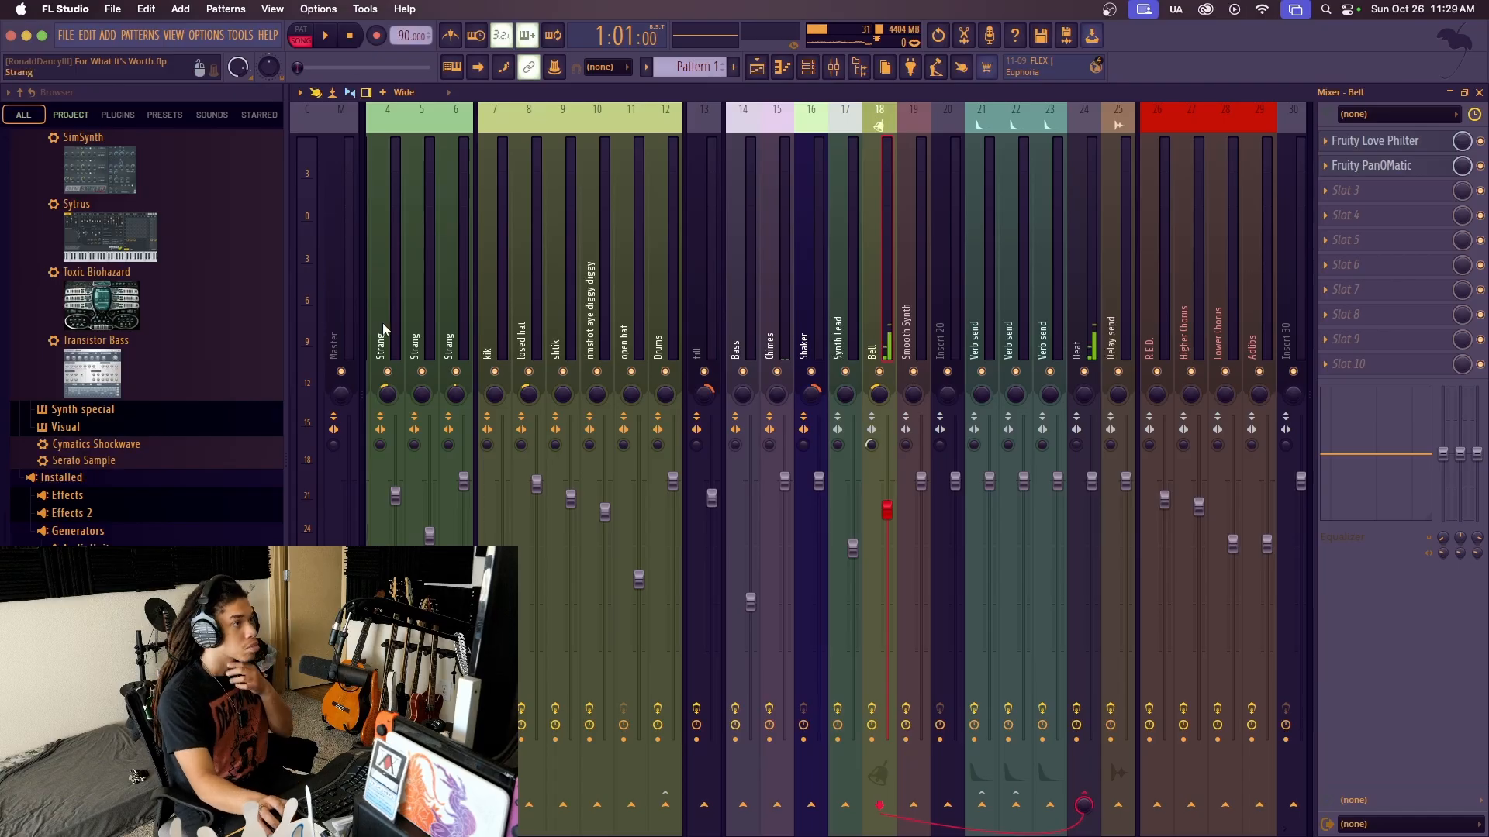
# Look over all the mixer tracks, from the piano track through the sends and vocal tracks to the empty inserts
pyautogui.hscroll(10, 388, 321)
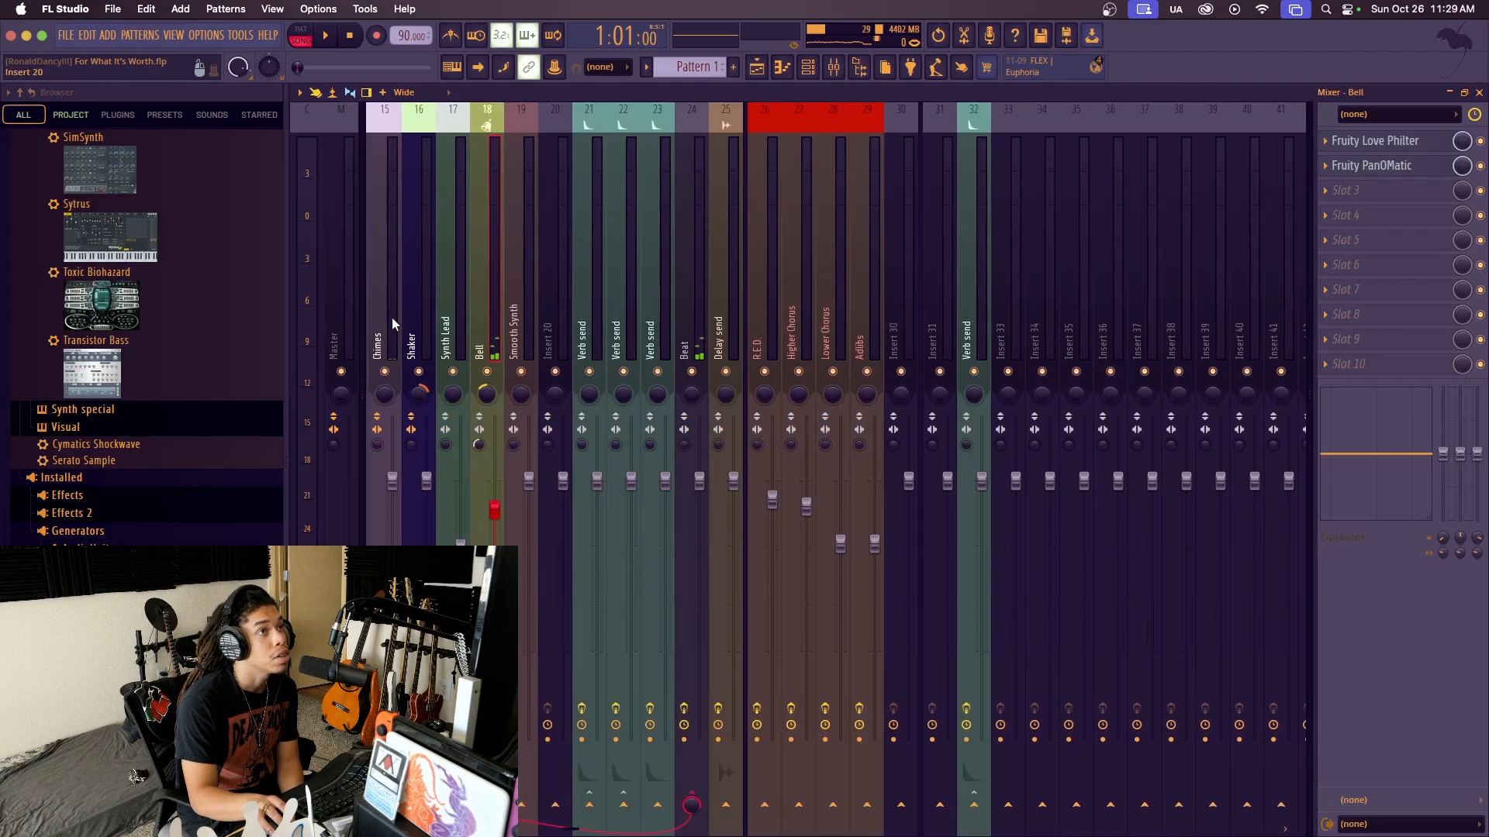
pyautogui.hscroll(-5, 392, 317)
pyautogui.hscroll(10, 393, 317)
pyautogui.hscroll(-5, 392, 317)
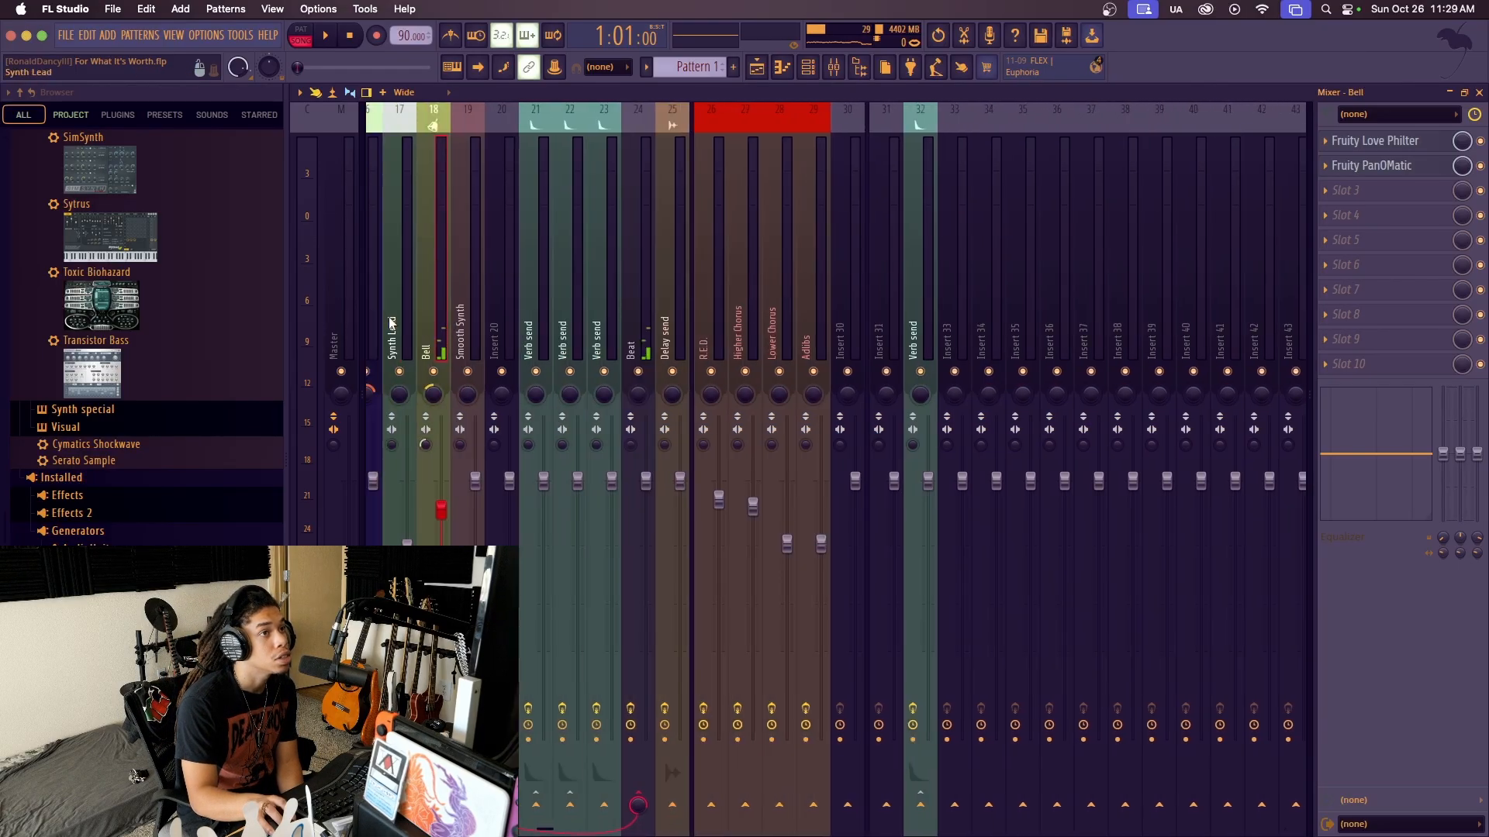
pyautogui.hscroll(8, 392, 318)
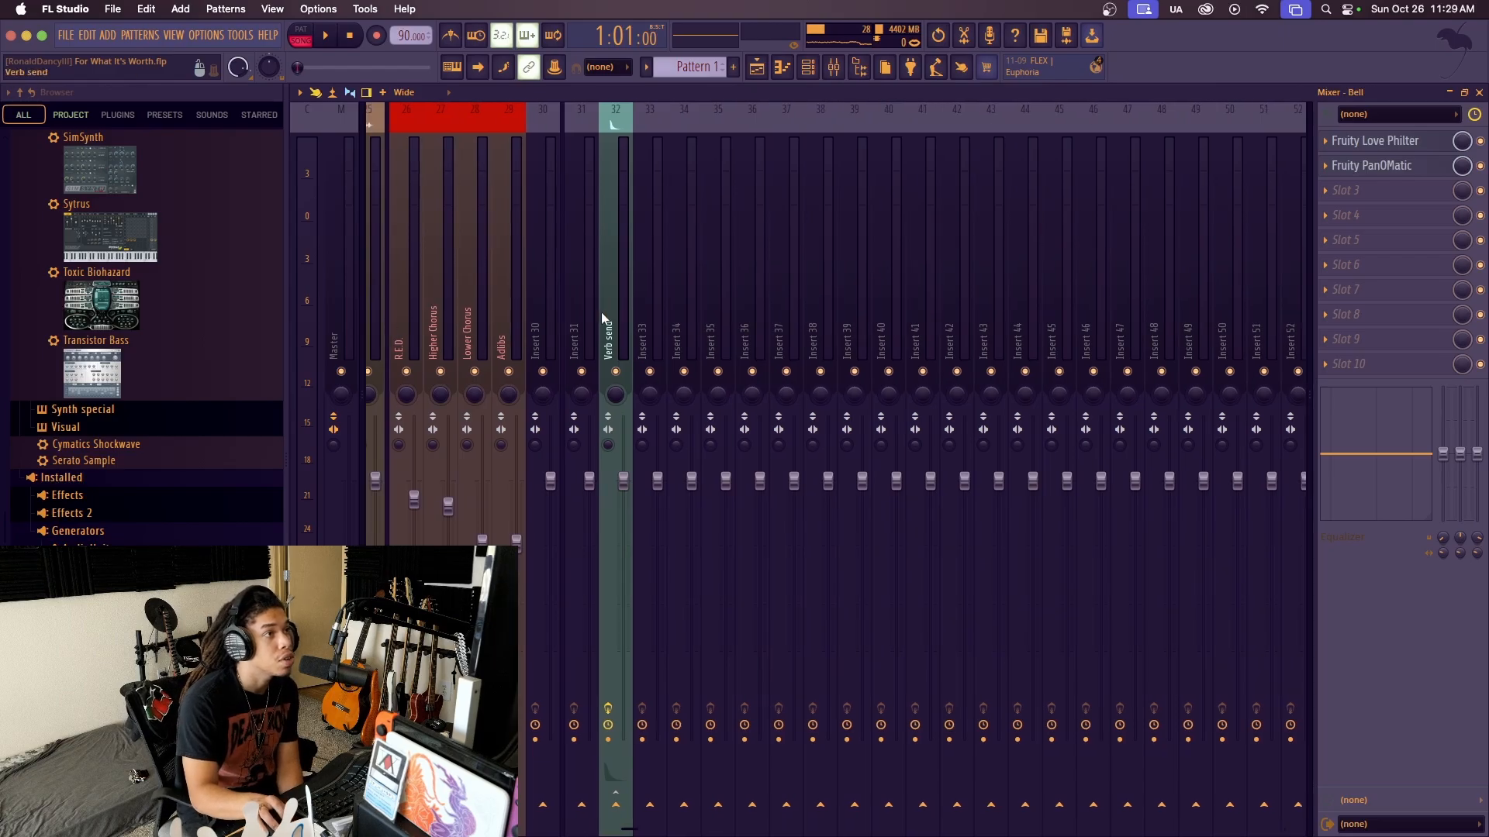
pyautogui.hscroll(-20, 603, 309)
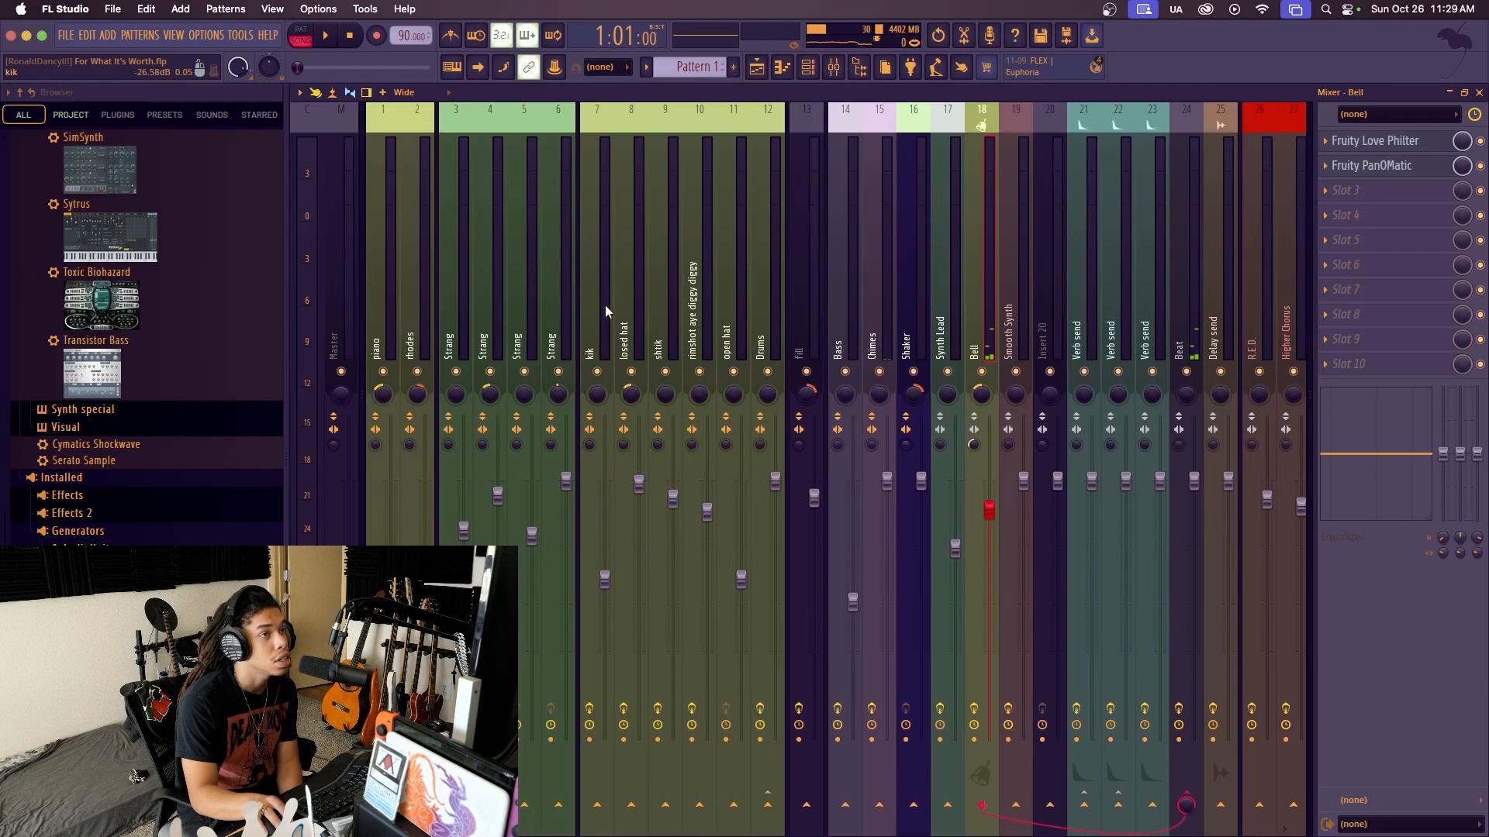
pyautogui.hscroll(4, 582, 307)
pyautogui.hscroll(-4, 578, 309)
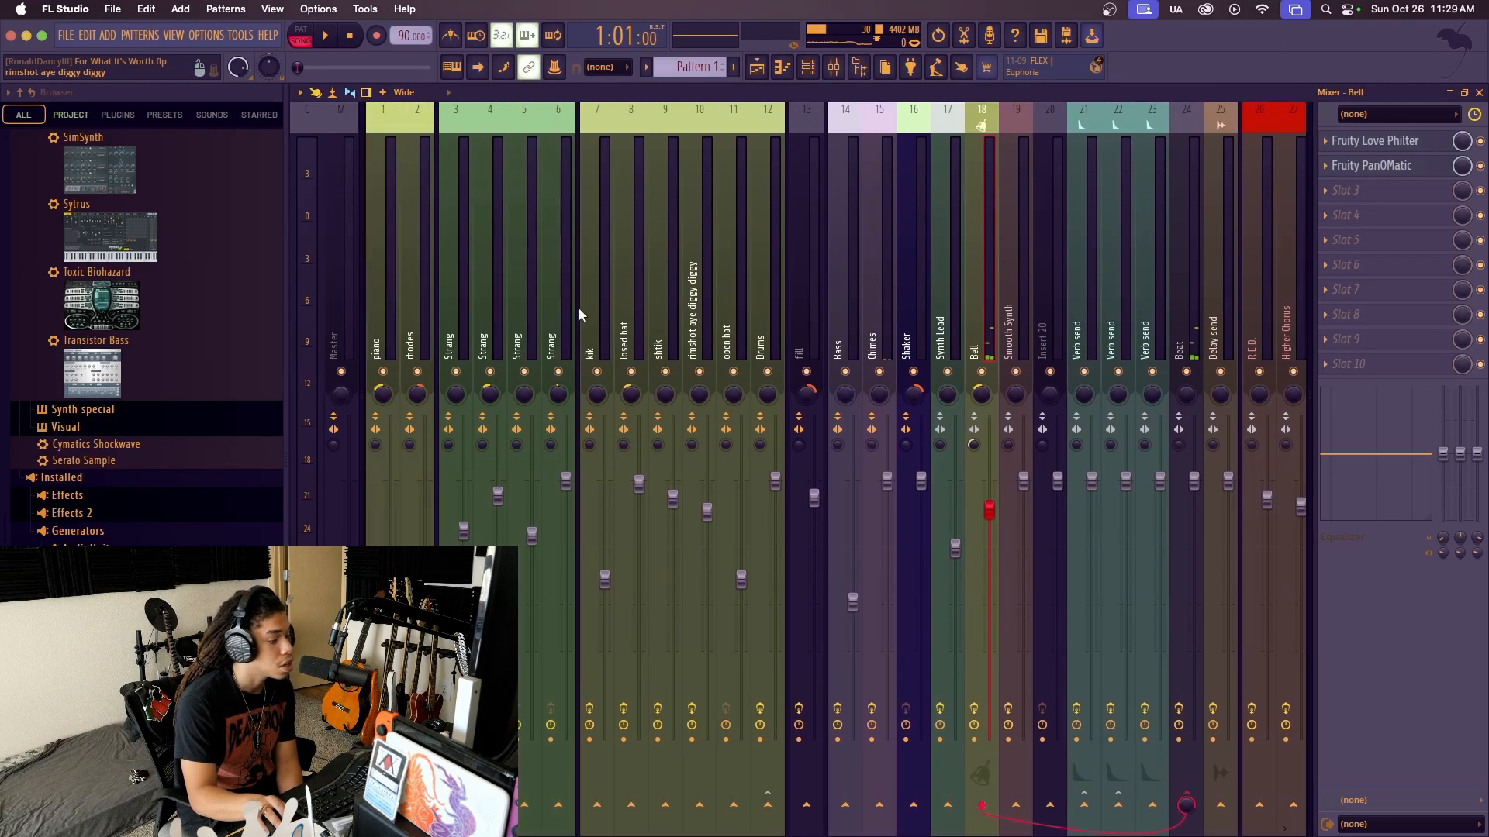
pyautogui.hscroll(3, 579, 309)
pyautogui.hscroll(-3, 578, 309)
# Select the piano mixer track, show the channel rack, and inspect the double bass and "violas?" instruments
pyautogui.click(393, 338)
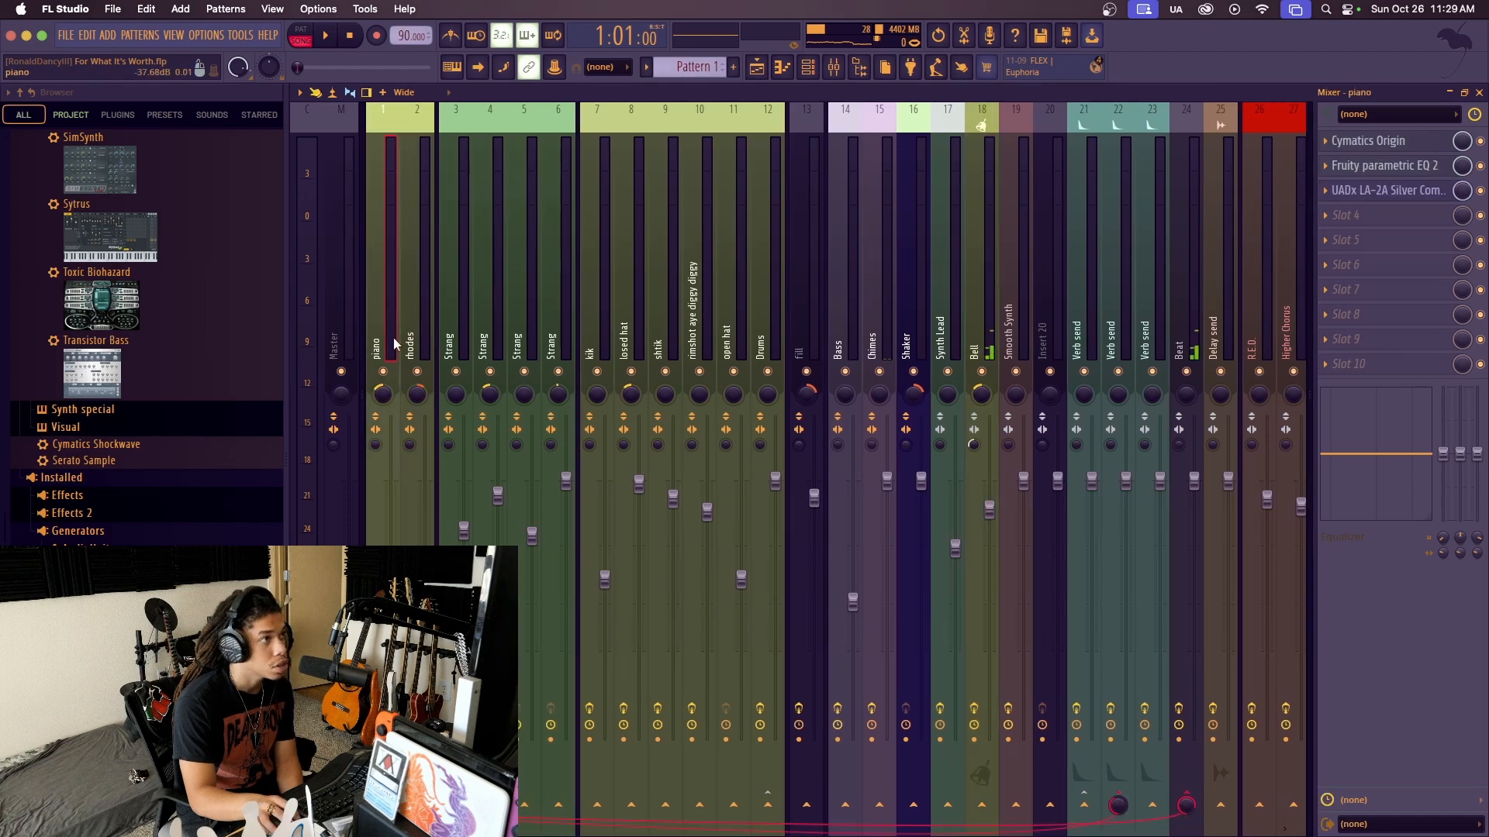
pyautogui.press('F6')
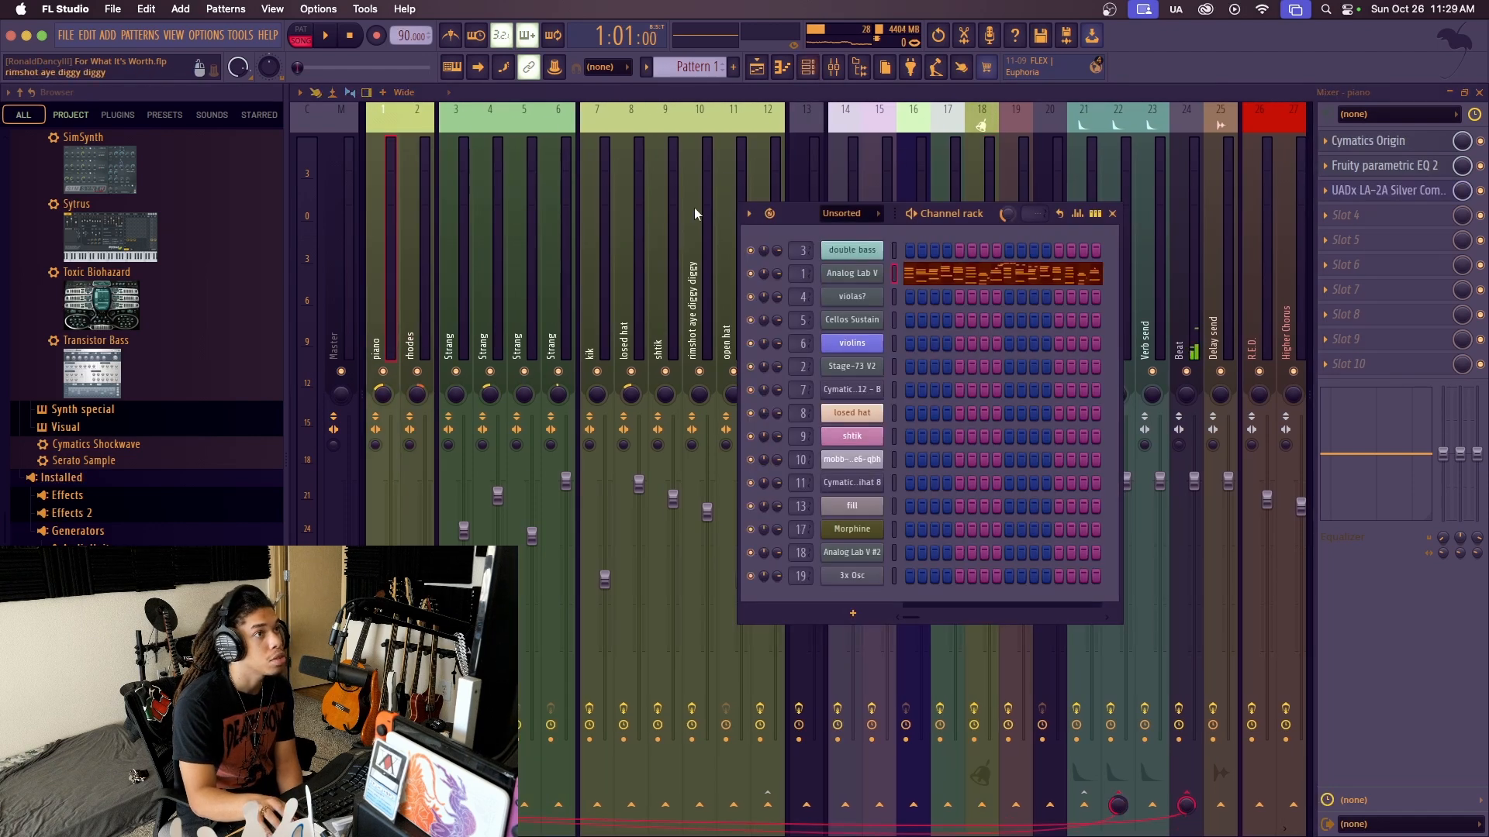
pyautogui.click(873, 251)
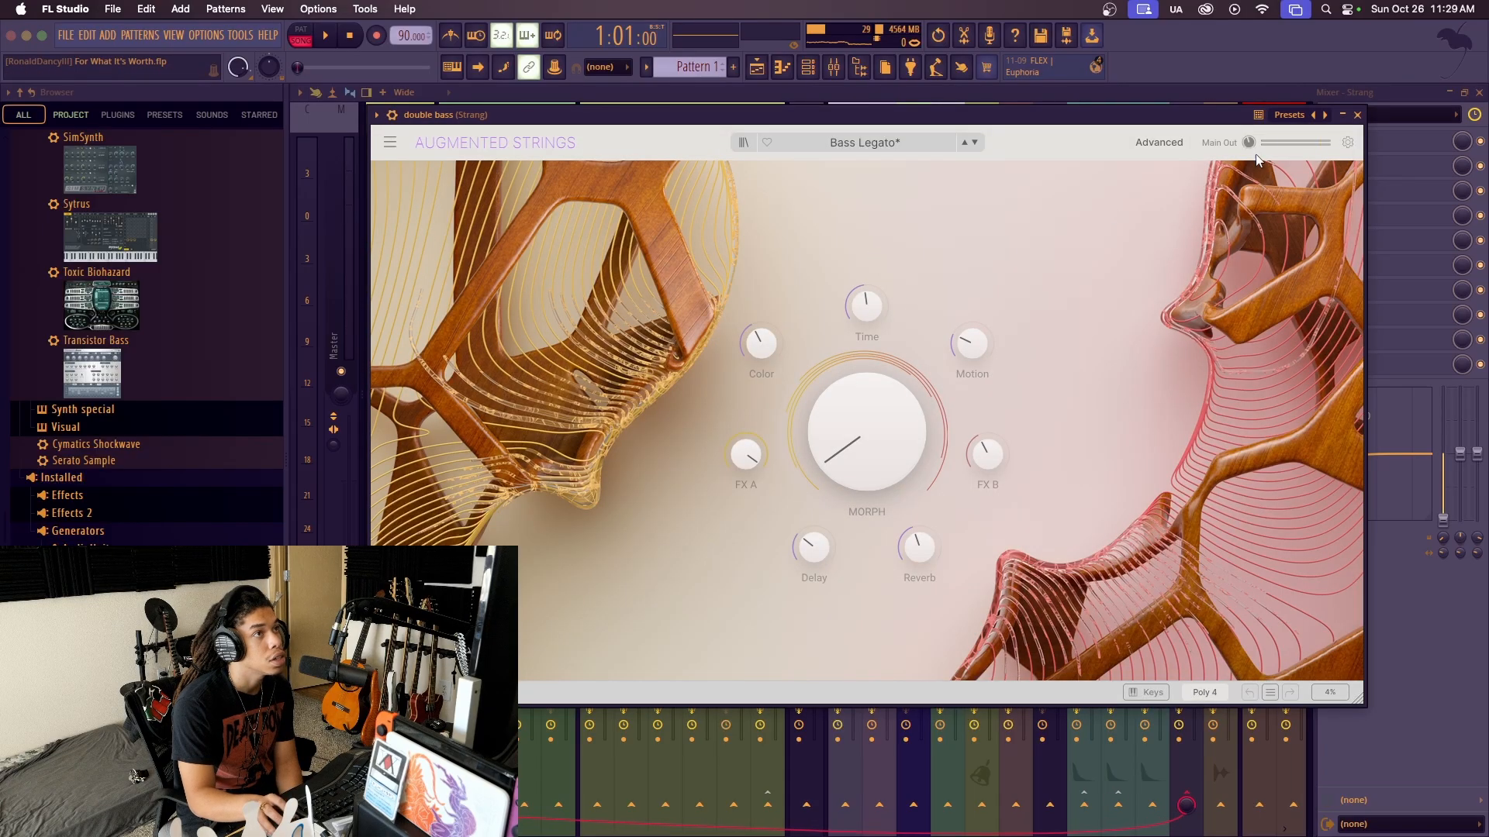
pyautogui.click(1357, 115)
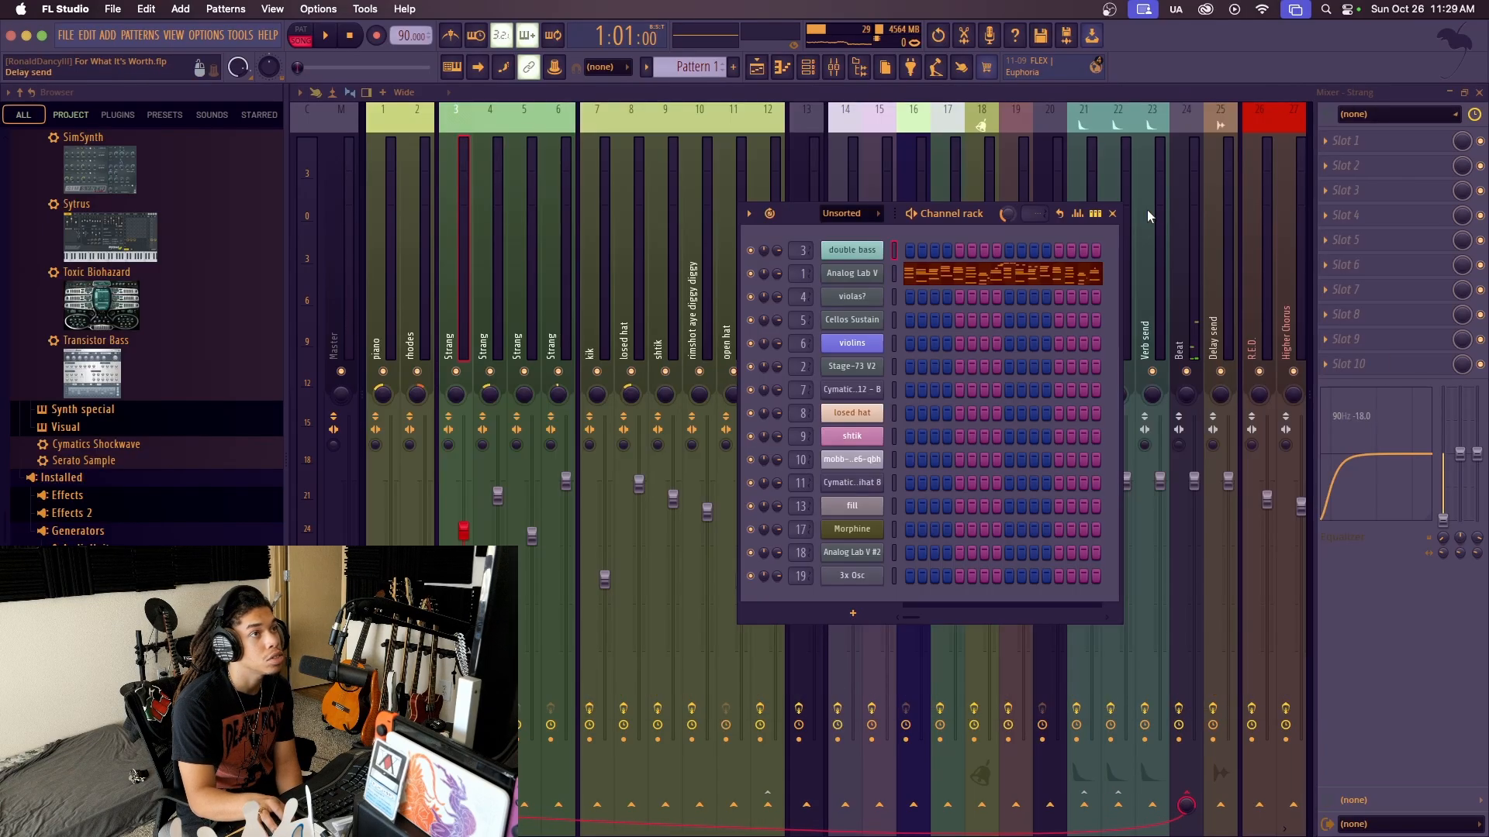
pyautogui.click(878, 298)
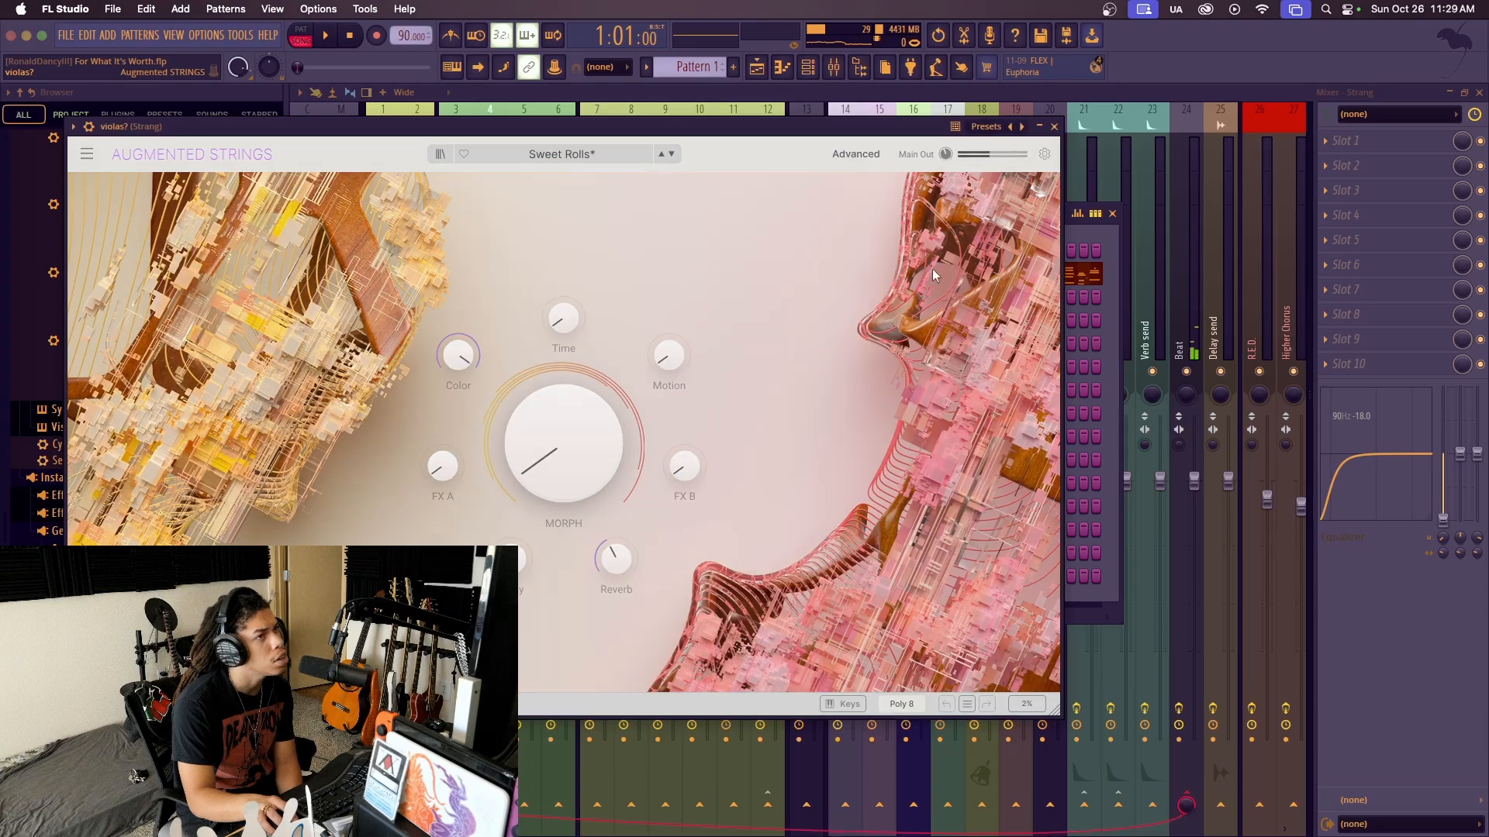
pyautogui.click(1054, 127)
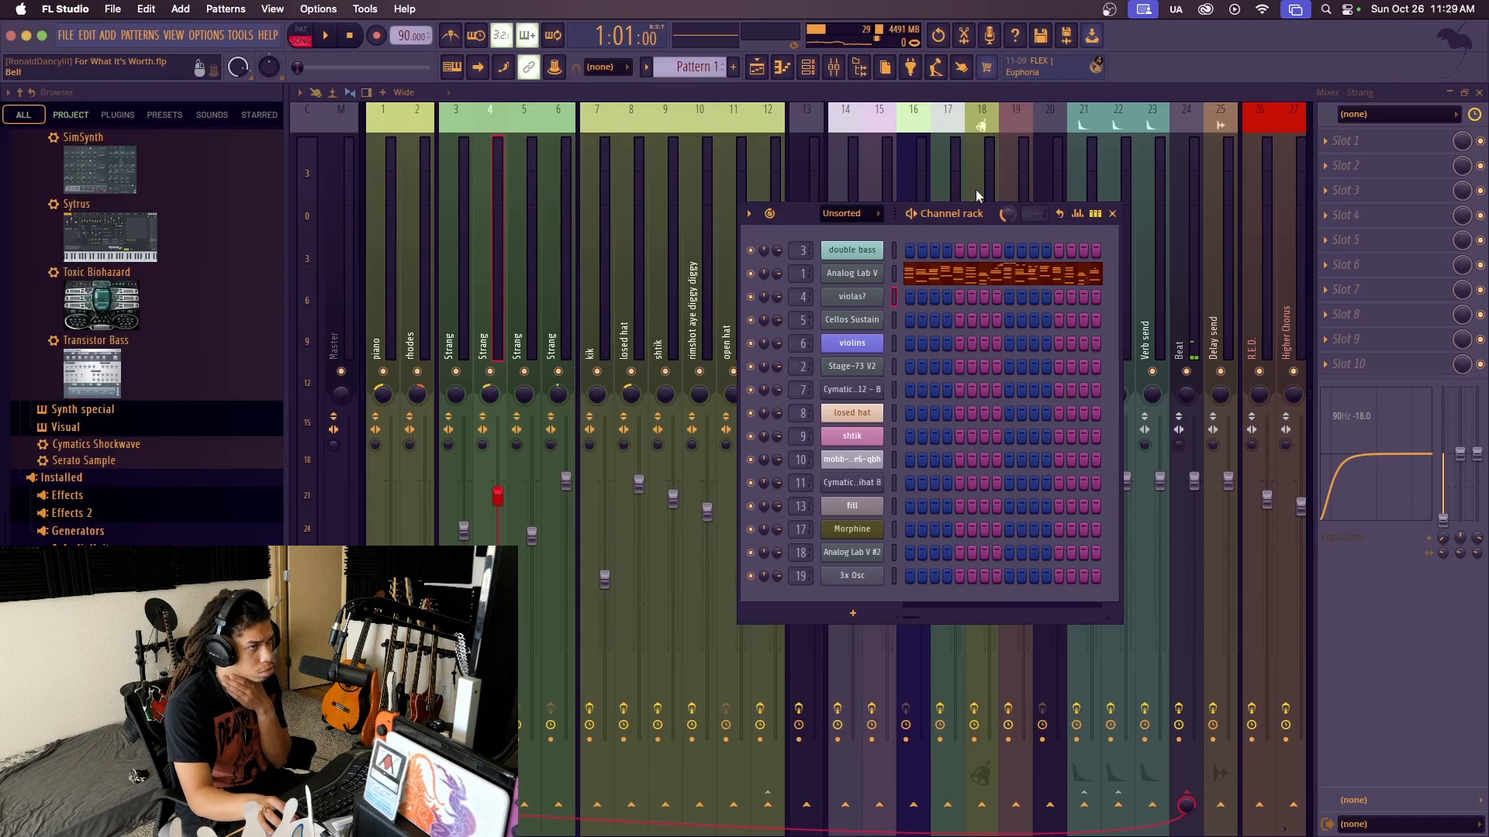
# Inspect the Stage-73 V2 and Morphine channels and close the channel rack
pyautogui.click(852, 366)
pyautogui.click(1088, 89)
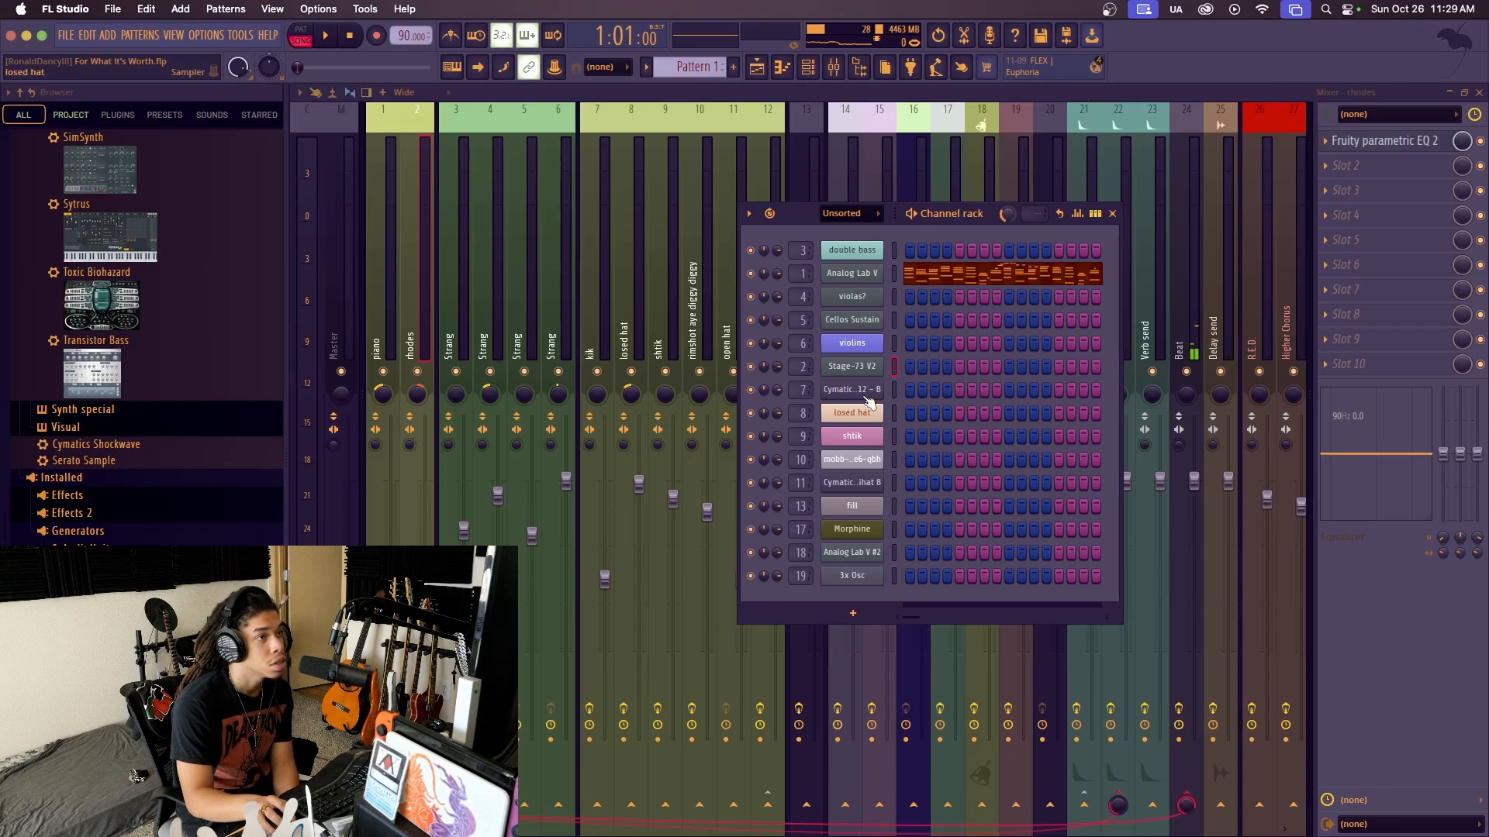
pyautogui.click(852, 529)
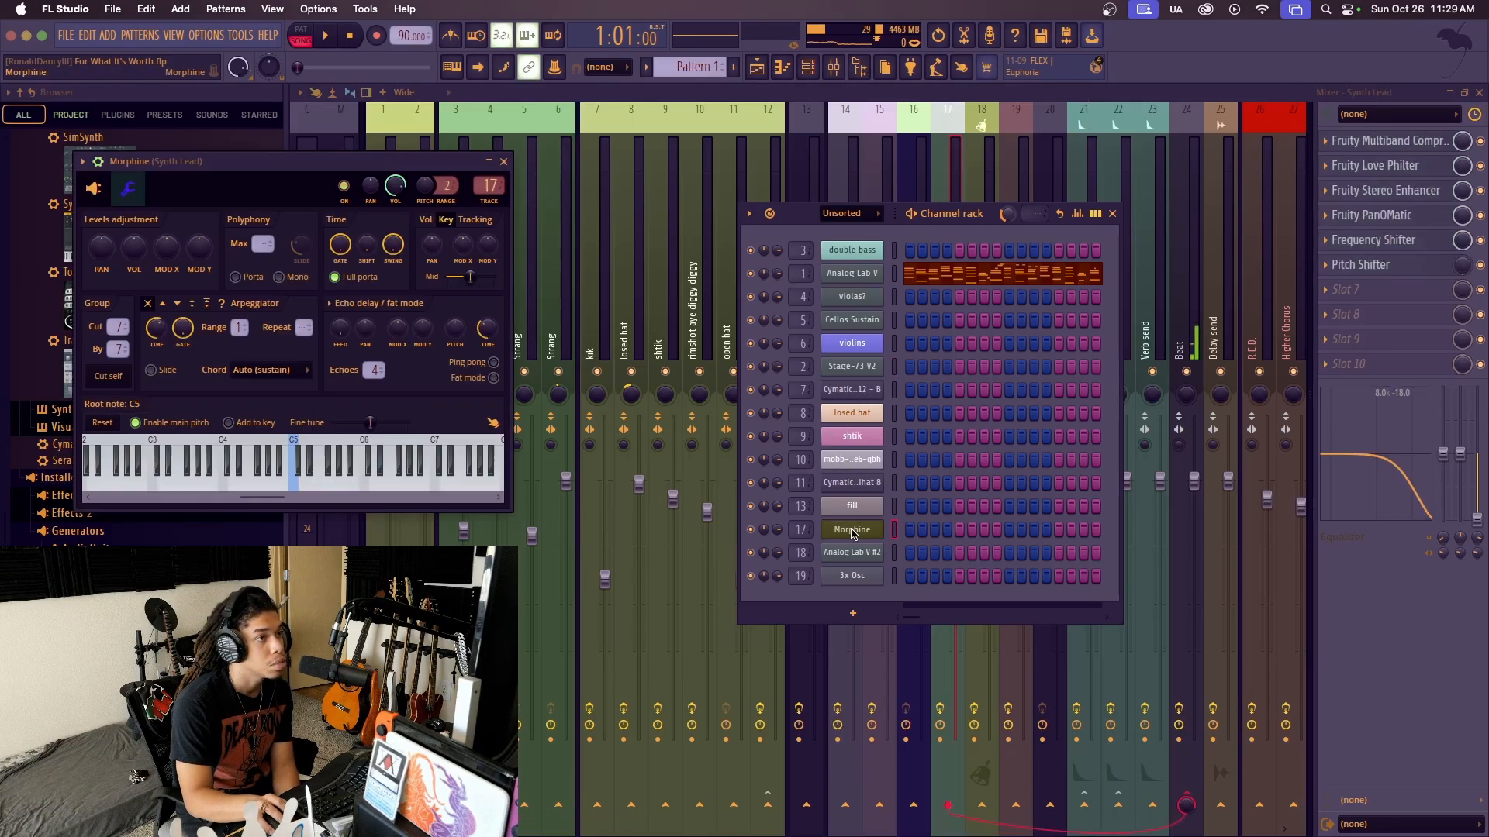
pyautogui.click(503, 162)
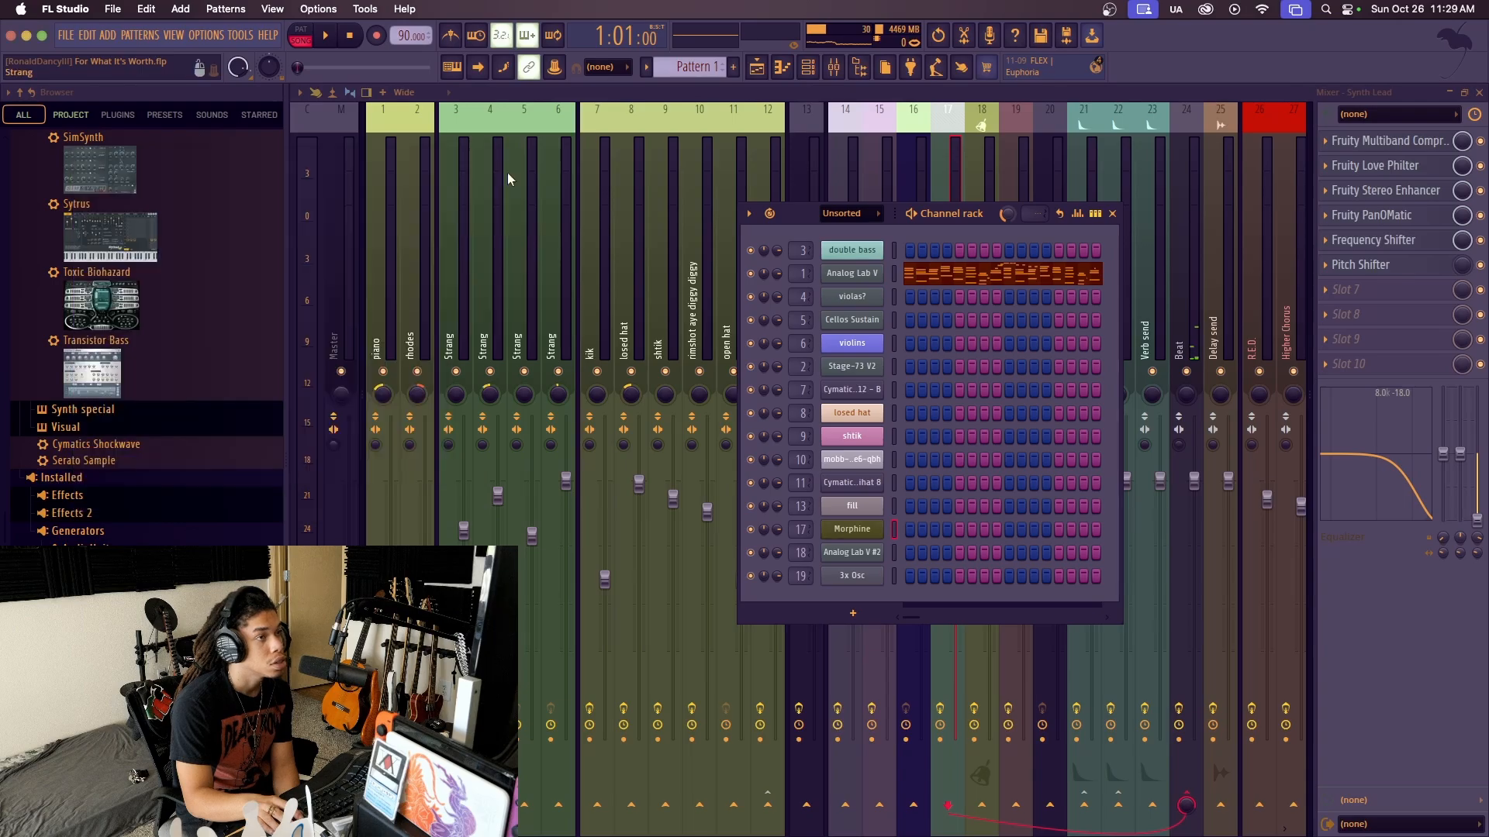
pyautogui.click(1113, 214)
# Examine the effect slots of the Chimes and Shaker mixer tracks
pyautogui.hscroll(5, 829, 306)
pyautogui.hscroll(-4, 830, 307)
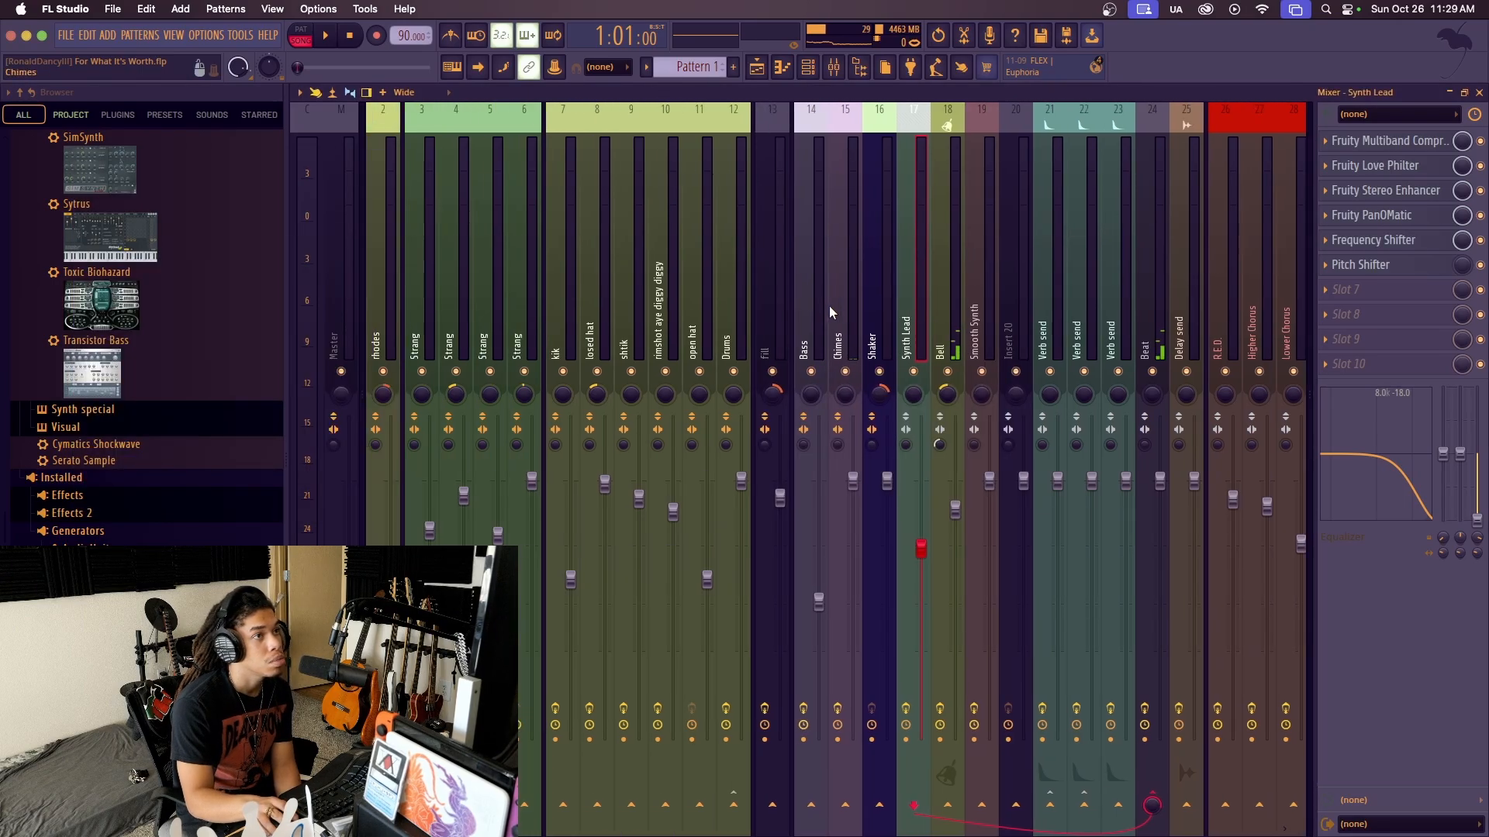
pyautogui.hscroll(-1, 946, 313)
pyautogui.hscroll(-1, 946, 309)
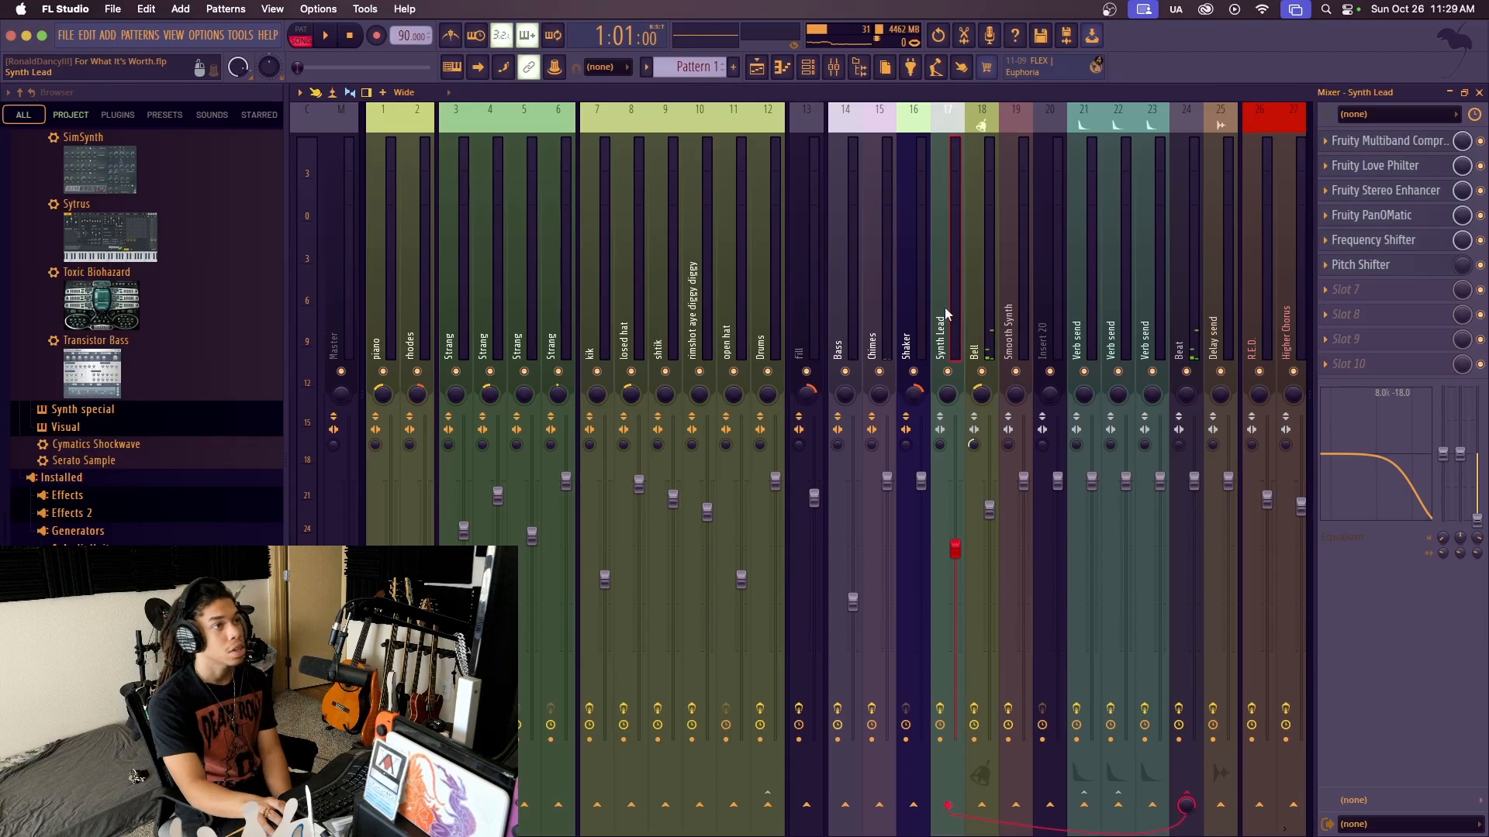
pyautogui.click(885, 357)
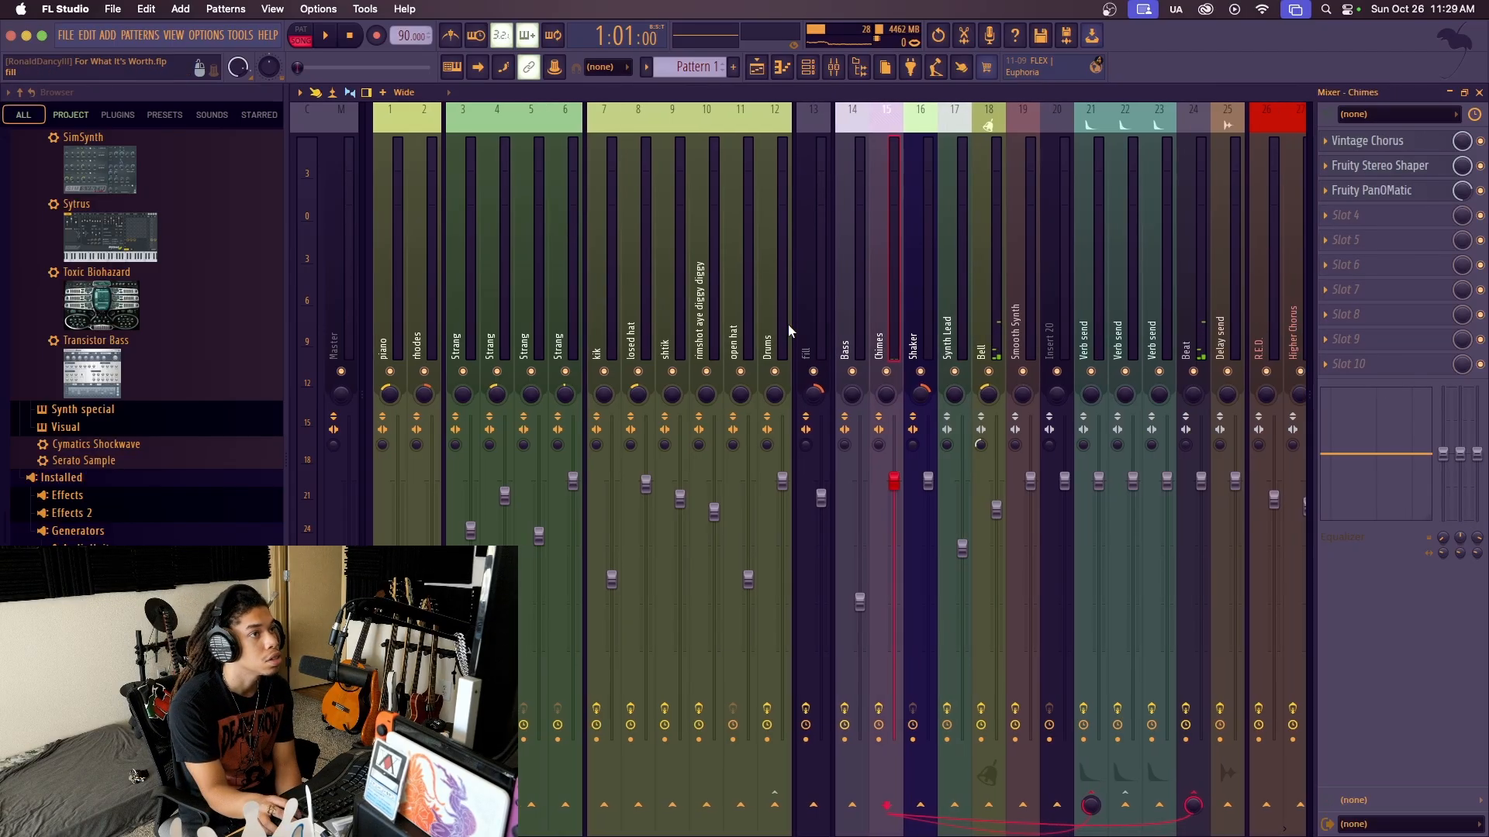
pyautogui.click(911, 330)
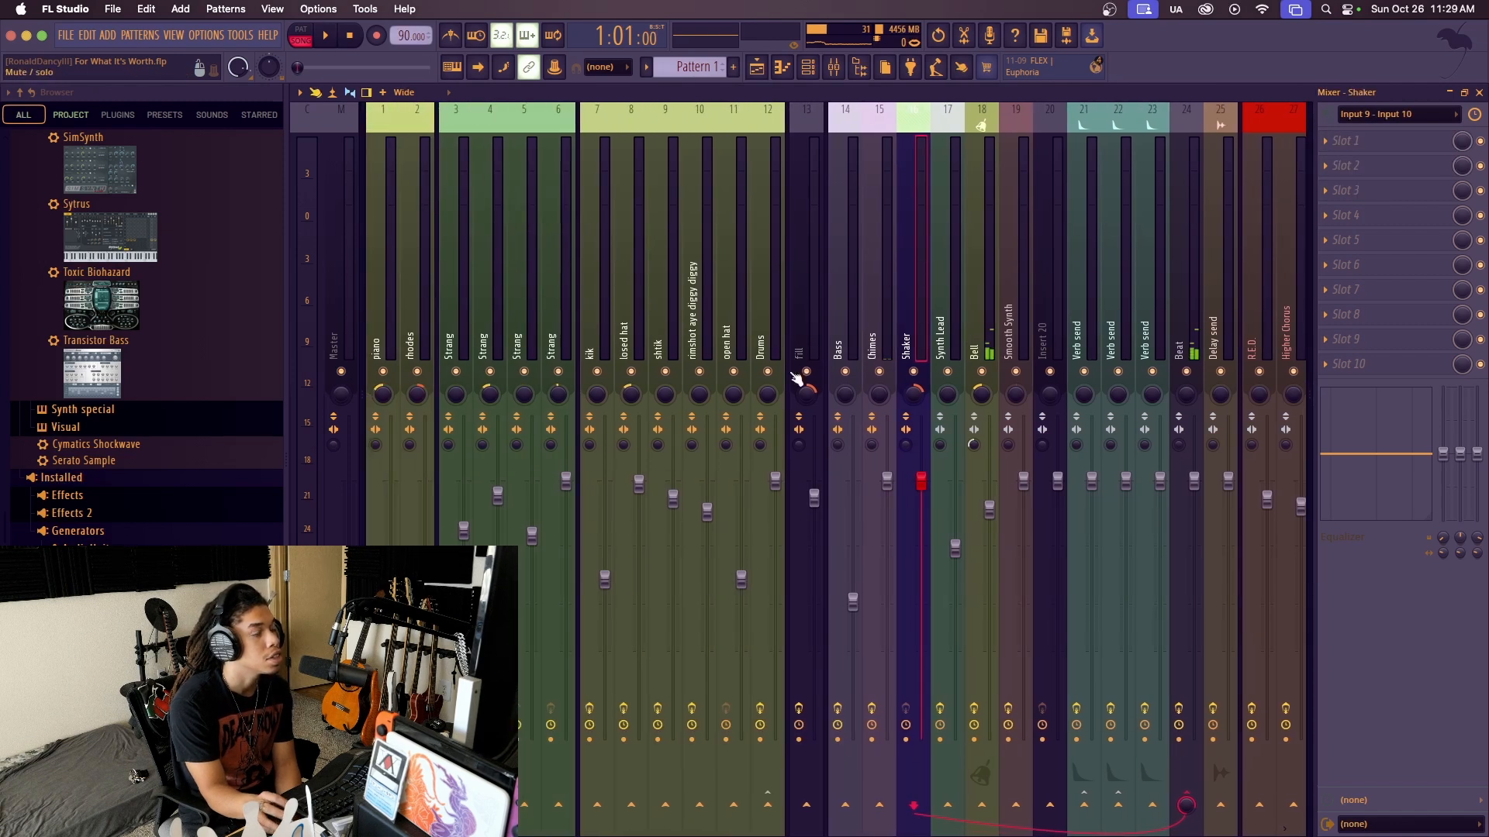
# Solo the piano mixer track and play the song with the playlist in view
pyautogui.click(375, 326)
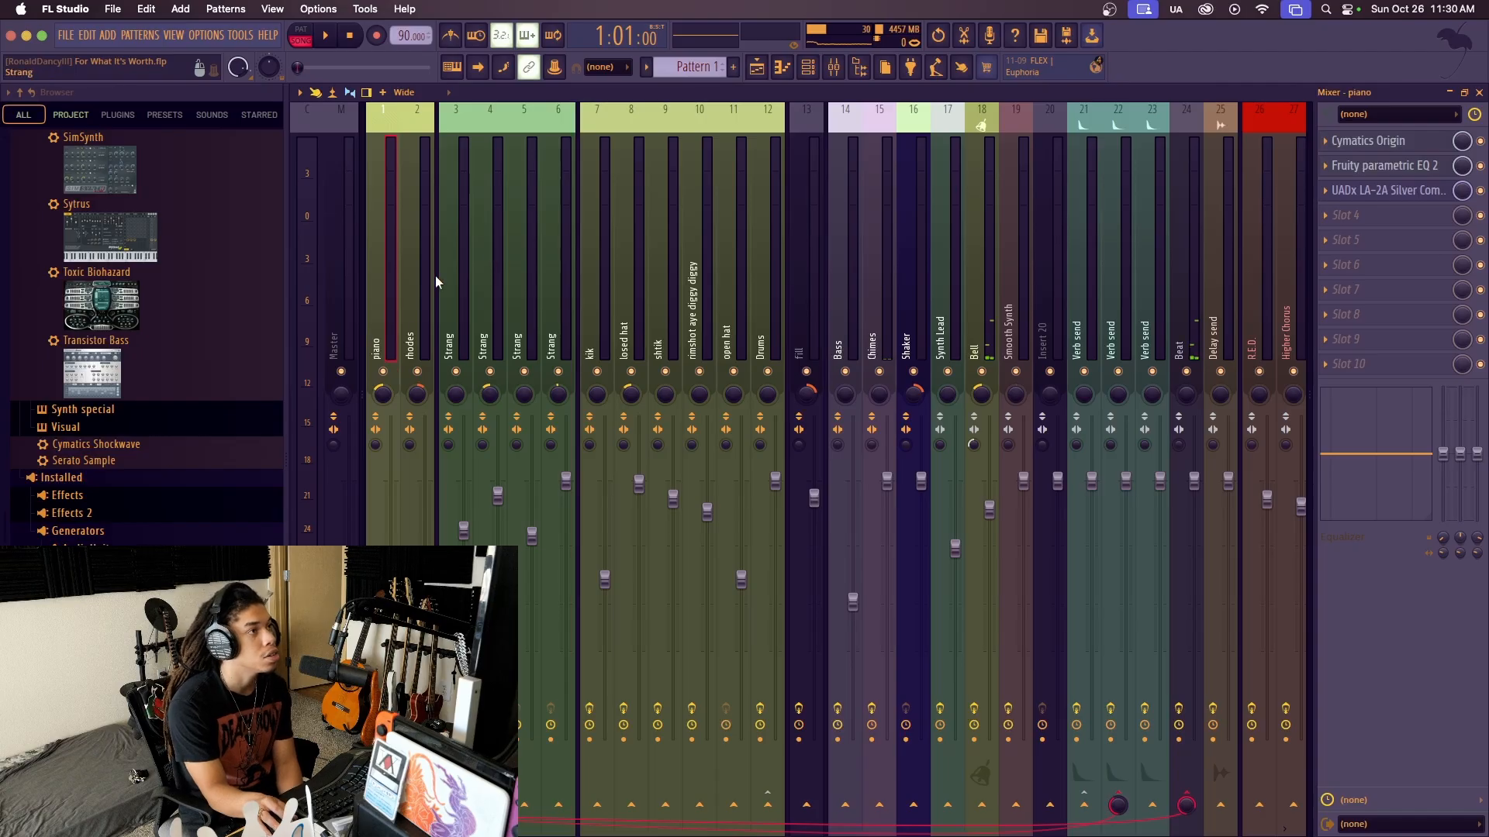
pyautogui.rightClick(384, 373)
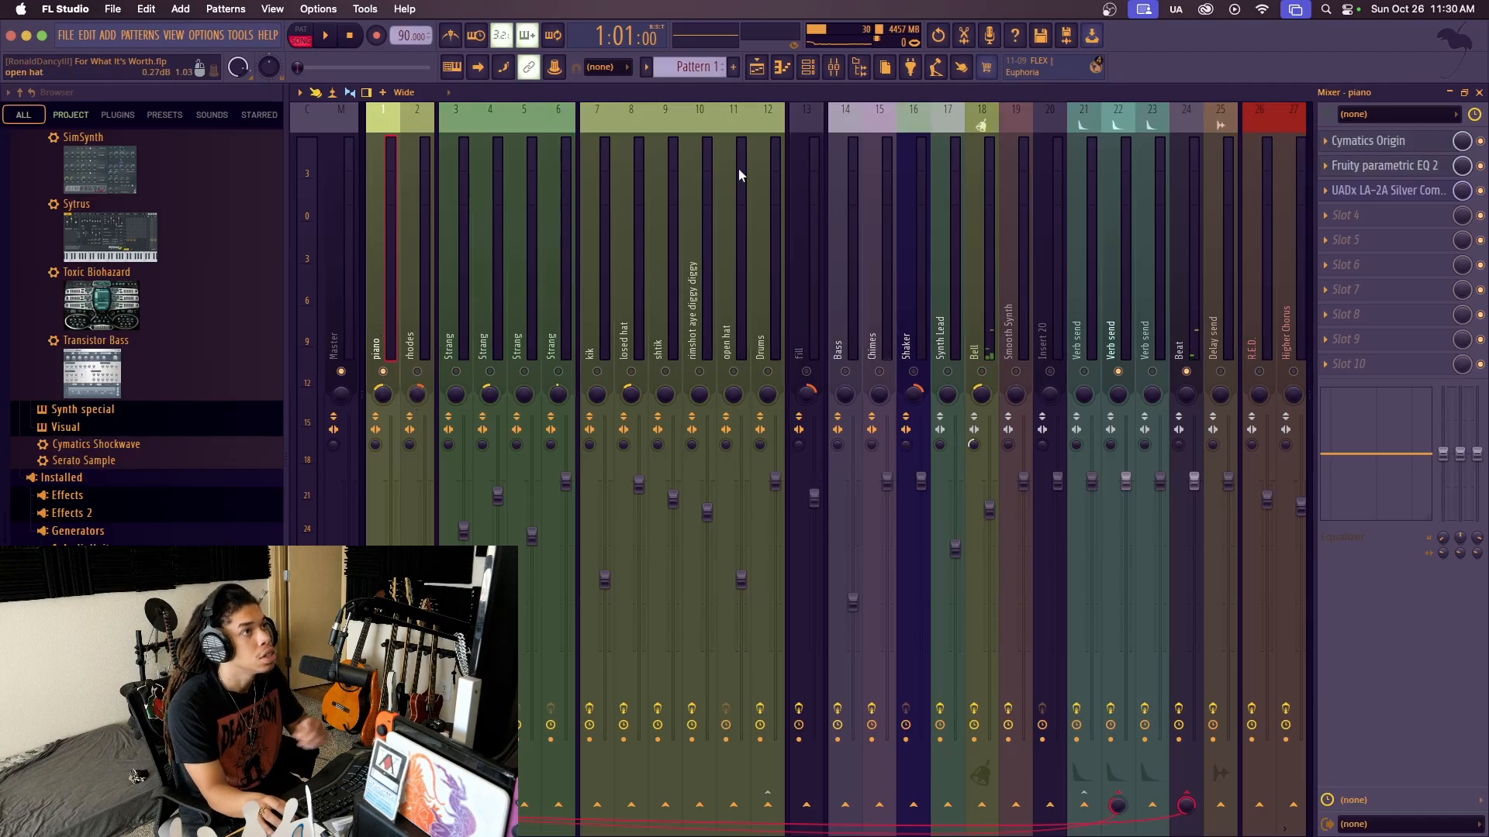
pyautogui.click(764, 72)
pyautogui.press('space')
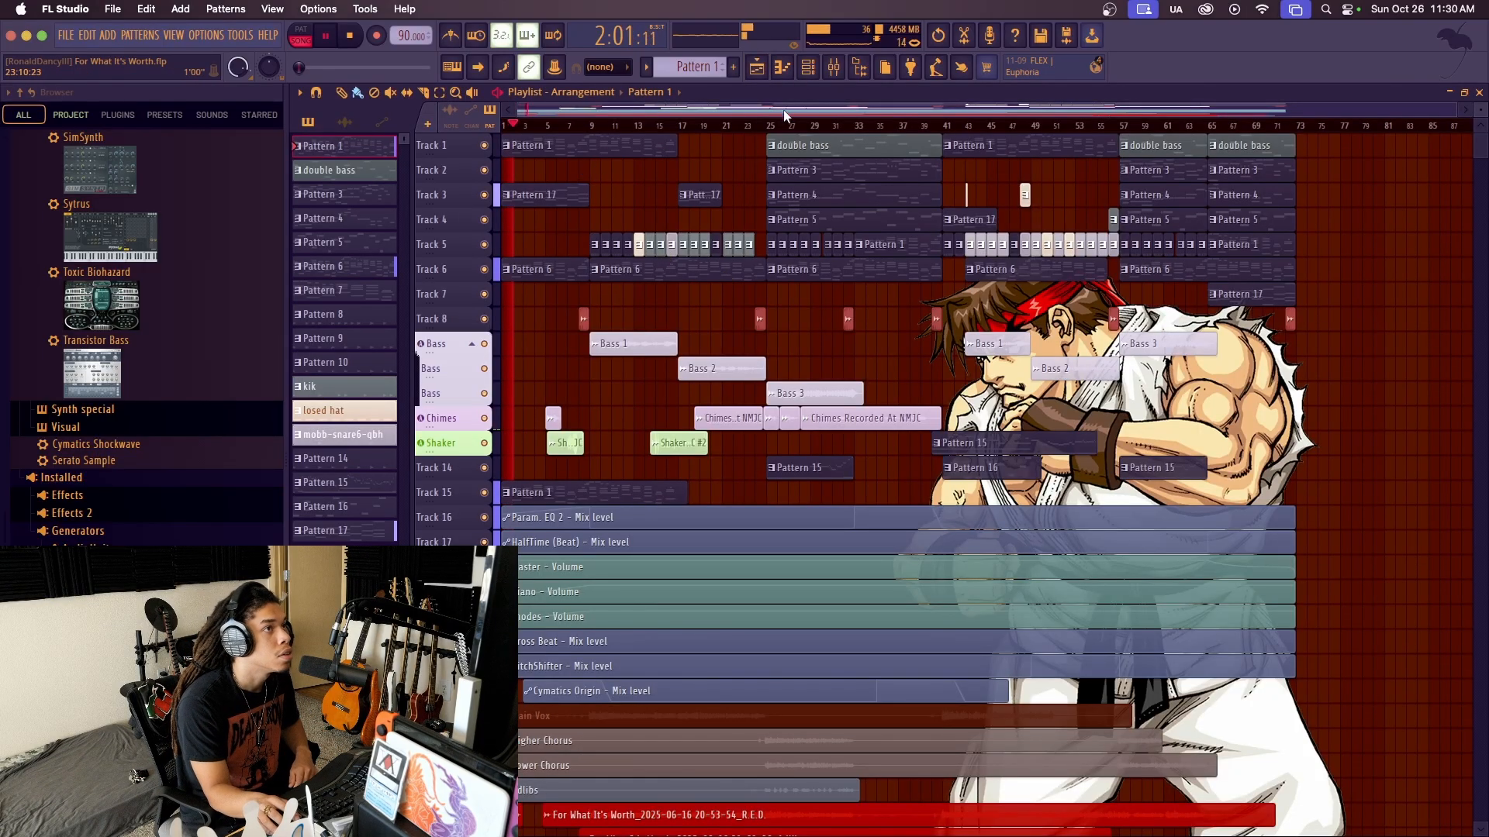
# Show the Analog Lab V notes in the piano roll, follow them during playback, and stop the song
pyautogui.click(783, 68)
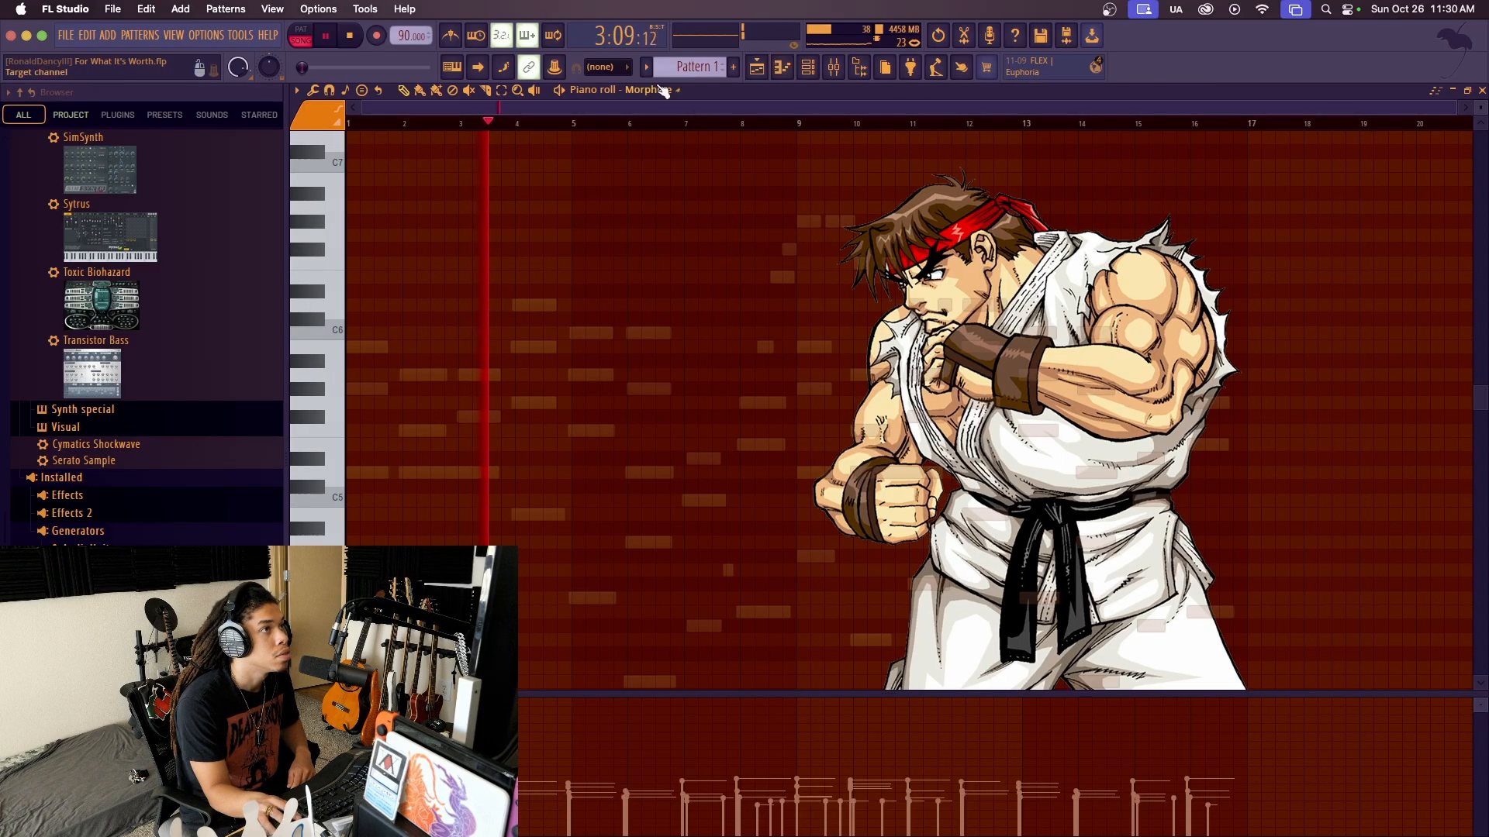
pyautogui.scroll(1, 665, 91)
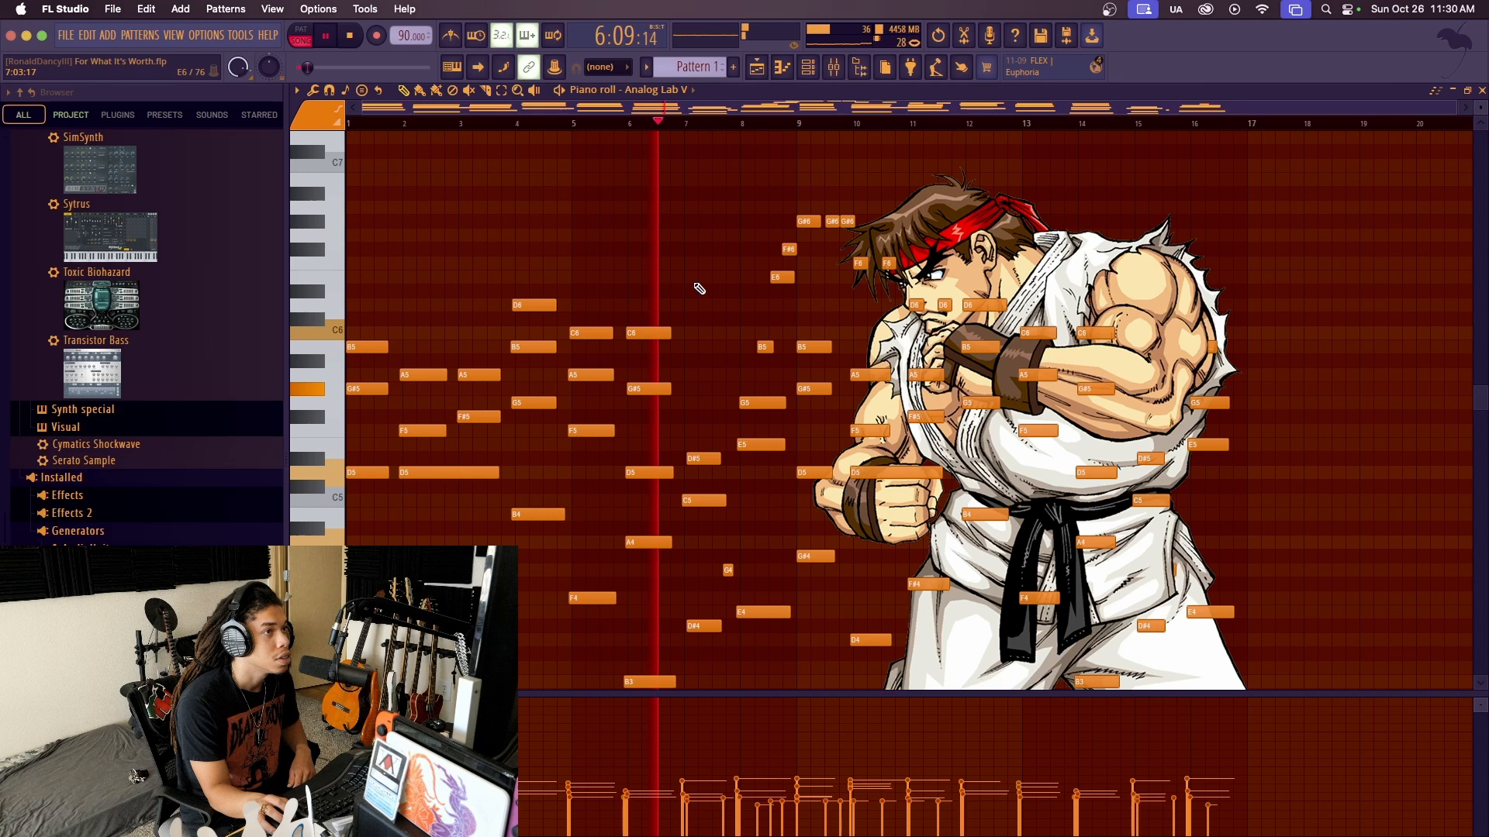
pyautogui.scroll(-3, 698, 288)
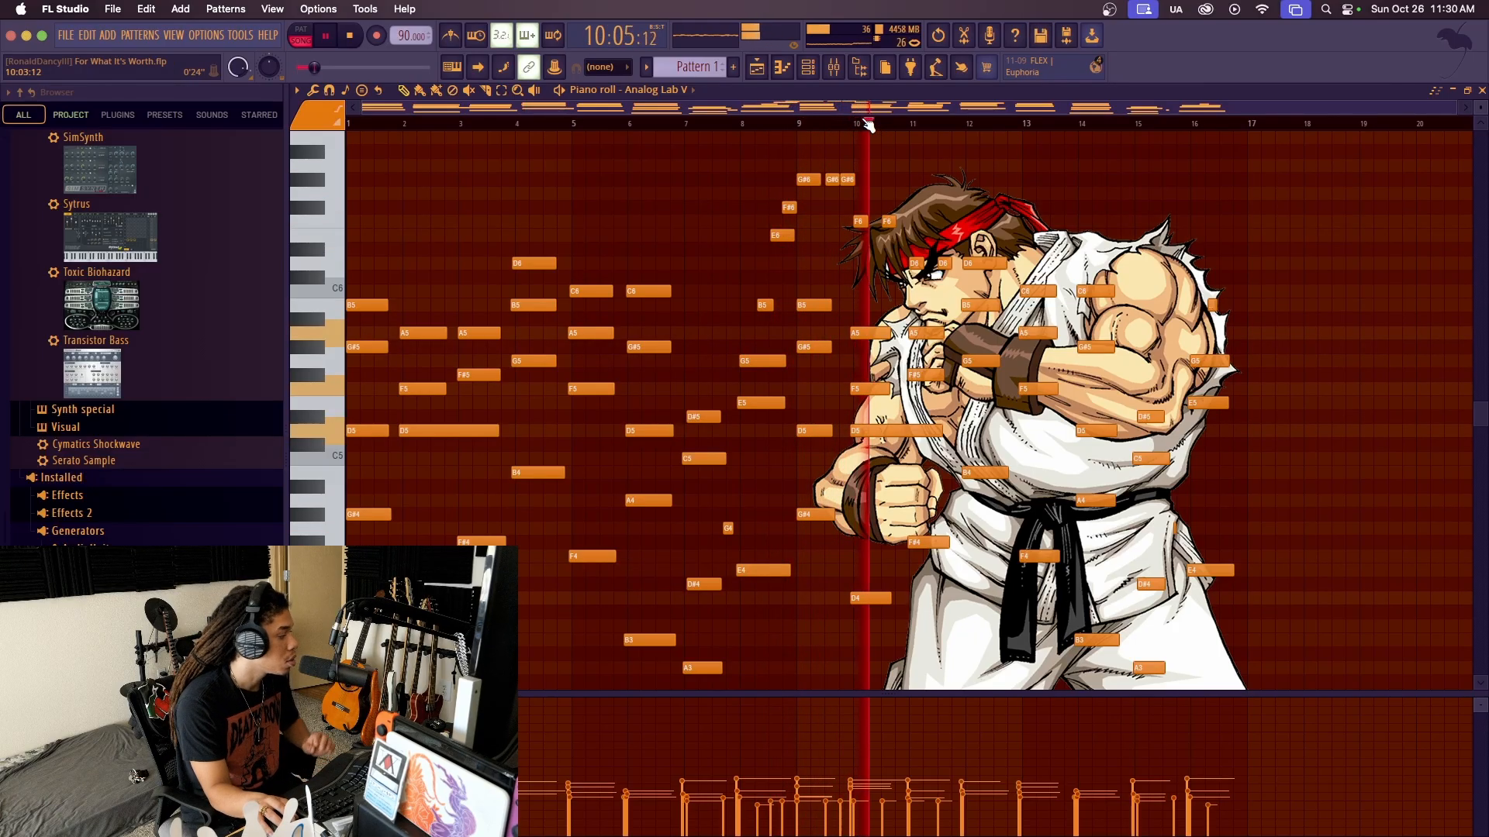
pyautogui.press('space')
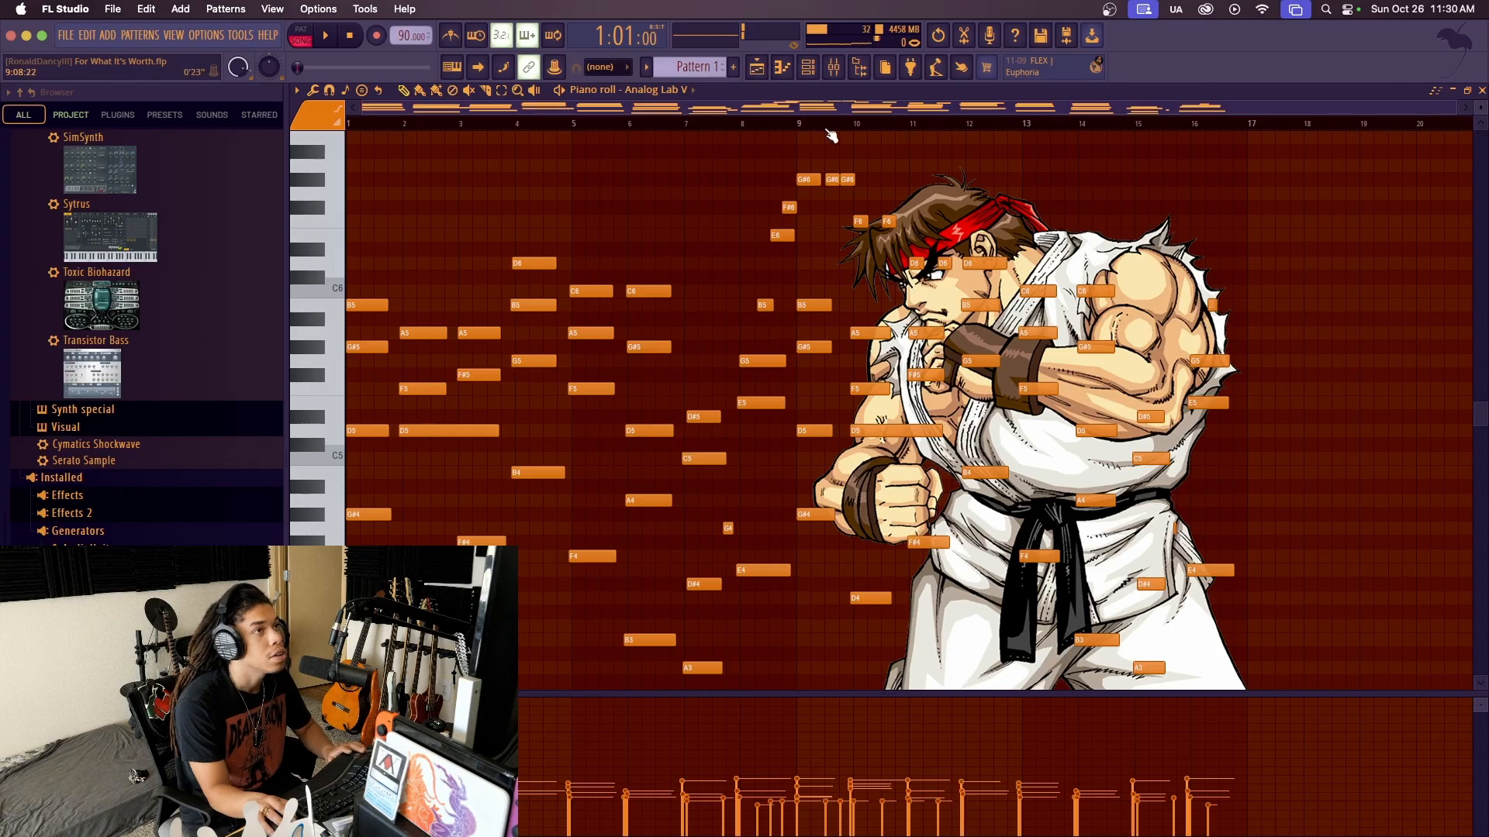
# Play the soloed piano part from bar 9 to the end of bar 16 and pause playback
pyautogui.press('space')
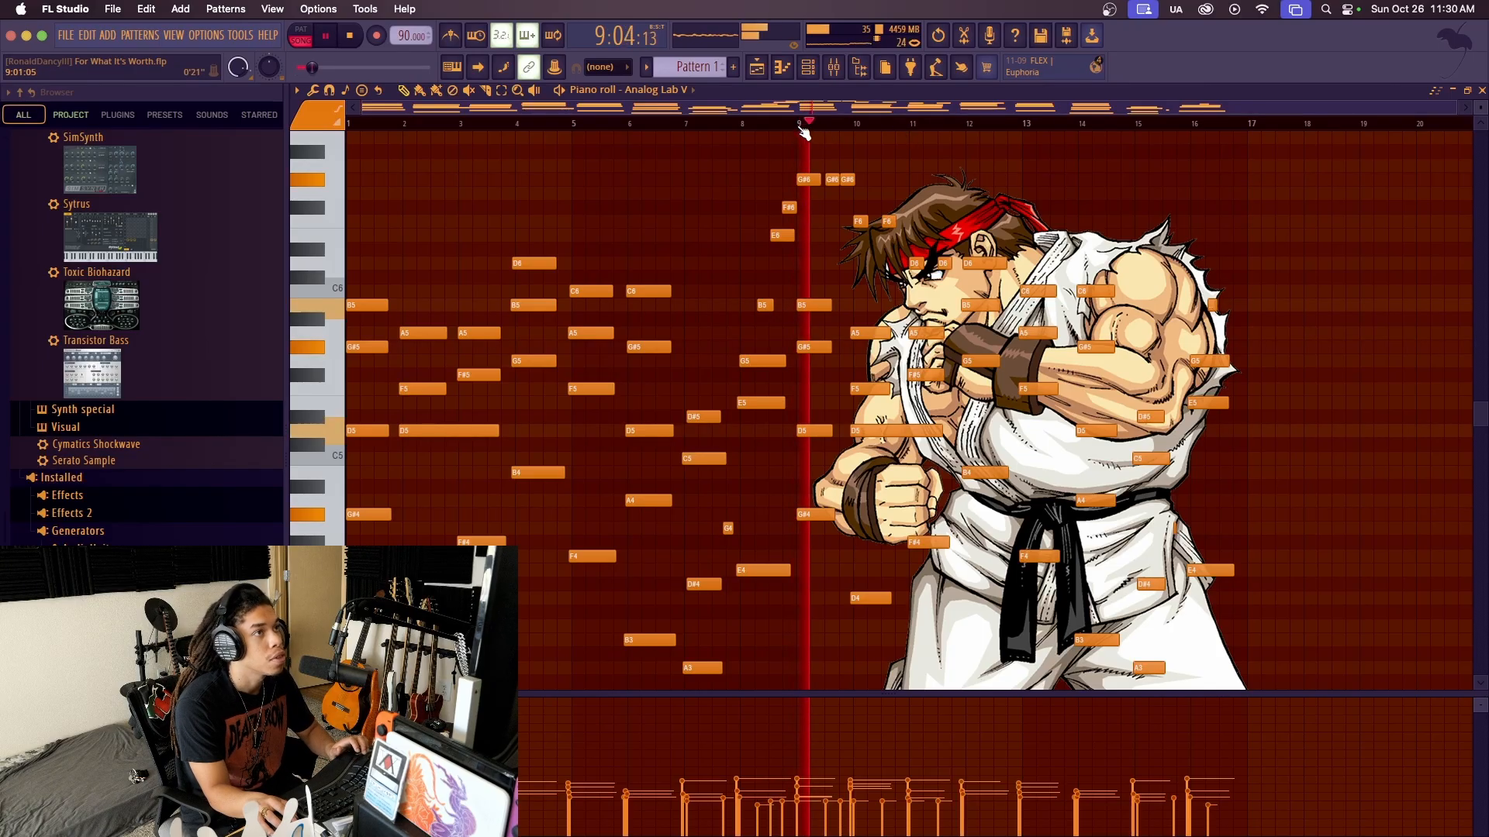
pyautogui.scroll(-3, 857, 260)
pyautogui.scroll(3, 857, 259)
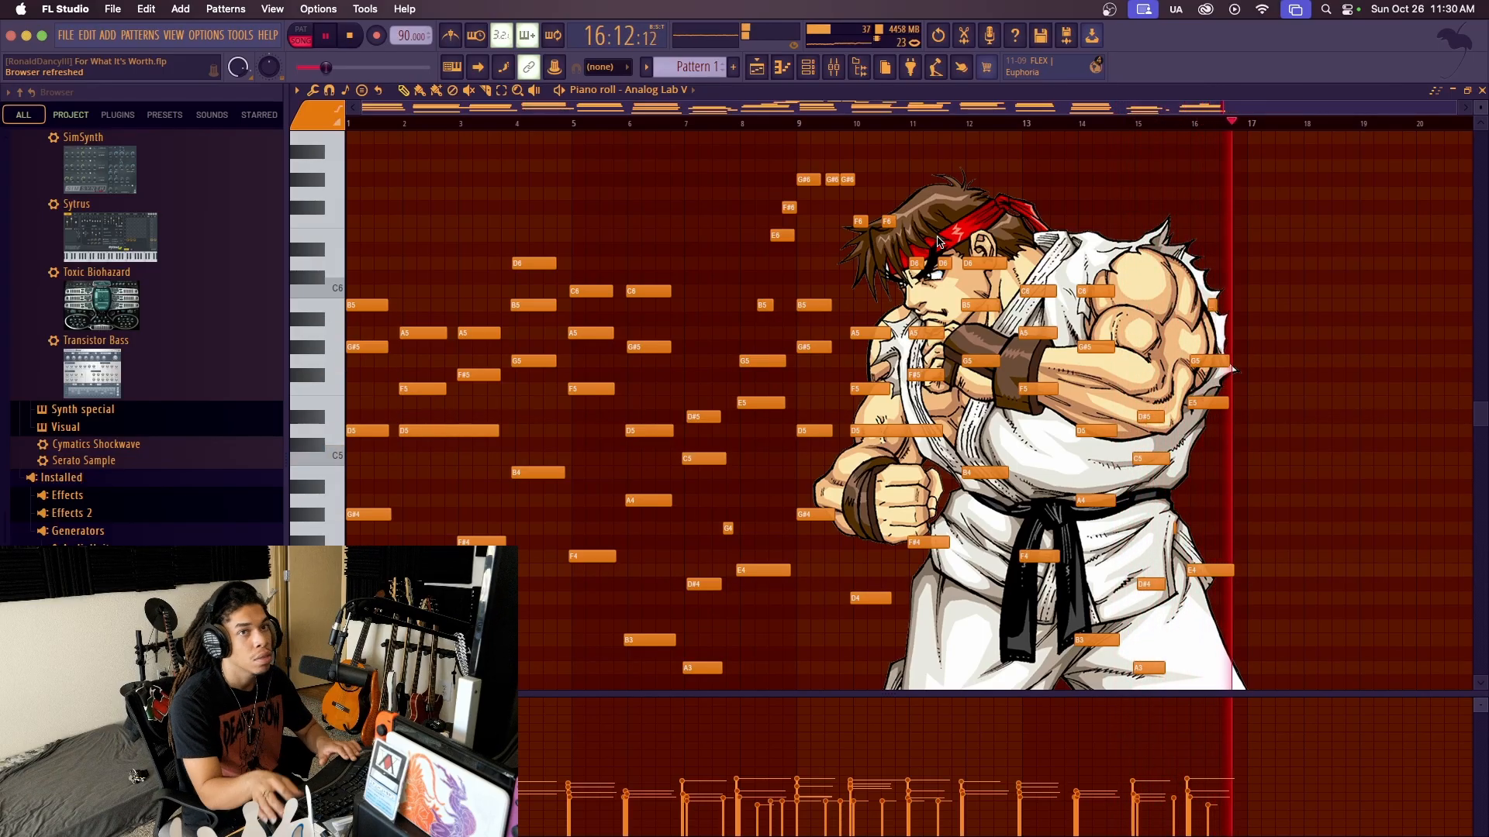
pyautogui.press('space')
# Inspect the piano mixer track's Cymatics Origin, Fruity parametric EQ 2 and UADx LA-2A Silver effects, closing each plugin window
pyautogui.click(833, 68)
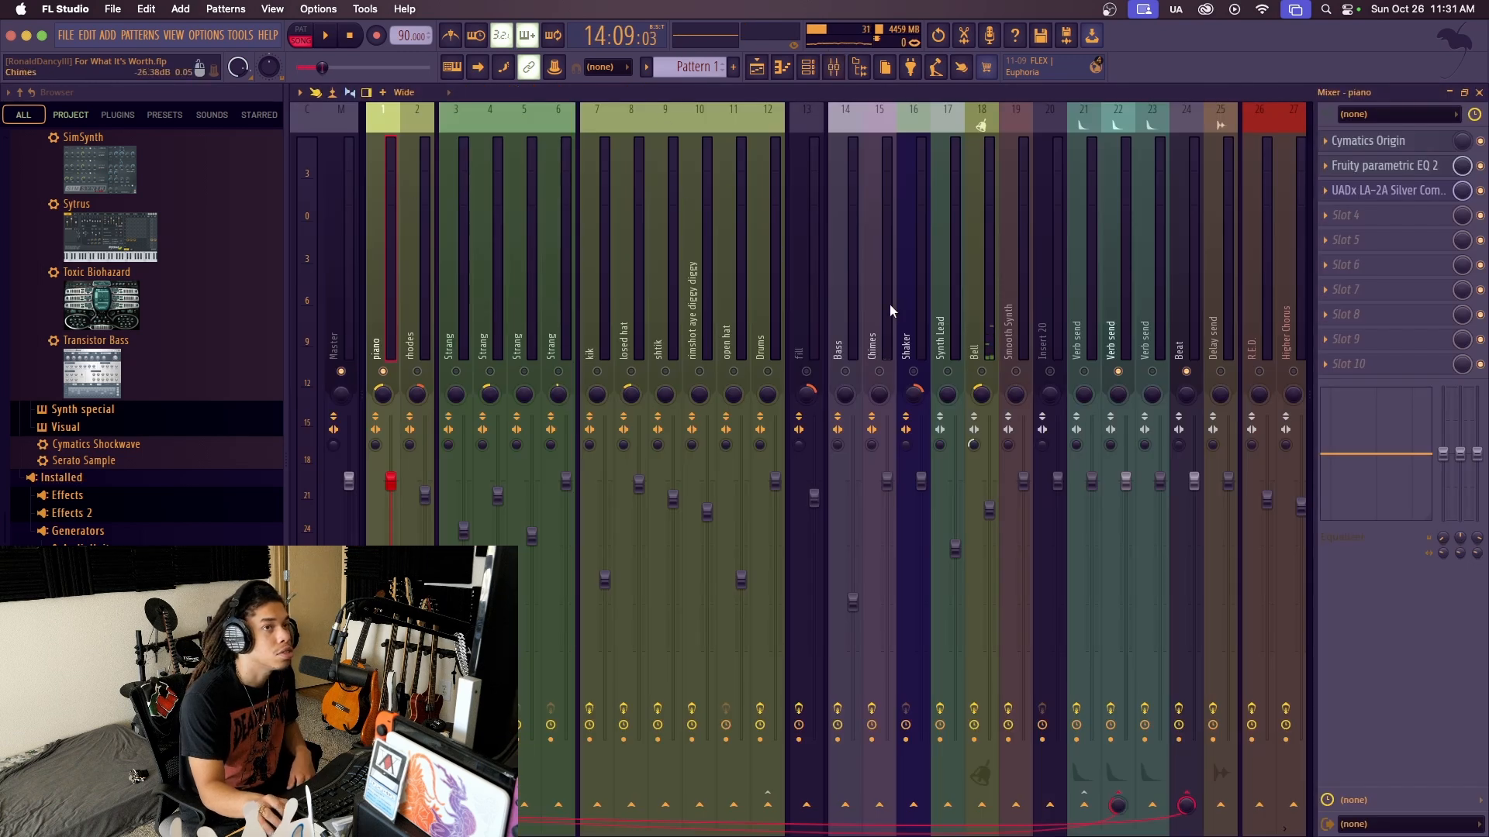
pyautogui.click(1405, 147)
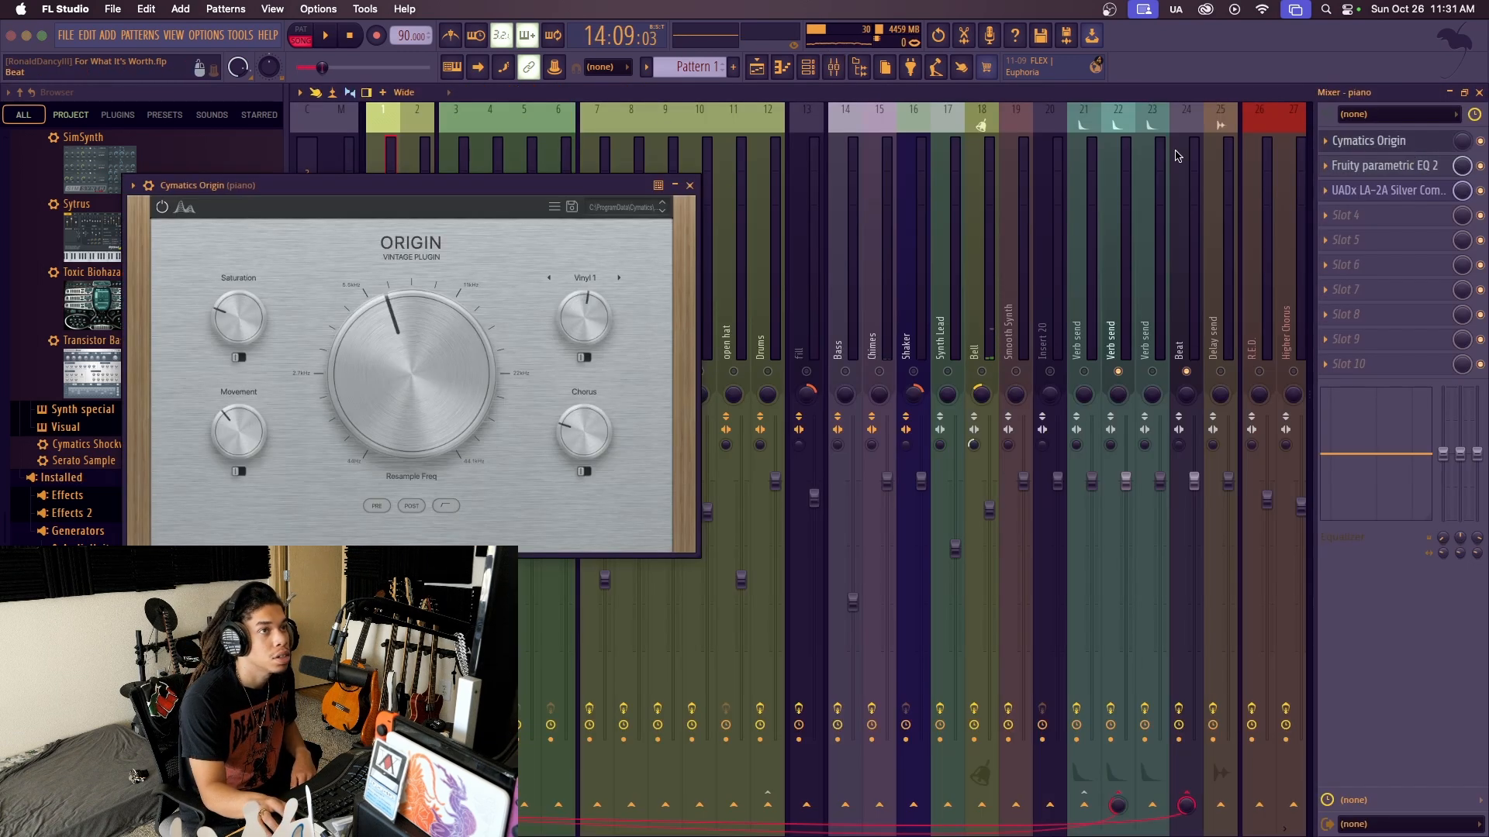
pyautogui.click(690, 185)
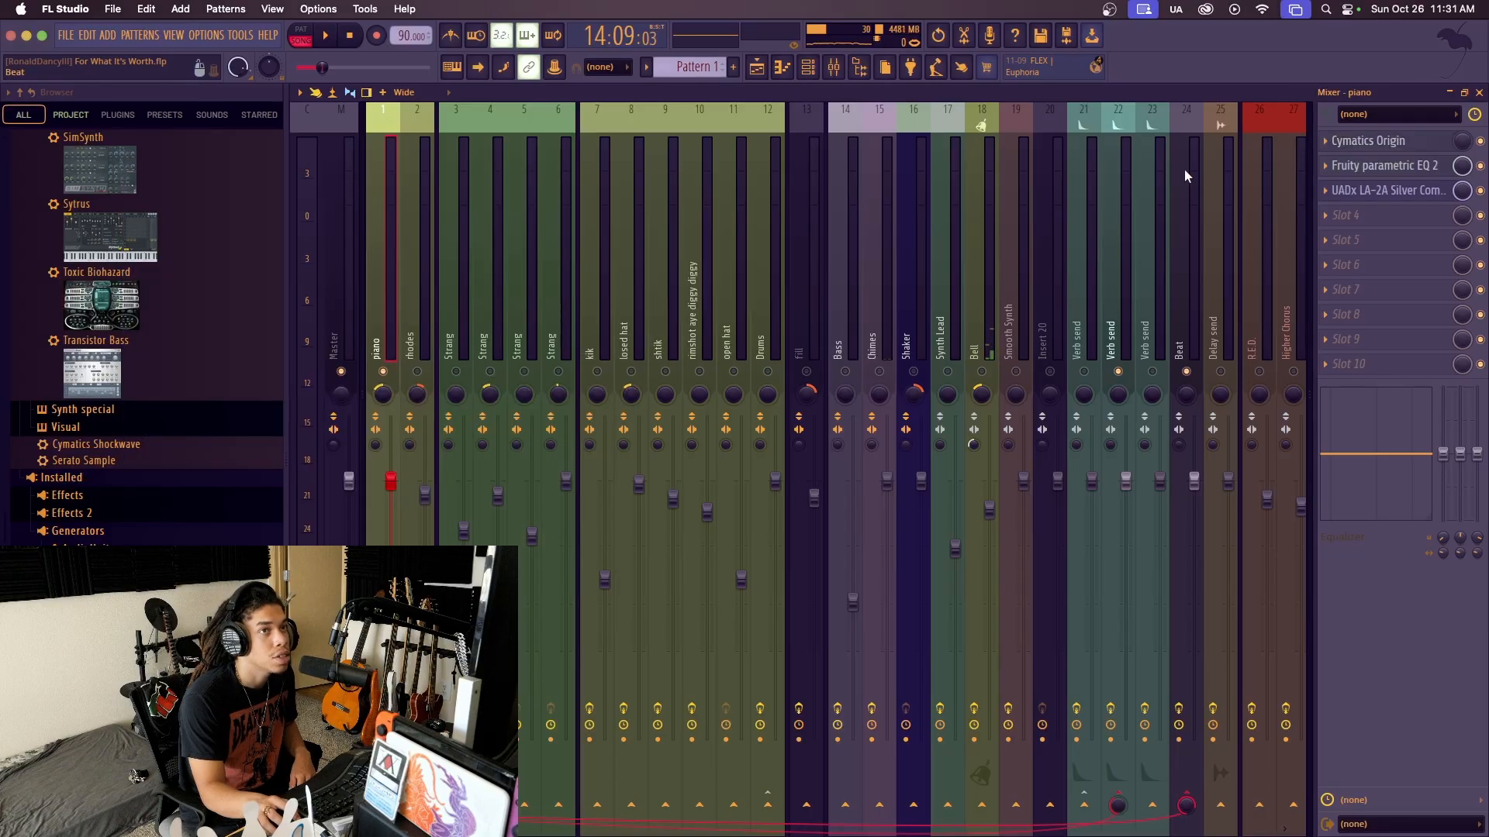
pyautogui.click(1429, 167)
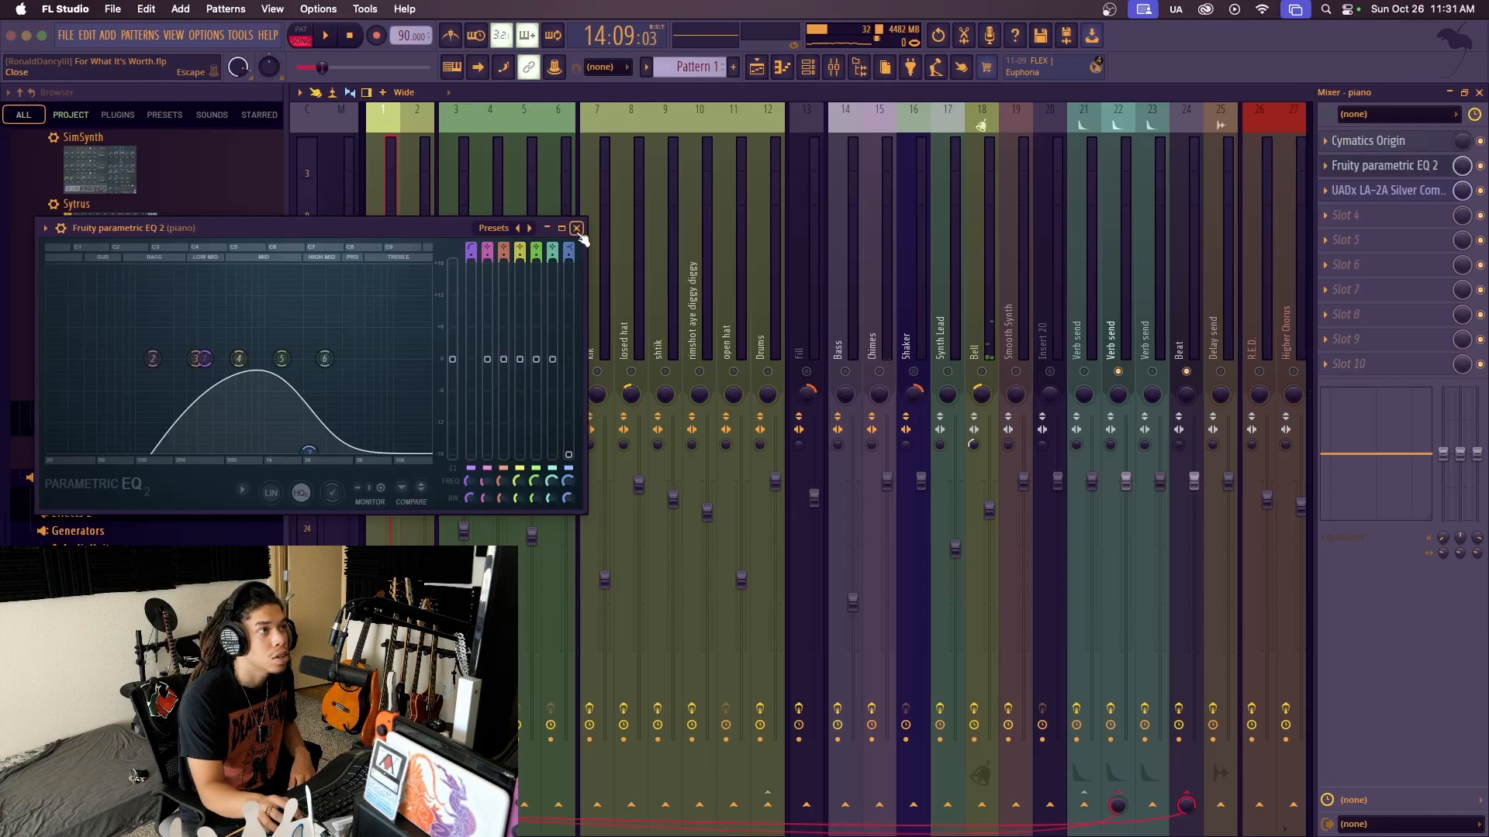
pyautogui.click(577, 229)
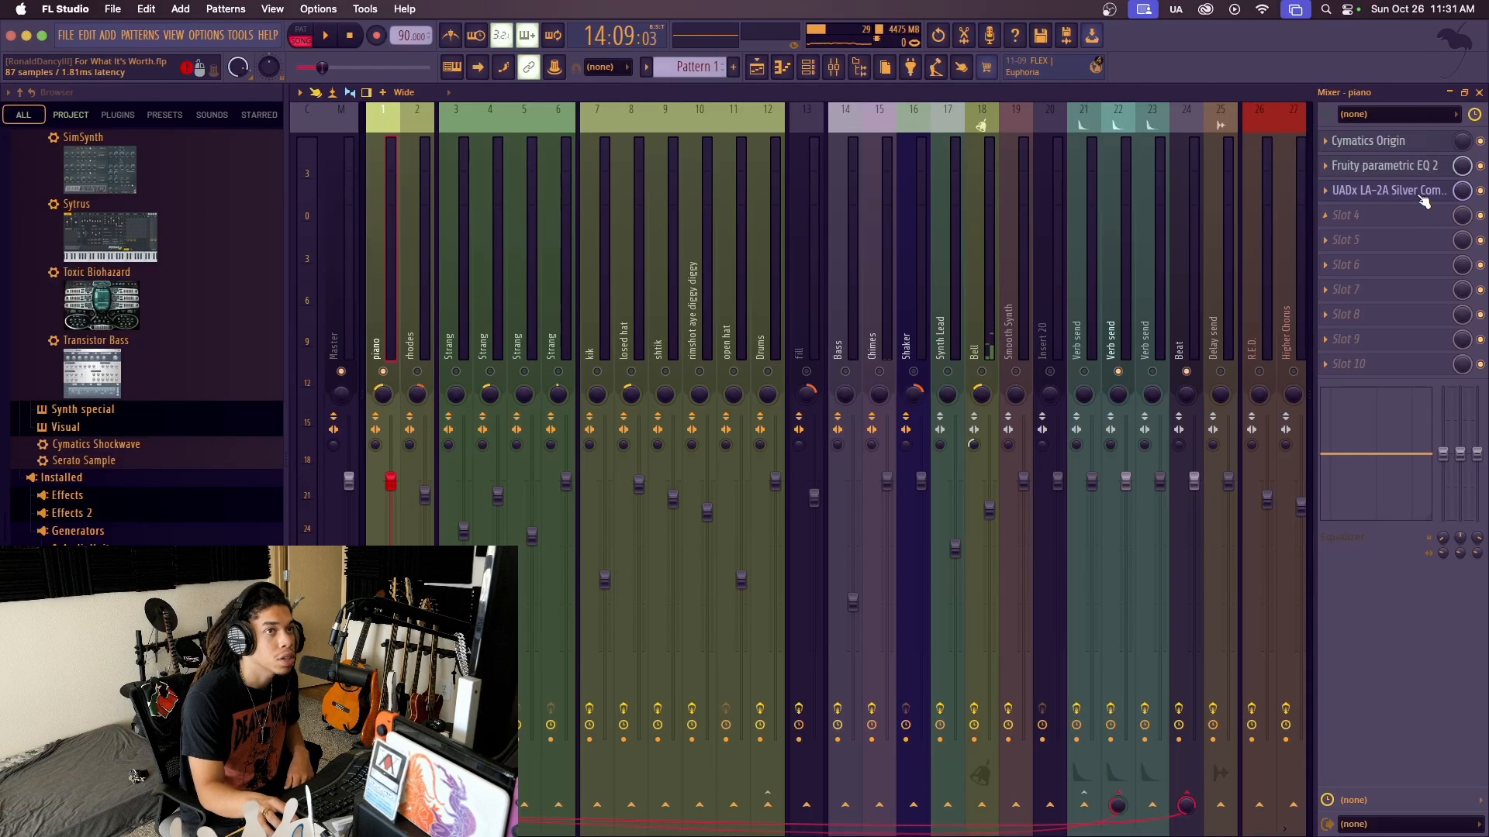
pyautogui.click(1396, 191)
pyautogui.click(854, 213)
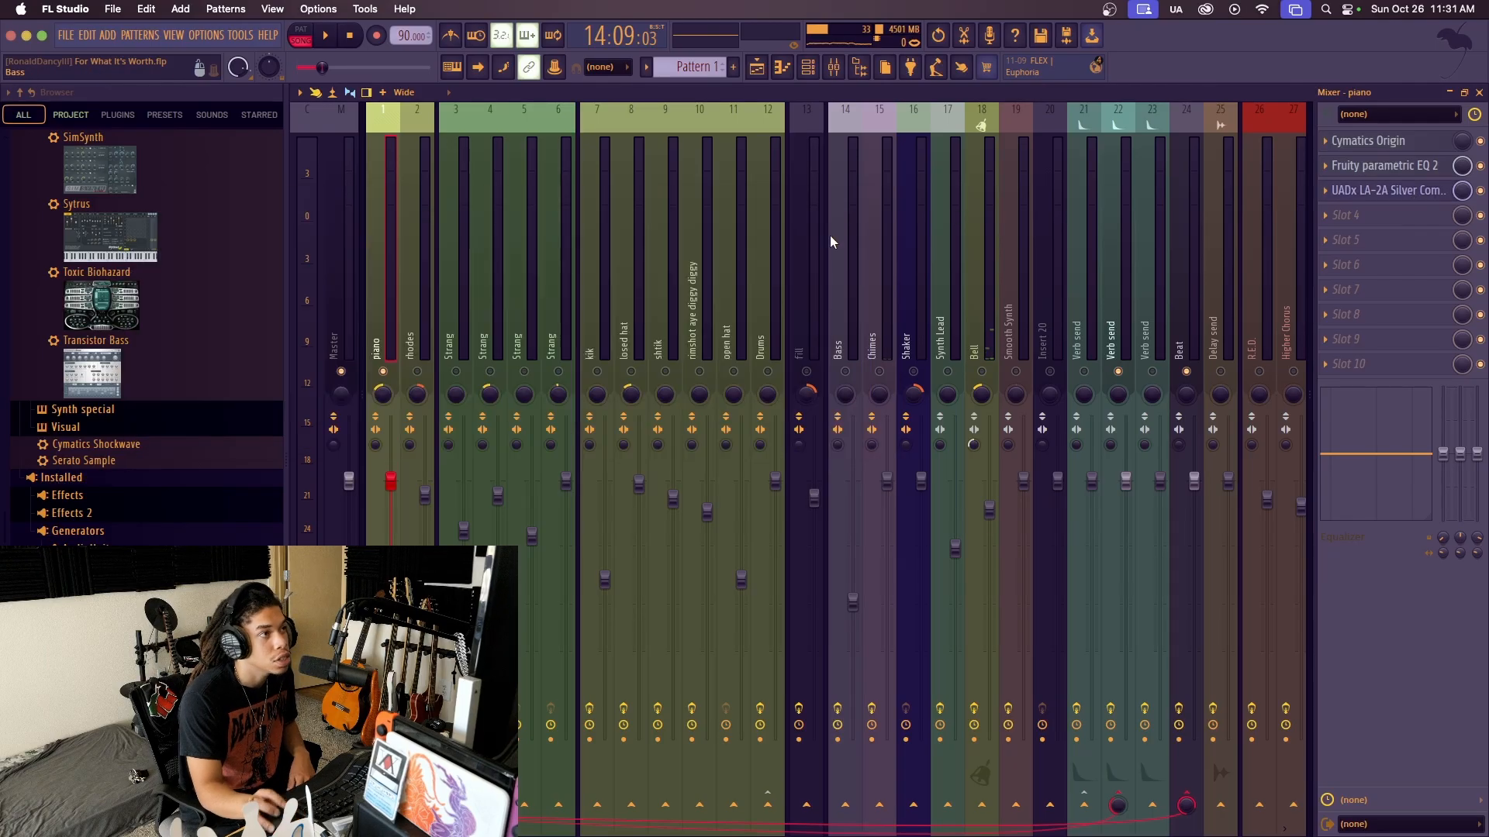
# Reselect the piano mixer track and return the song position to the start
pyautogui.click(404, 341)
pyautogui.click(390, 349)
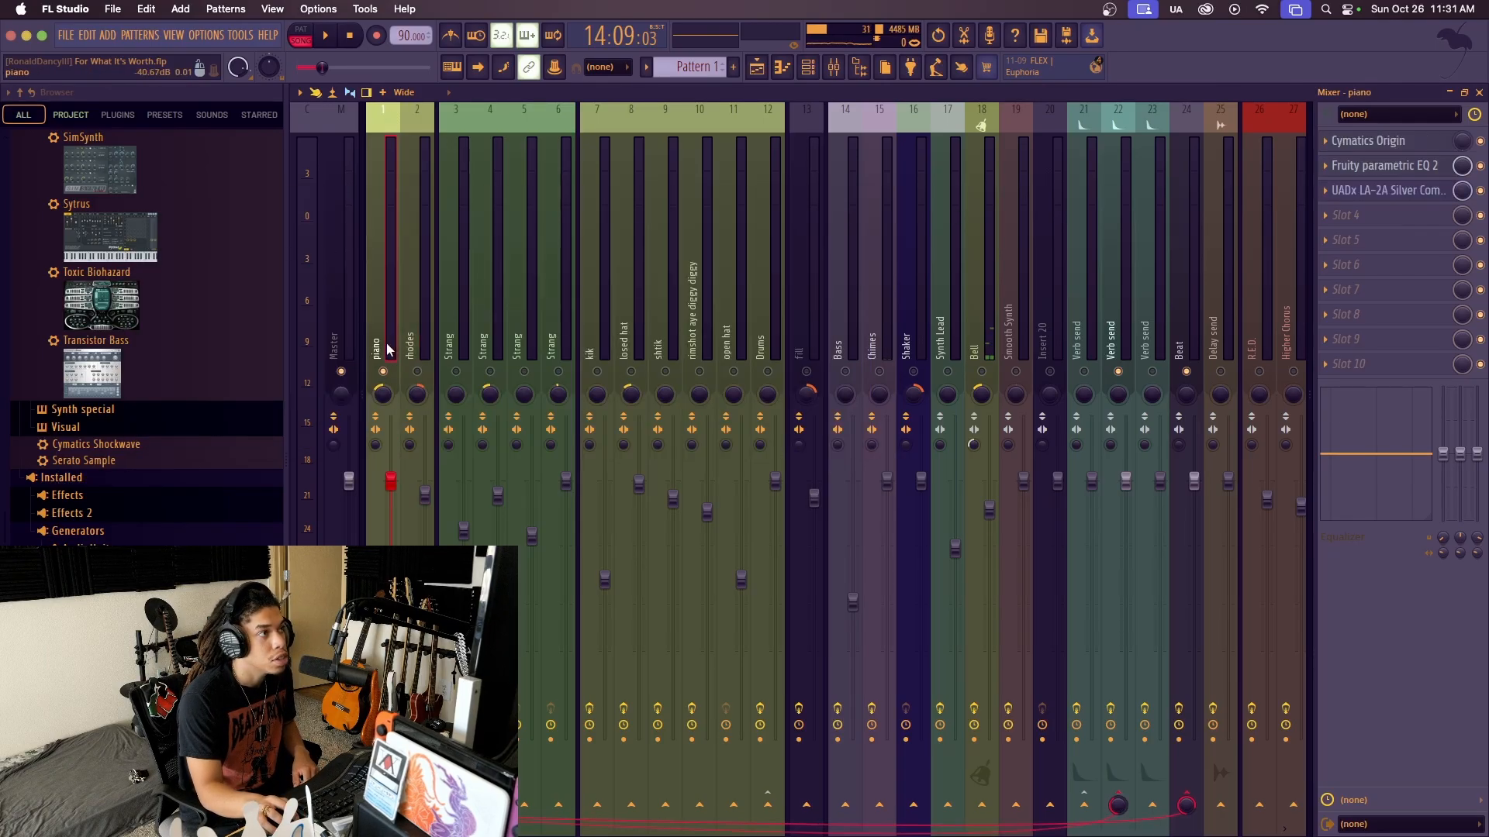
pyautogui.click(355, 36)
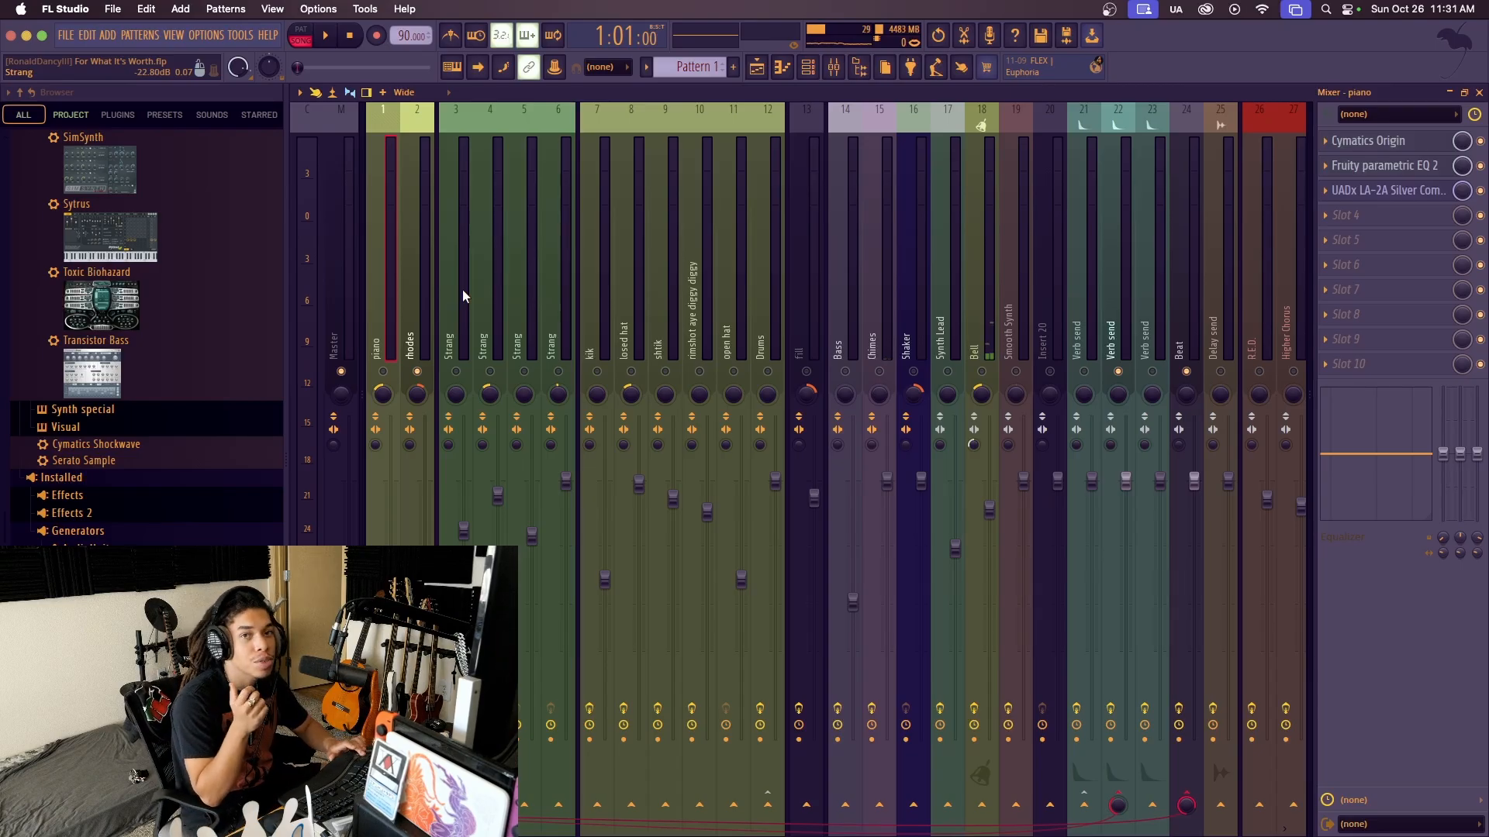
# Play the song with the rhodes soloed, select the rhodes mixer track, check the channel's piano roll, and stop playback
pyautogui.press('space')
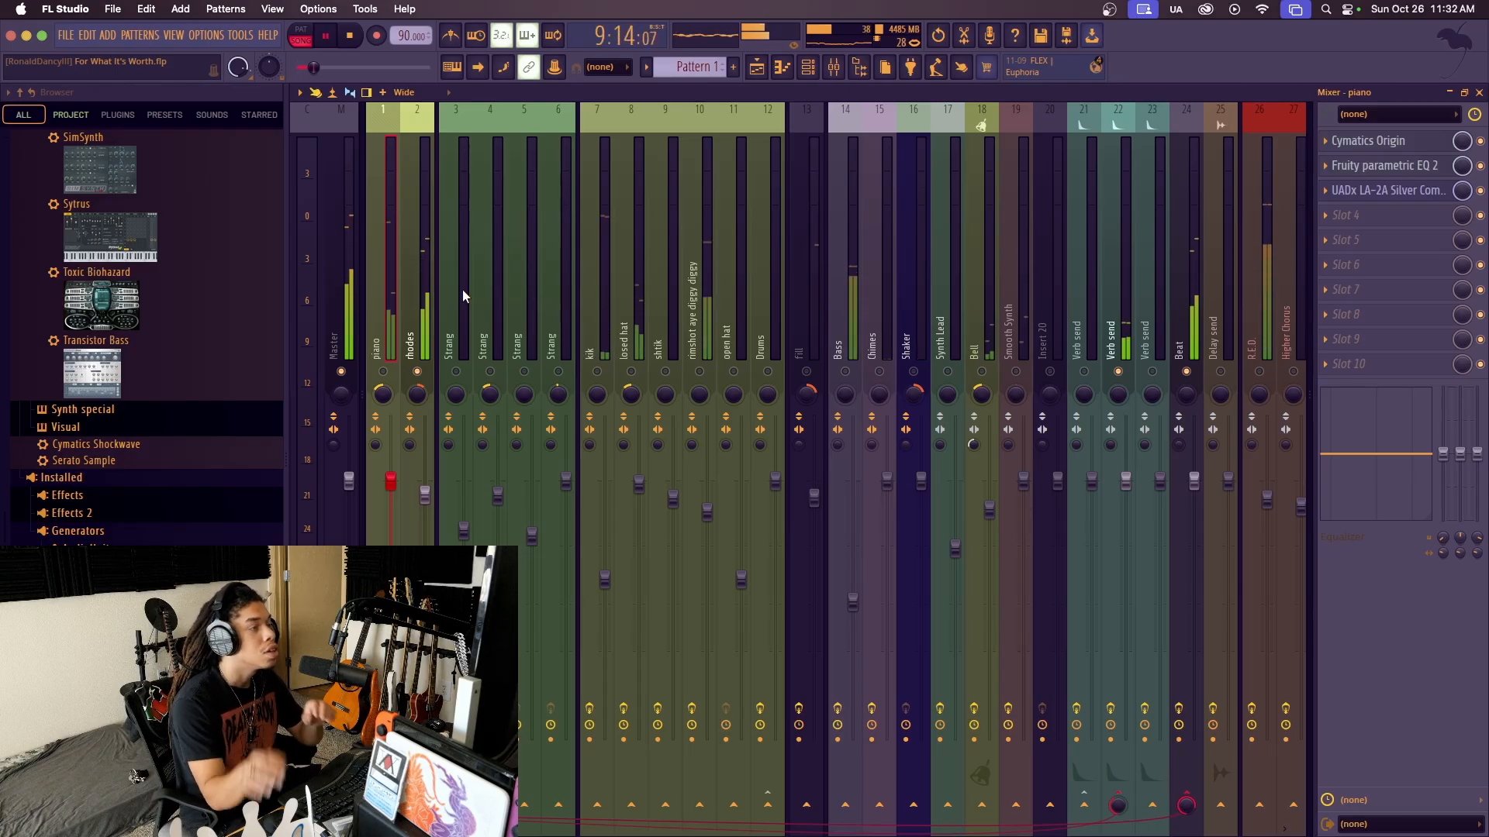
pyautogui.click(422, 285)
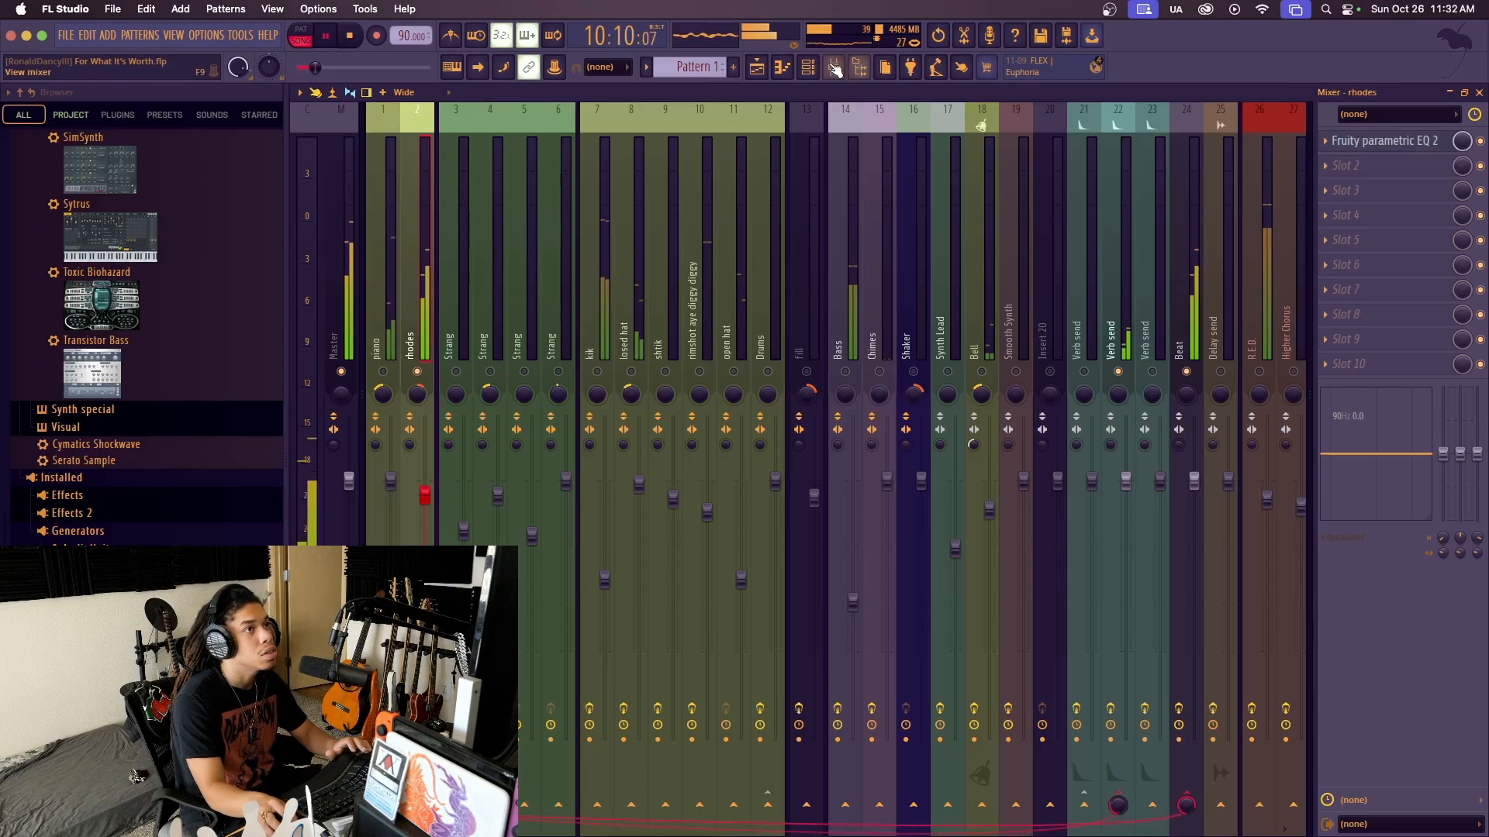
pyautogui.click(808, 67)
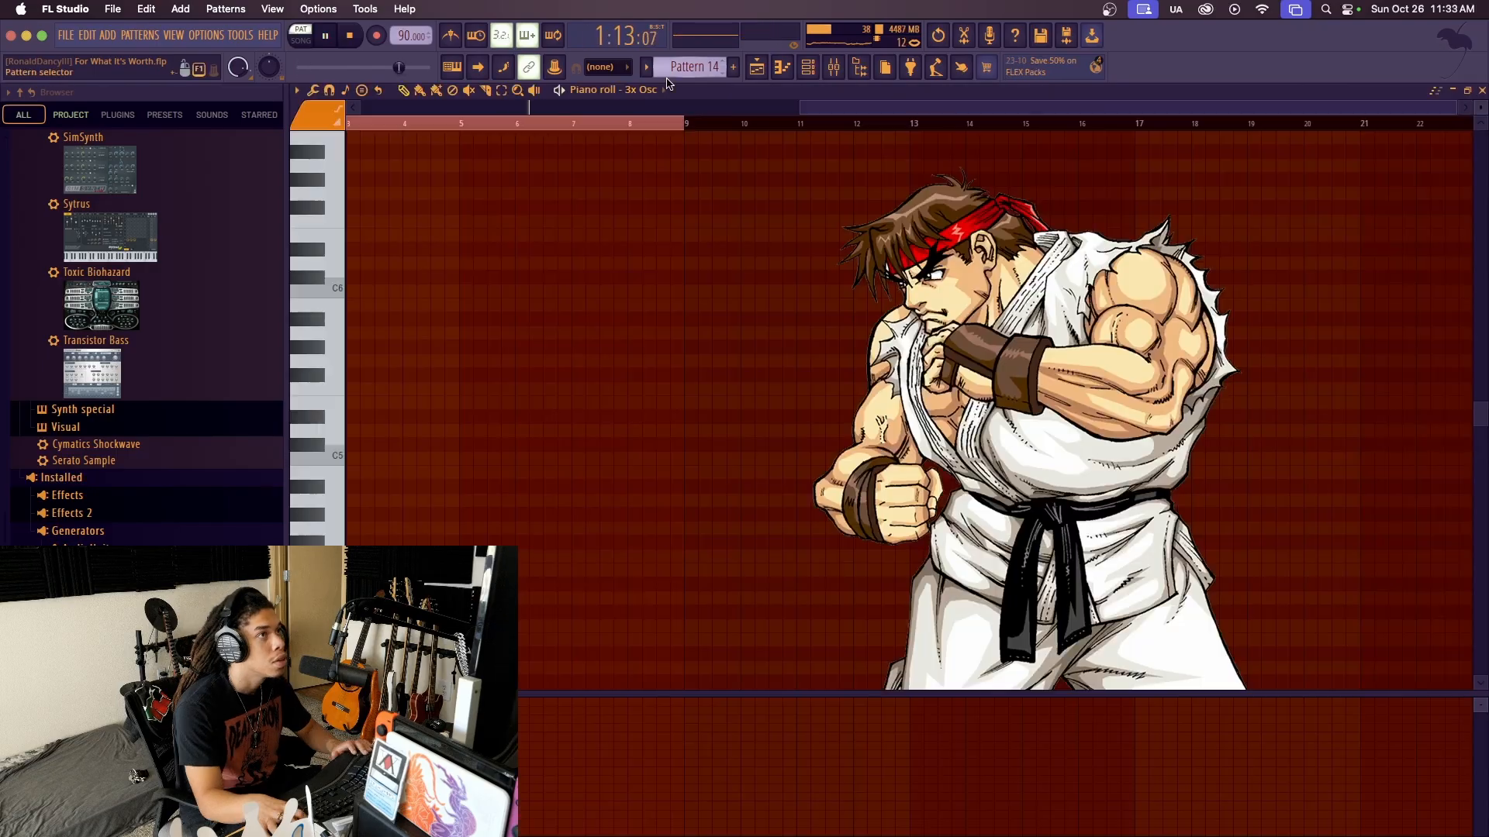
pyautogui.press('space')
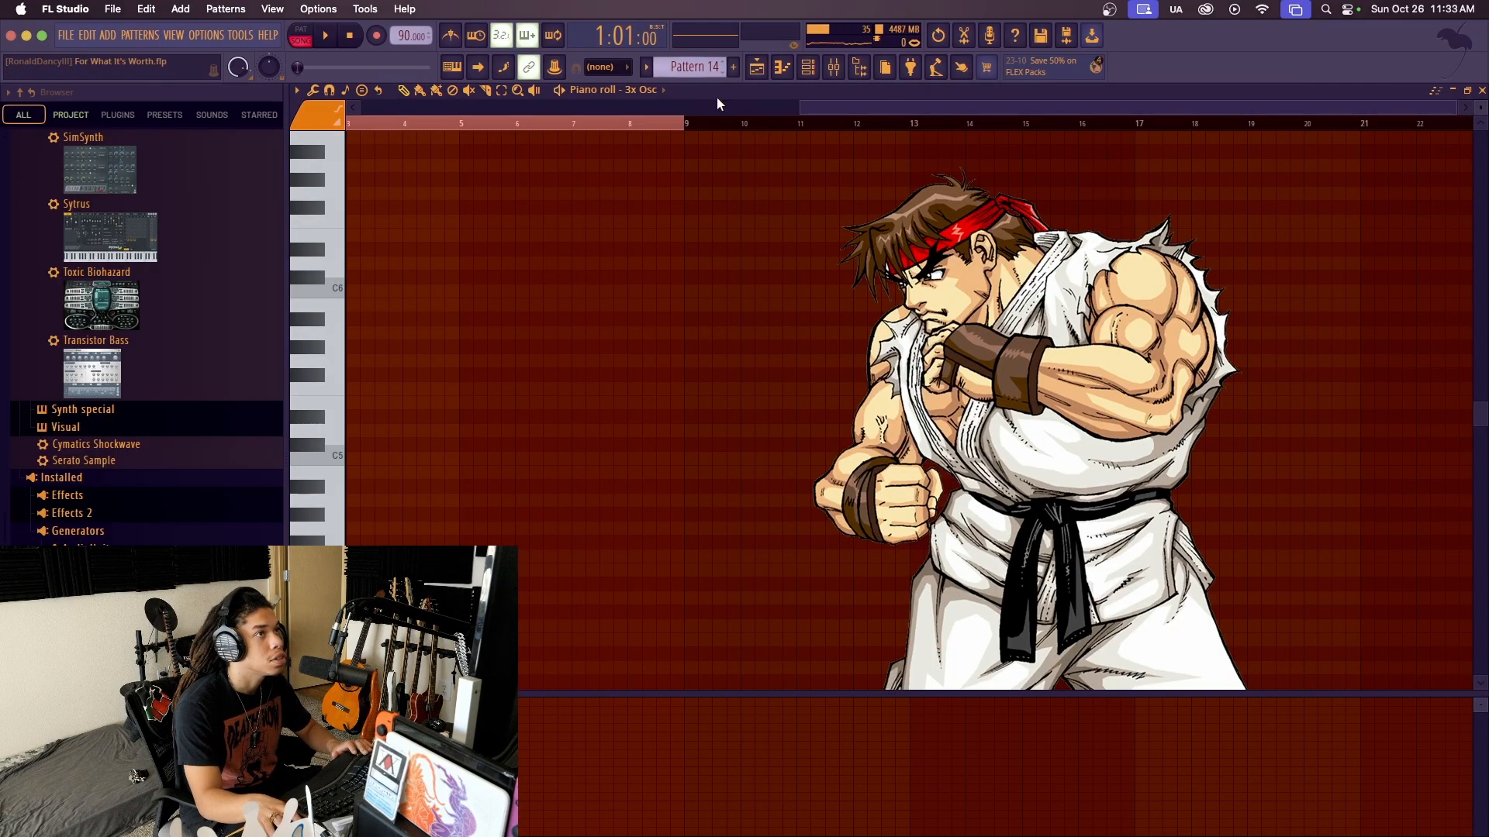
# Look over the pattern clips in the playlist arrangement and return to the mixer
pyautogui.click(757, 67)
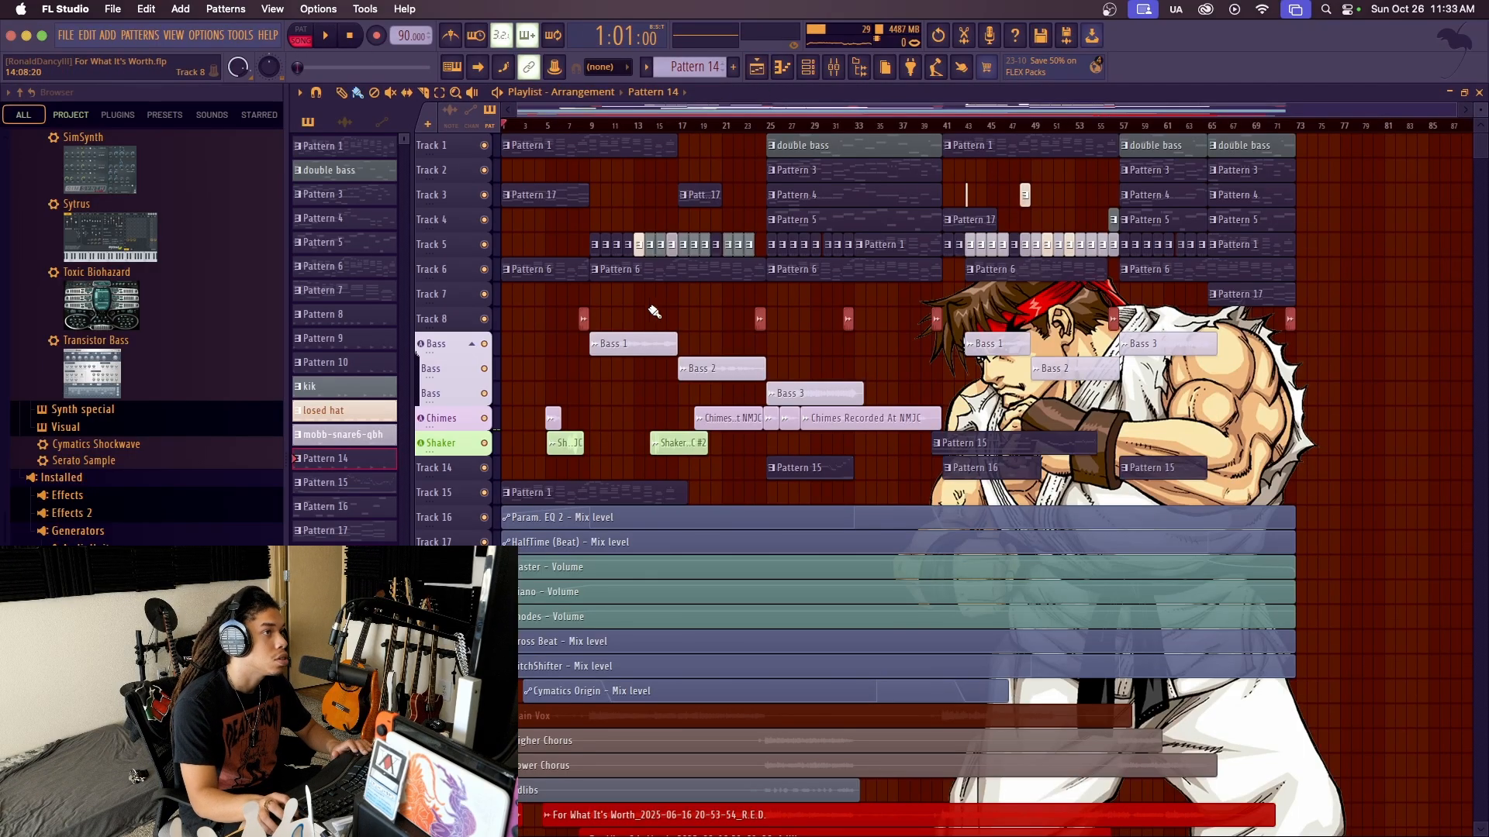
pyautogui.scroll(-10, 619, 319)
pyautogui.scroll(10, 621, 323)
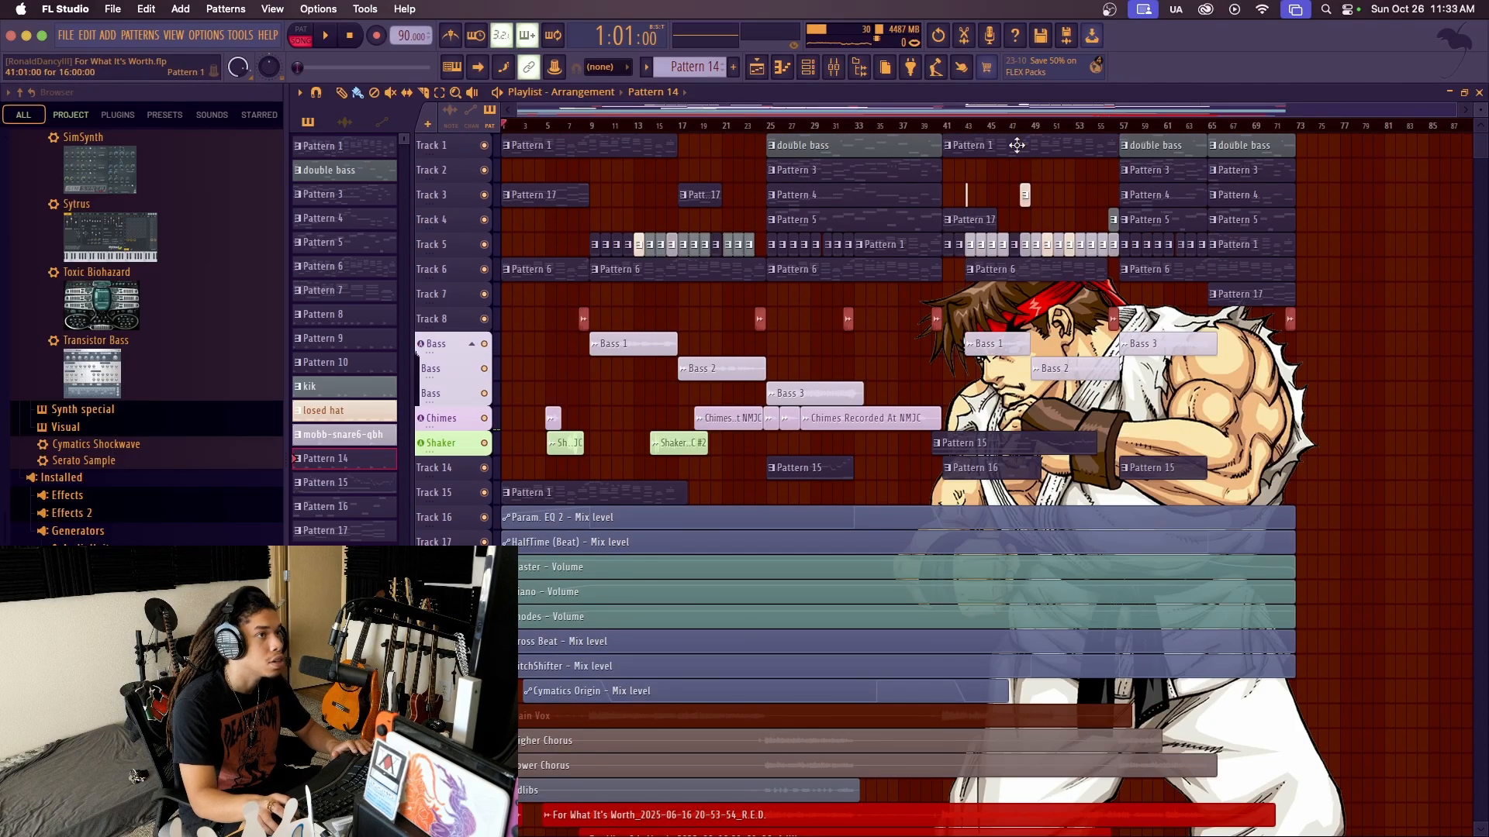
pyautogui.click(832, 68)
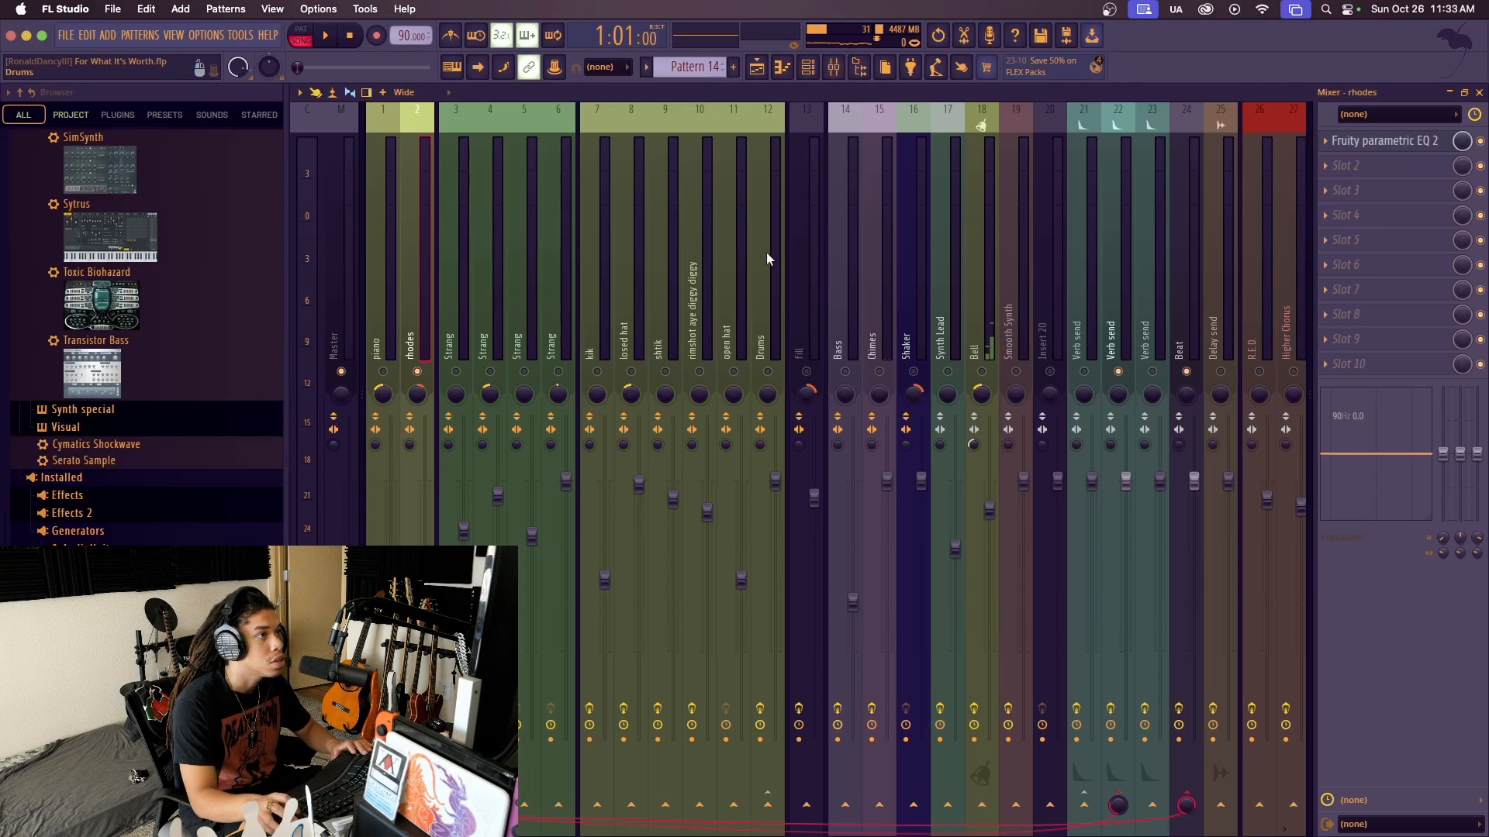
# Play the rhodes alone up to about bar 8, play it together with the piano from the start, and stop playback
pyautogui.press('space')
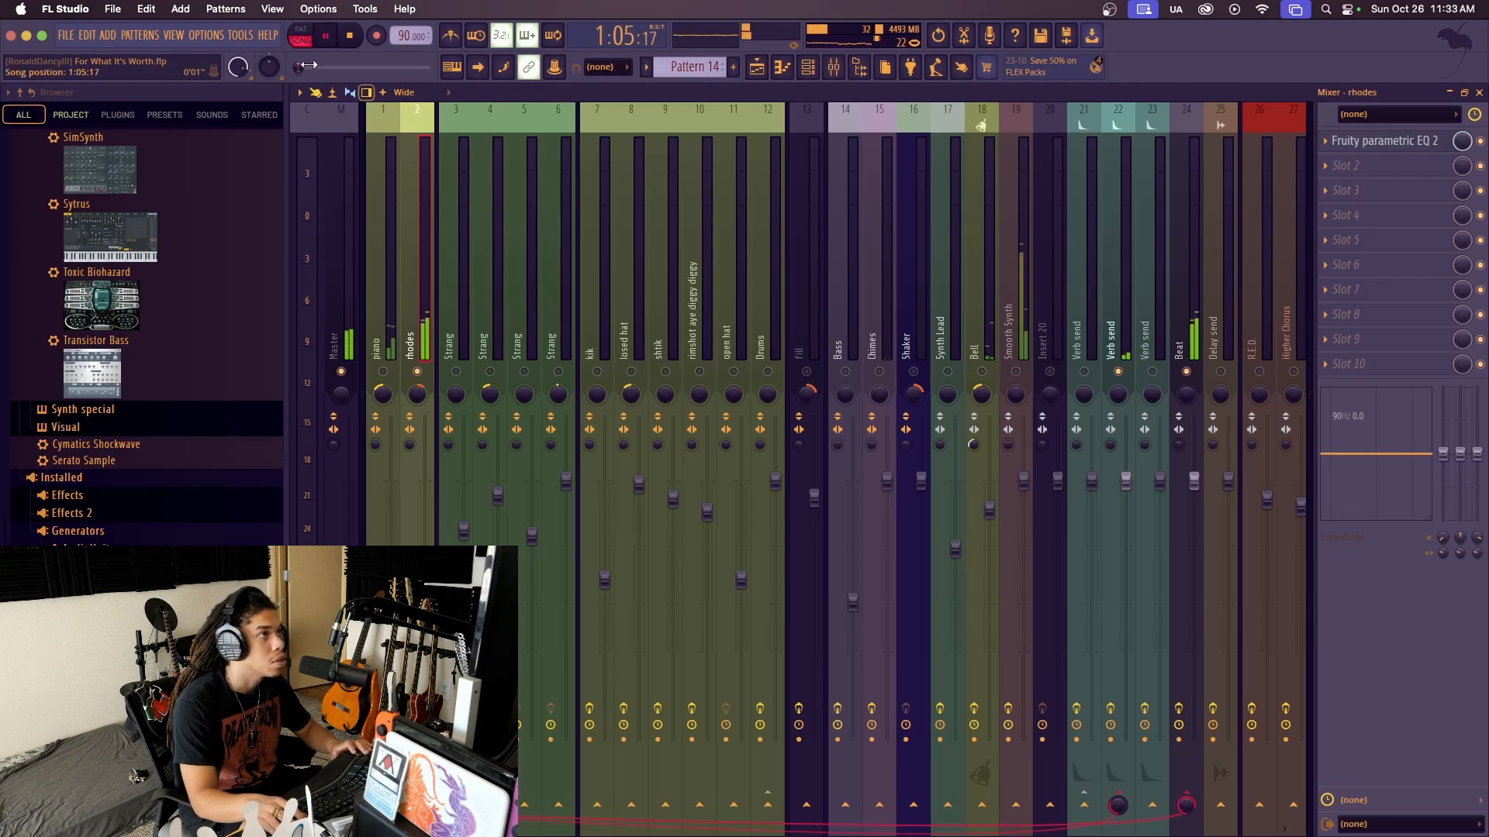
pyautogui.moveTo(309, 65); pyautogui.dragTo(310, 66)
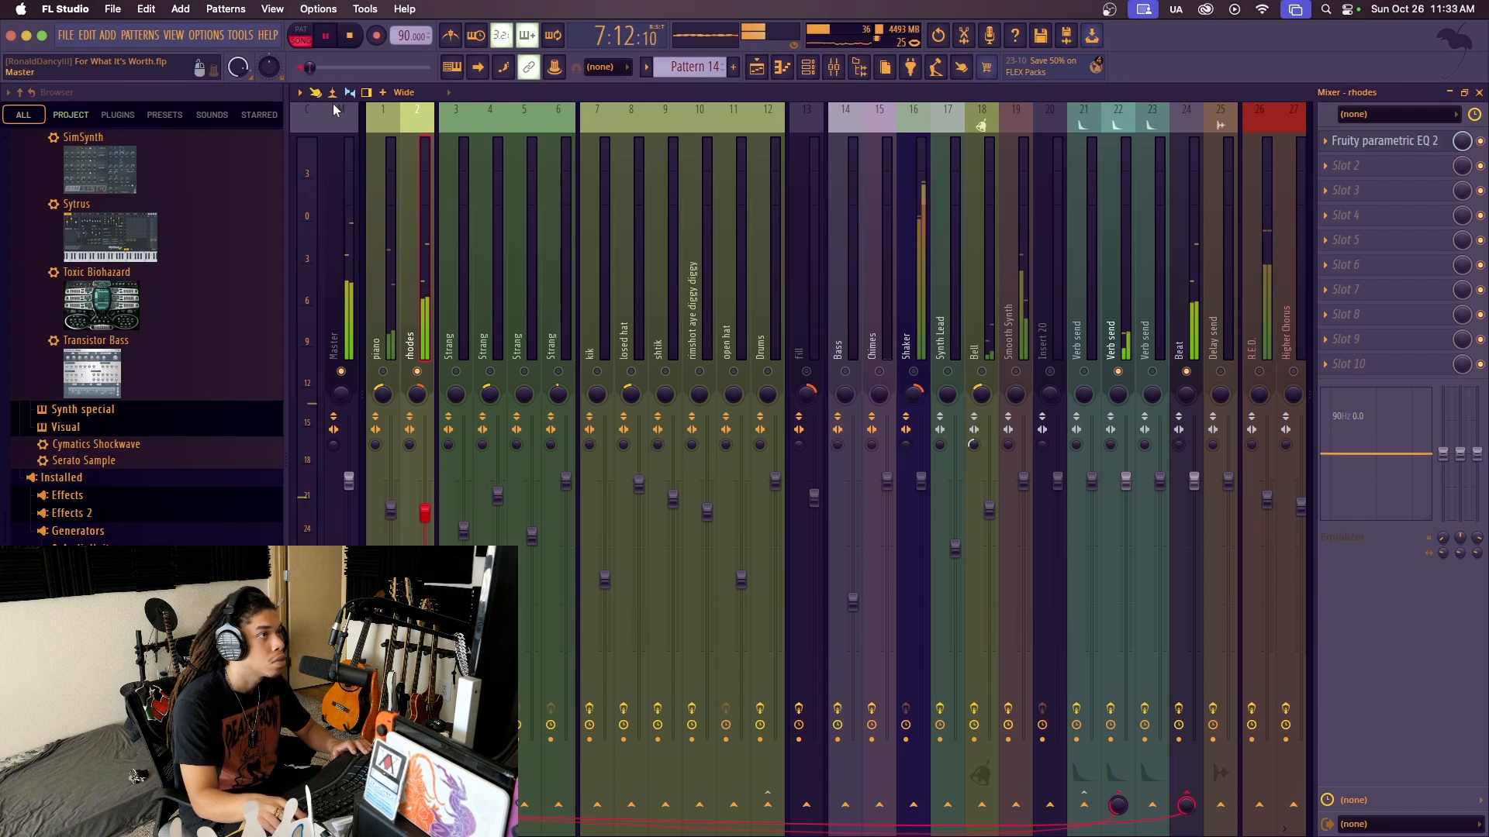
pyautogui.moveTo(307, 67); pyautogui.dragTo(308, 69)
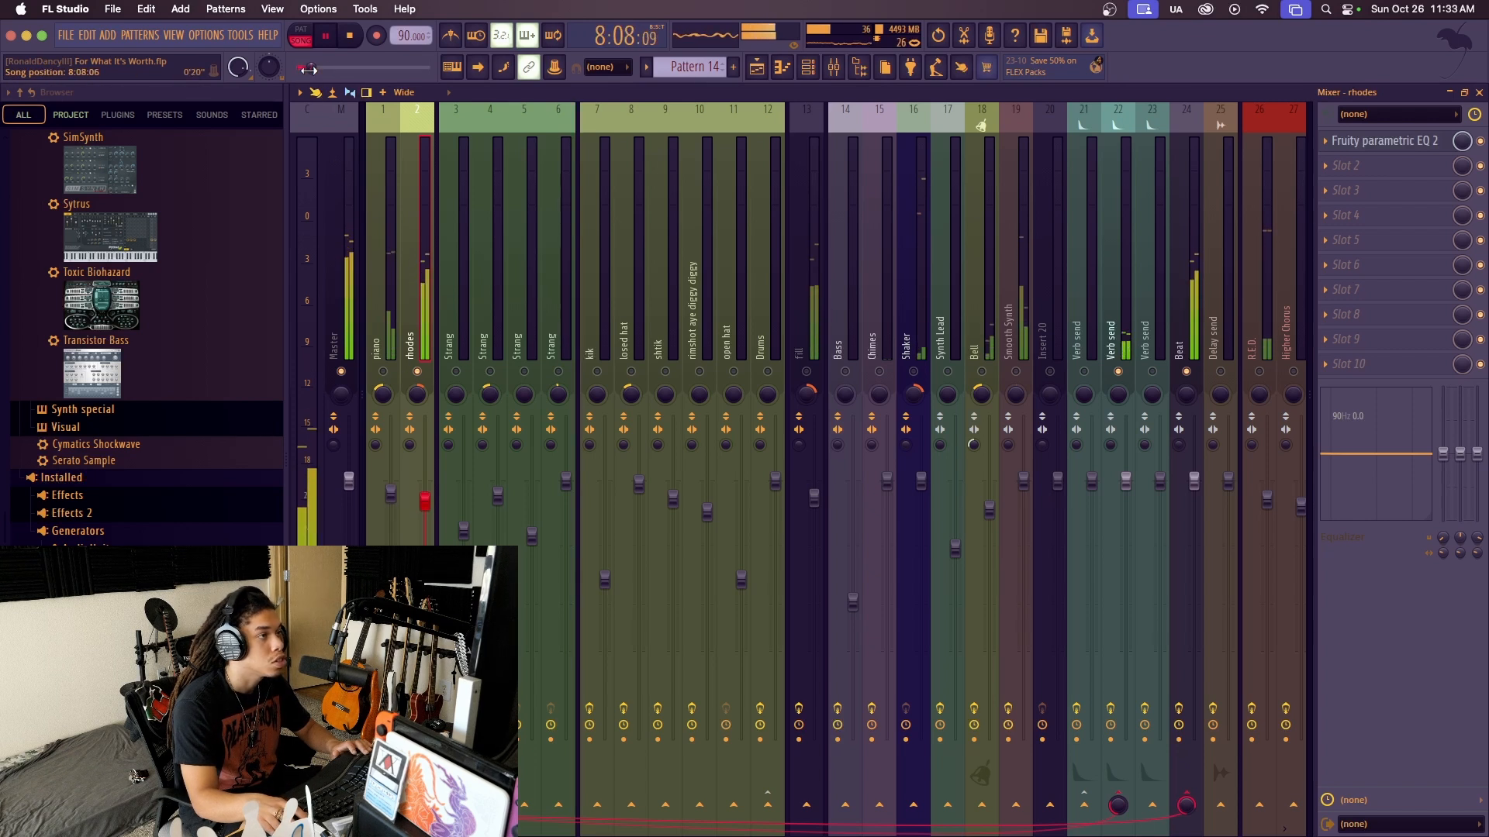
pyautogui.press('space')
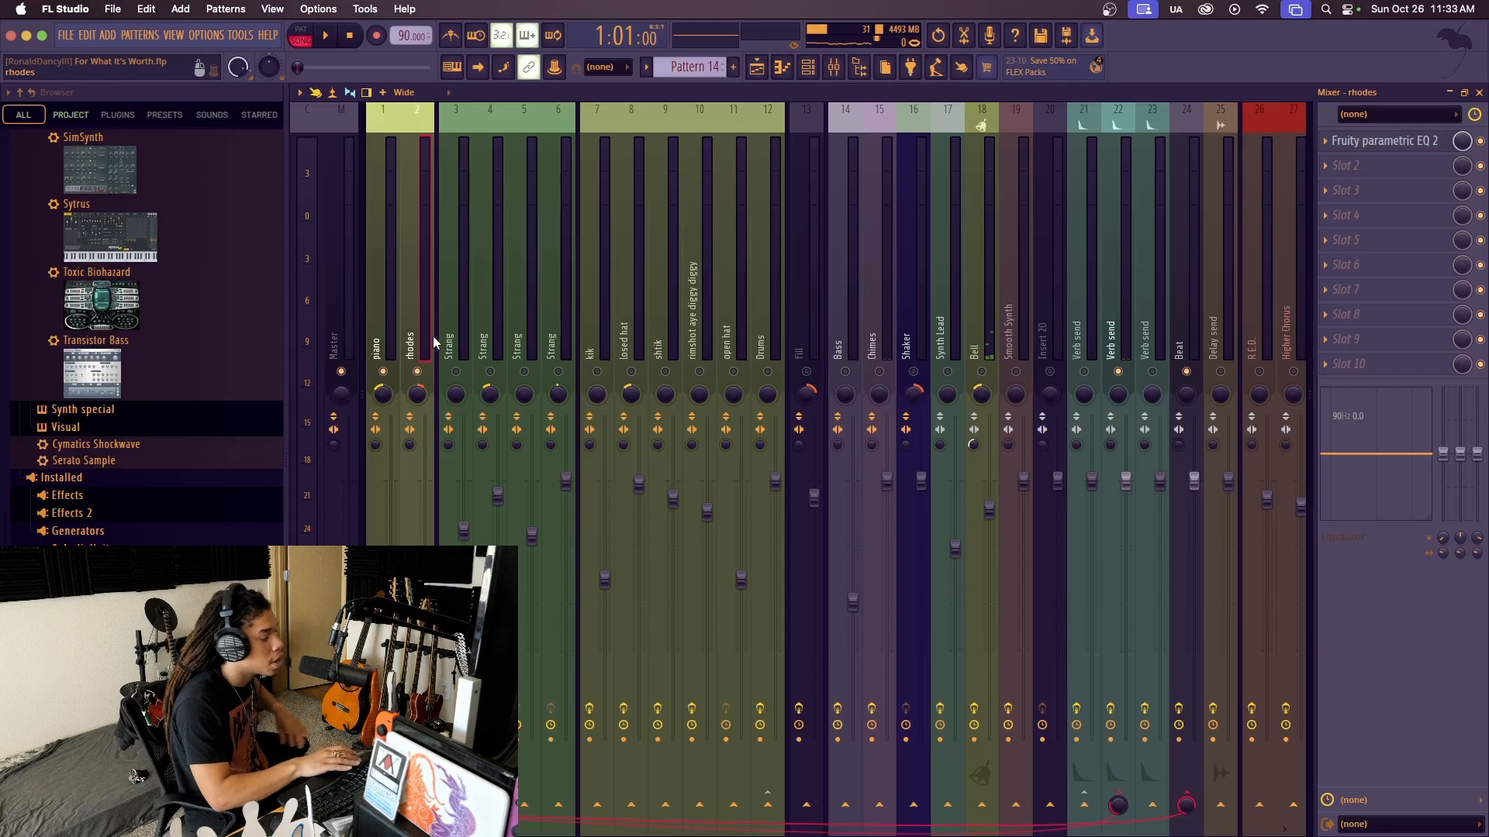
pyautogui.press('space')
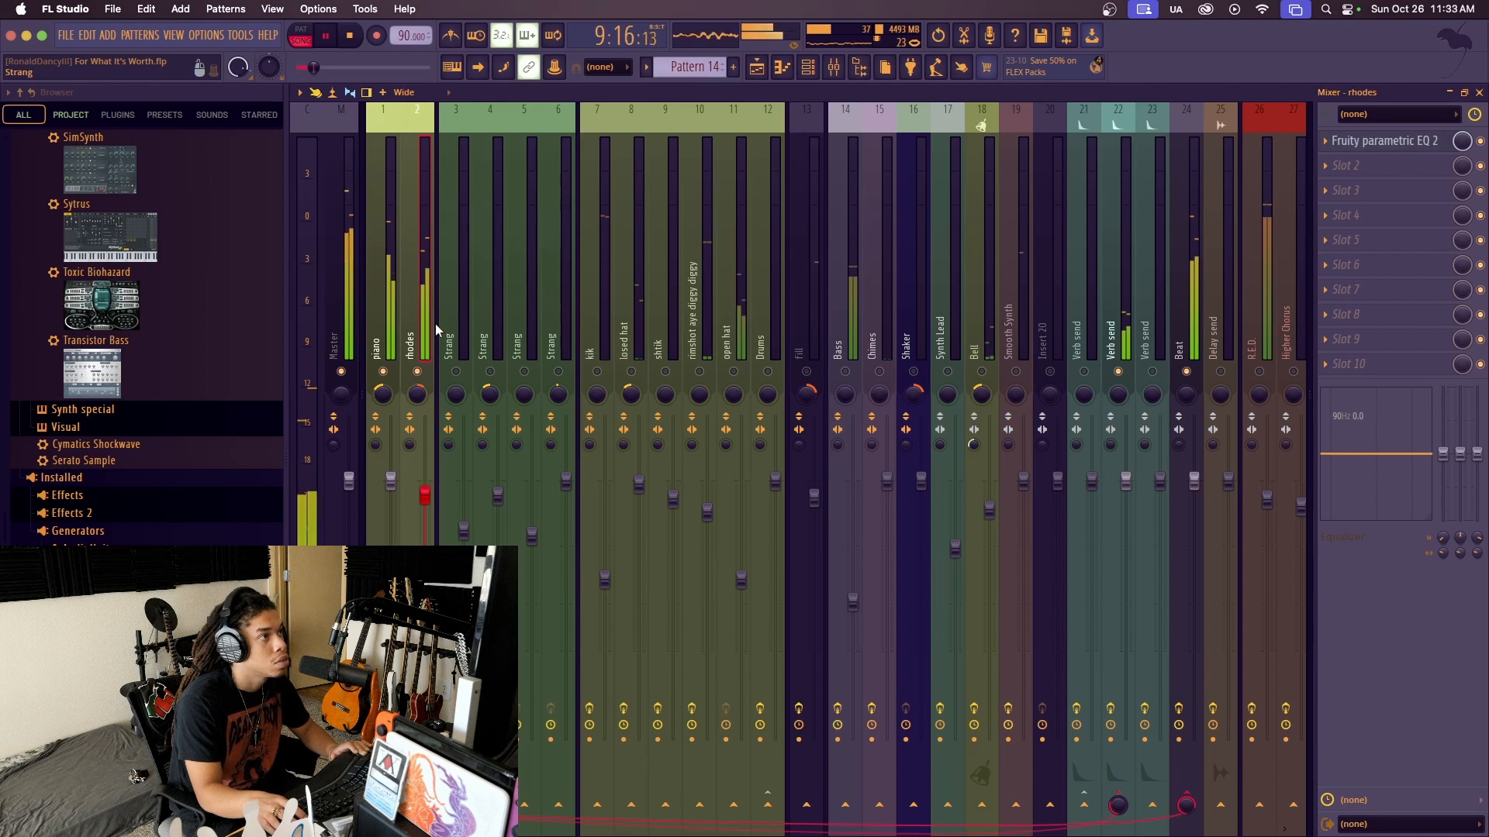
pyautogui.press('space')
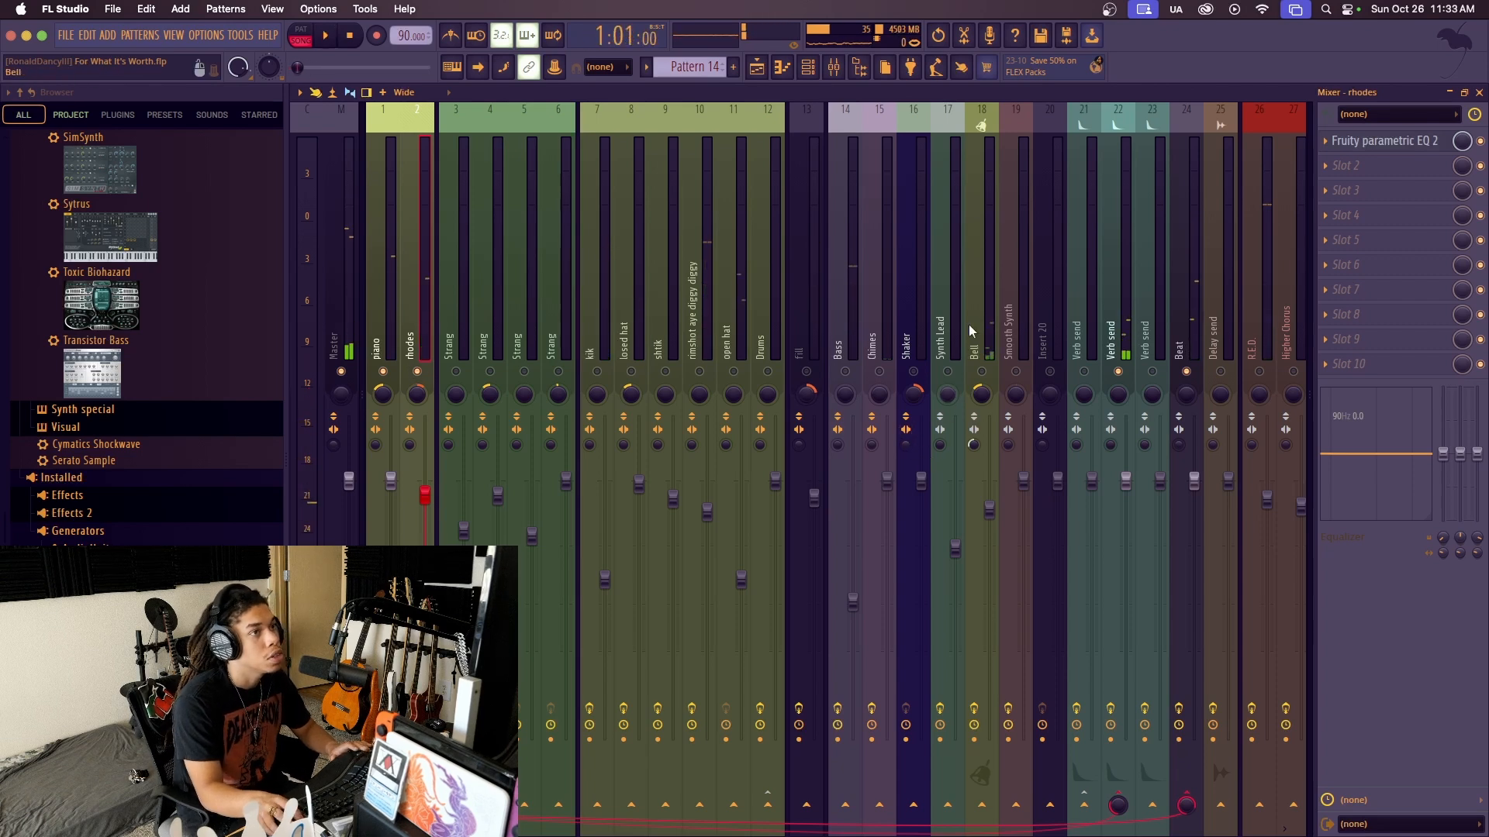
# Select the Smooth Synth mixer track and look through the channel rack with its filter set to All, closing the rack
pyautogui.click(1018, 344)
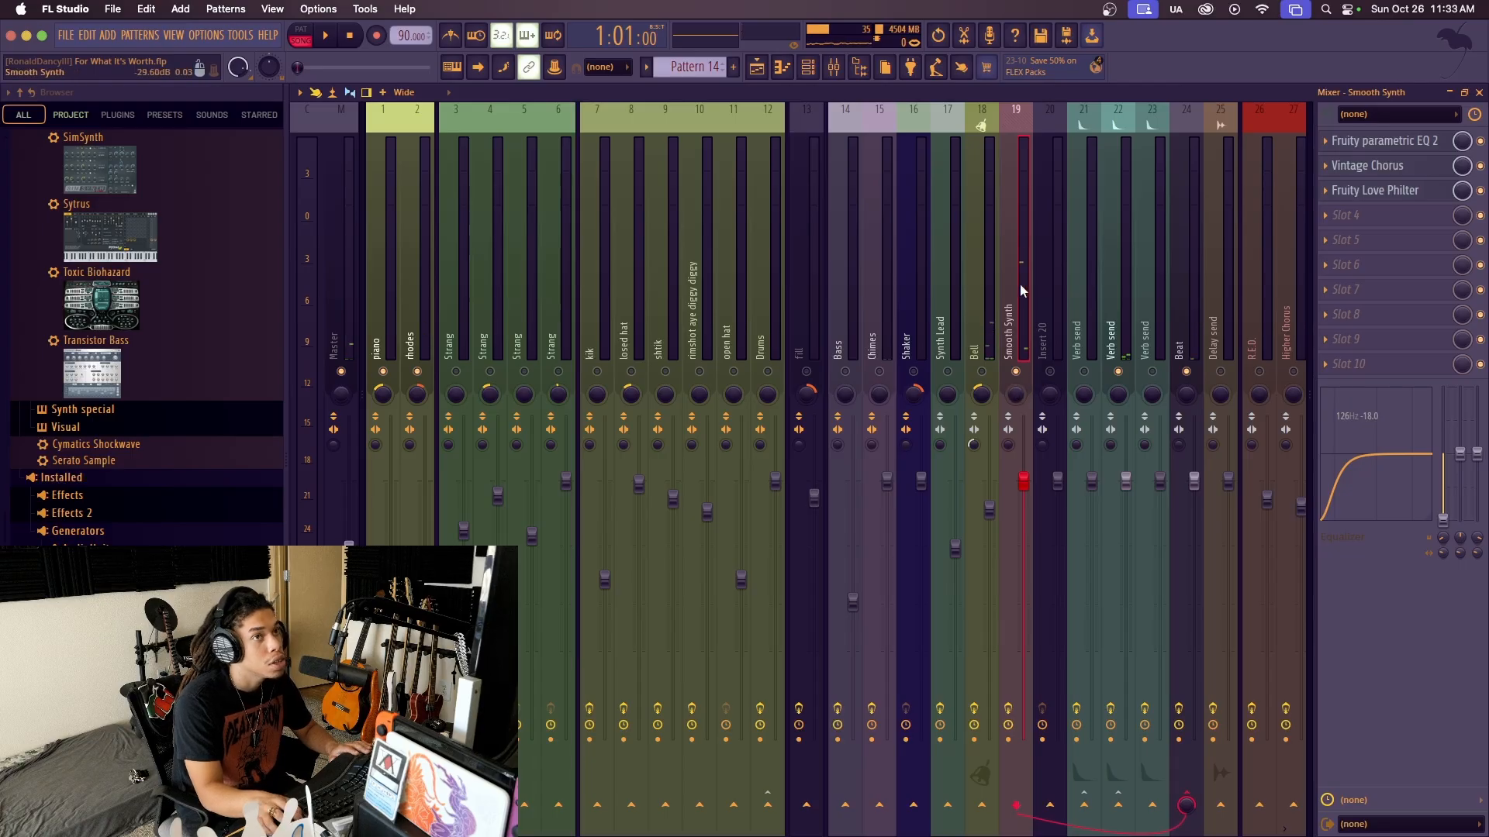
pyautogui.click(807, 67)
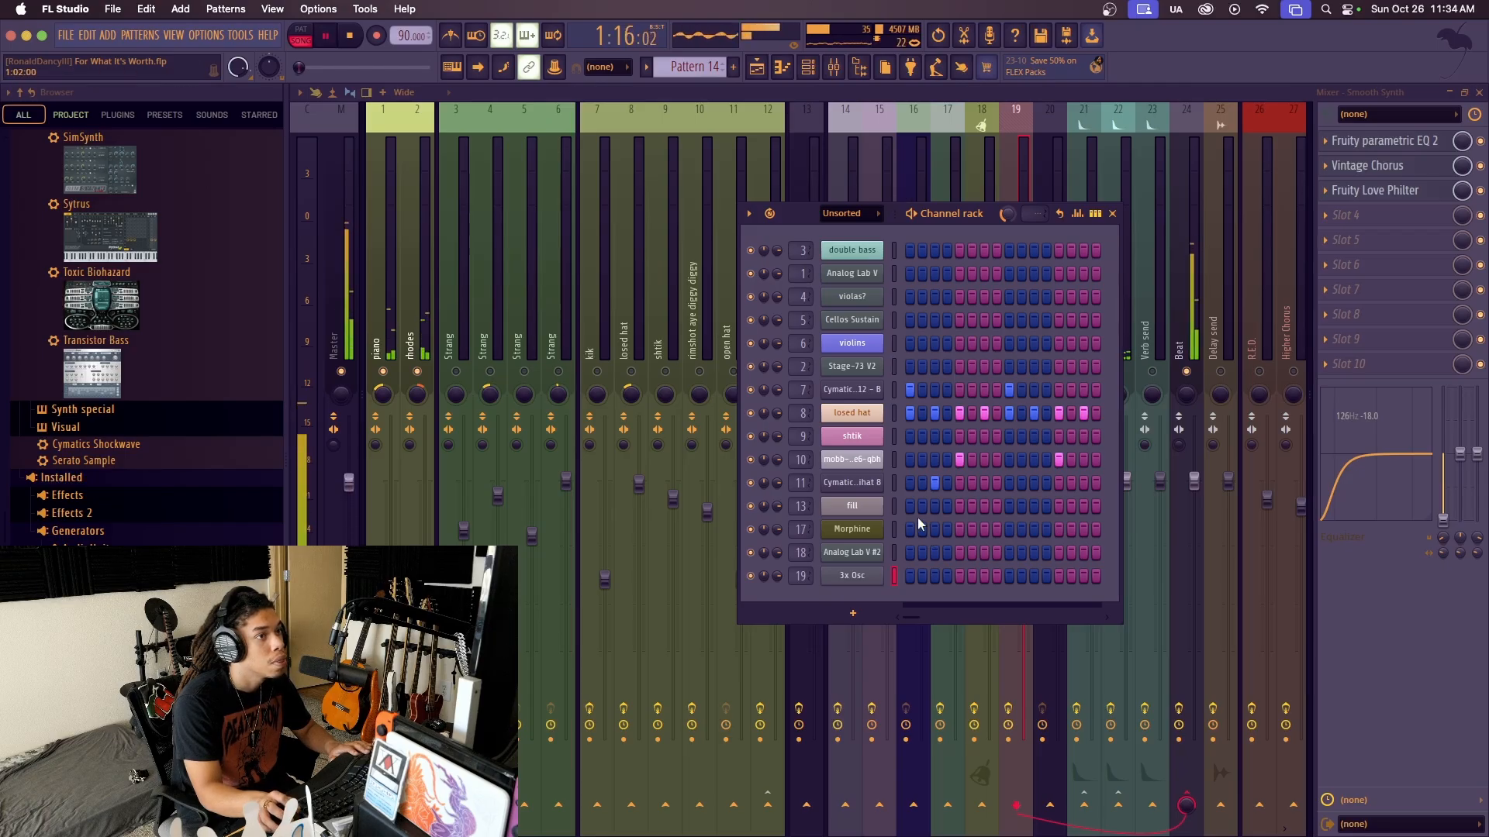
pyautogui.click(870, 216)
pyautogui.scroll(-4, 895, 419)
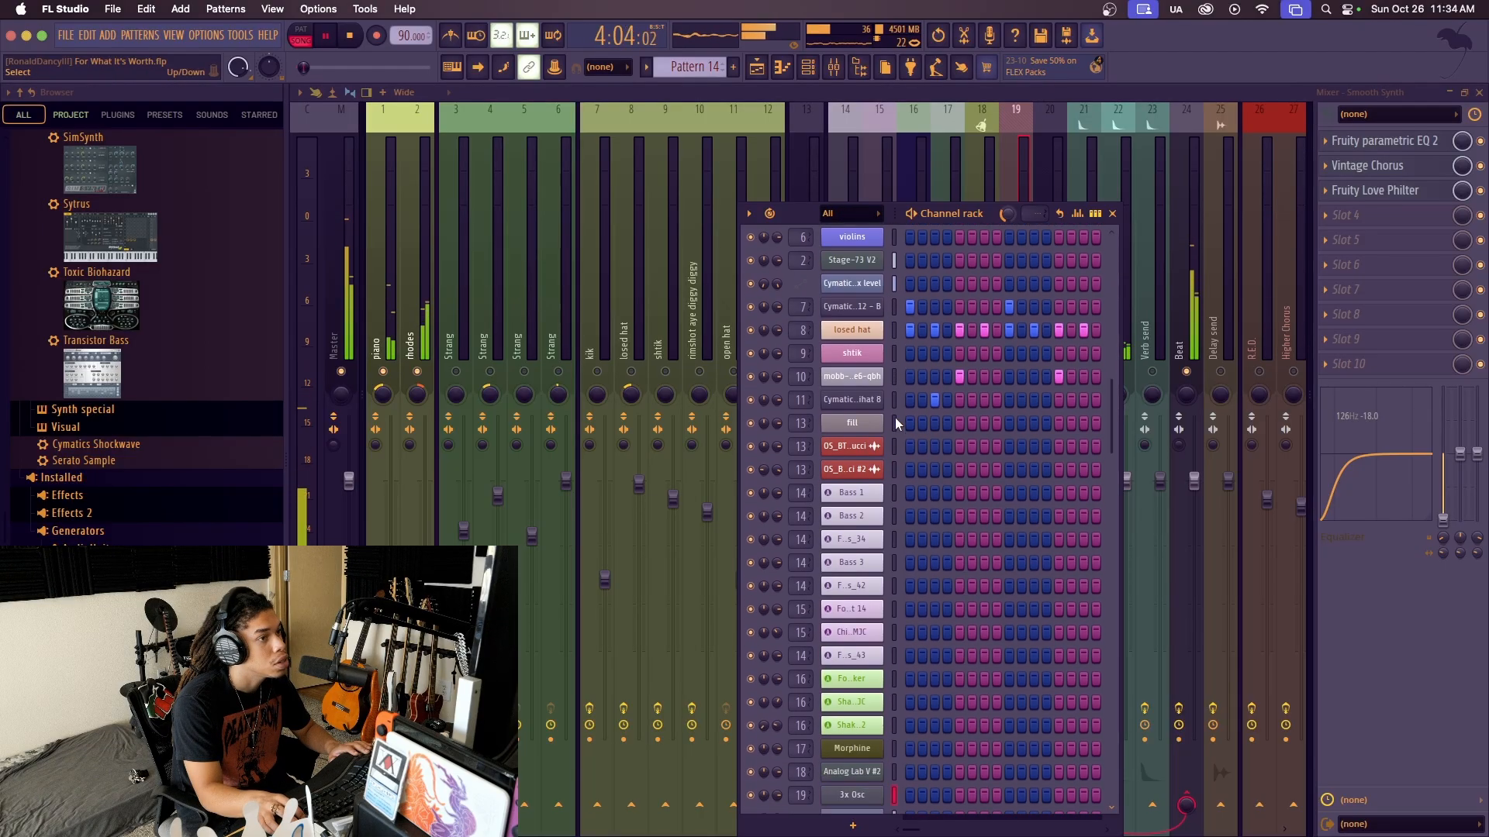
pyautogui.scroll(-2, 895, 417)
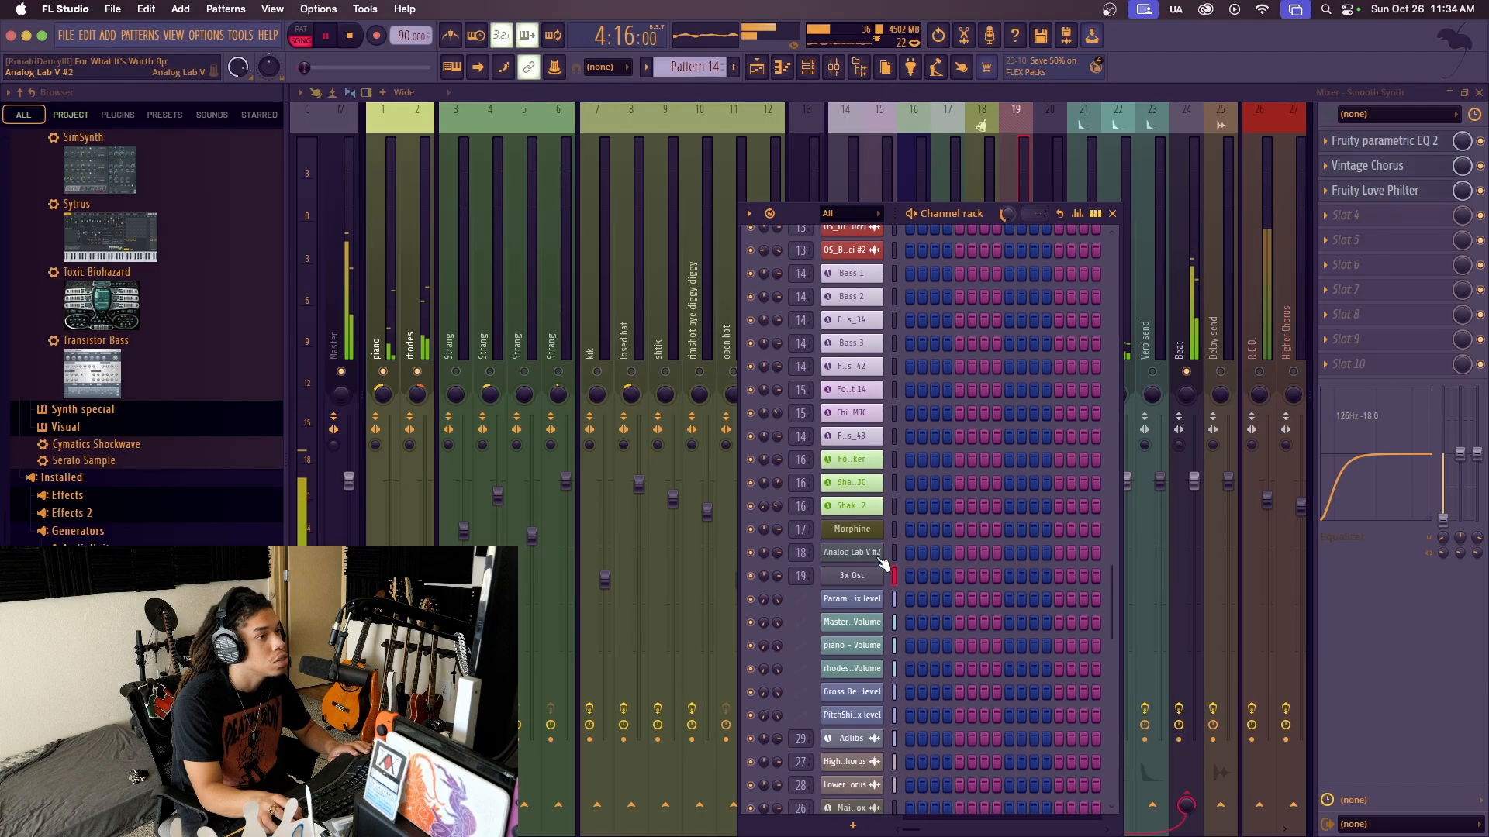
pyautogui.scroll(-1, 892, 577)
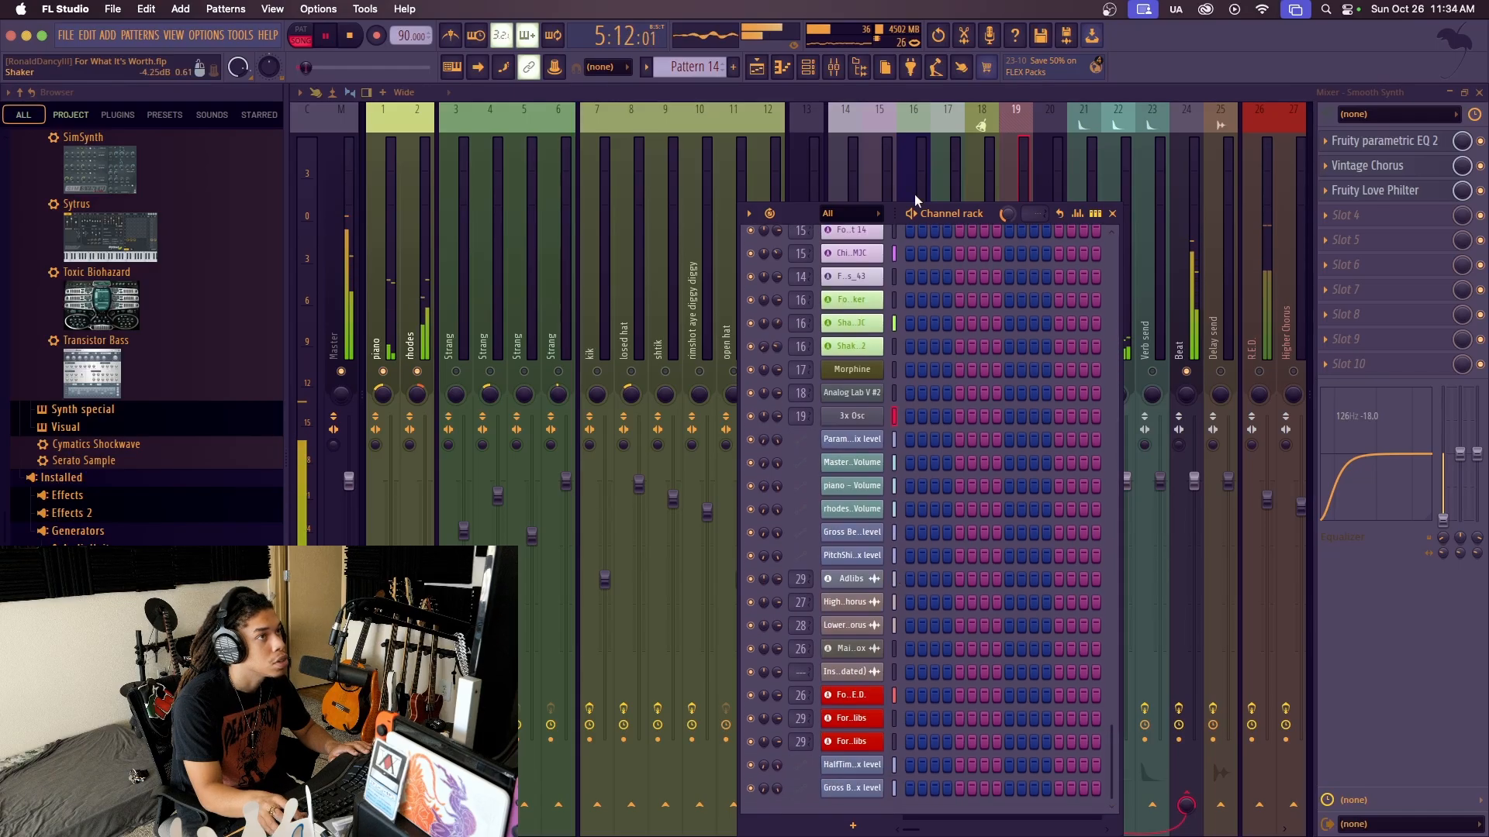
pyautogui.click(1112, 214)
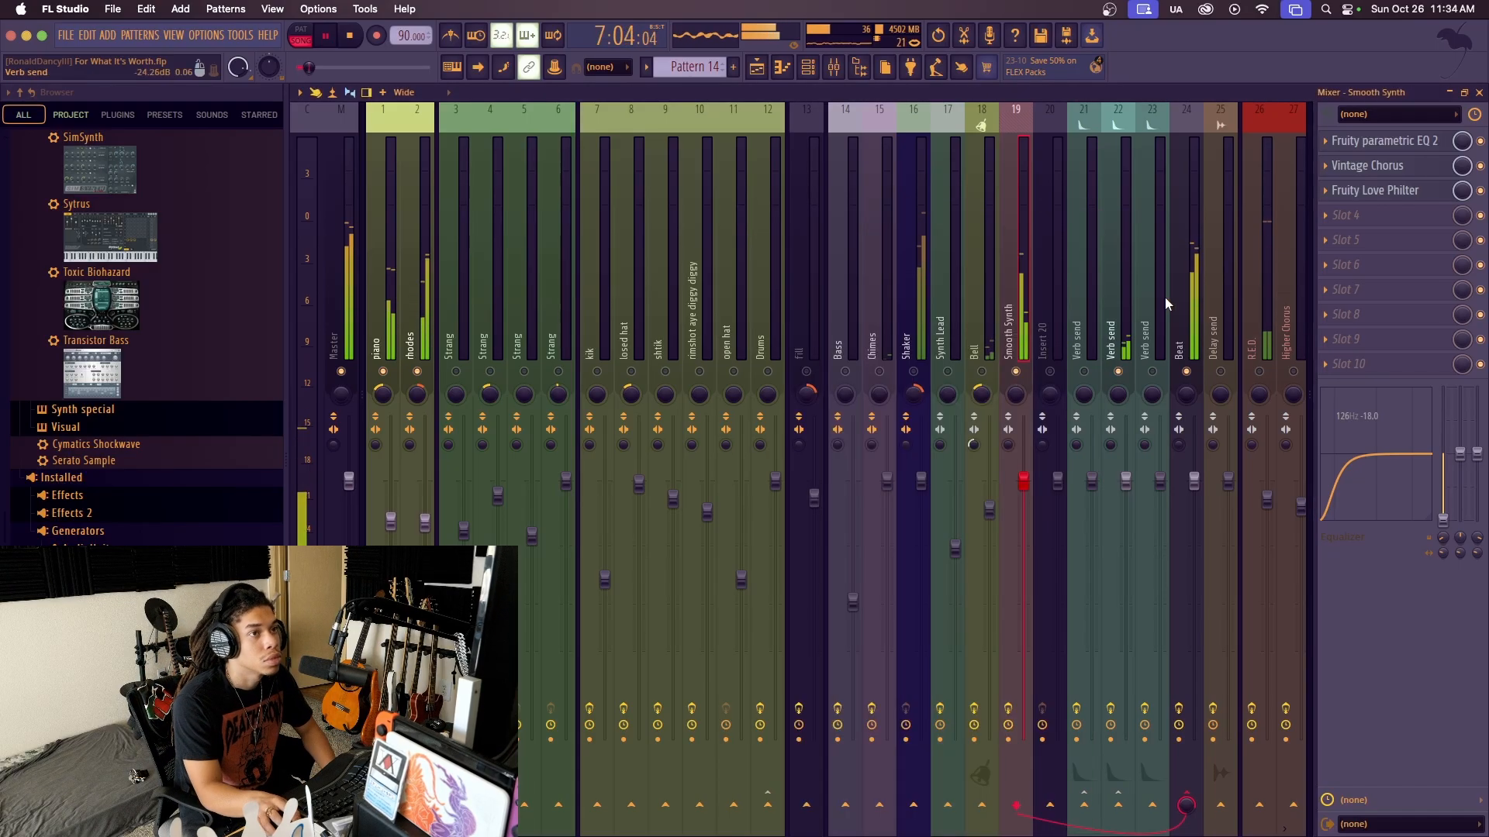
# Inspect the Smooth Synth track's Fruity parametric EQ 2 and Fruity Love Philter effects during playback, closing each plugin window
pyautogui.click(1400, 143)
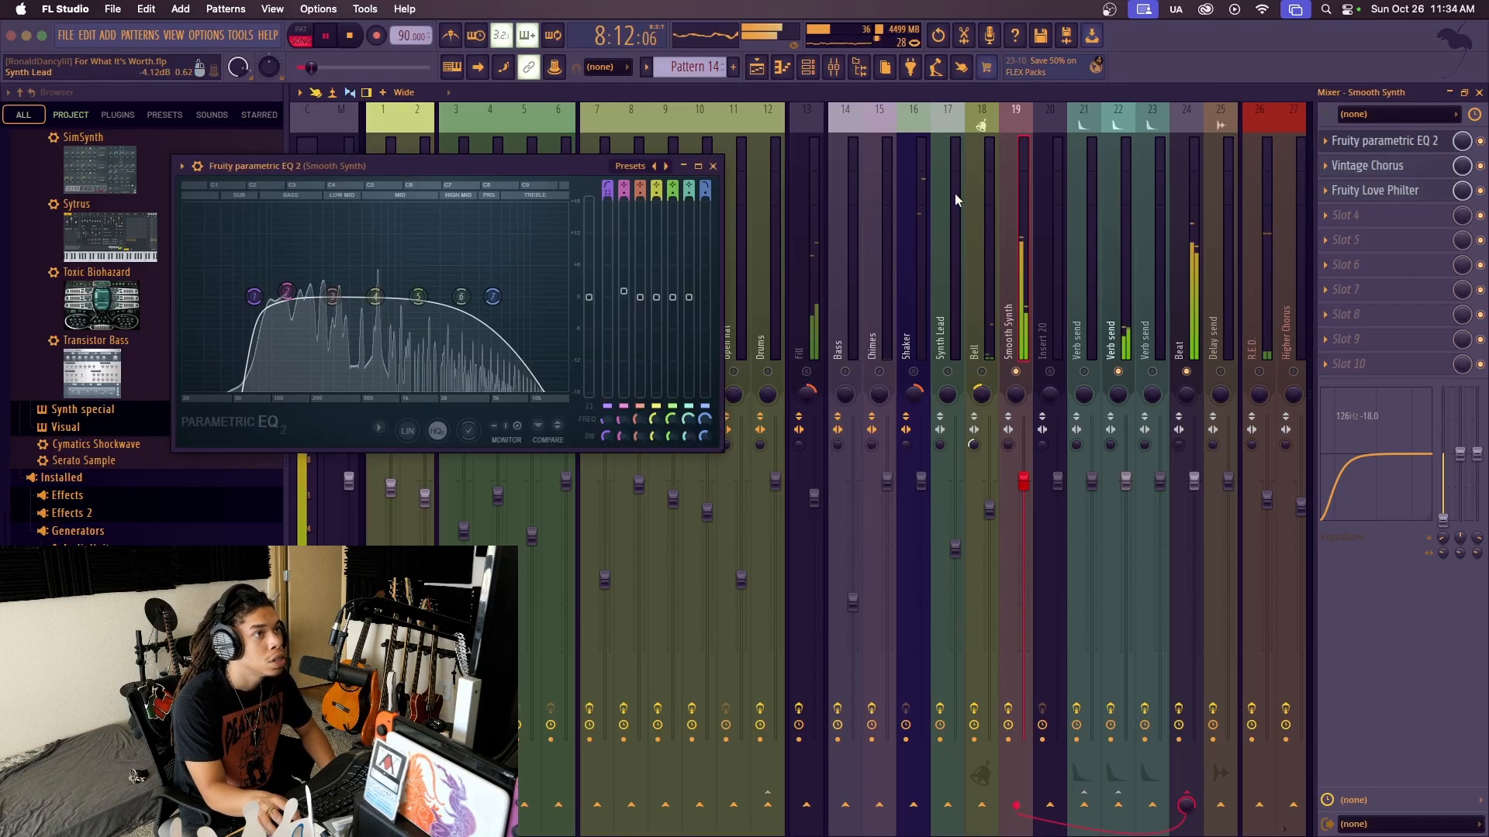
pyautogui.click(1388, 141)
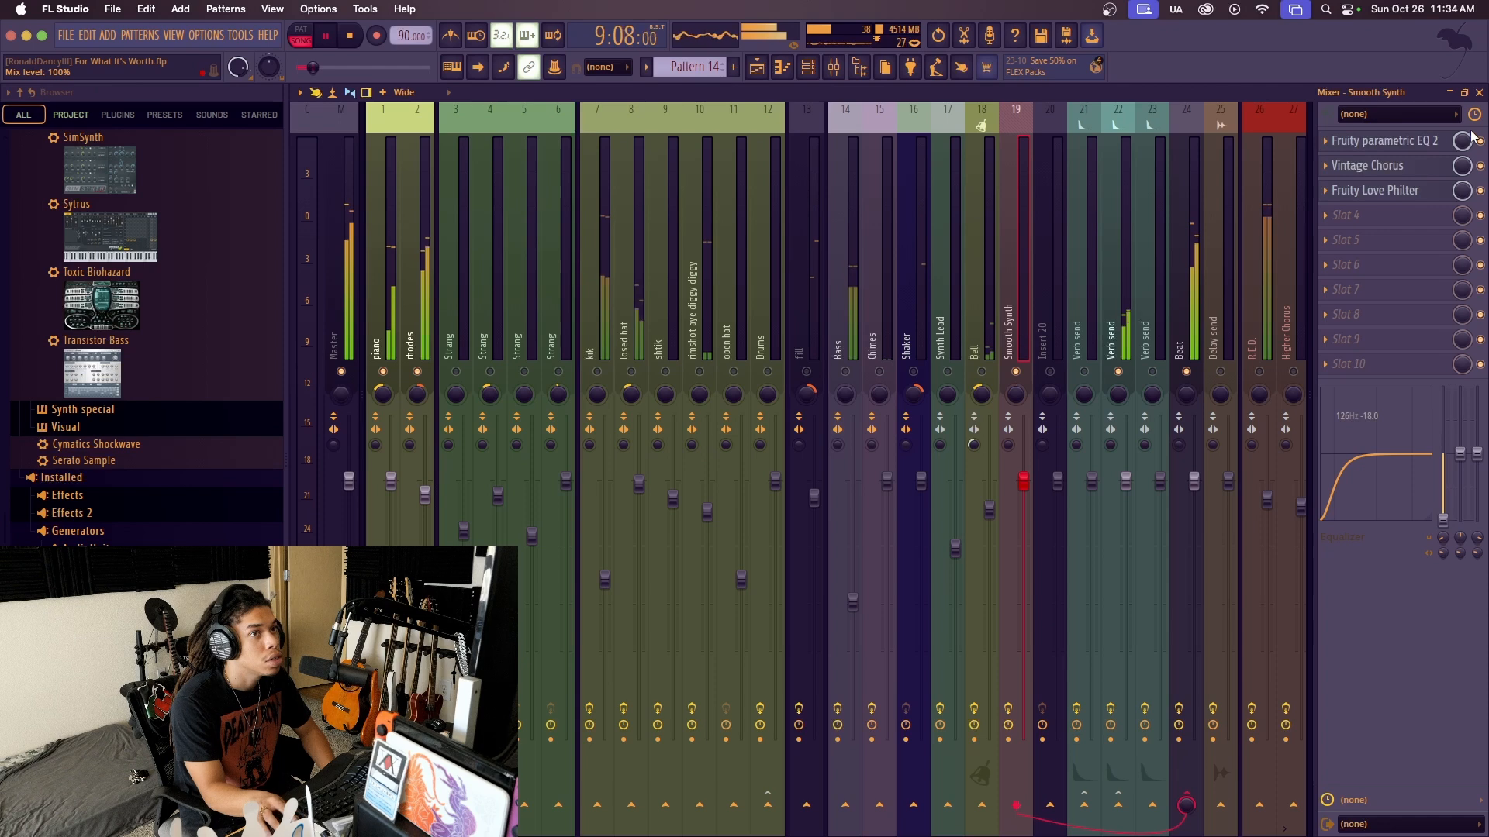
pyautogui.click(1414, 190)
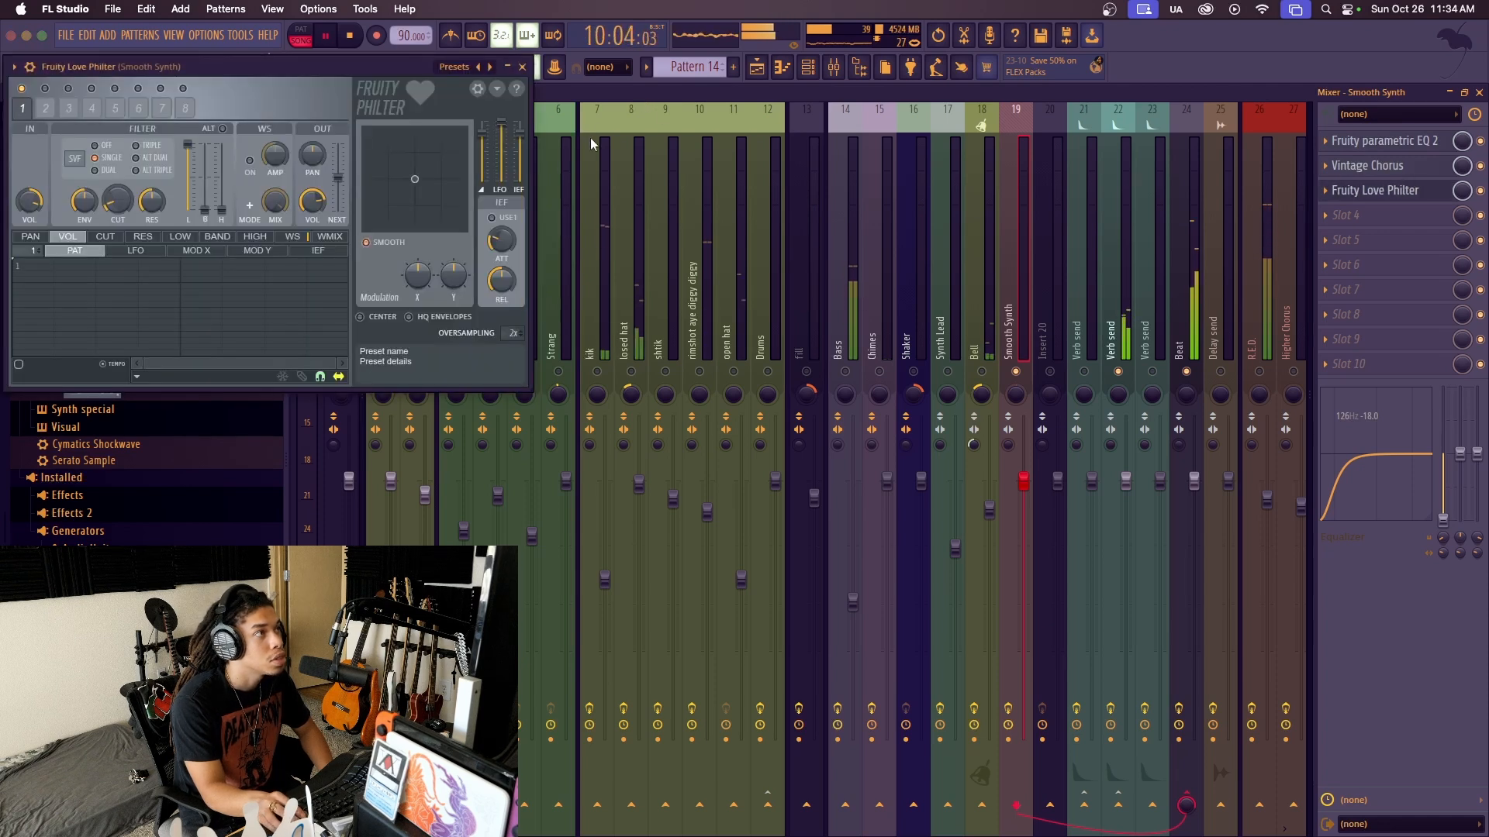
pyautogui.click(521, 67)
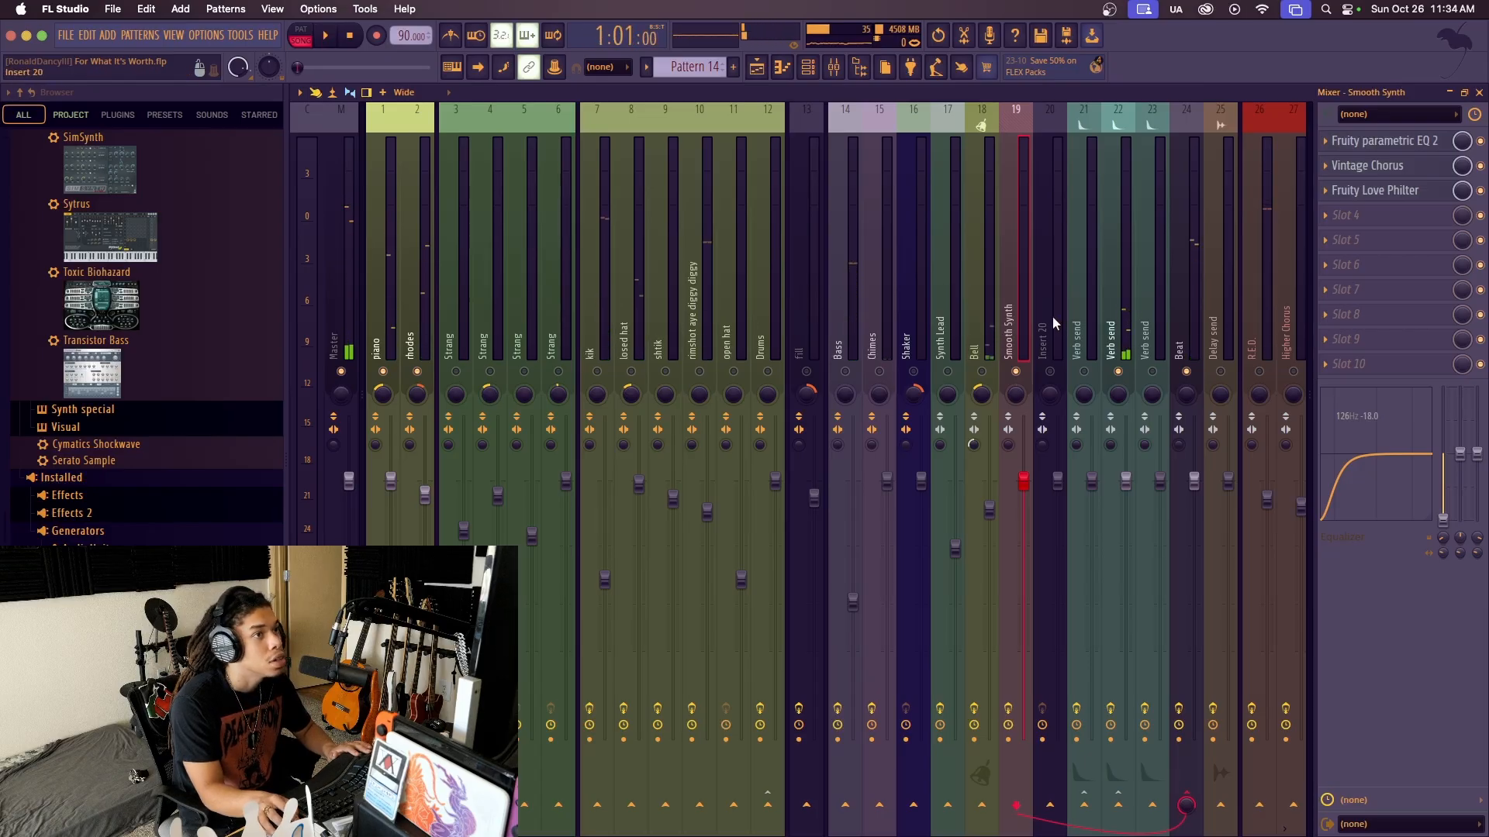
pyautogui.press('space')
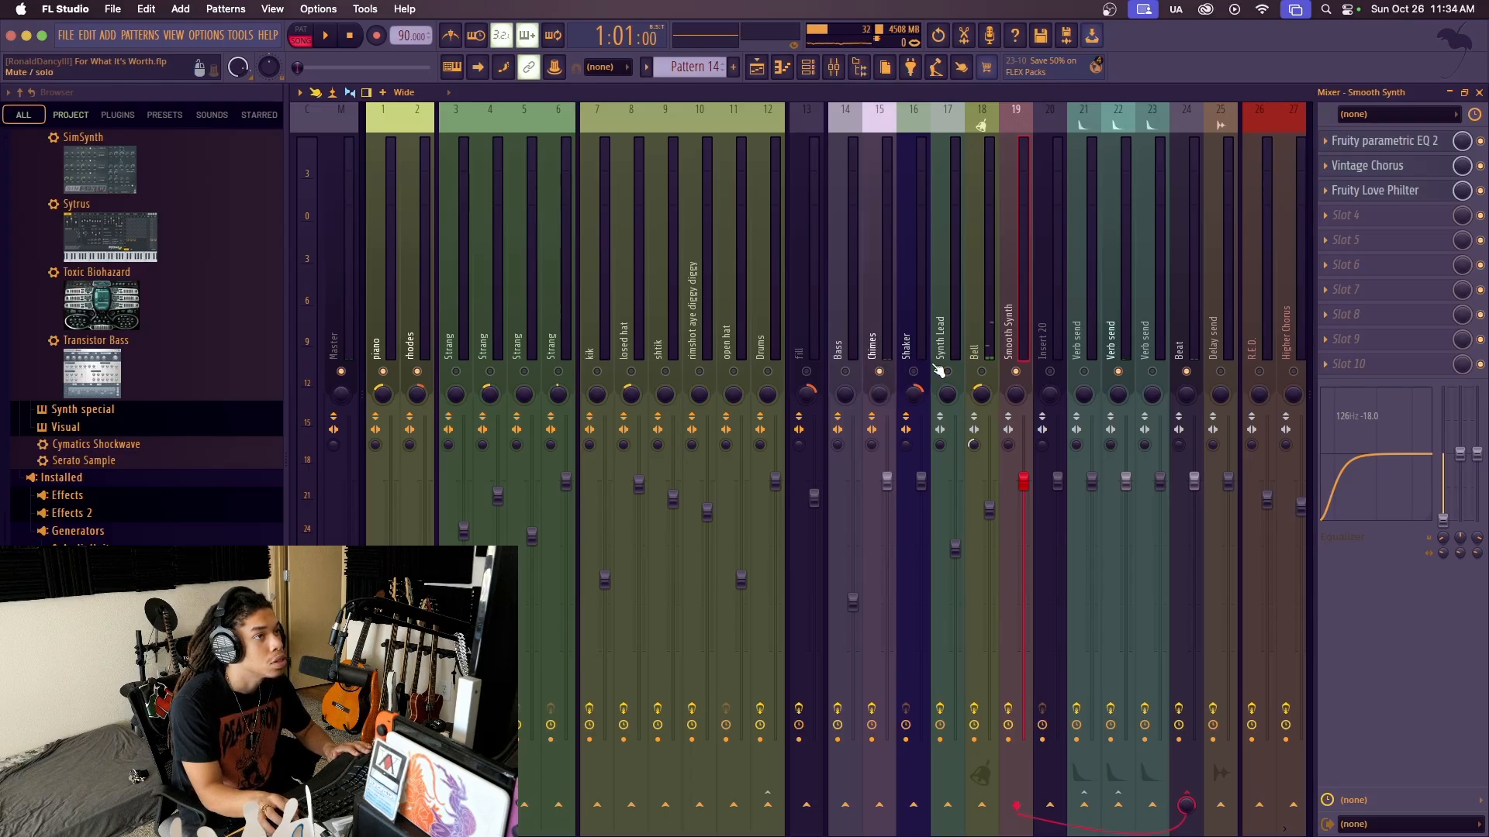
# Play the song and mute the piano, rhodes and Smooth Synth tracks to isolate the Chimes, and select the Chimes mixer track
pyautogui.press('space')
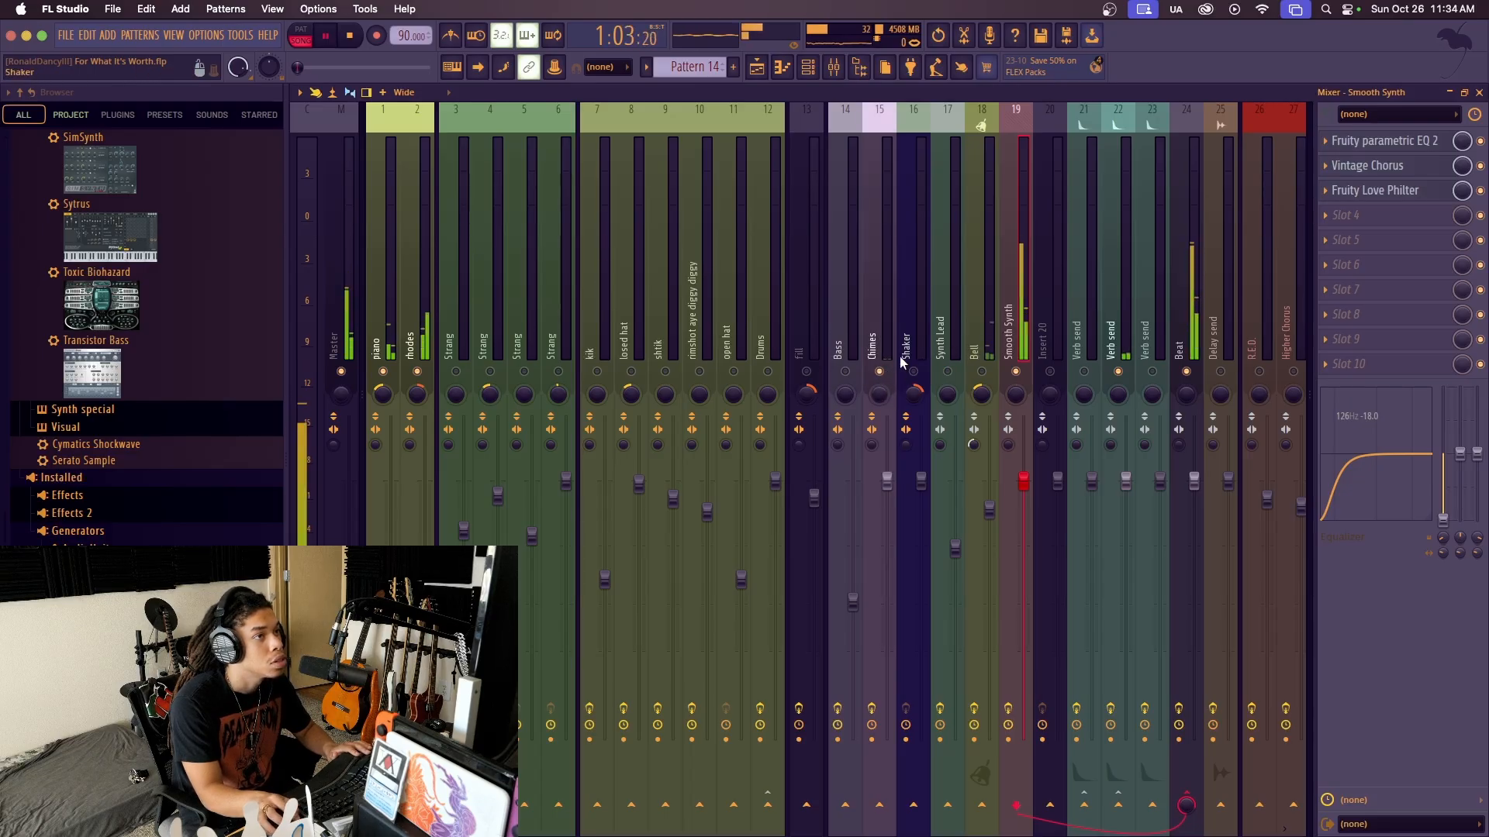
pyautogui.click(415, 372)
pyautogui.click(384, 372)
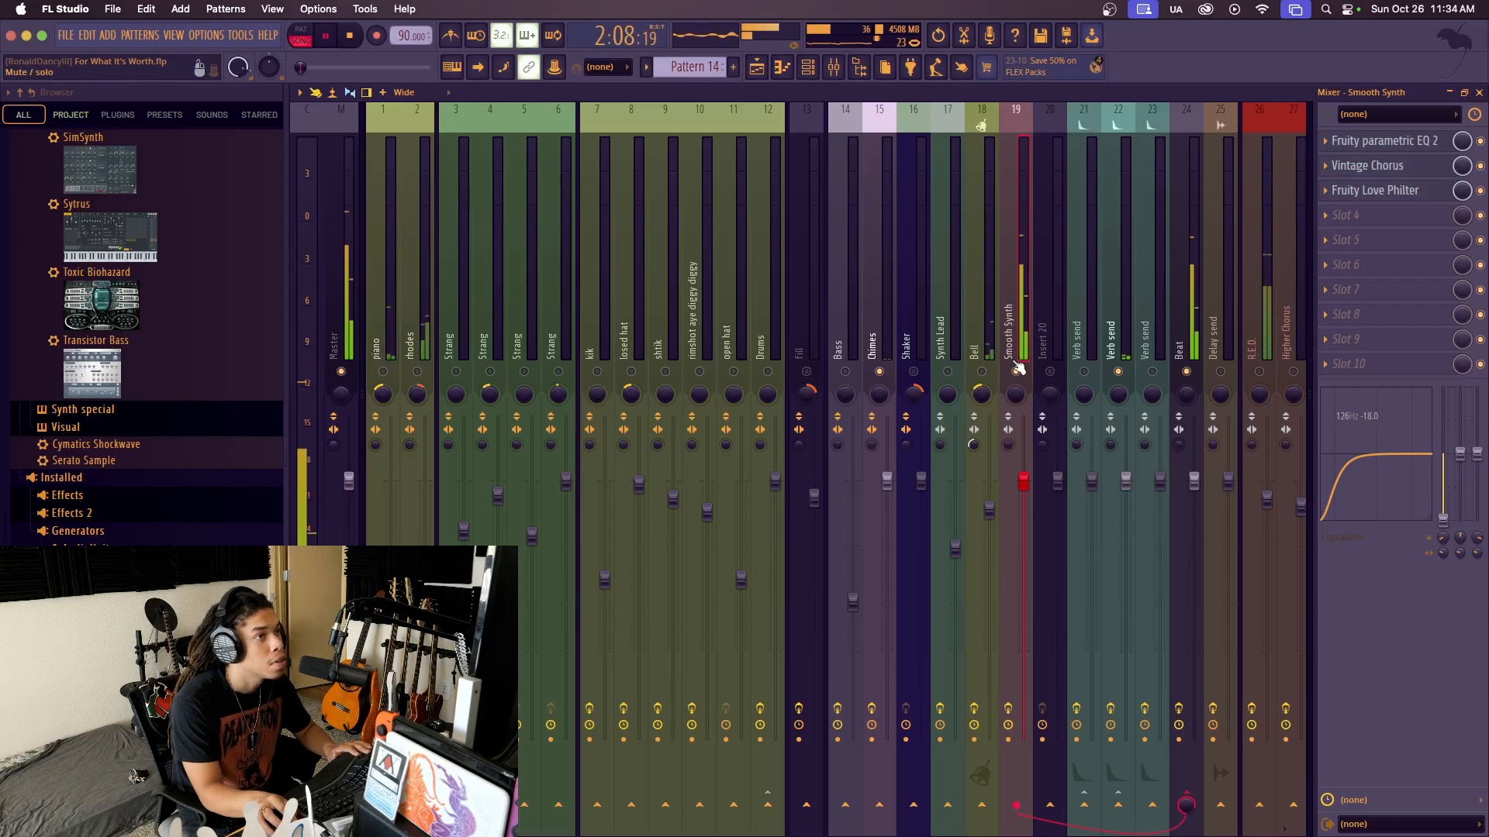
pyautogui.click(1017, 371)
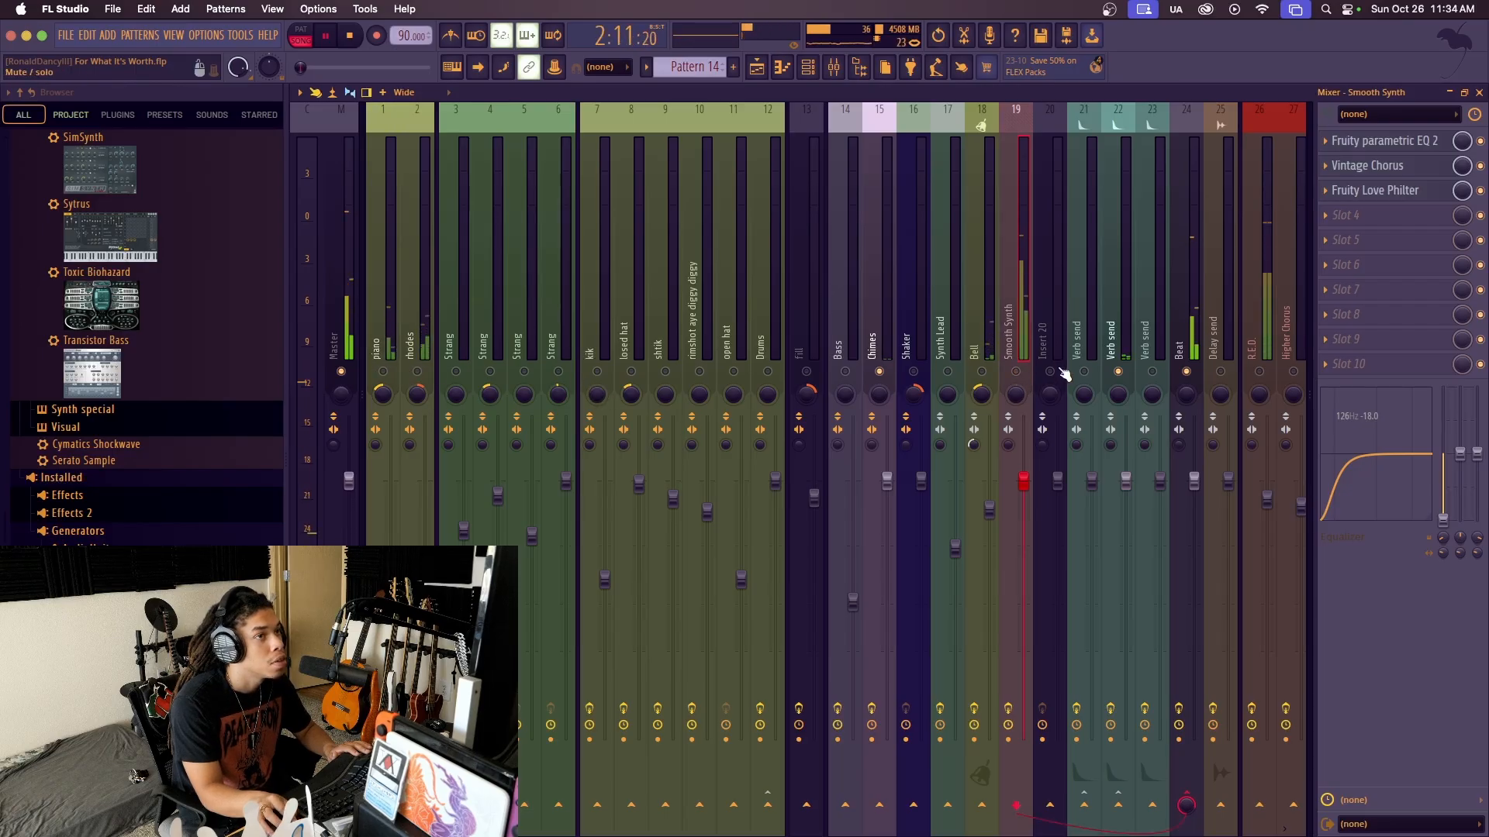
pyautogui.click(1186, 371)
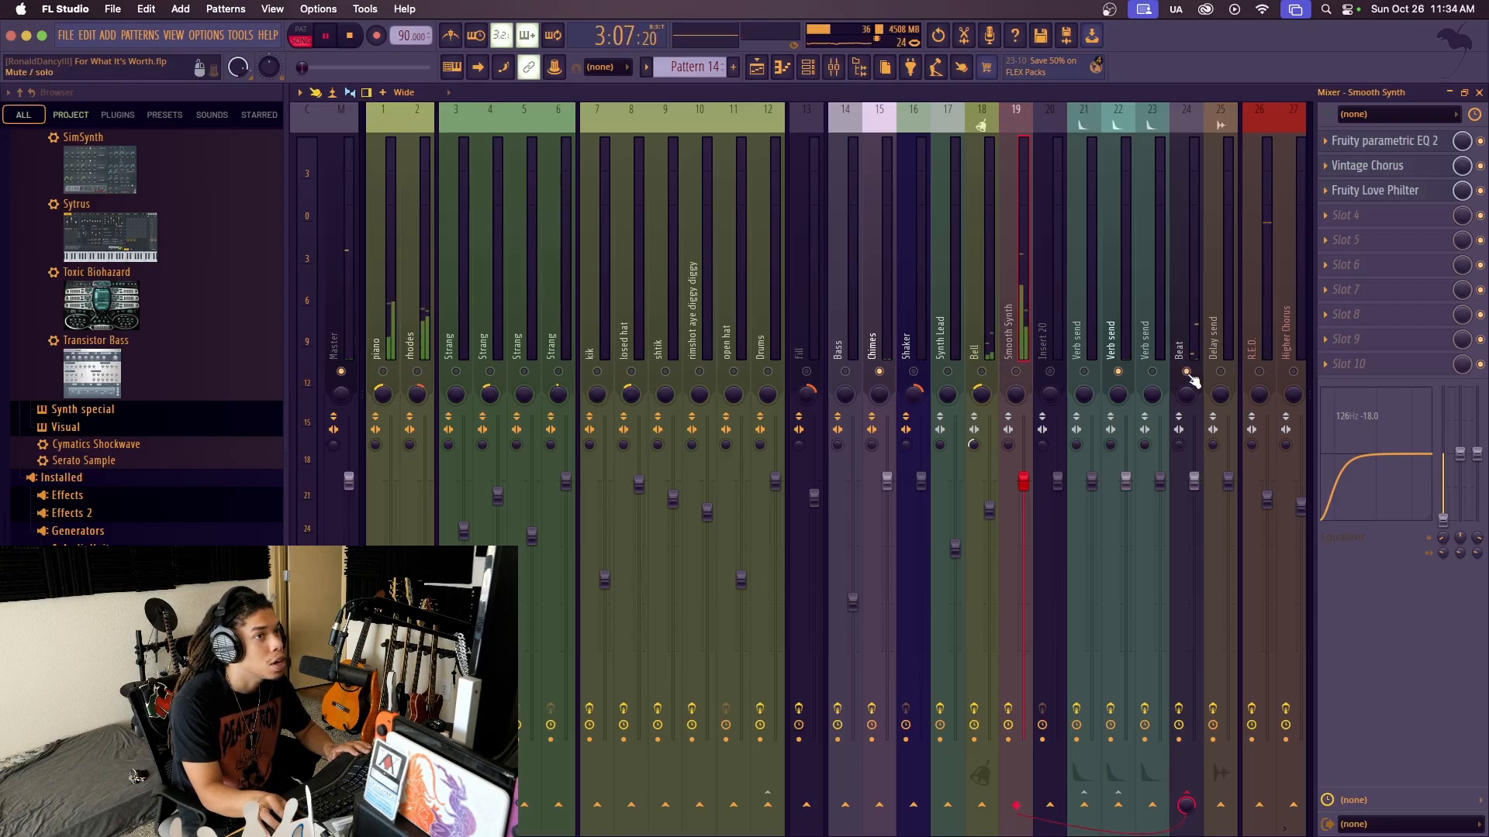
pyautogui.click(895, 309)
# Show the Chimes recording in the playlist, play it from bar 5, and stop playback
pyautogui.click(756, 70)
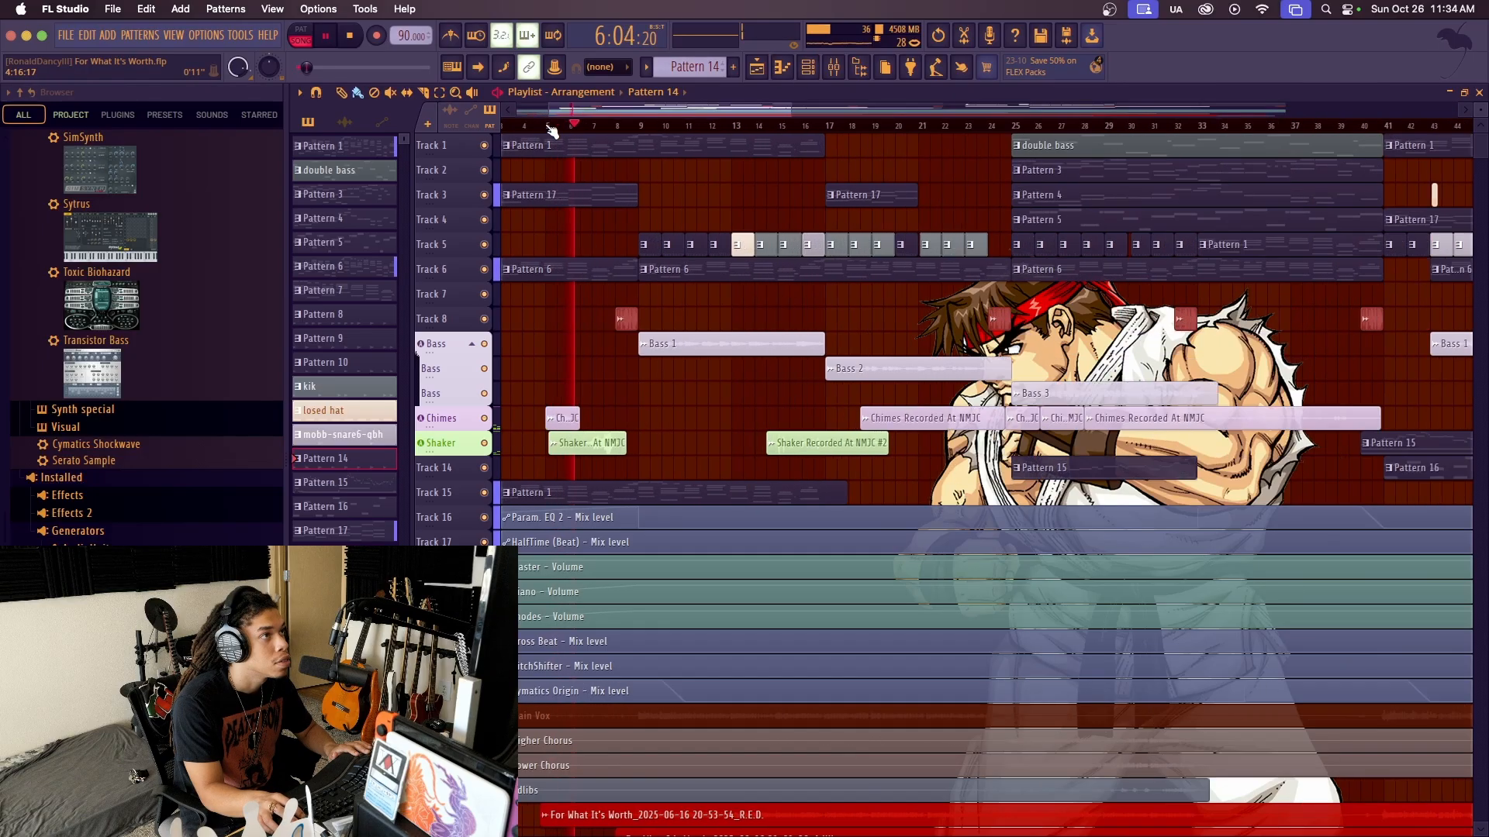
pyautogui.scroll(5, 543, 130)
pyautogui.press('space')
pyautogui.press('space')
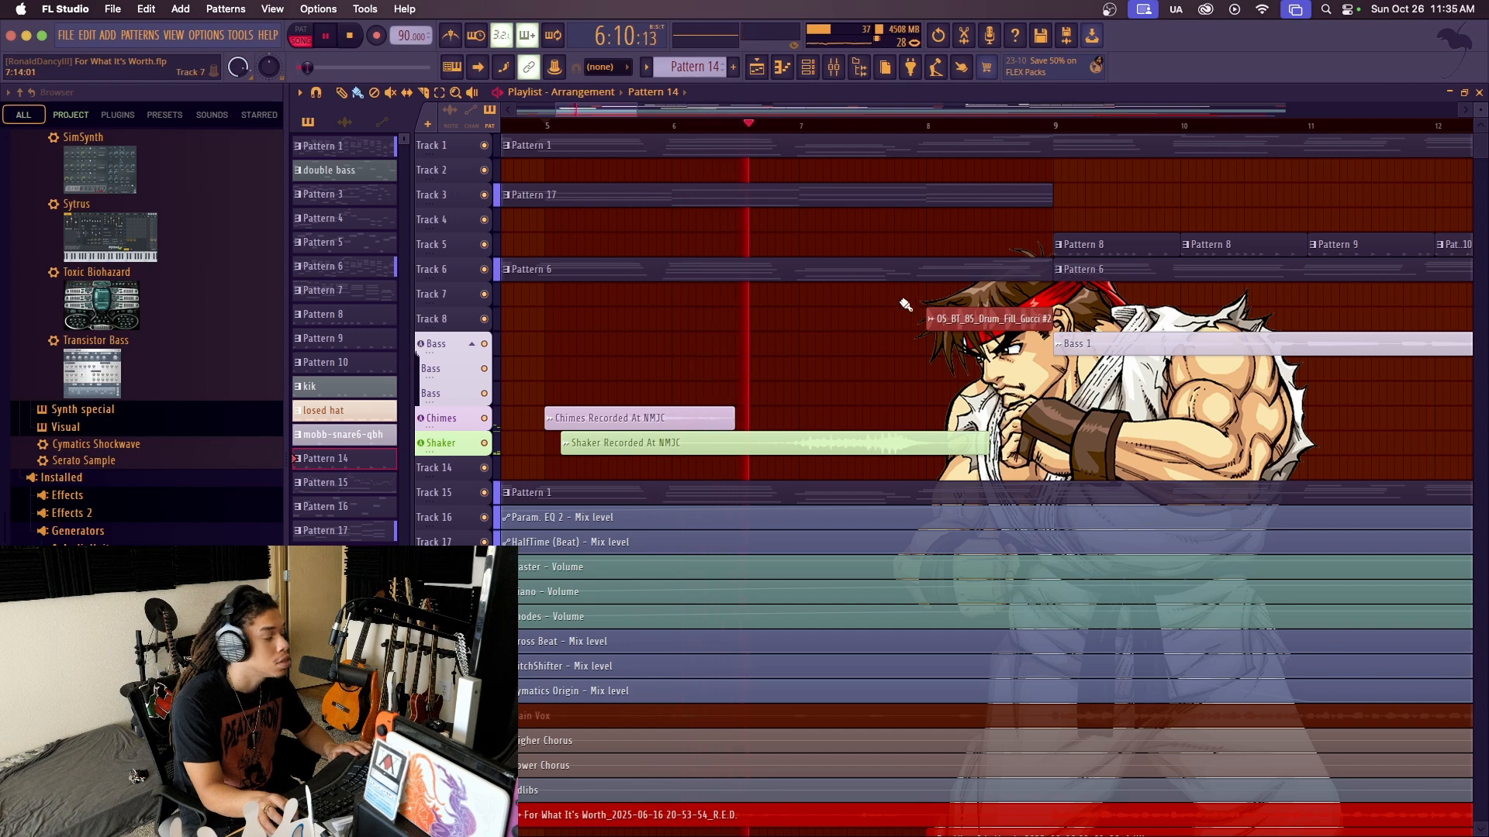
pyautogui.press('space')
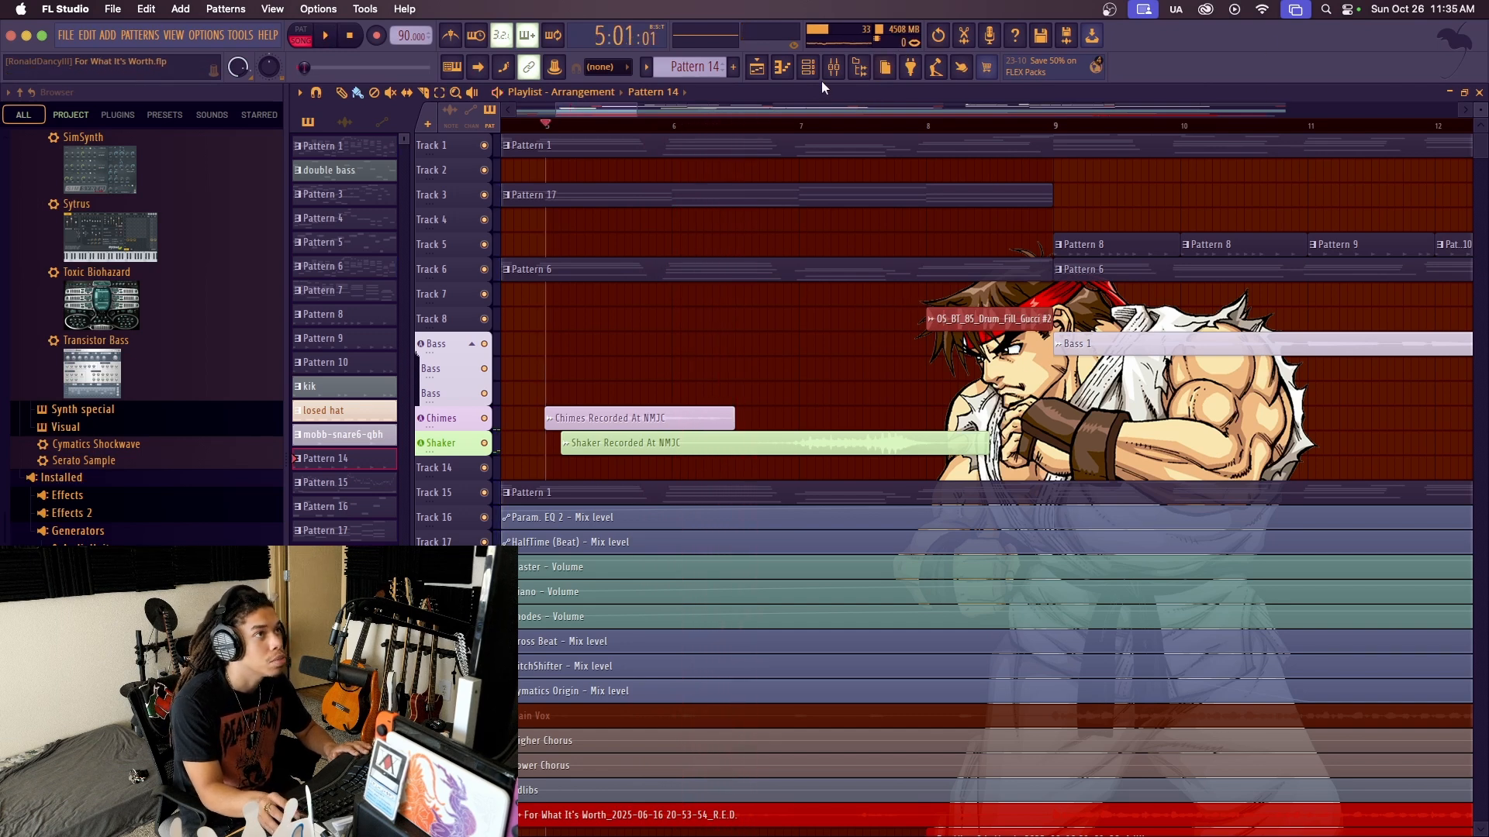
# Unmute the Shaker mixer track and play it with the Chimes from bar 5, following the clips in the playlist
pyautogui.click(842, 75)
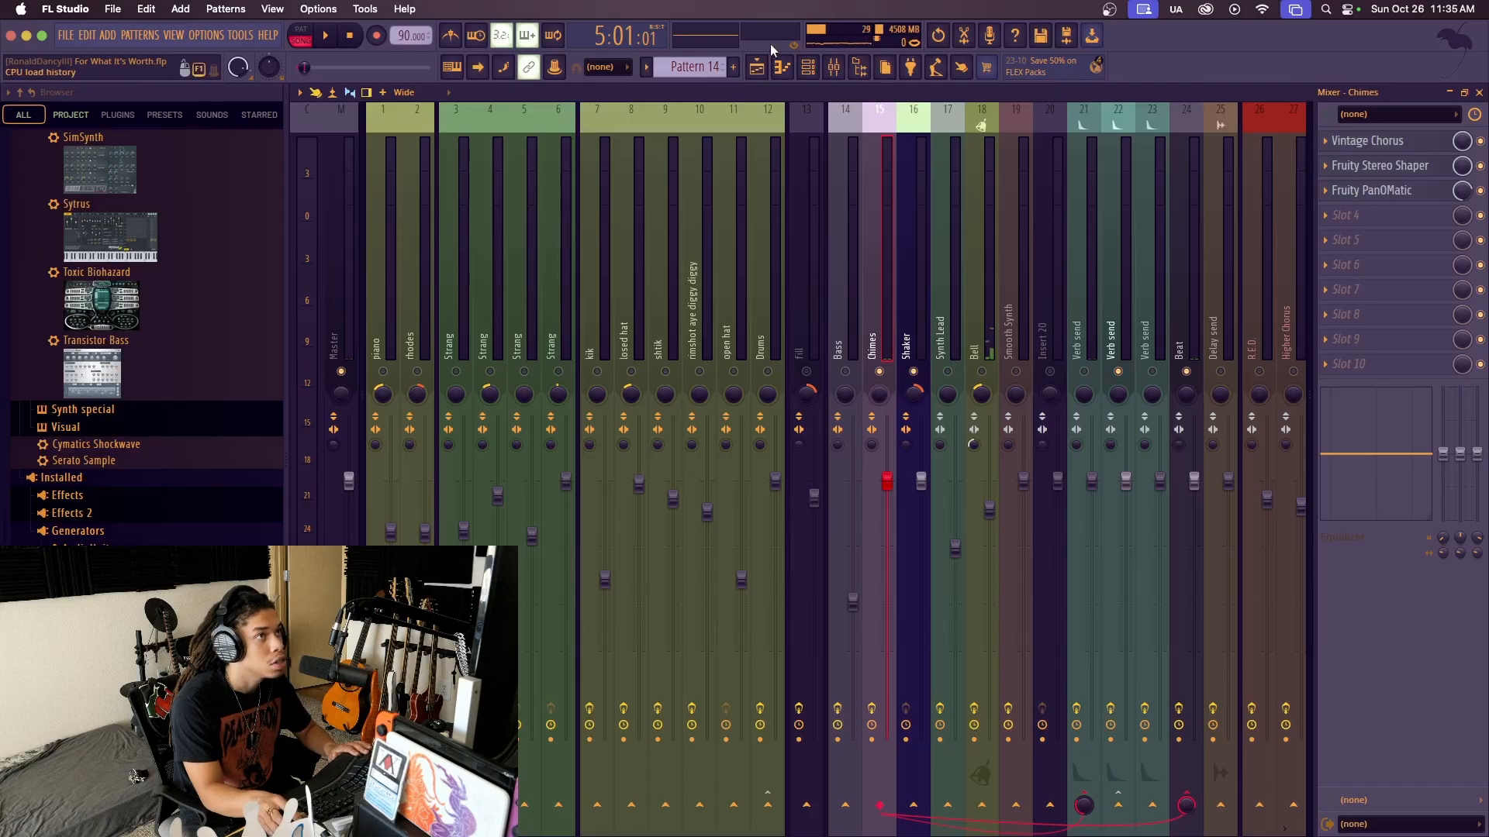
pyautogui.click(833, 68)
pyautogui.press('space')
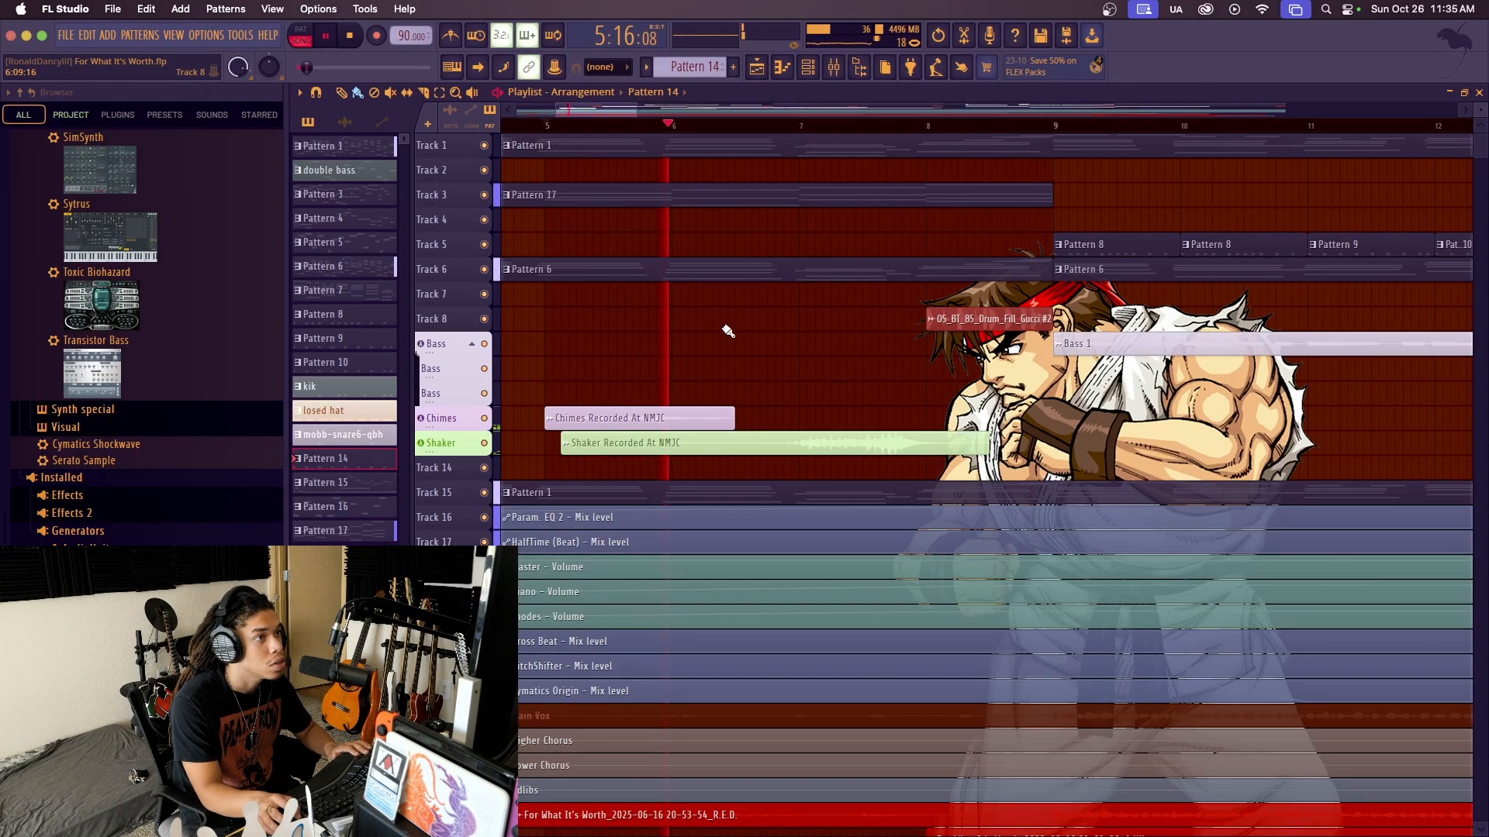
pyautogui.scroll(-2, 857, 126)
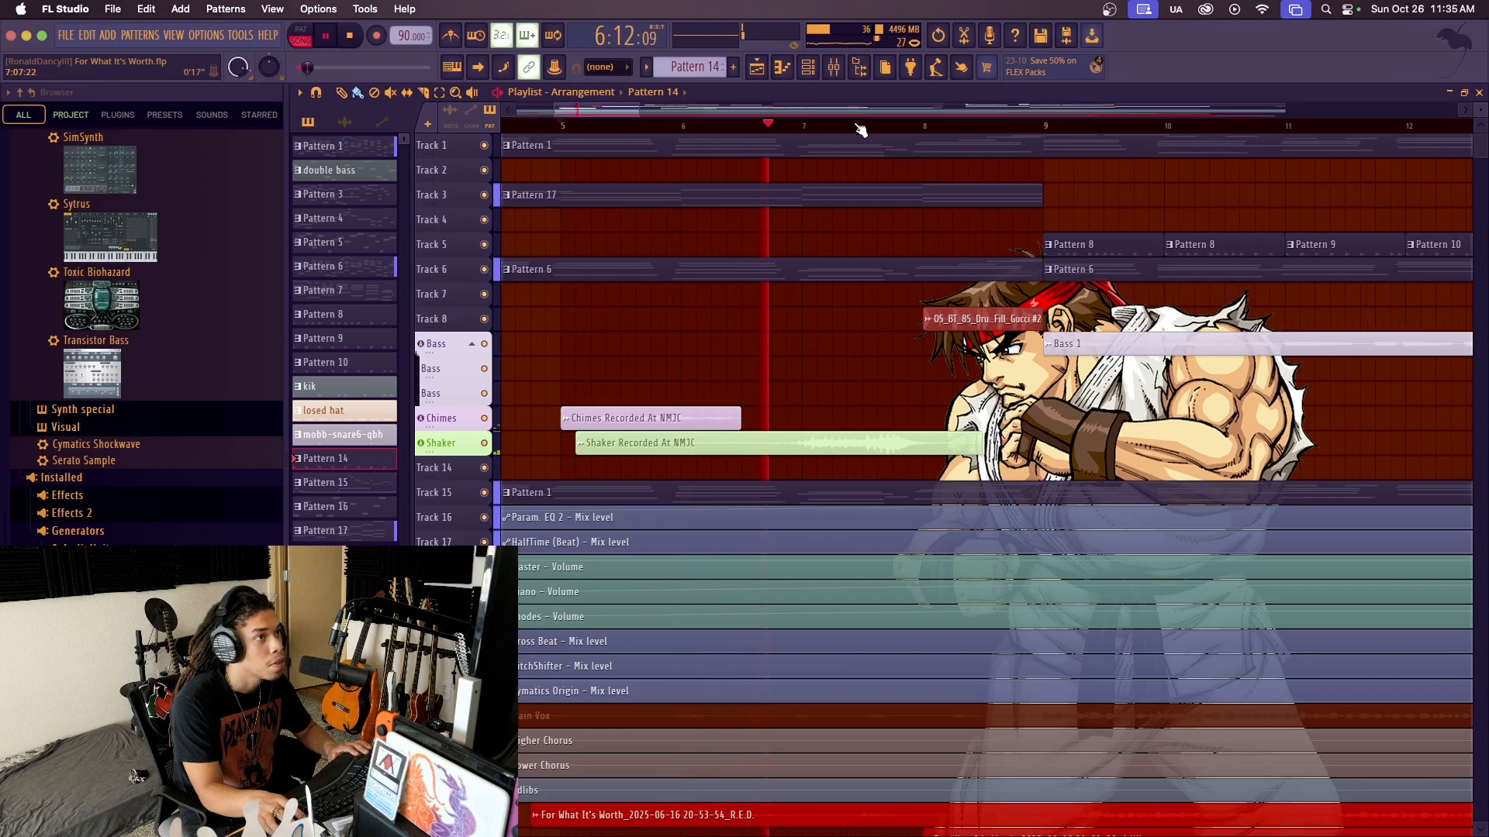
pyautogui.scroll(-1, 861, 129)
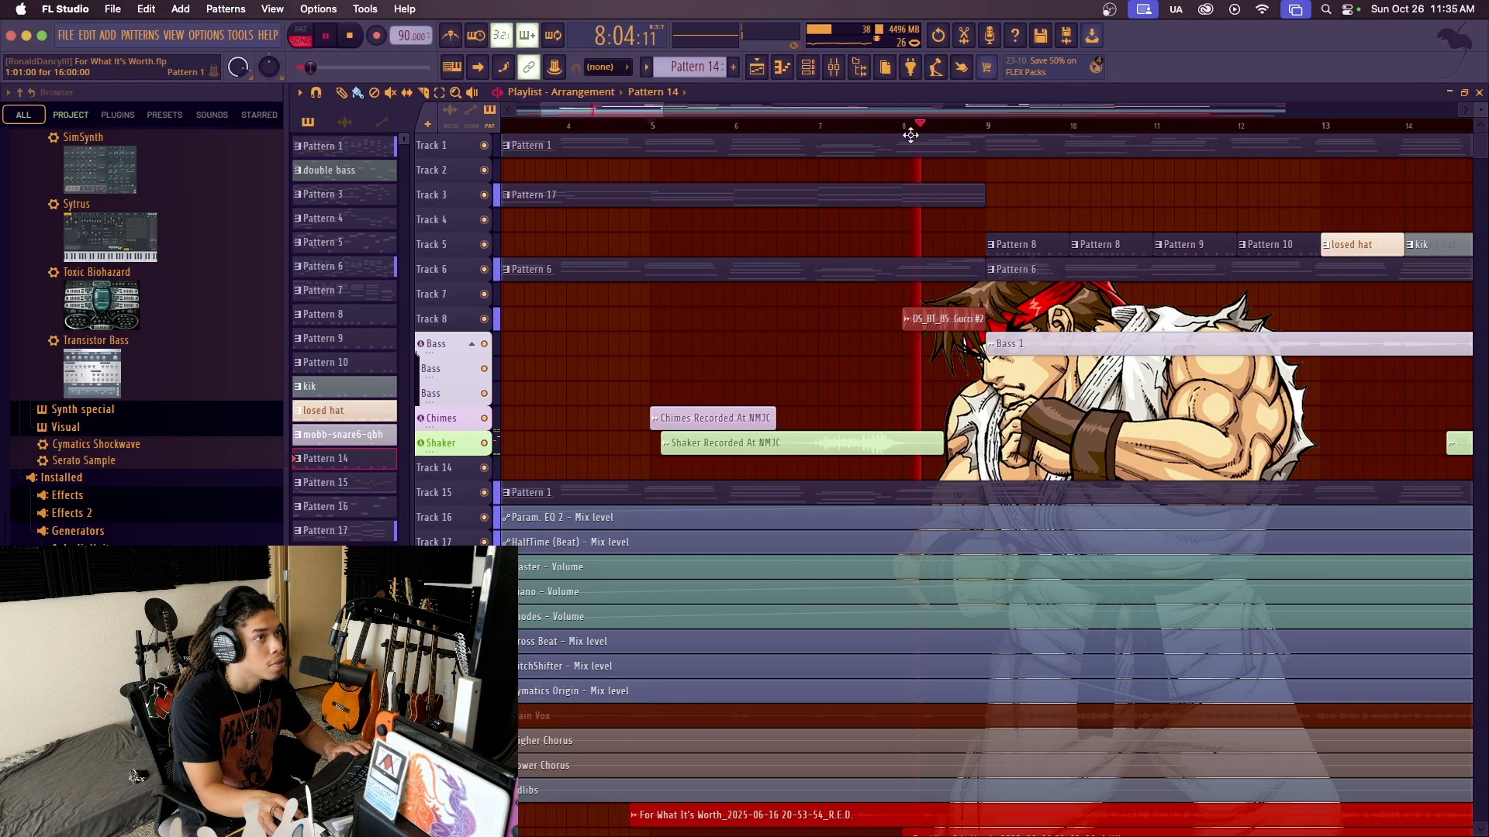
# Play the second Shaker recording from bar 14, following its clip in the playlist, and stop and reset the song position to the start
pyautogui.press('space')
pyautogui.scroll(-4, 914, 130)
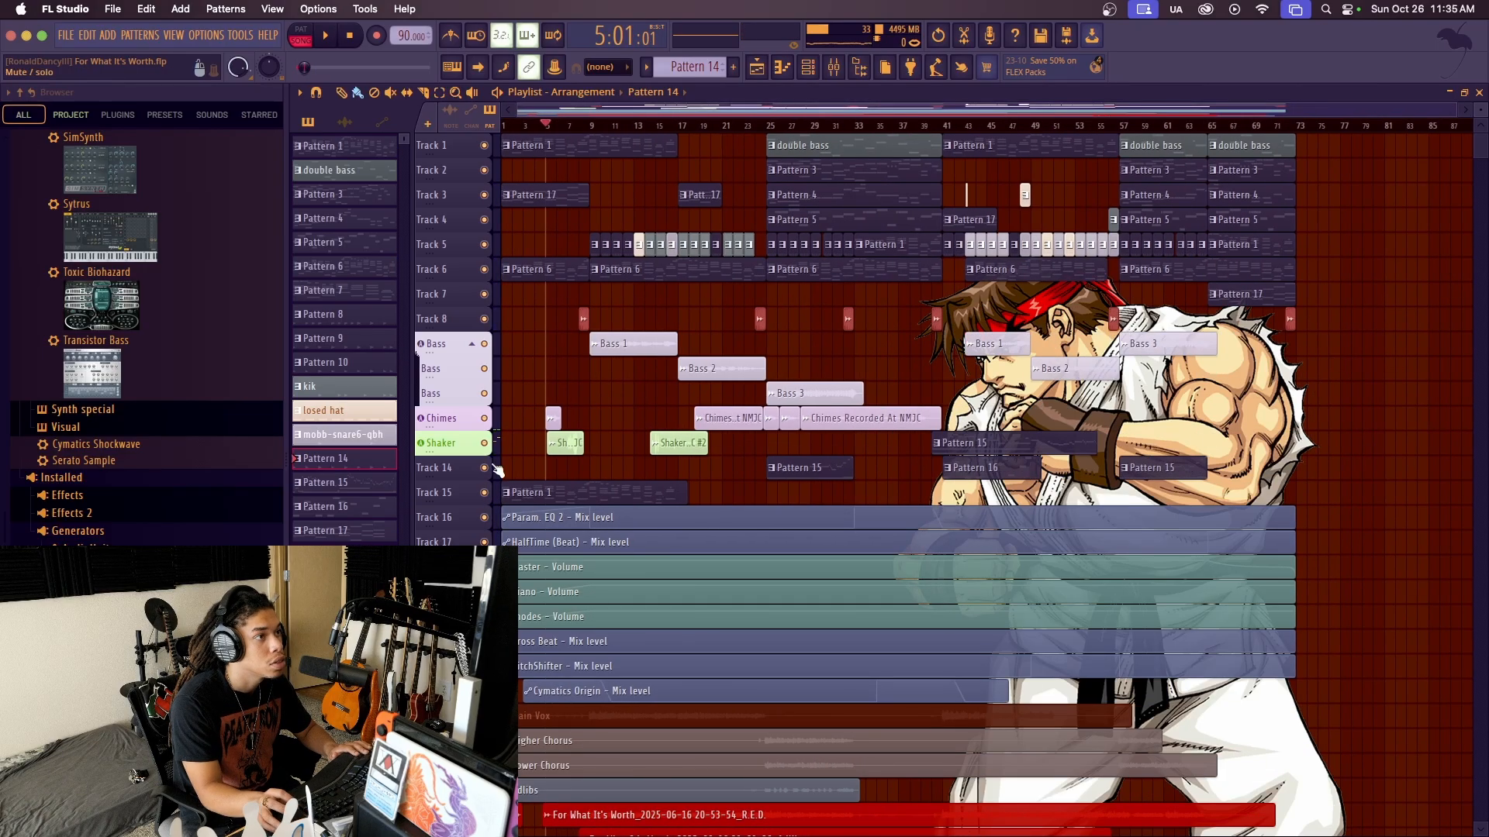
pyautogui.moveTo(660, 124); pyautogui.dragTo(653, 135)
pyautogui.press('space')
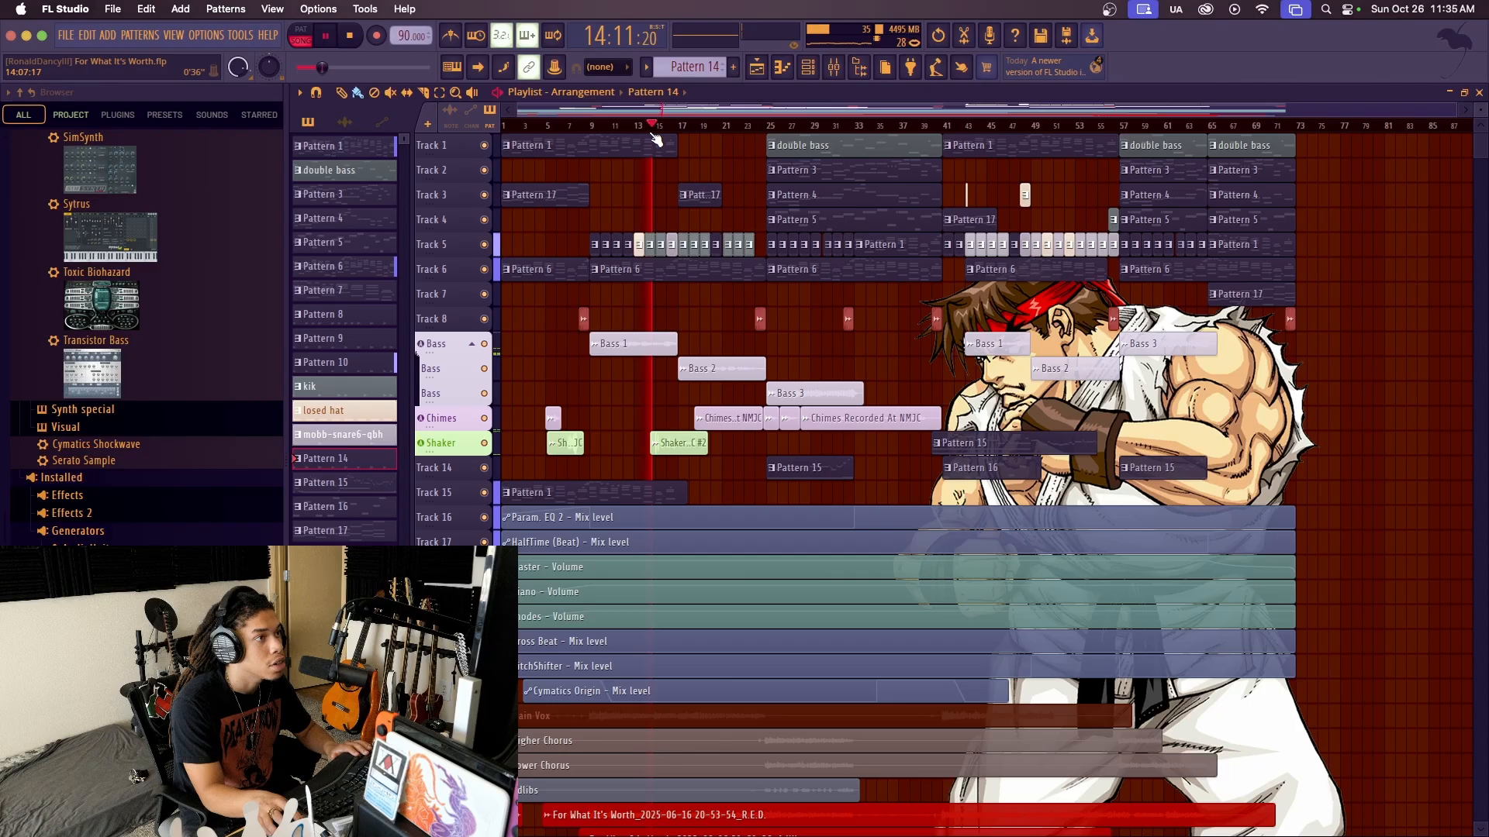
pyautogui.scroll(3, 658, 134)
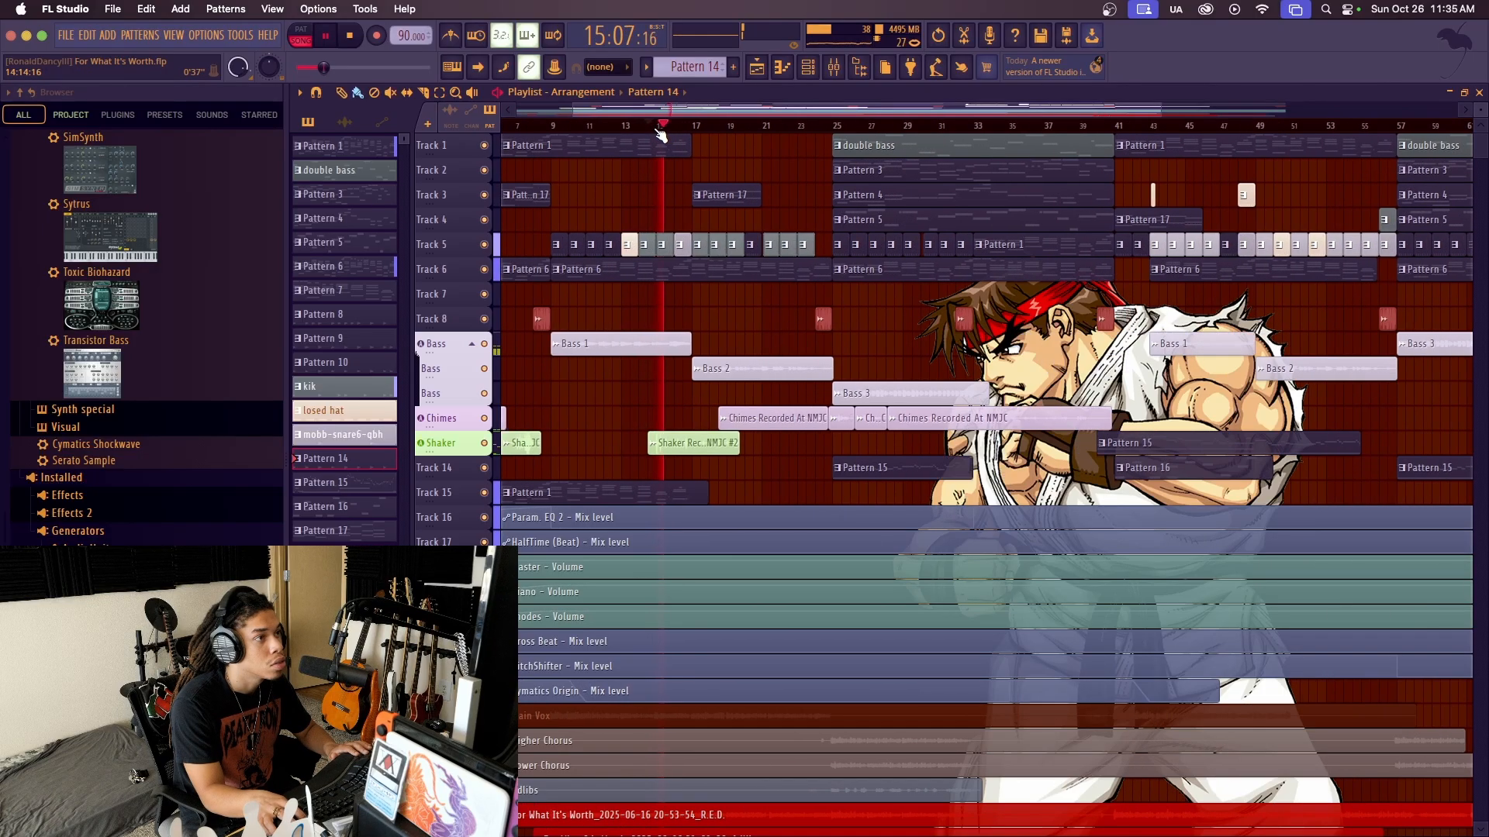
pyautogui.scroll(3, 659, 132)
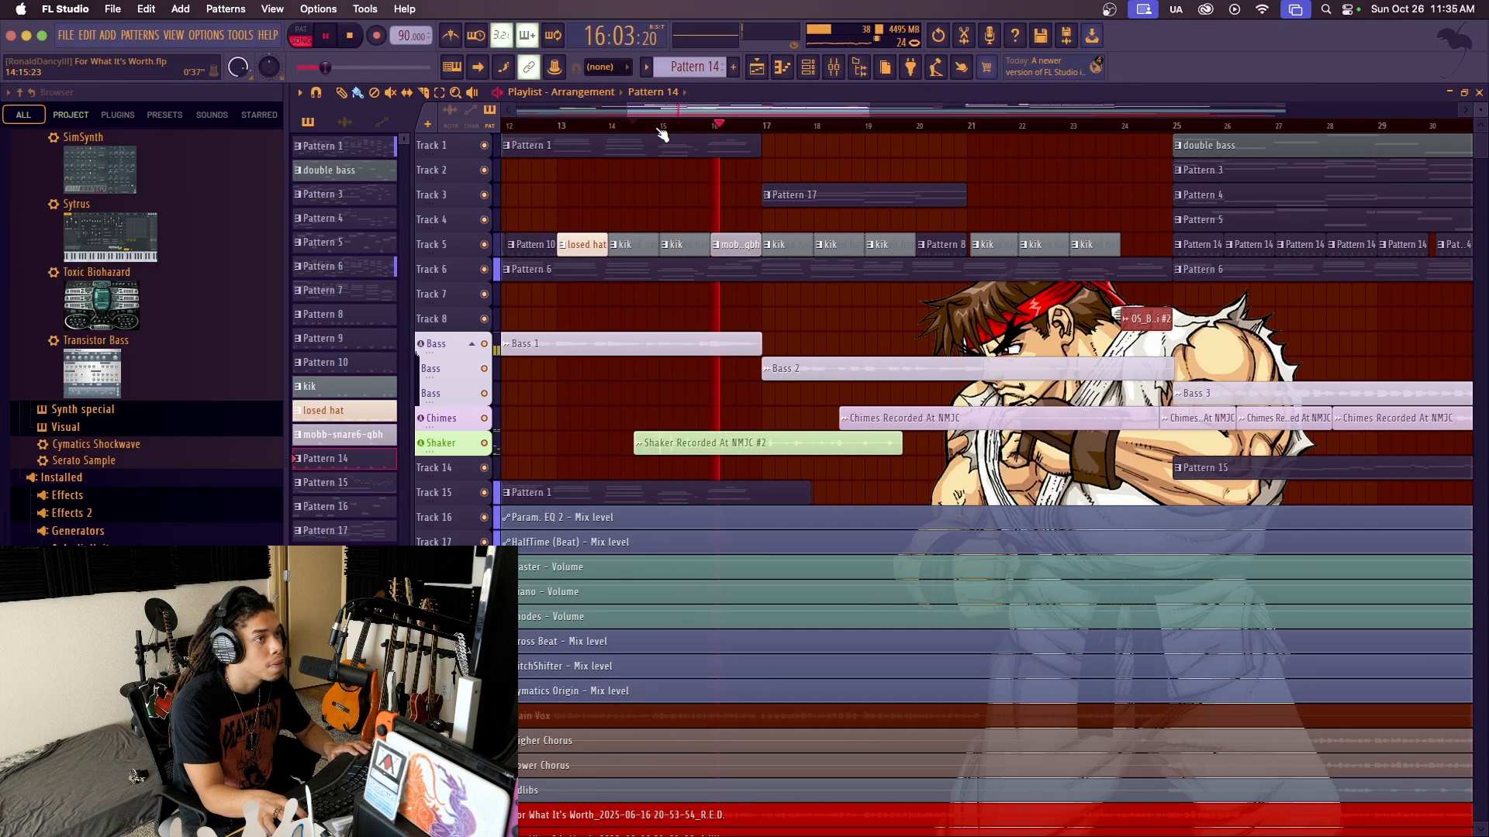
pyautogui.scroll(-3, 660, 131)
pyautogui.scroll(2, 660, 135)
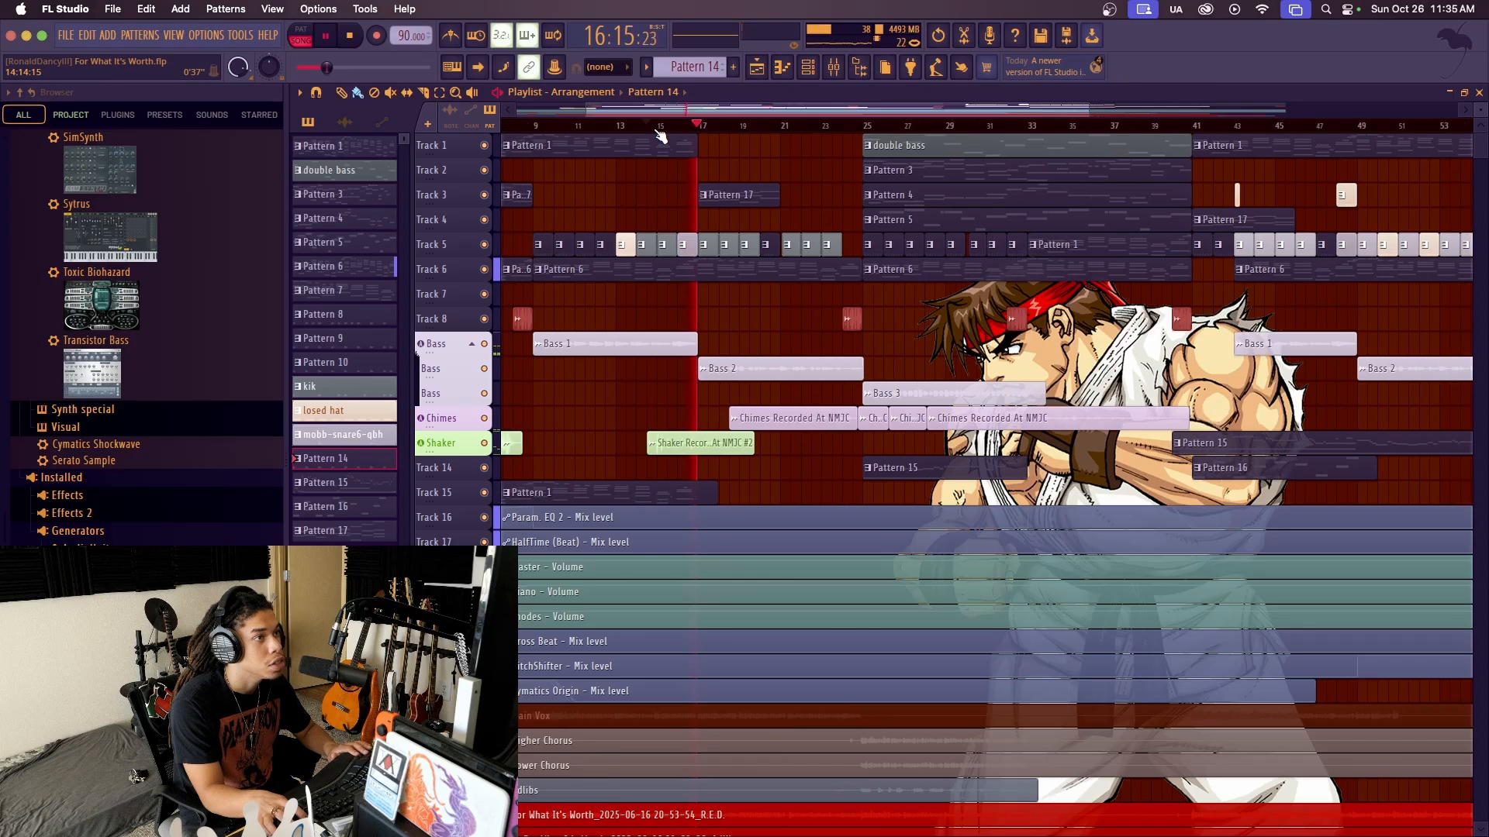
pyautogui.scroll(3, 660, 135)
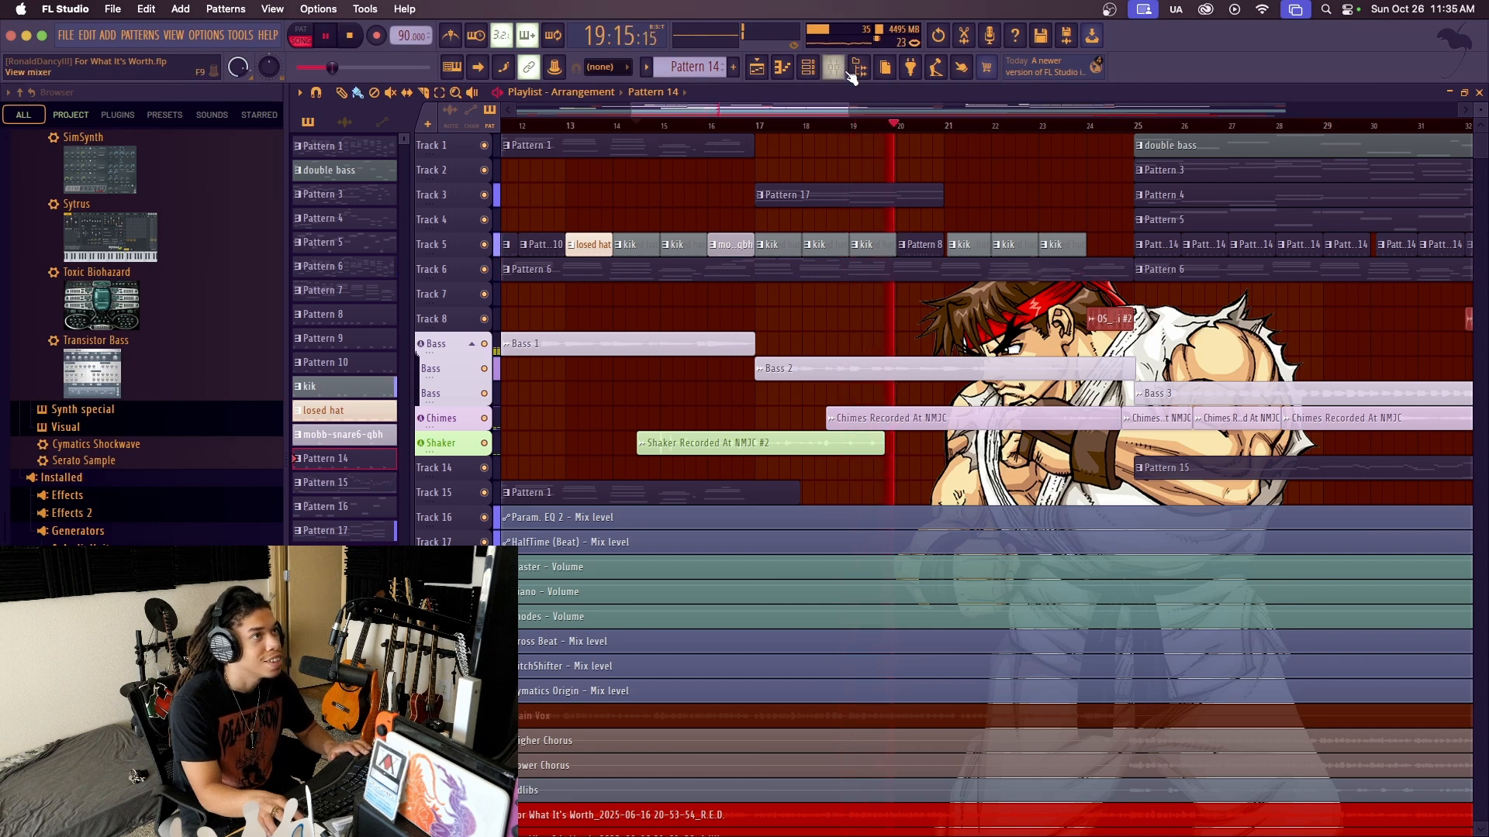
pyautogui.press('space')
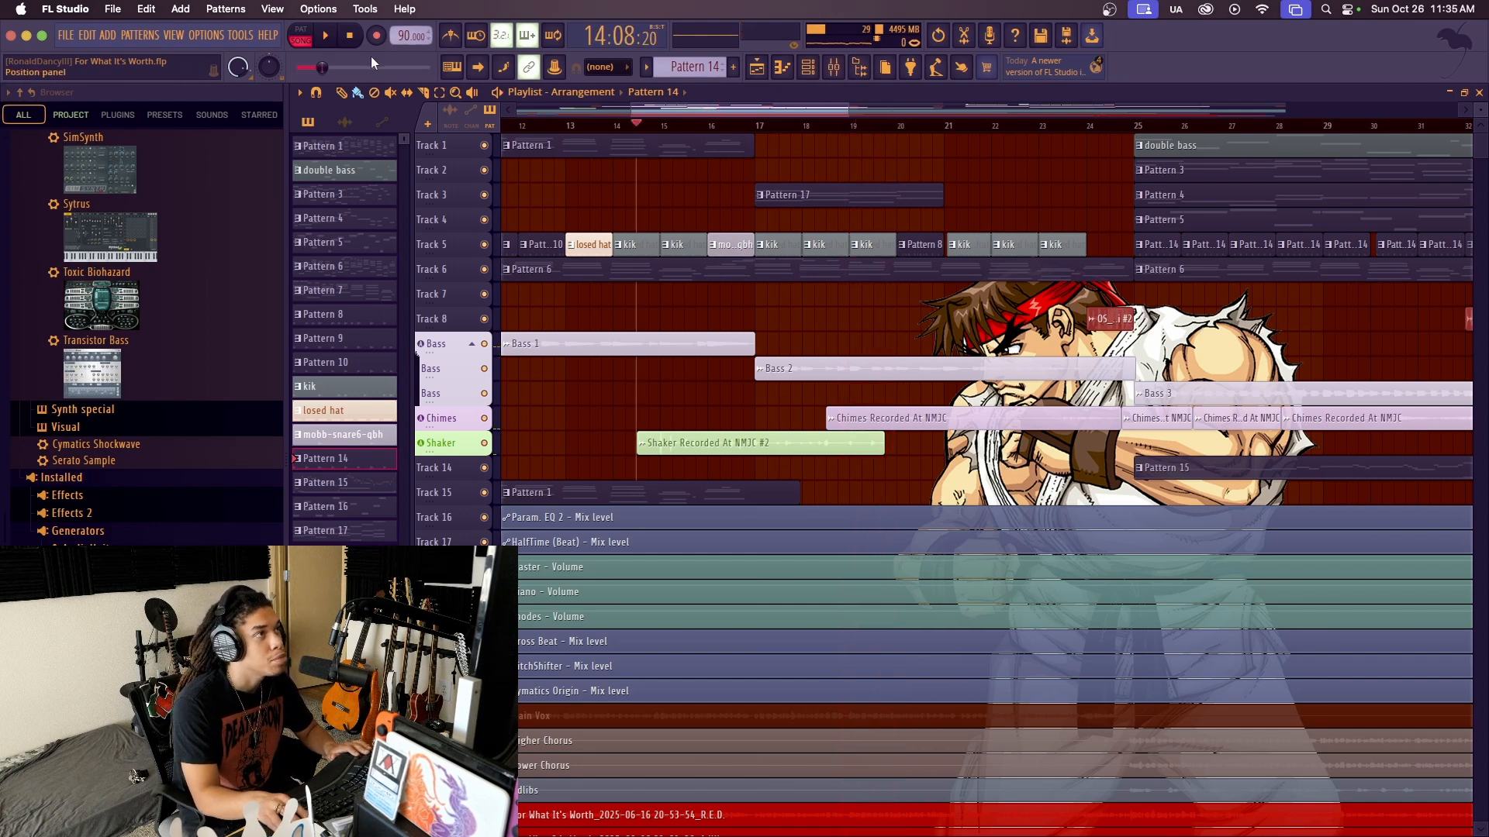
pyautogui.click(349, 35)
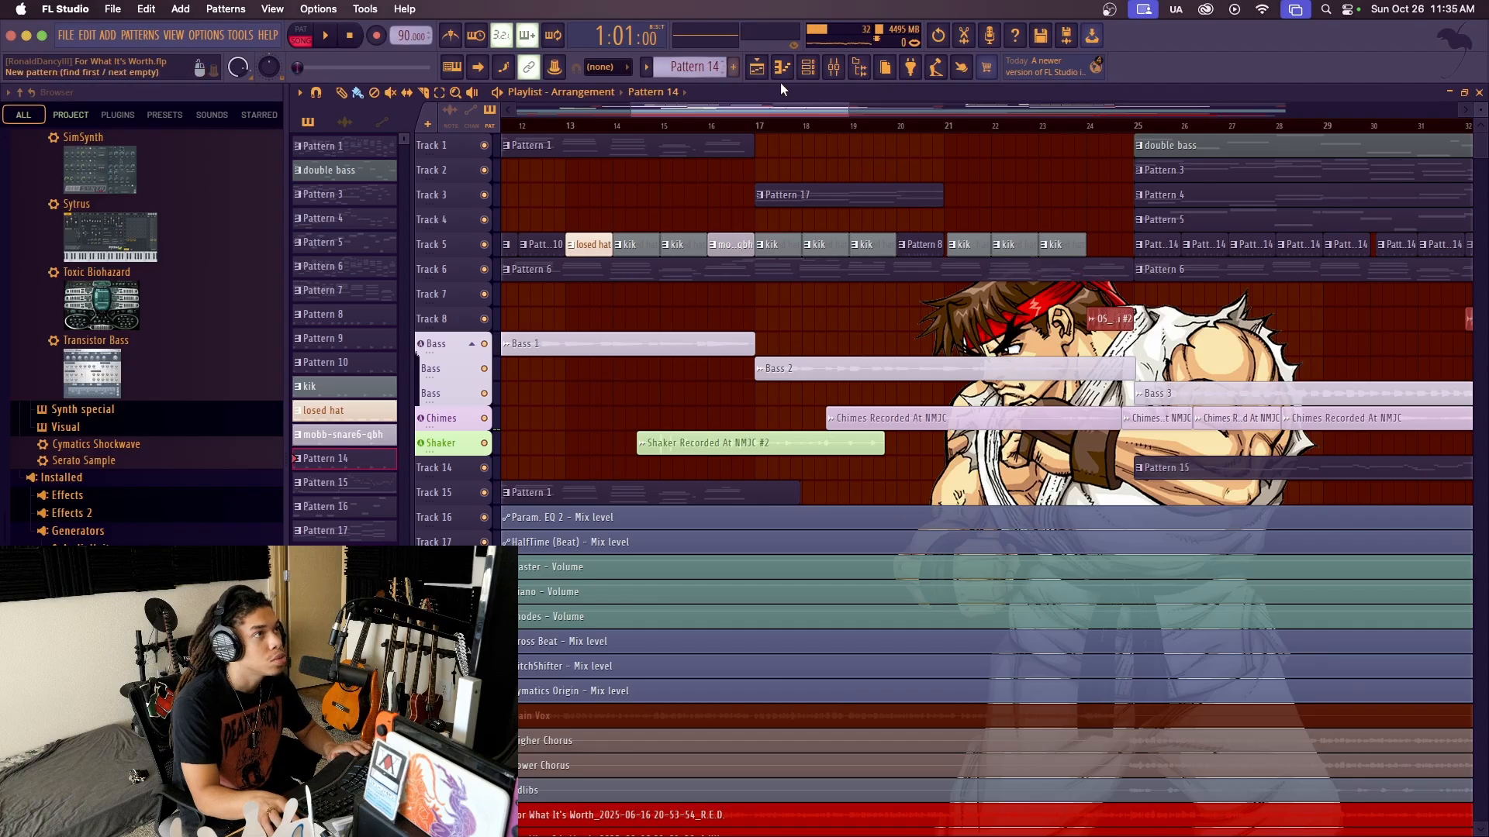
# Unmute the fill mixer track and play the OS_BT_BS_Drum_Fill_Gucci clip on Track 8 from just before bar 8, stopping after each pass
pyautogui.click(834, 68)
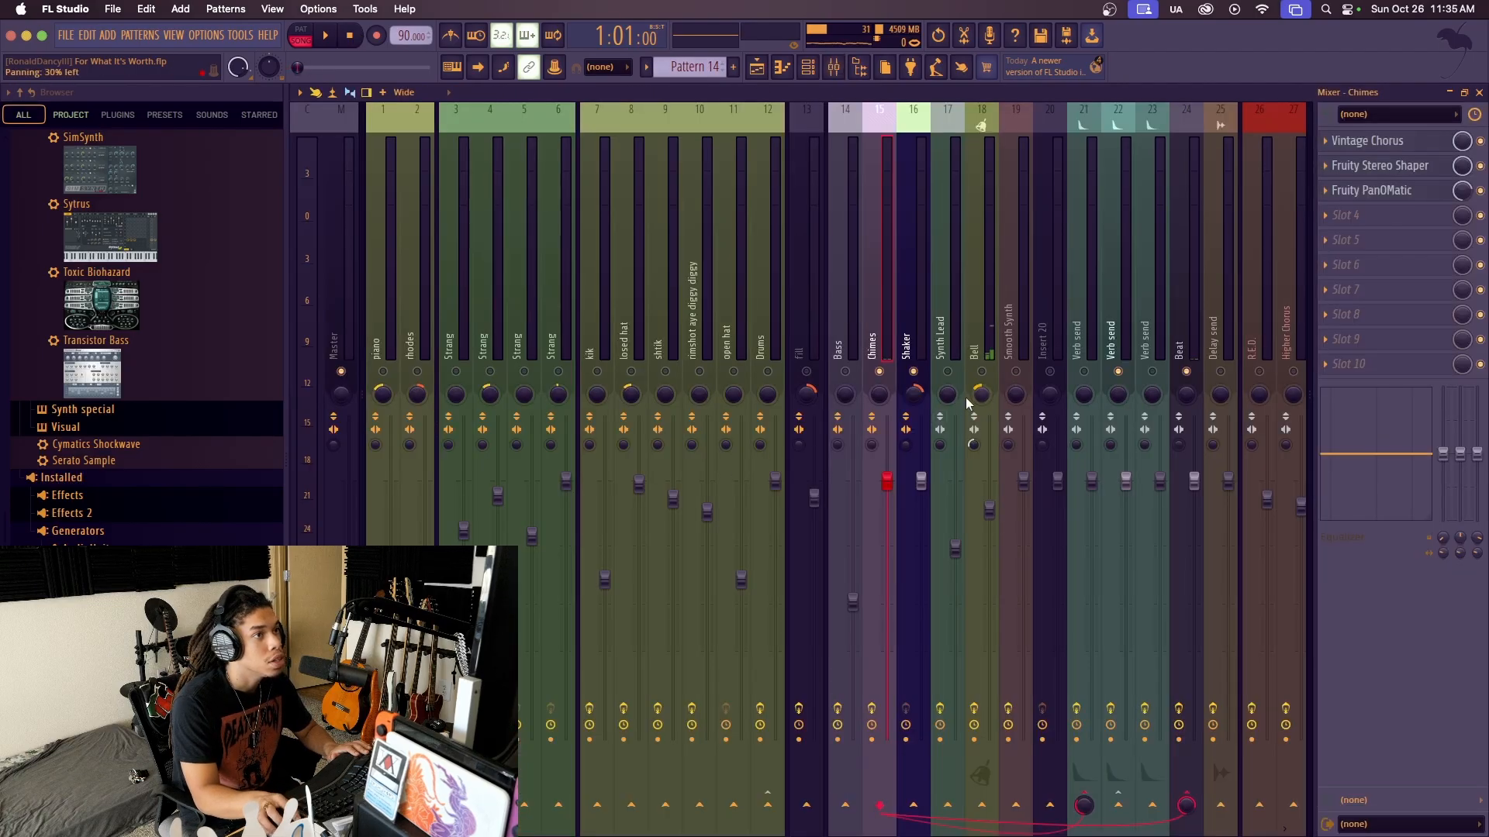
pyautogui.click(756, 69)
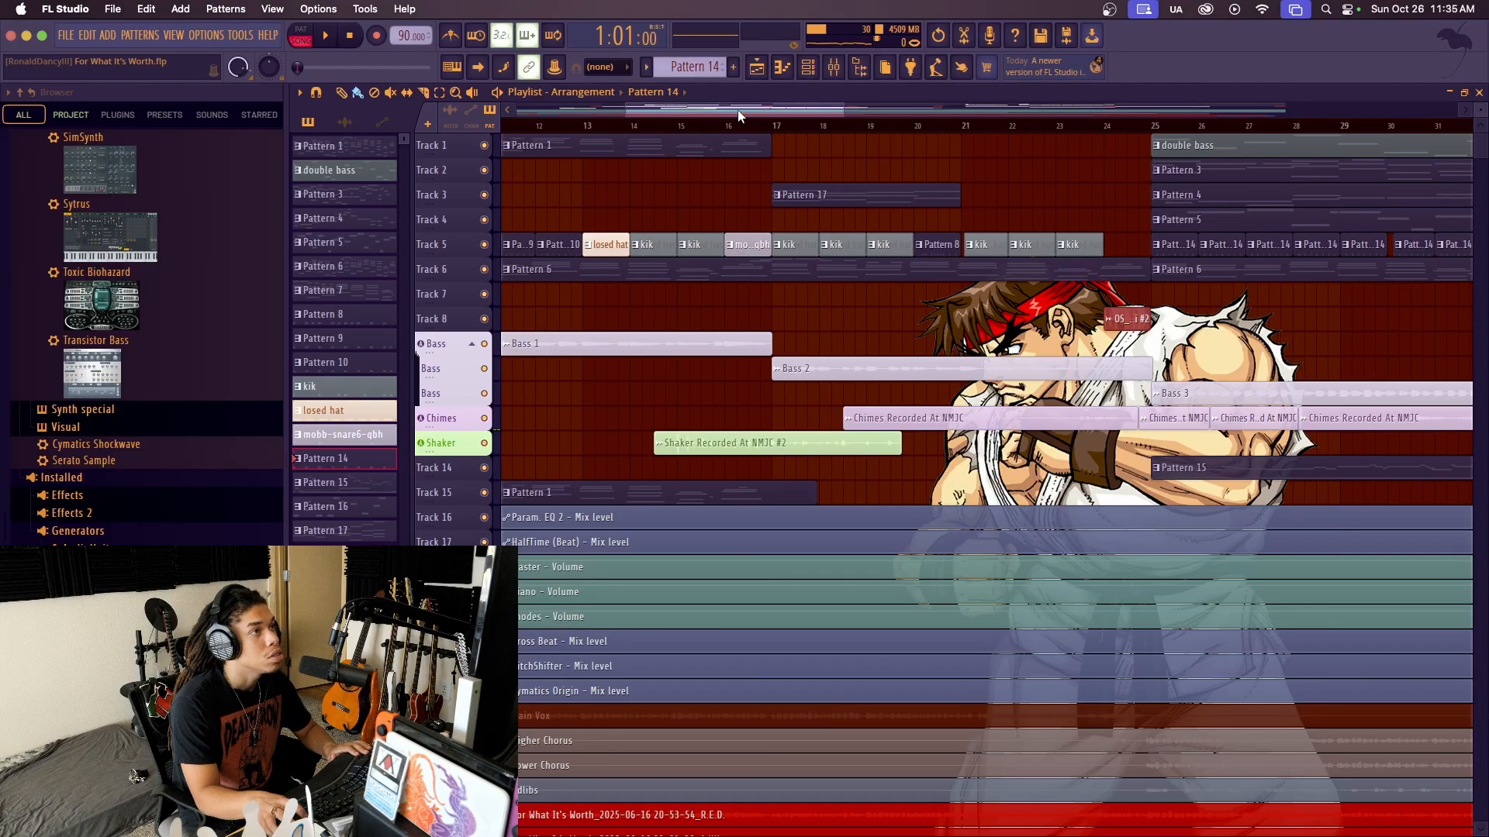
pyautogui.moveTo(738, 113); pyautogui.dragTo(565, 114)
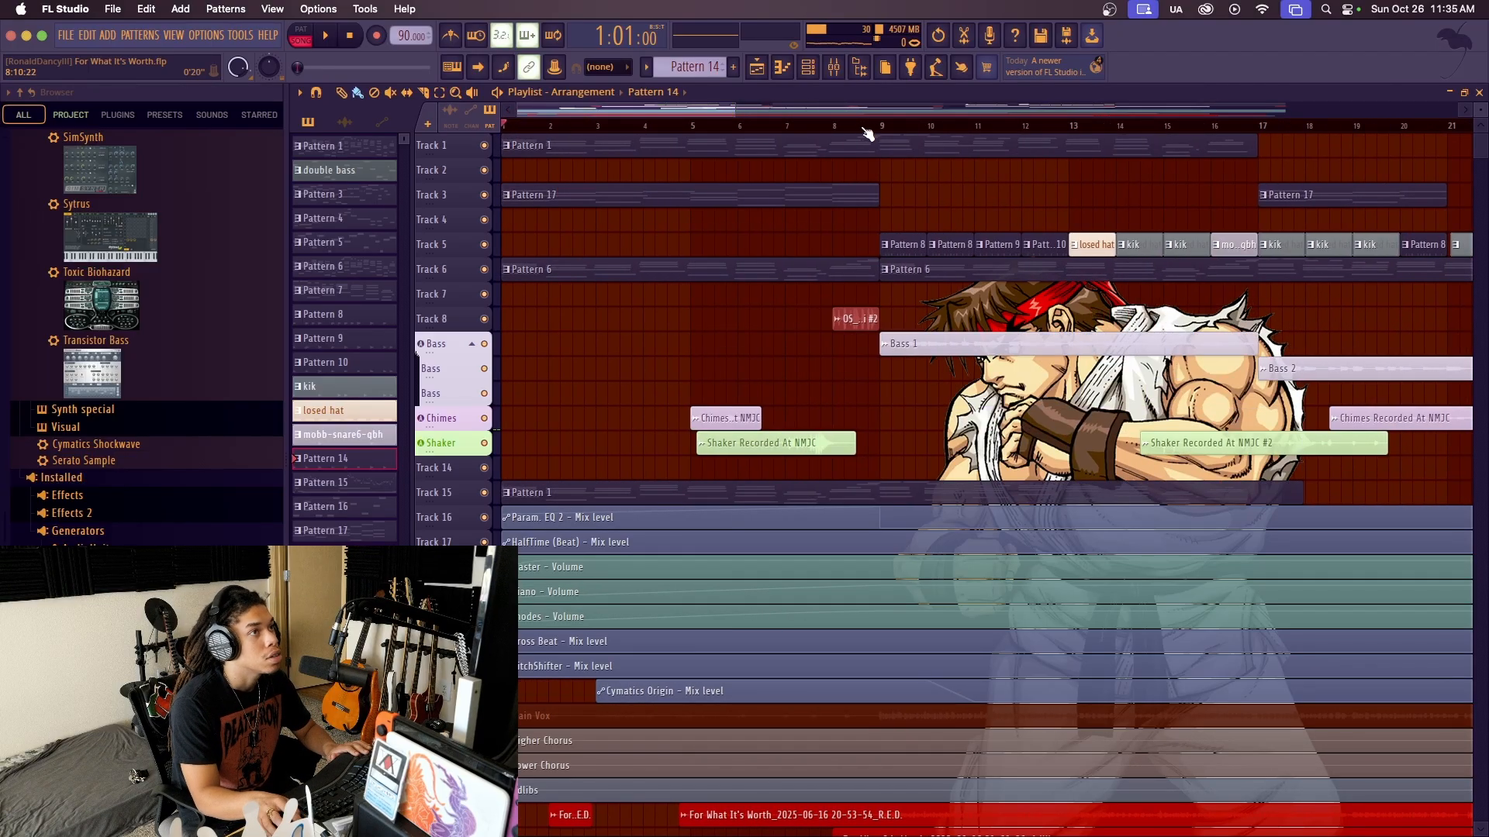
pyautogui.moveTo(839, 127); pyautogui.dragTo(832, 126)
pyautogui.press('space')
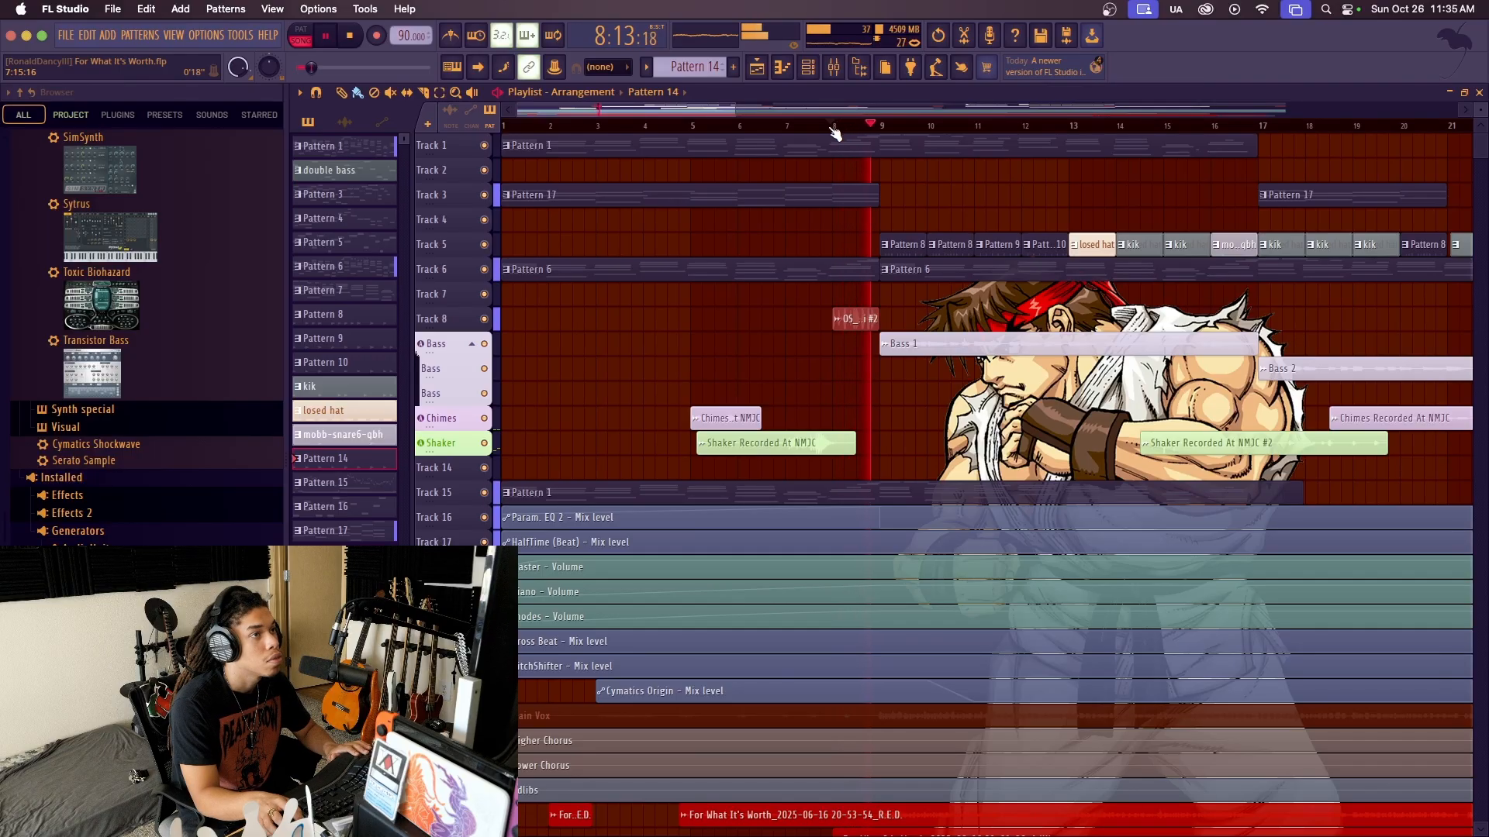
pyautogui.press('space')
pyautogui.scroll(8, 850, 128)
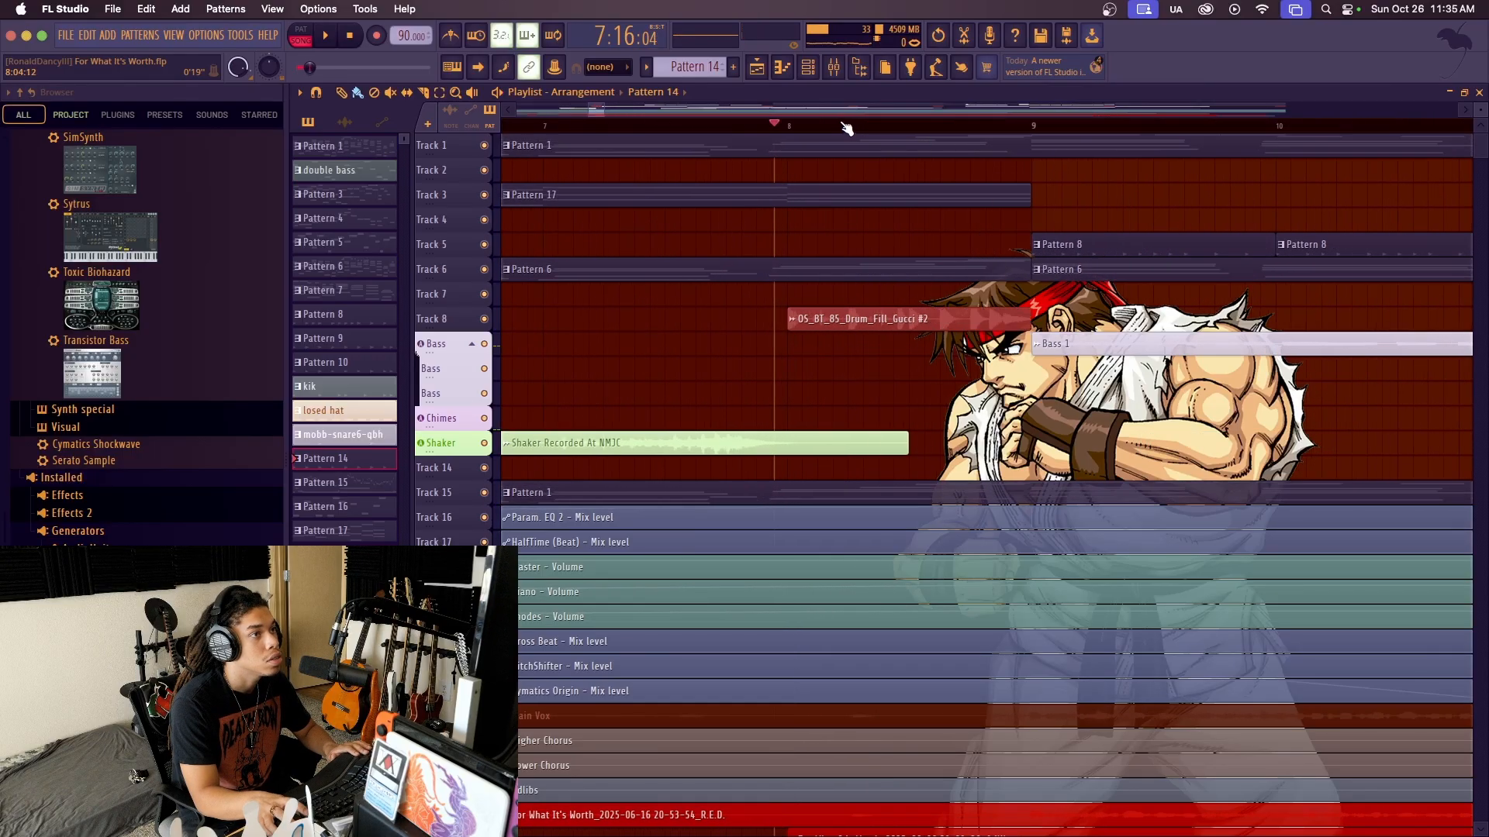
pyautogui.press('space')
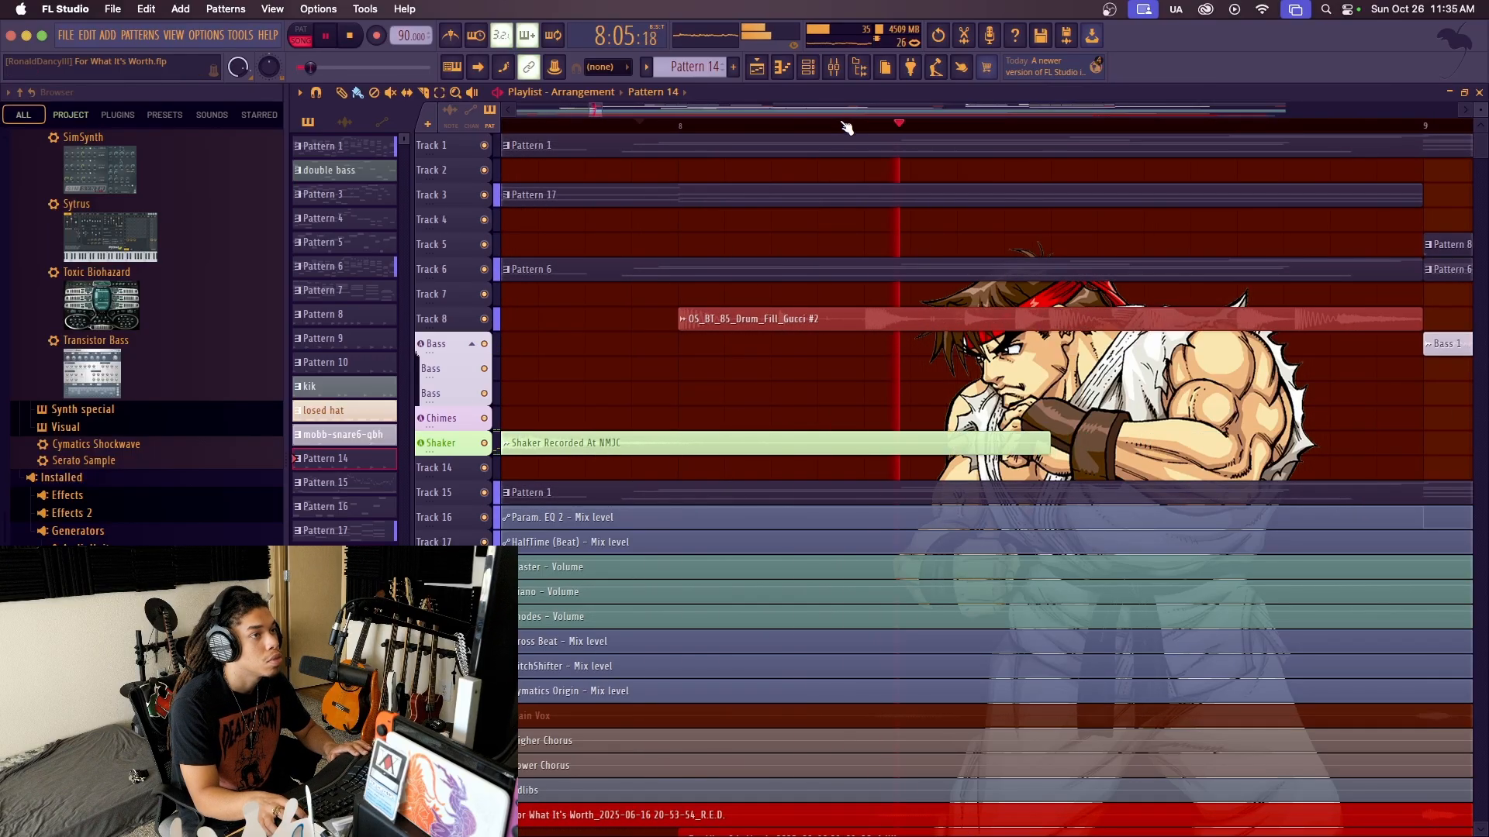
pyautogui.press('space')
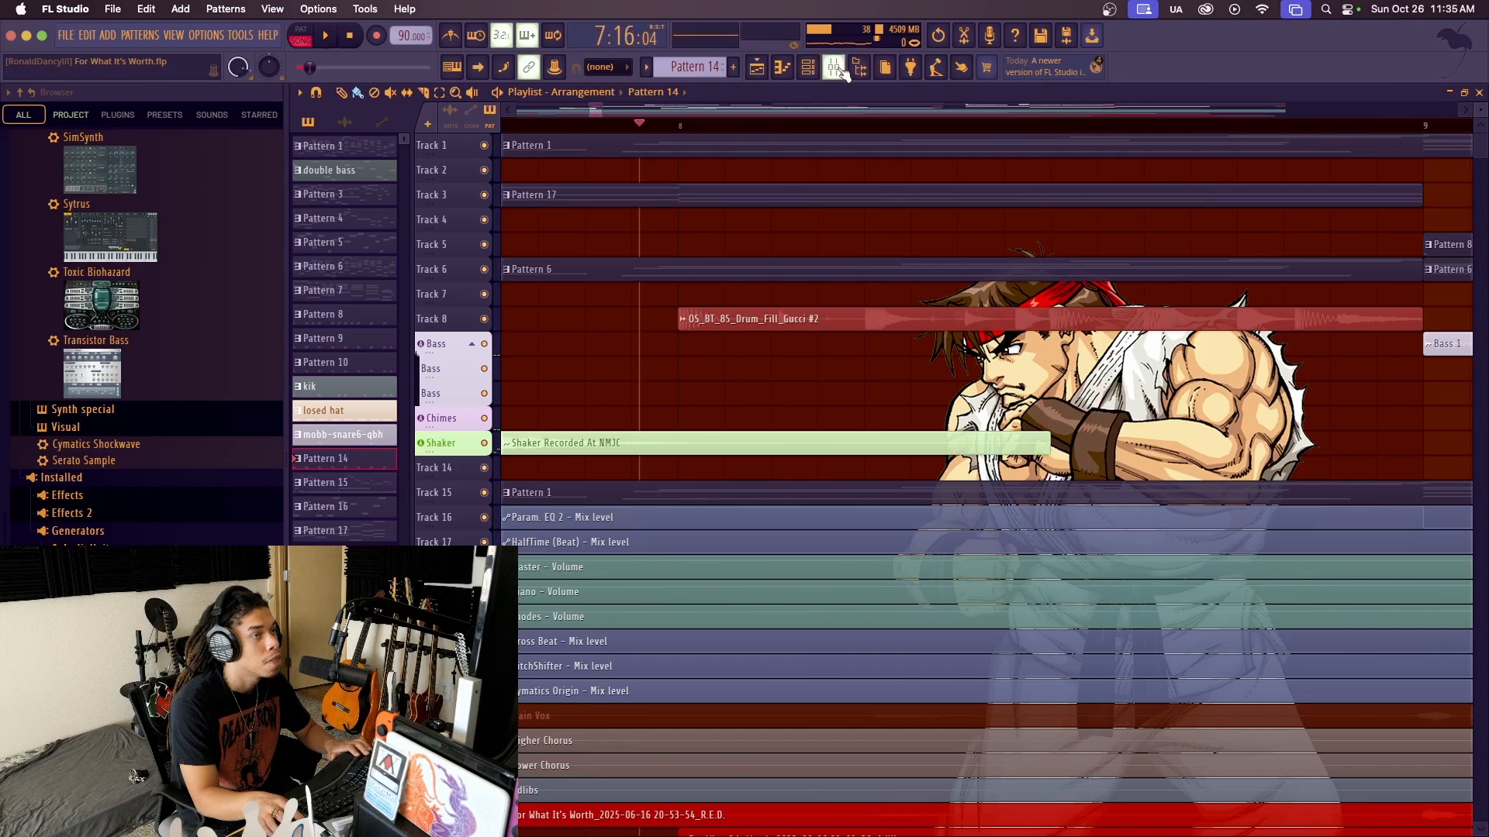
# Select the fill track in the mixer and inspect its Edison and Fruity Love Philter effects, closing each plugin window
pyautogui.click(835, 67)
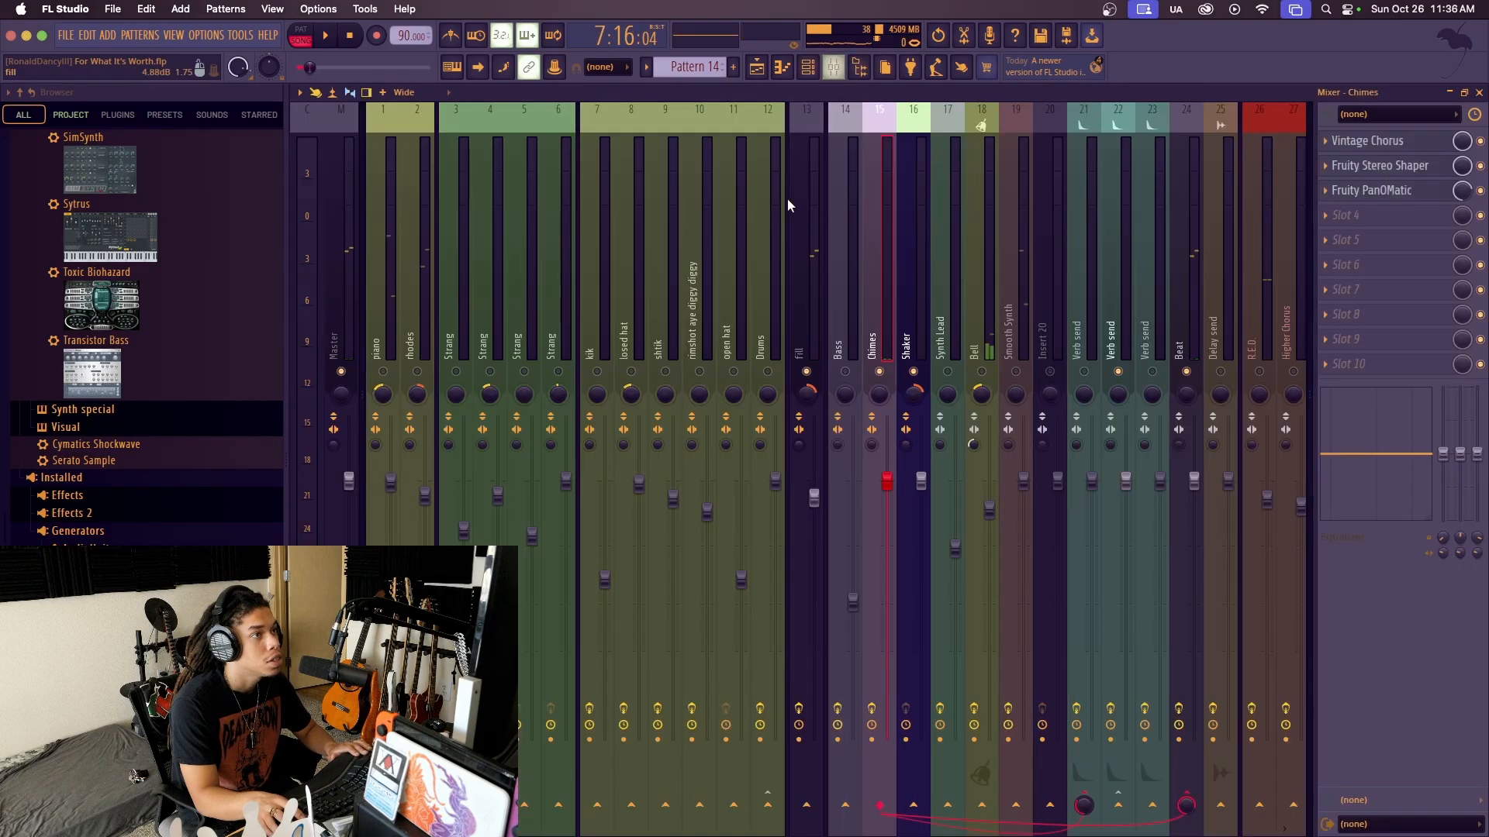
pyautogui.click(808, 320)
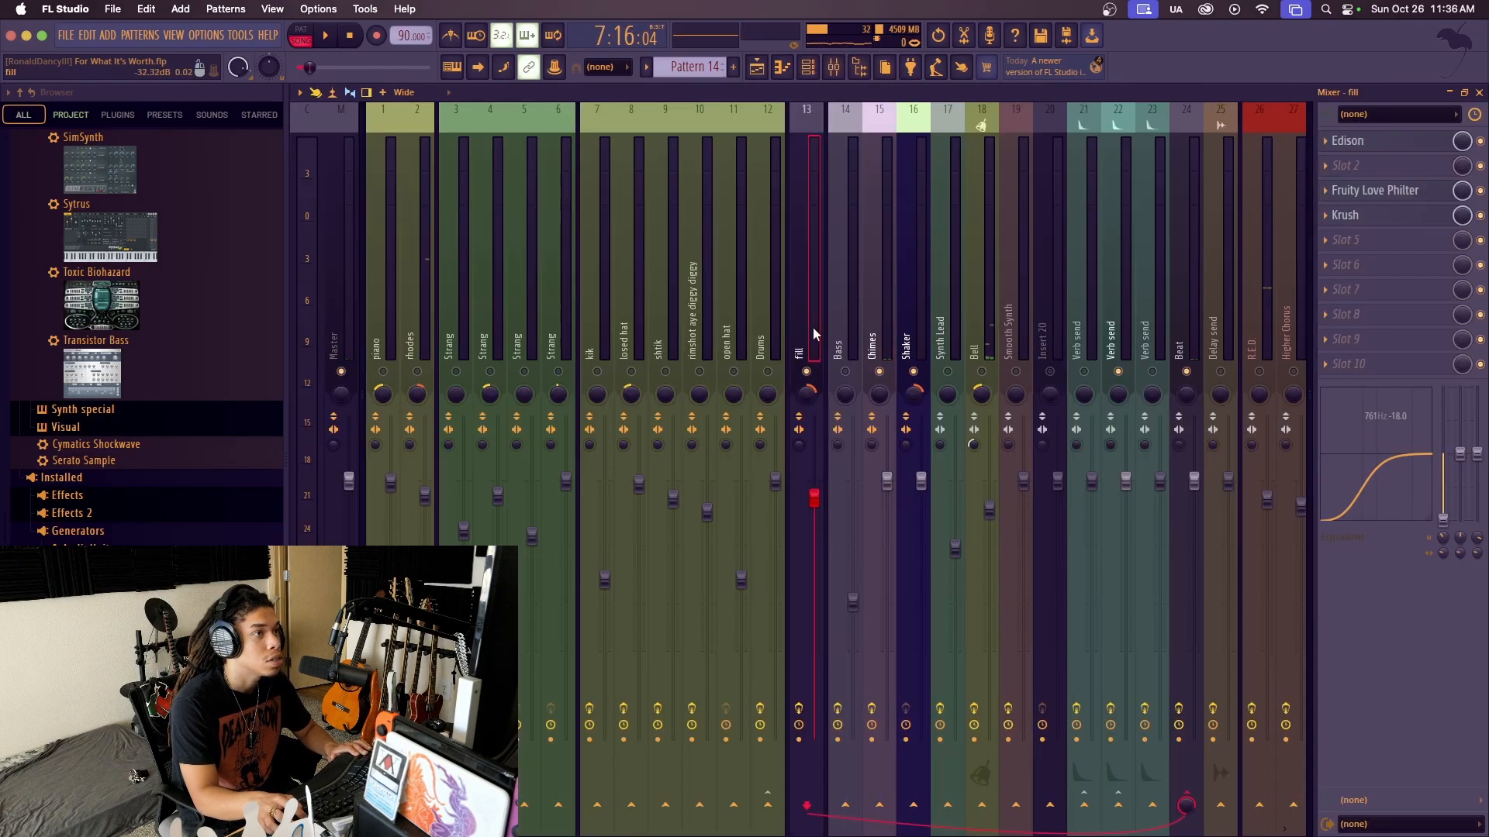
pyautogui.click(1378, 147)
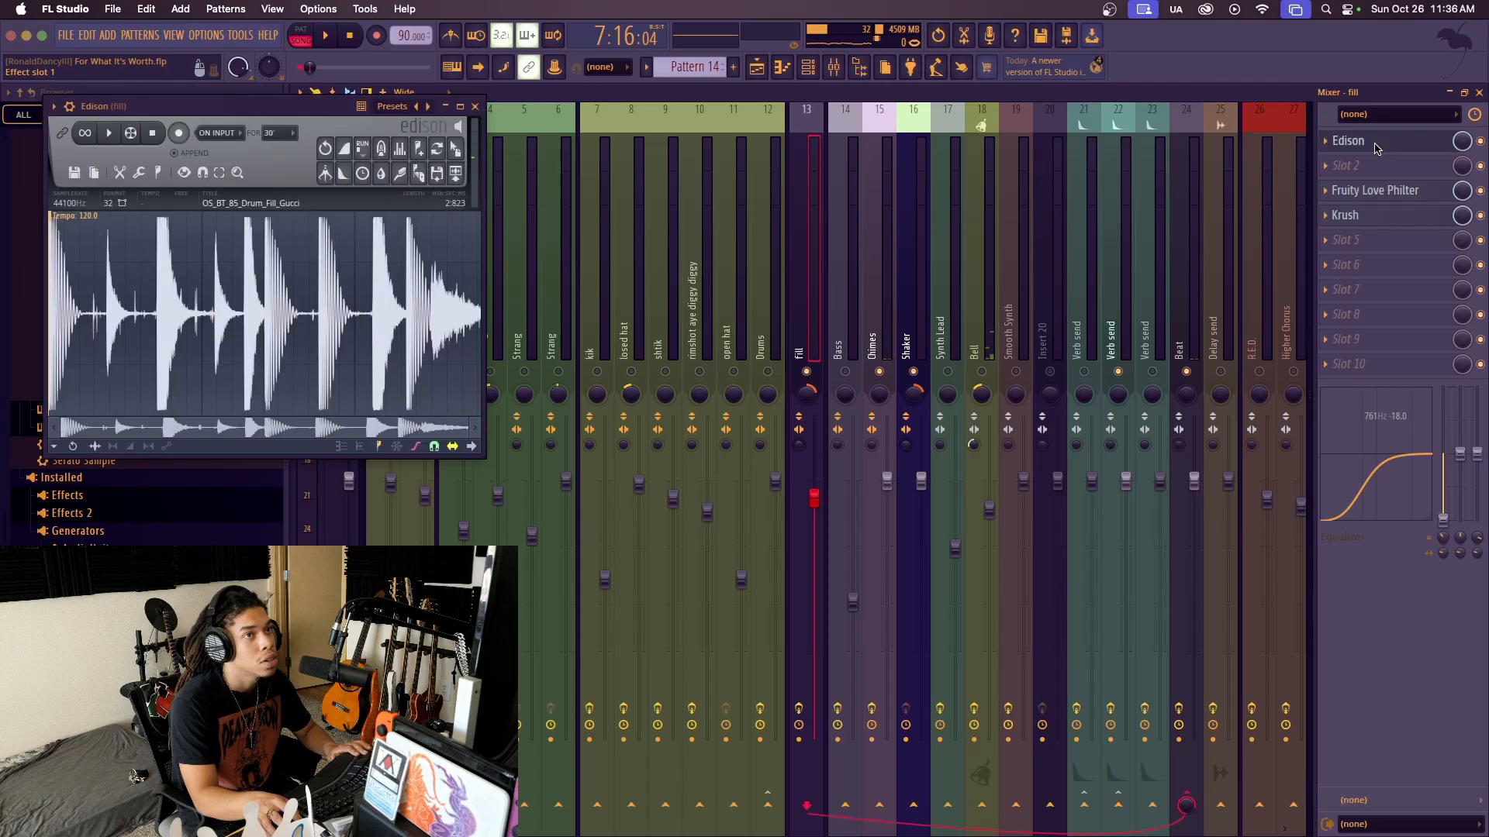
pyautogui.click(475, 107)
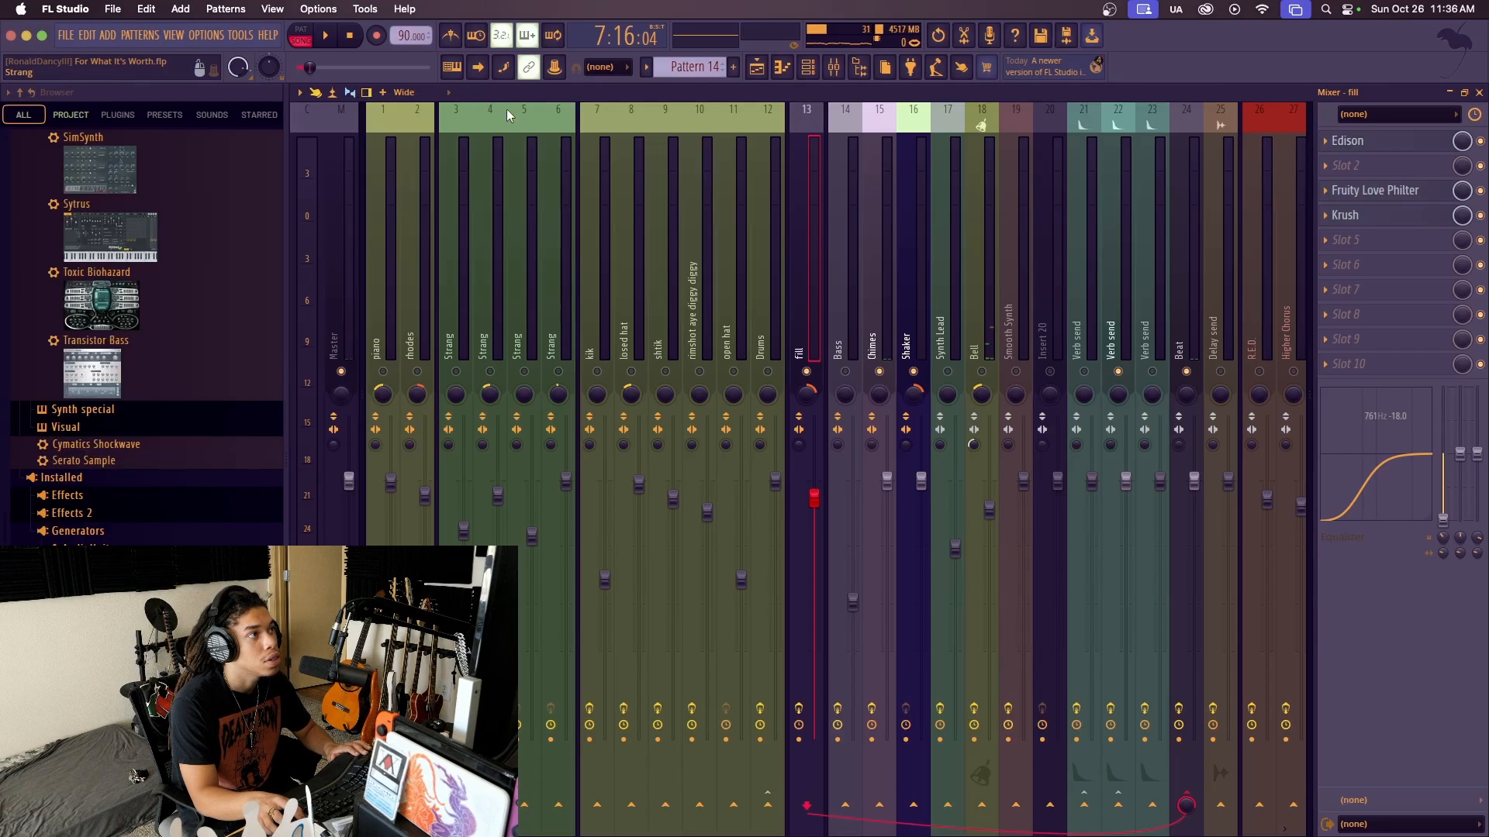
pyautogui.click(1358, 193)
pyautogui.click(622, 166)
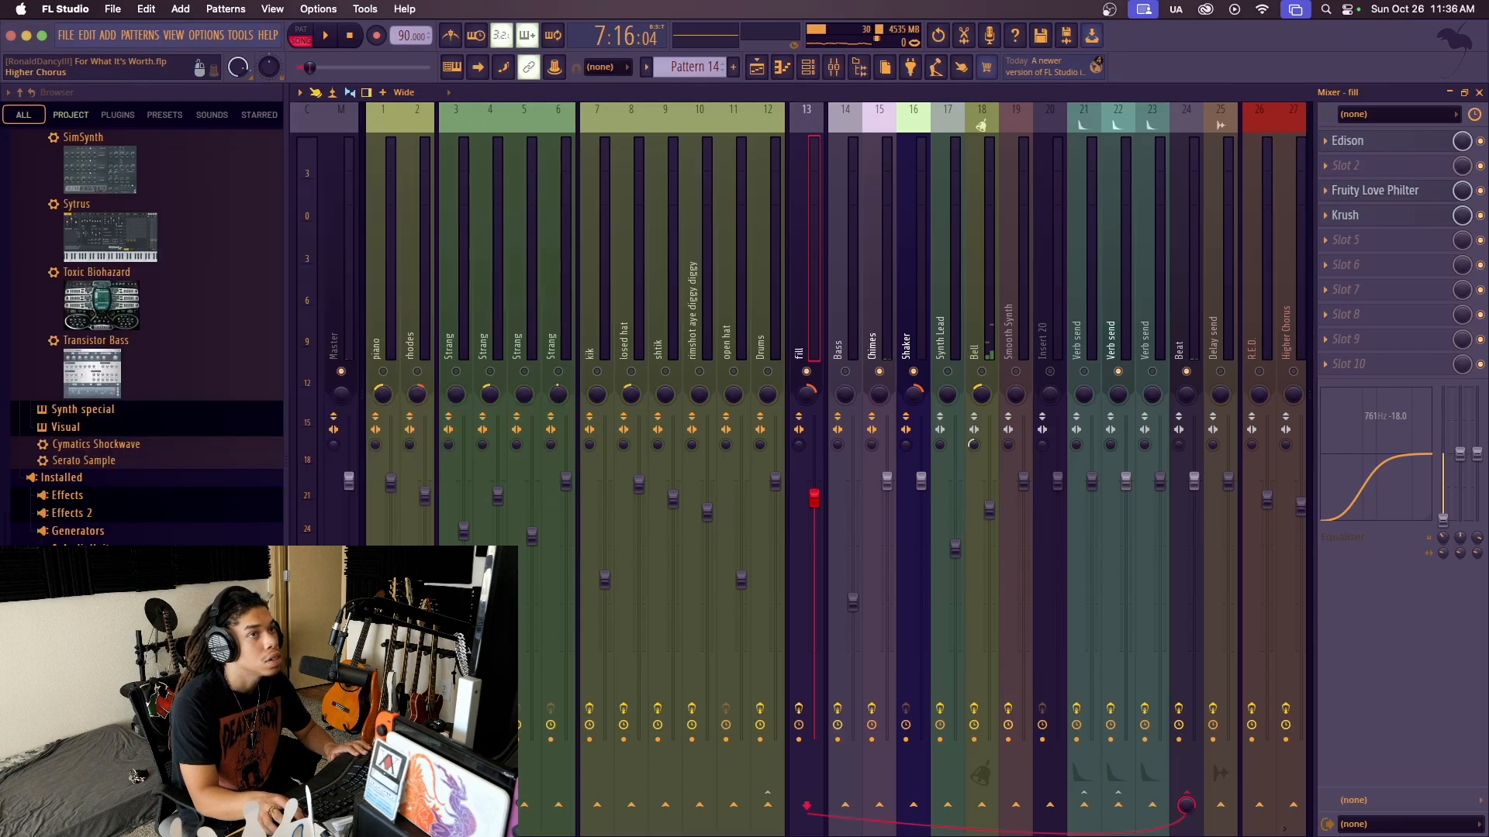
# Inspect the fill track's Krush effect during playback, close its window, and play the drum fill once more
pyautogui.click(1400, 220)
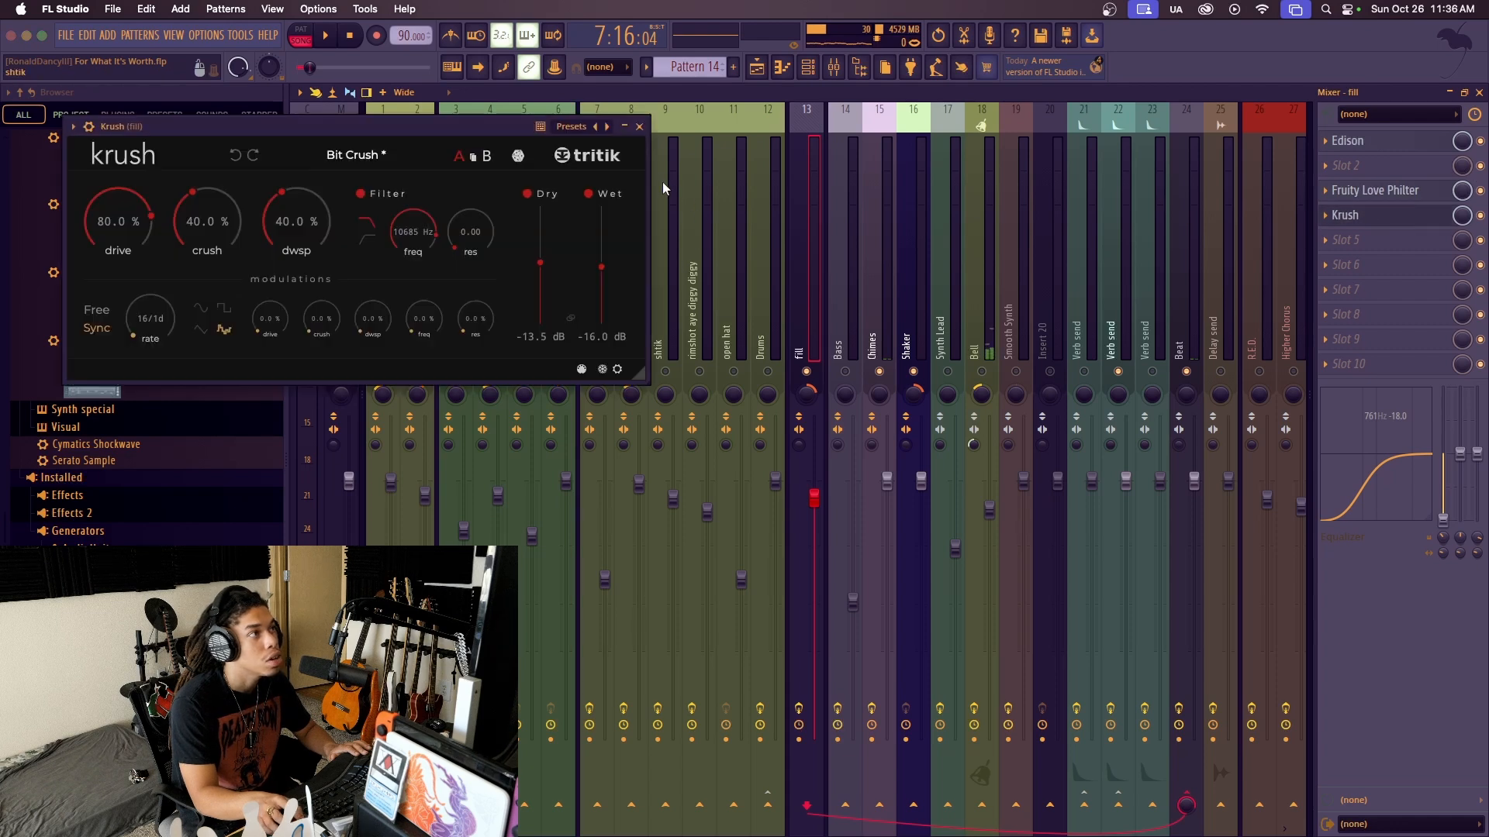
pyautogui.press('space')
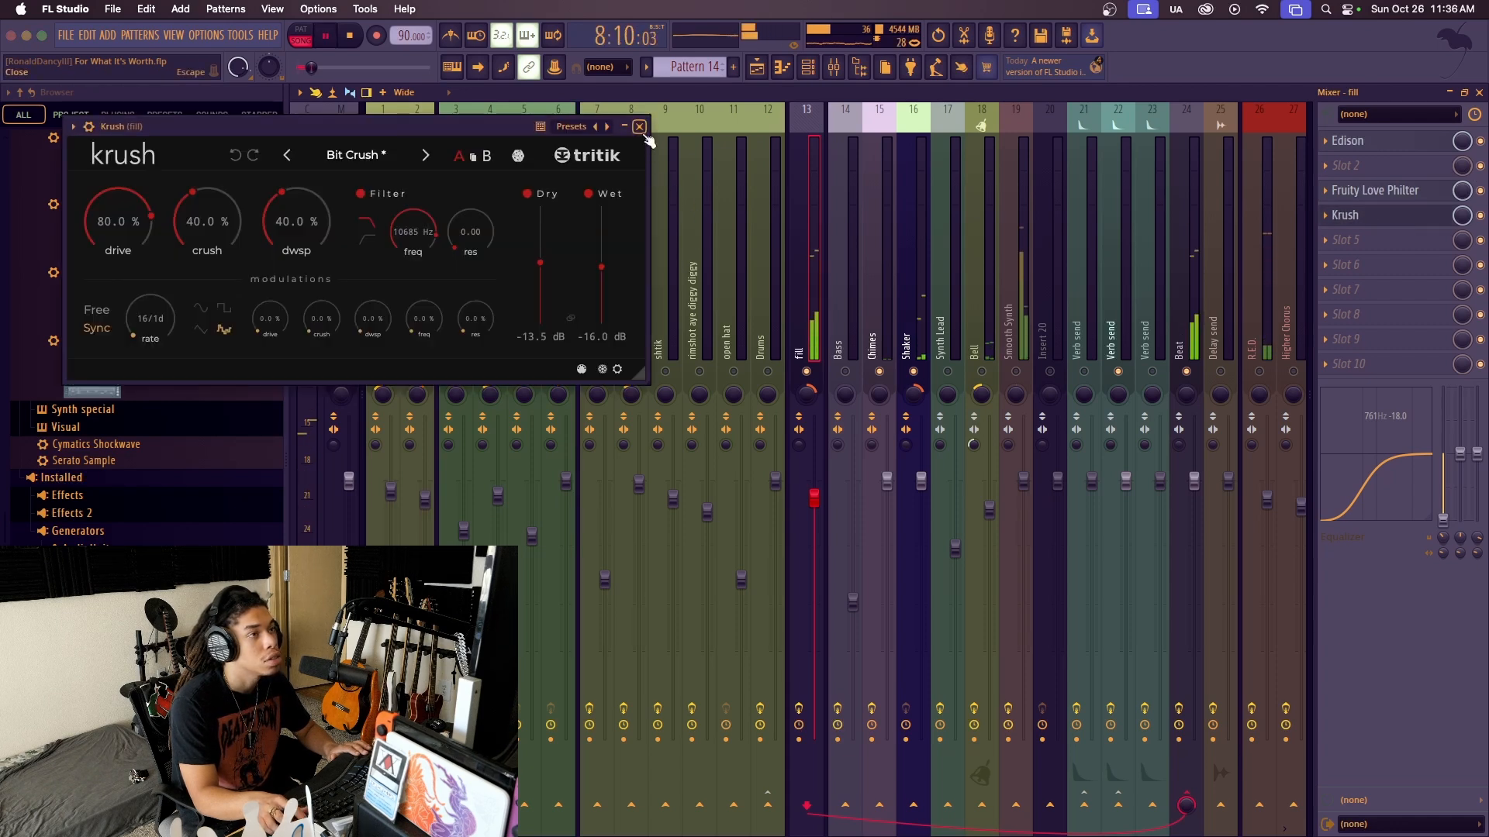
pyautogui.press('space')
pyautogui.click(639, 127)
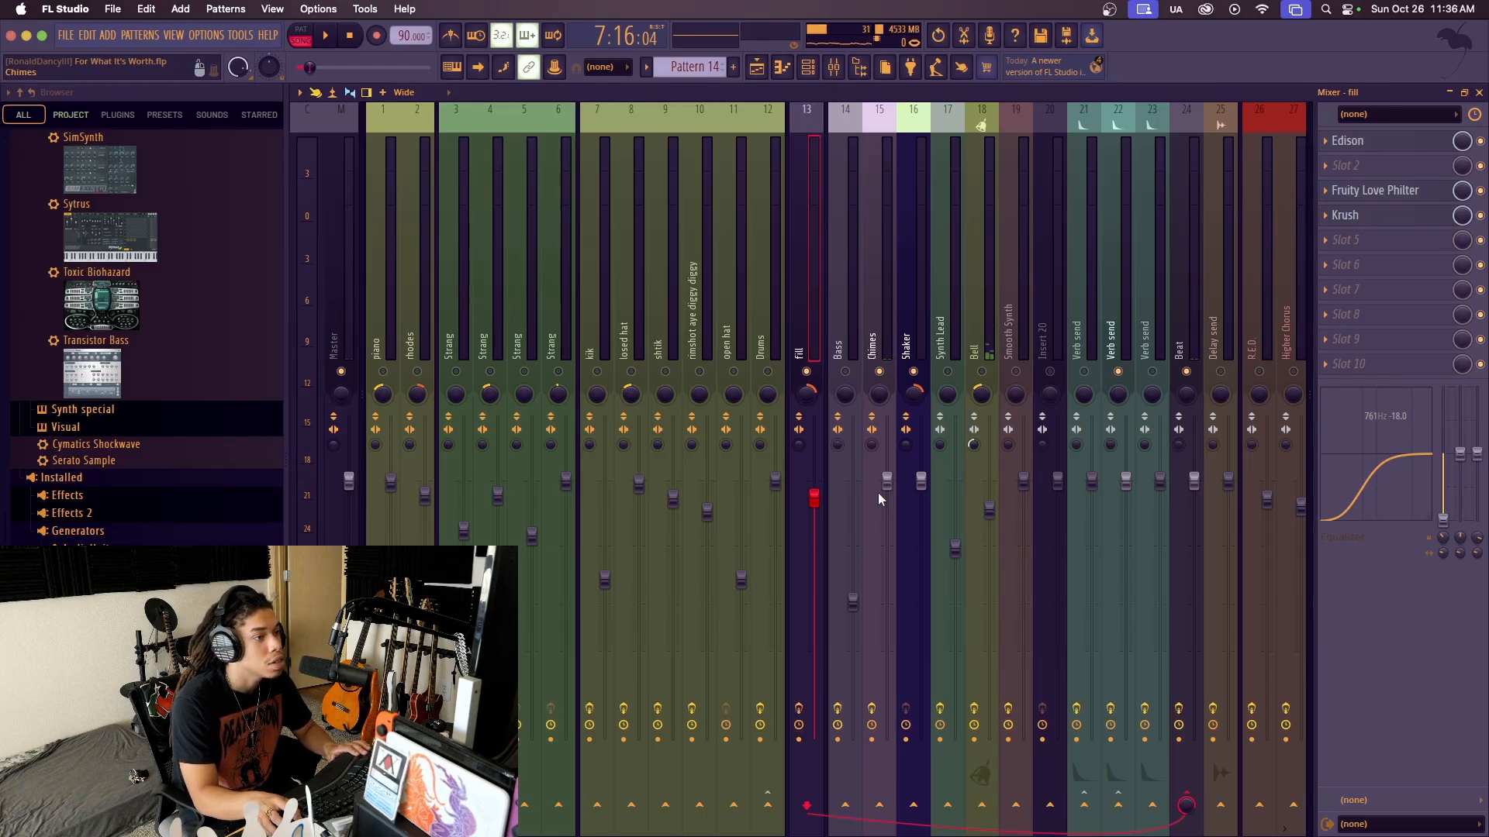
pyautogui.press('space')
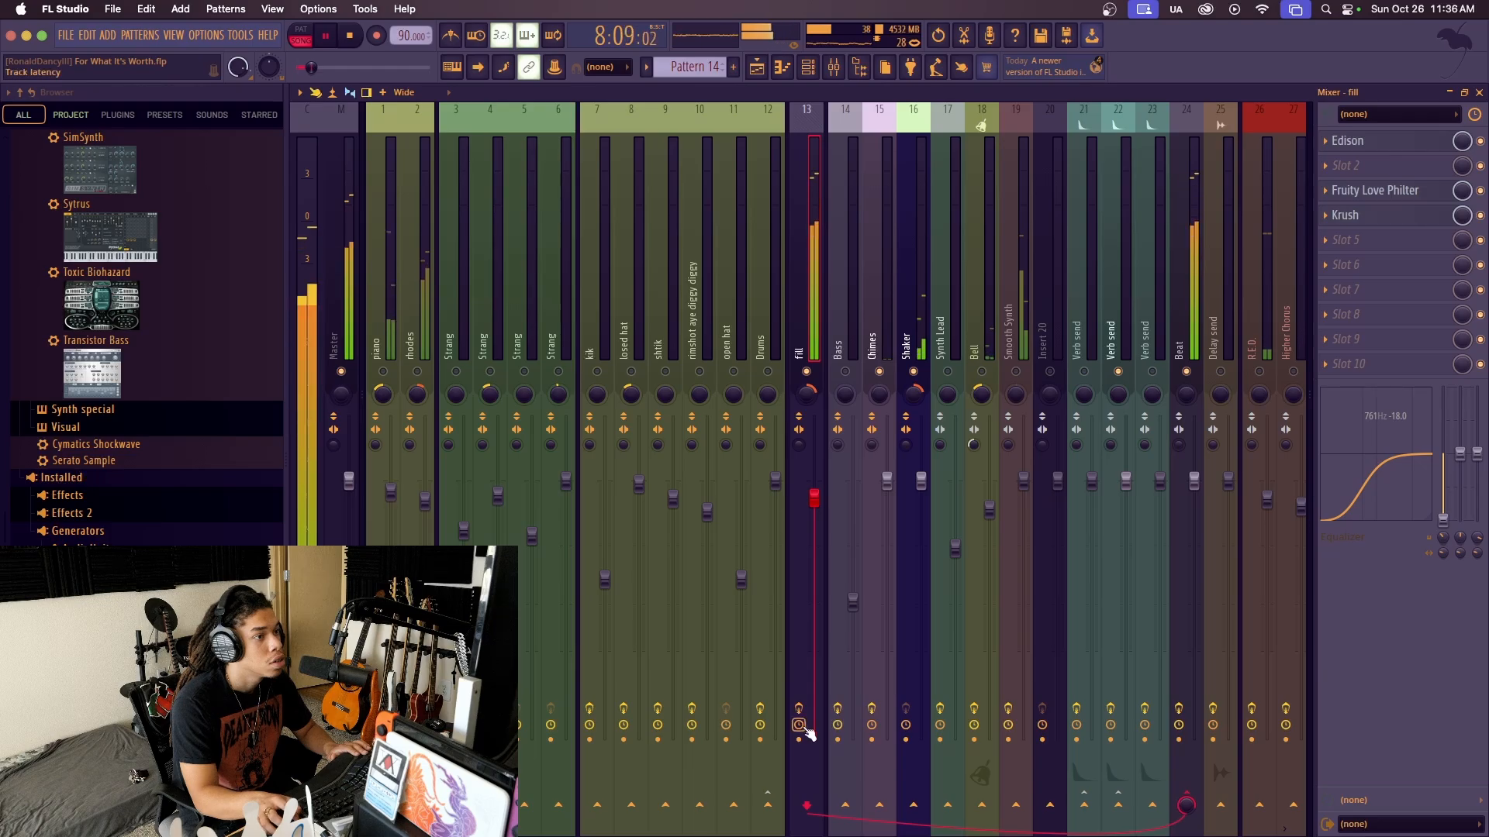
pyautogui.press('space')
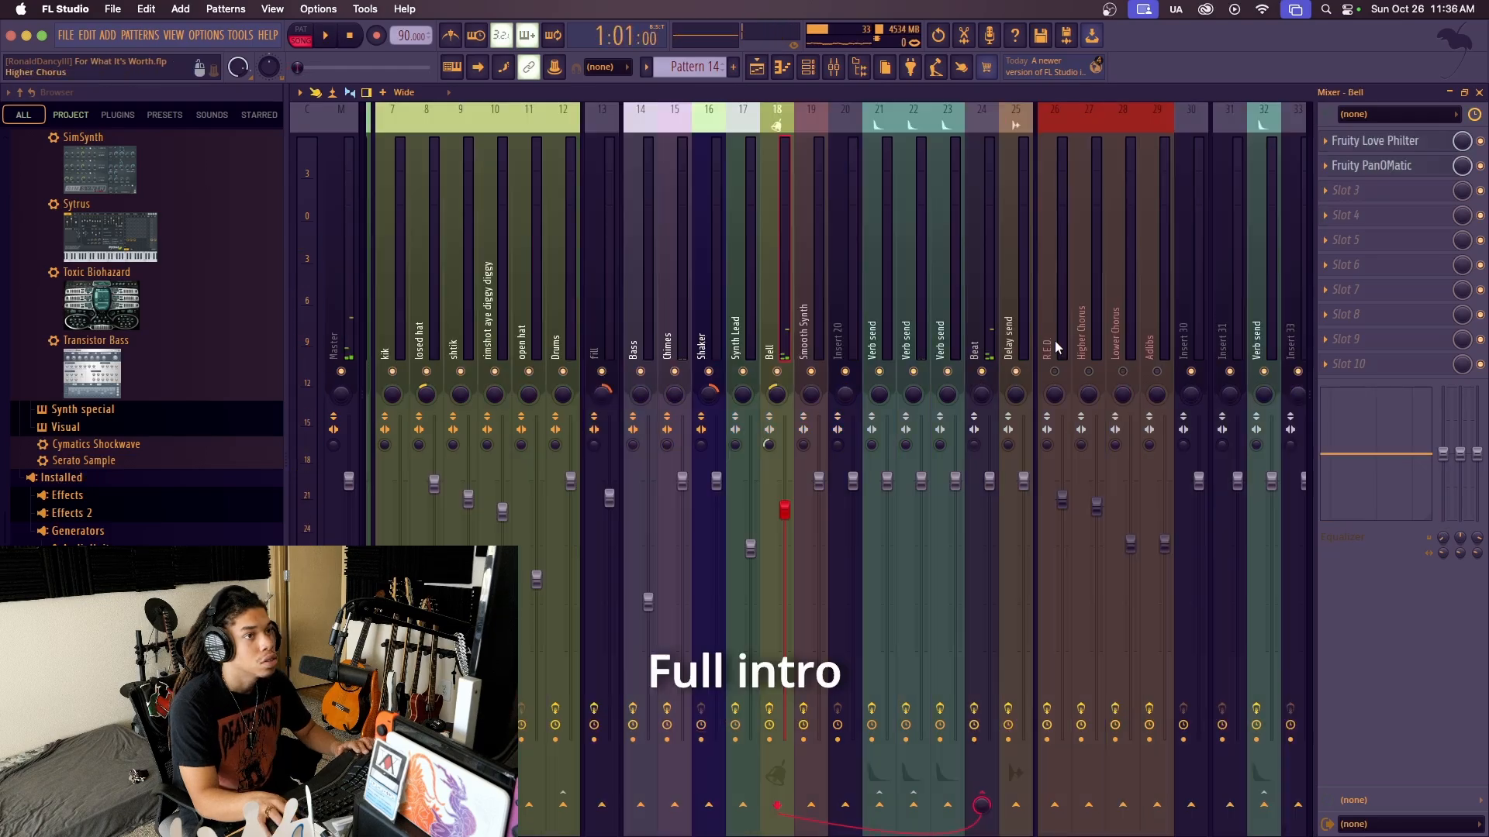
# Play the full intro from bar 1 into bar 9 with the instrument tracks unmuted, stop, and return to the playlist
pyautogui.press('space')
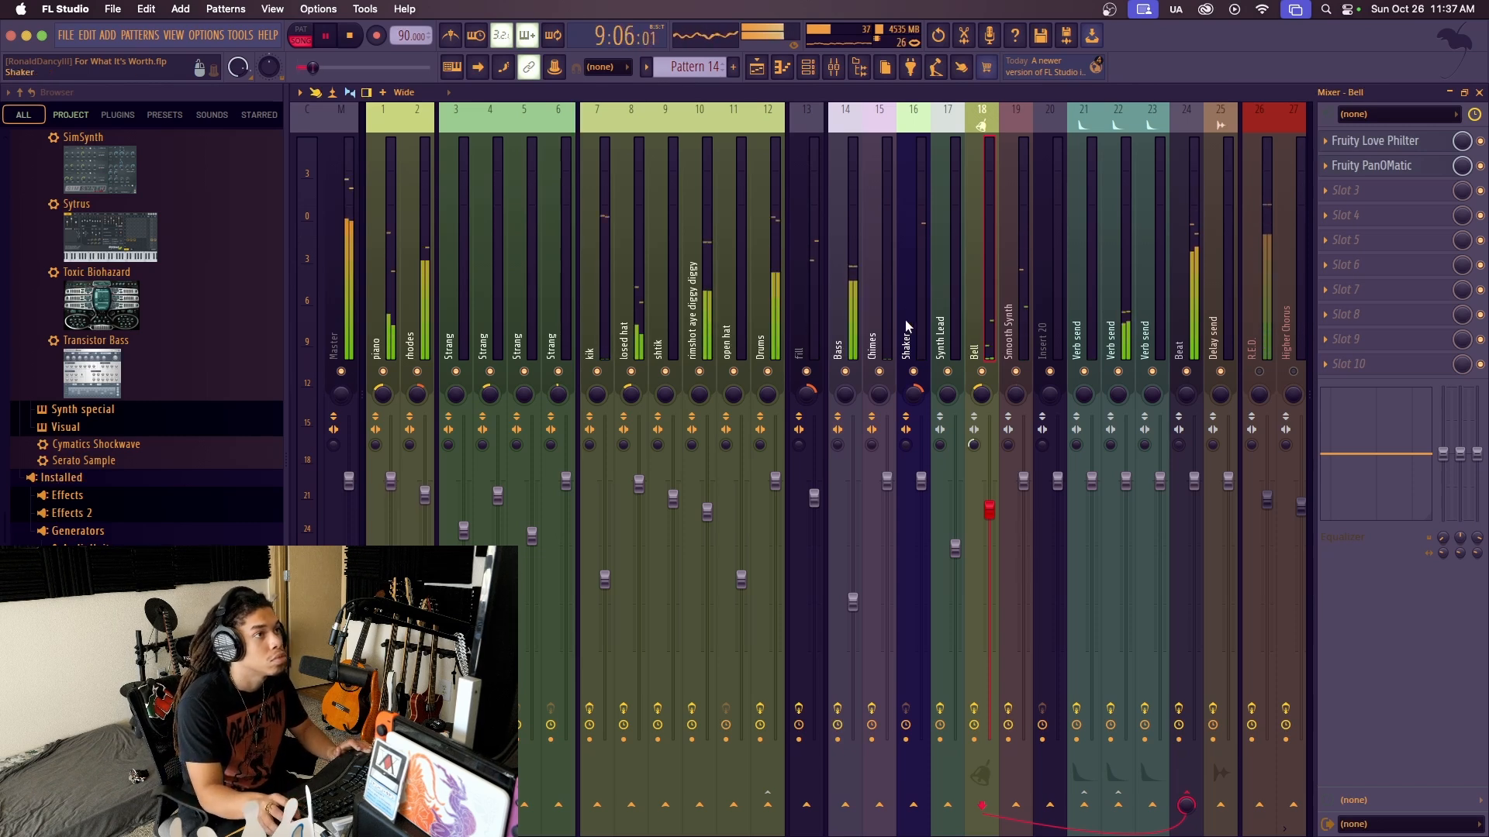
pyautogui.press('space')
pyautogui.click(758, 69)
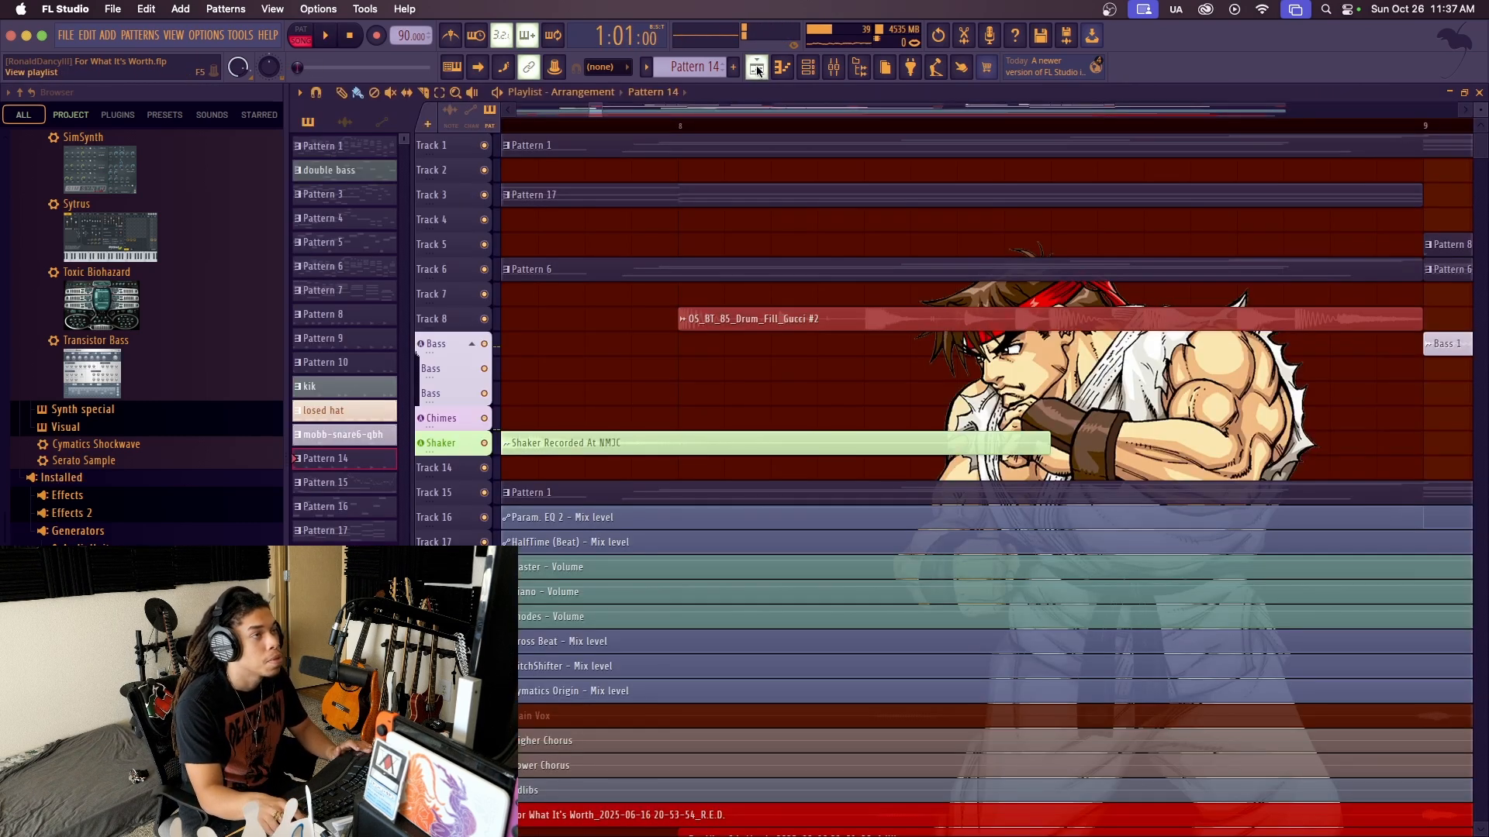
# Enlarge the playlist tracks, open the Pattern 8 clip at bar 9 in the piano roll, and play the pattern by itself
pyautogui.scroll(-5, 718, 132)
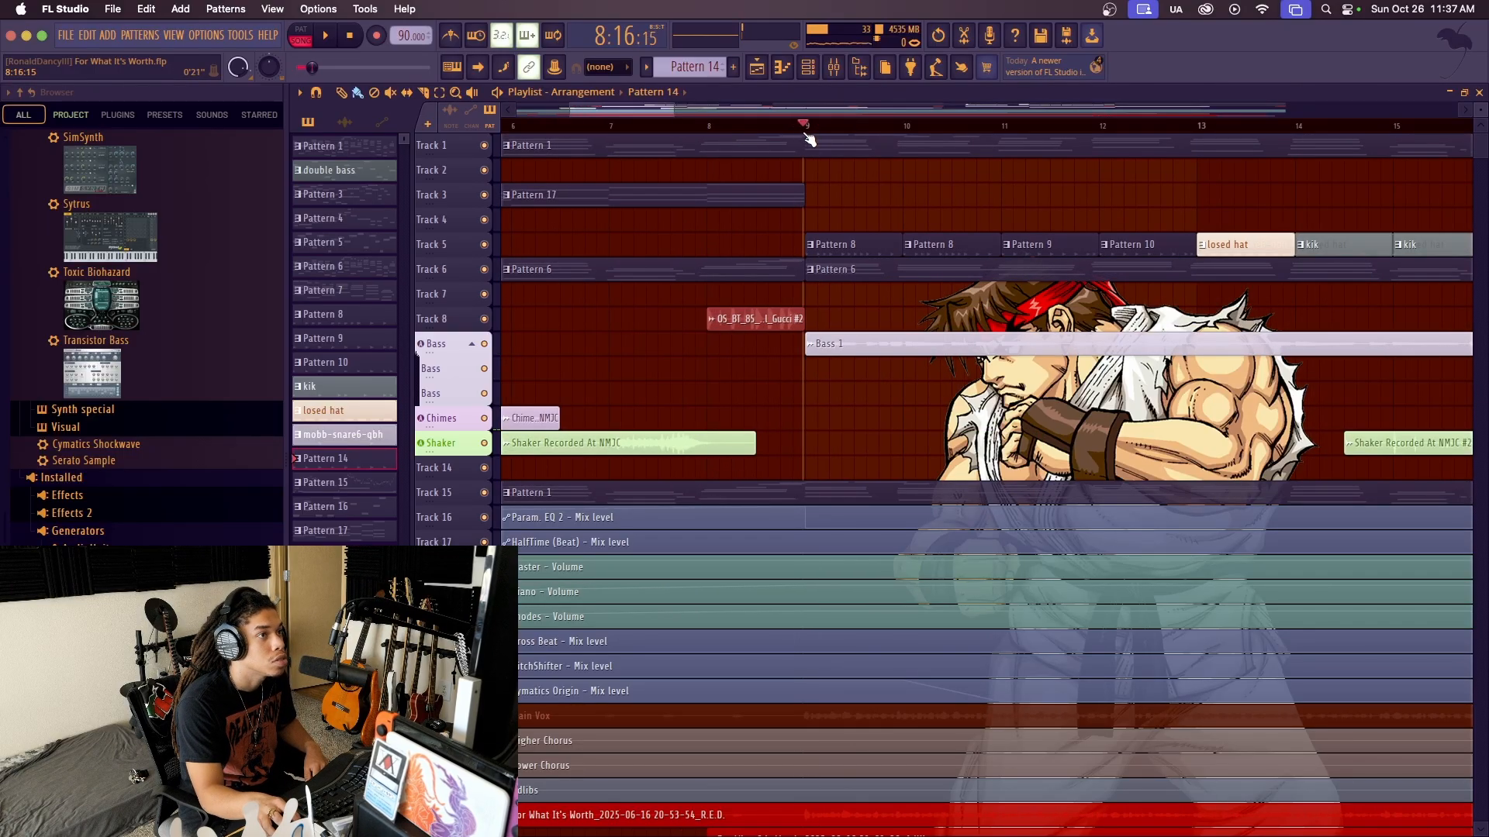
pyautogui.scroll(-15, 837, 209)
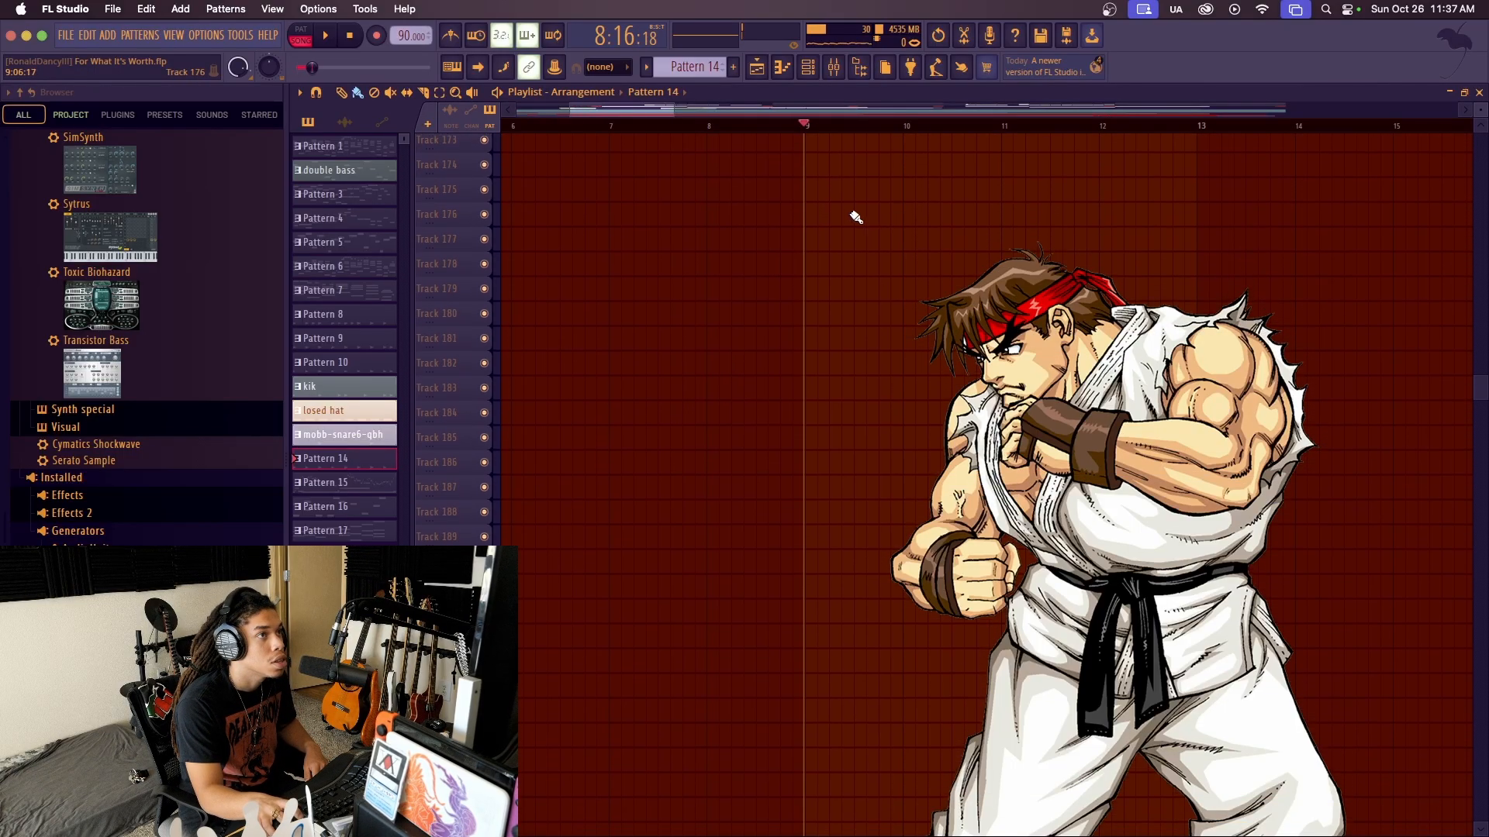
pyautogui.scroll(15, 862, 220)
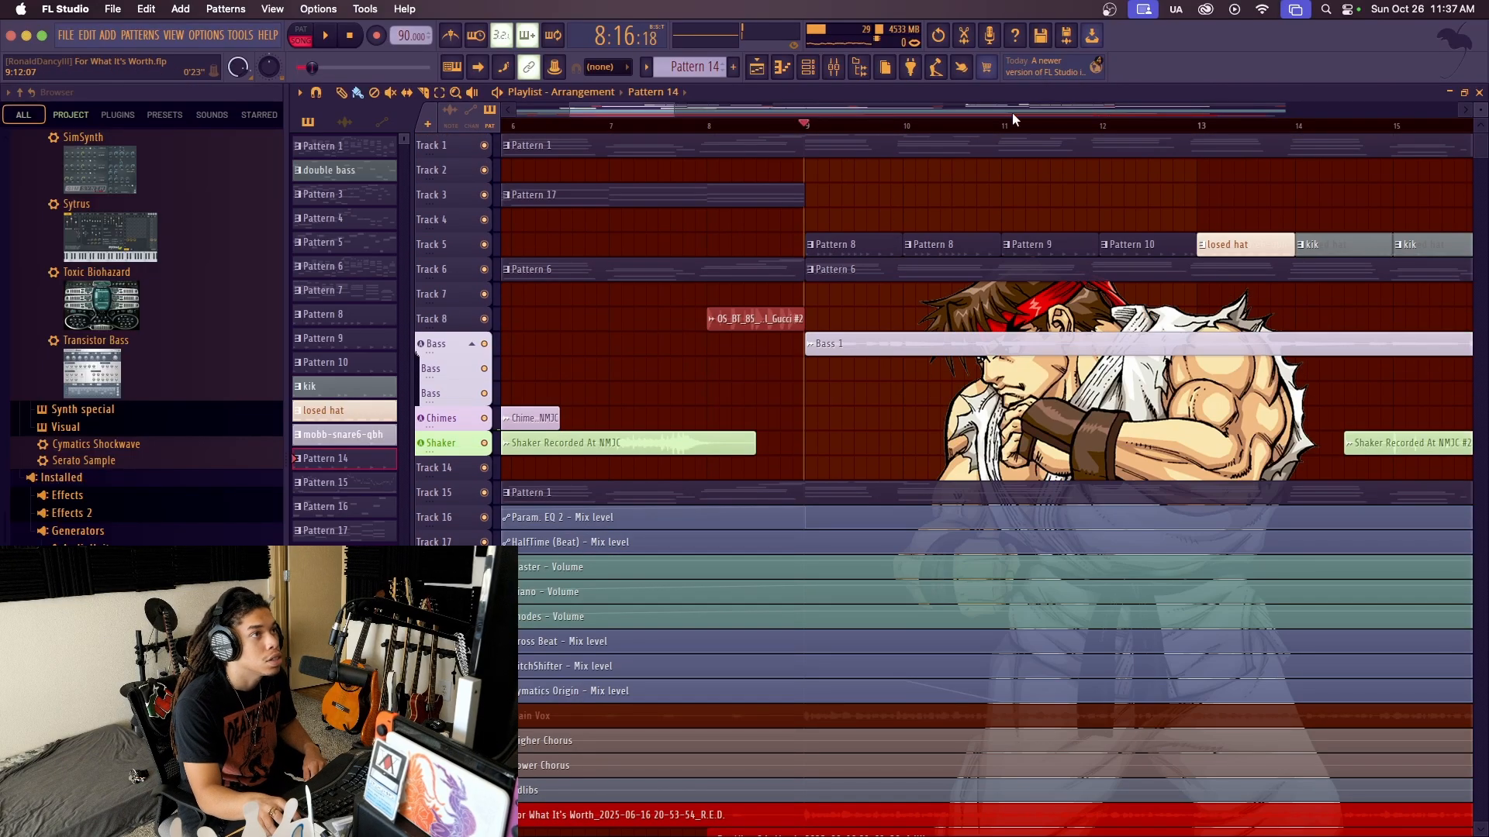
pyautogui.moveTo(1480, 111); pyautogui.dragTo(1481, 145)
pyautogui.doubleClick(875, 318)
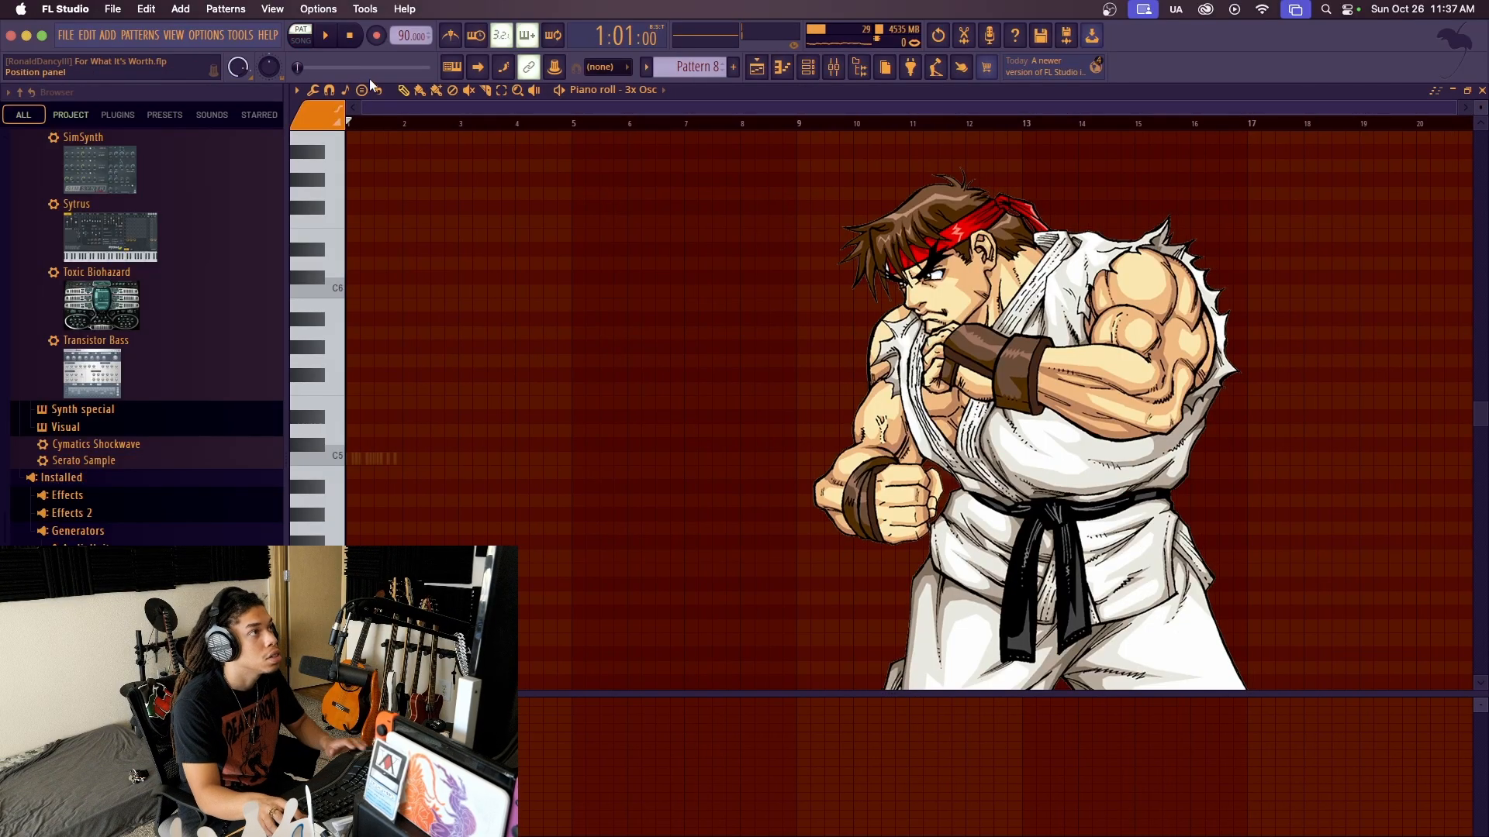
pyautogui.press('space')
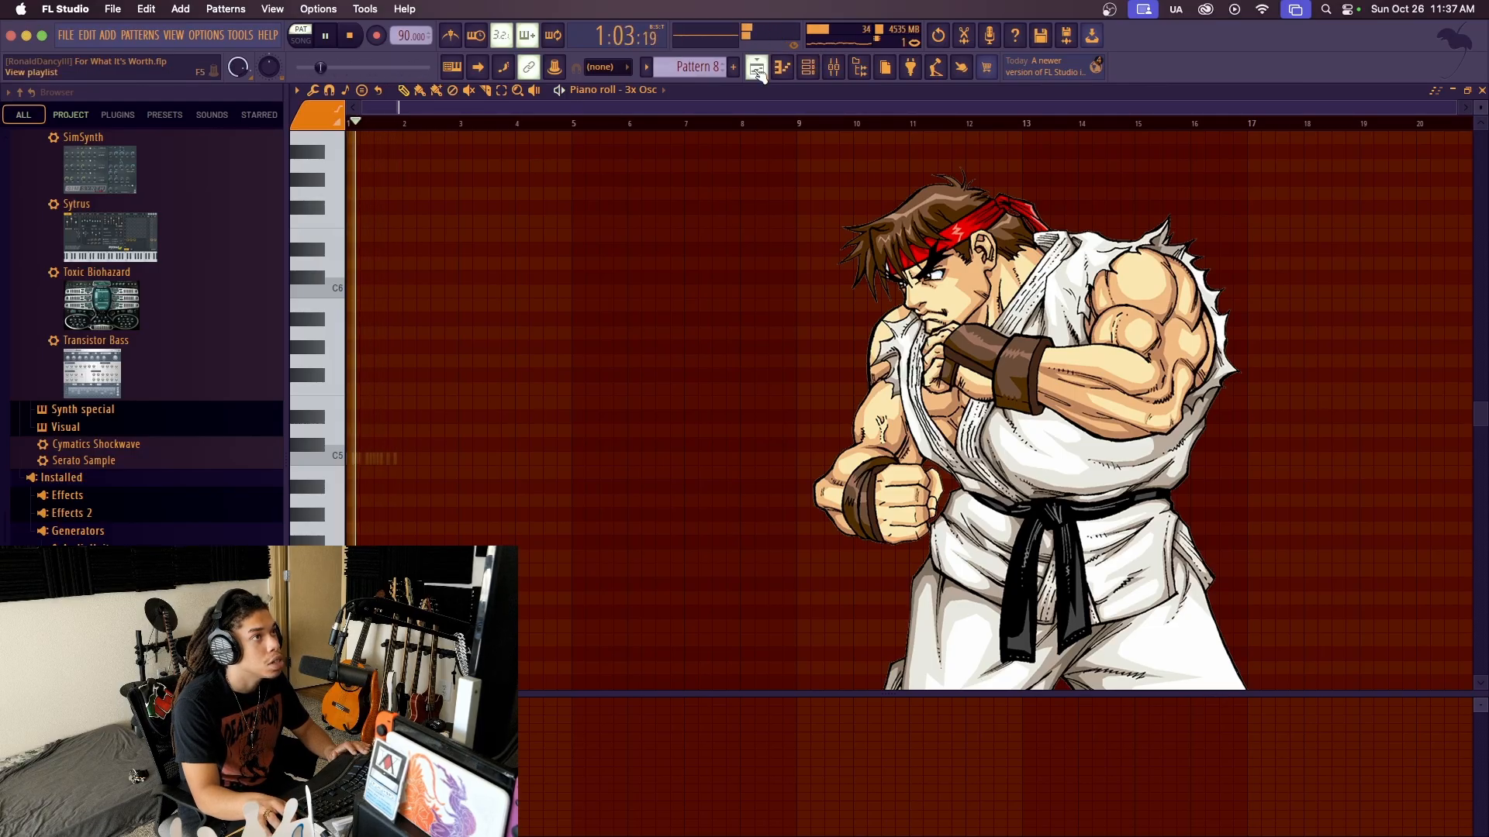
pyautogui.press('space')
# Return to the playlist, open the Pattern 9 clip on Track 5 in the piano roll, and play it
pyautogui.click(757, 68)
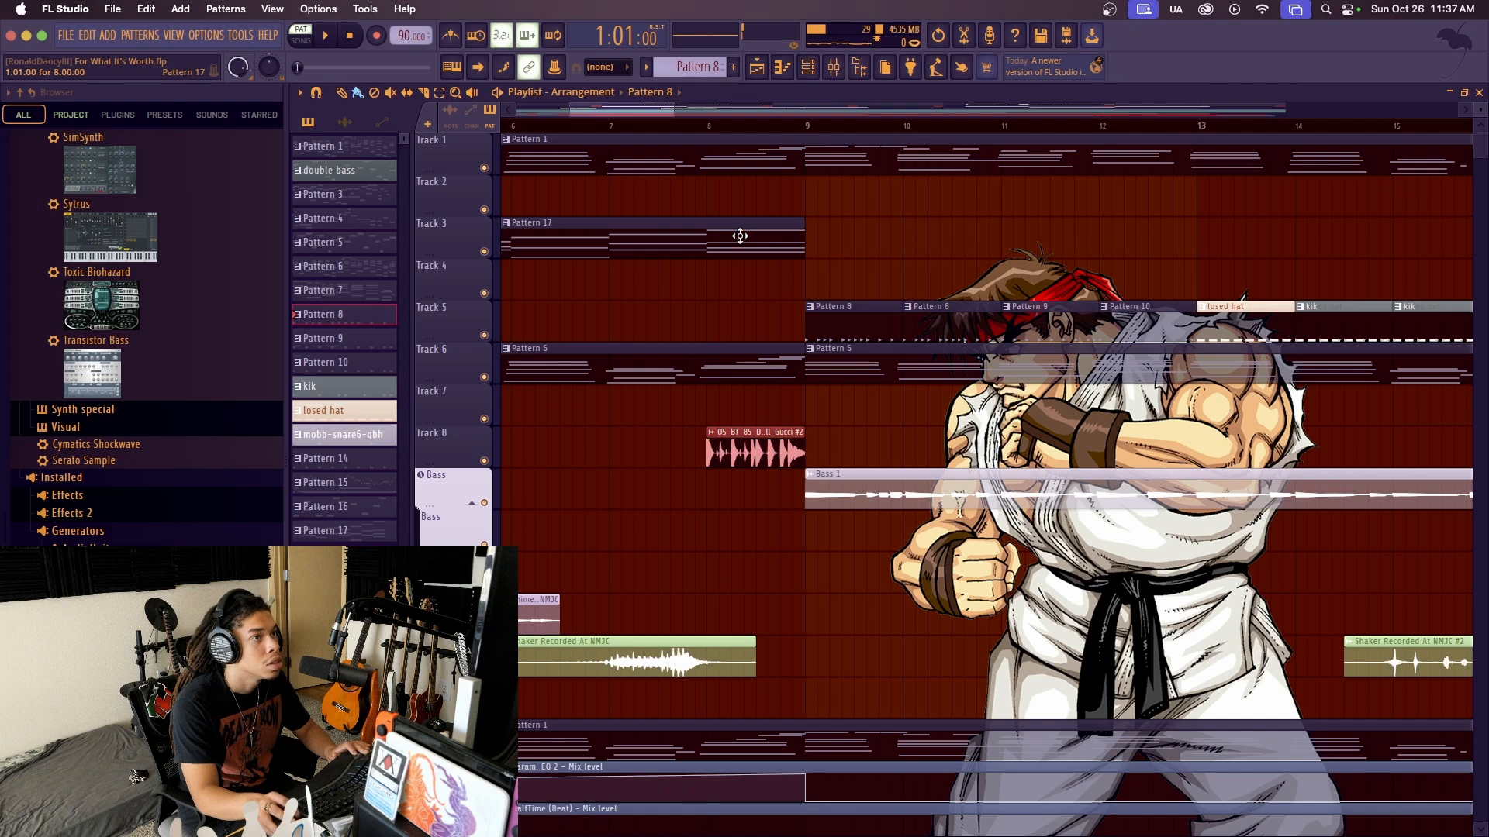
pyautogui.doubleClick(1025, 308)
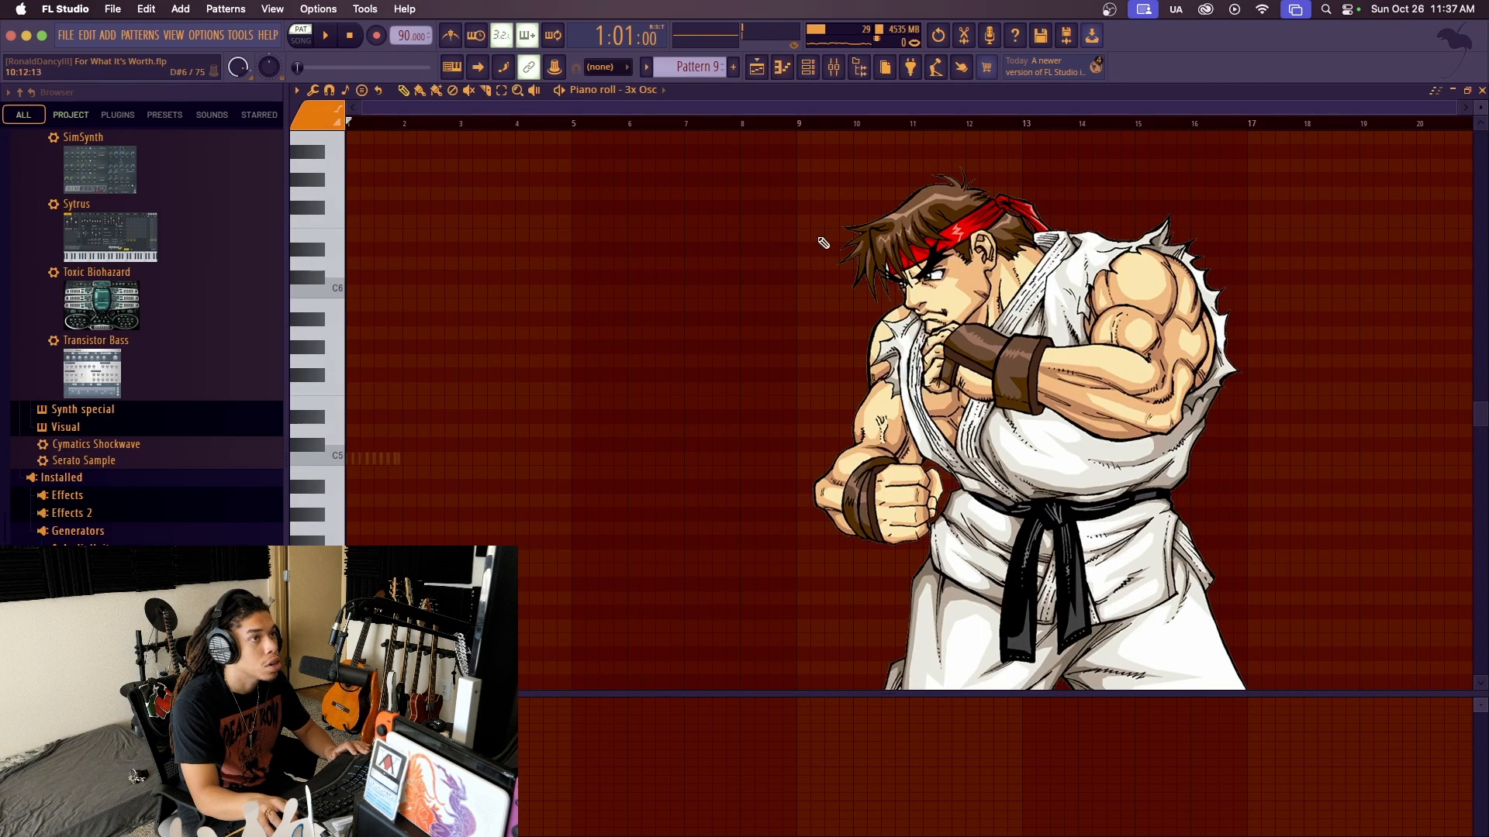
pyautogui.press('space')
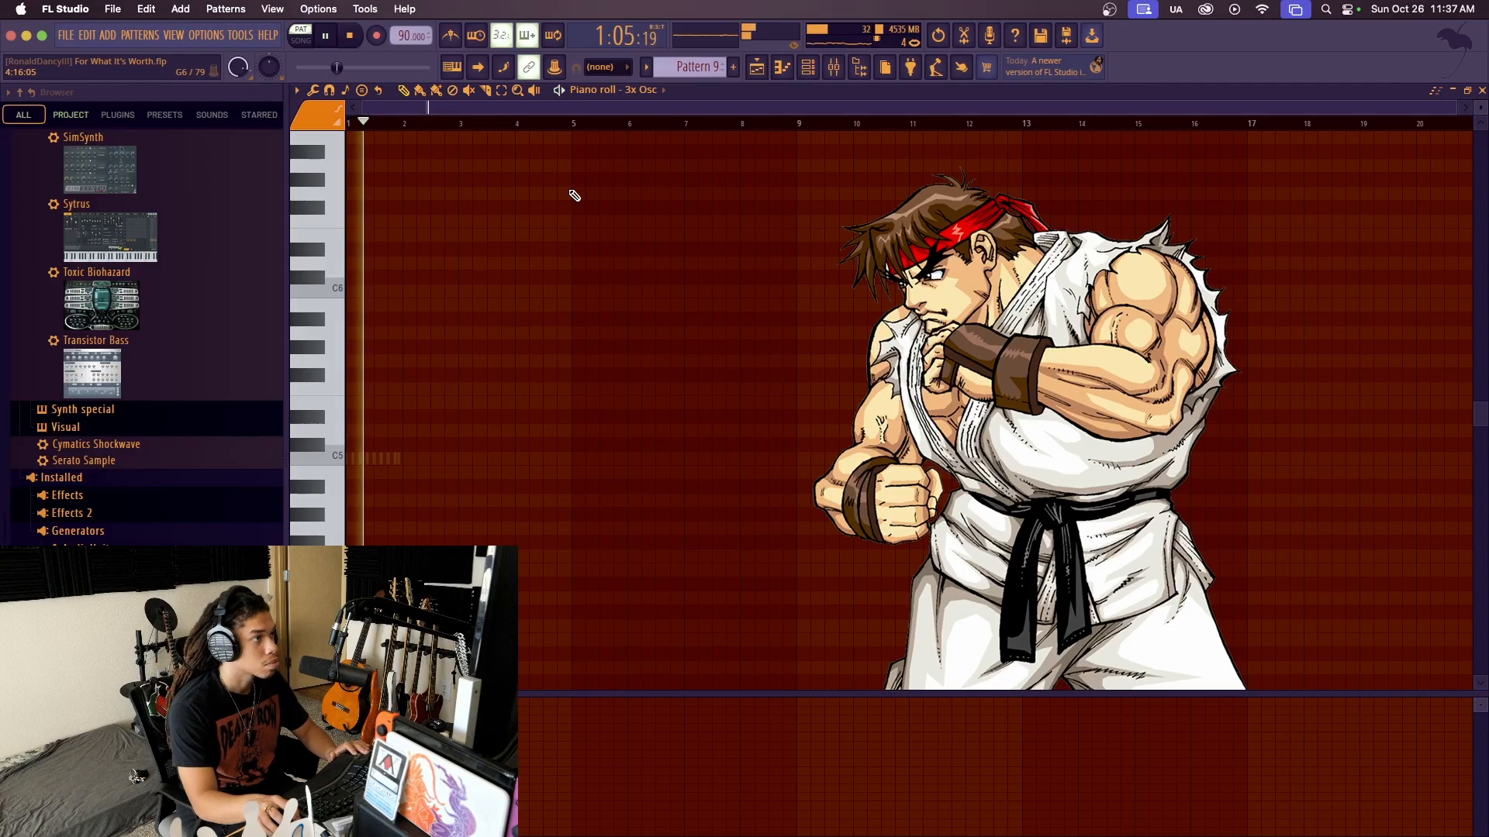
# Stop Pattern 9, then play Pattern 10 and the kik pattern one after the other by themselves
pyautogui.press('space')
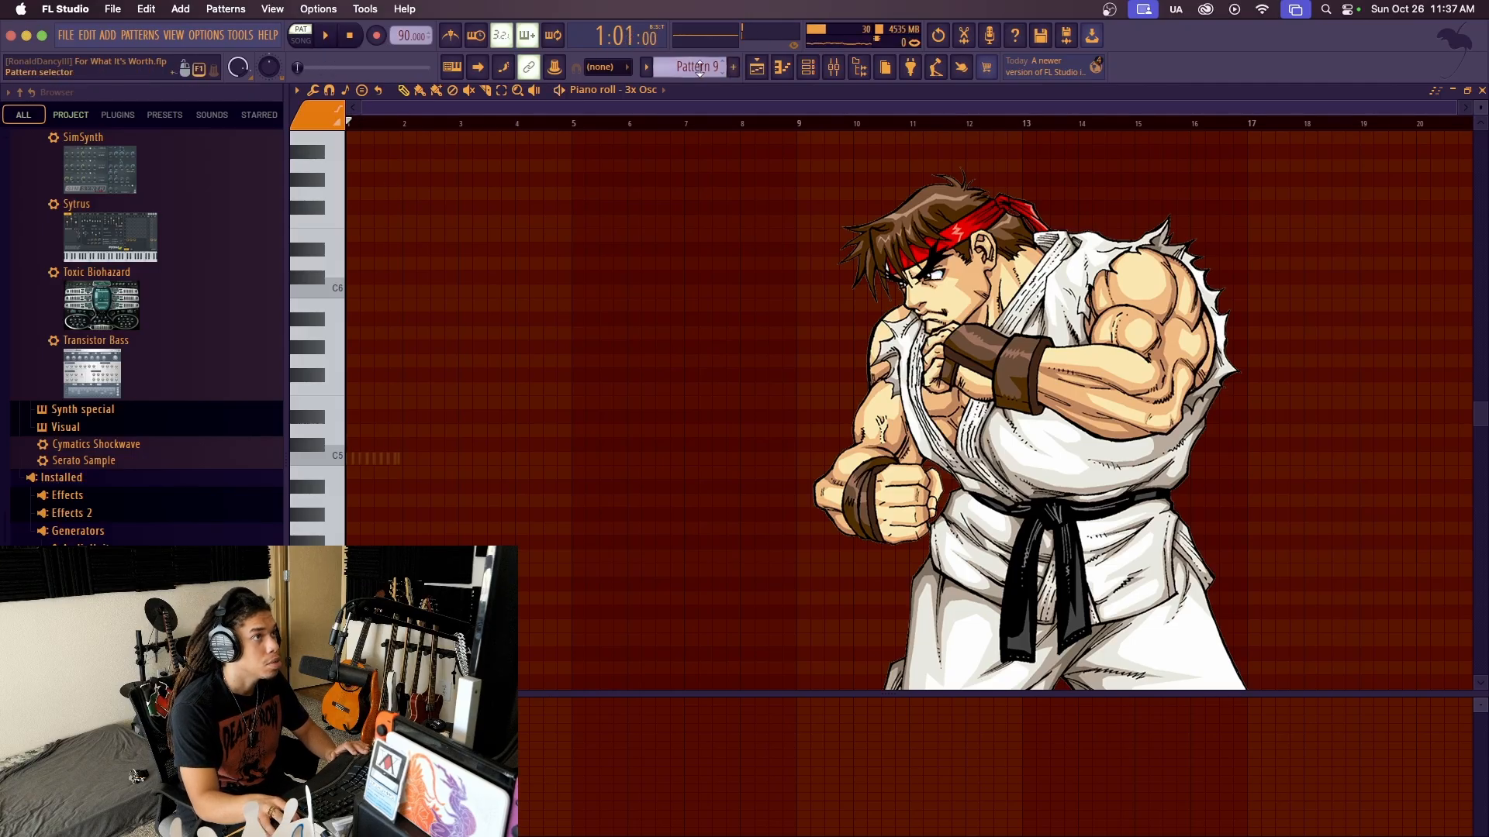
pyautogui.press('space')
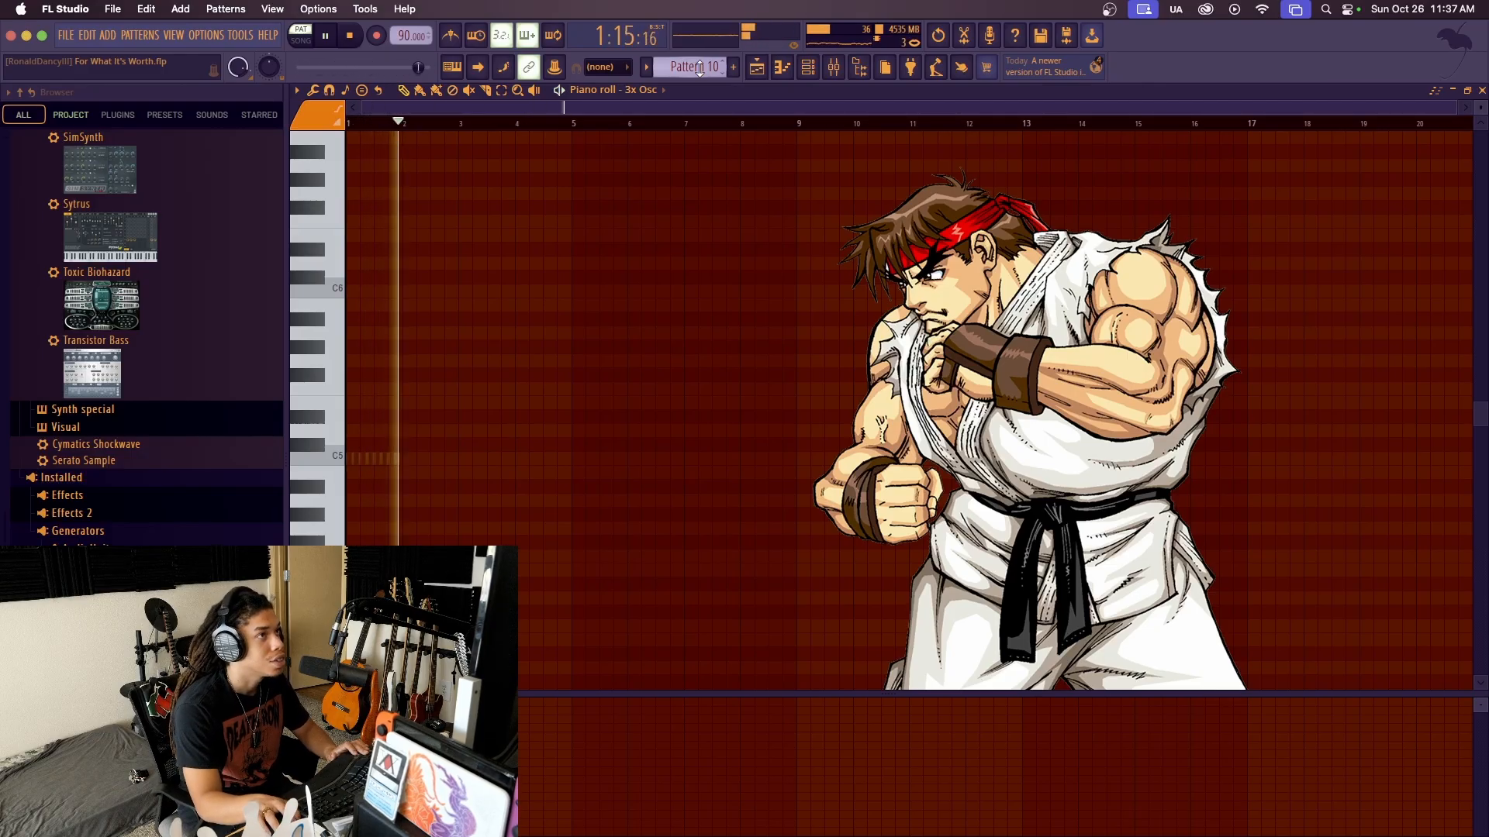
pyautogui.press('space')
pyautogui.press('space')
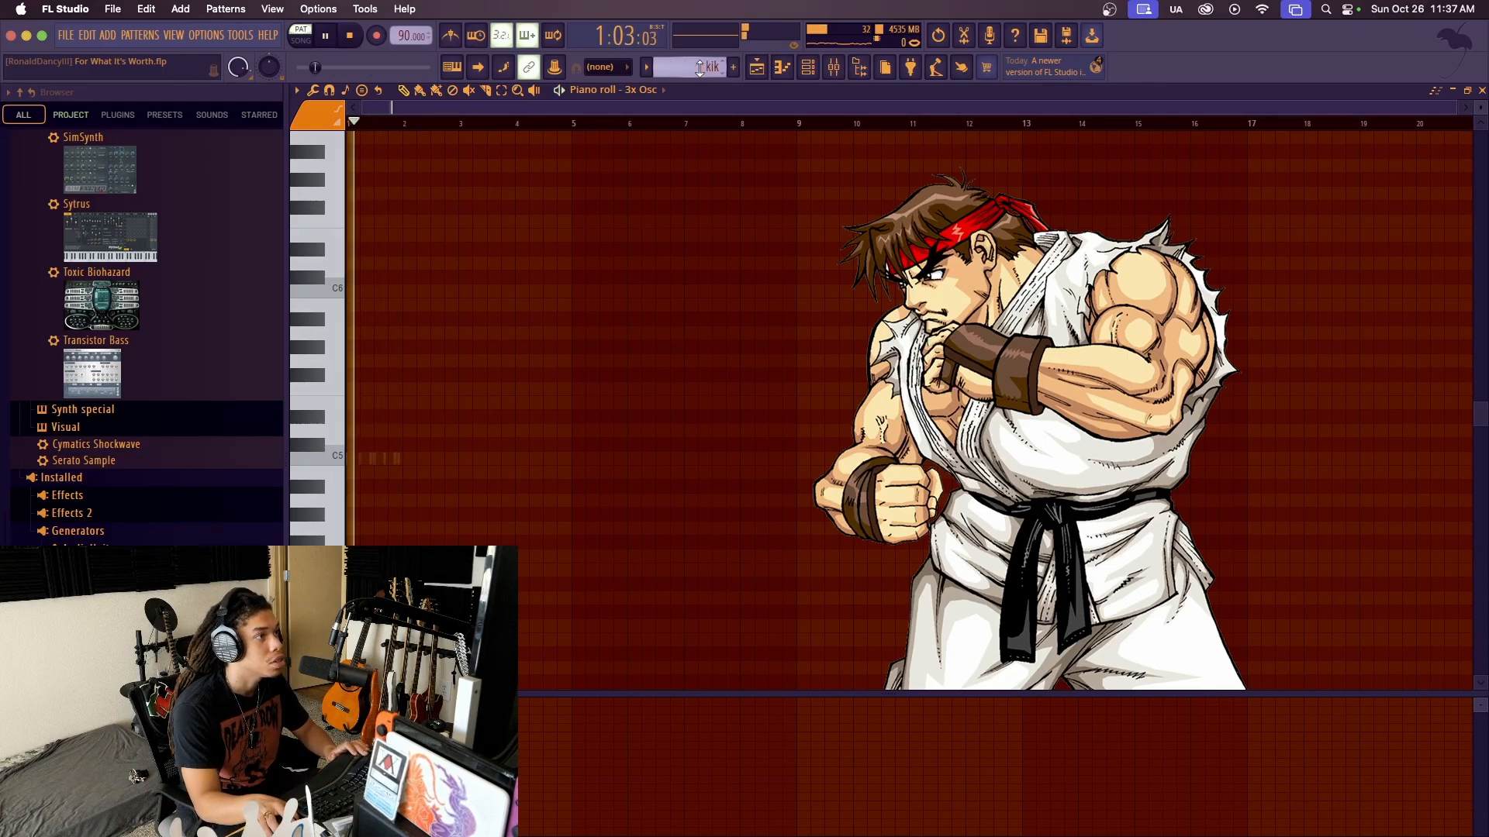
pyautogui.press('space')
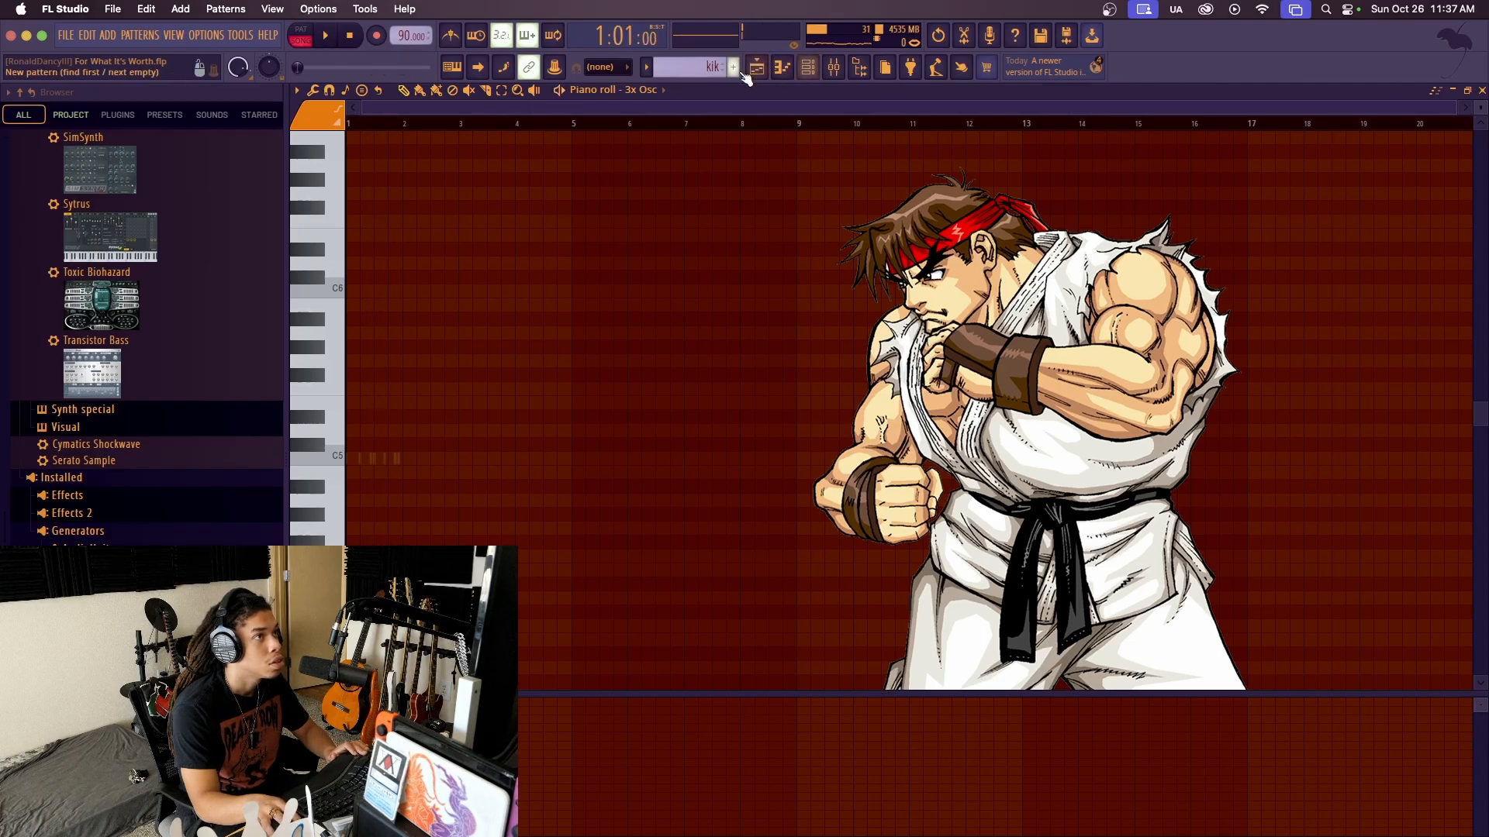
# Return to the playlist in song mode and place the playhead at bar 9
pyautogui.click(832, 68)
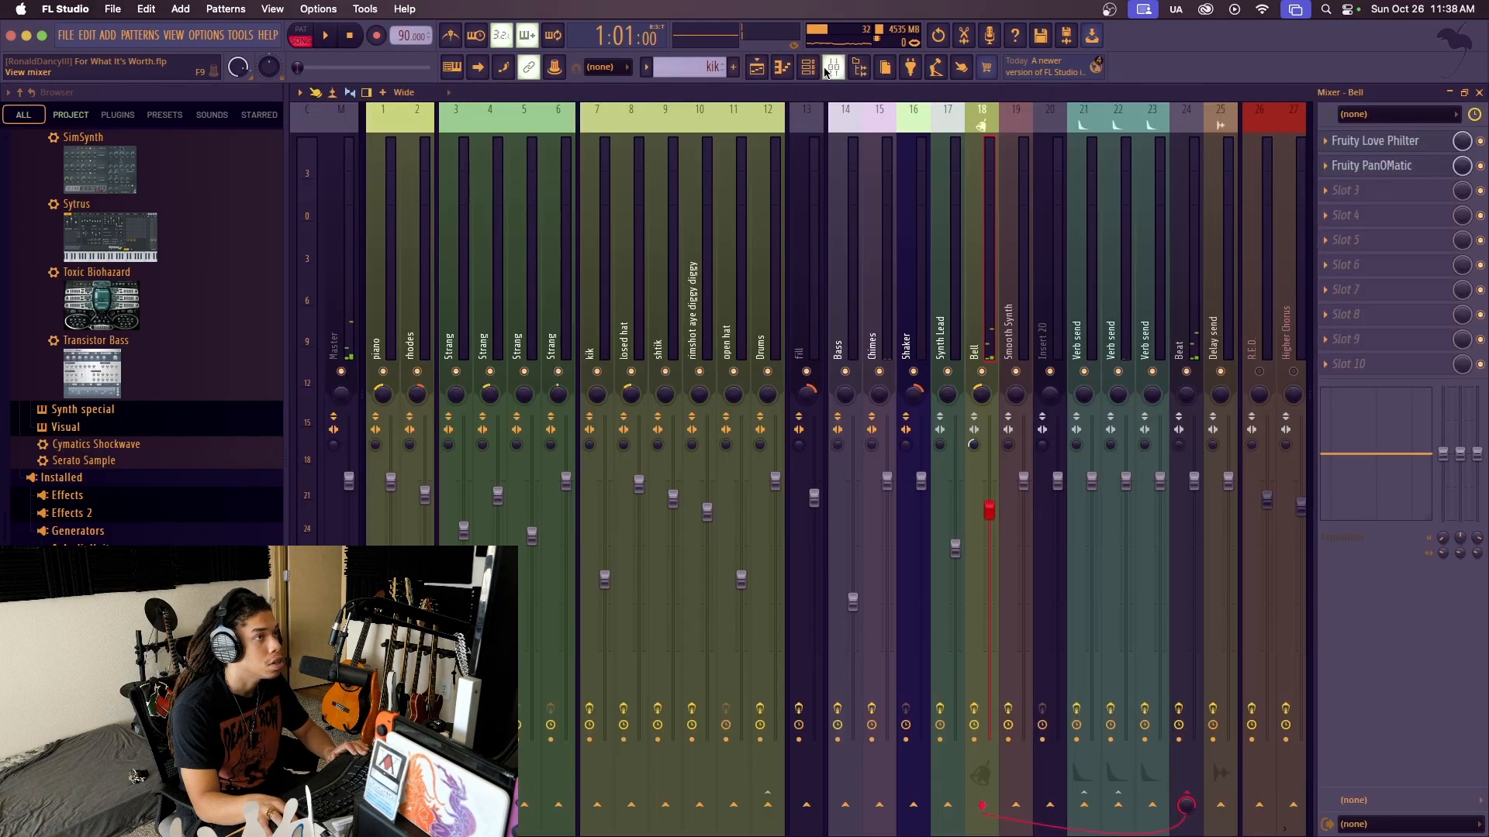
pyautogui.click(763, 69)
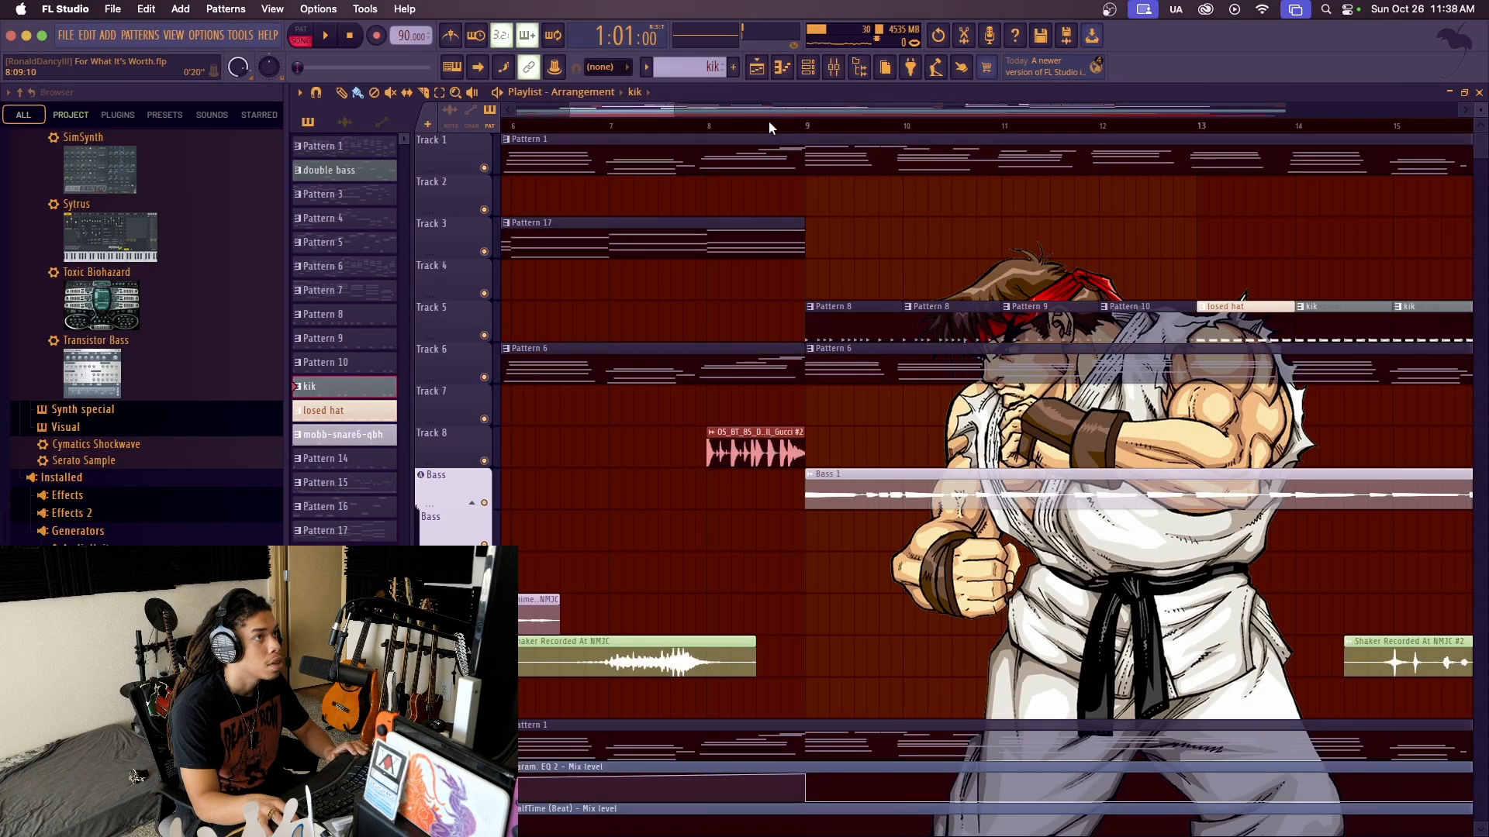
pyautogui.scroll(-3, 769, 120)
pyautogui.moveTo(805, 128); pyautogui.dragTo(800, 132)
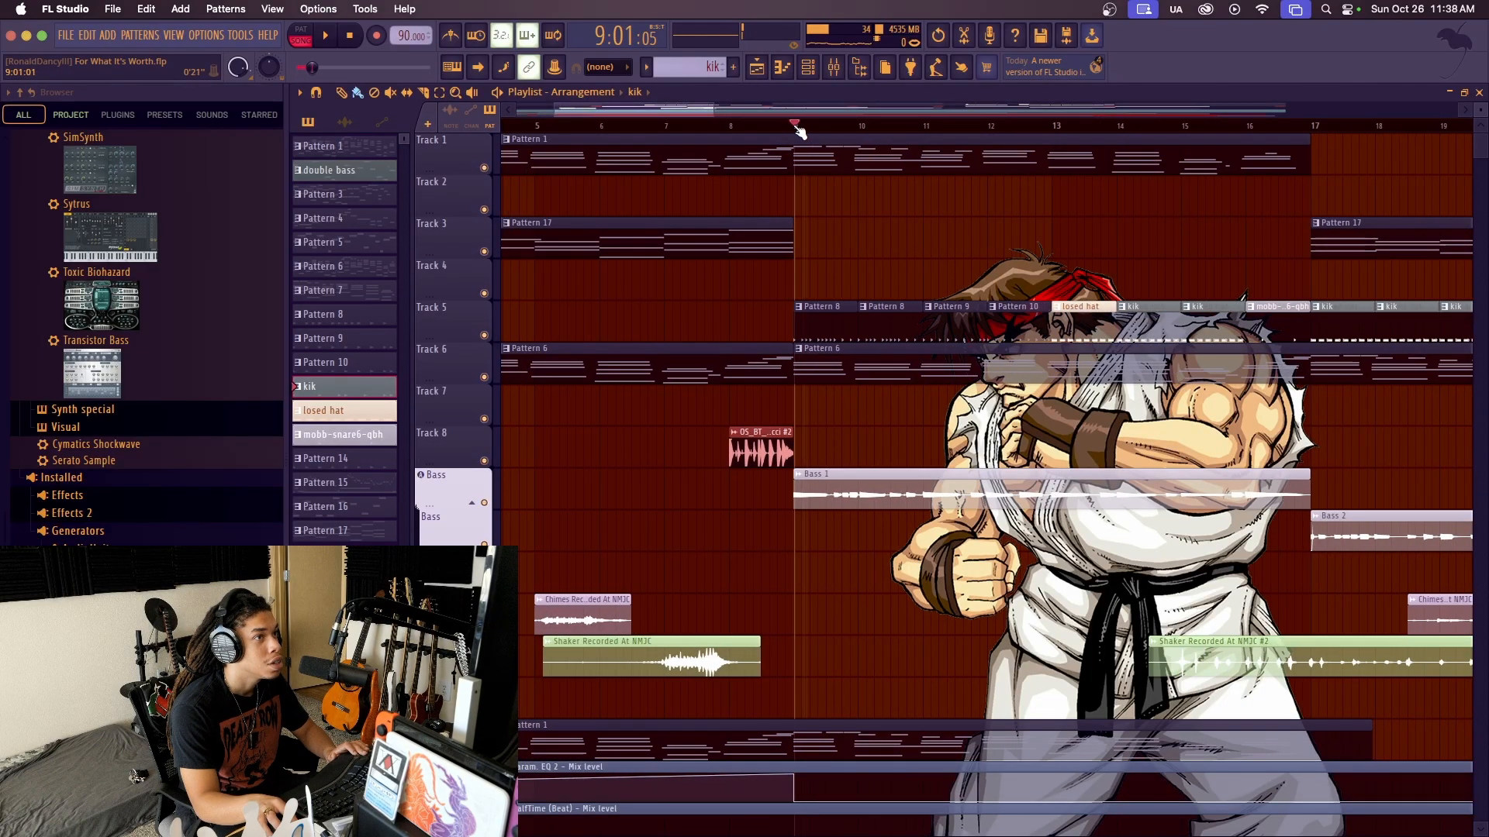
# Review the channel rack's list of channels and the kik pattern's steps, then close the rack
pyautogui.click(809, 70)
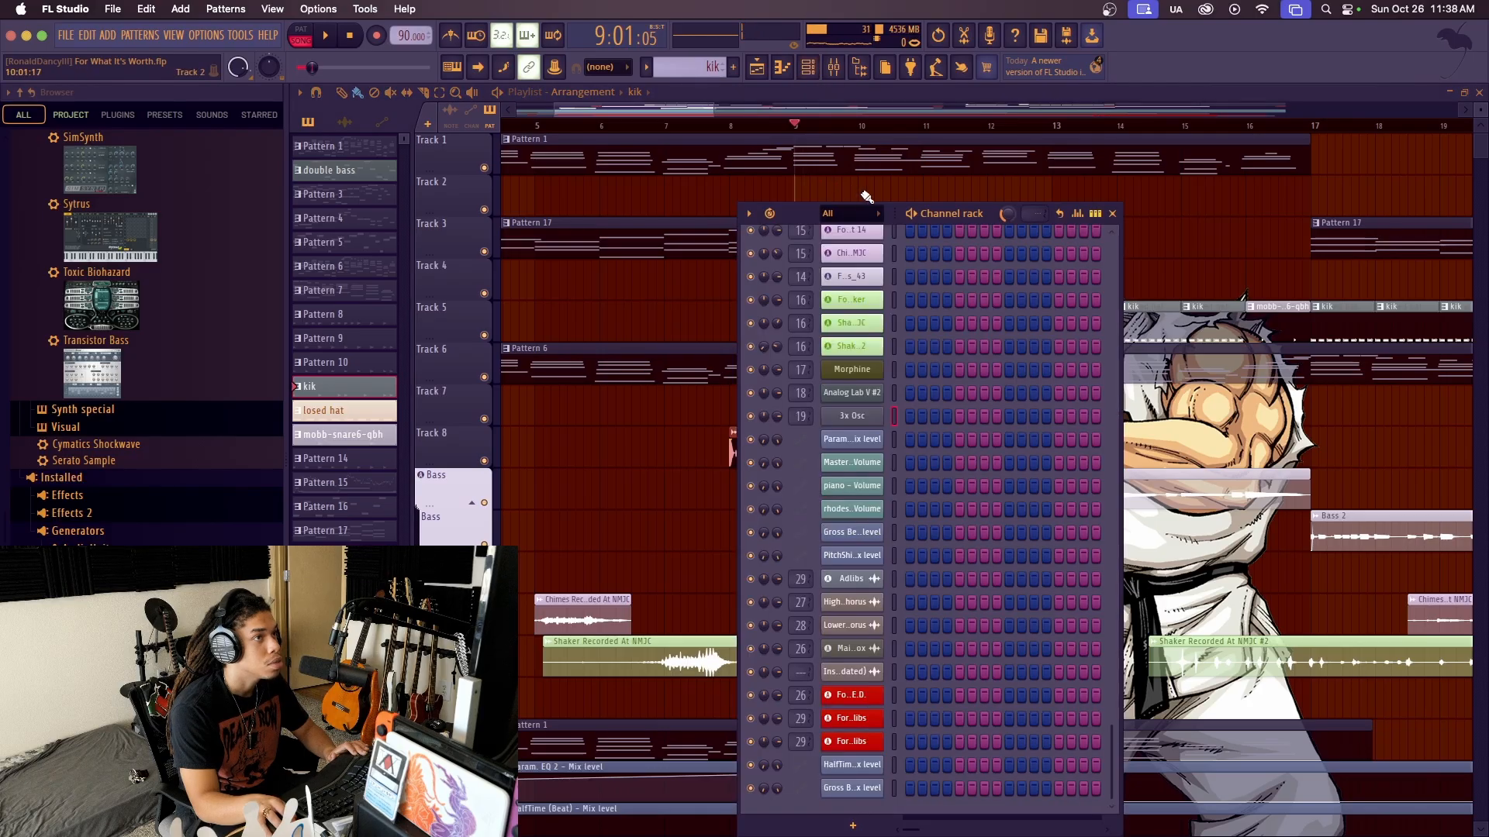
pyautogui.scroll(-1, 864, 221)
pyautogui.scroll(1, 861, 219)
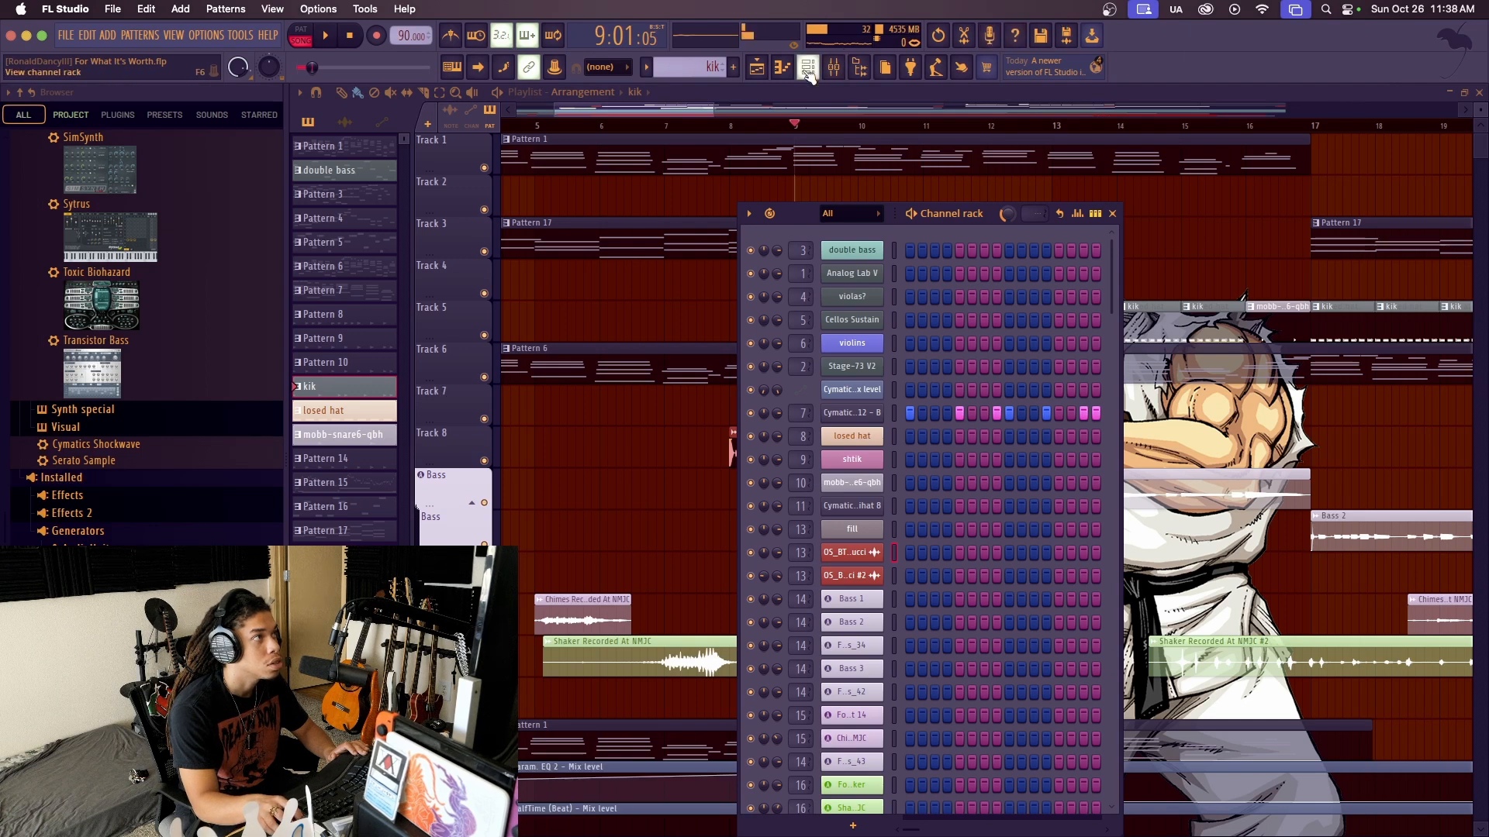
pyautogui.click(1113, 214)
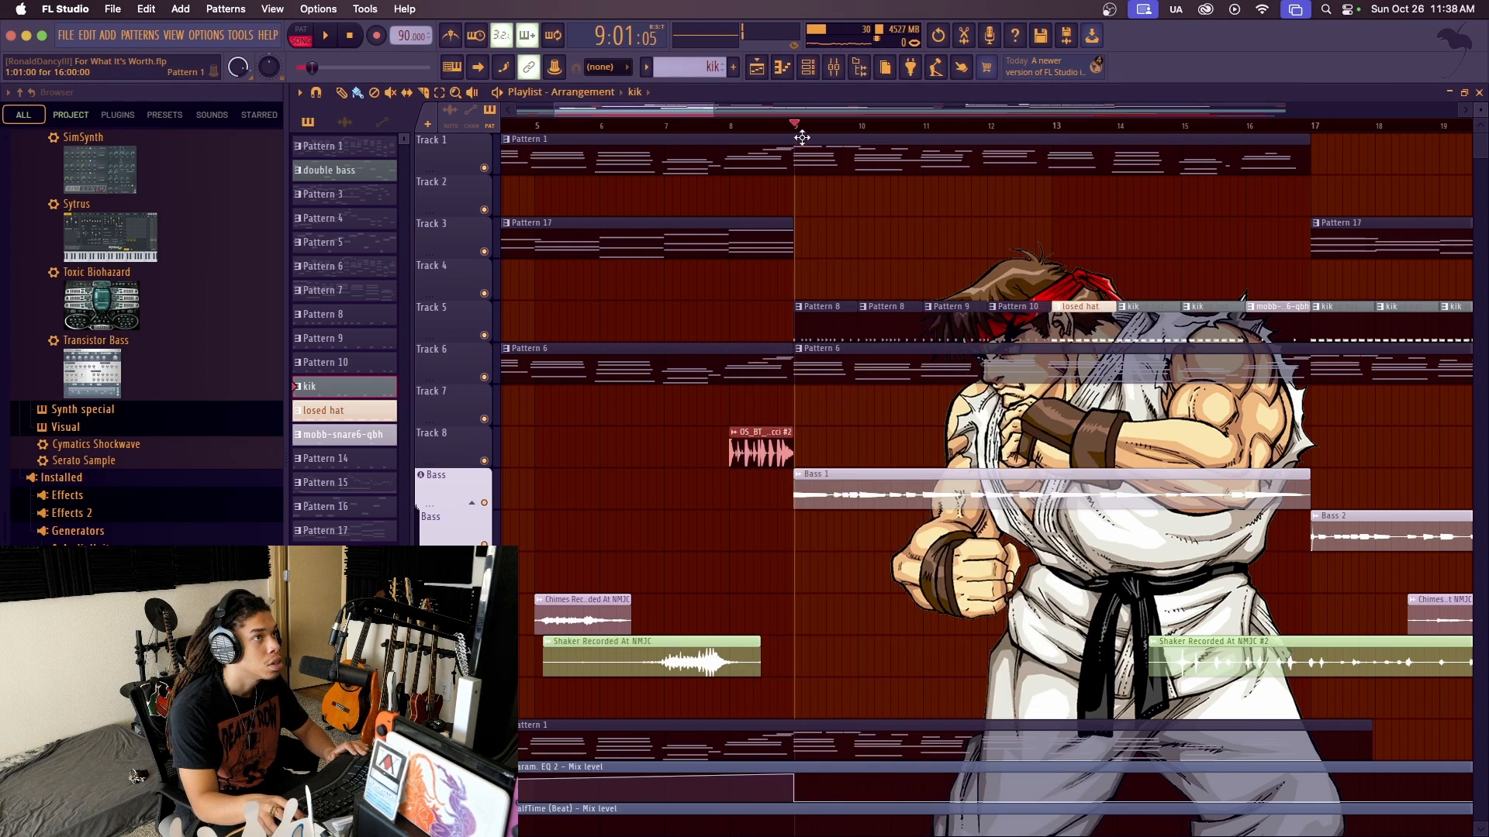
# Solo the Bass mixer track and play the Bass 1 recording from bar 9 to about bar 17
pyautogui.scroll(-2, 829, 407)
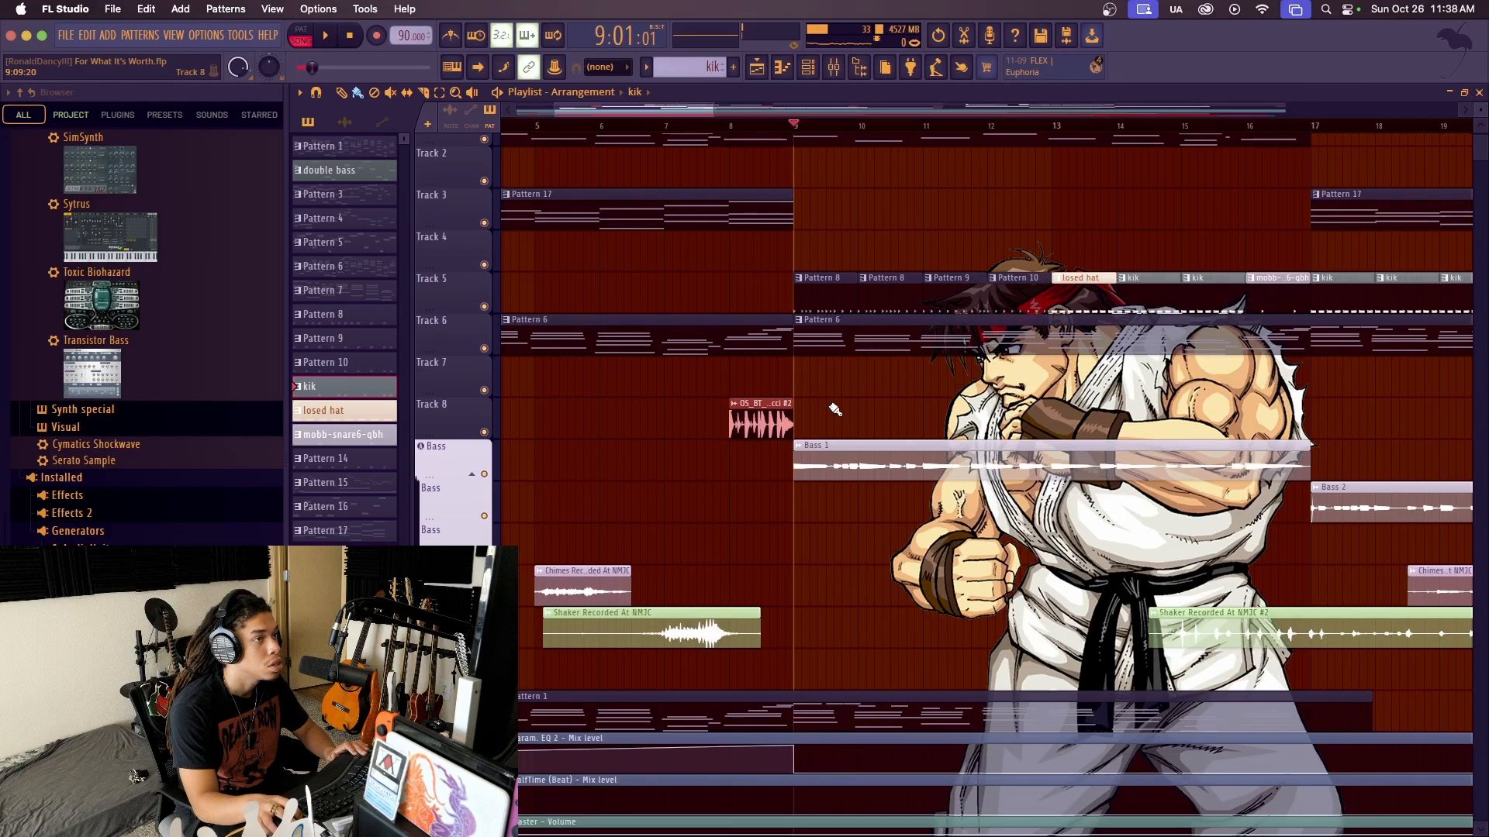
pyautogui.doubleClick(830, 404)
pyautogui.press('F9')
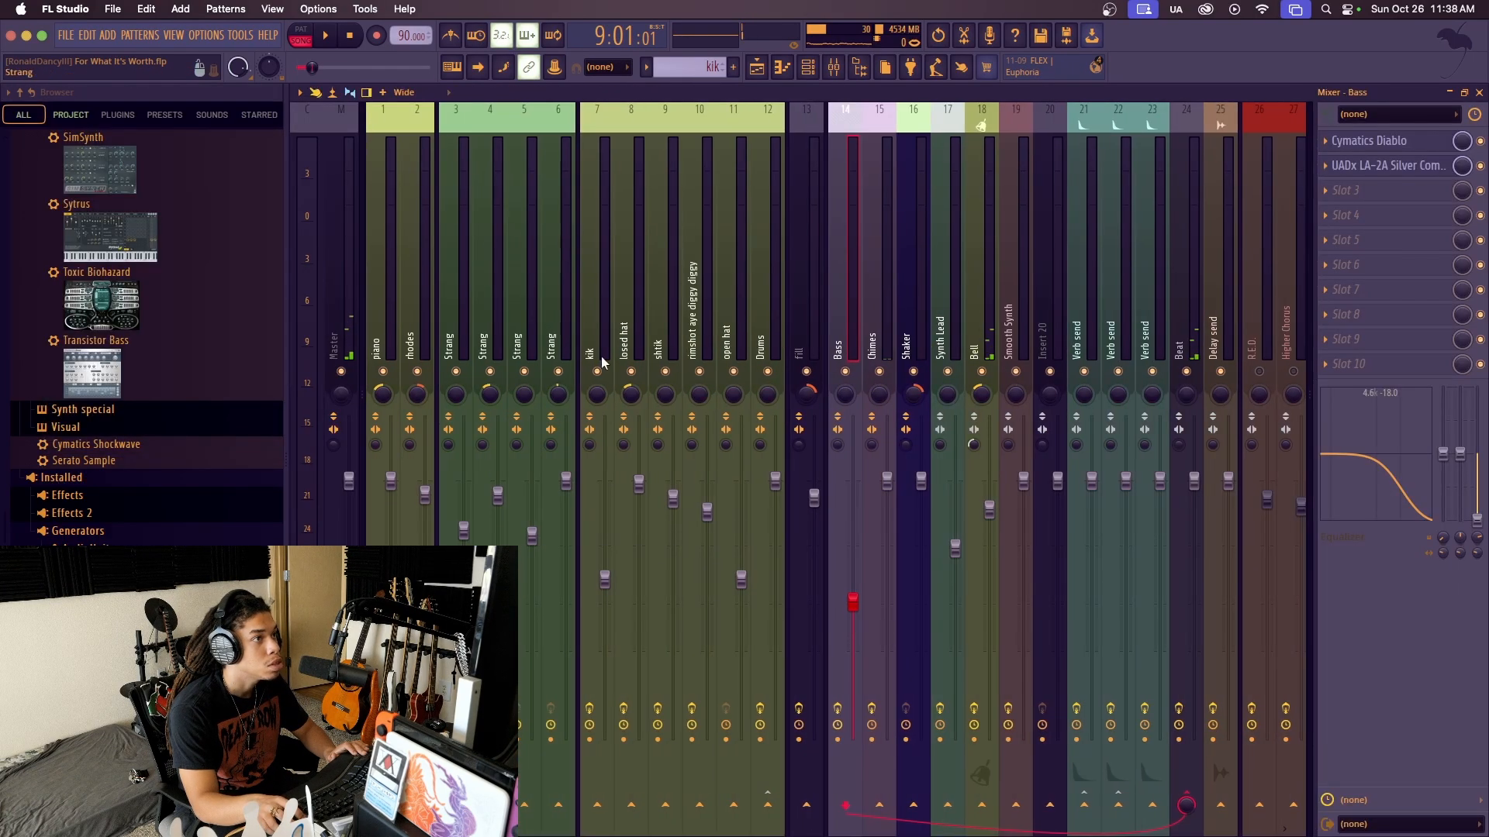
pyautogui.rightClick(848, 373)
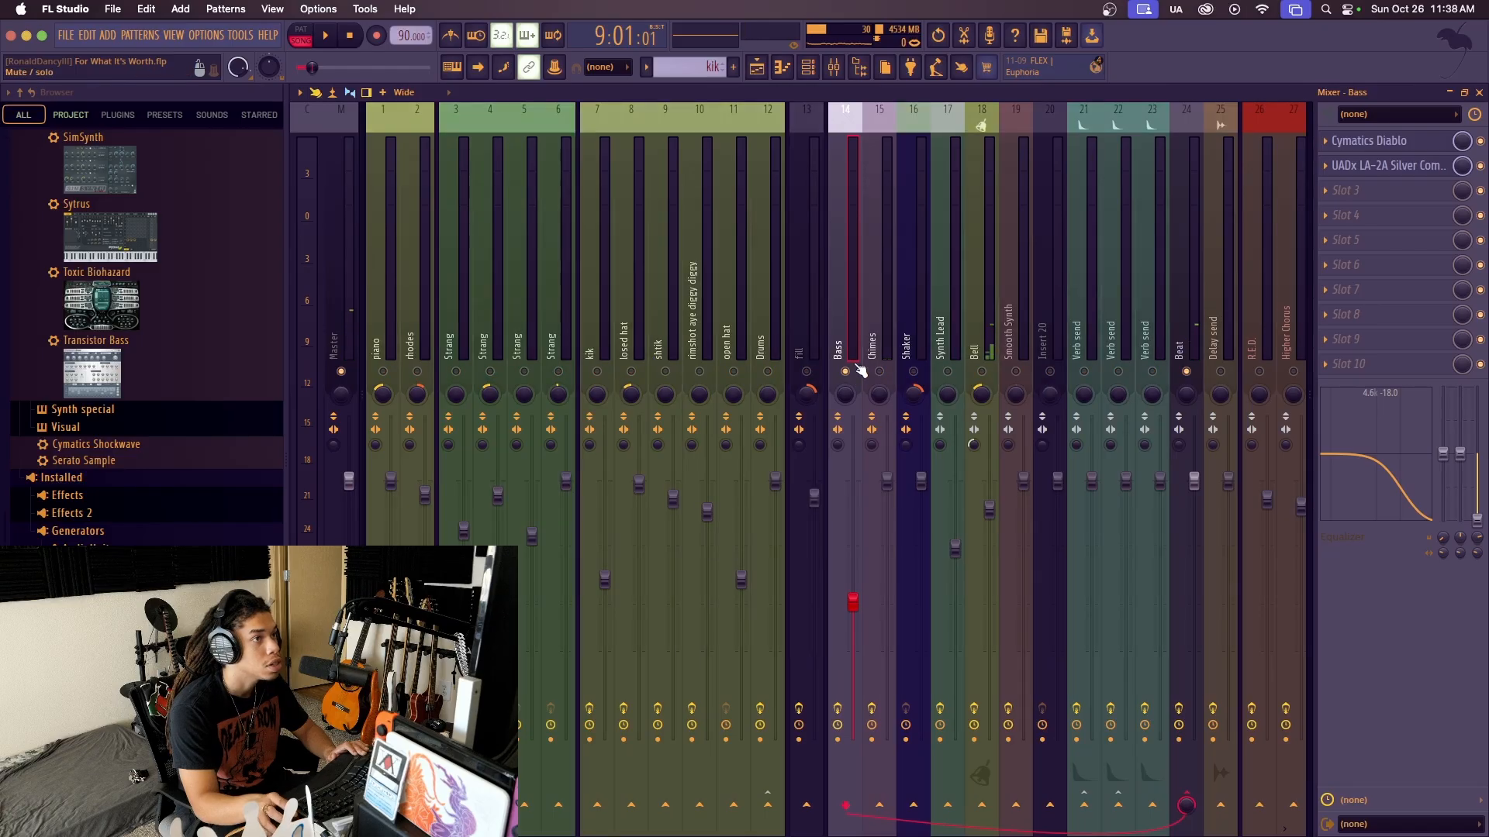
pyautogui.press('space')
pyautogui.click(753, 68)
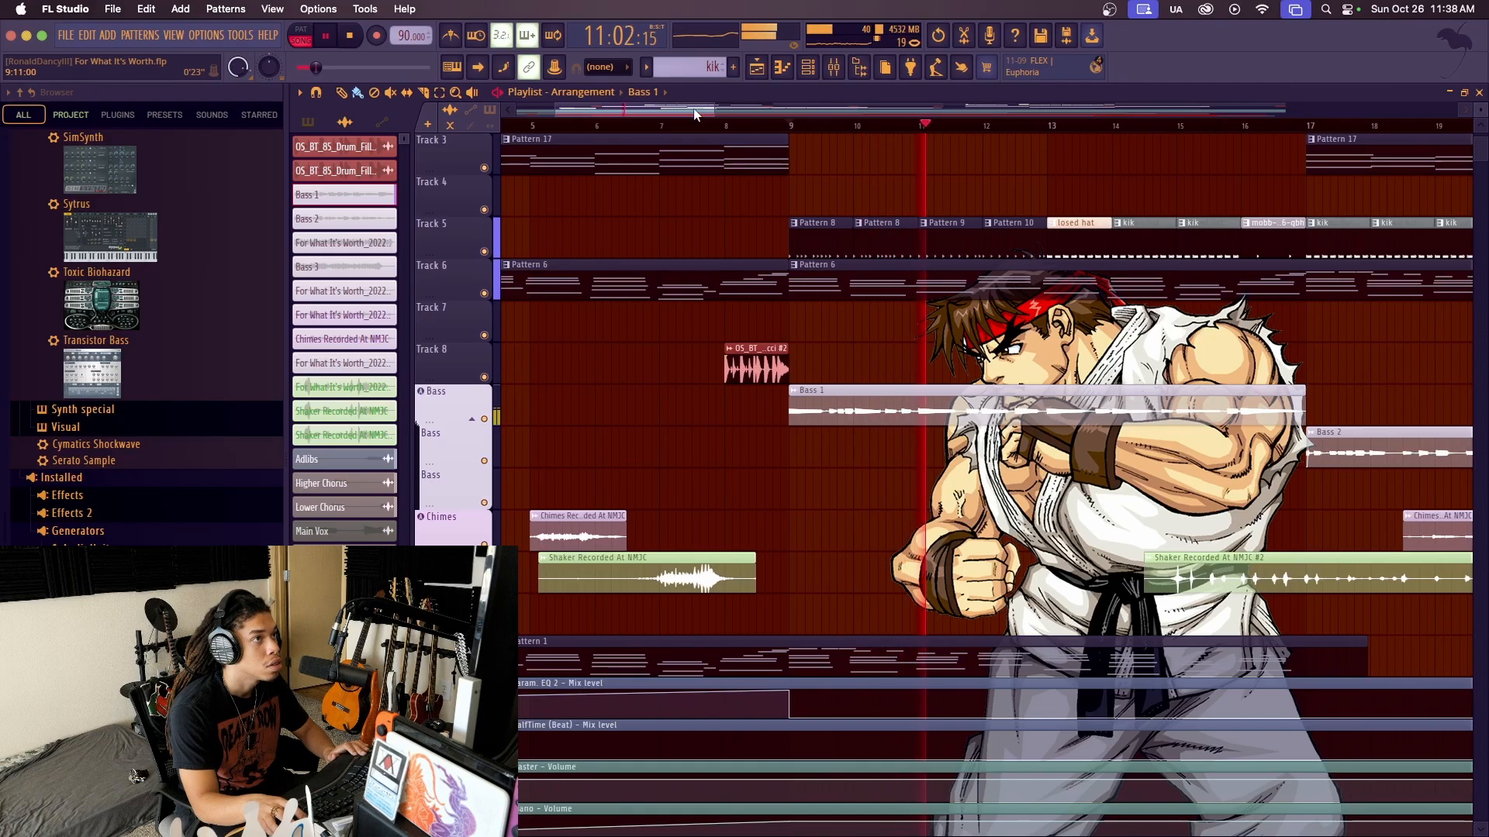
pyautogui.moveTo(685, 110); pyautogui.dragTo(718, 110)
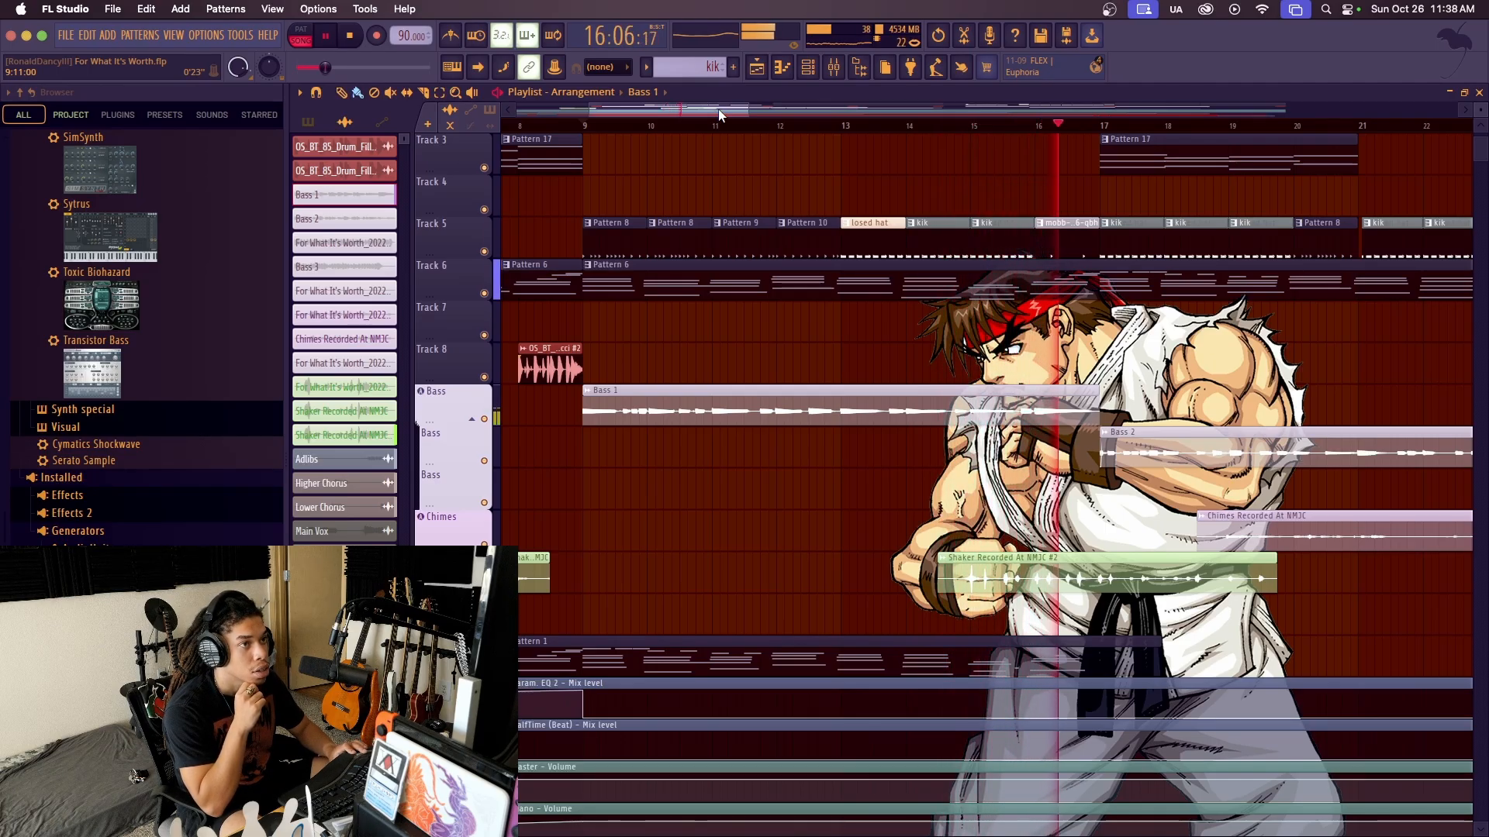
pyautogui.press('space')
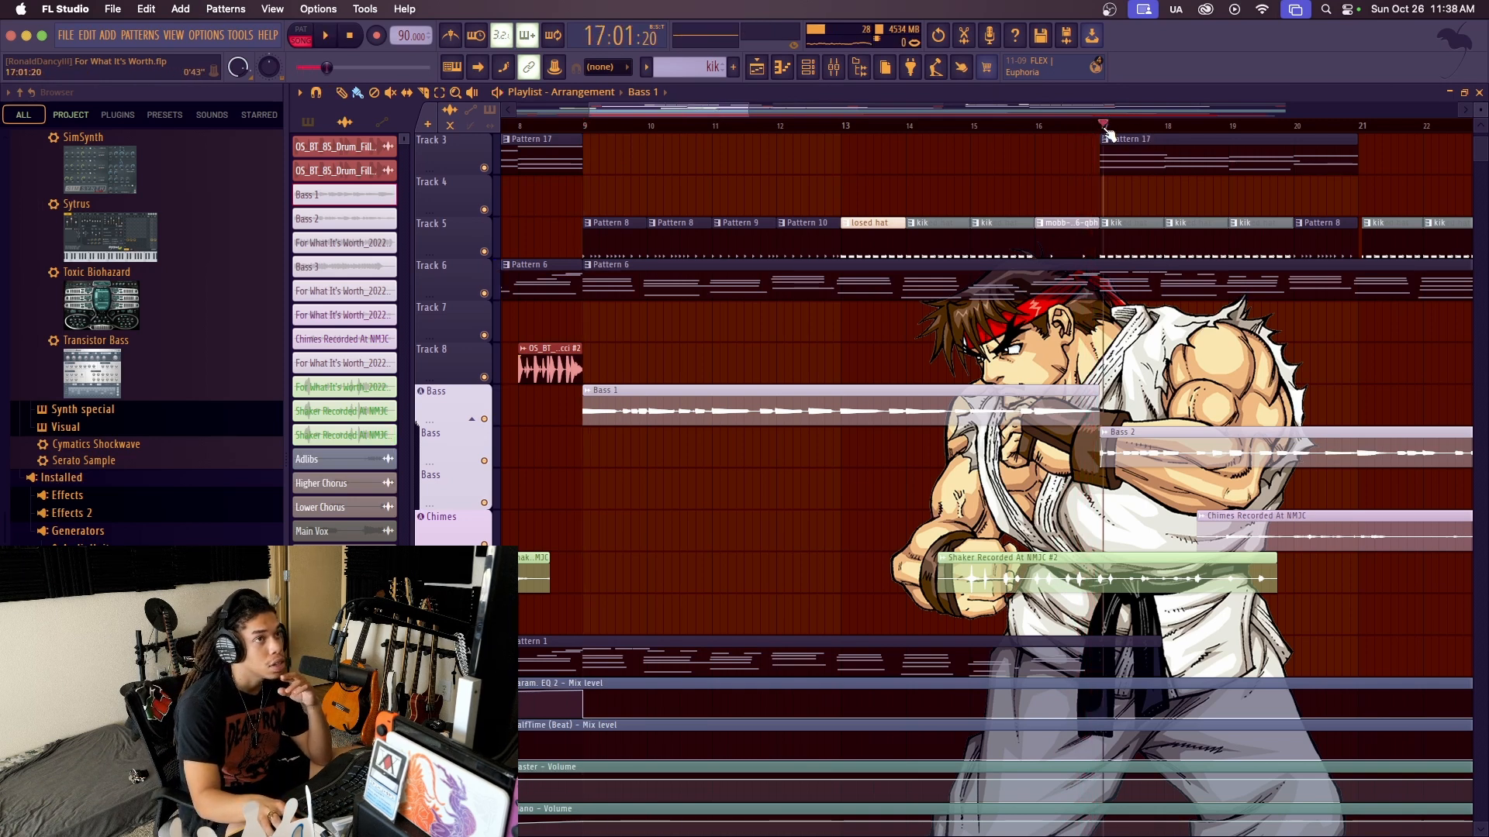
# Look over the Bass clips across the arrangement as far as Bass 3, and return to bar 17
pyautogui.scroll(-5, 1104, 133)
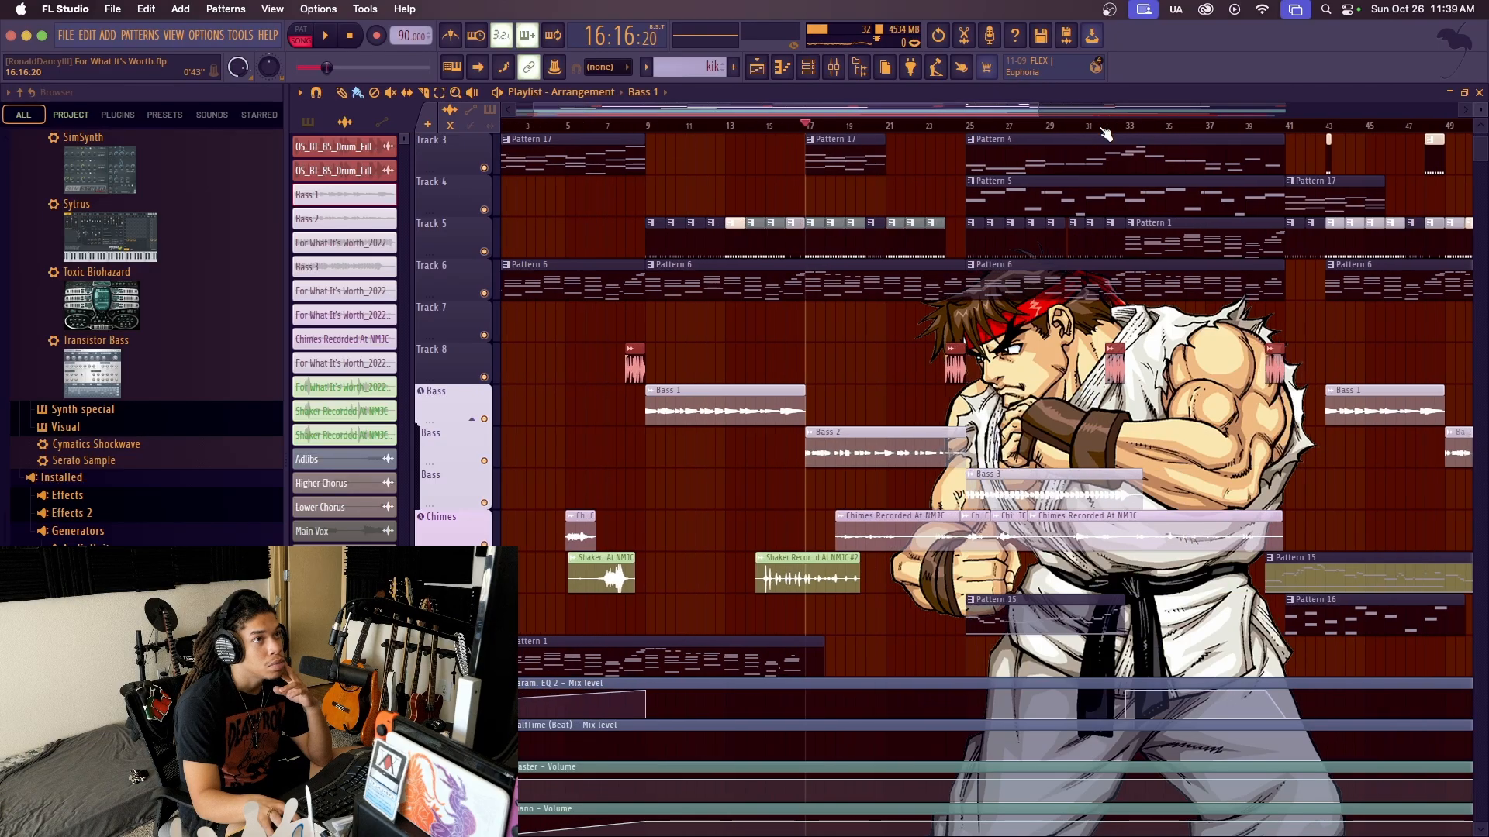
pyautogui.scroll(7, 1104, 134)
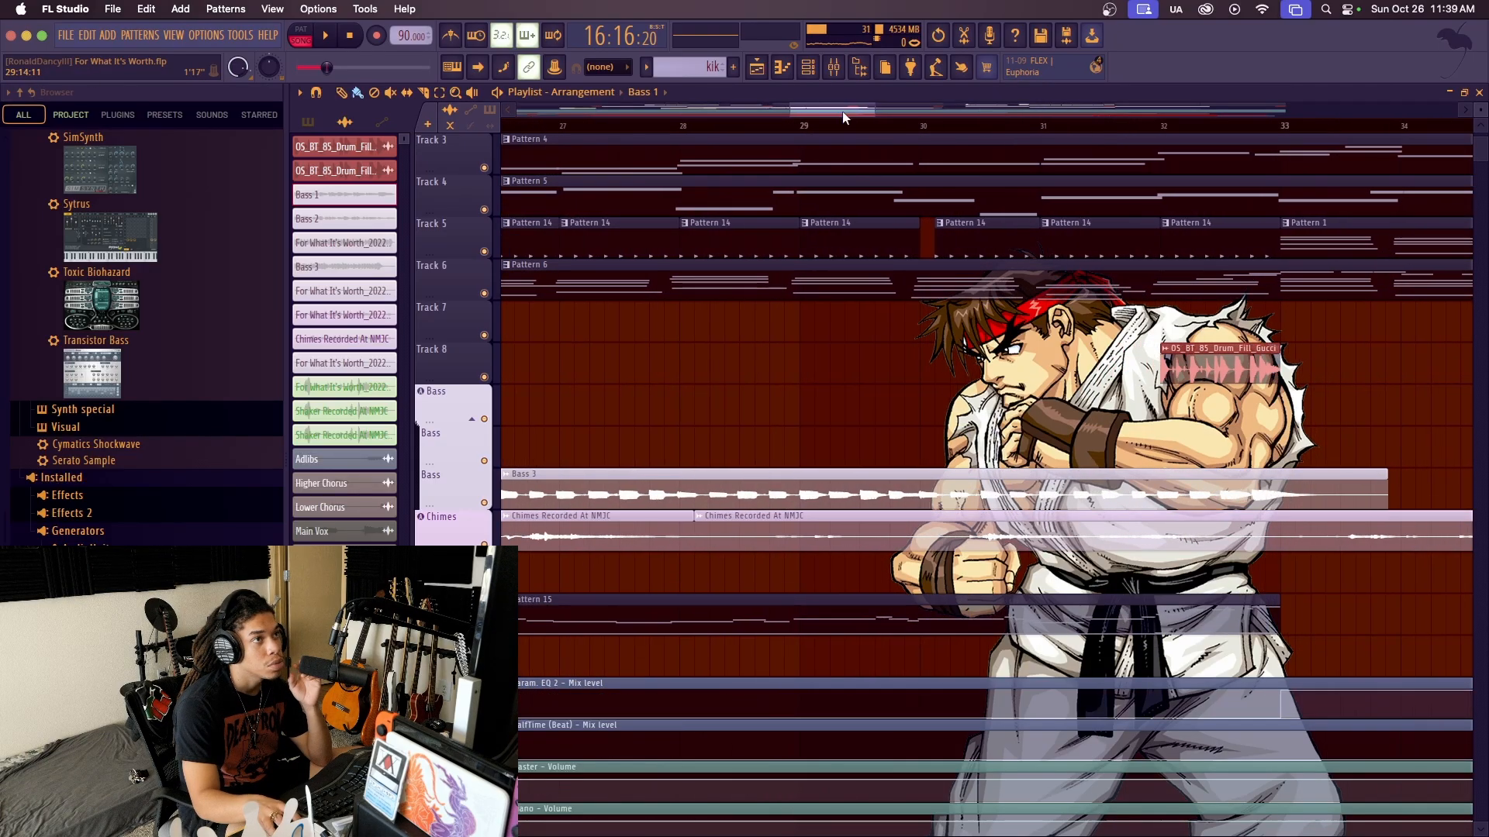
pyautogui.moveTo(842, 110); pyautogui.dragTo(705, 114)
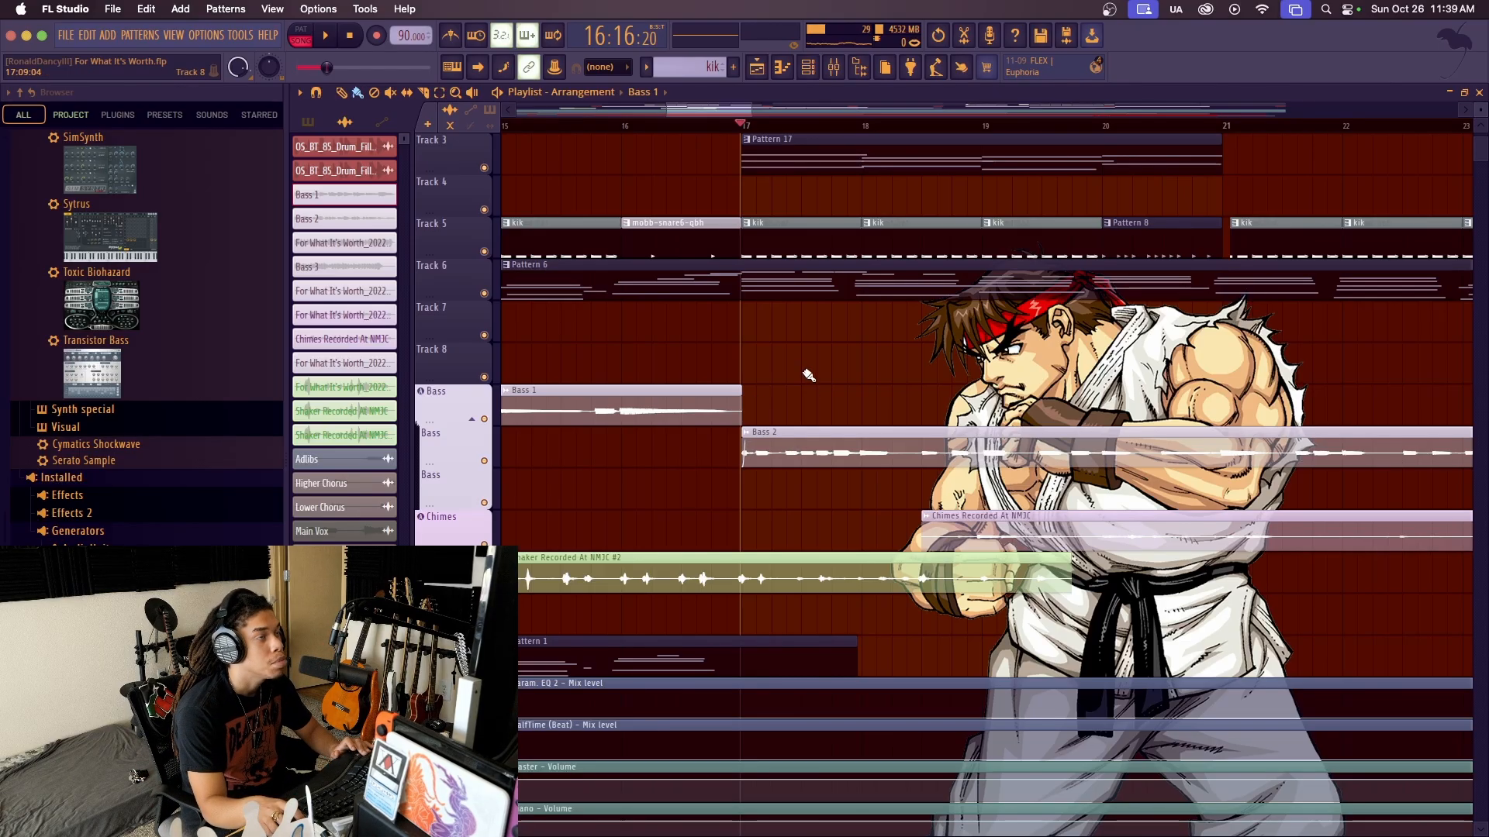
# Play the soloed Bass 2 recording from bar 17 into bar 24, following it across the playlist, and stop
pyautogui.press('space')
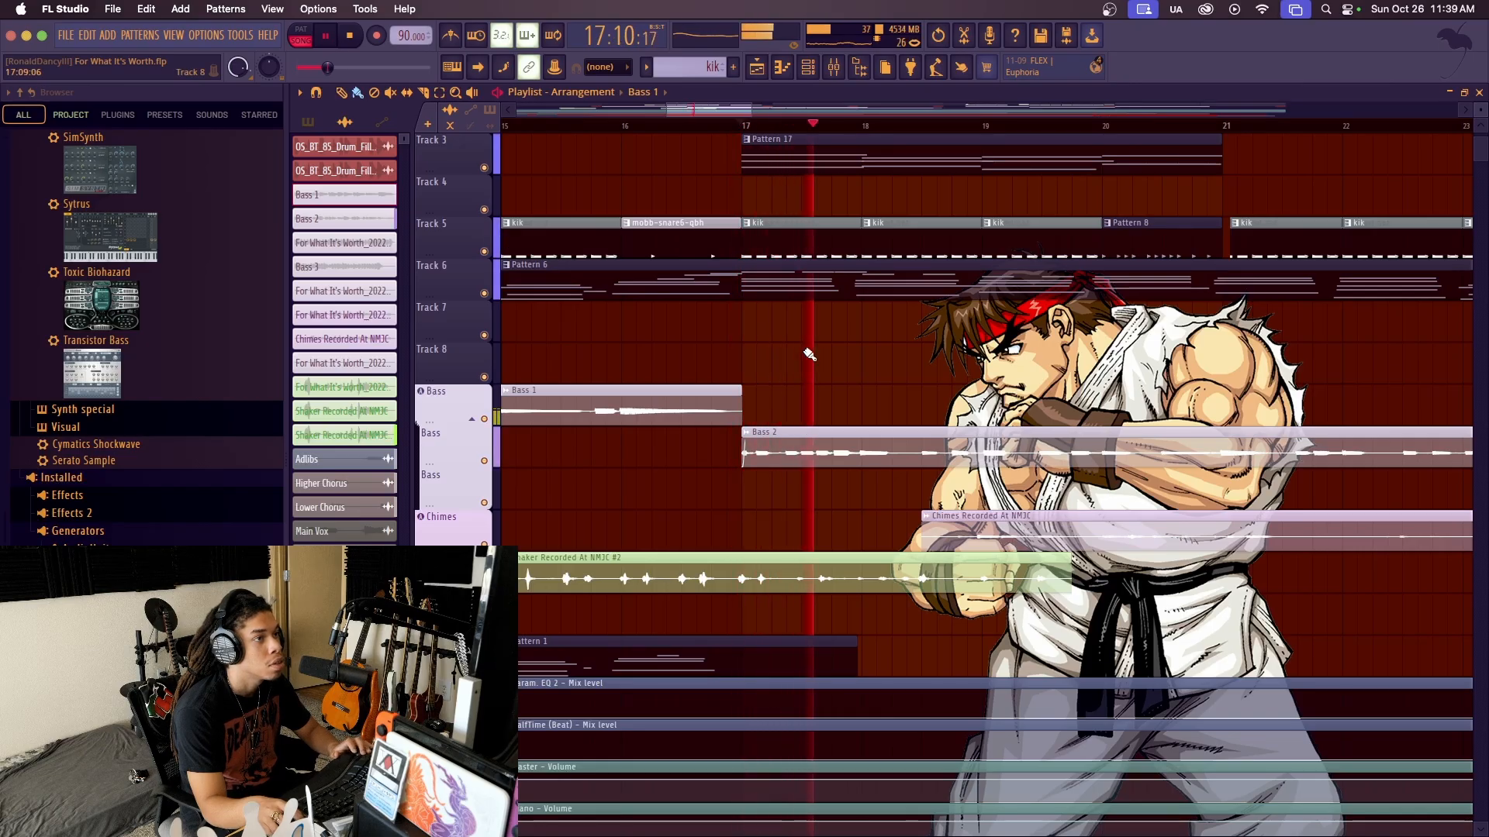
pyautogui.moveTo(732, 112); pyautogui.dragTo(760, 114)
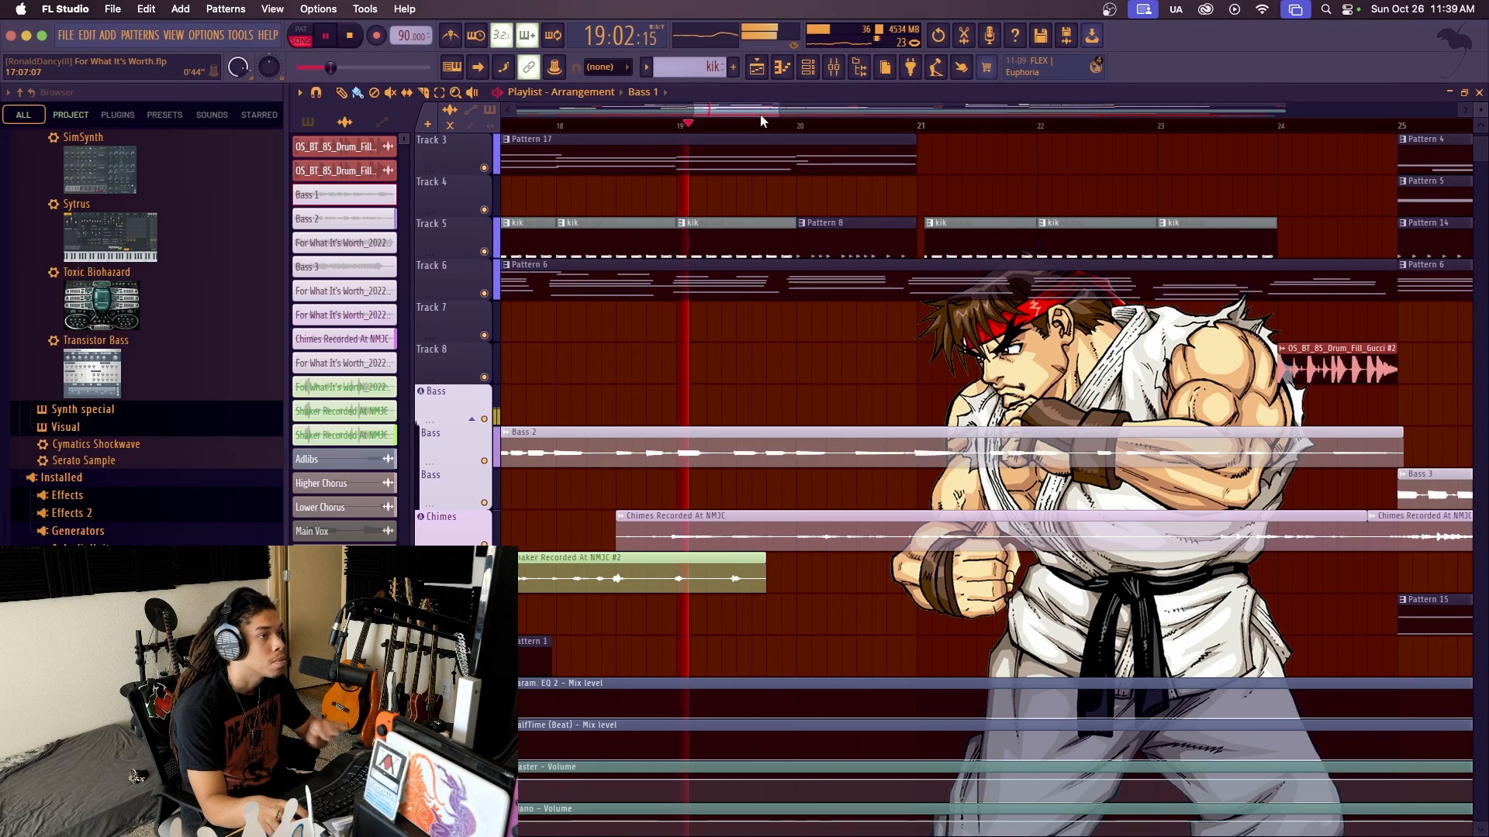
pyautogui.moveTo(760, 114); pyautogui.dragTo(769, 116)
pyautogui.scroll(-1, 769, 124)
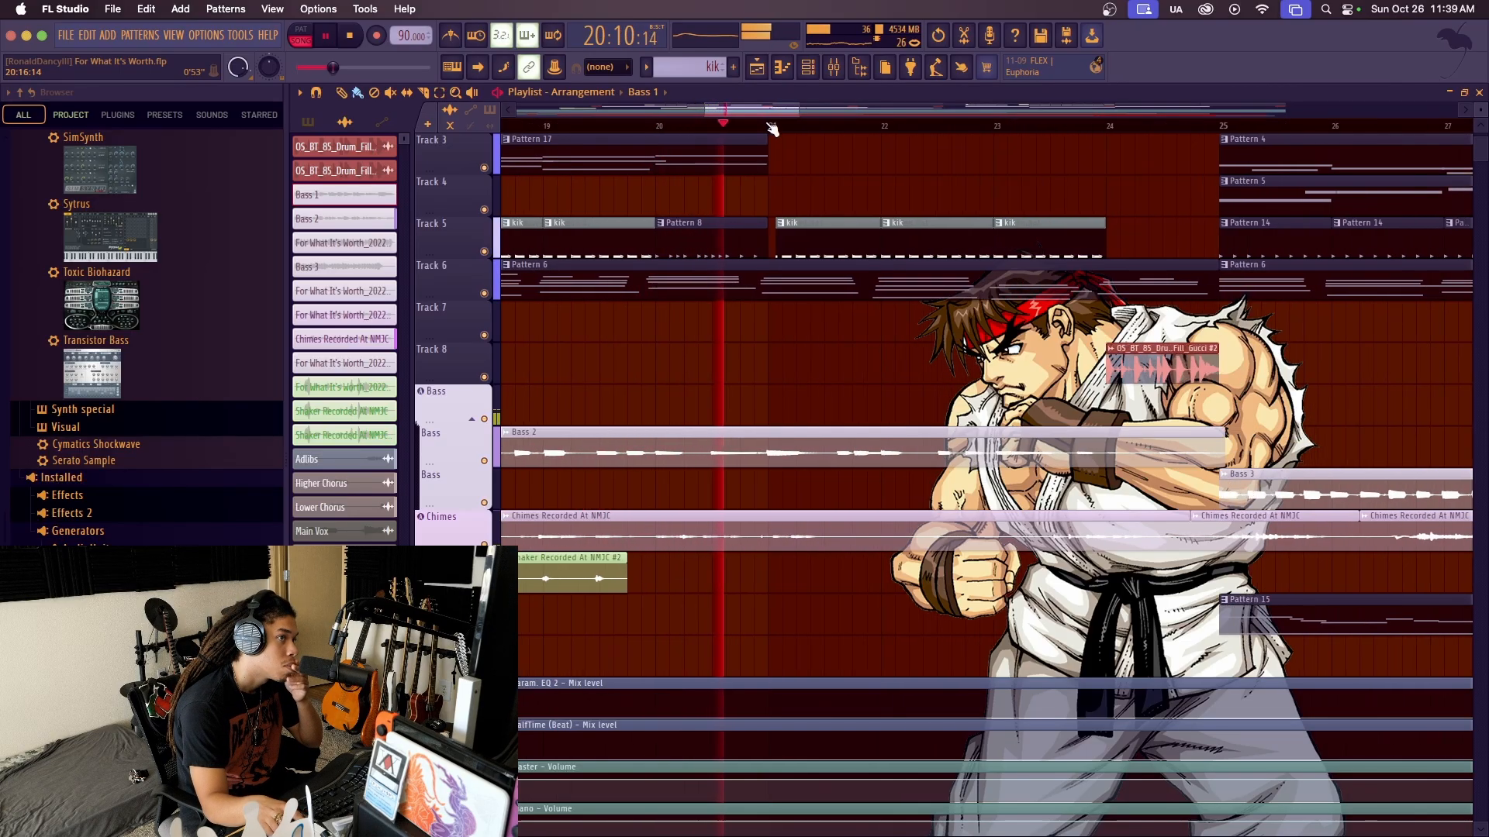
pyautogui.scroll(-3, 772, 127)
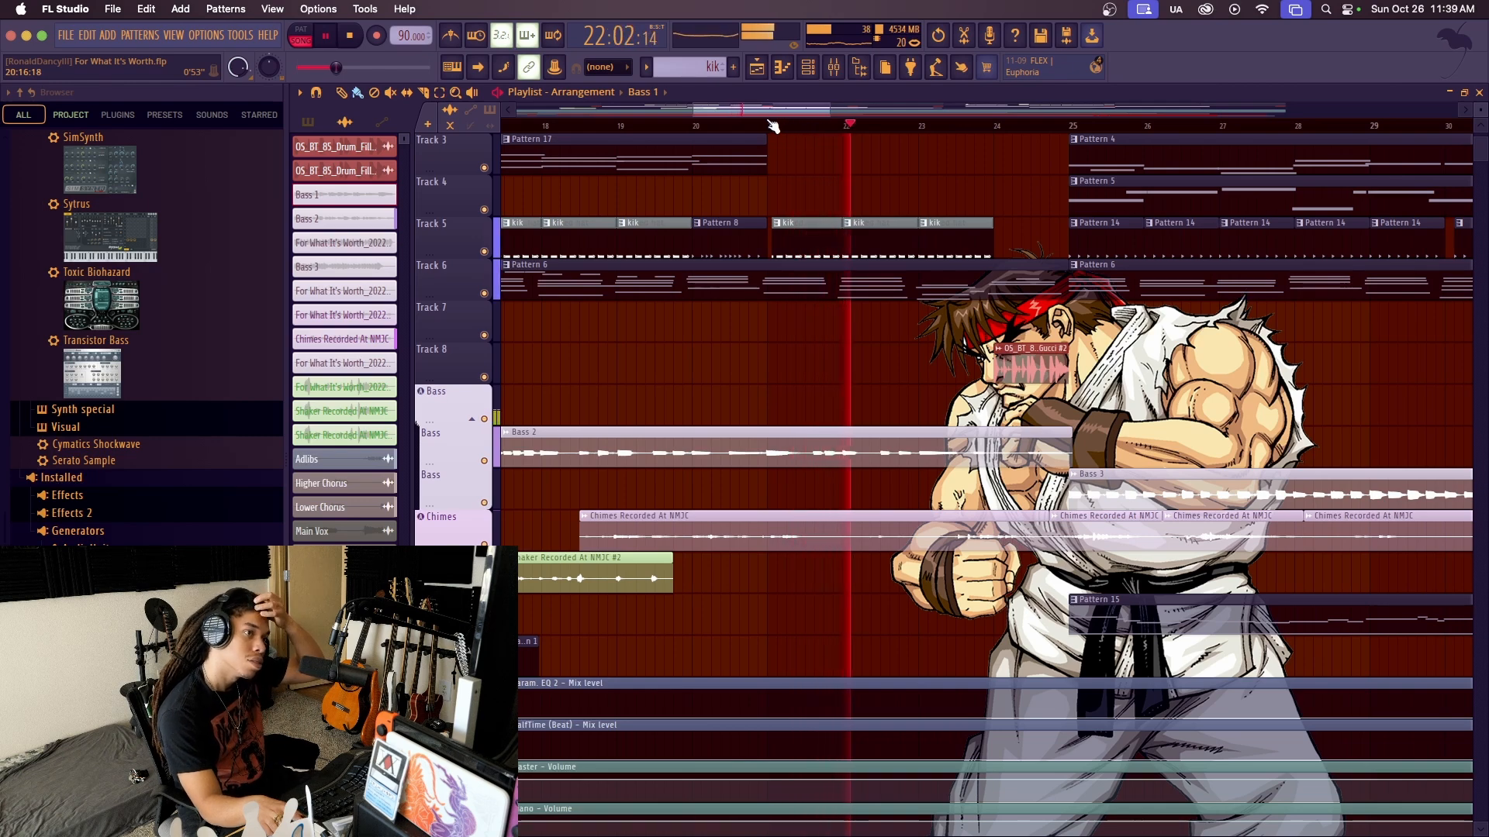
pyautogui.scroll(-4, 773, 128)
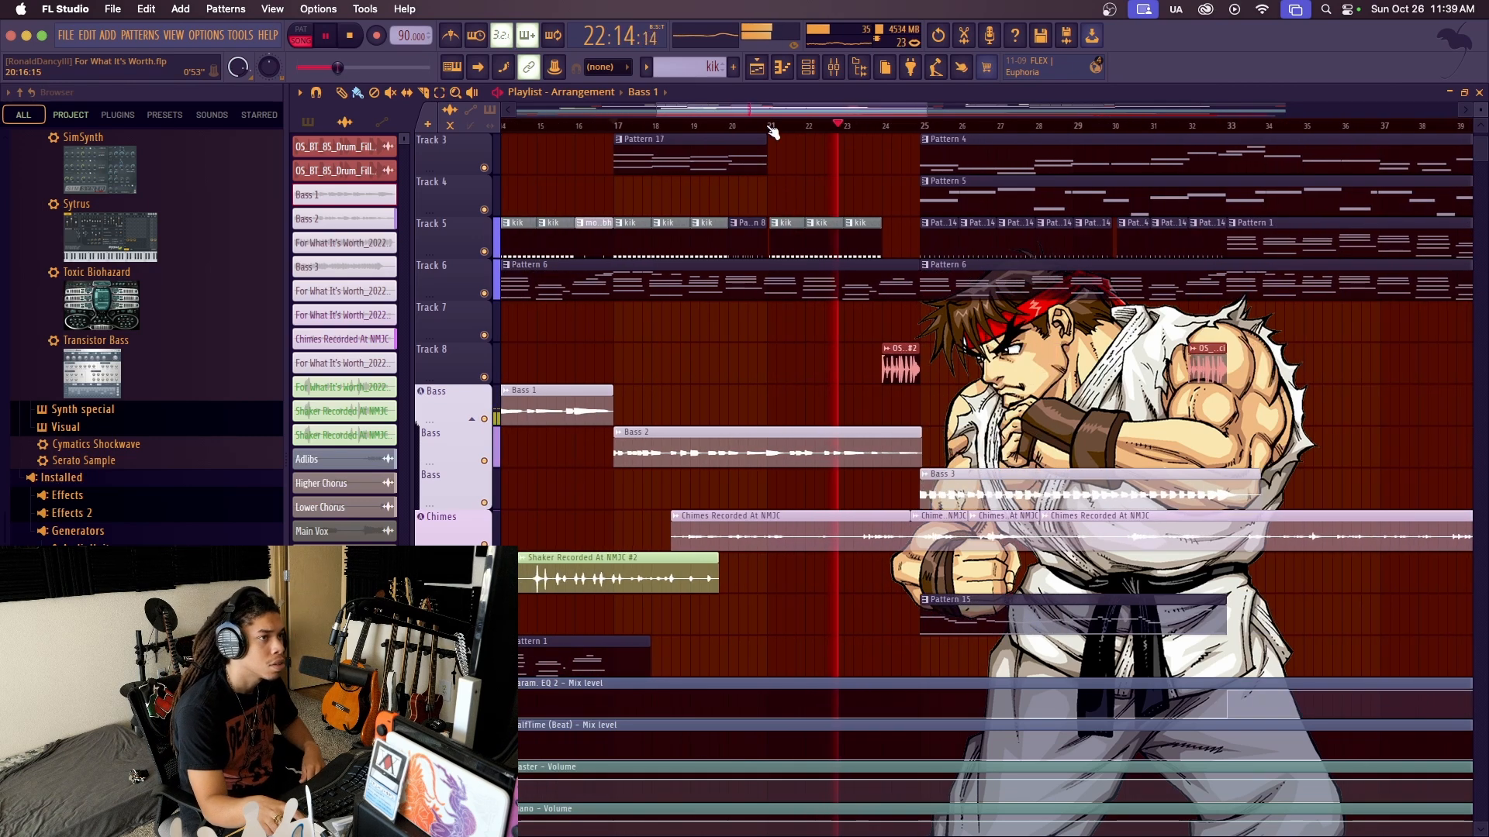
pyautogui.scroll(-2, 772, 130)
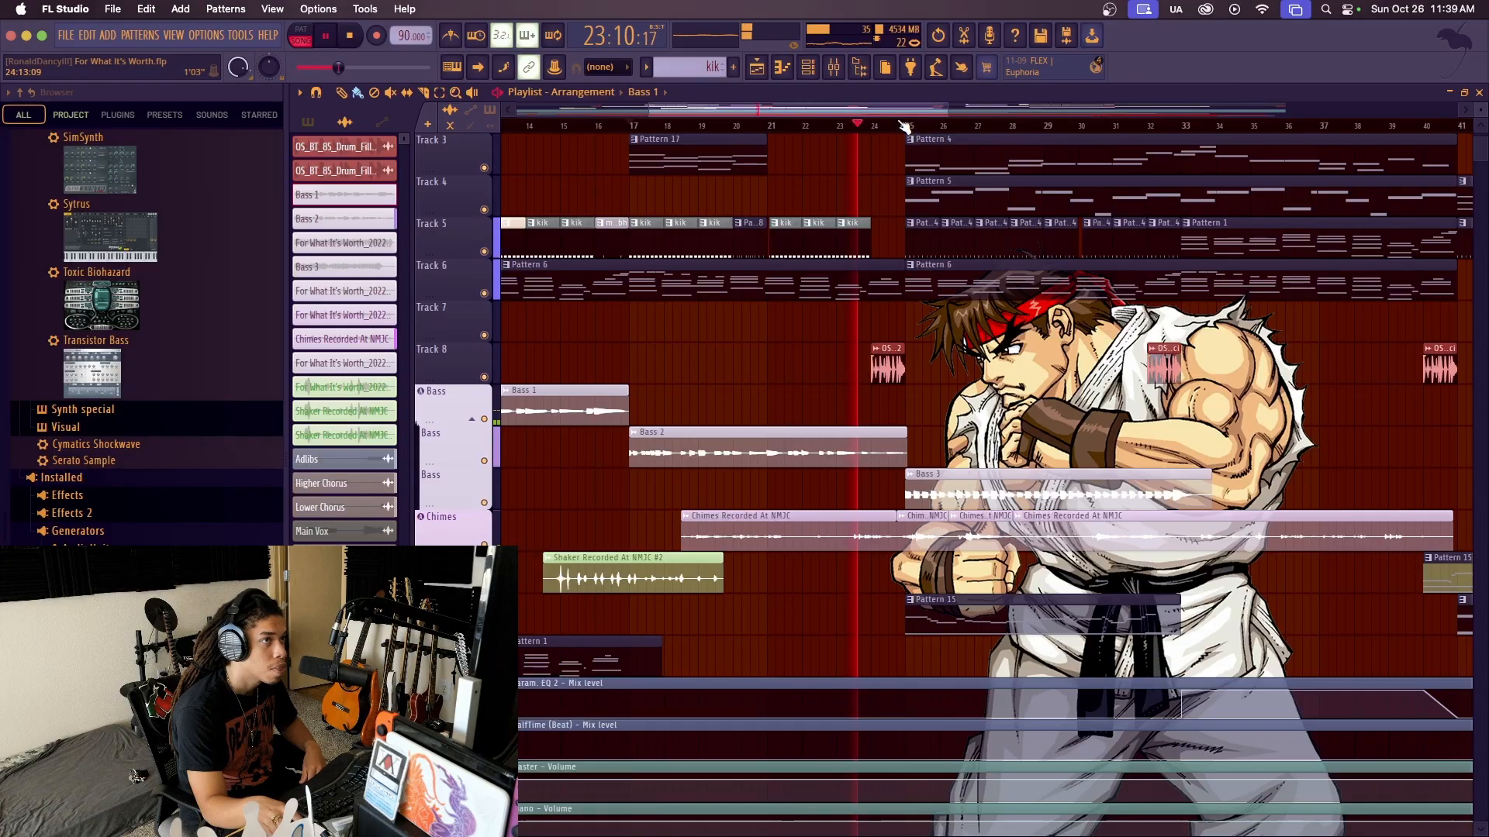
pyautogui.scroll(3, 903, 127)
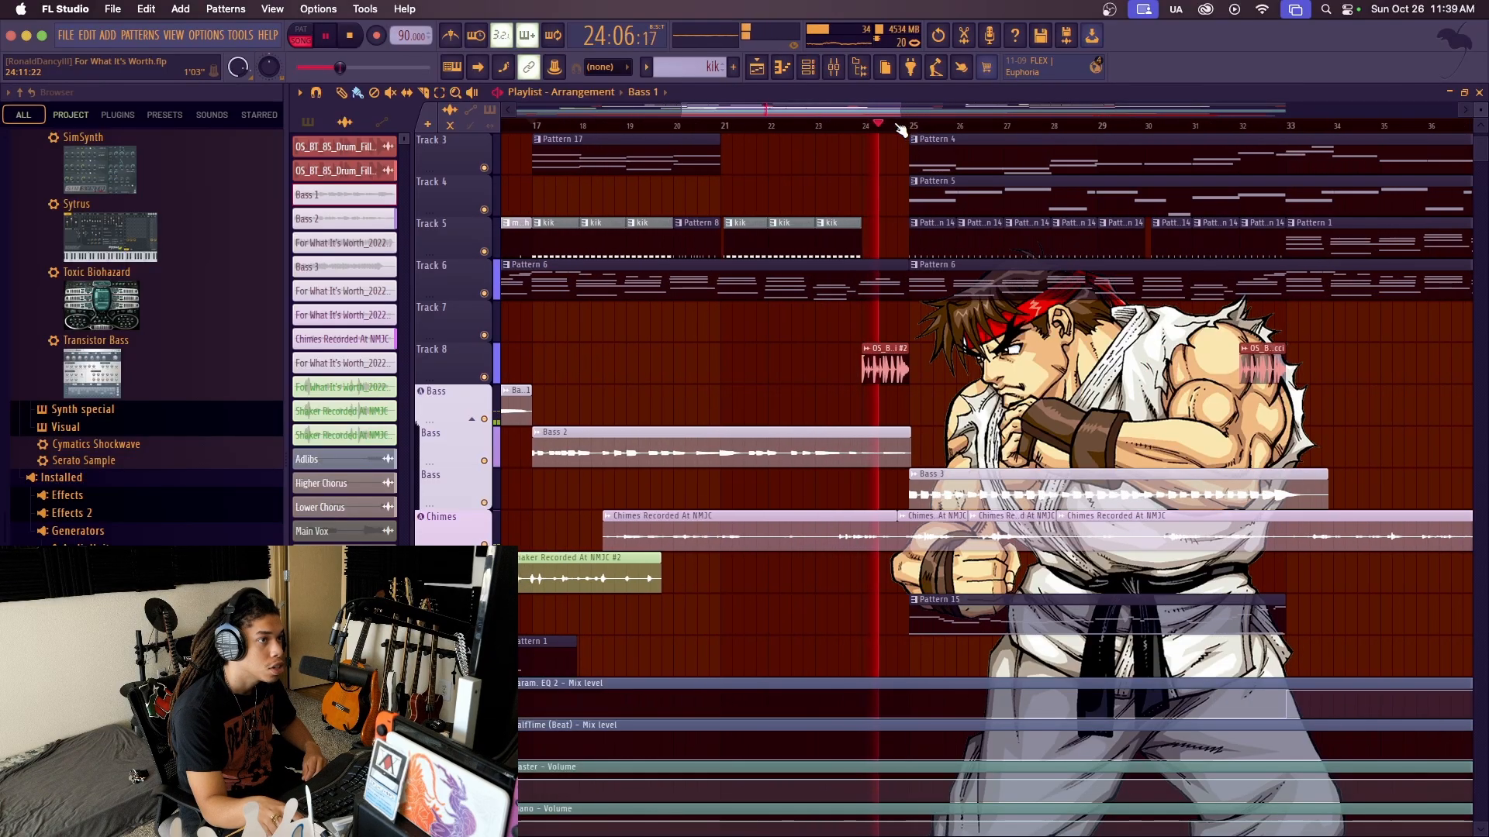
pyautogui.scroll(-3, 900, 128)
pyautogui.press('space')
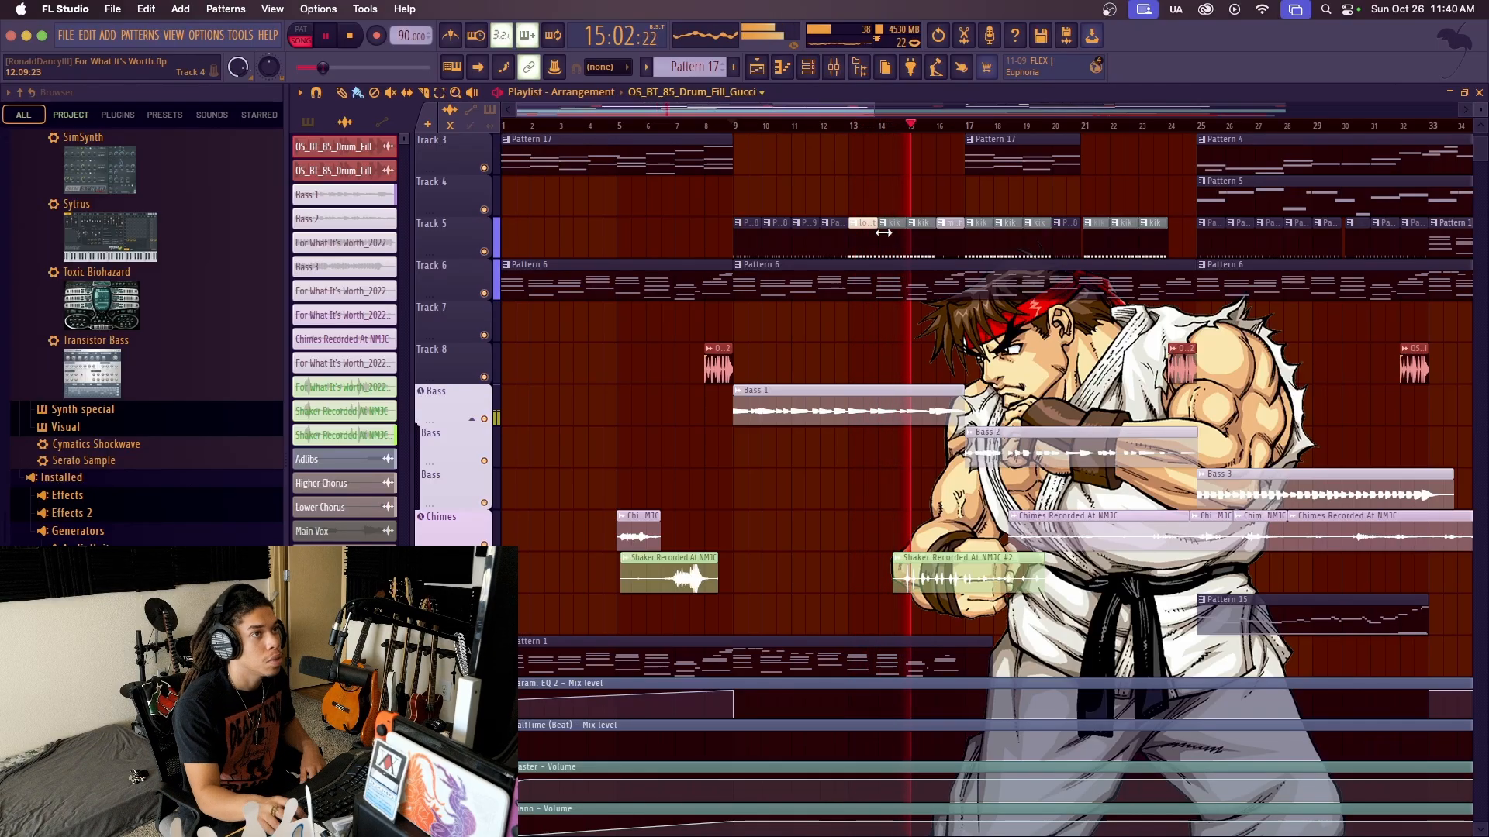
# Follow the song's playback from bar 15 into bar 18, then stop and set the playhead back to bar 17
pyautogui.scroll(3, 993, 134)
pyautogui.scroll(-3, 992, 134)
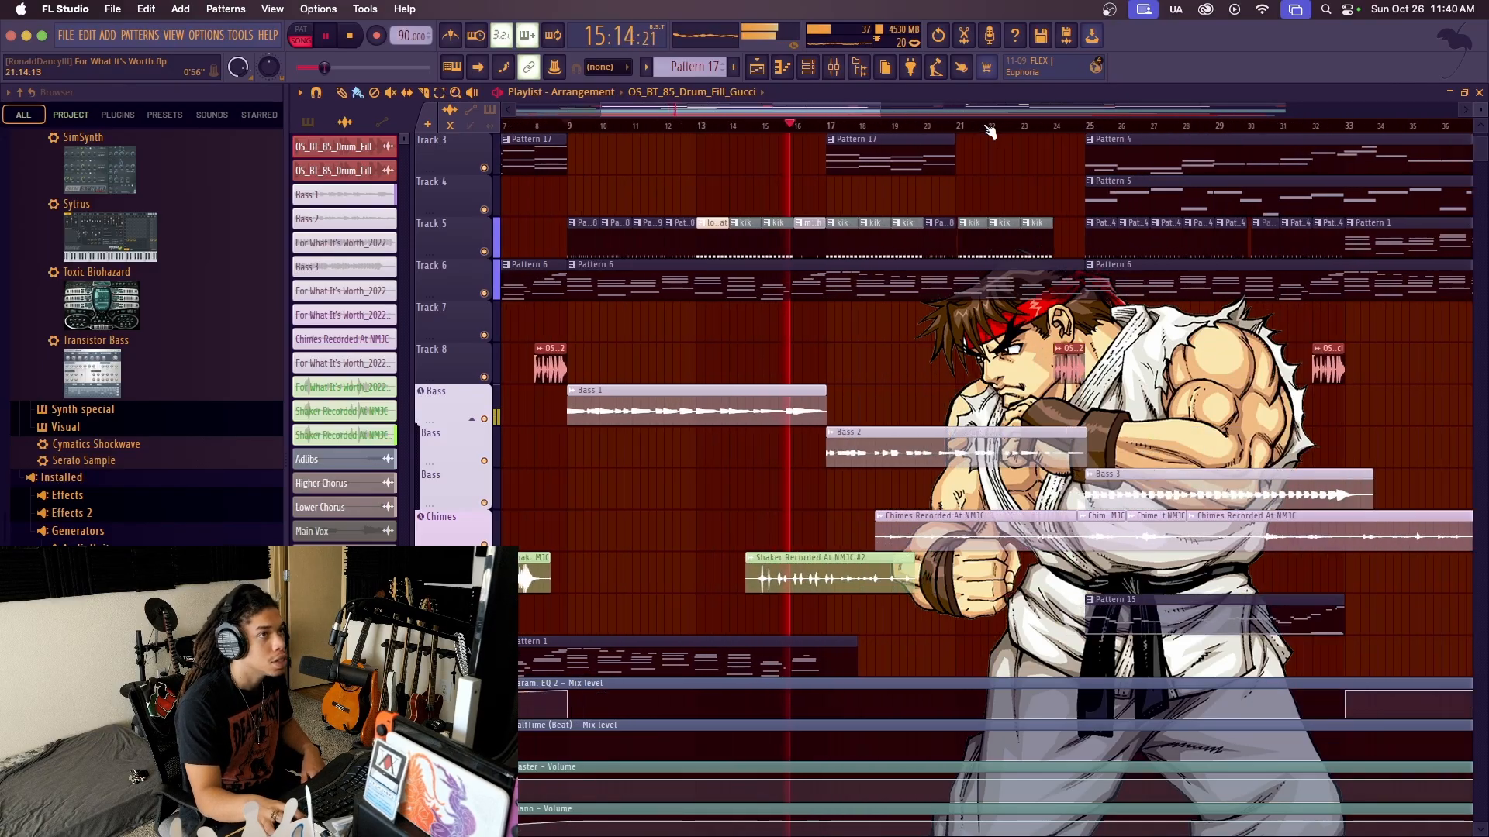
pyautogui.scroll(1, 990, 133)
pyautogui.scroll(3, 806, 209)
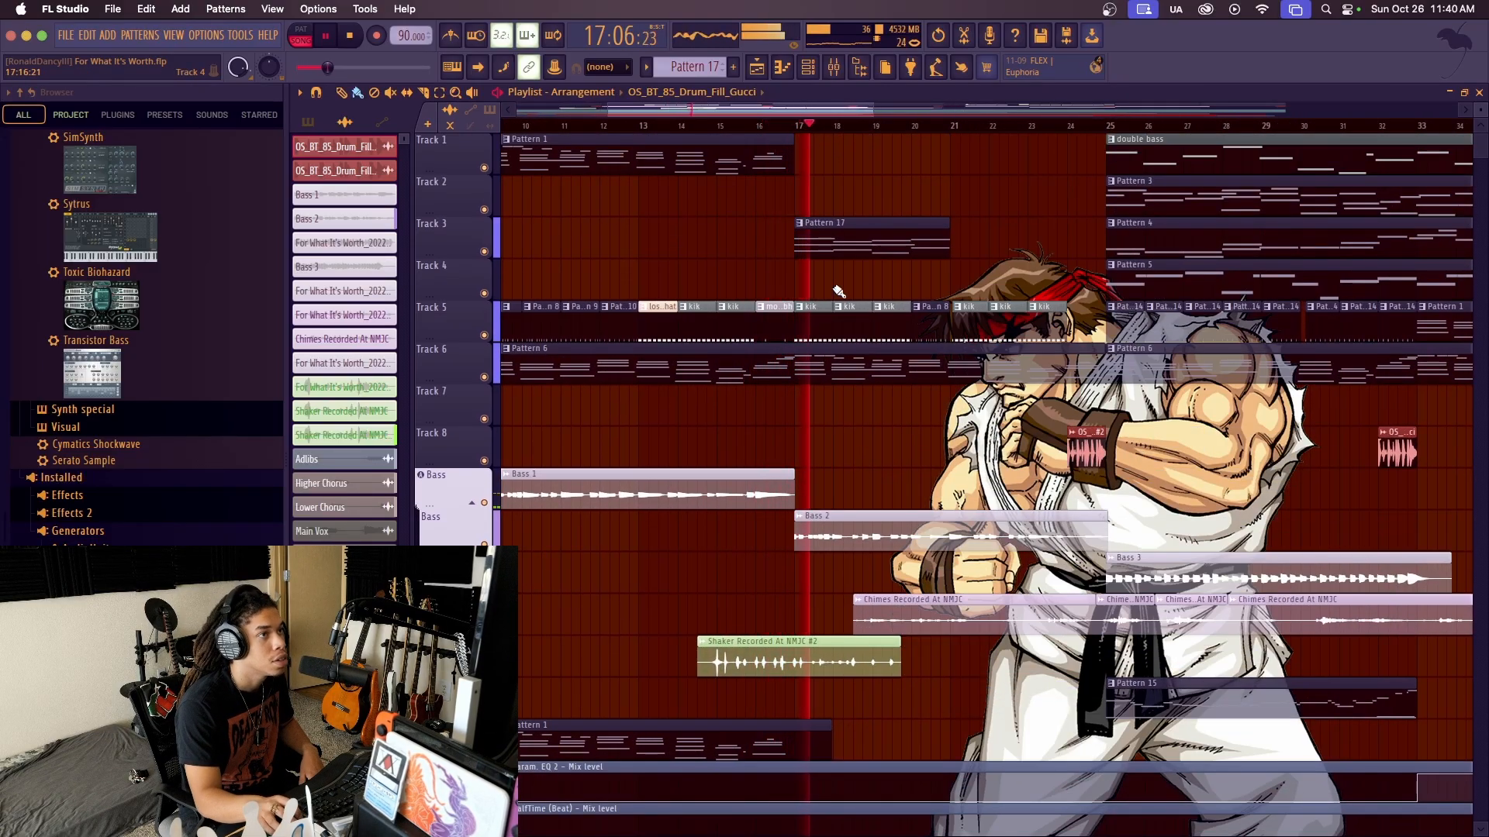
pyautogui.scroll(3, 873, 128)
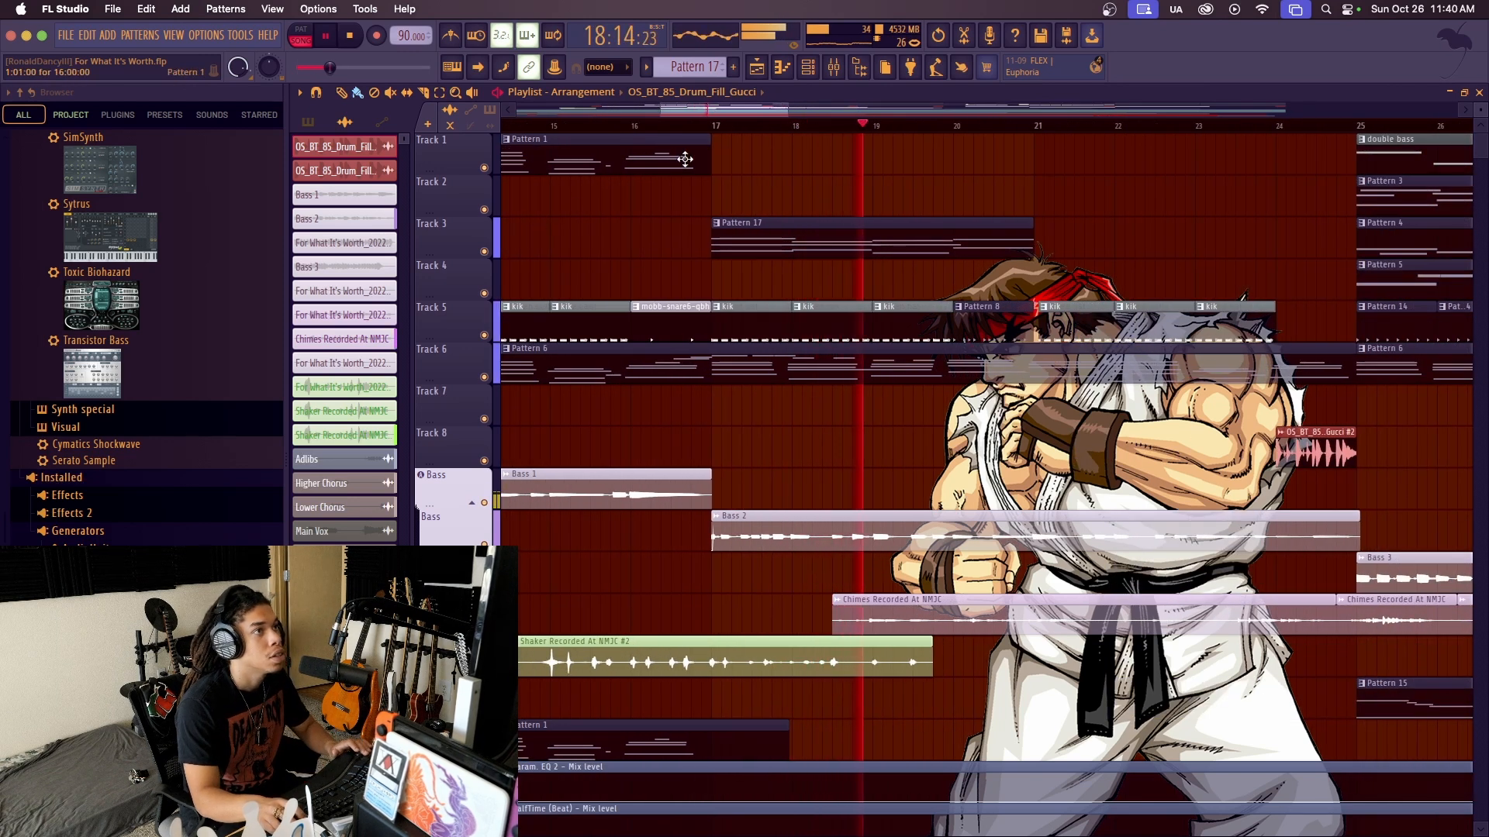
pyautogui.press('space')
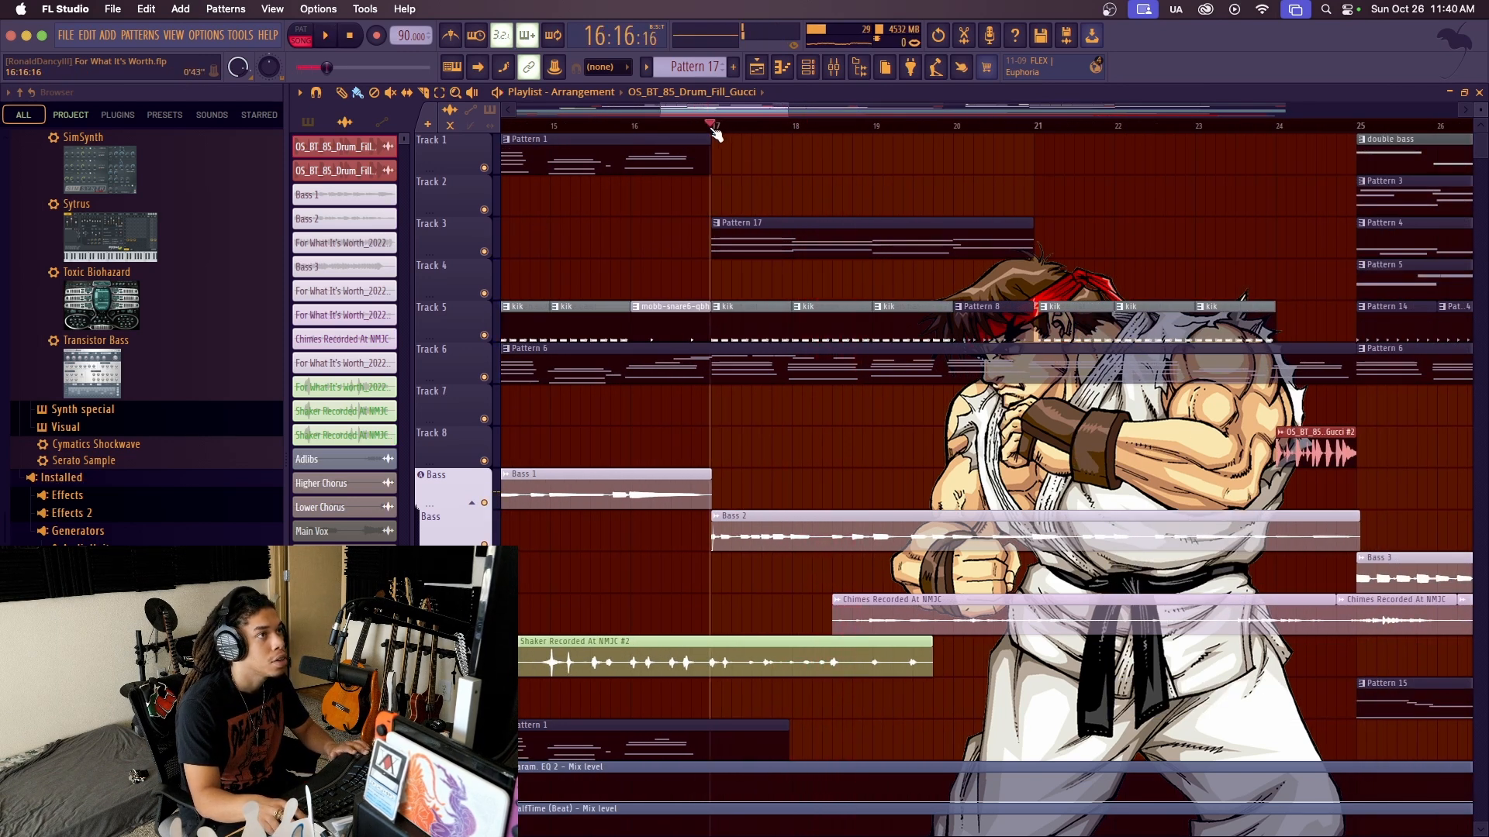
# Play the song from bar 17 into bar 26, checking the Pattern 17, bass, chimes and shaker clips
pyautogui.press('space')
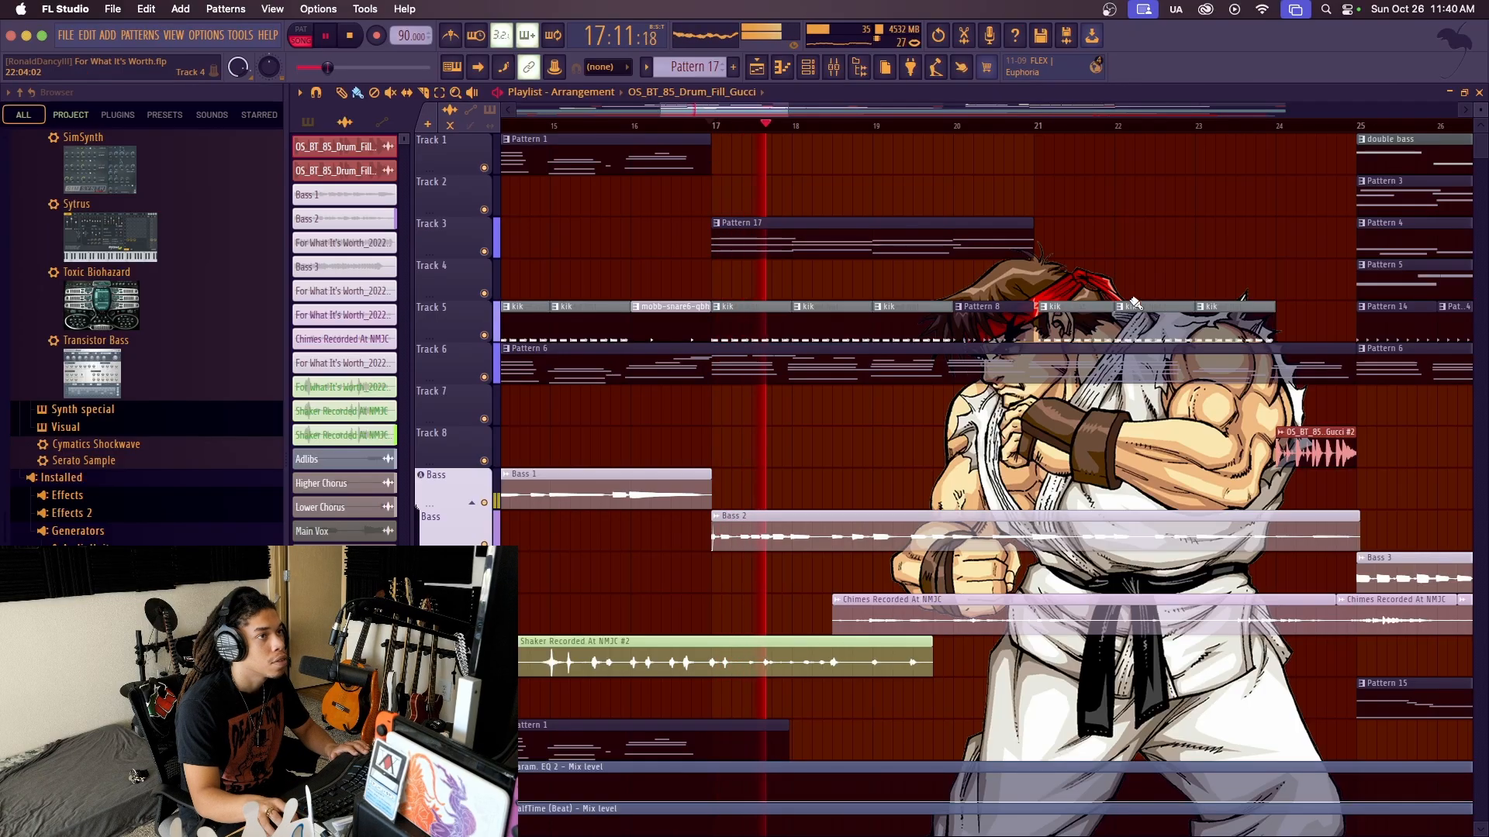
pyautogui.scroll(-2, 838, 519)
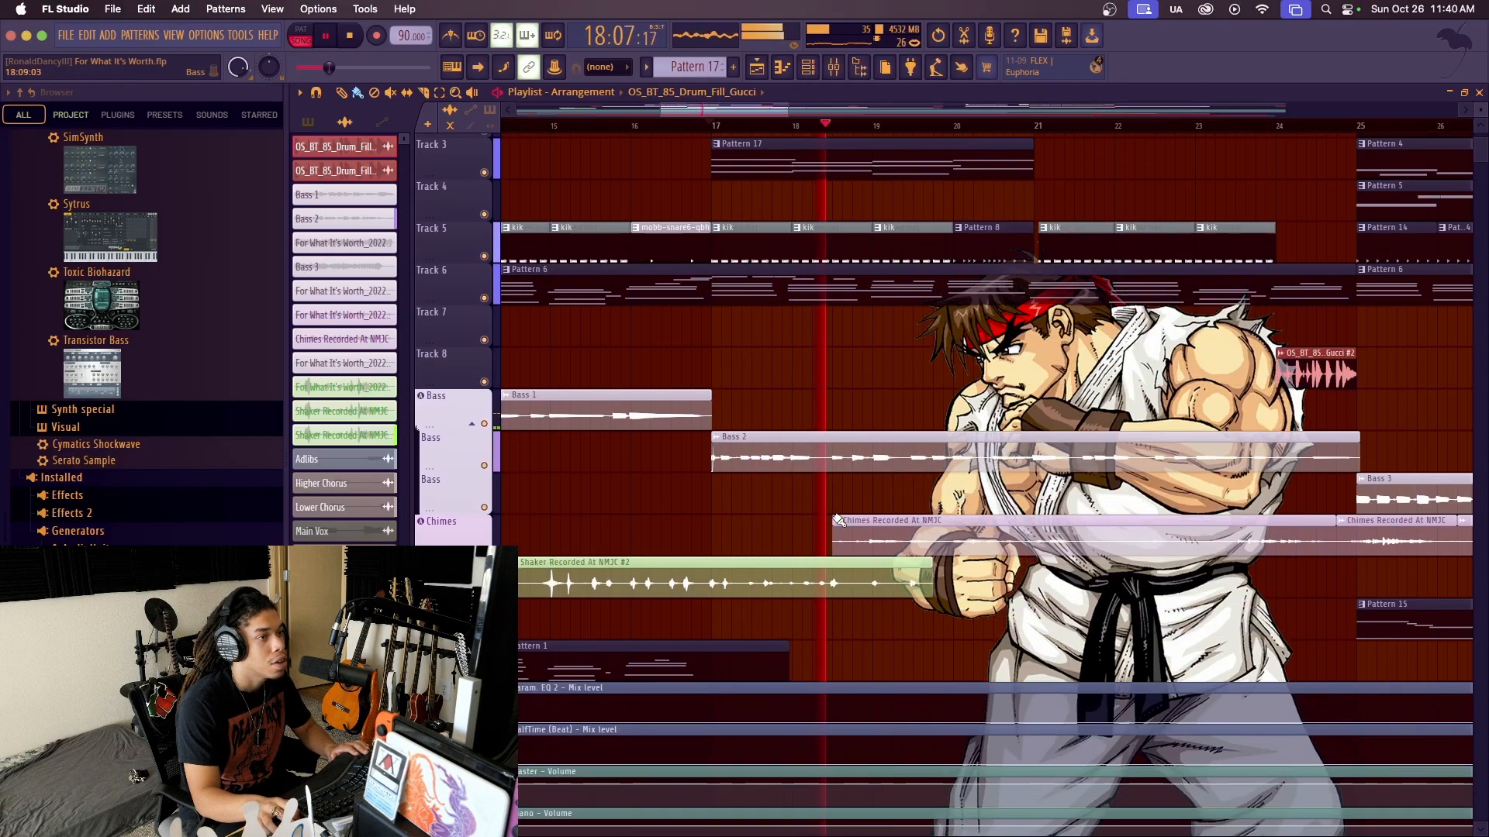
pyautogui.scroll(2, 838, 519)
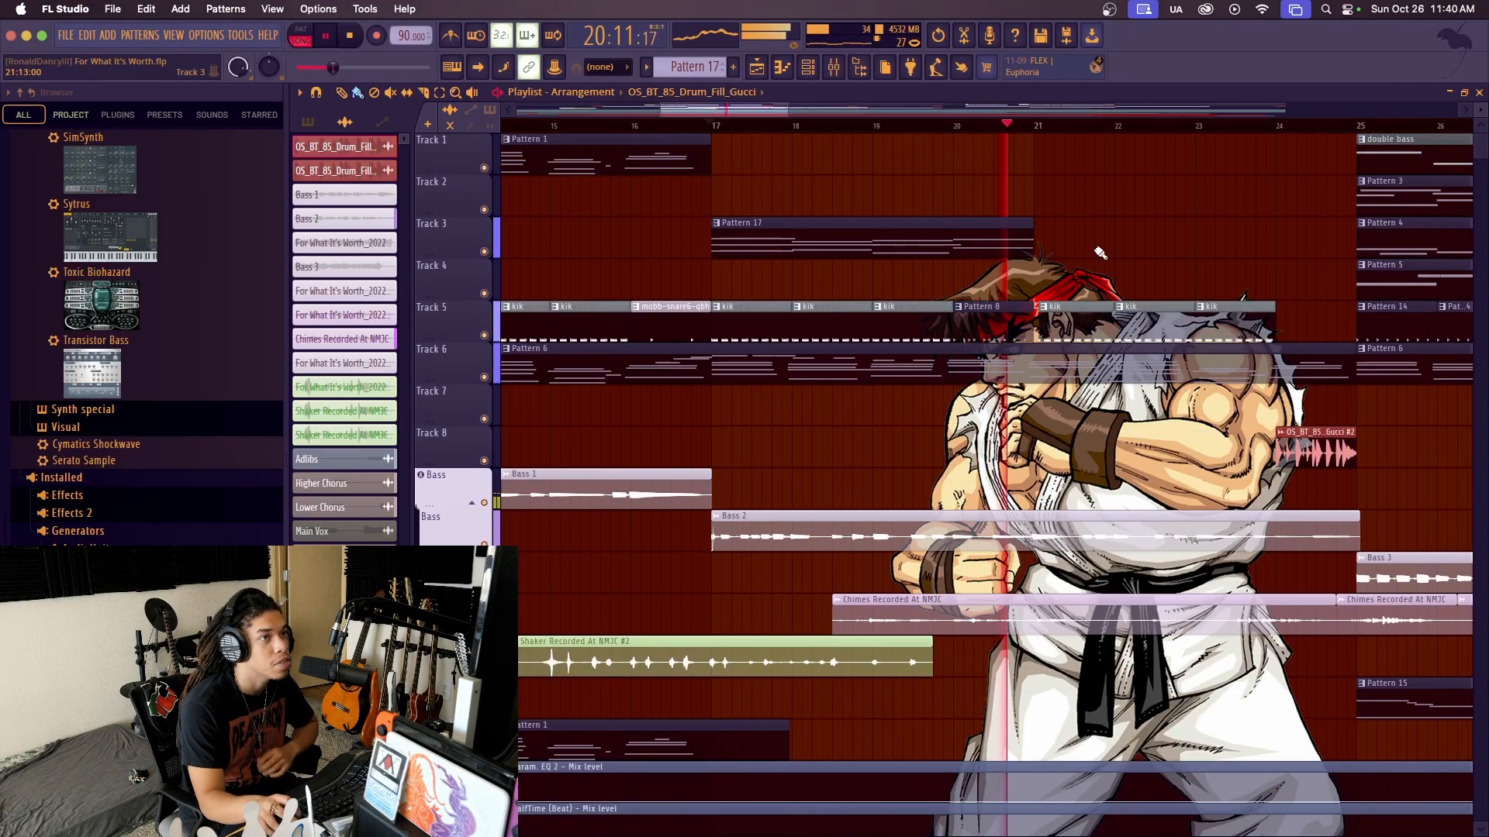
pyautogui.scroll(-2, 1119, 125)
pyautogui.scroll(-3, 1120, 128)
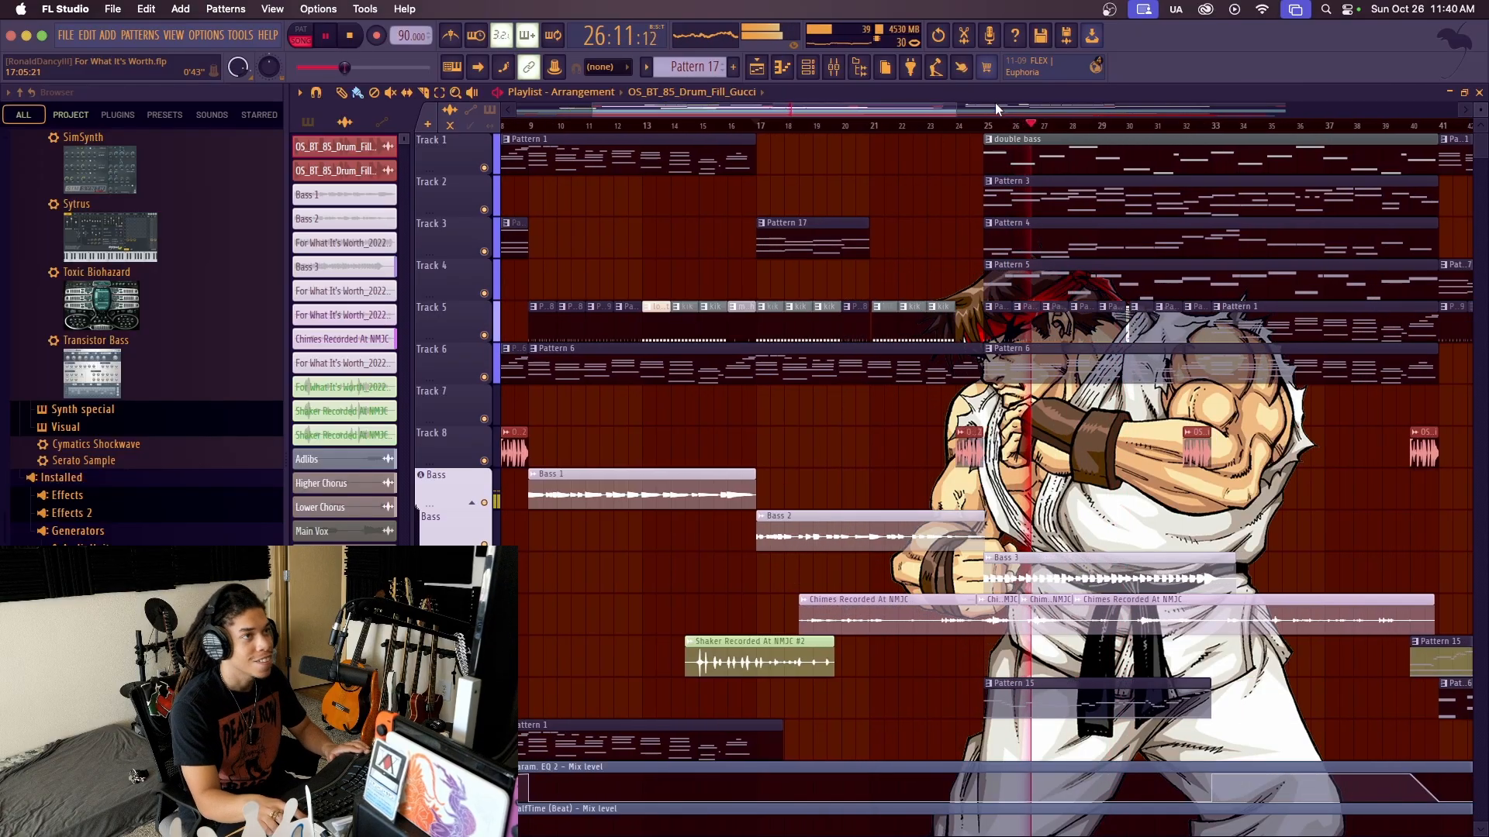
# Stop playback, set the playhead to bar 25, audition Track 1's double bass part soloed, and unsolo it
pyautogui.scroll(2, 1025, 138)
pyautogui.press('space')
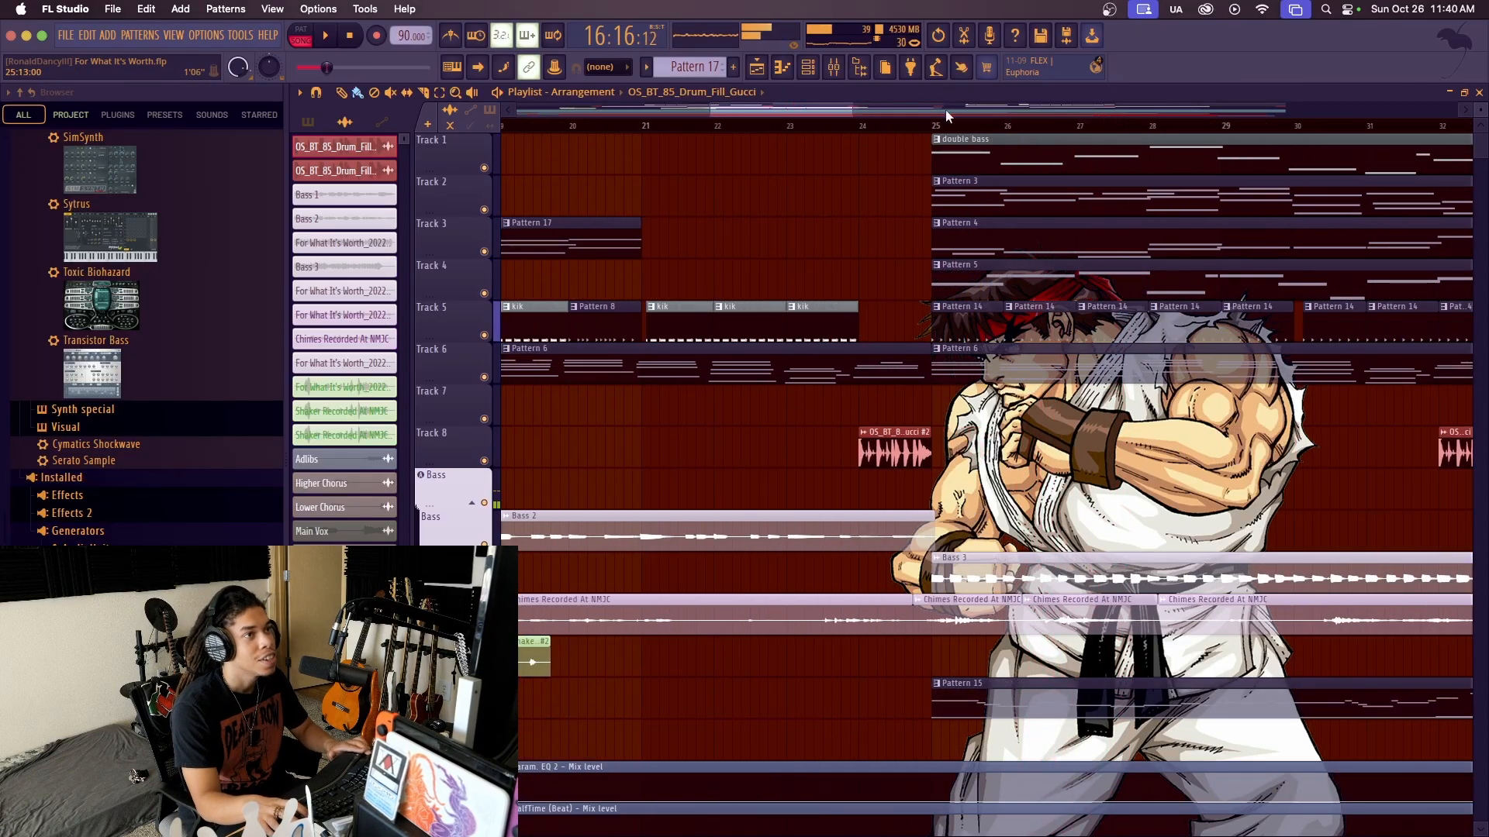
pyautogui.click(935, 127)
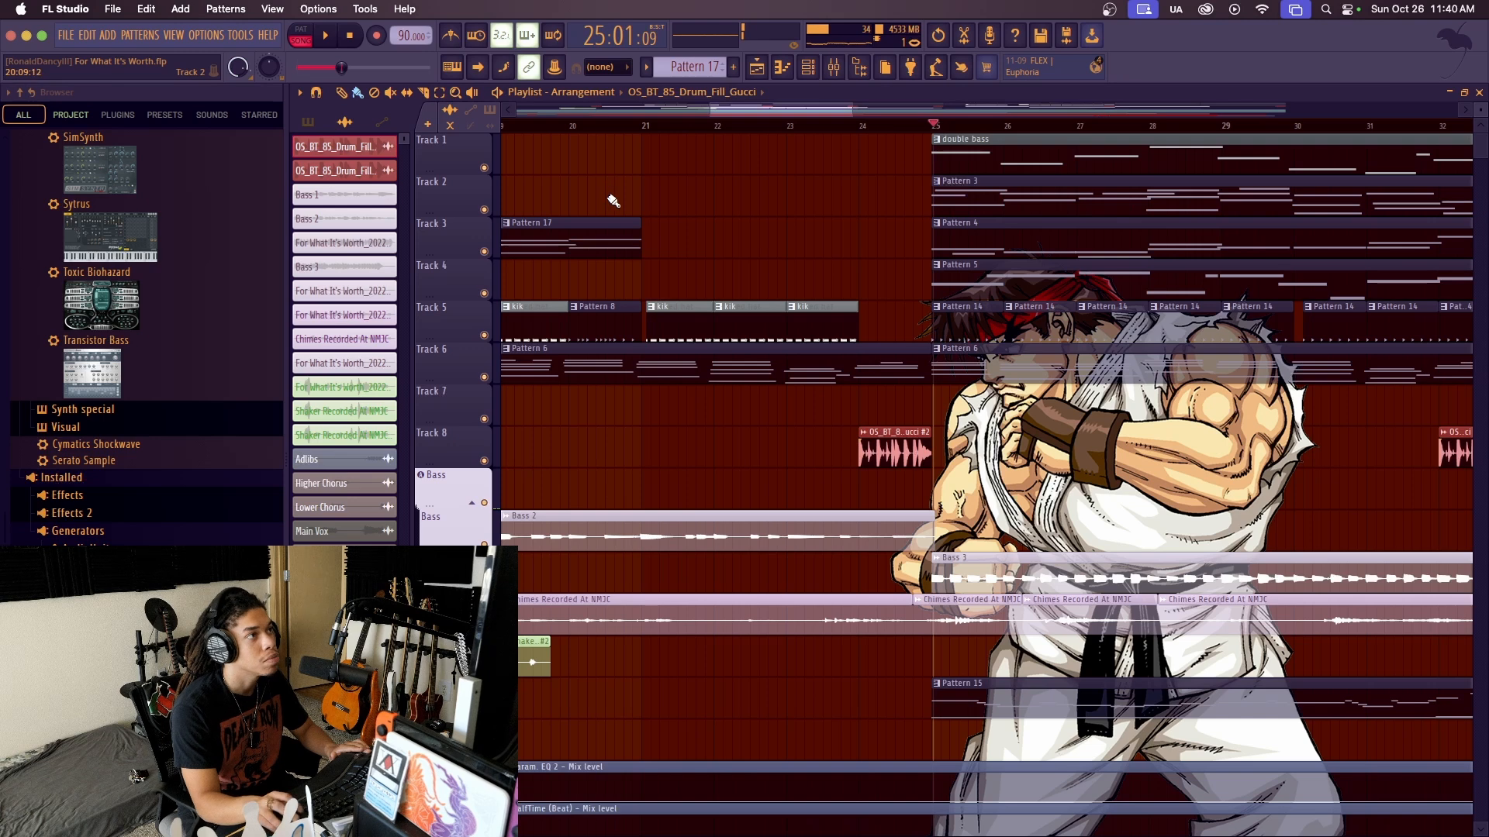
pyautogui.keyDown('ctrl'); pyautogui.click(485, 168); pyautogui.keyUp('ctrl')
pyautogui.press('space')
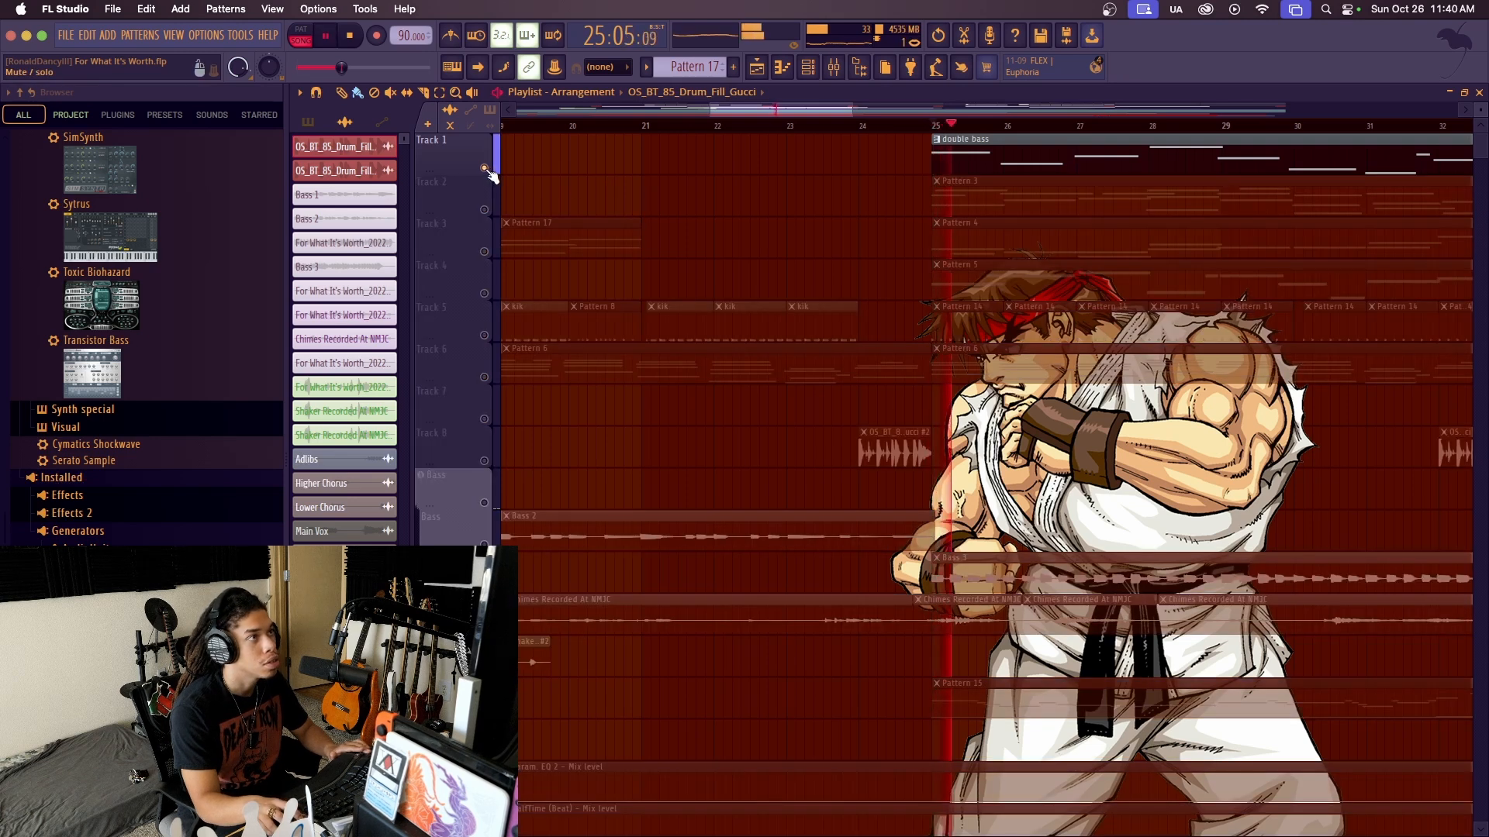
pyautogui.press('space')
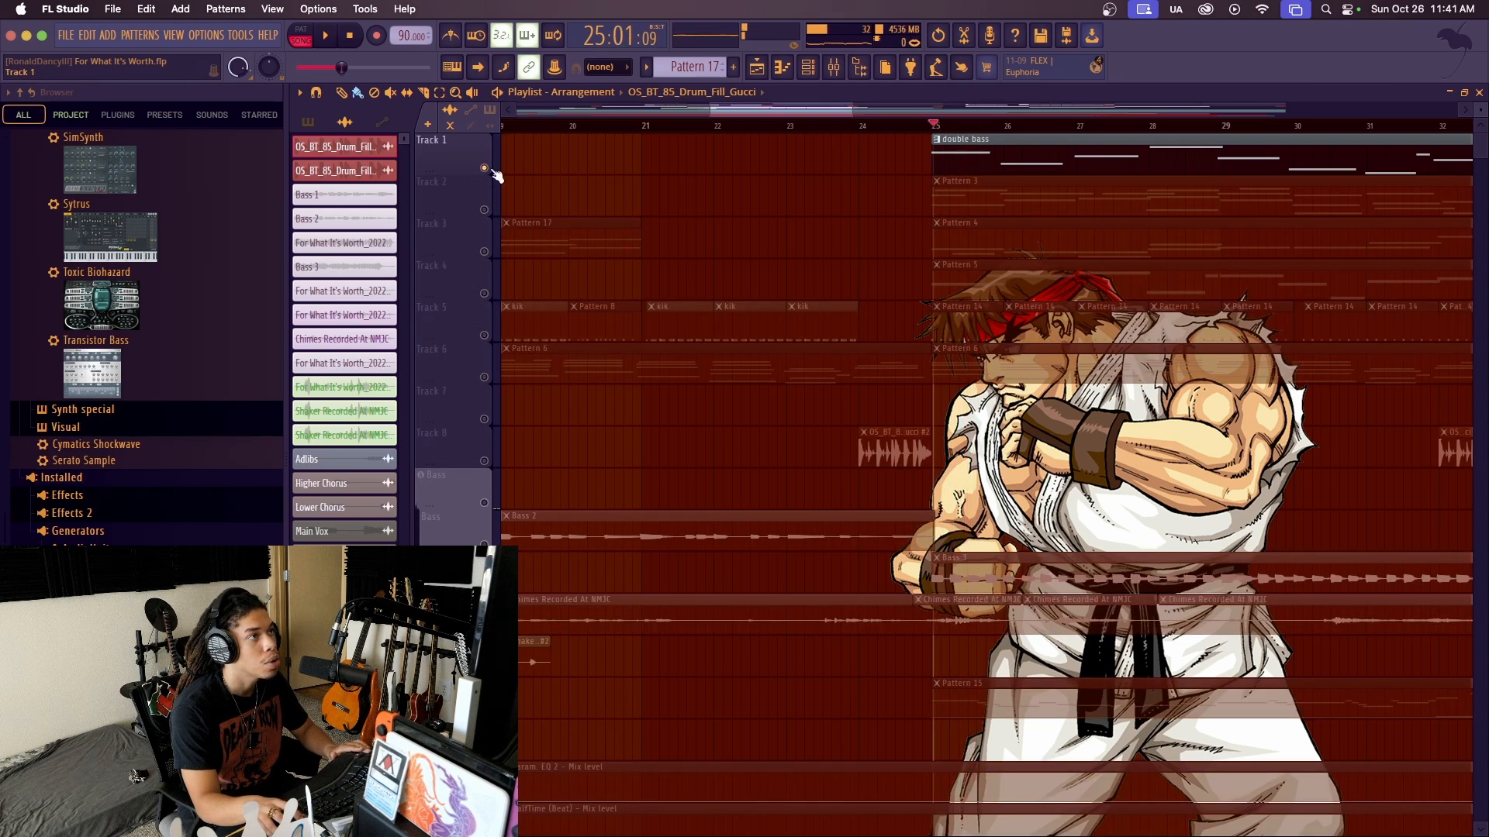
pyautogui.keyDown('ctrl'); pyautogui.click(485, 168); pyautogui.keyUp('ctrl')
# Open the double bass pattern in the piano roll, play it alone in pattern mode, and return to the playlist
pyautogui.doubleClick(1003, 163)
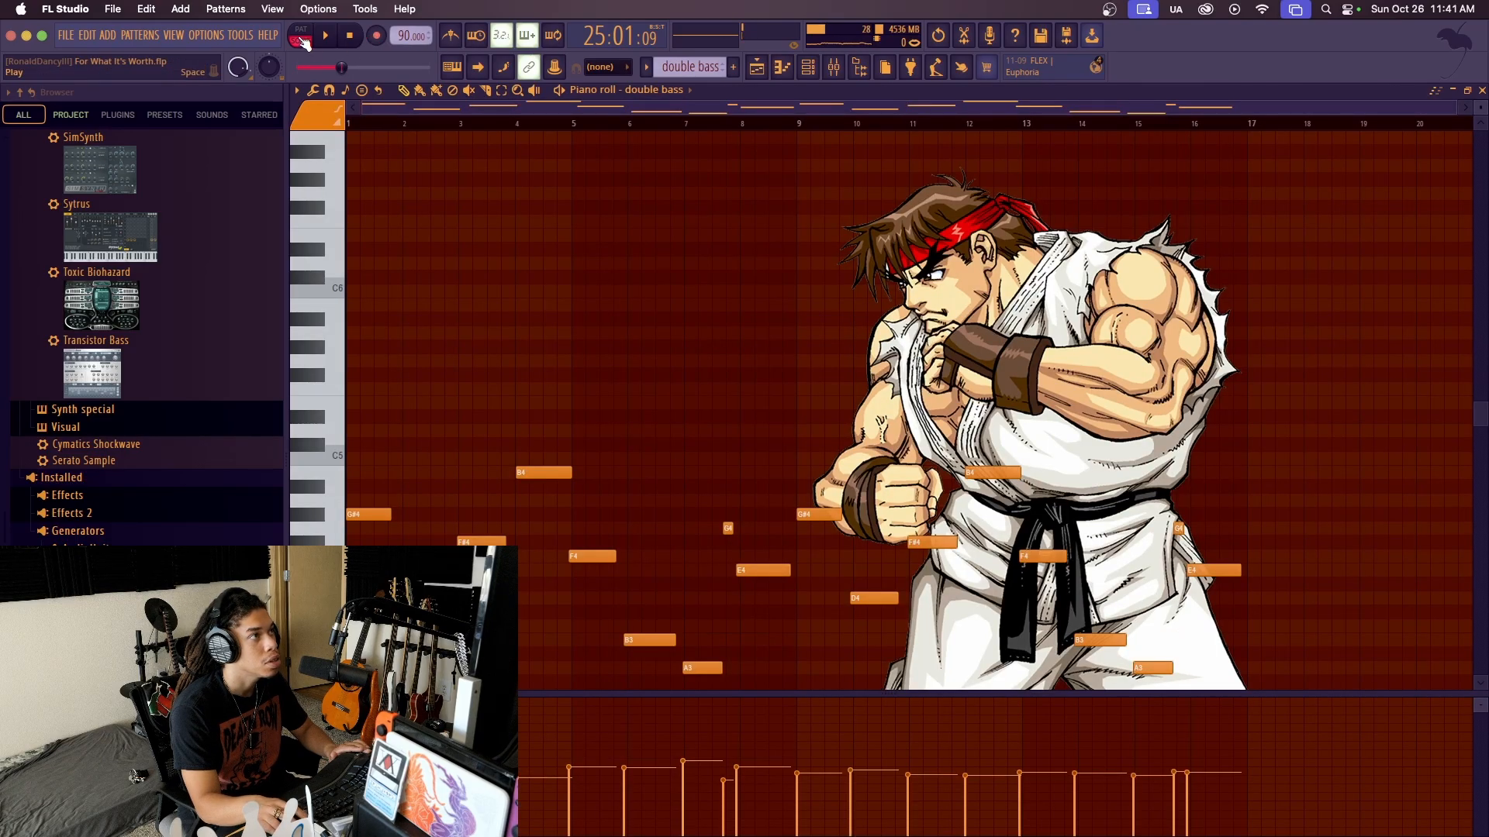
pyautogui.press('space')
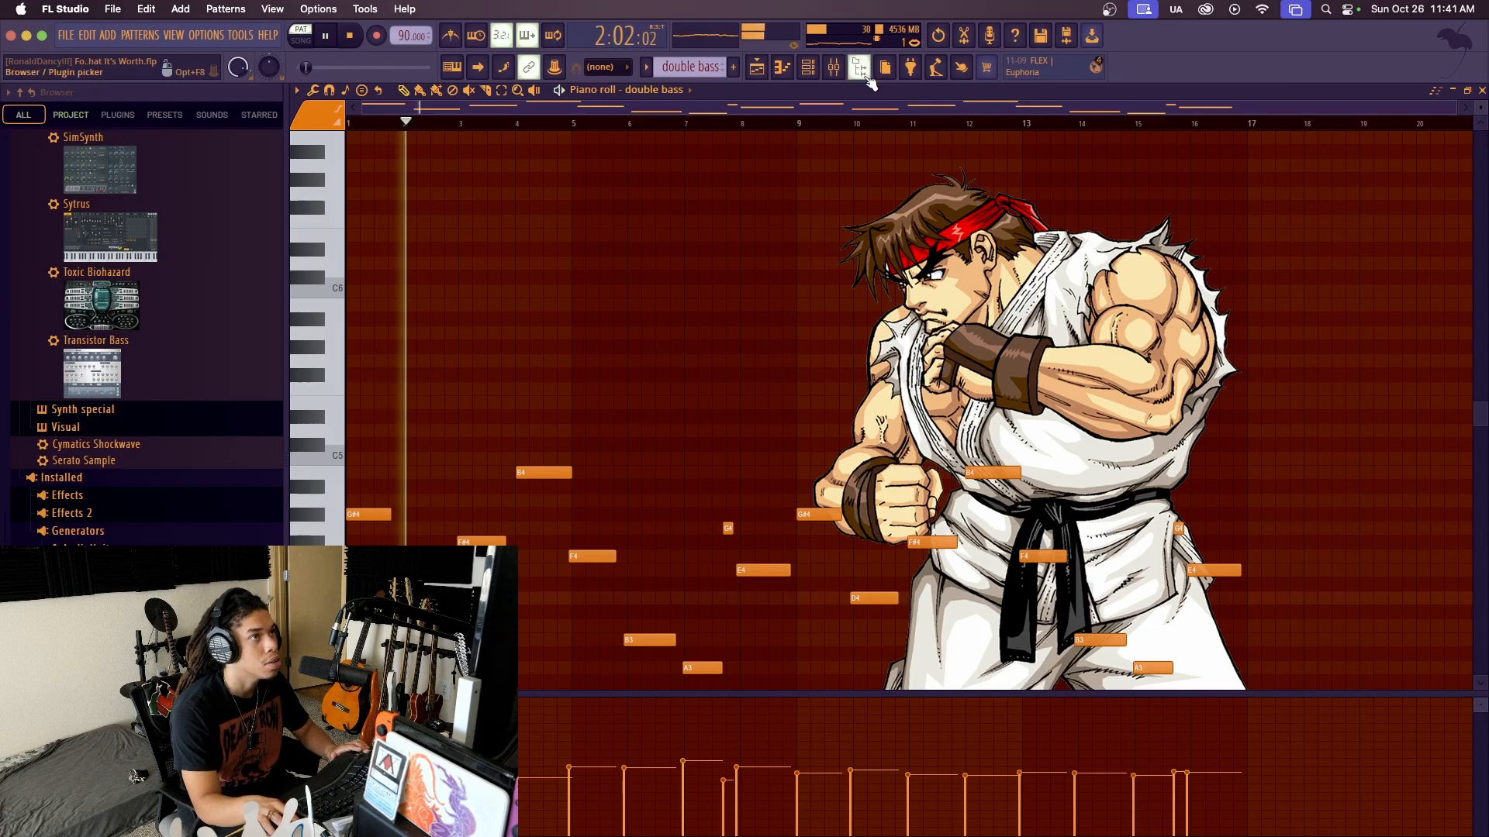
pyautogui.click(766, 69)
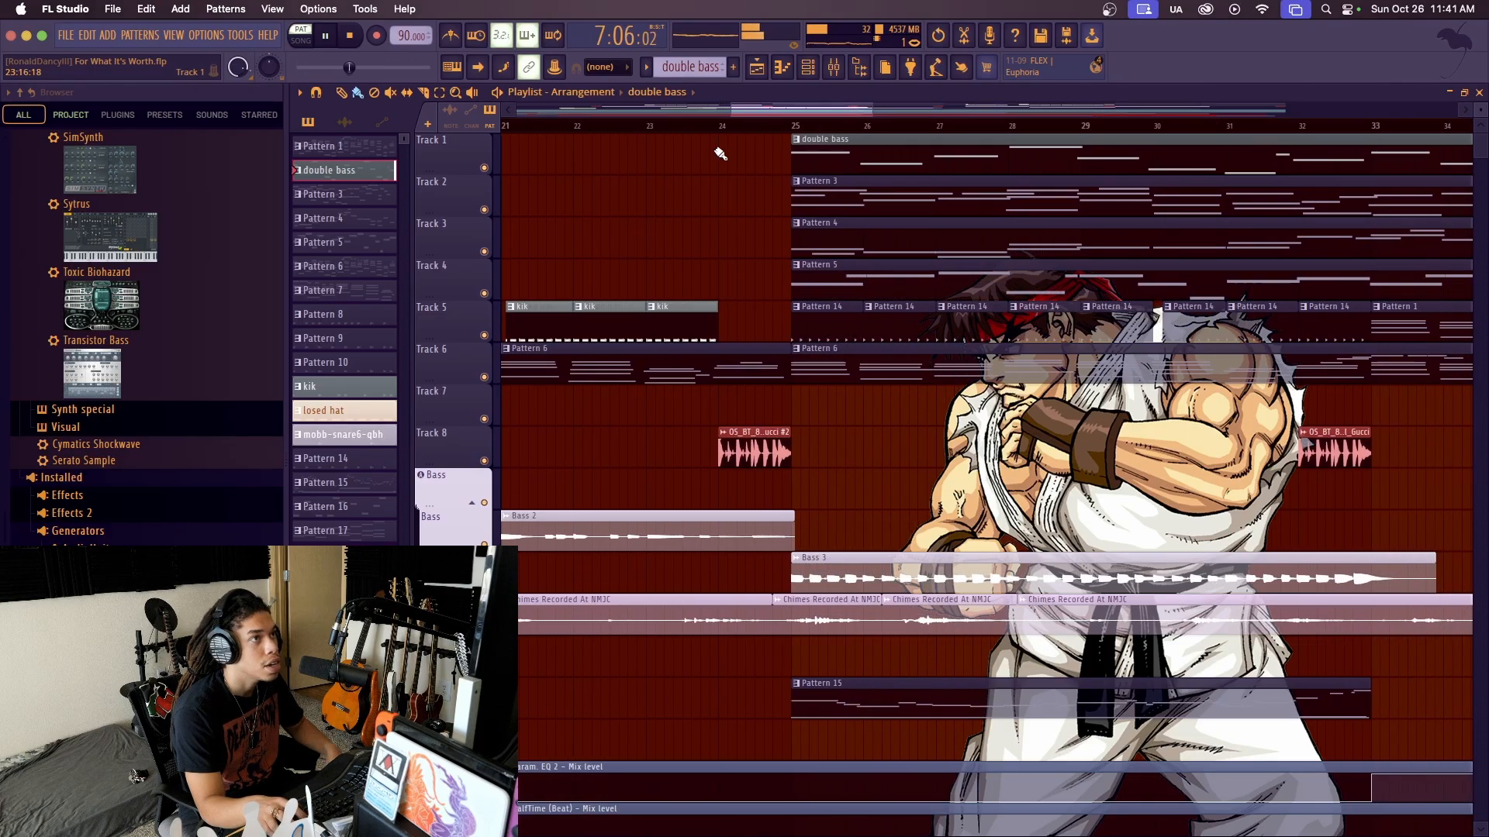
pyautogui.press('space')
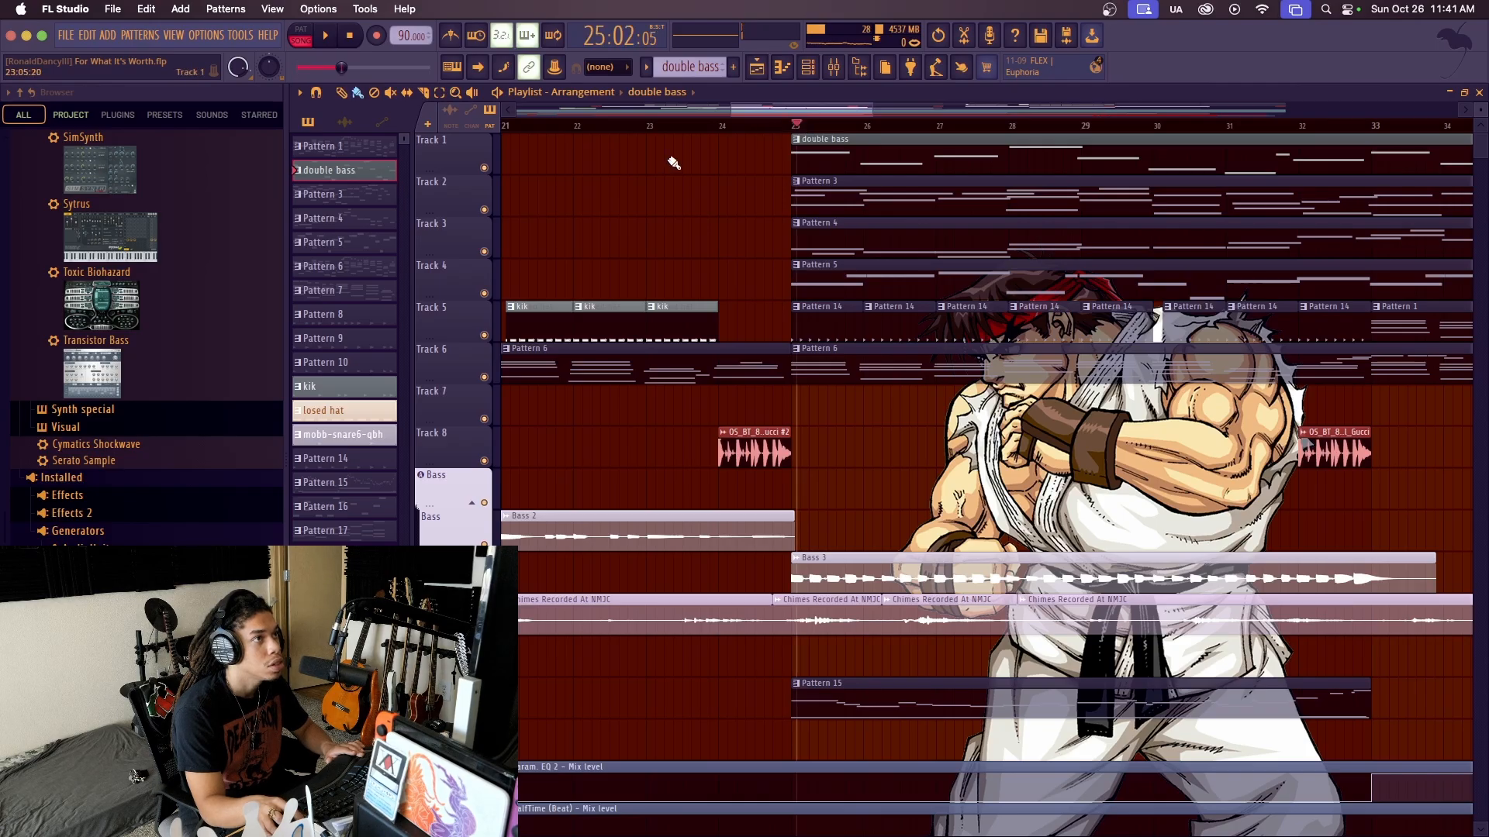
# Play the song from just before bar 25 into bar 27, stop, and reset the playhead just before bar 25
pyautogui.moveTo(797, 131); pyautogui.dragTo(794, 132)
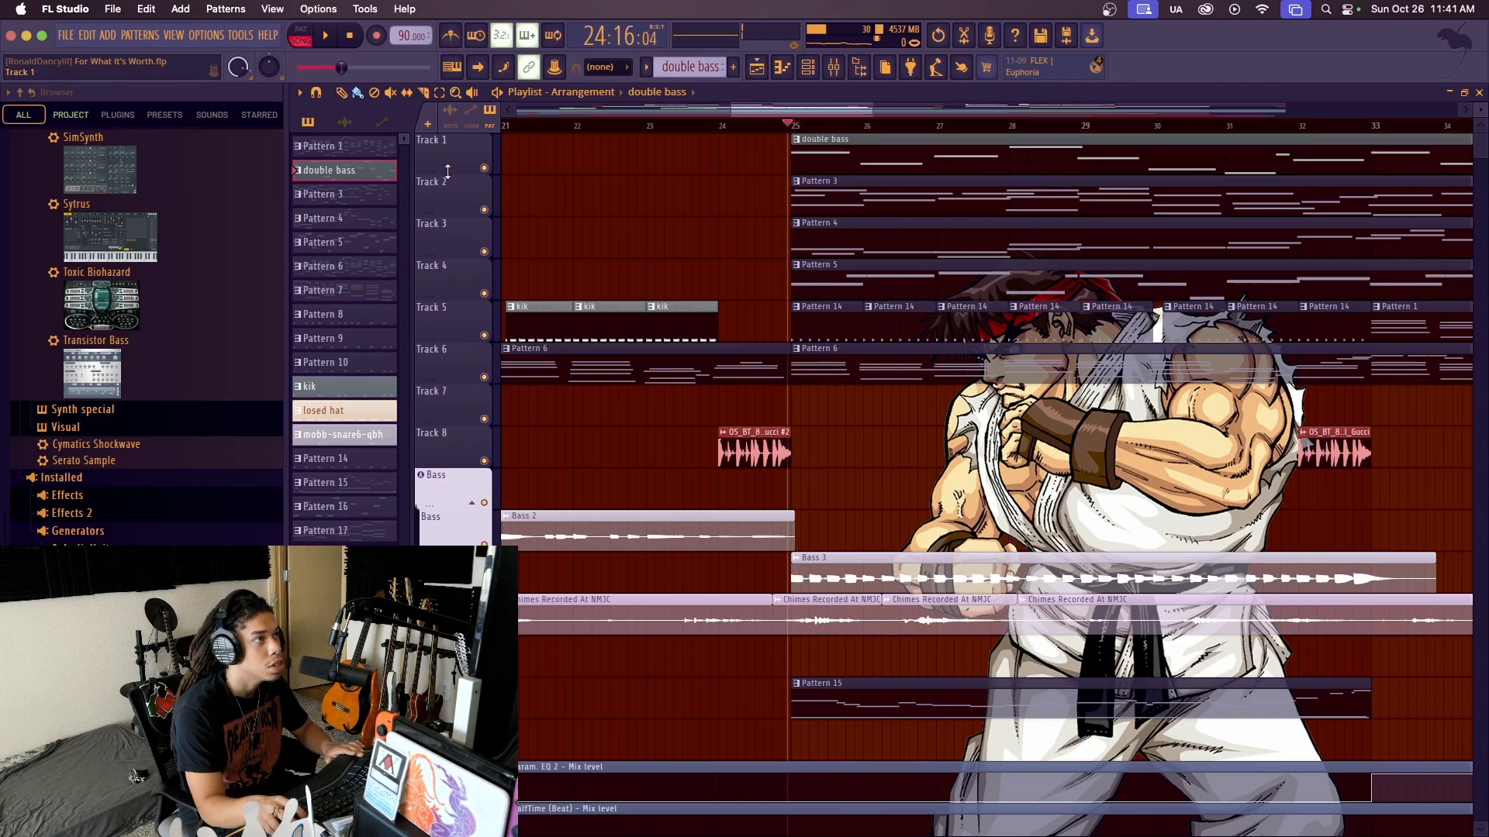
pyautogui.press('space')
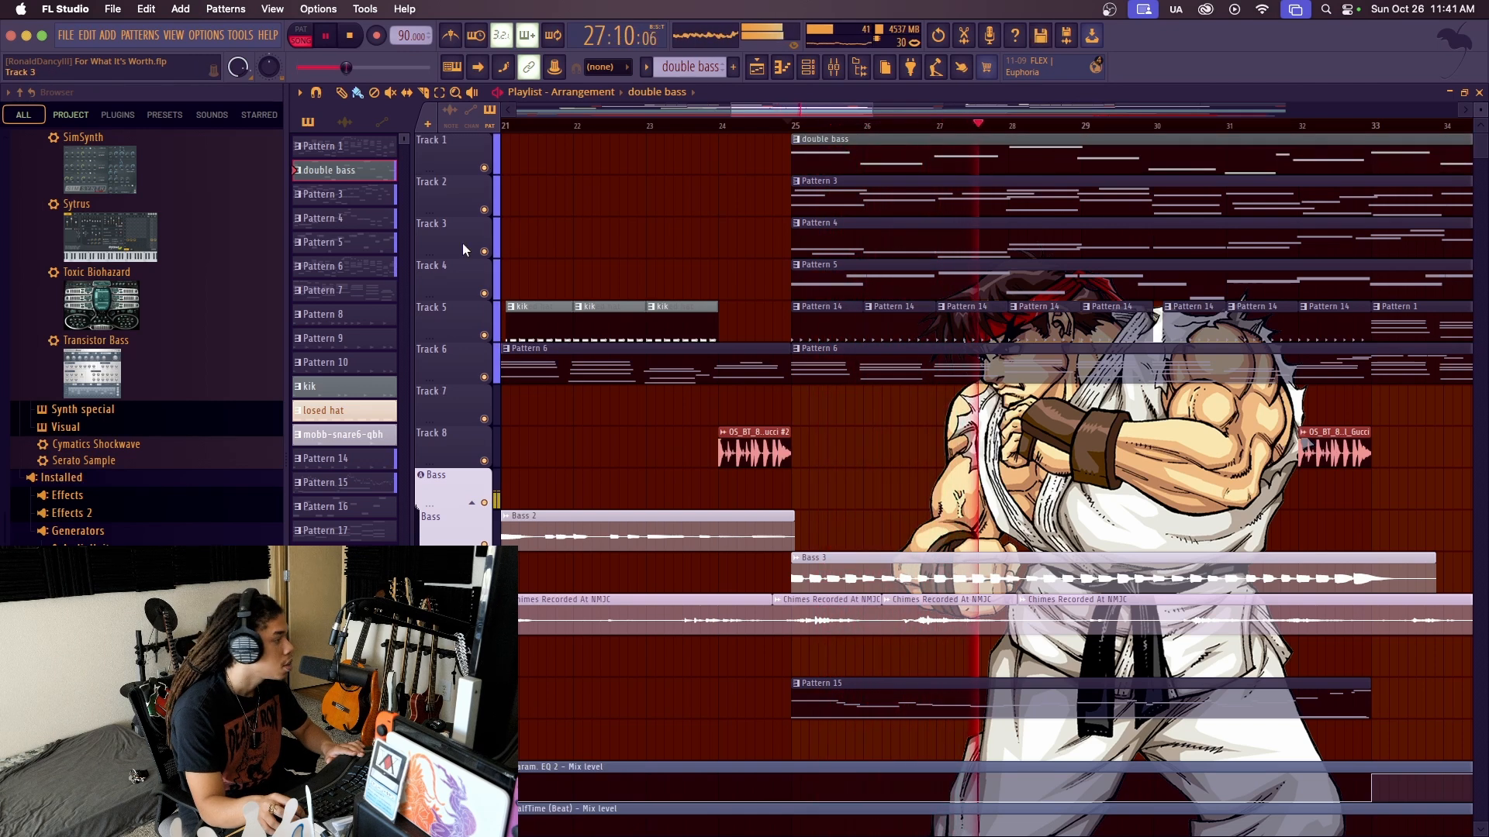
pyautogui.press('space')
pyautogui.click(795, 124)
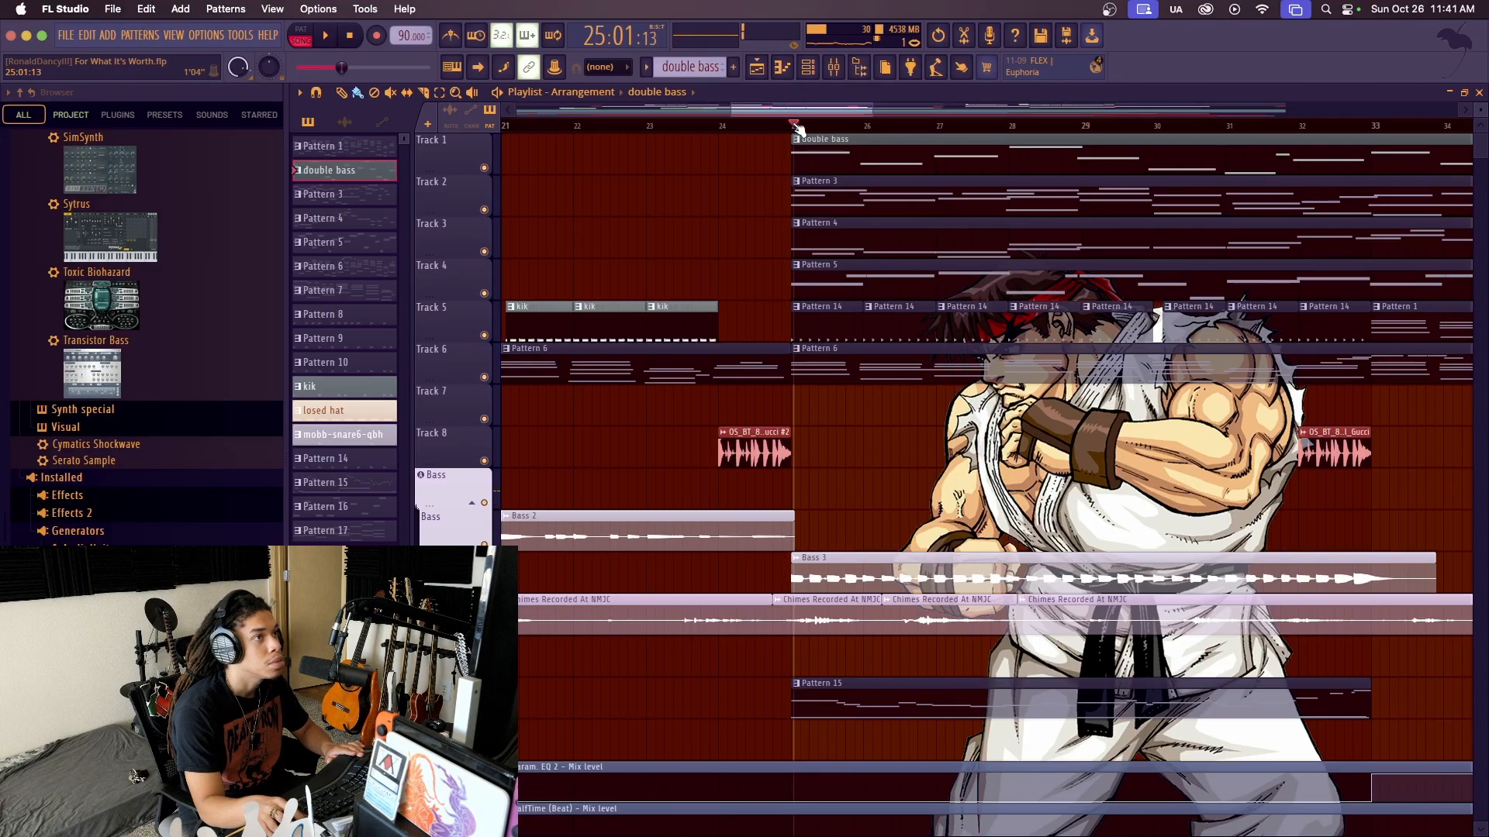
pyautogui.moveTo(794, 124); pyautogui.dragTo(790, 125)
pyautogui.scroll(-10, 791, 137)
pyautogui.scroll(5, 802, 151)
pyautogui.scroll(10, 822, 194)
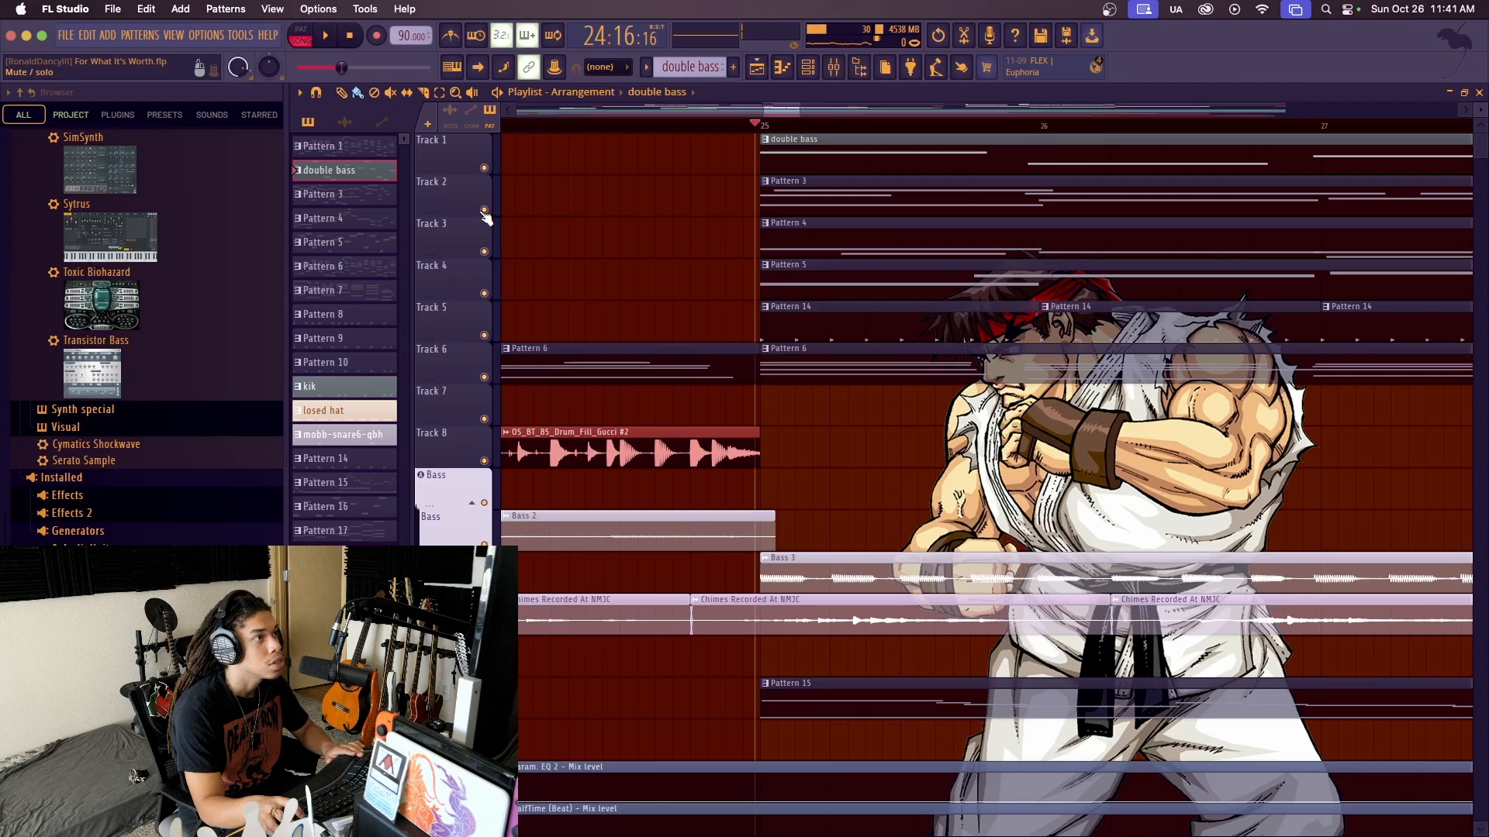
# Open Pattern 3's violas notes in the piano roll, play the pattern alone, and go back to the playlist
pyautogui.doubleClick(788, 182)
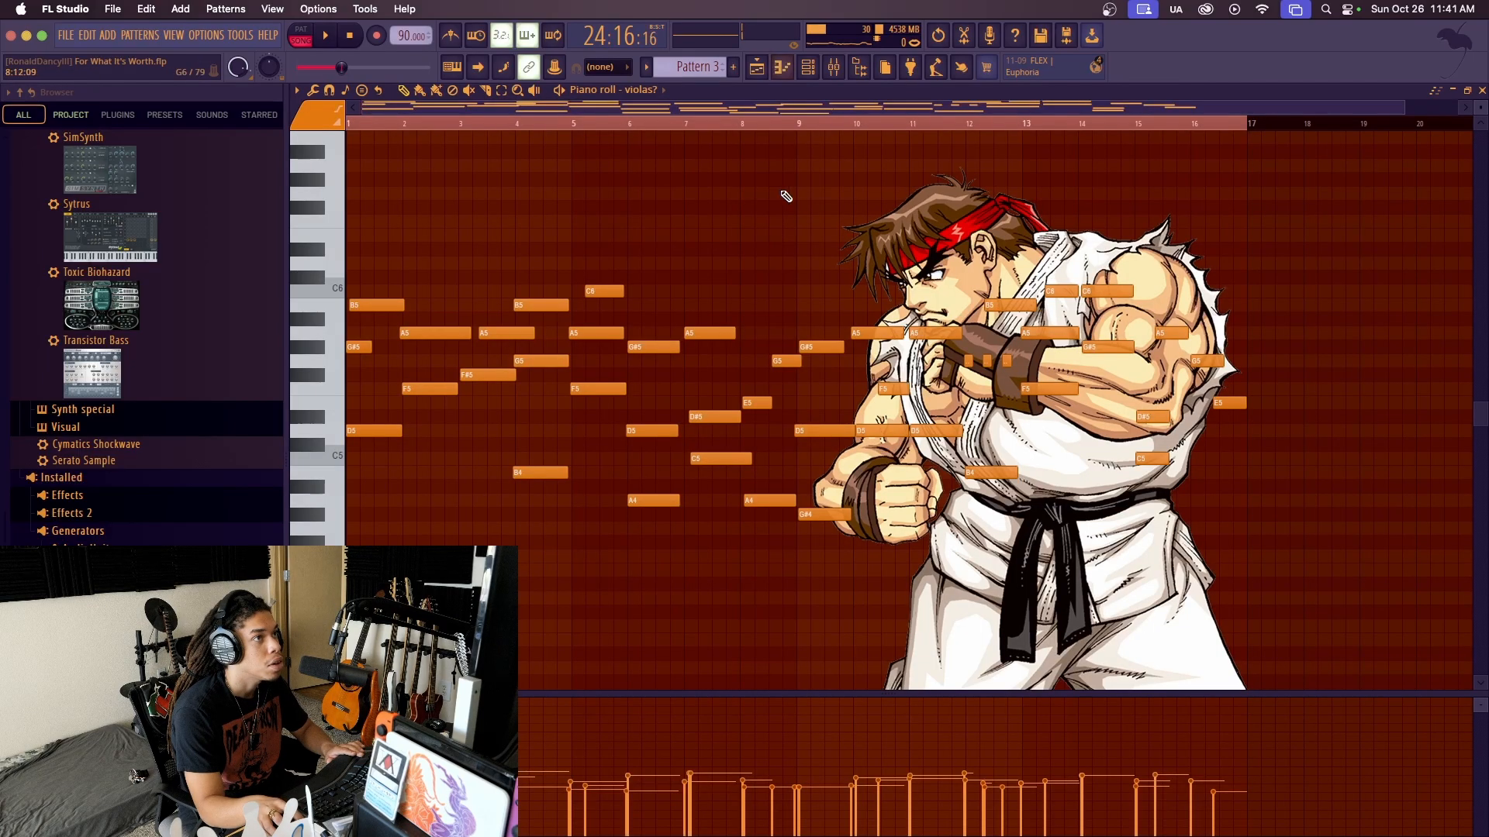
pyautogui.click(304, 36)
pyautogui.press('space')
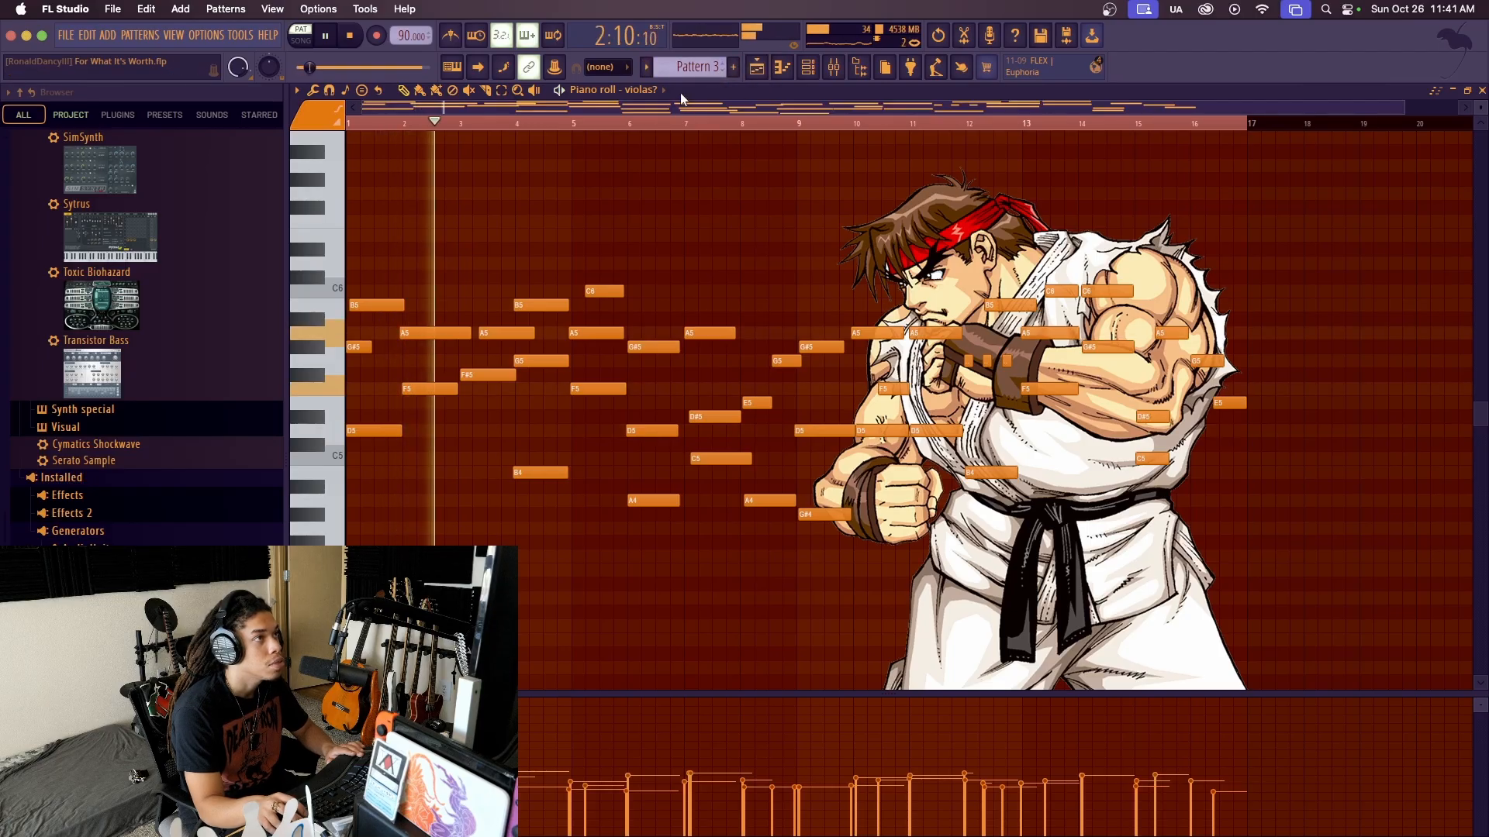
pyautogui.click(771, 75)
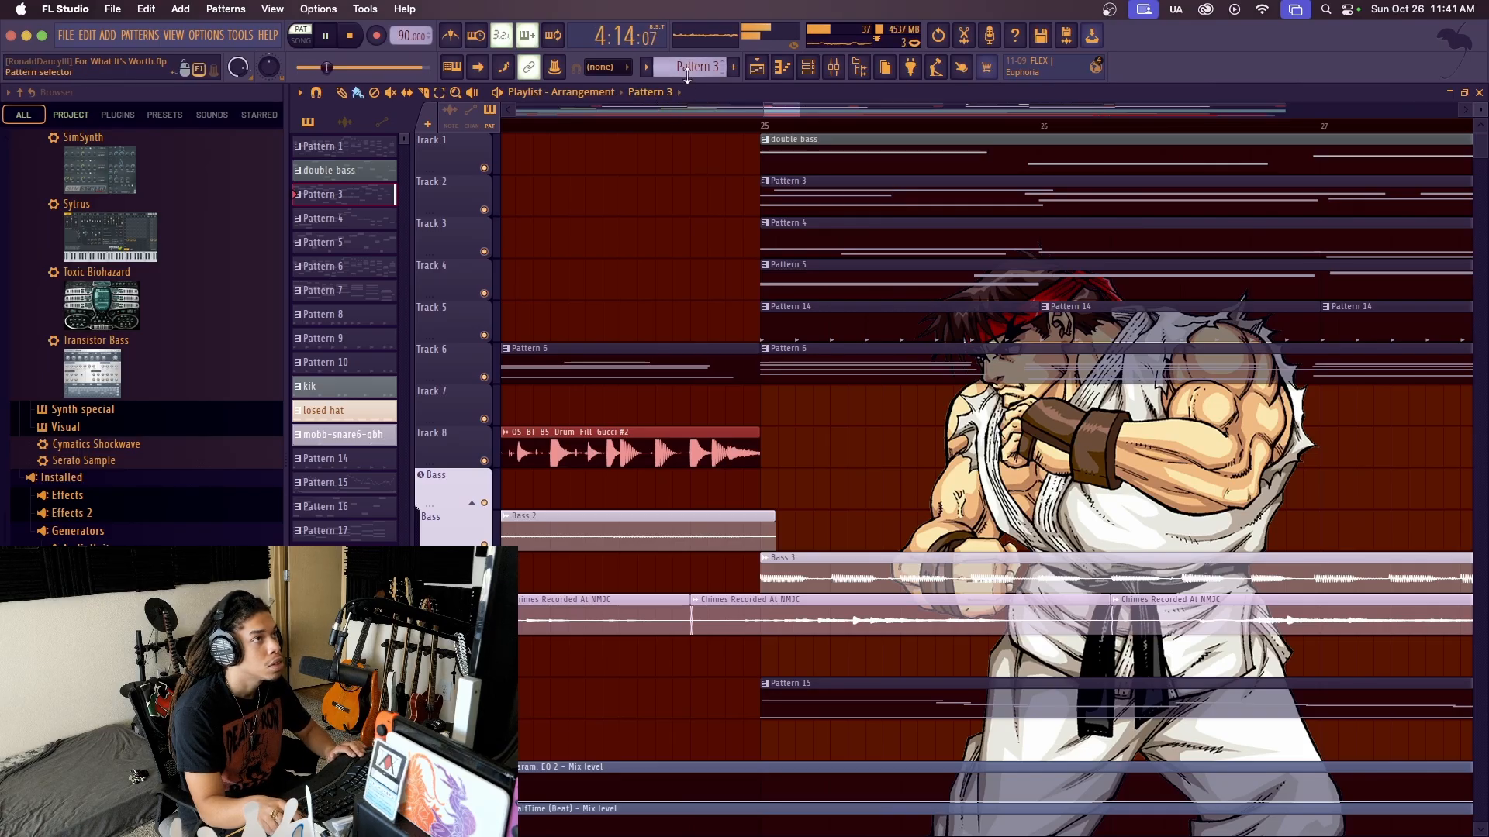
# Step through the patterns after Pattern 3, auditioning Pattern 5 and Pattern 14 alone, and switch to Pattern 6
pyautogui.scroll(-1, 687, 72)
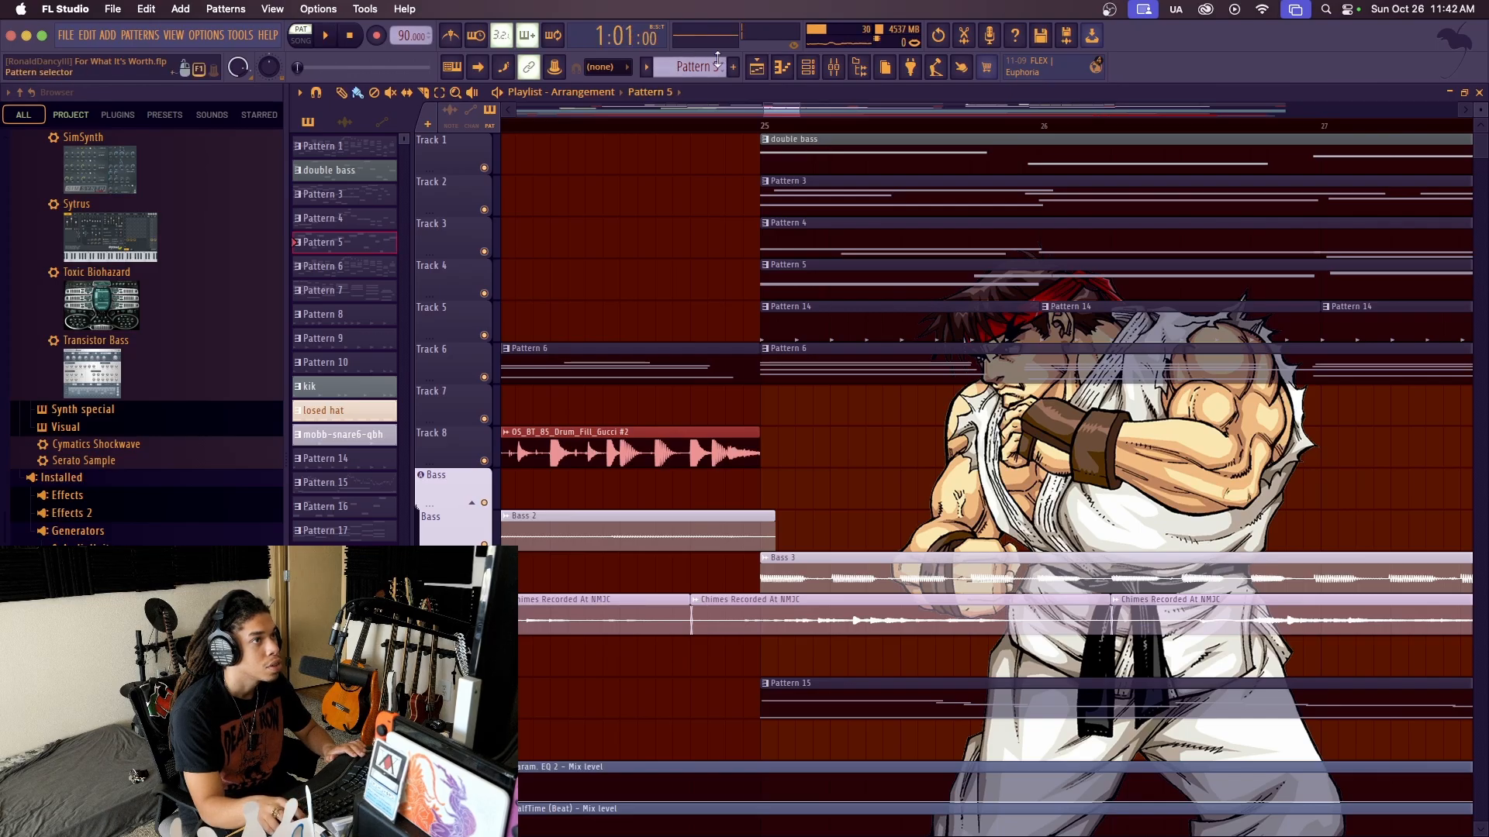
pyautogui.scroll(-6, 694, 67)
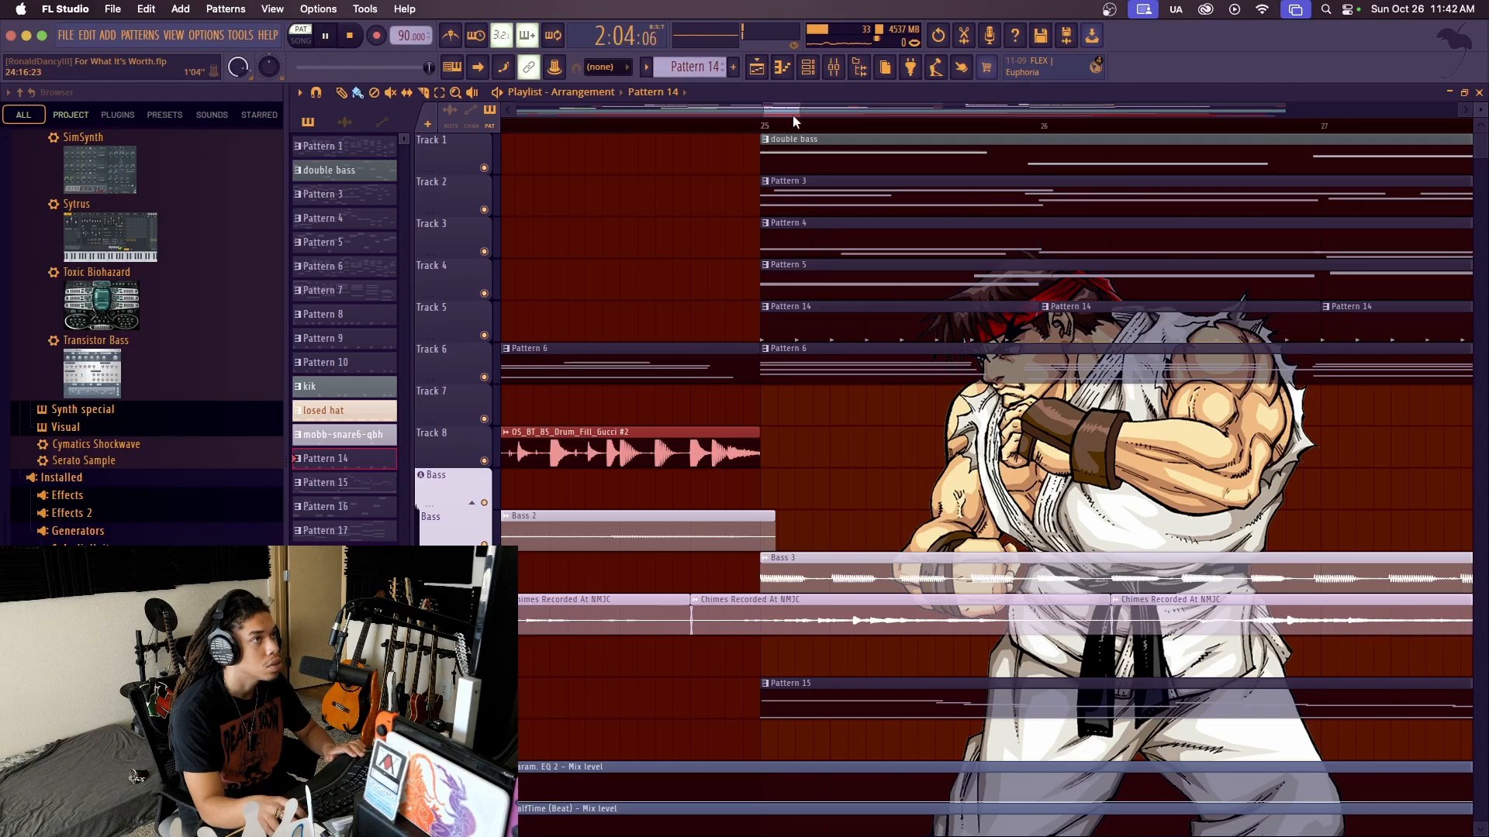
pyautogui.press('space')
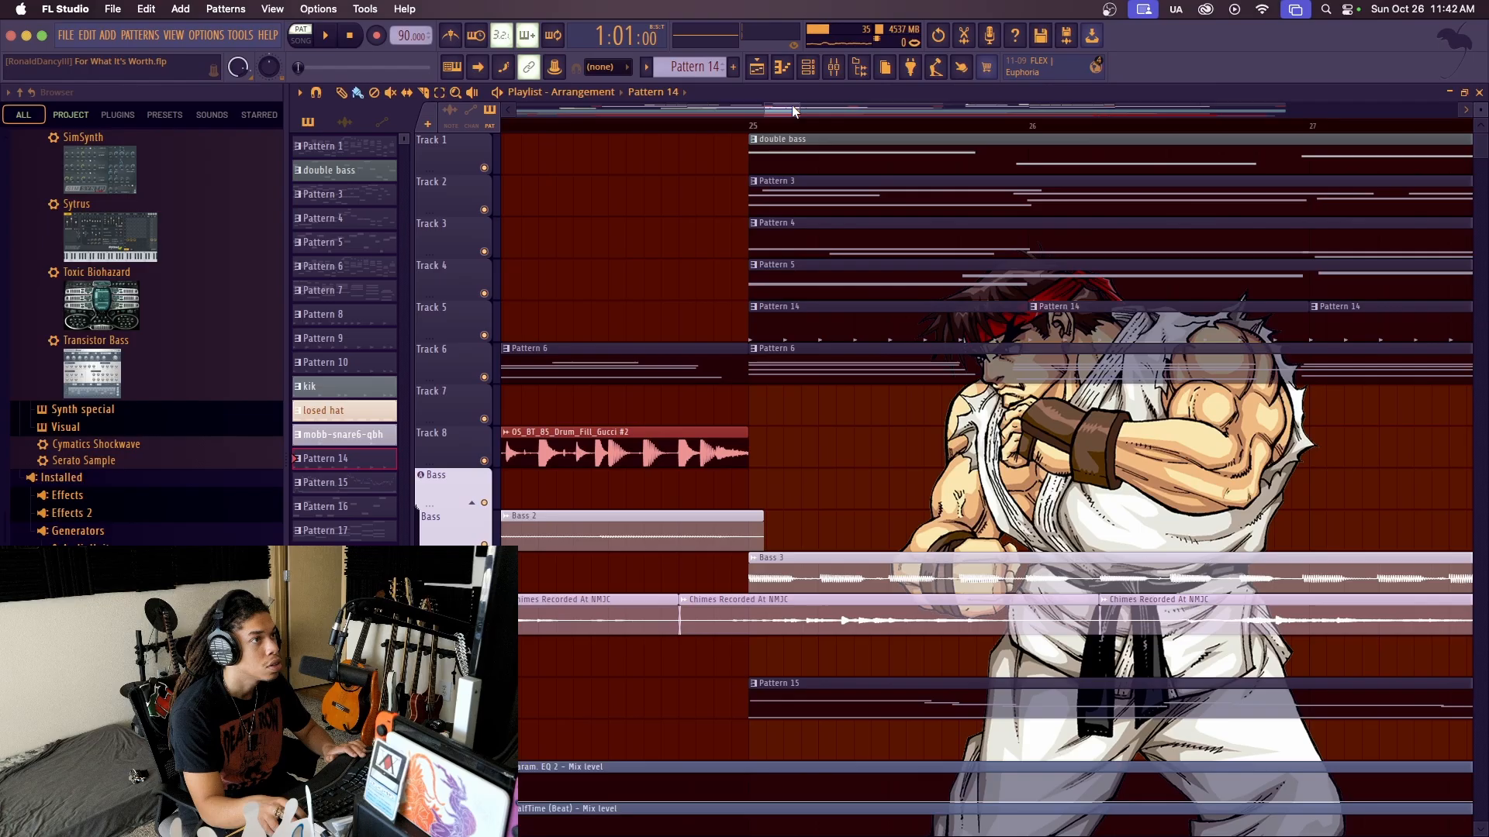
pyautogui.scroll(10, 684, 77)
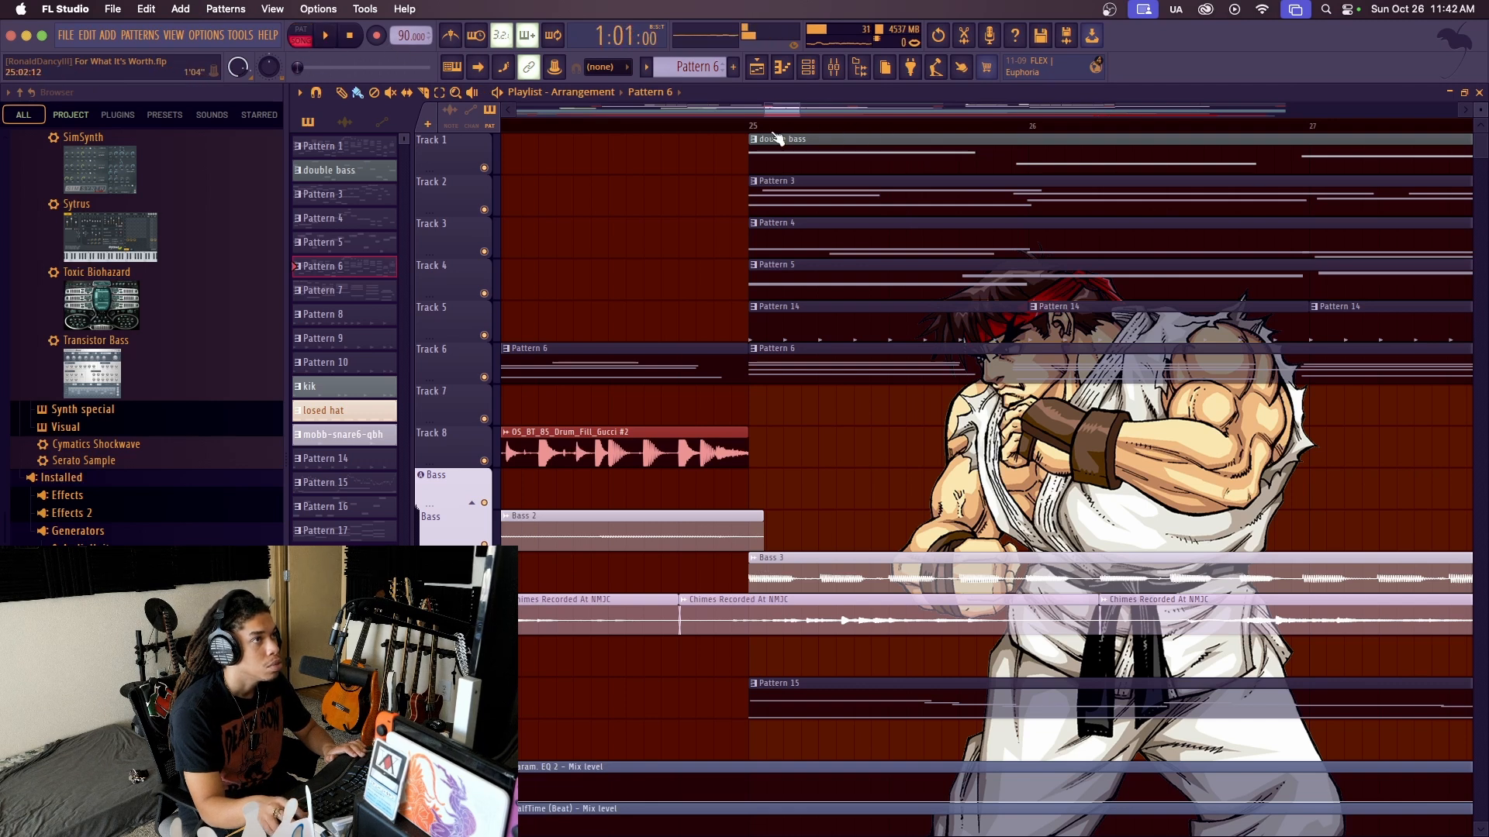
# Play the song from bar 25 into bar 31, checking the mixer levels and the clips in the playlist
pyautogui.press('space')
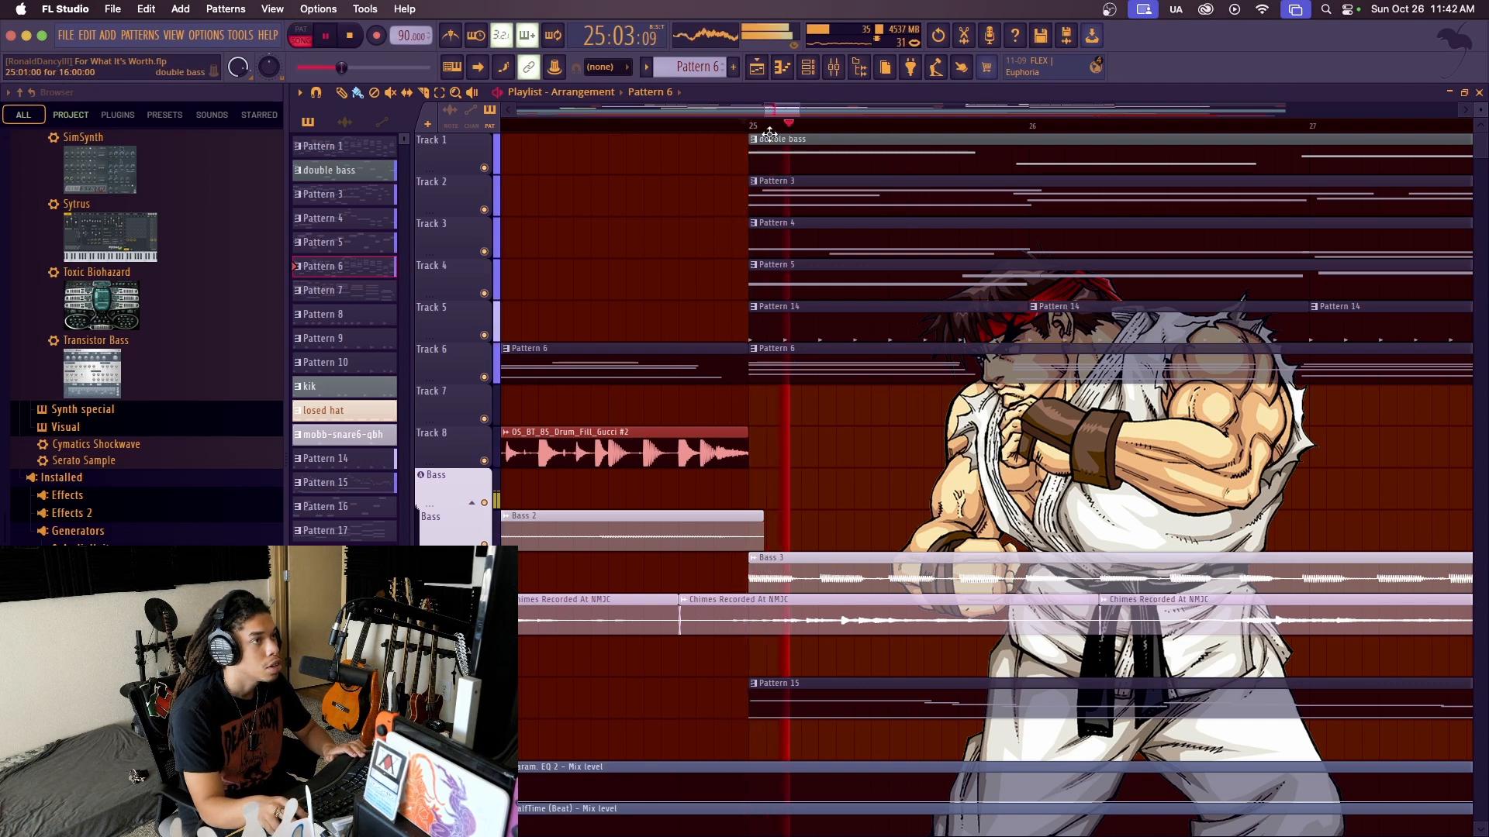
pyautogui.press('space')
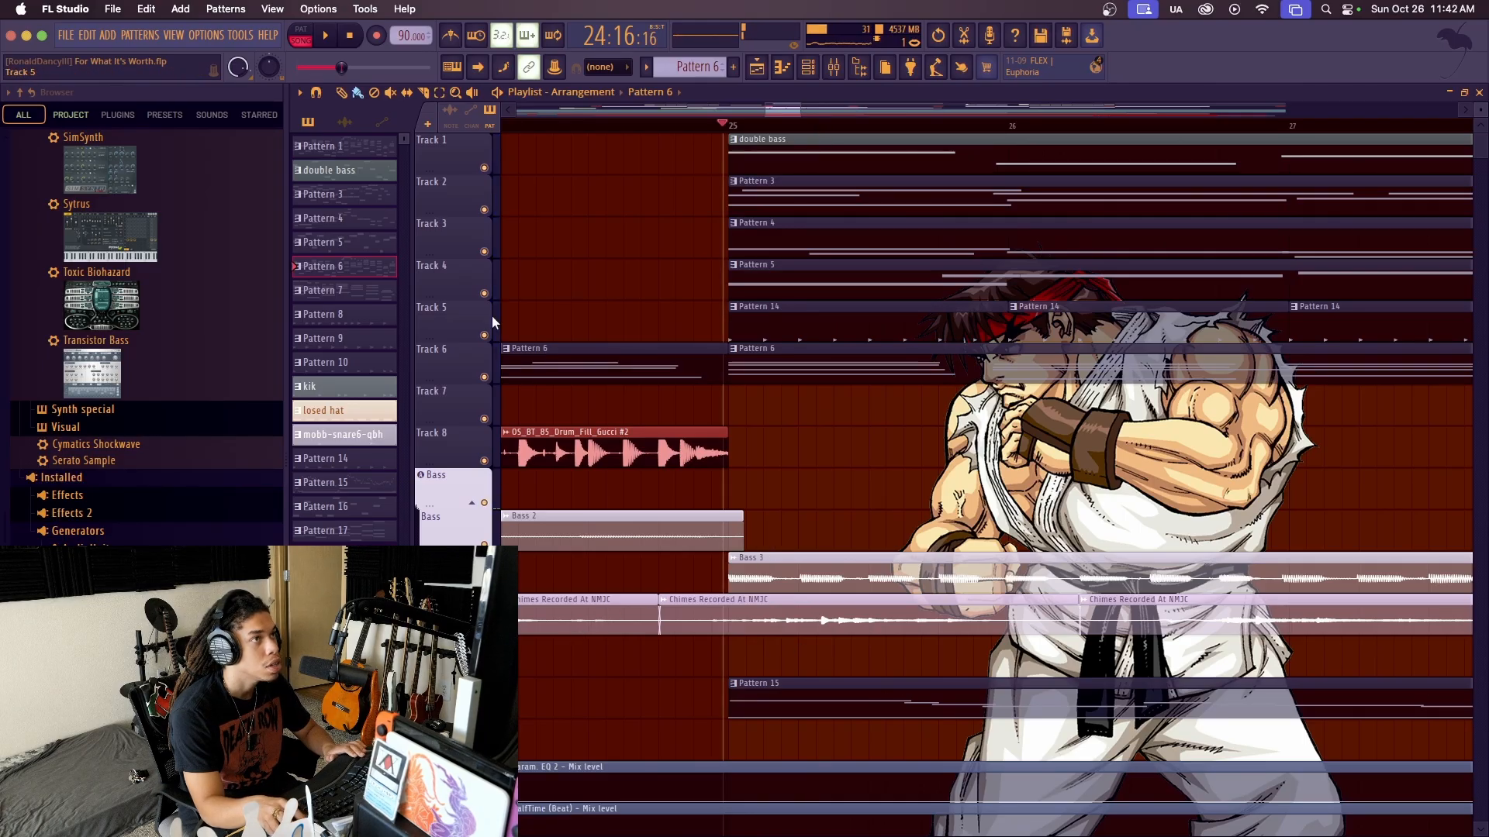
pyautogui.press('F9')
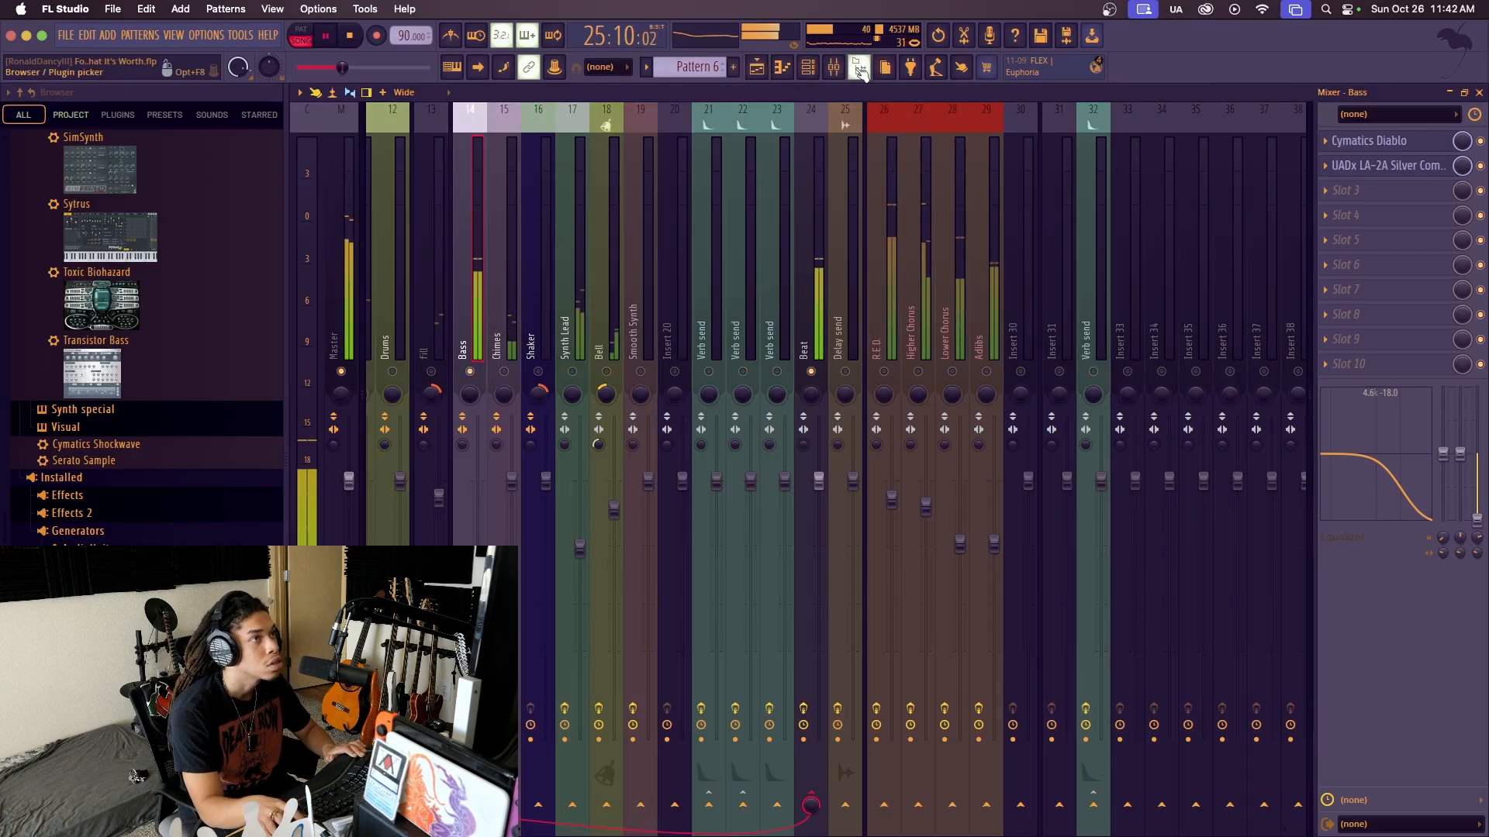
pyautogui.click(748, 70)
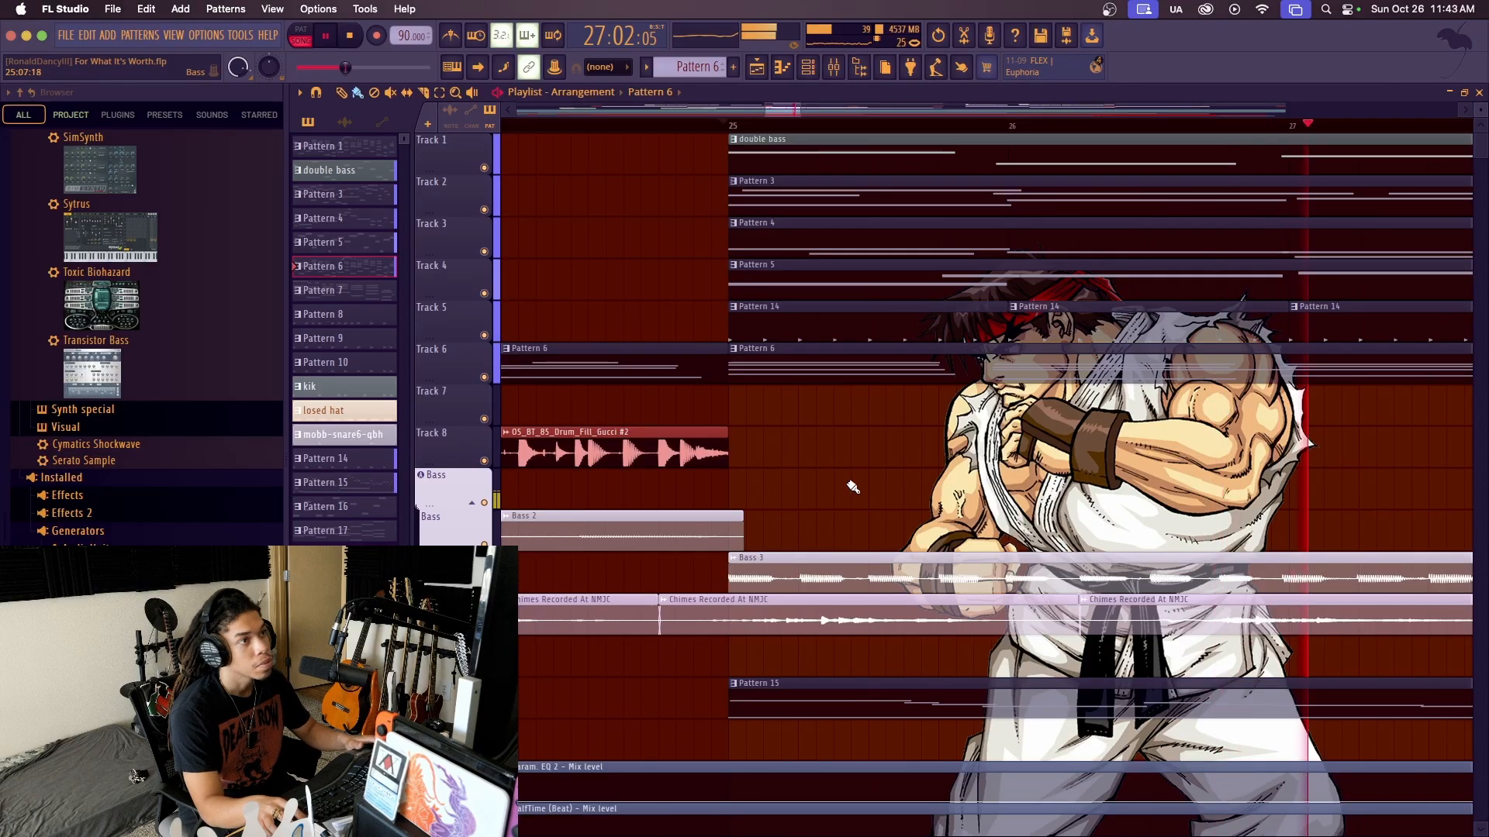
pyautogui.scroll(-1, 852, 479)
pyautogui.scroll(-1, 857, 482)
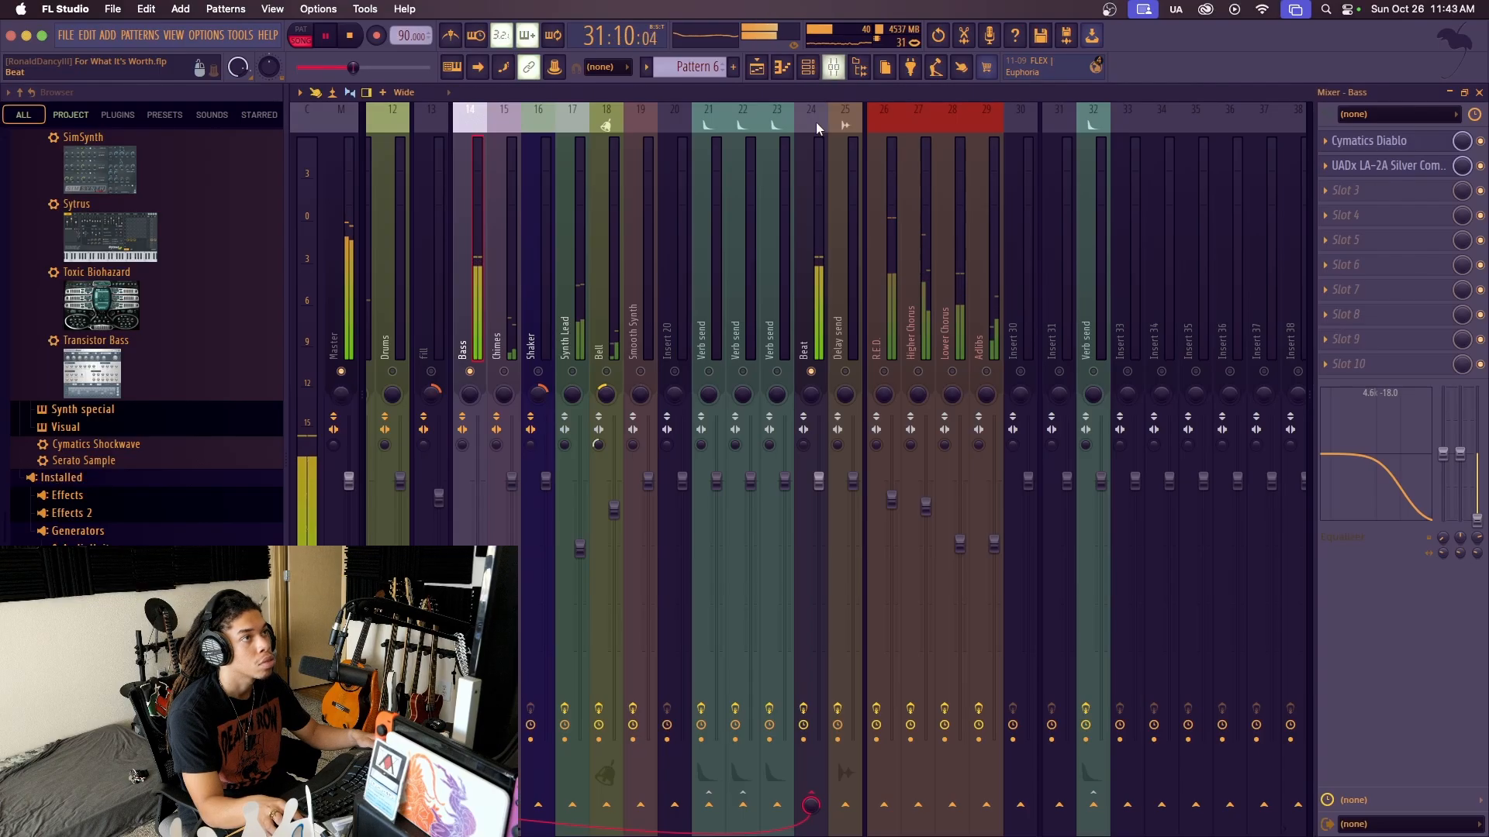
# Stop playback, unsolo the Bass mixer track, mute the R.E.D. and Higher Chorus vocal tracks, and return to the playlist
pyautogui.click(834, 68)
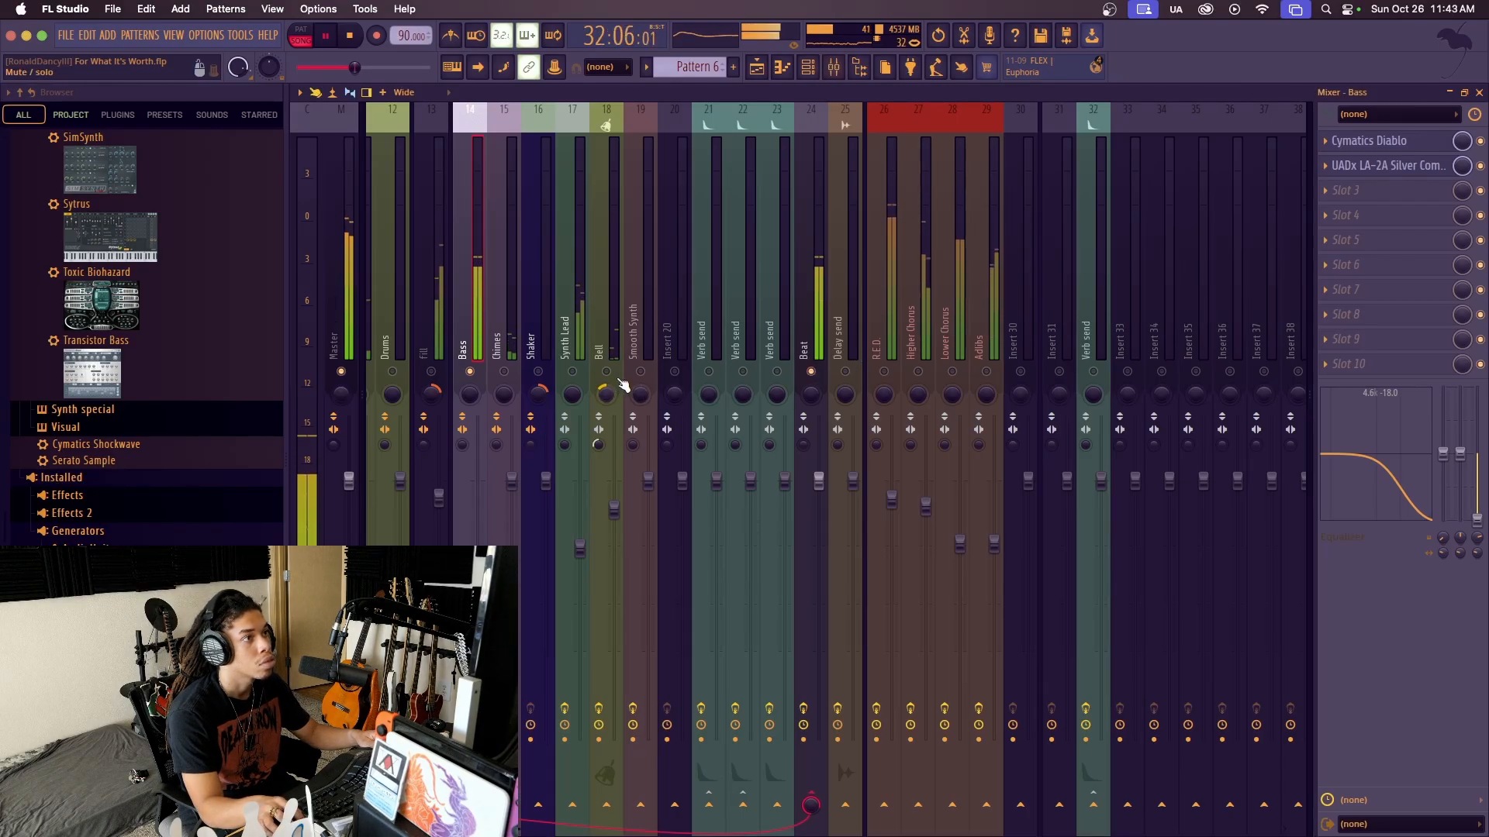
pyautogui.press('space')
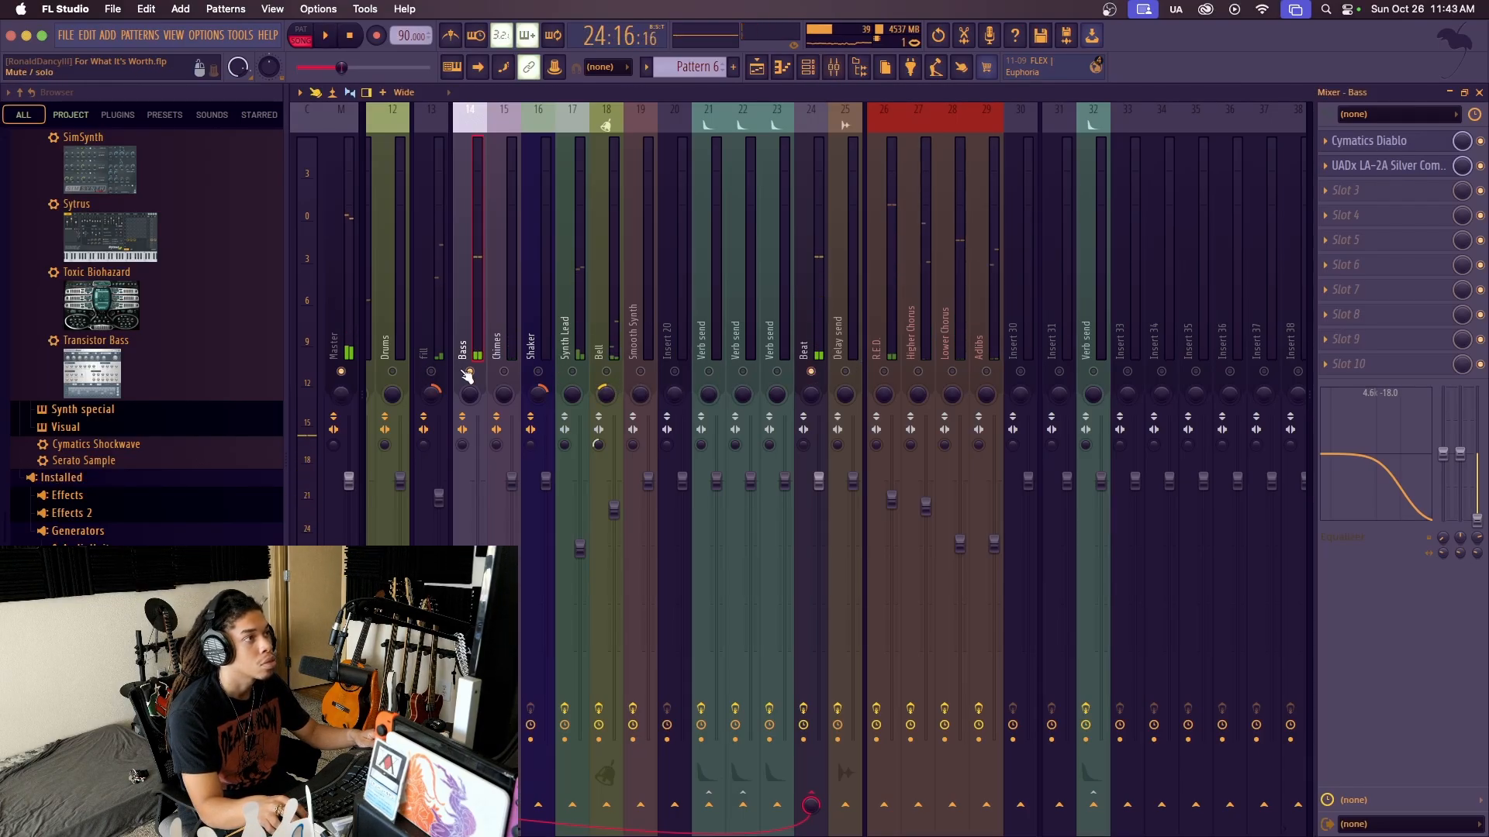
pyautogui.rightClick(469, 372)
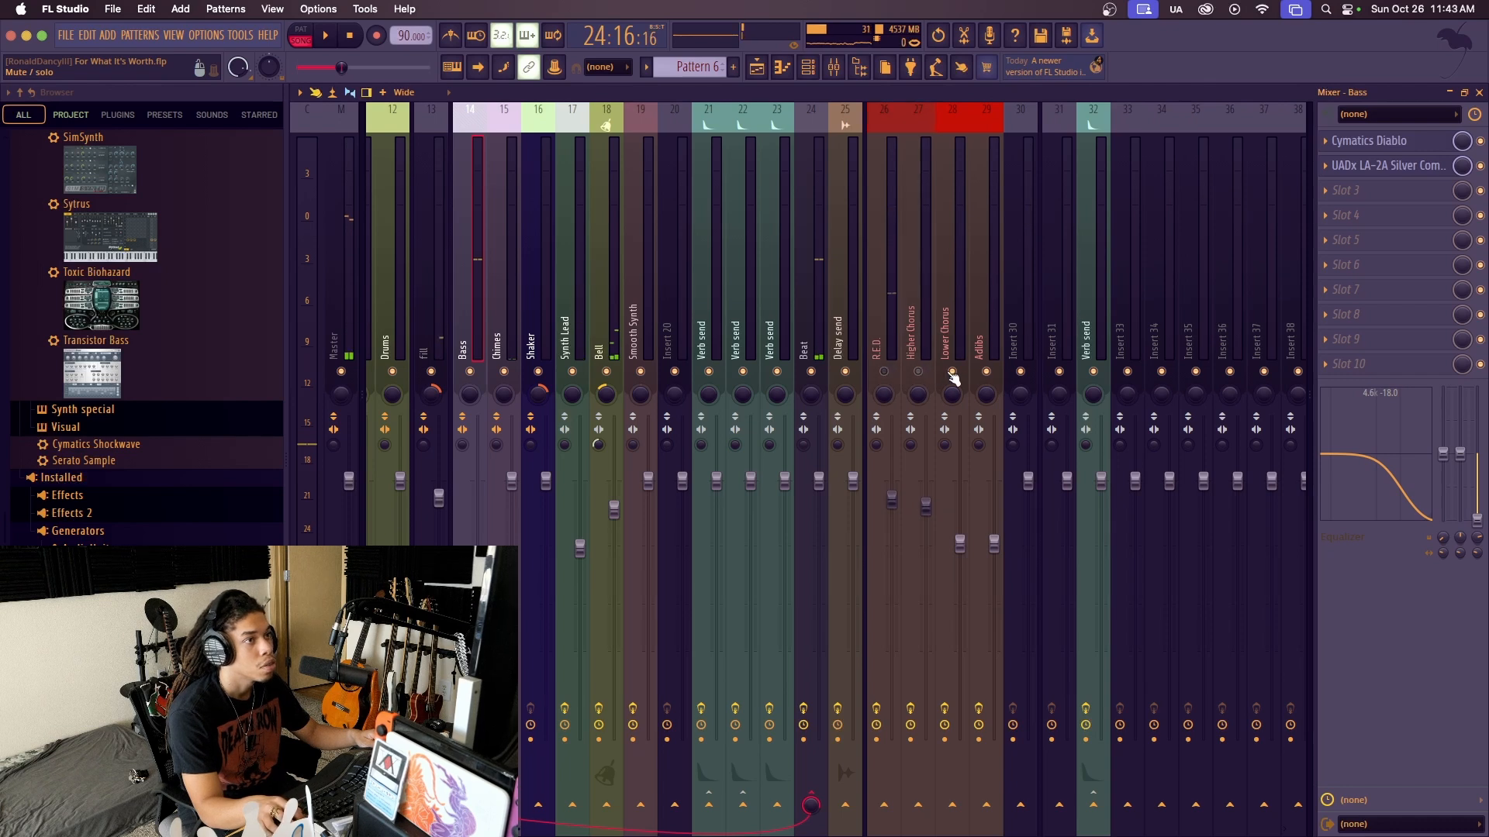
pyautogui.click(757, 68)
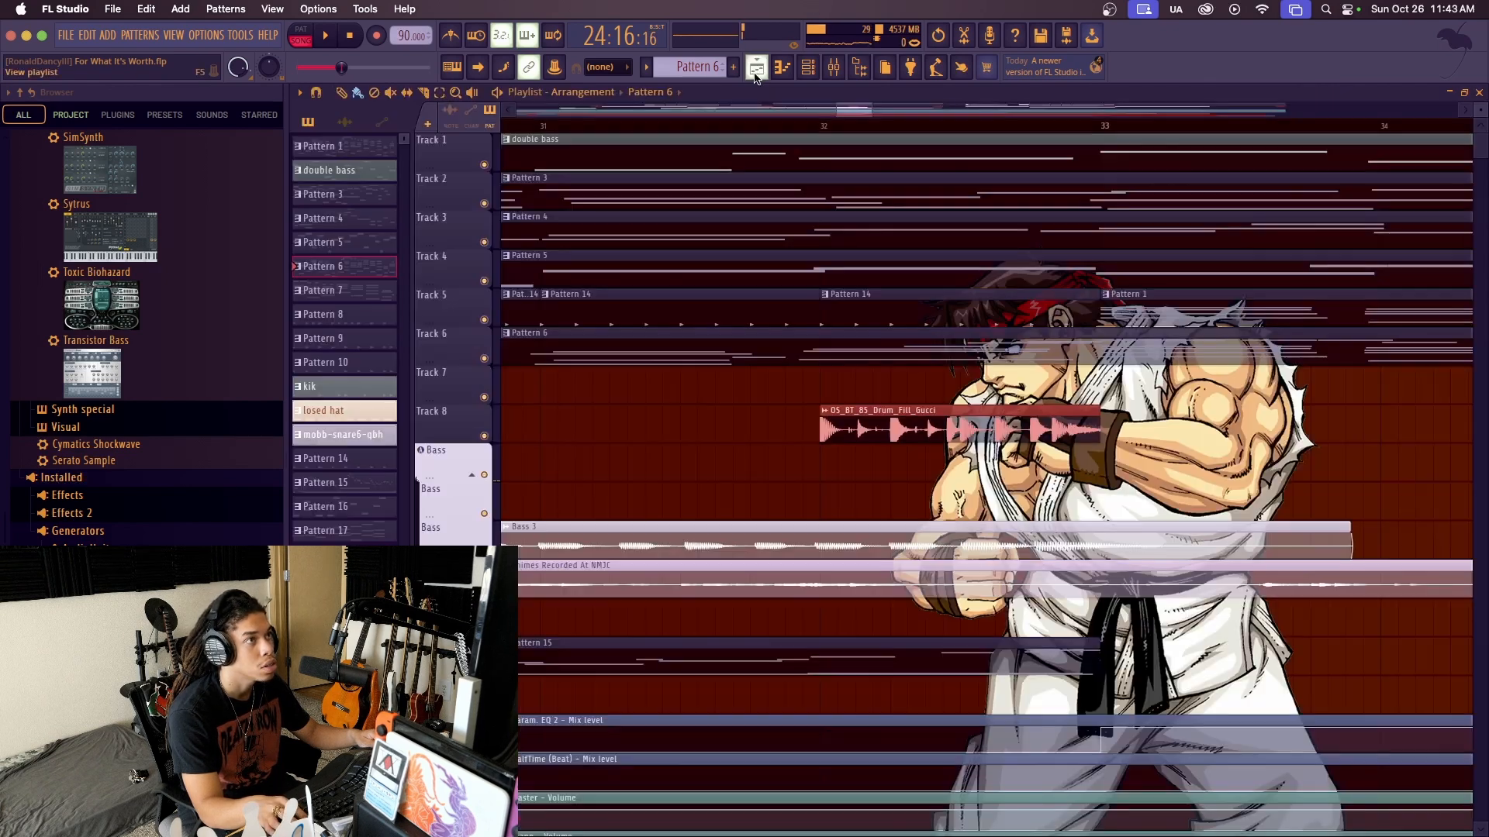
# Play the song from bar 25 into bar 26 with the whole arrangement in view, and stop
pyautogui.press('space')
pyautogui.scroll(-10, 907, 127)
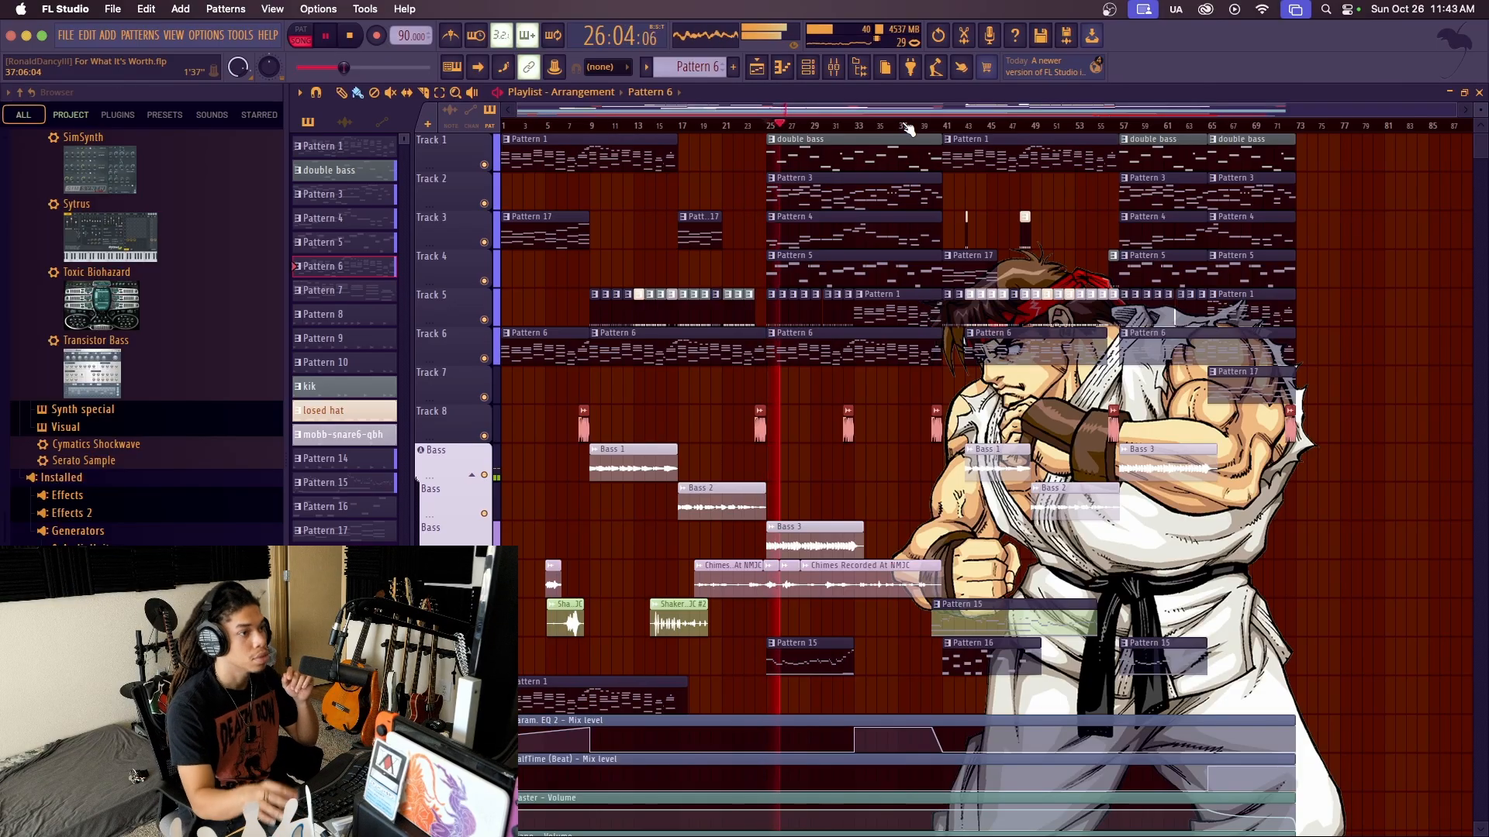
pyautogui.press('space')
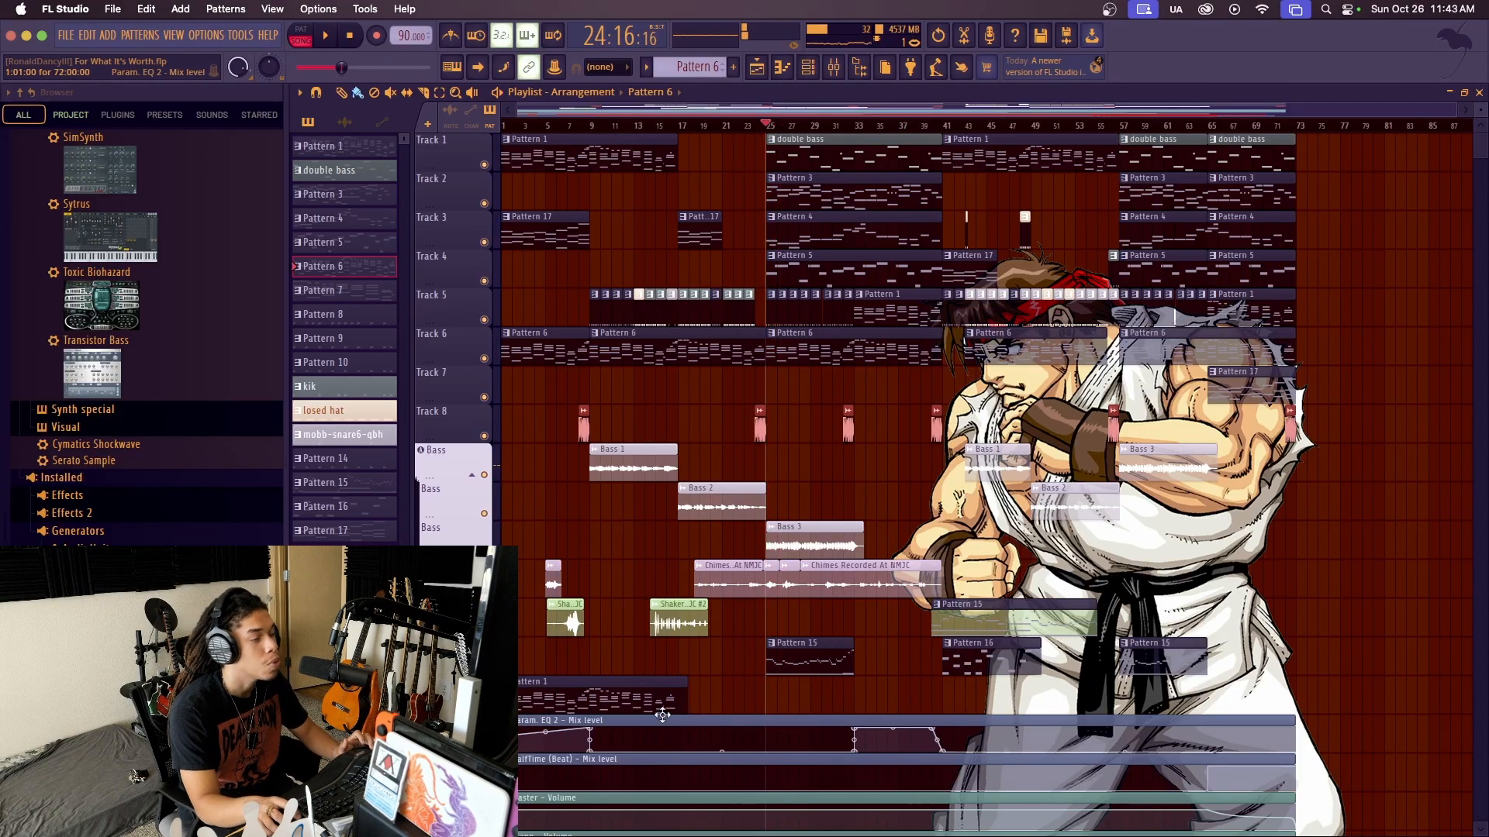
# Open Pattern 15's Morphine notes from the playlist and audition the melody by itself from bar 25
pyautogui.doubleClick(786, 643)
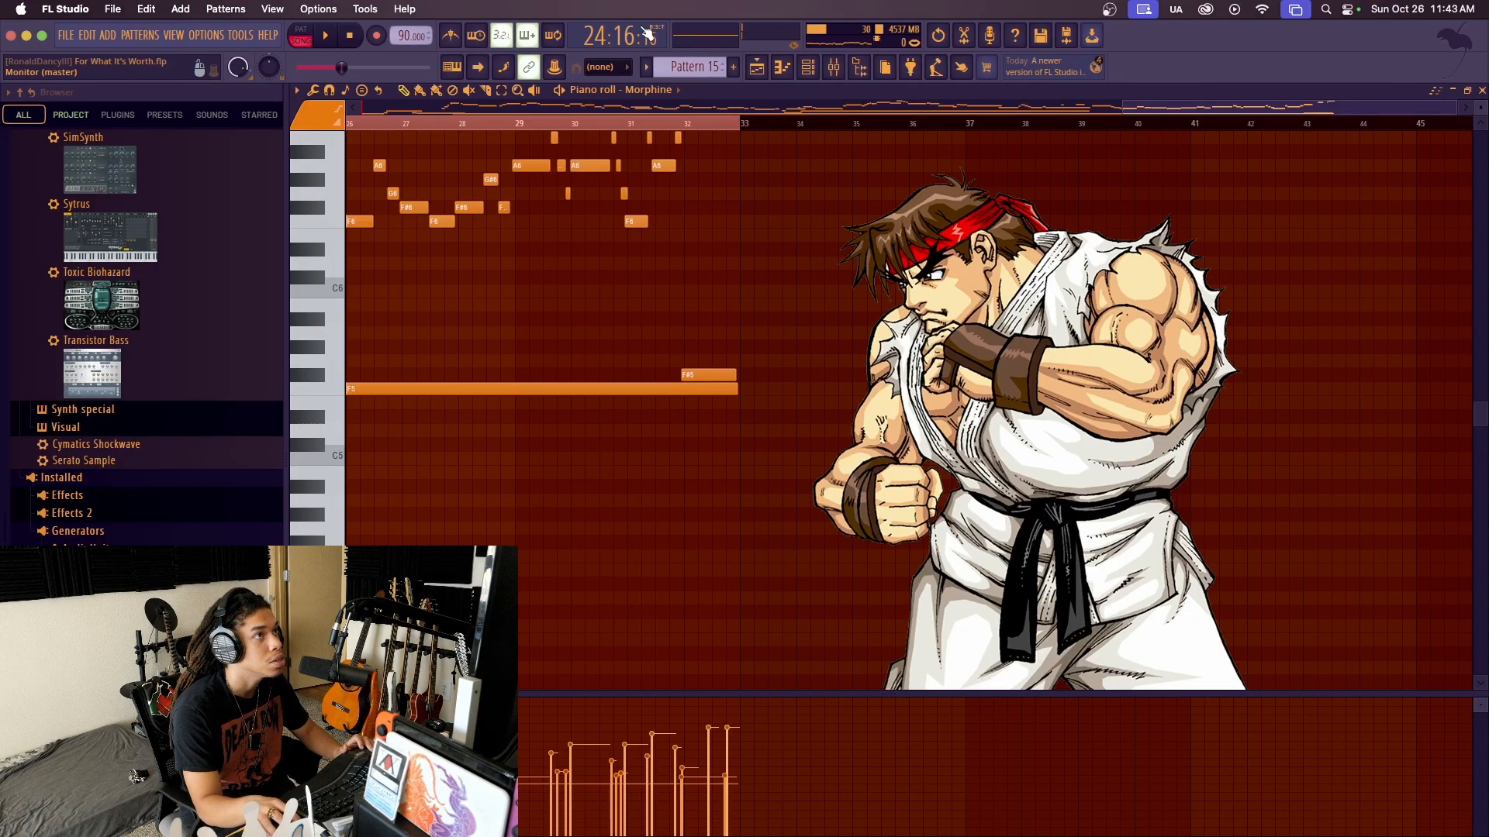
pyautogui.scroll(10, 538, 270)
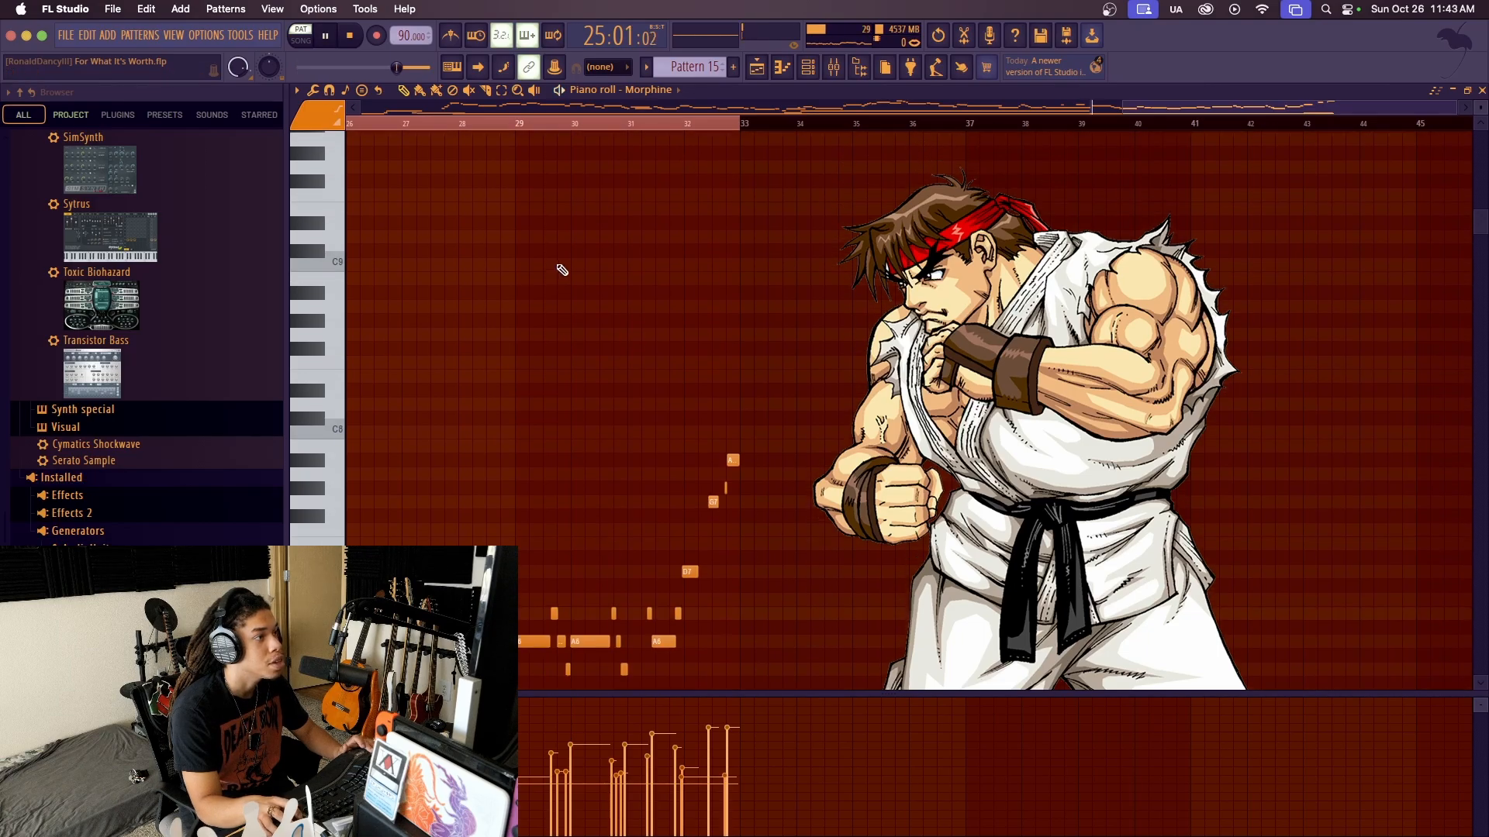
pyautogui.scroll(-6, 515, 289)
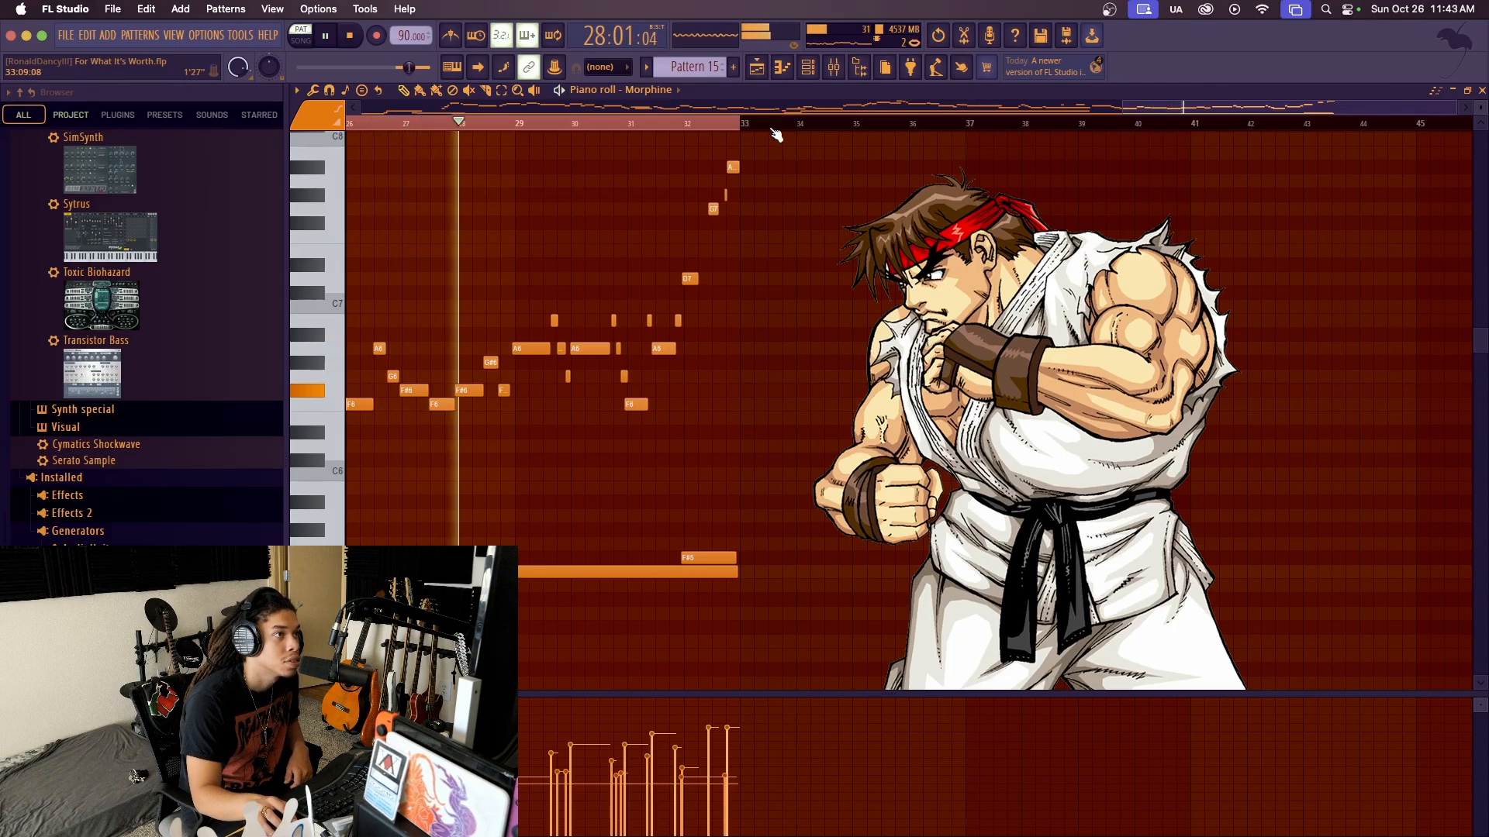
# Open the Morphine synth lead from the channel rack, review its channel settings and synth page, and close both
pyautogui.click(833, 67)
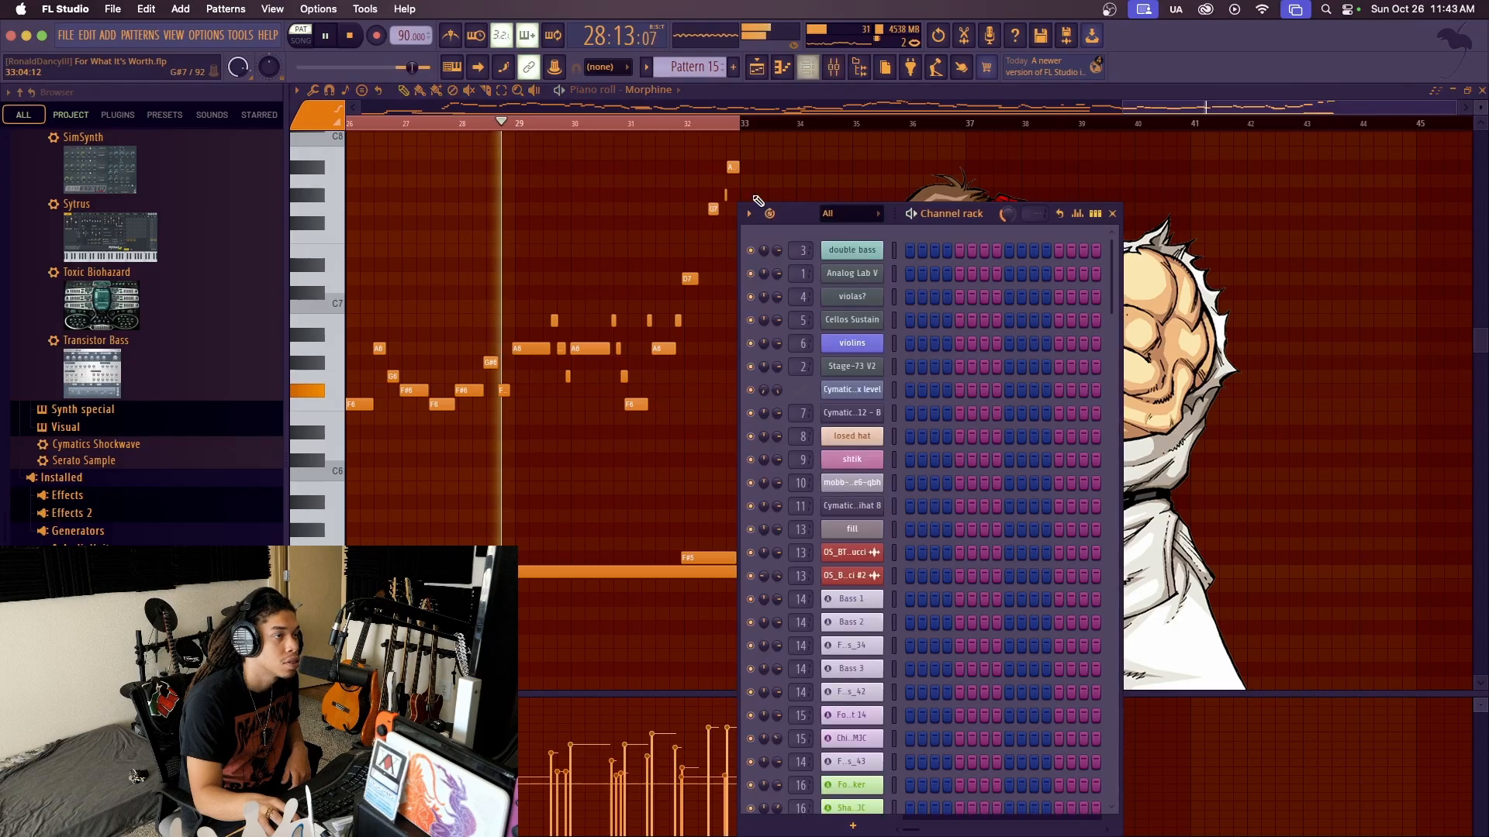
pyautogui.scroll(1, 869, 466)
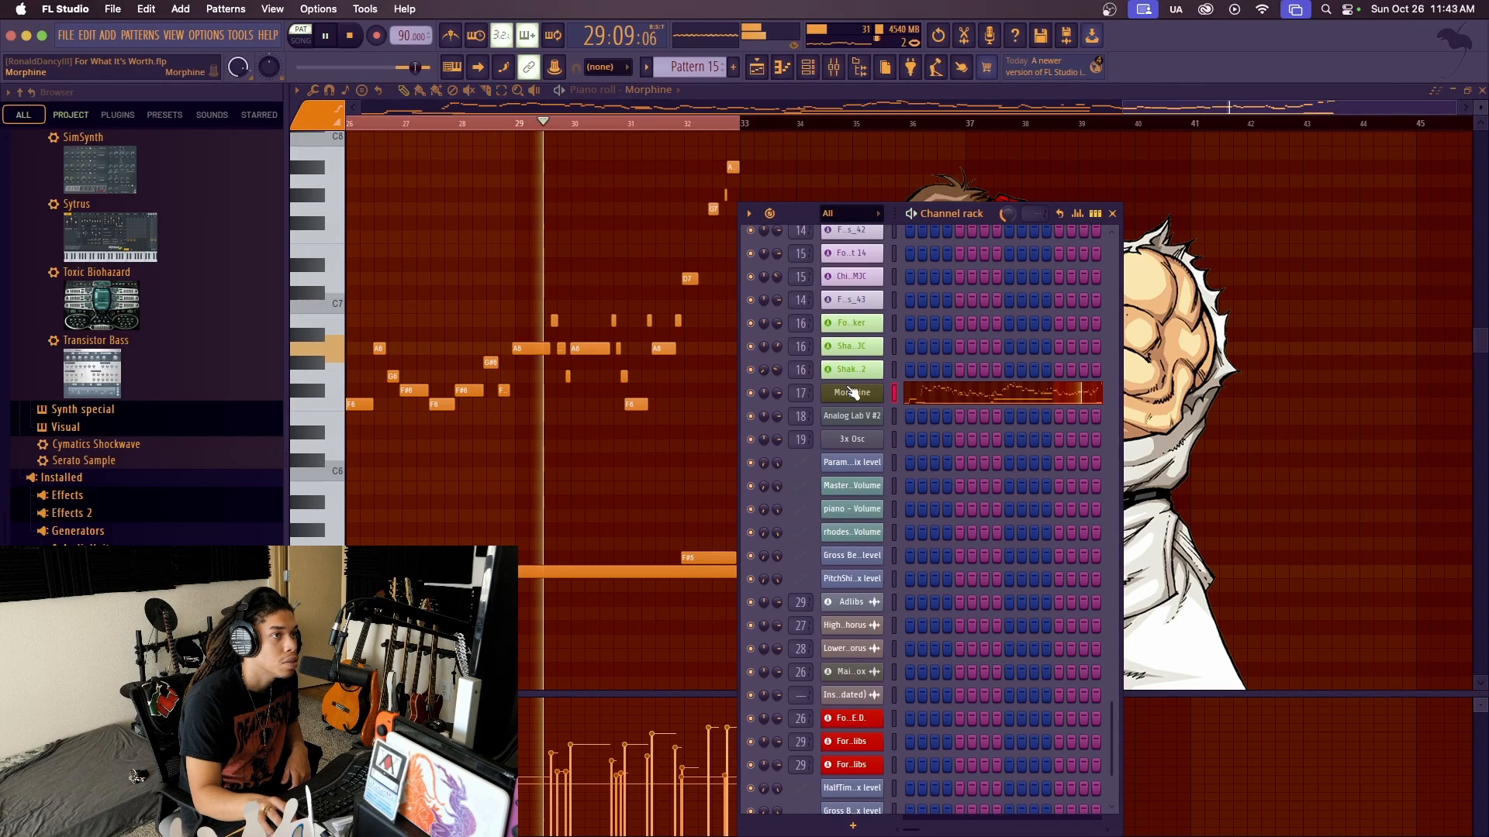
pyautogui.click(851, 394)
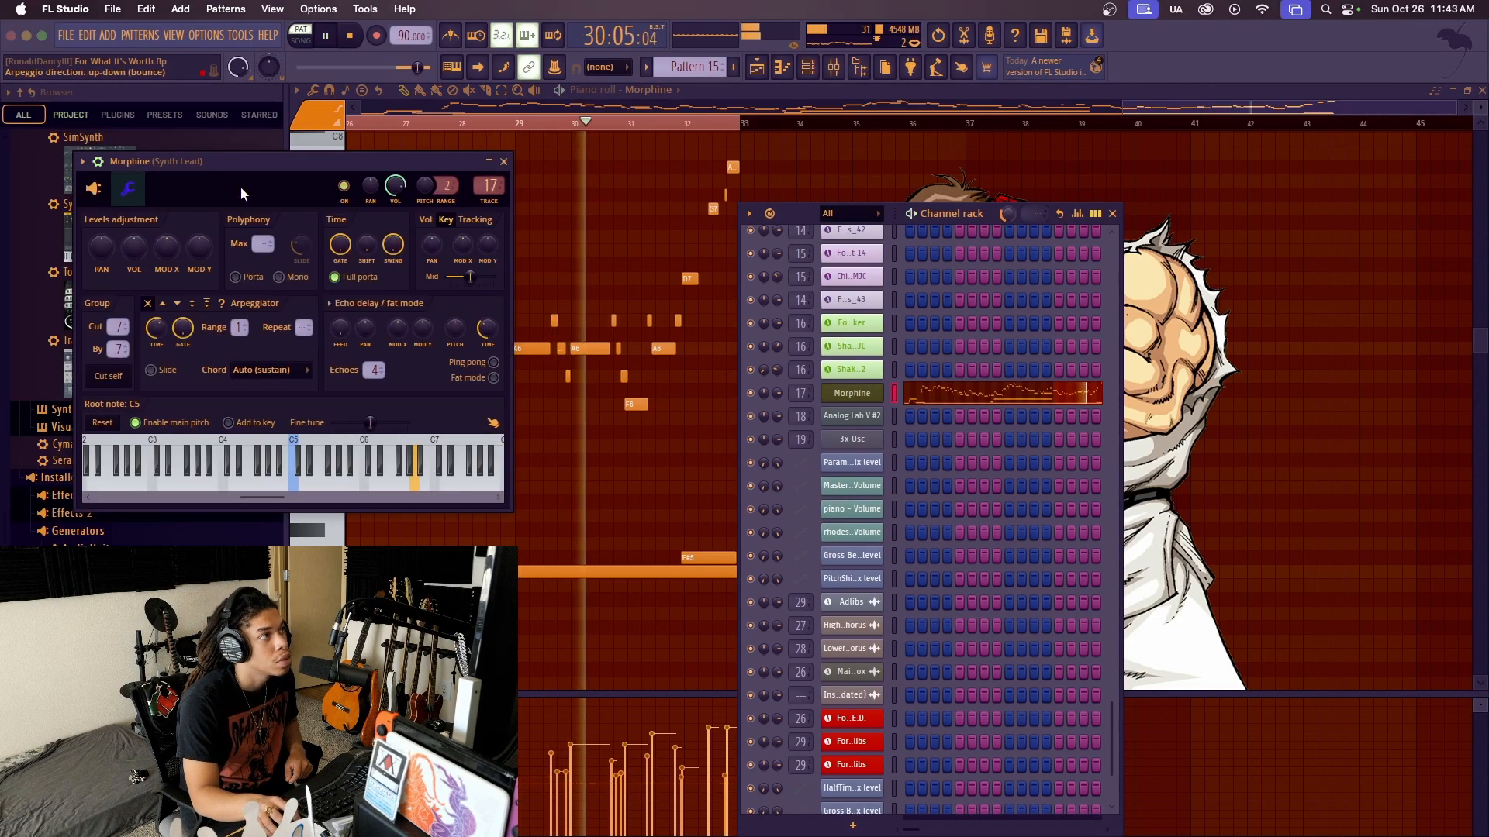
pyautogui.click(93, 188)
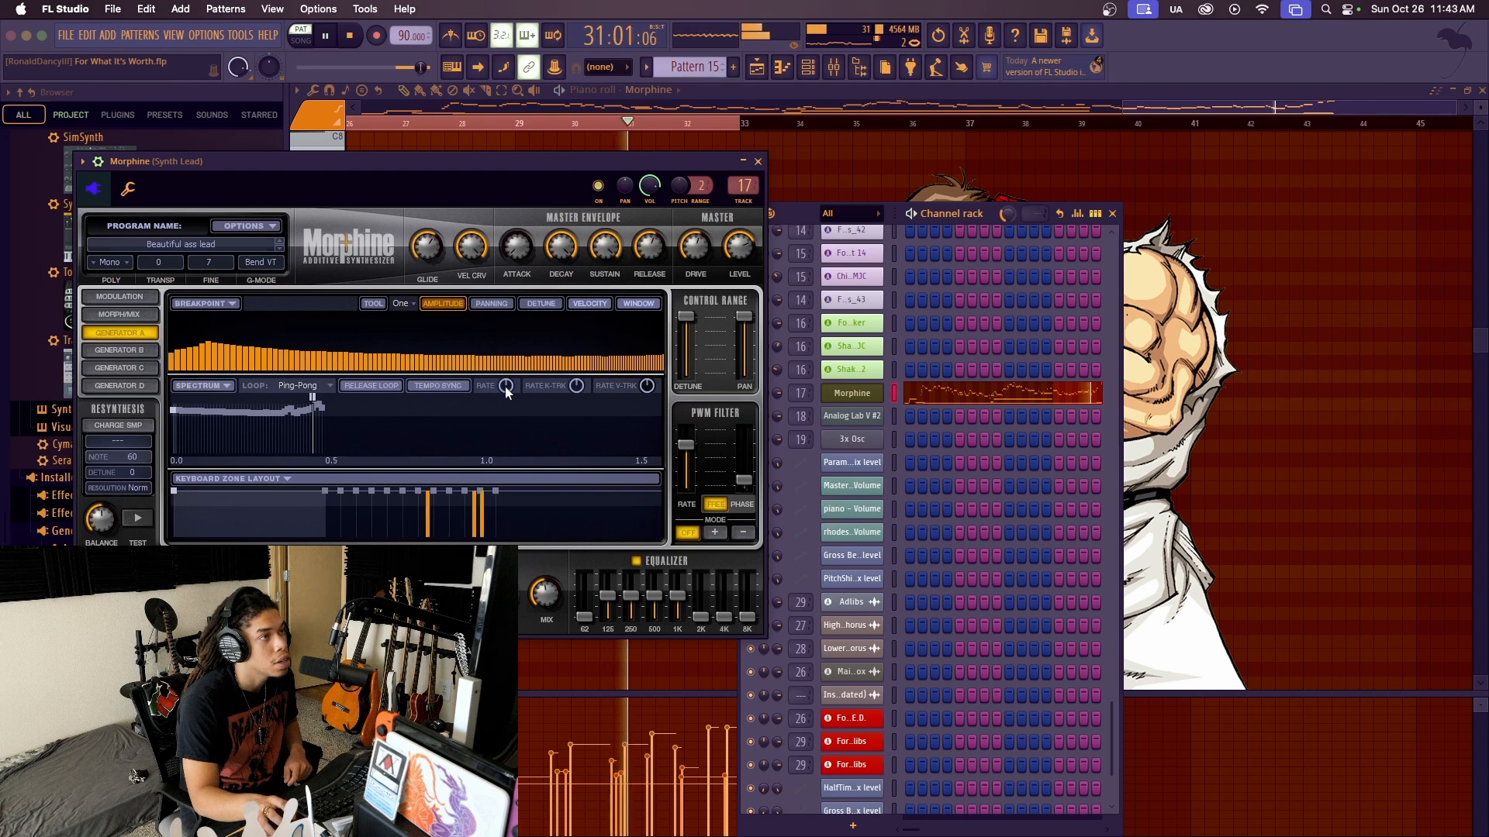
pyautogui.click(758, 161)
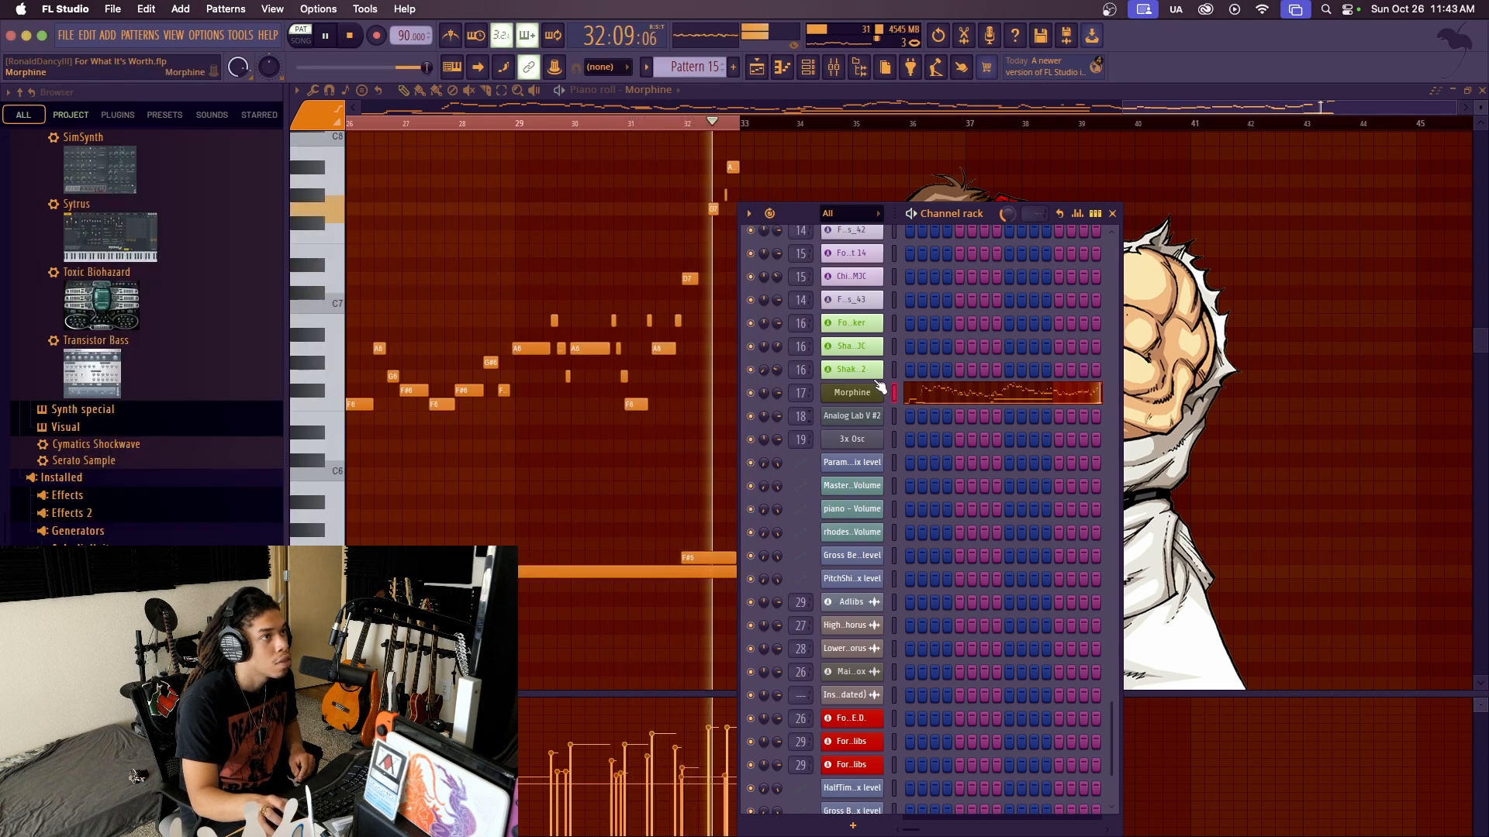
pyautogui.click(1112, 214)
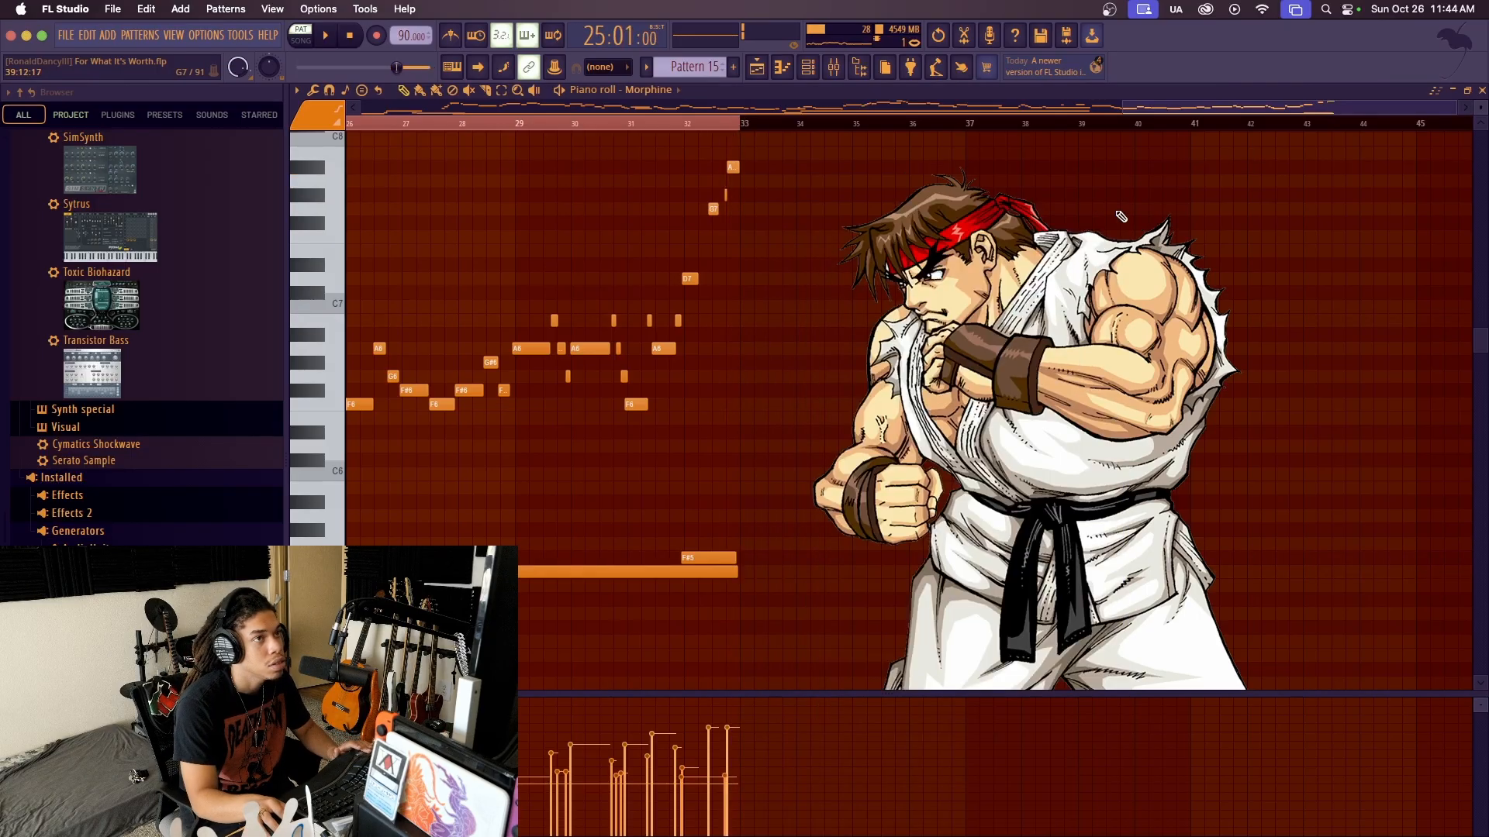
# Return to the playlist, play the whole chorus from bar 25 into bar 32, and stop
pyautogui.click(755, 71)
pyautogui.click(785, 122)
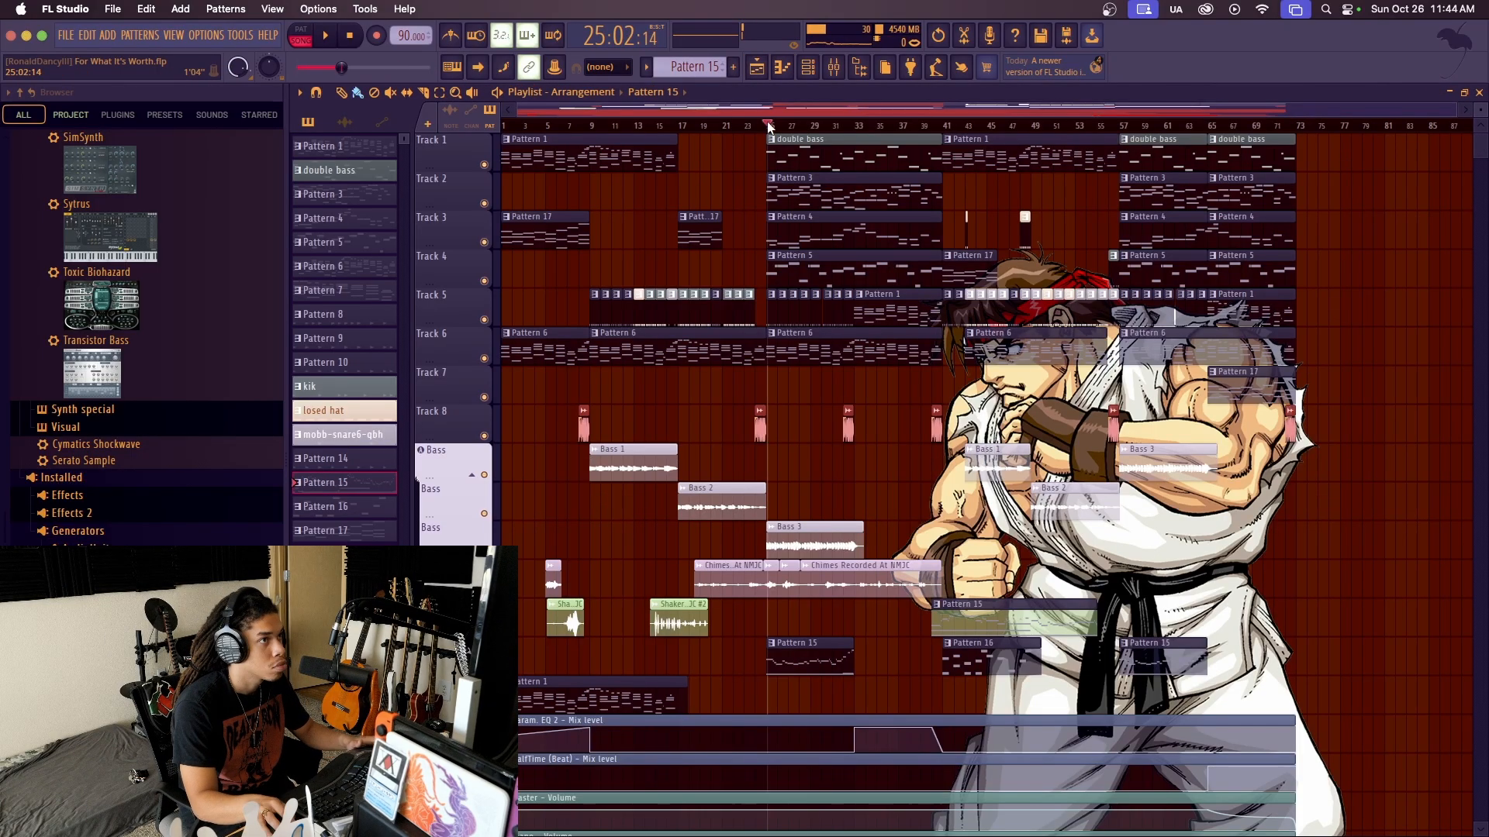
pyautogui.scroll(3, 780, 123)
pyautogui.scroll(2, 780, 122)
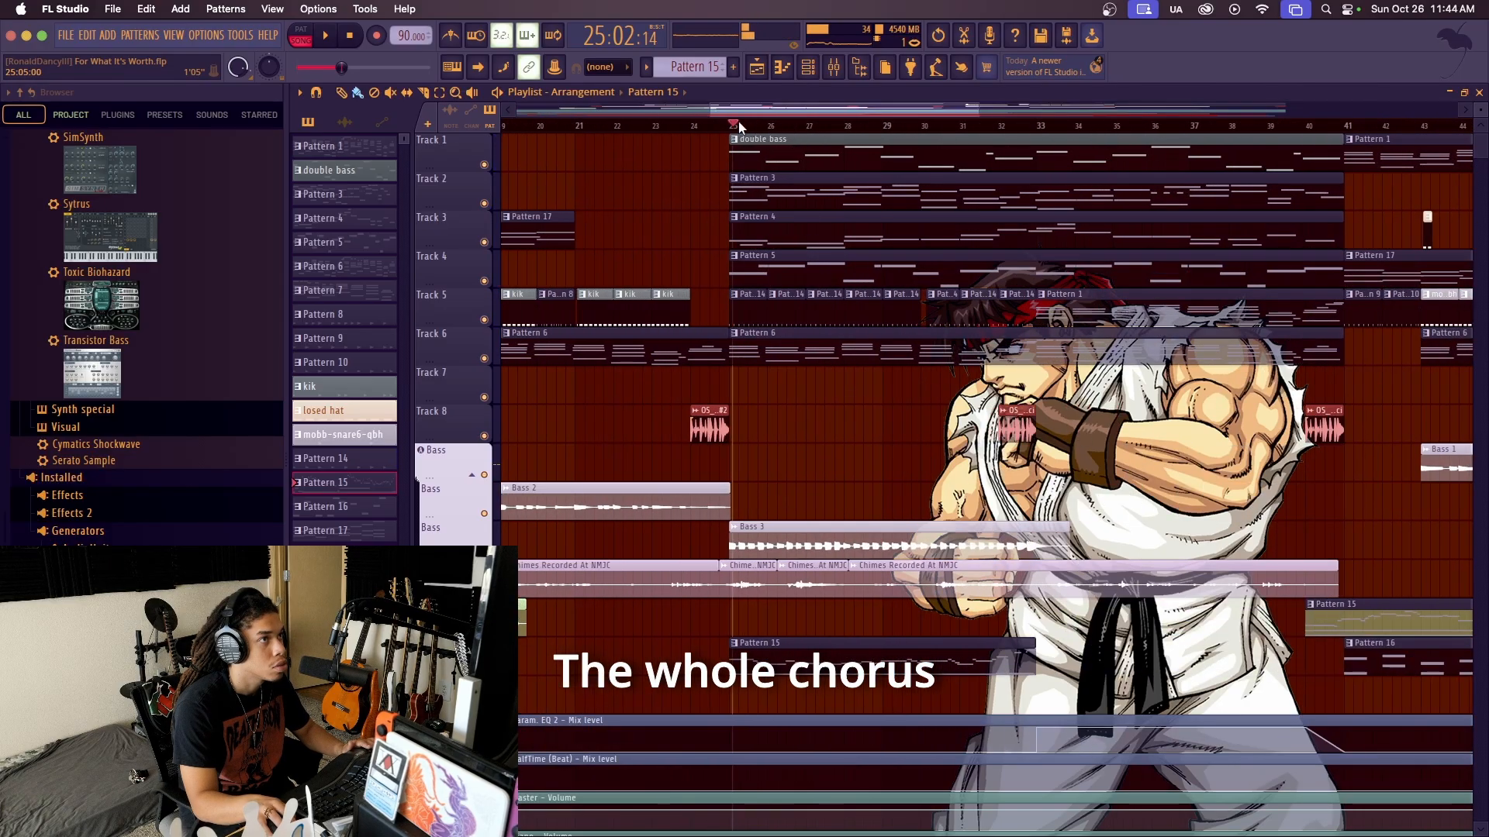
pyautogui.click(722, 124)
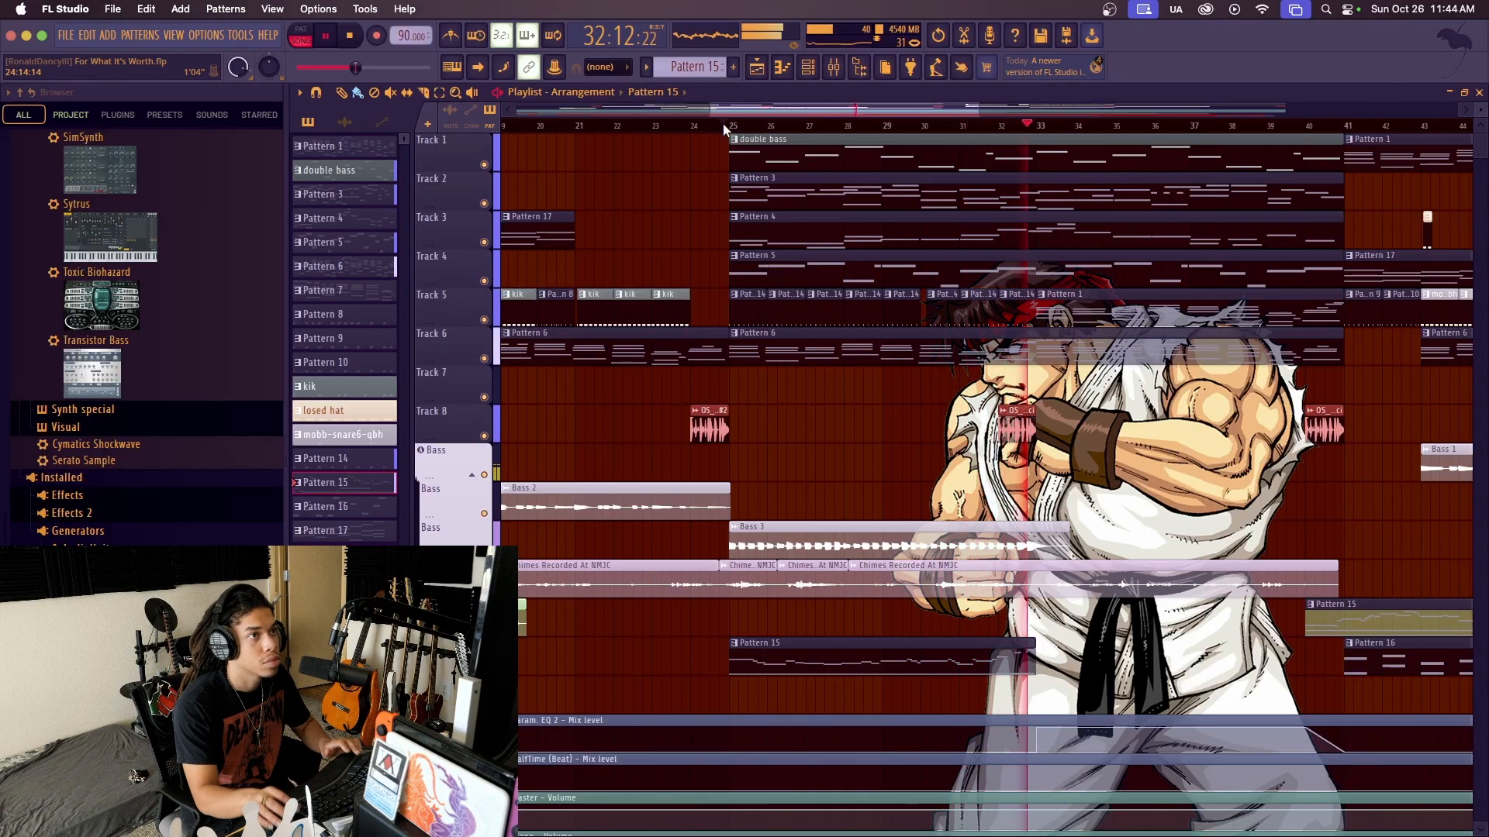
pyautogui.press('space')
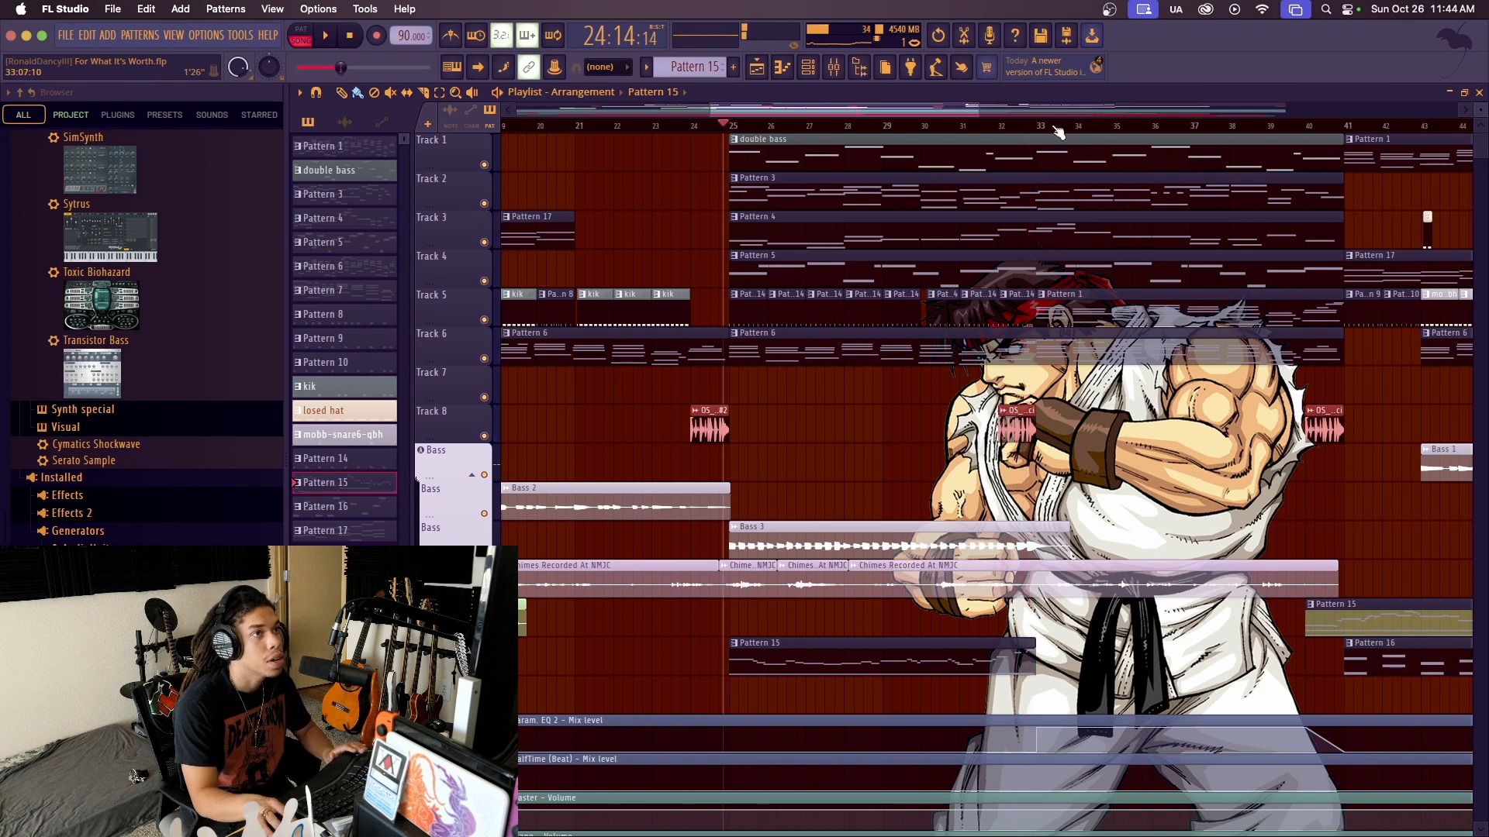
# Play the arrangement from bar 33 into bar 42, following the clips into the next section, and stop
pyautogui.press('space')
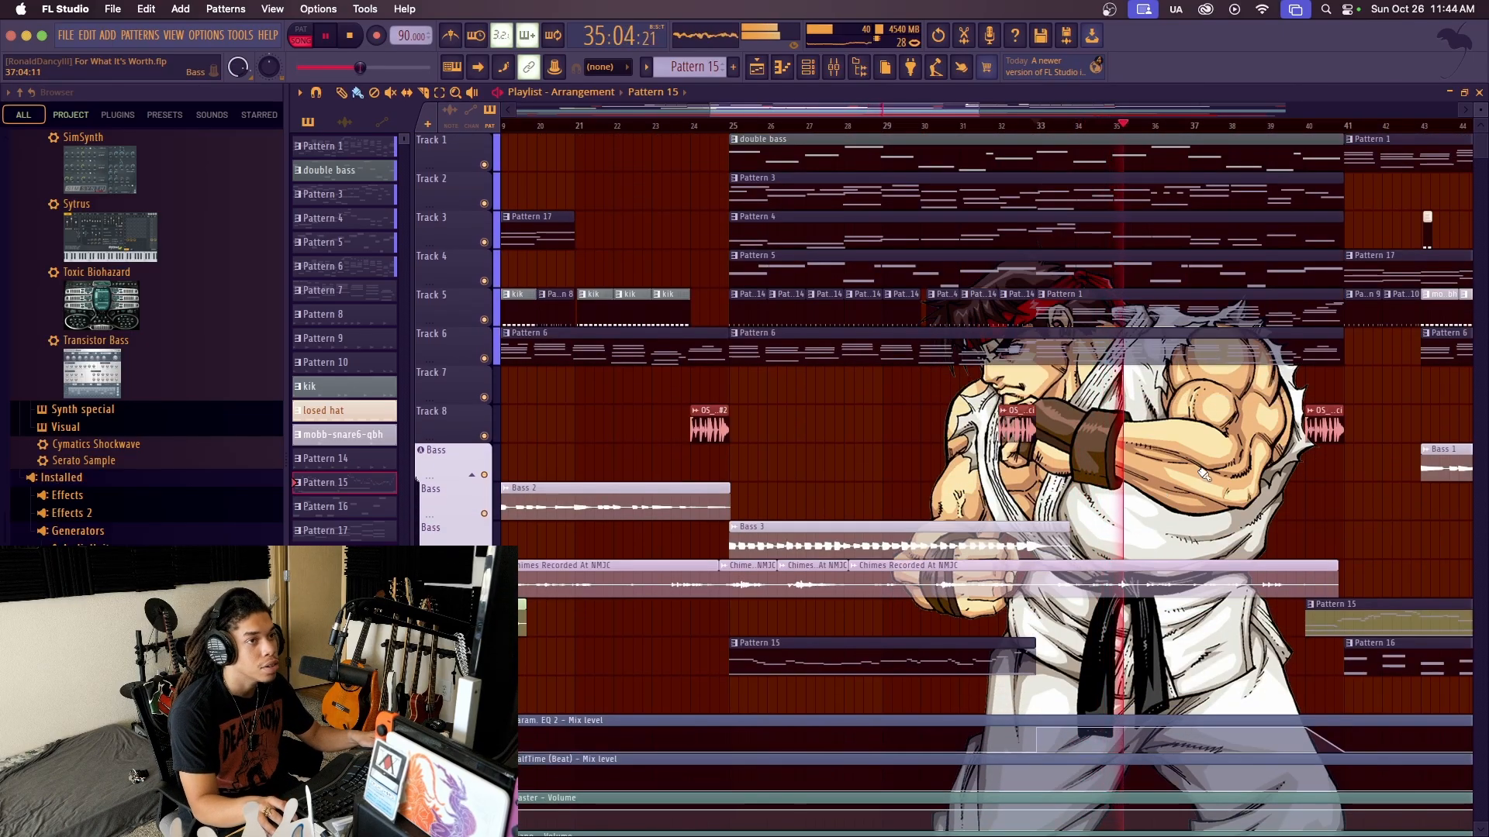
pyautogui.scroll(-2, 1205, 475)
pyautogui.hscroll(3, 1195, 493)
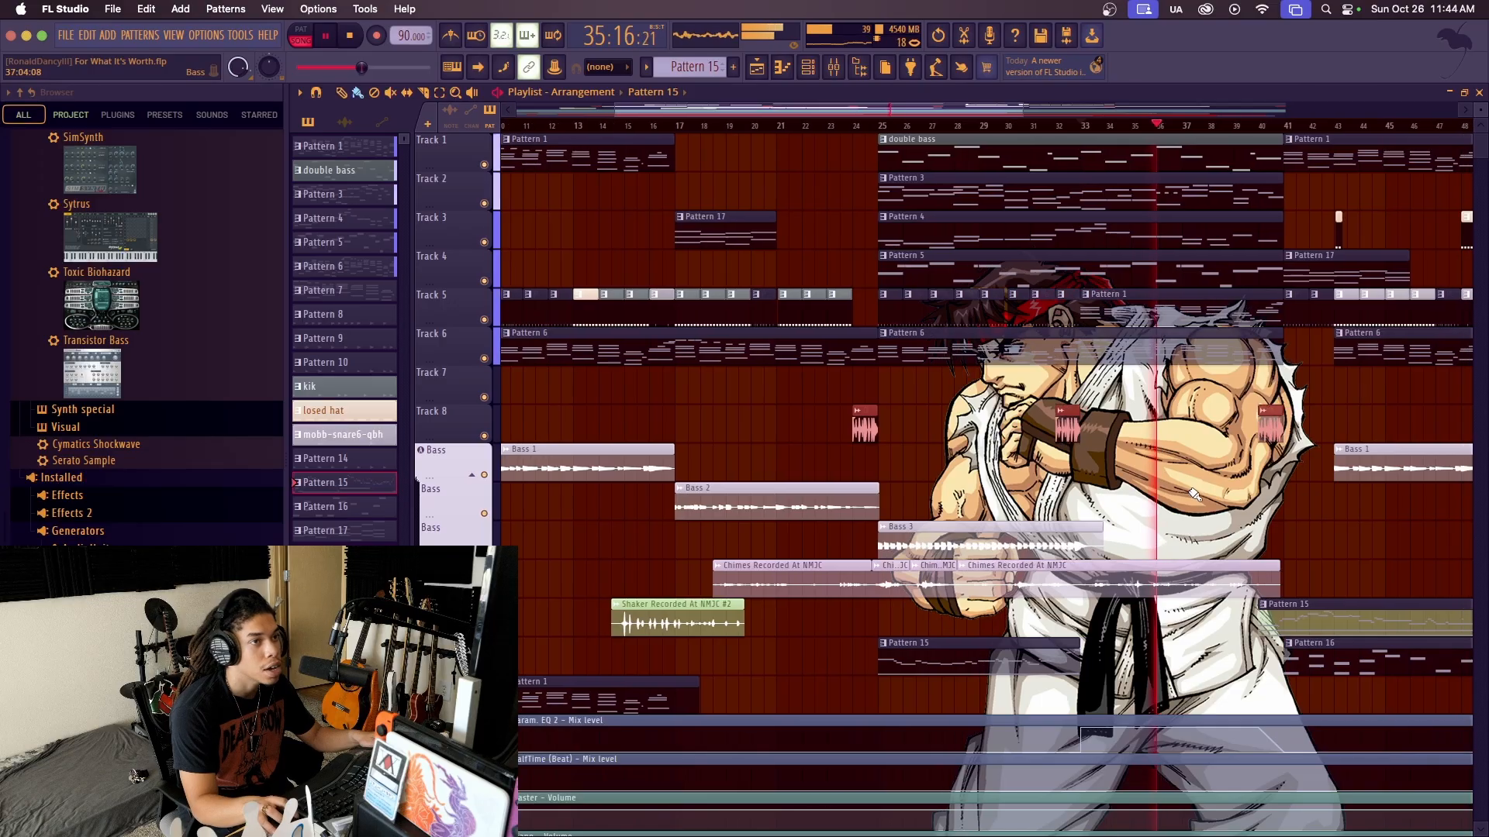
pyautogui.hscroll(4, 1172, 532)
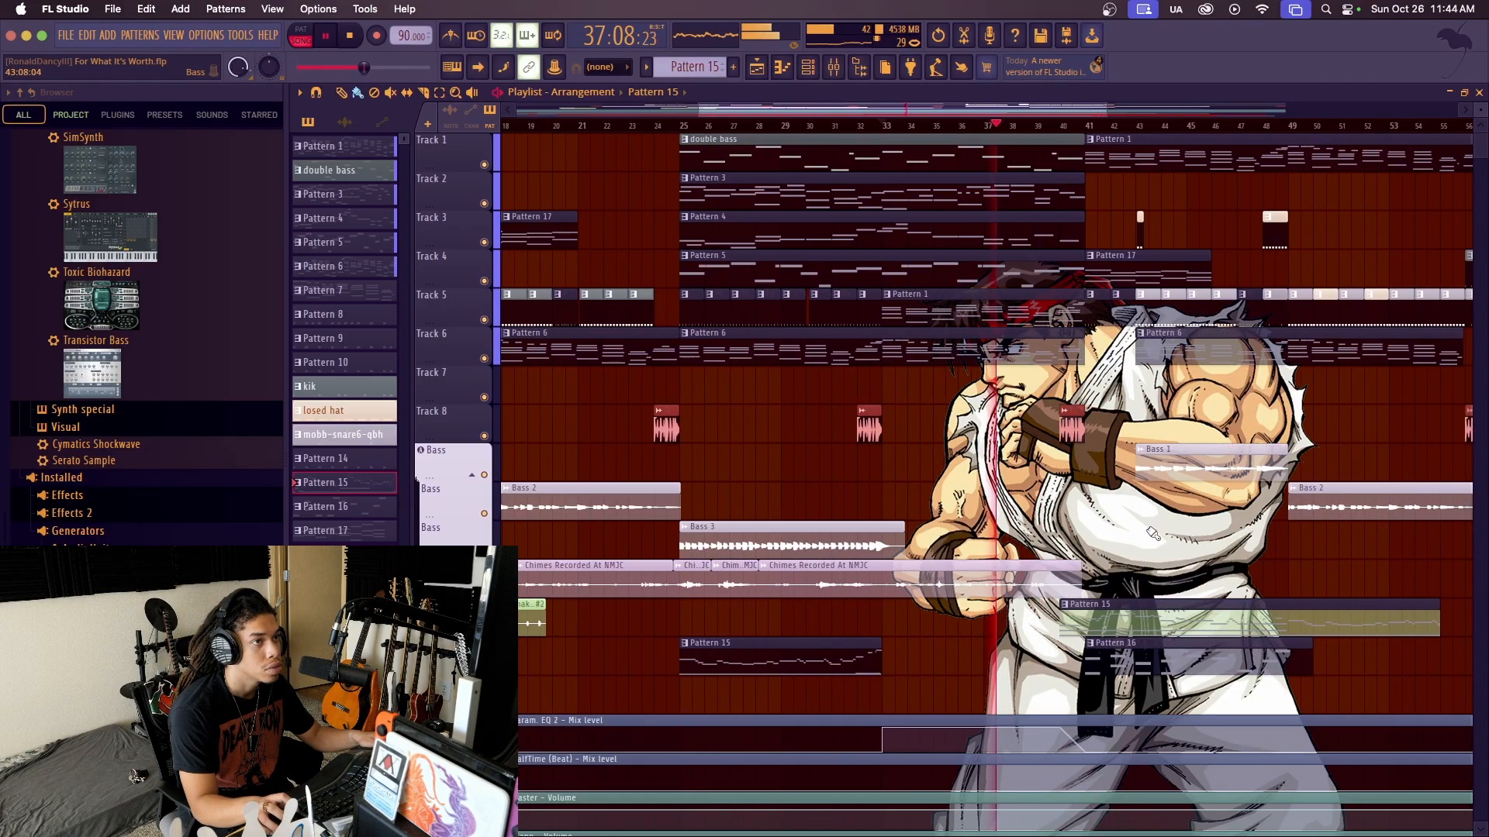
pyautogui.scroll(2, 1144, 535)
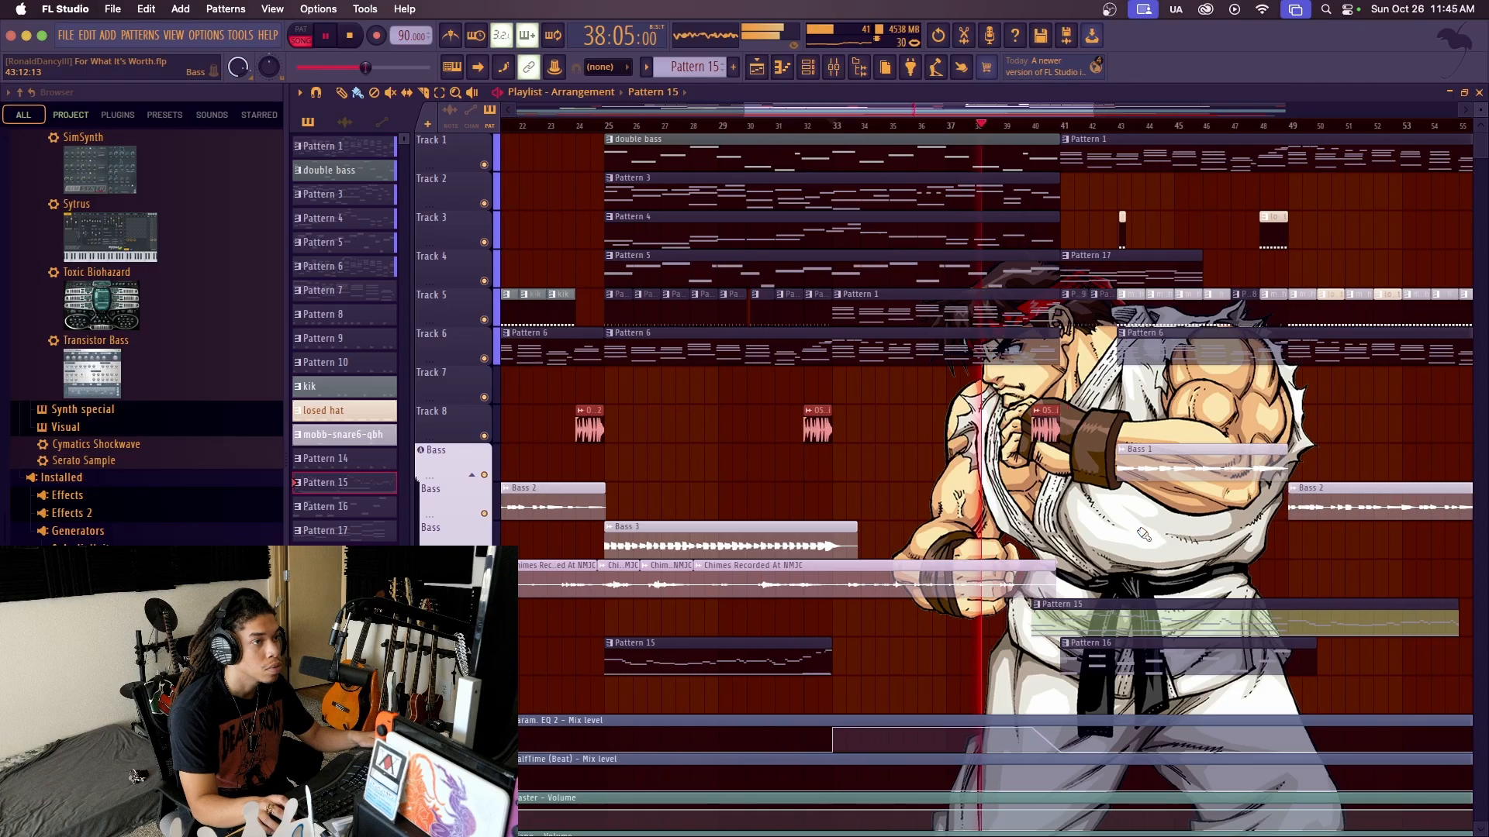
pyautogui.scroll(2, 1116, 535)
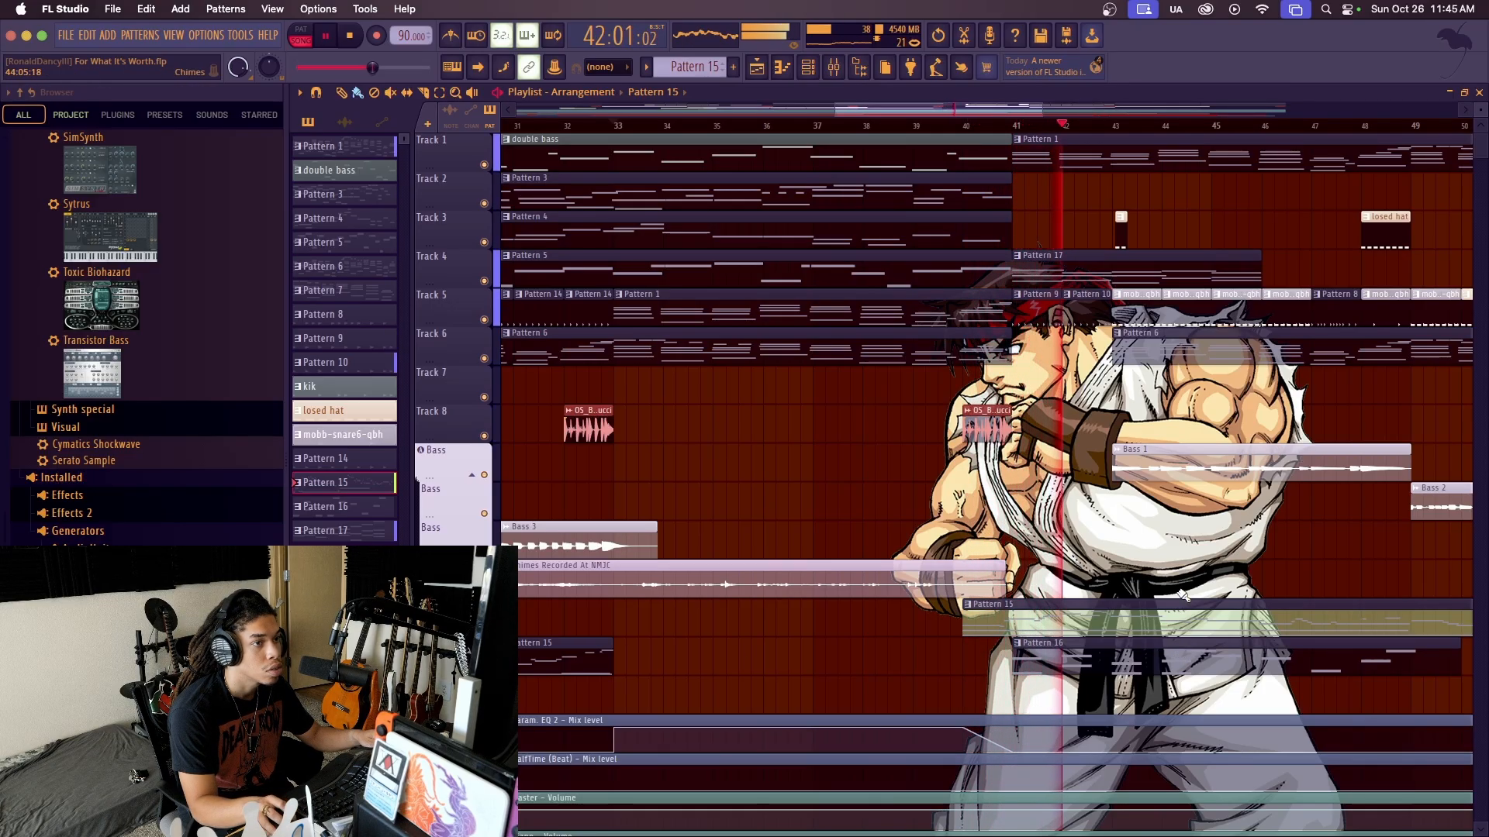
pyautogui.scroll(-2, 1122, 584)
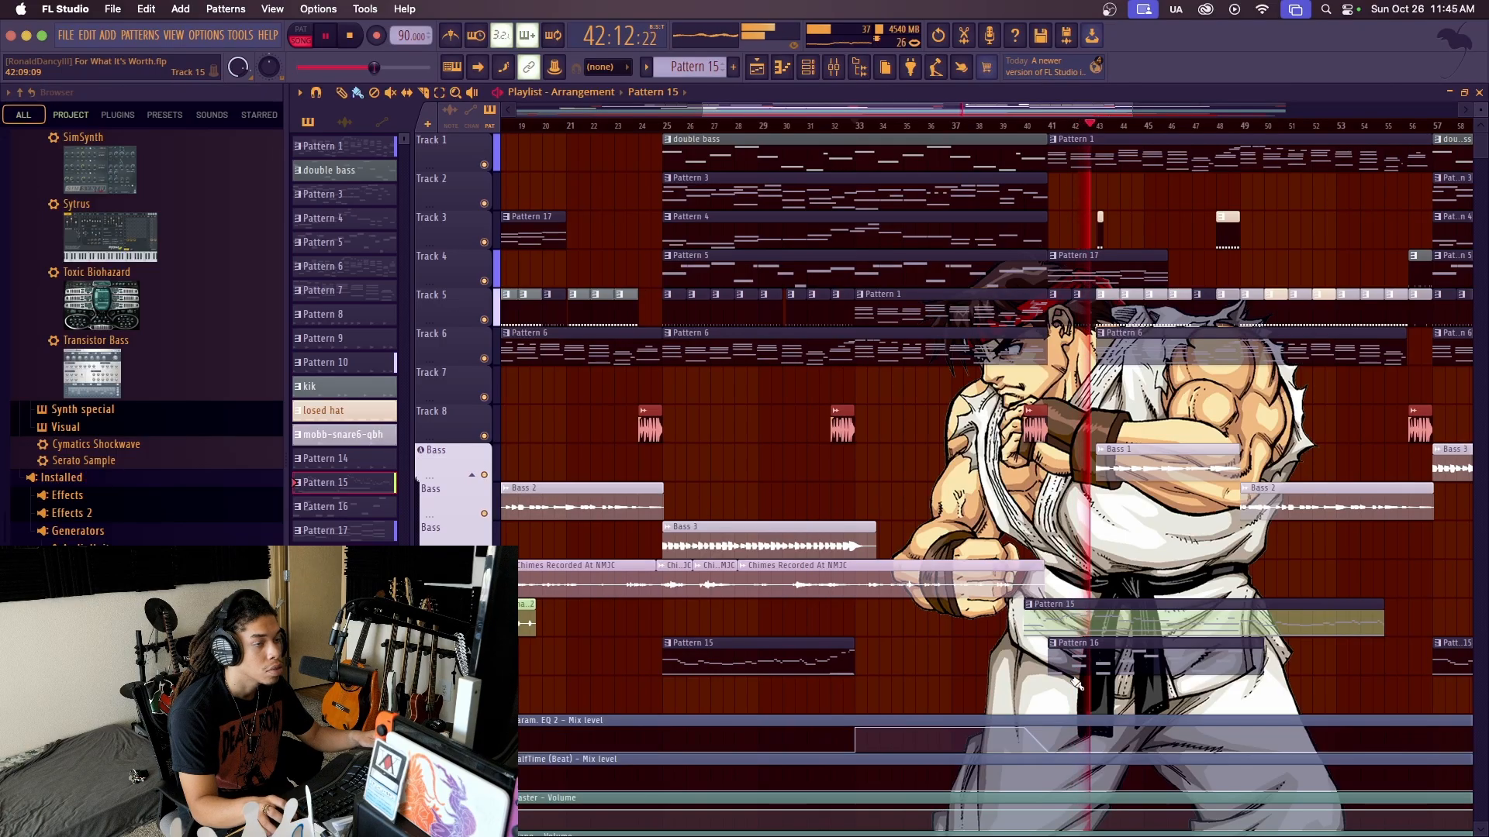
pyautogui.press('space')
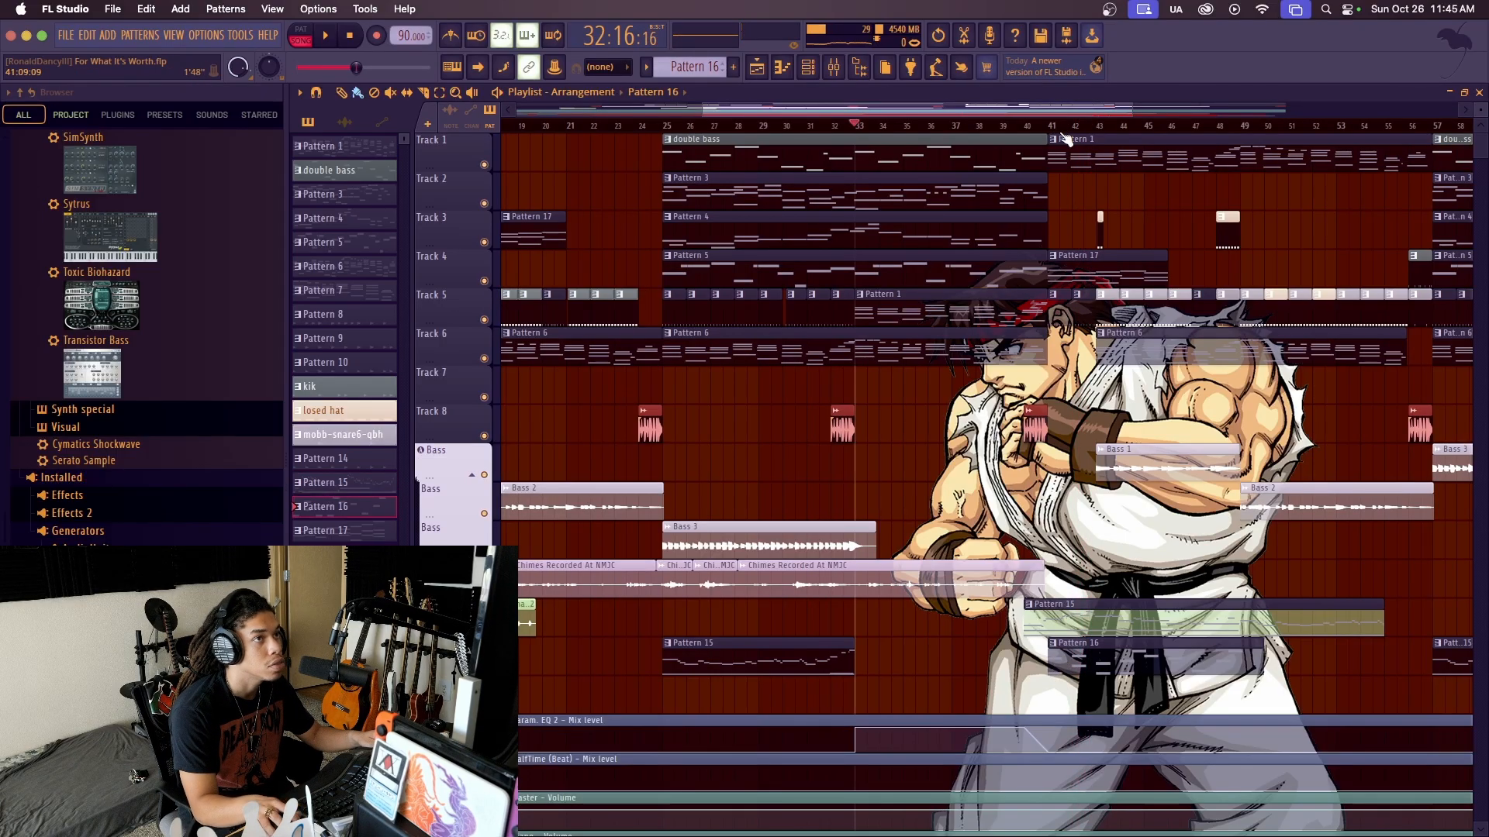
# Play the section from bar 41, check the Synth Lead track and levels in the mixer, and return to the playlist
pyautogui.press('space')
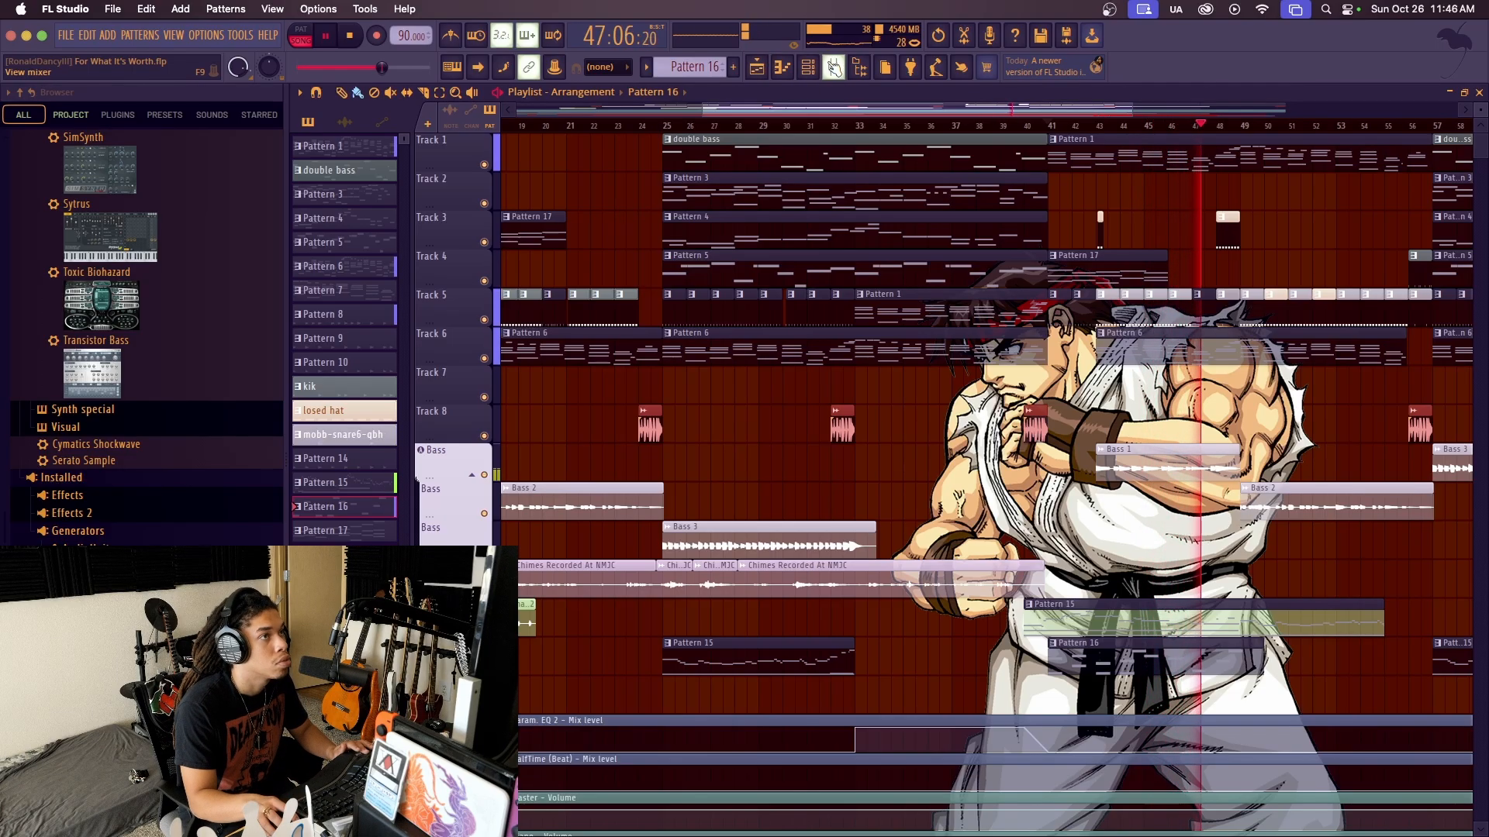
pyautogui.click(833, 67)
pyautogui.press('space')
pyautogui.scroll(5, 778, 308)
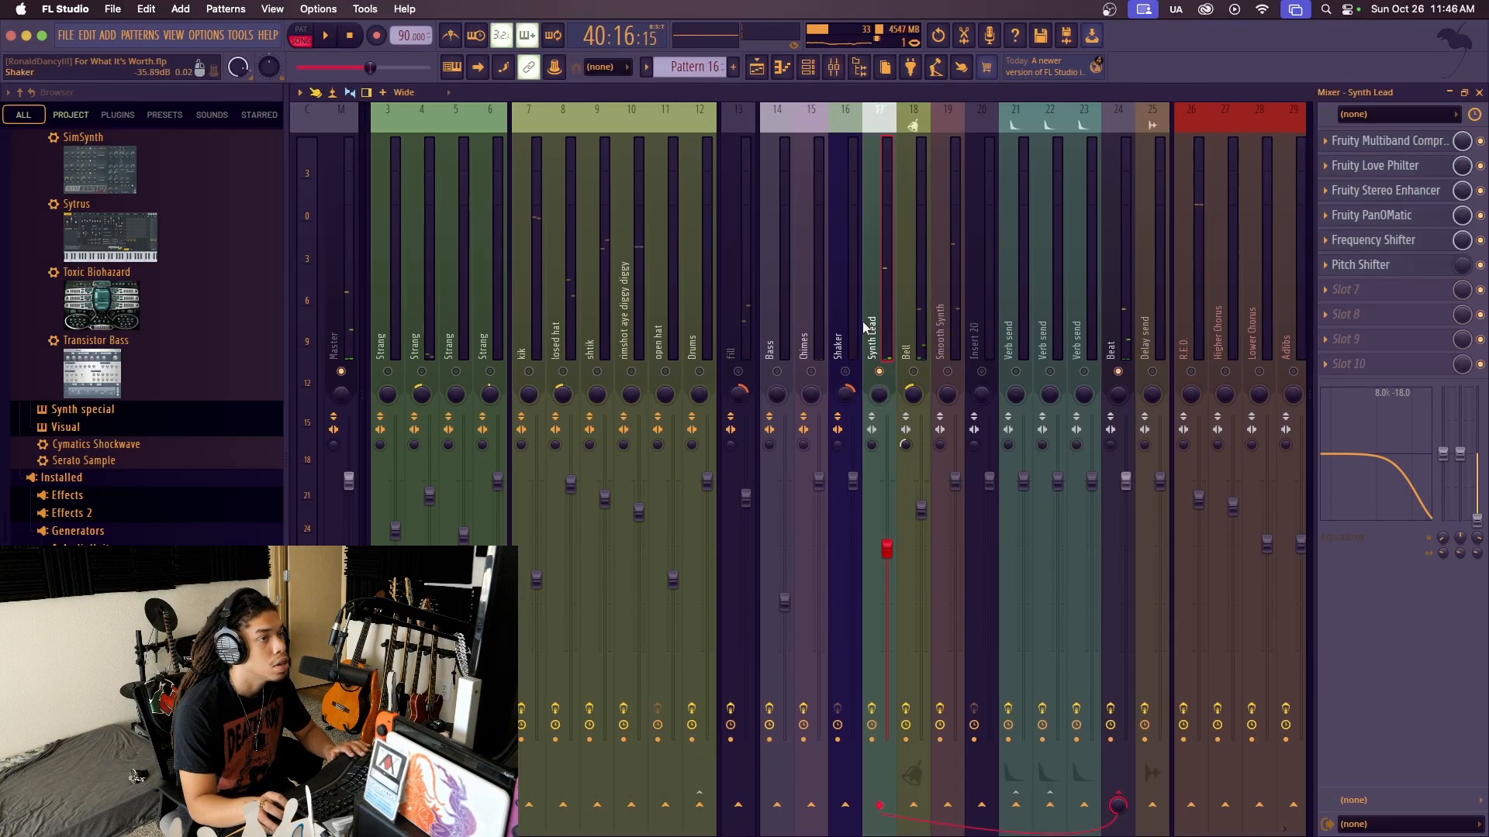
pyautogui.press('space')
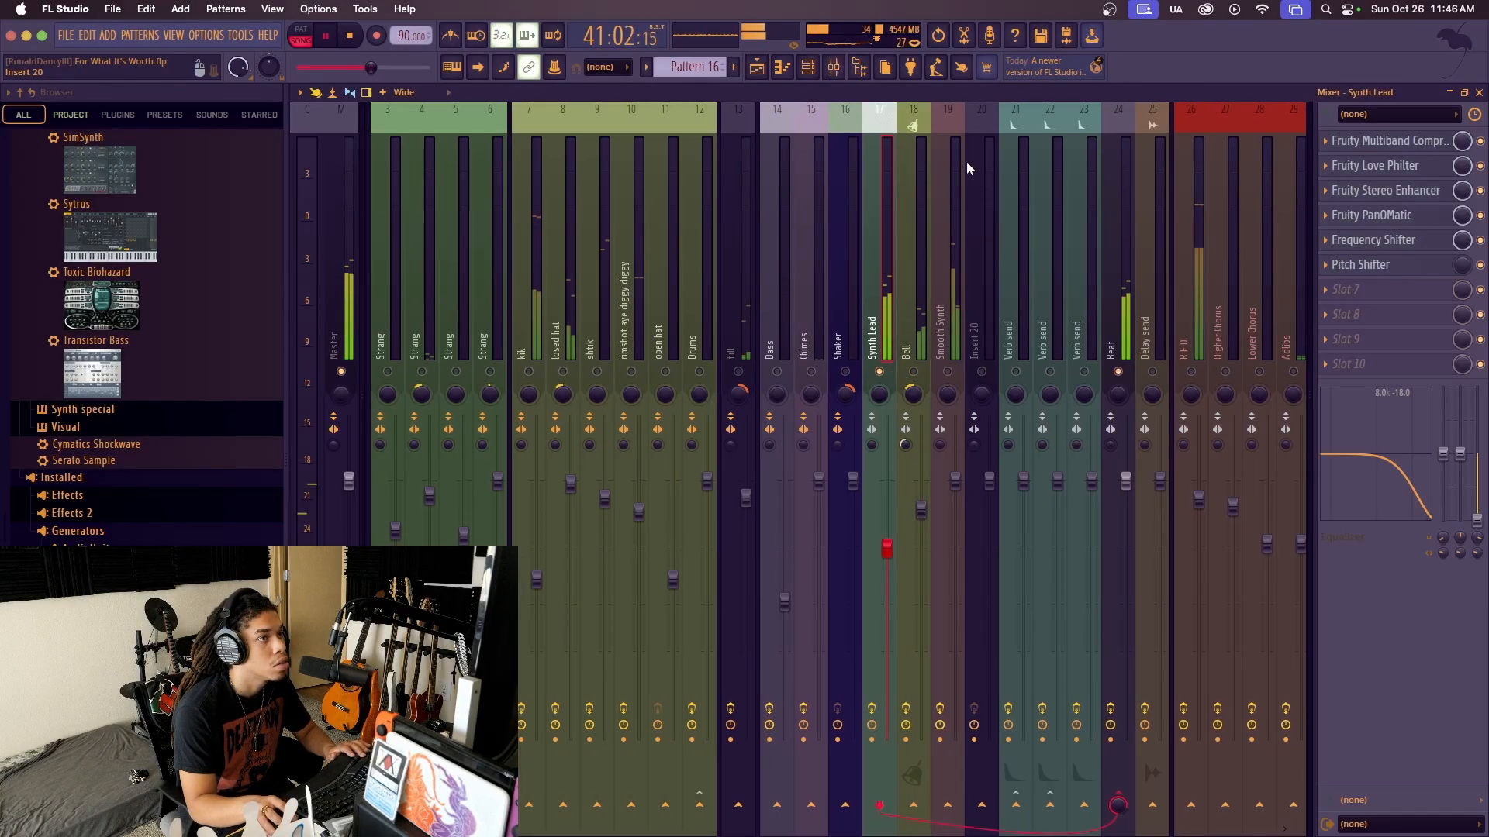
pyautogui.click(759, 70)
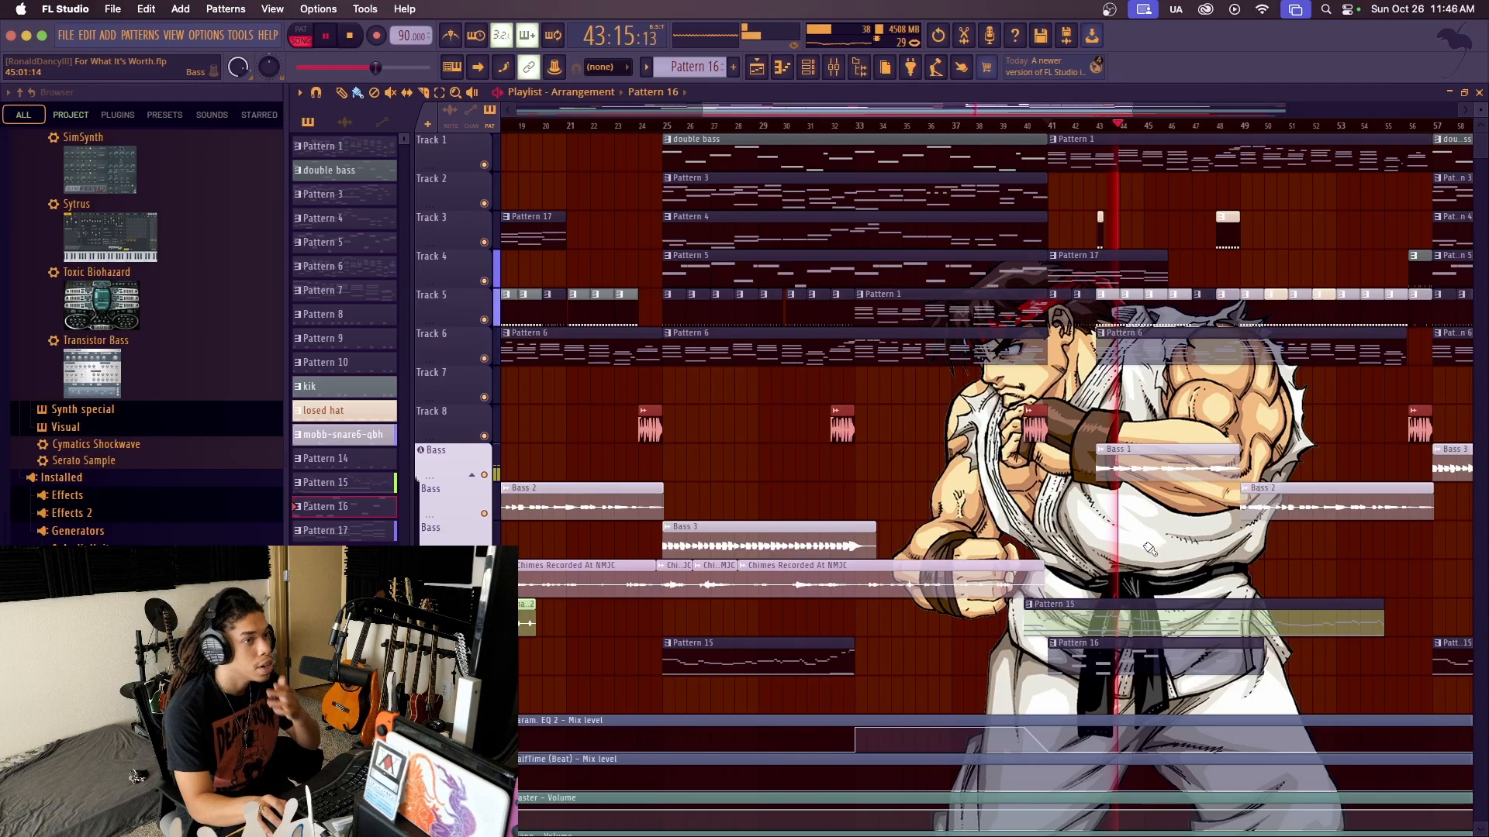
# Open the notes of the Pattern 15 clip above Pattern 16, follow them during playback, and stop
pyautogui.click(1156, 630)
pyautogui.doubleClick(1155, 627)
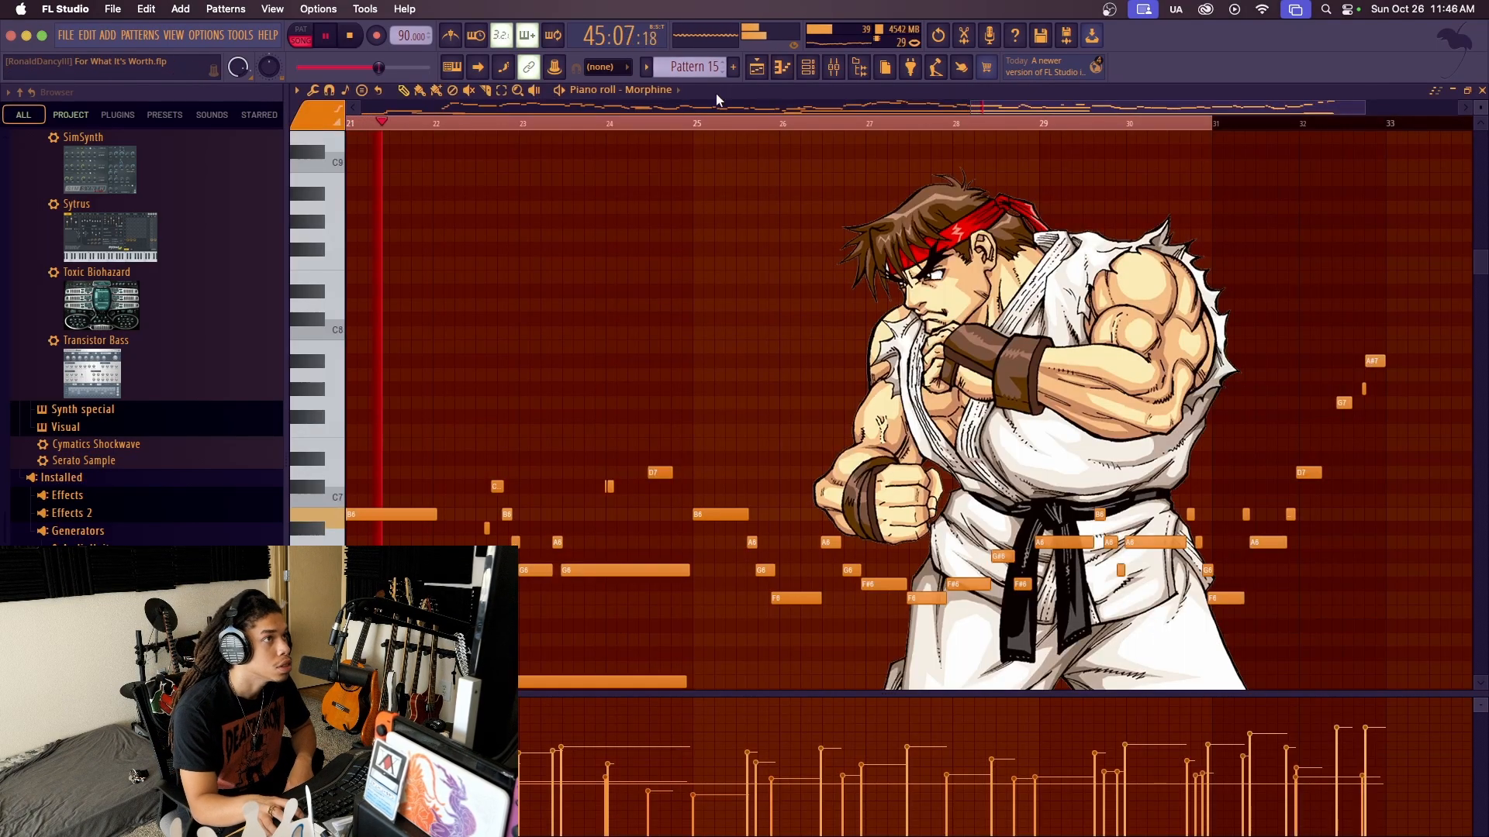
pyautogui.click(606, 103)
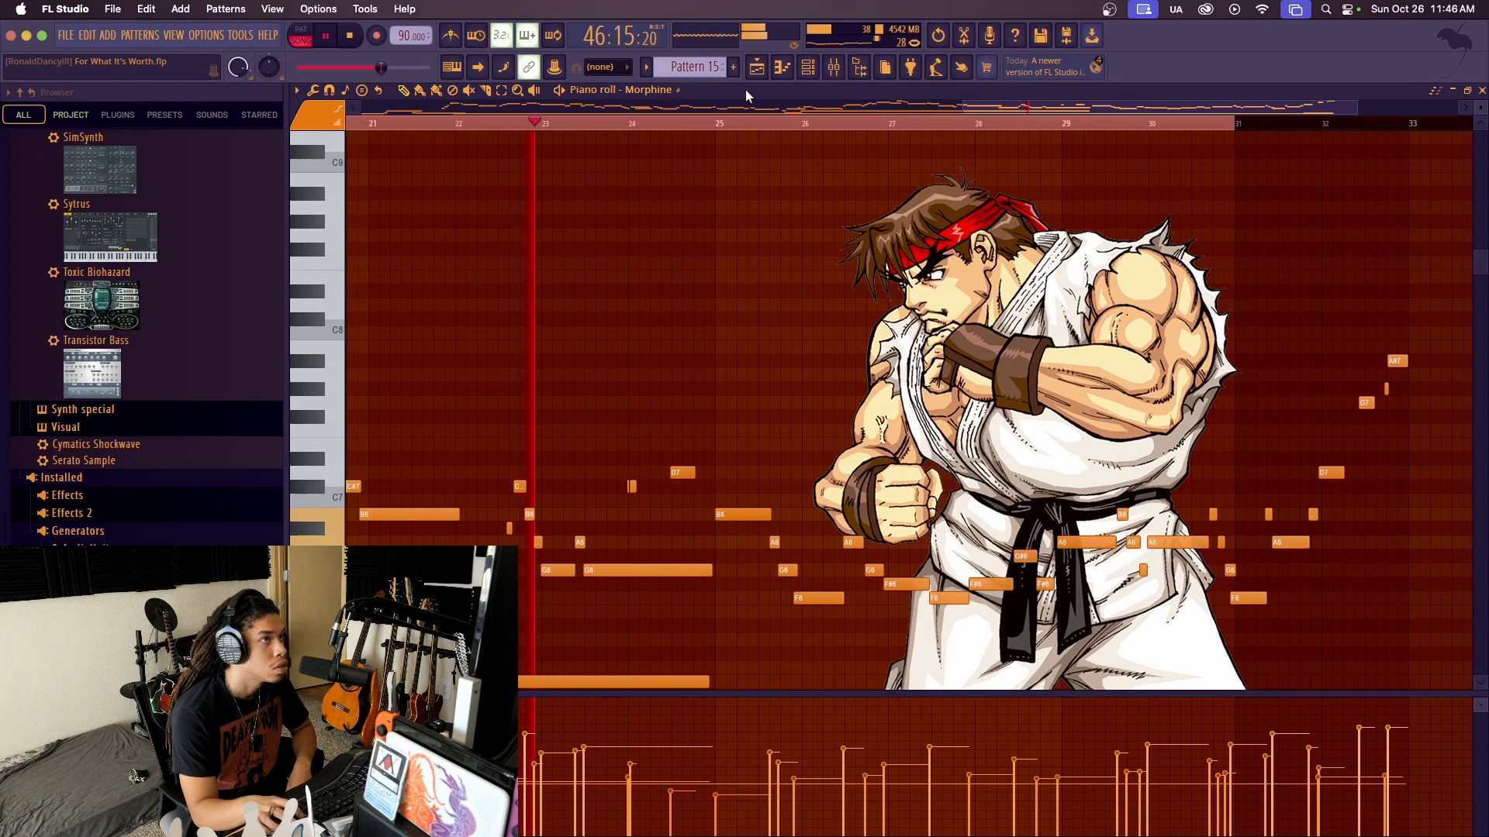
pyautogui.moveTo(1044, 112); pyautogui.dragTo(998, 108)
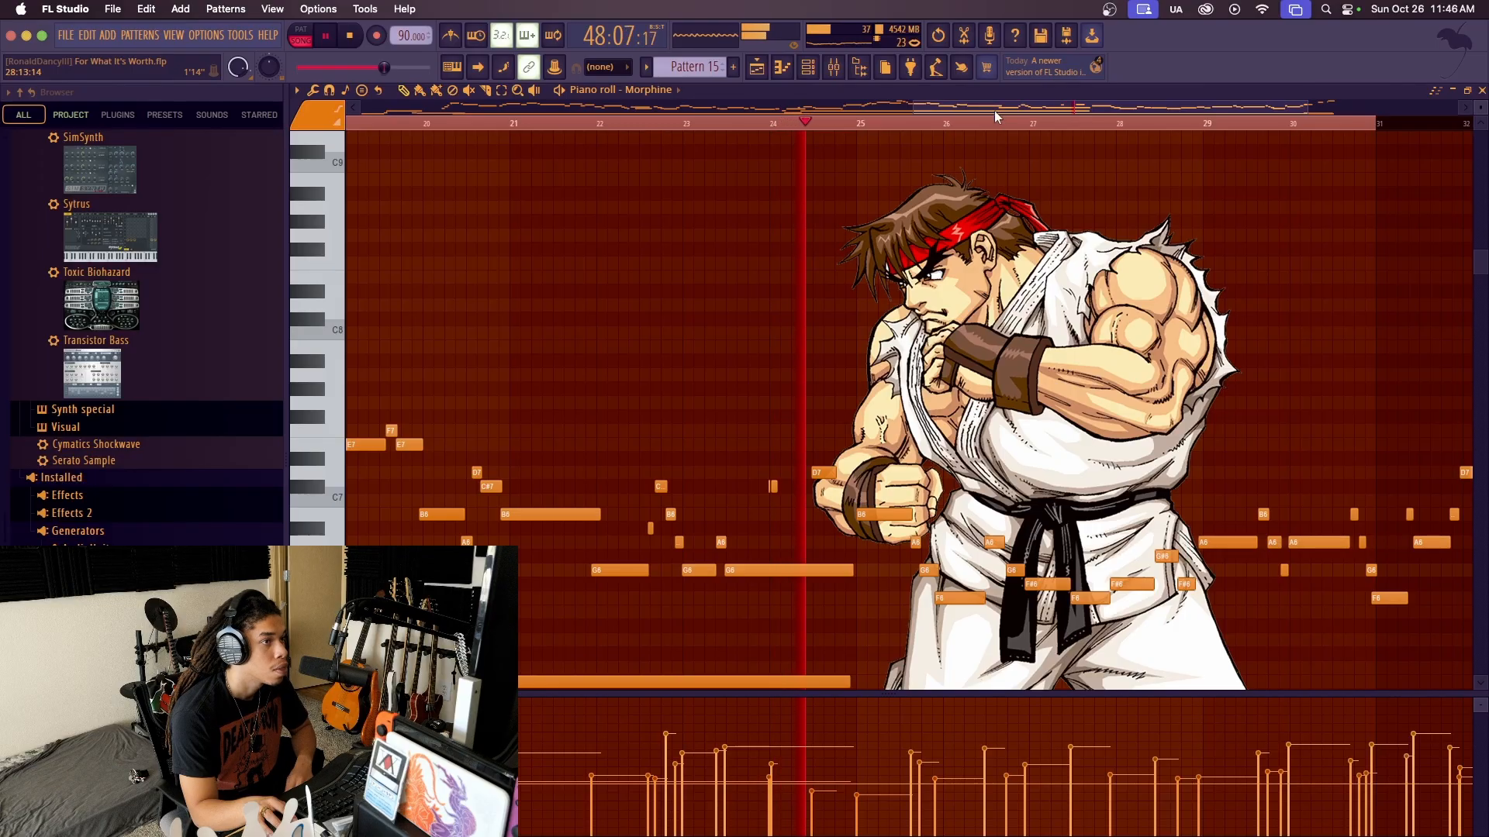
pyautogui.press('space')
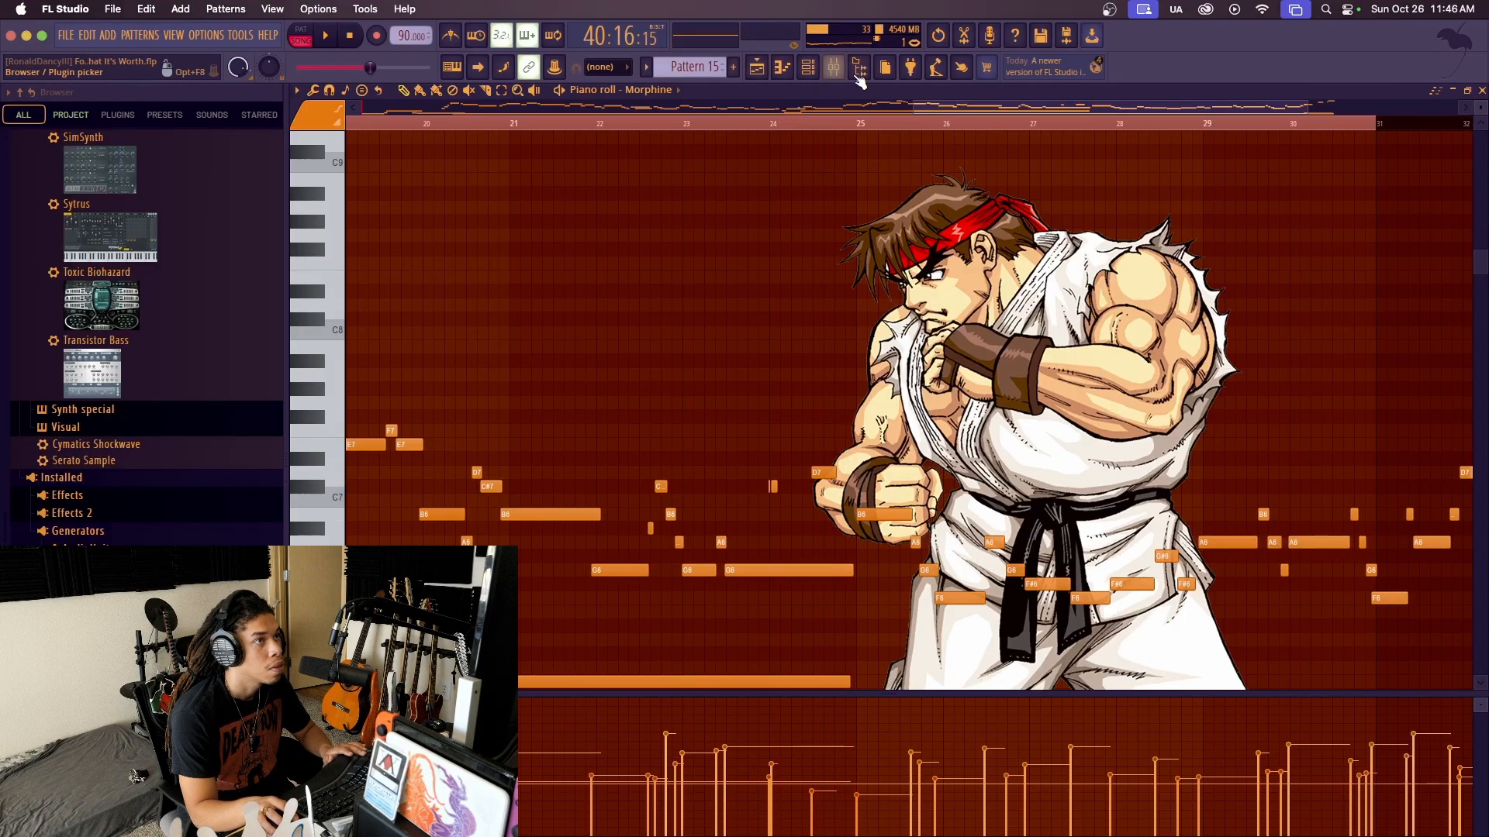
# Play Pattern 15's Morphine notes from bar 25 in the piano roll, follow them across the pattern, and return to the playlist
pyautogui.click(859, 124)
pyautogui.press('space')
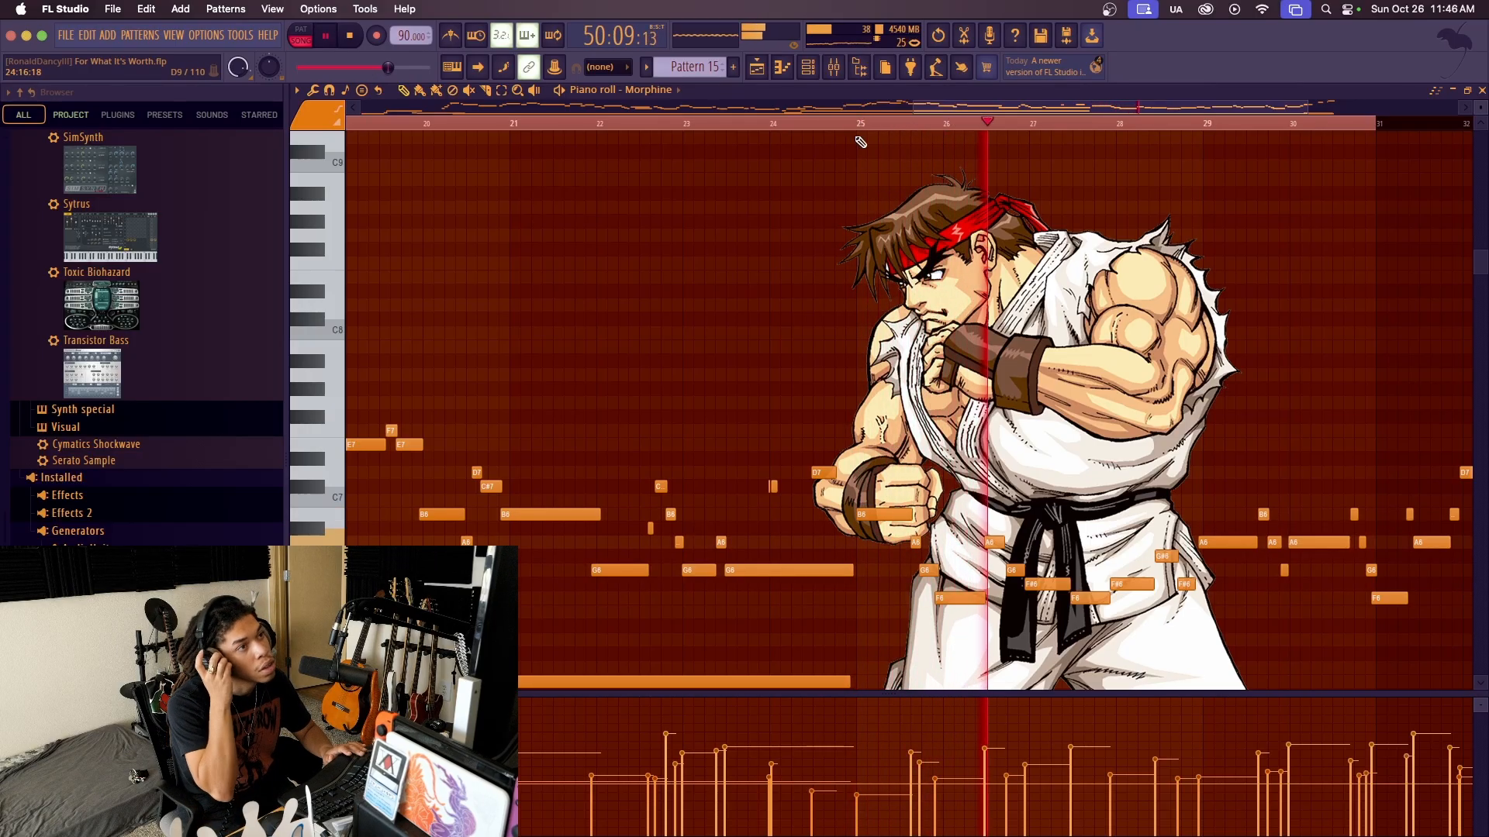
pyautogui.scroll(-10, 1024, 383)
pyautogui.scroll(8, 1024, 382)
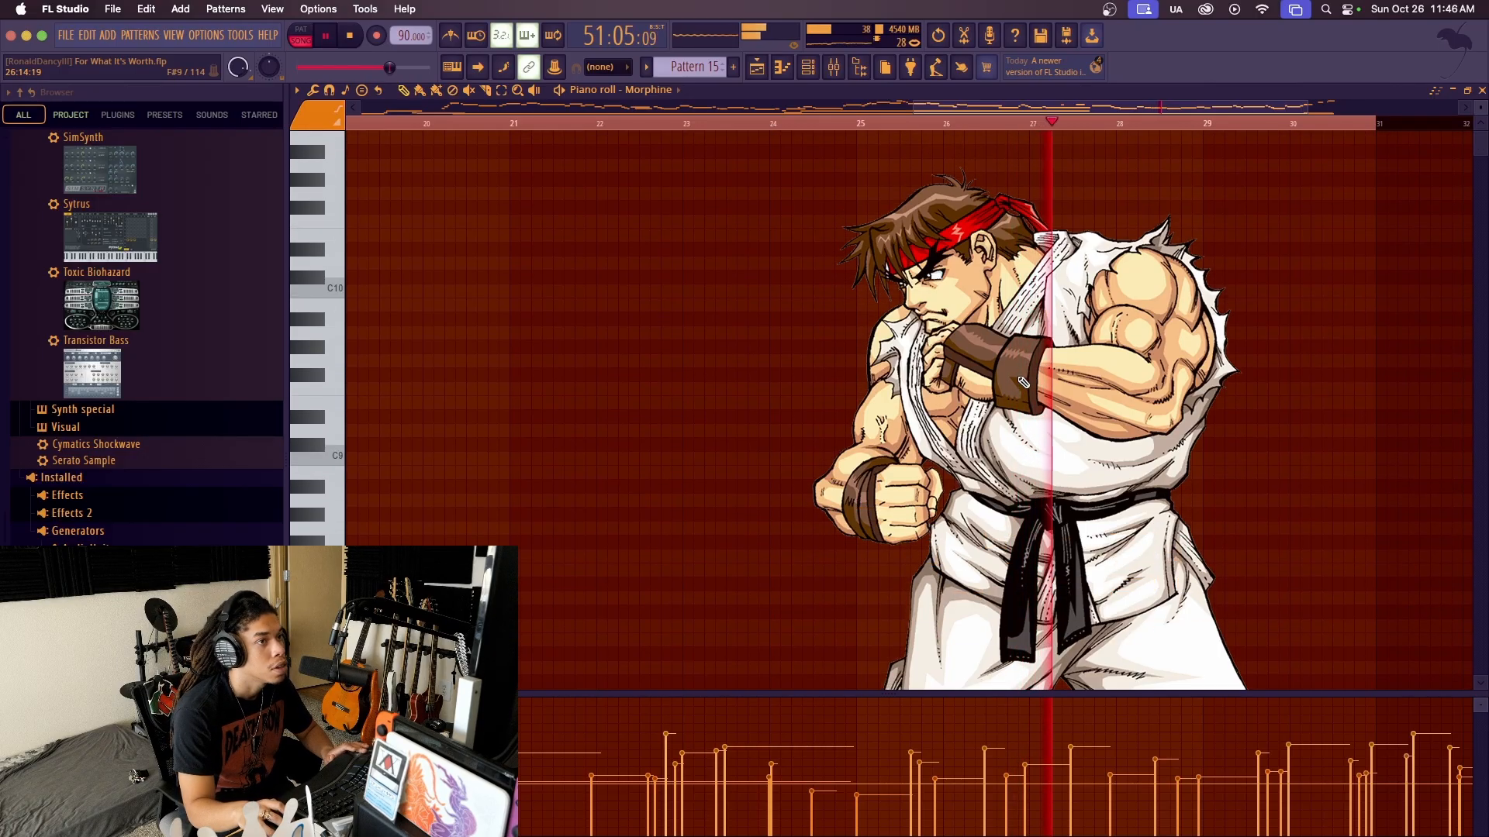
pyautogui.scroll(4, 1069, 274)
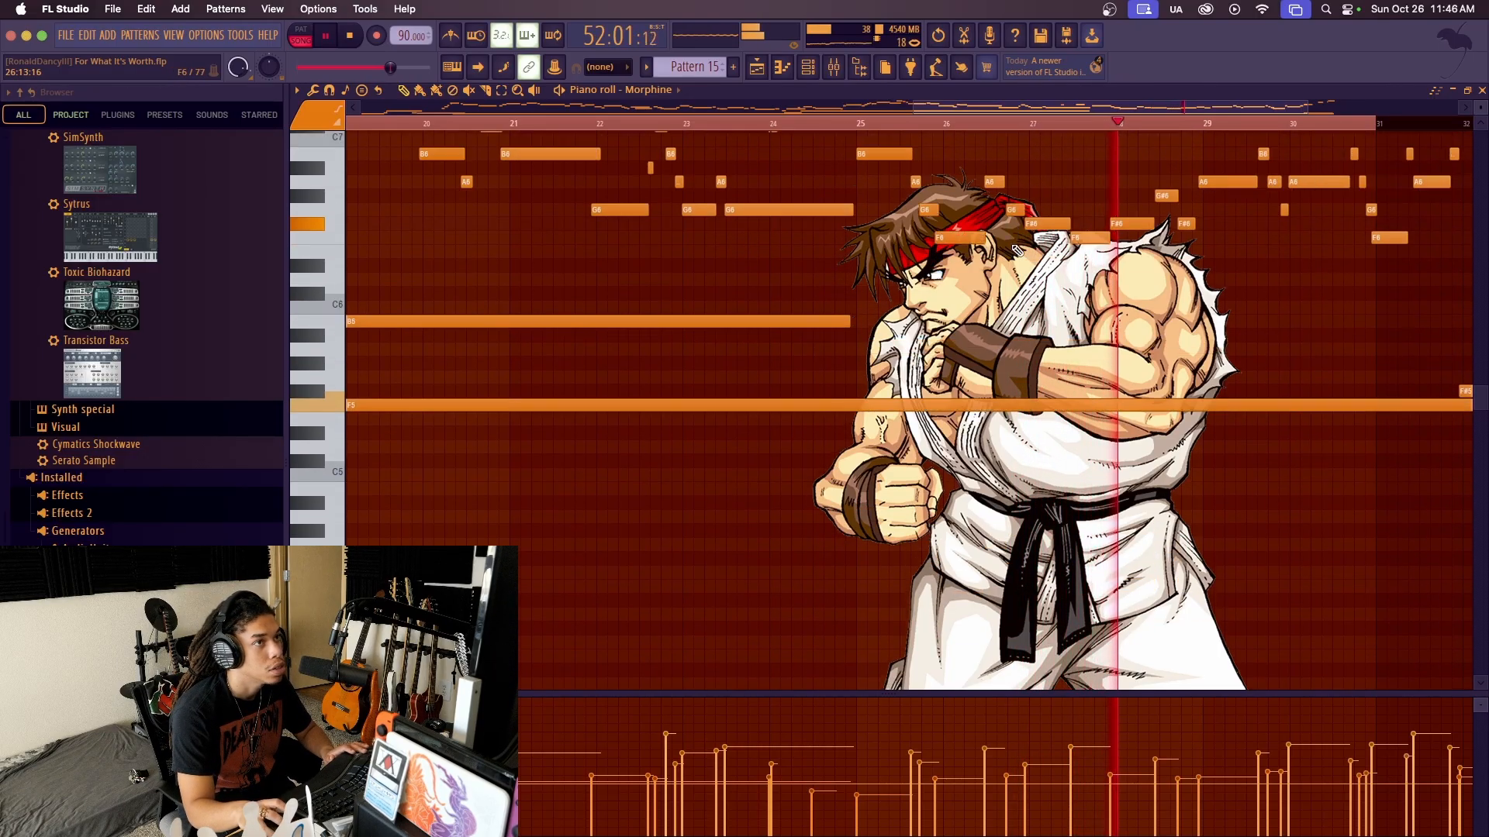
pyautogui.scroll(-3, 1058, 131)
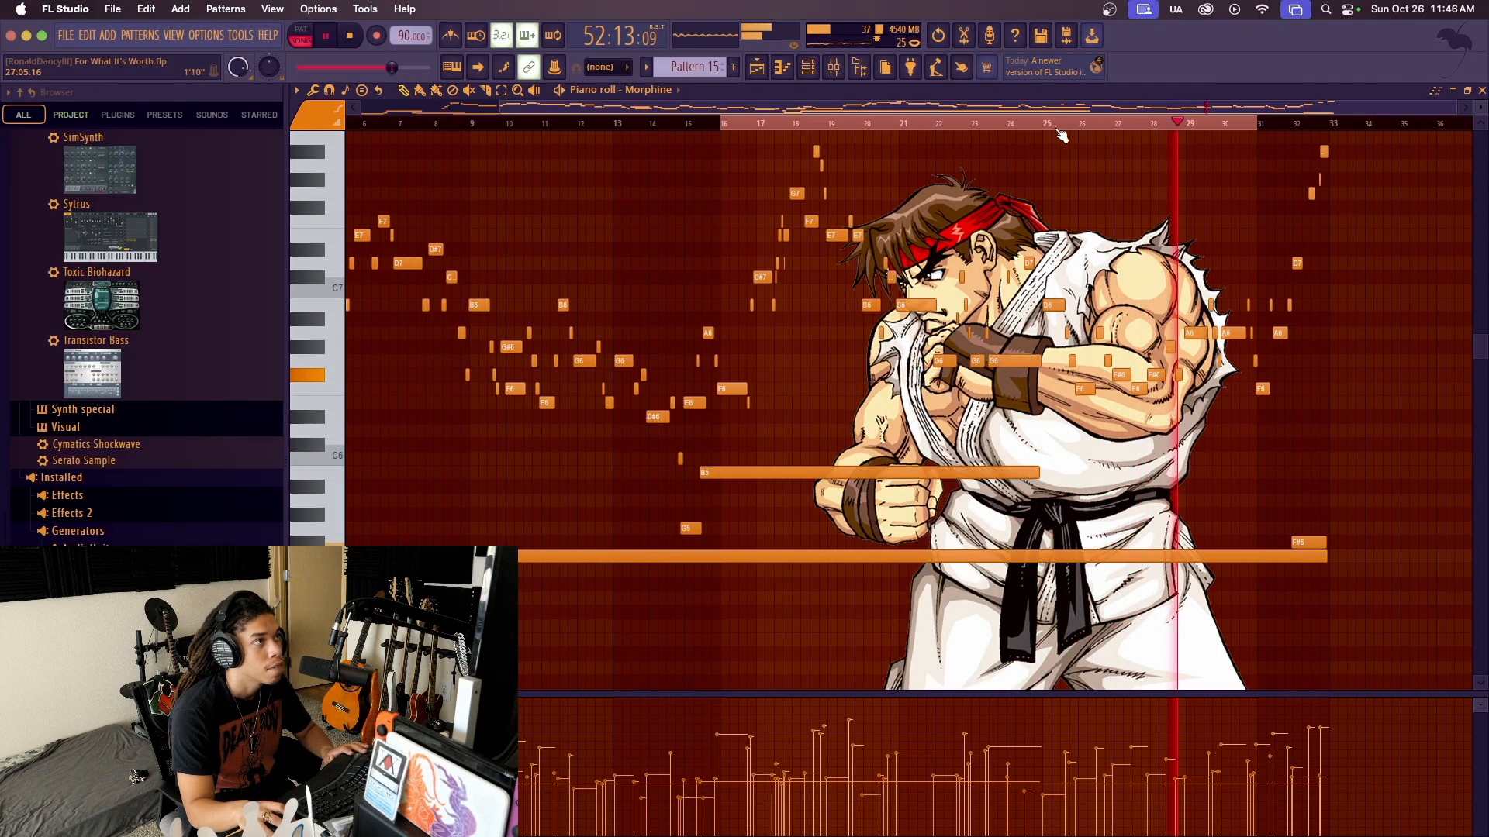
pyautogui.scroll(-4, 1066, 132)
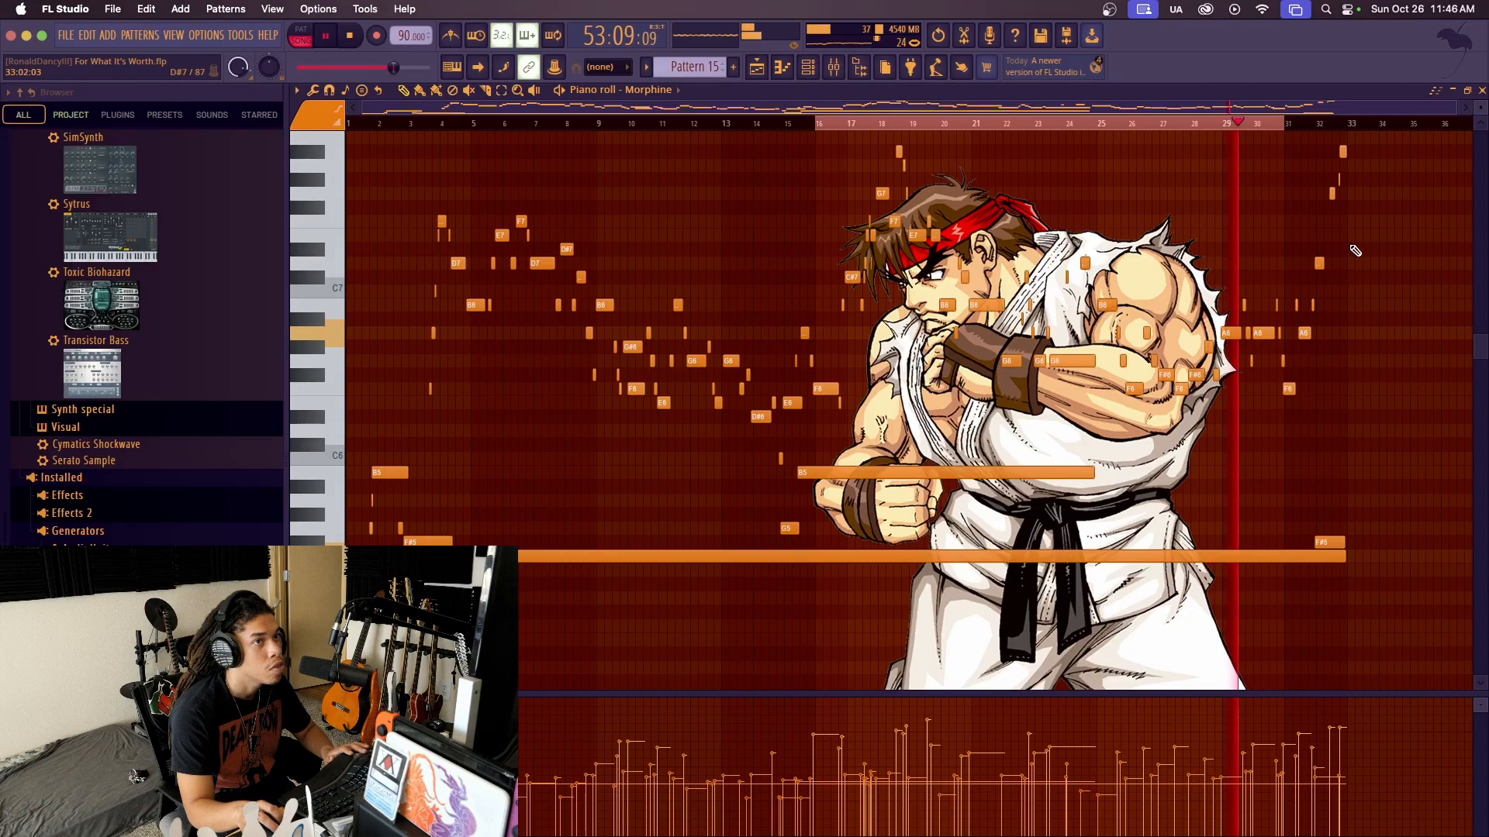
pyautogui.scroll(6, 1266, 137)
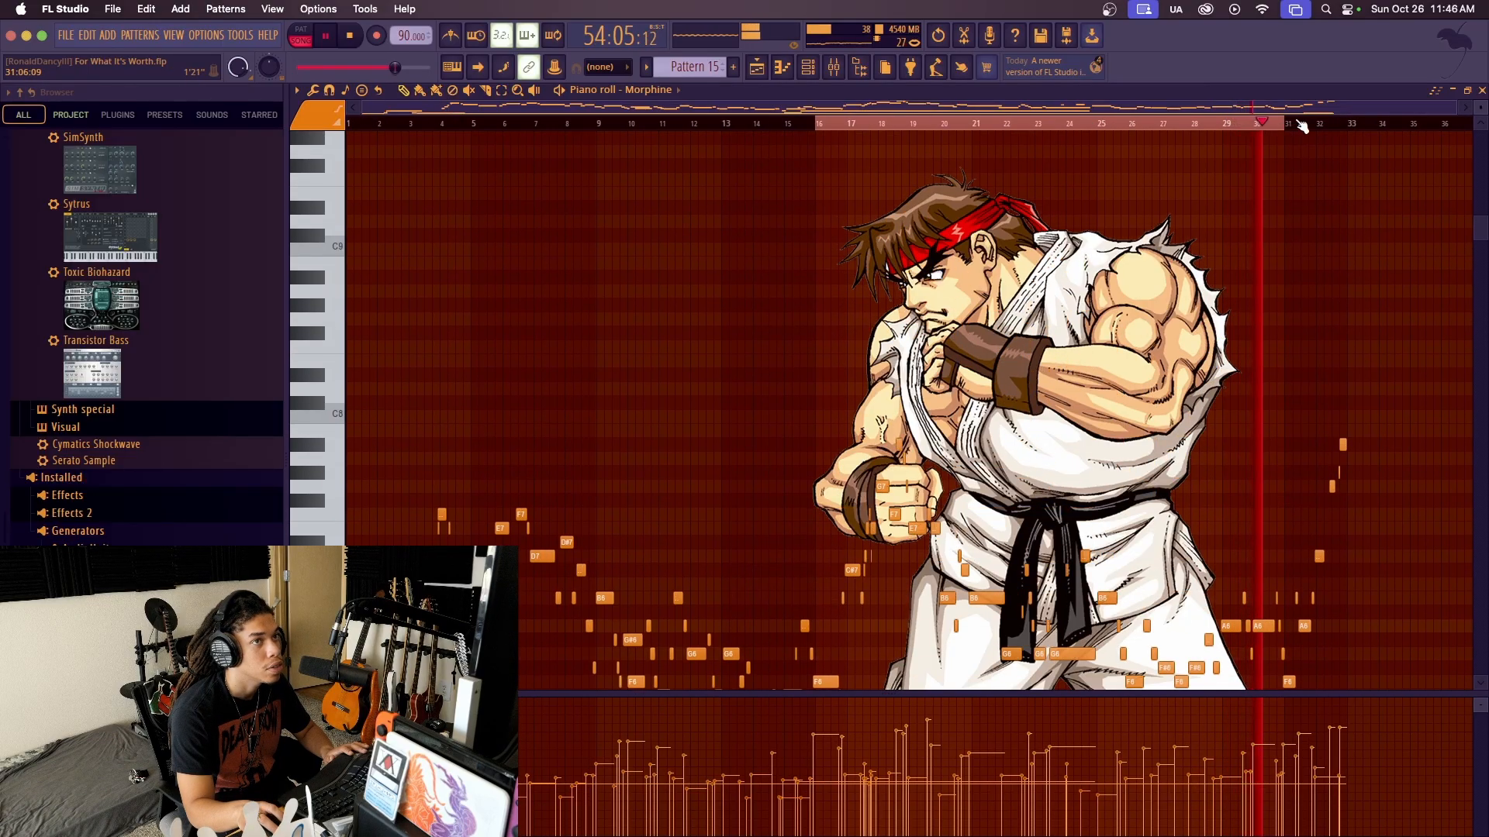
pyautogui.scroll(8, 1287, 129)
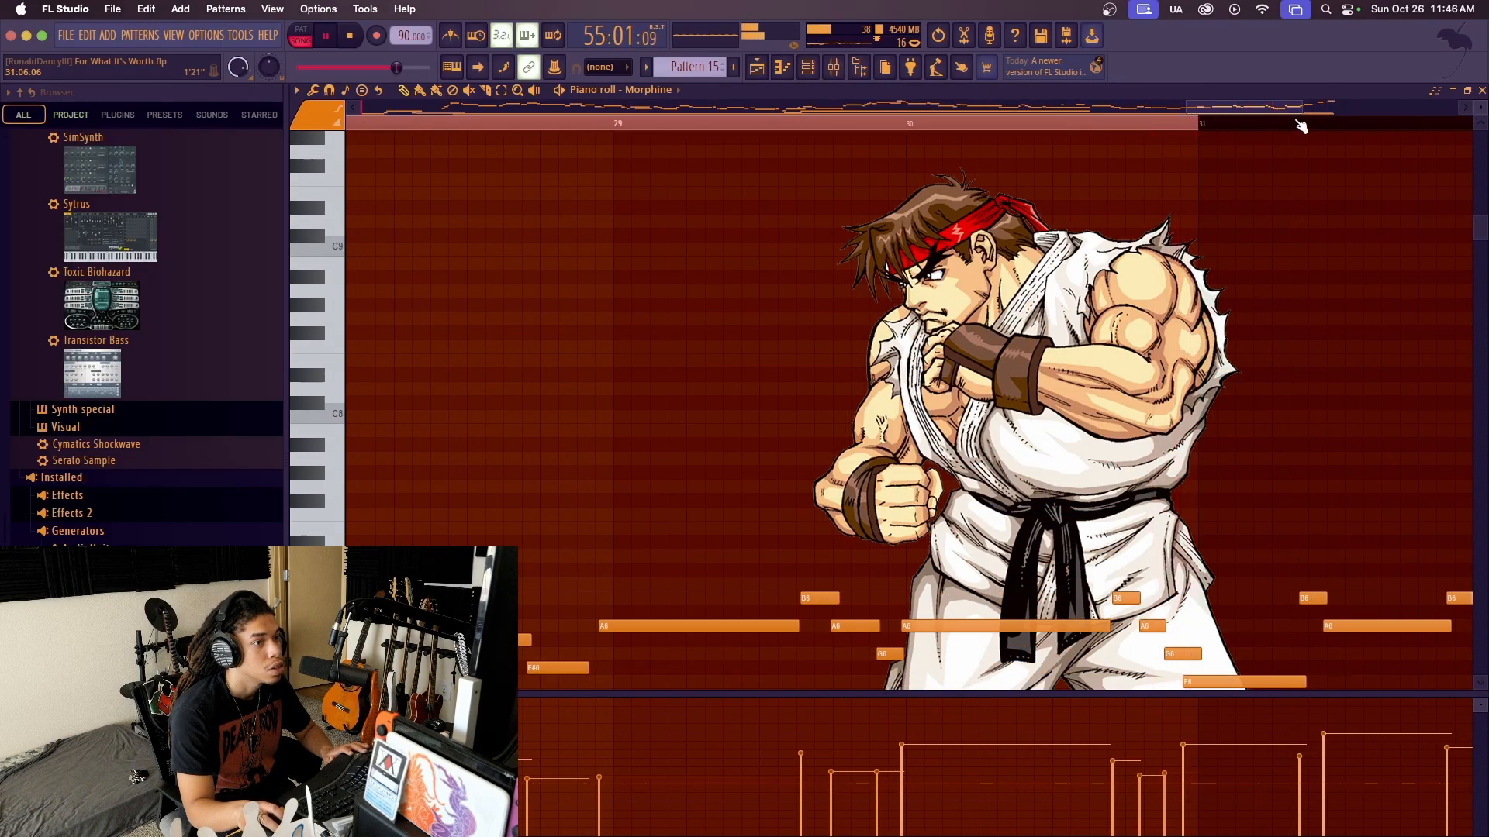
pyautogui.scroll(-4, 1301, 127)
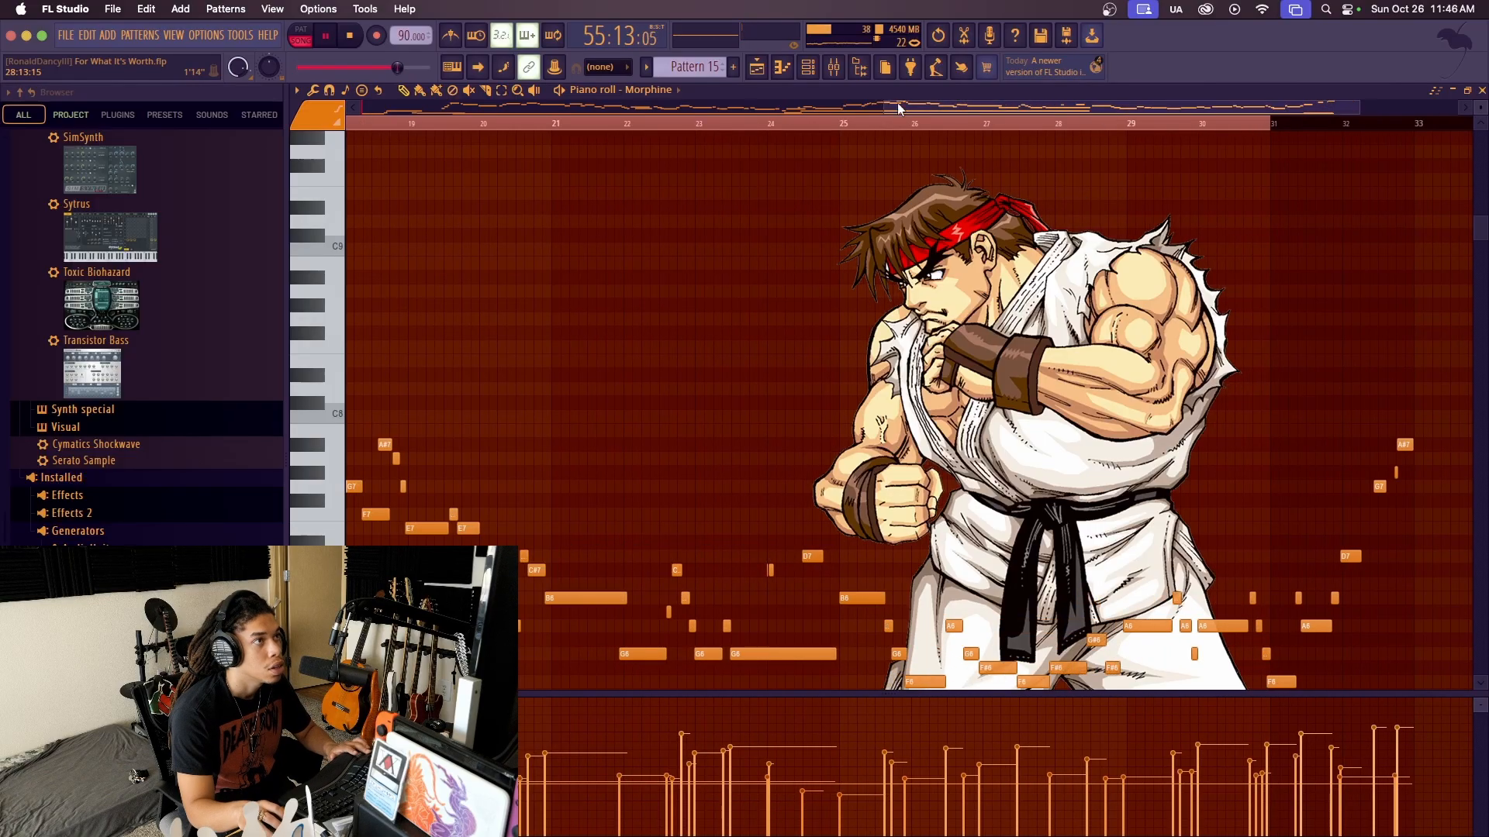
pyautogui.click(758, 74)
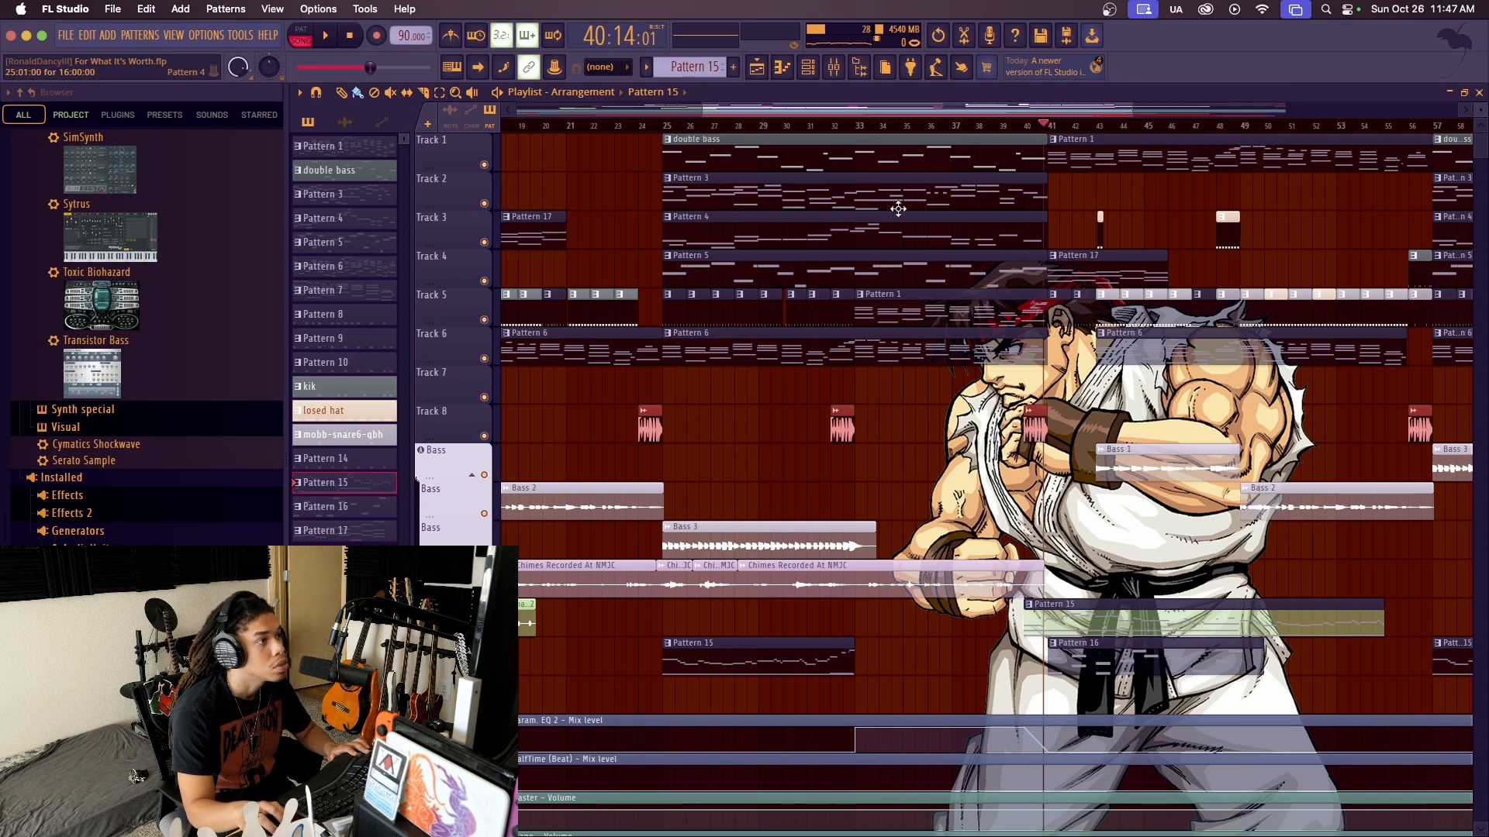
# Mute the R.E.D., Higher Chorus, Lower Chorus and Adlibs vocal tracks in the mixer
pyautogui.scroll(-10, 977, 705)
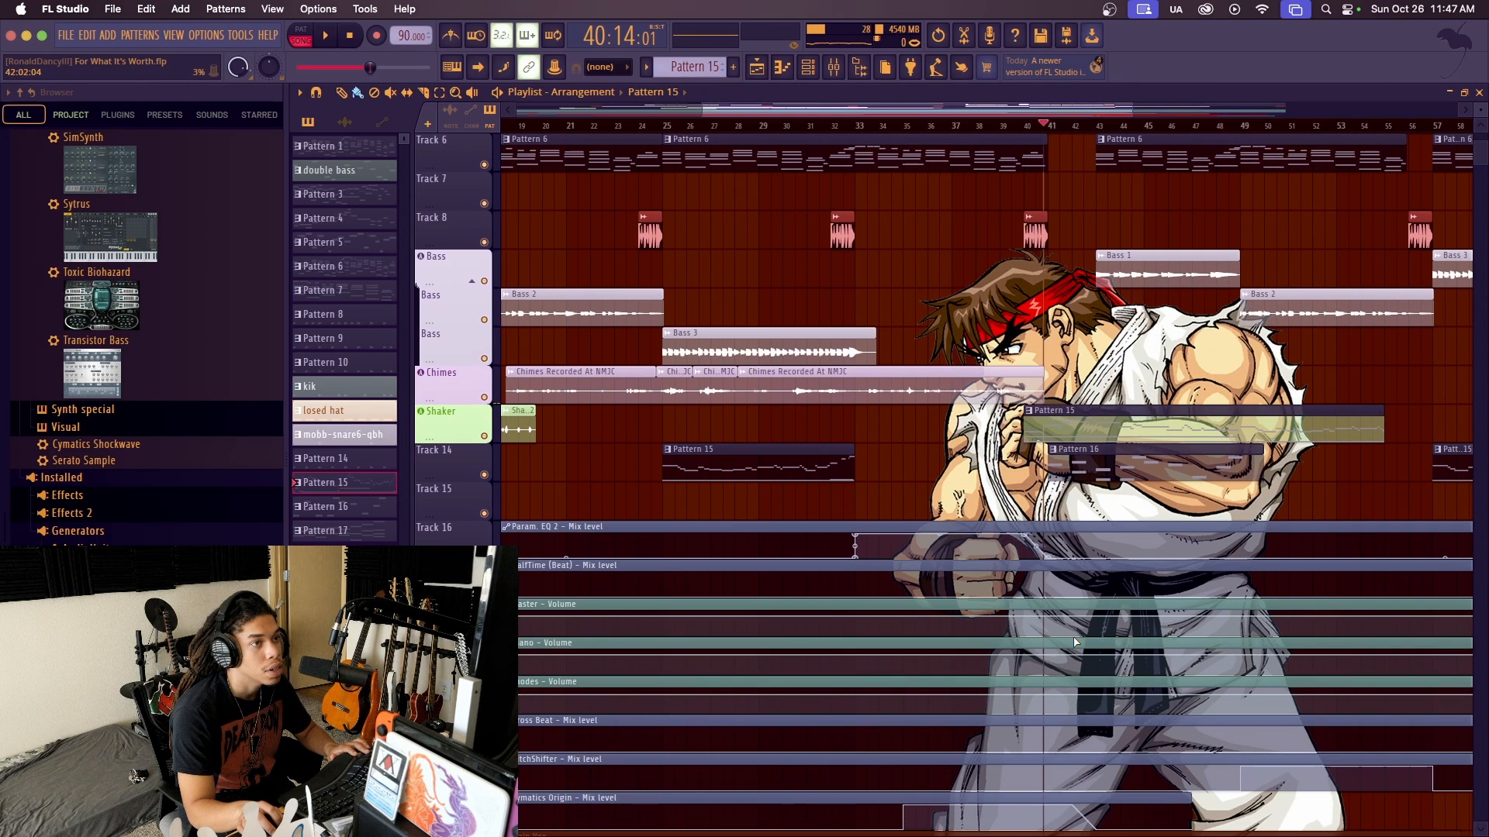
pyautogui.scroll(10, 1080, 641)
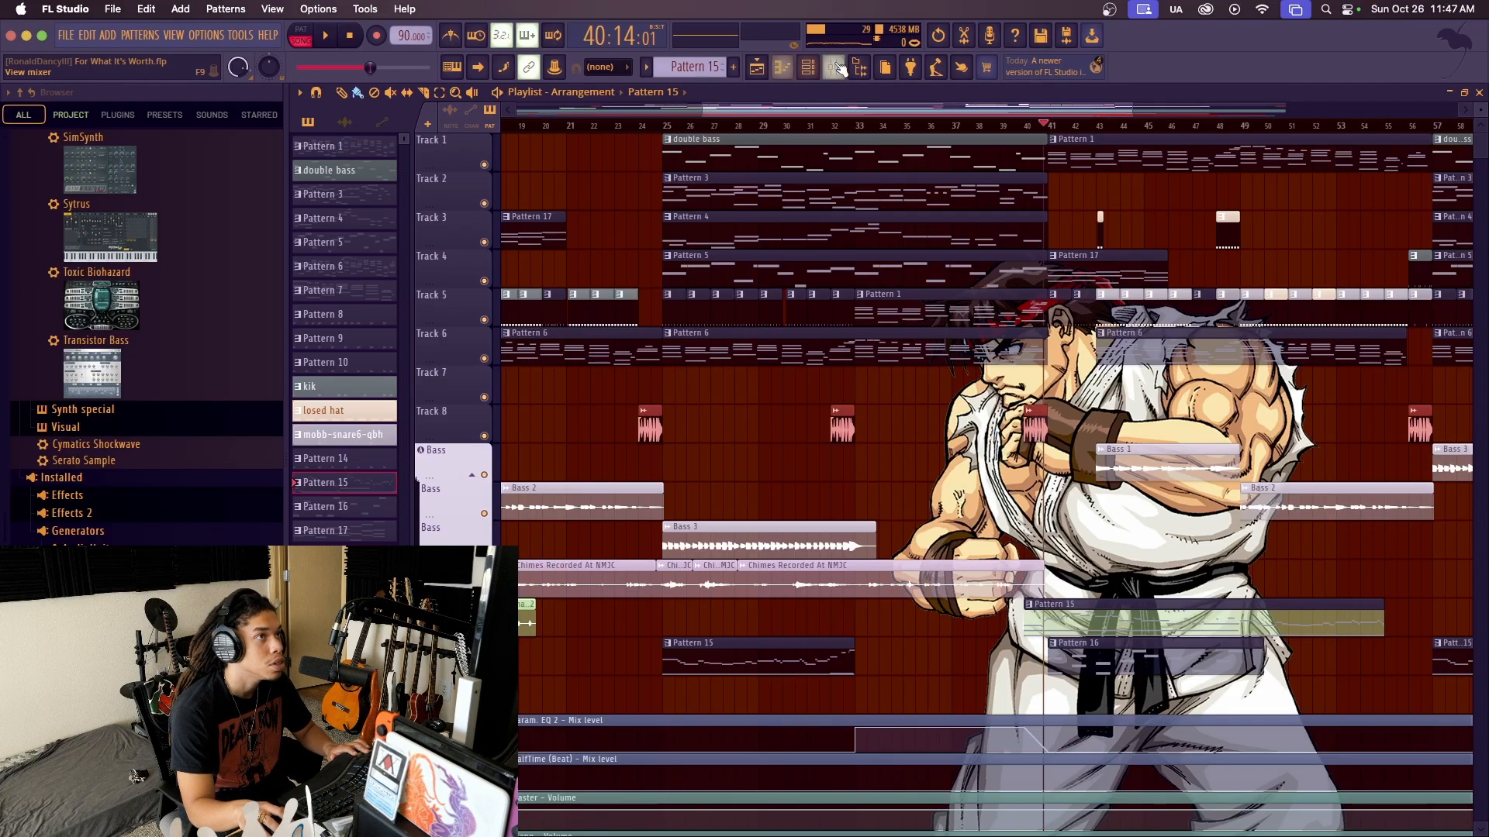
pyautogui.click(836, 68)
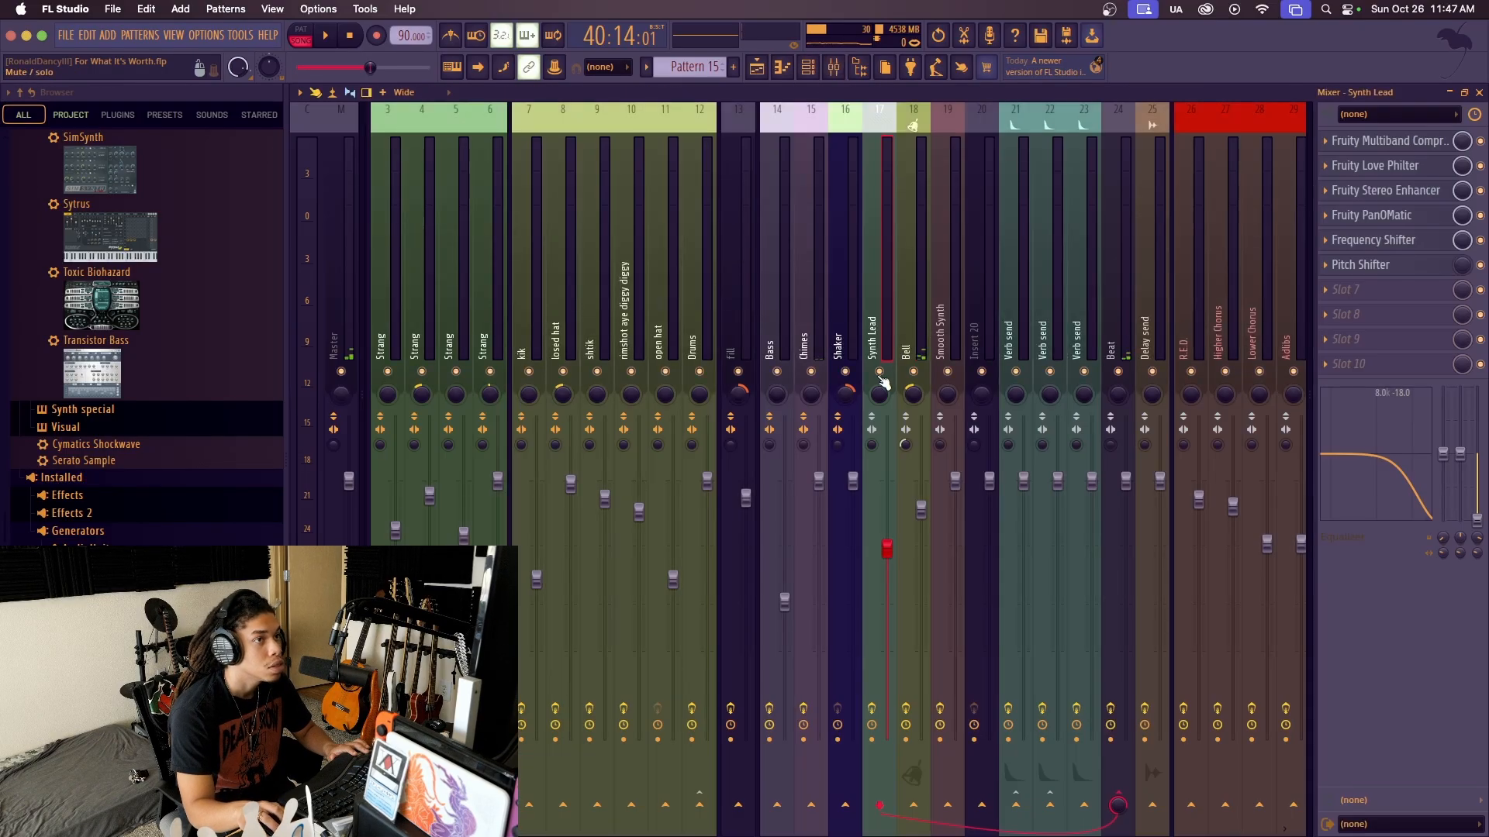
pyautogui.scroll(-4, 938, 372)
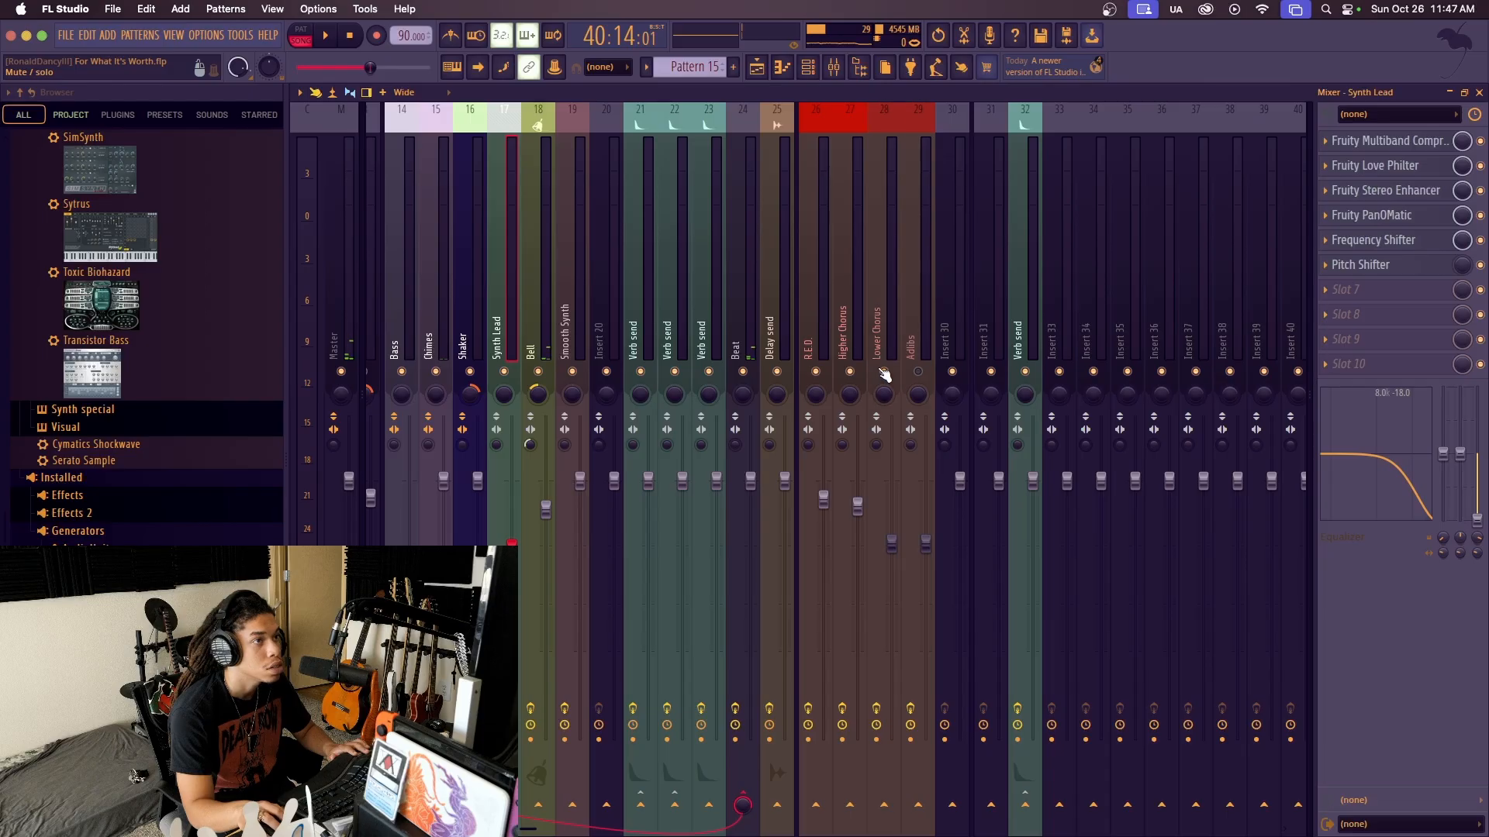
pyautogui.click(818, 372)
# Play the section from bar 40 without vocals, check the mixer levels, follow the clips in the playlist to bar 50, and stop
pyautogui.press('space')
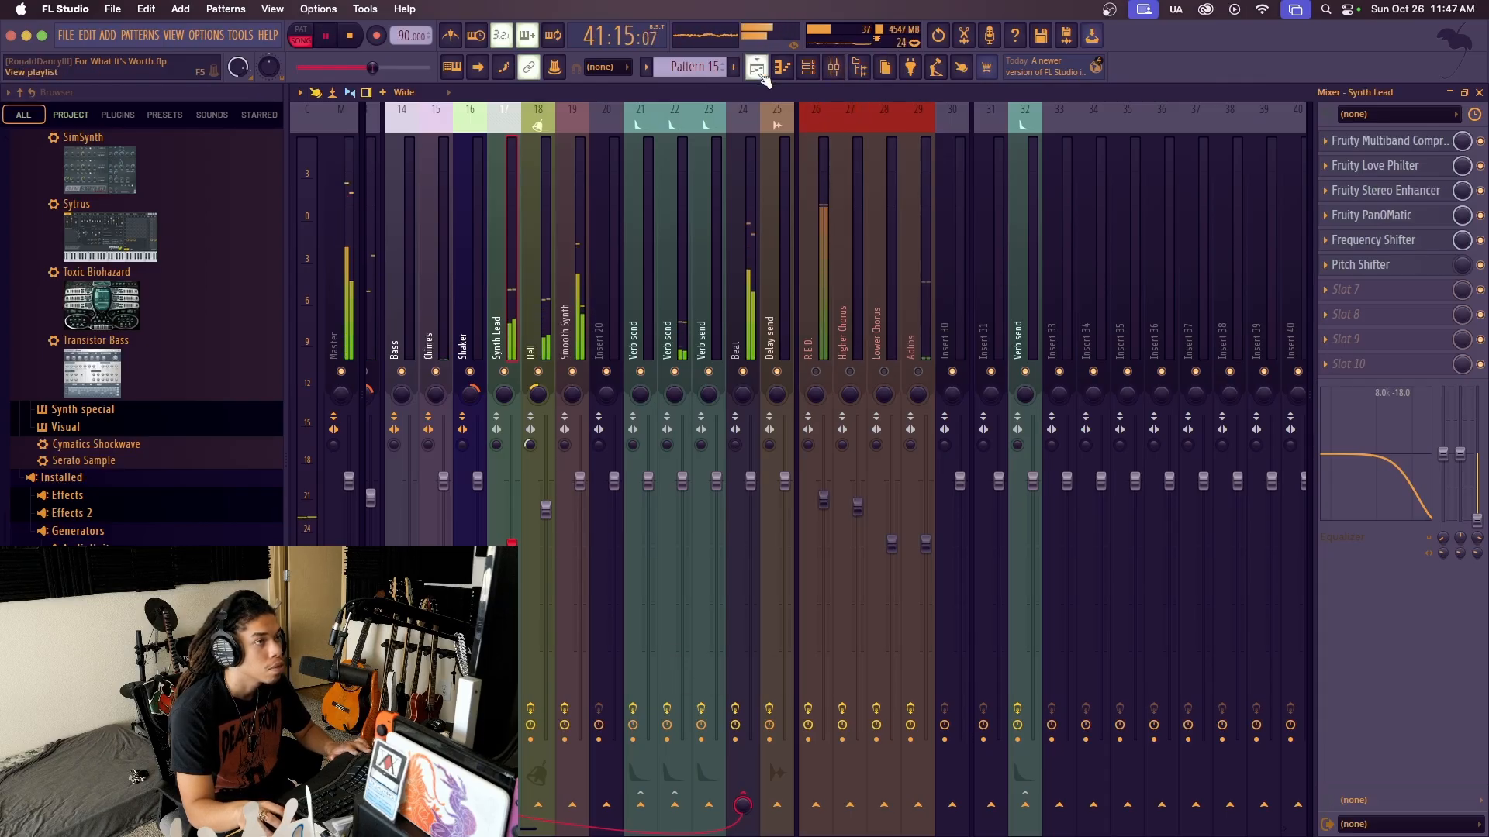
pyautogui.scroll(5, 750, 231)
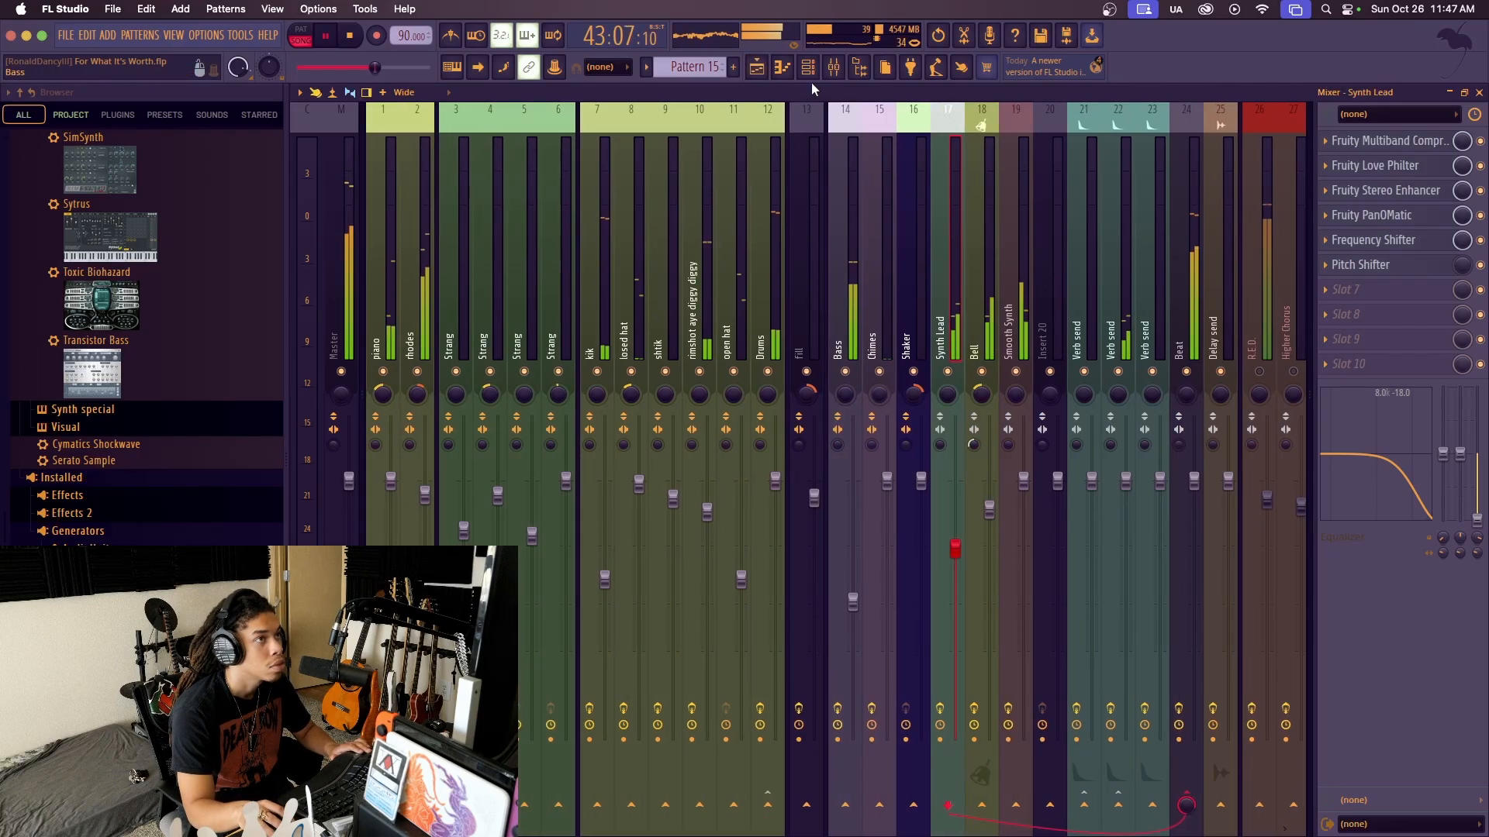
pyautogui.click(756, 76)
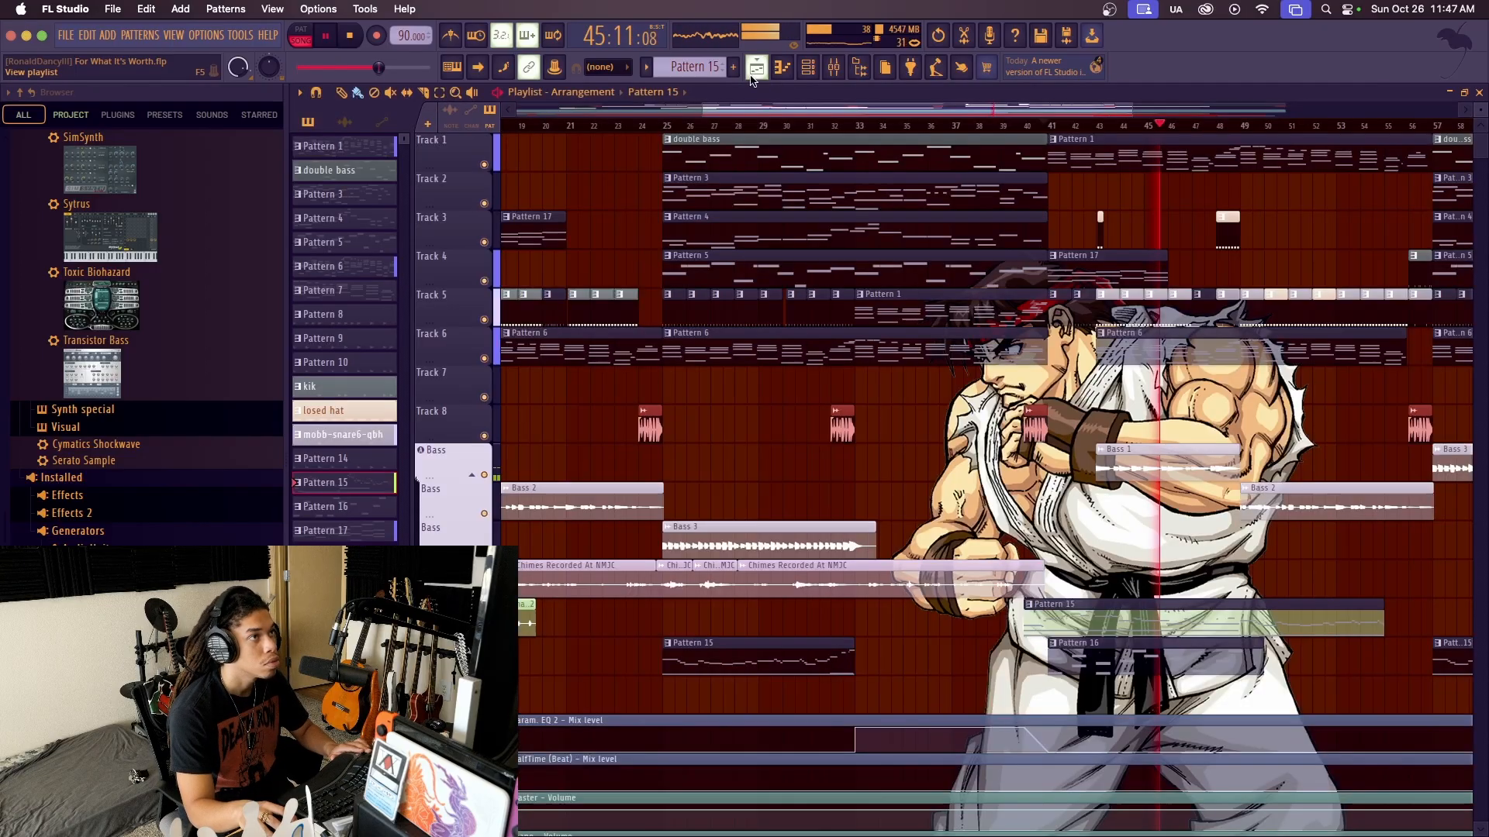
pyautogui.scroll(-3, 1191, 134)
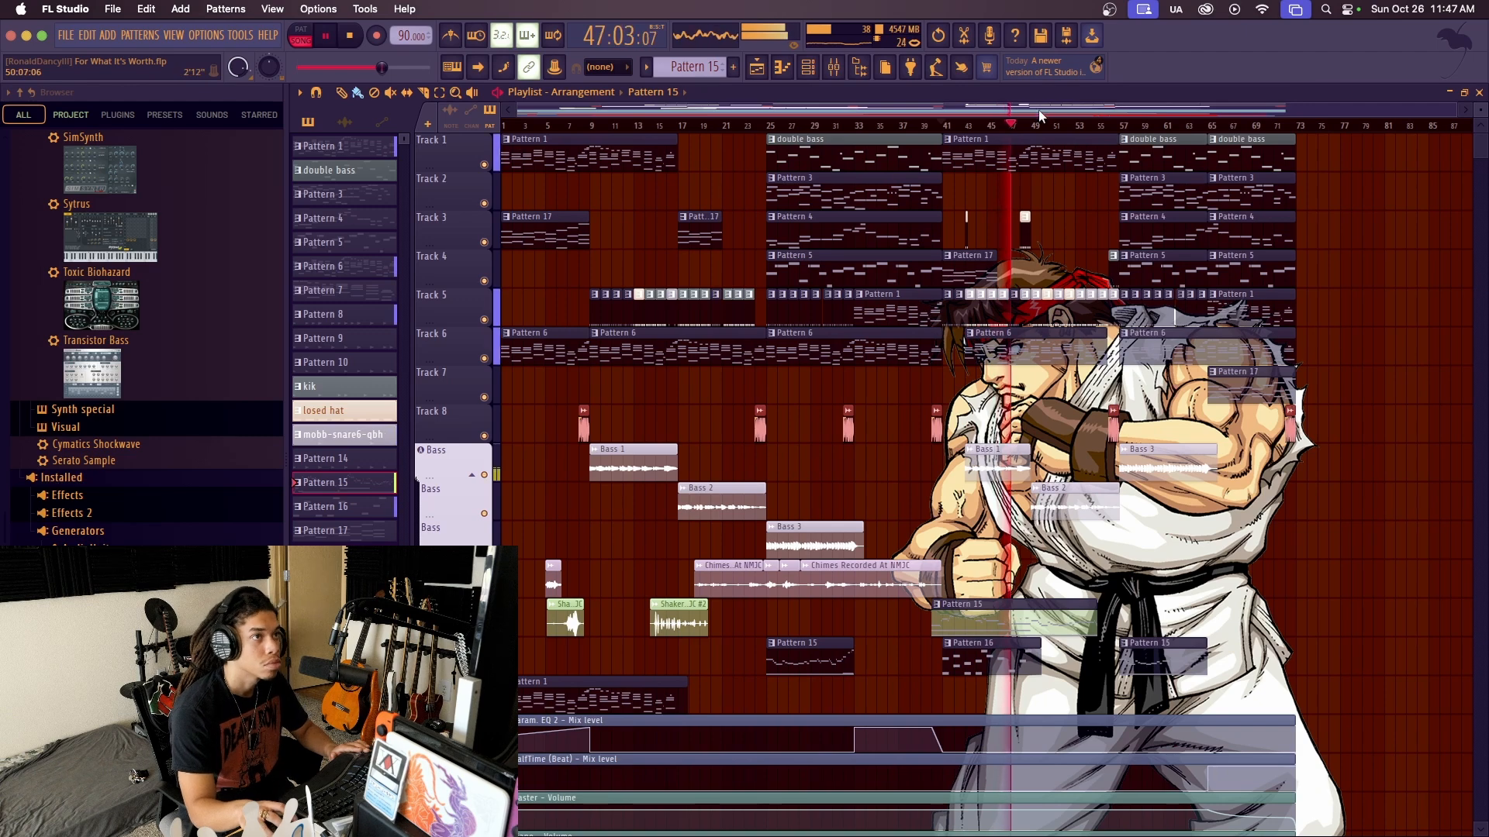
pyautogui.scroll(5, 1042, 124)
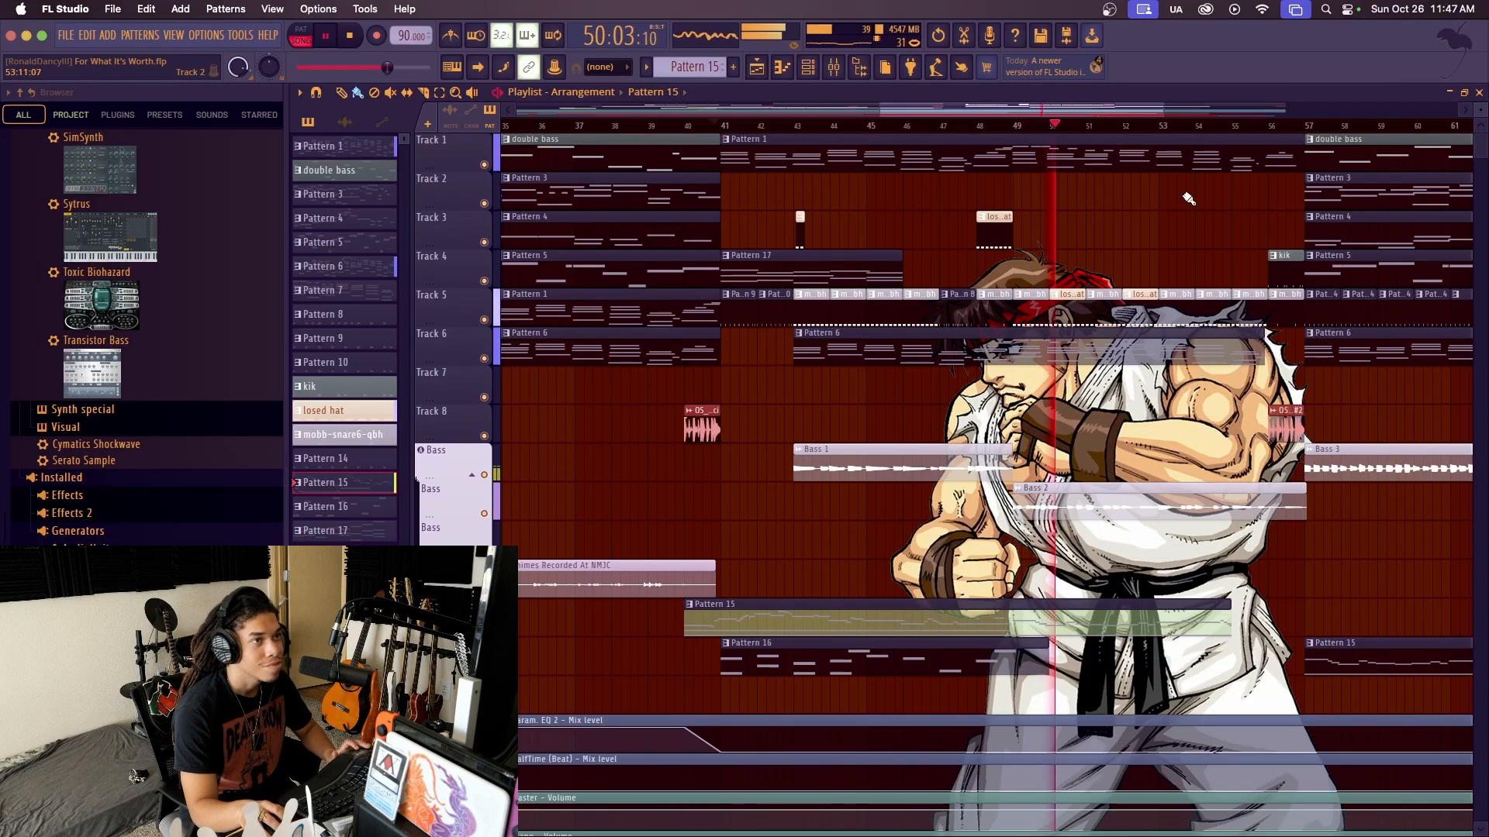
pyautogui.press('space')
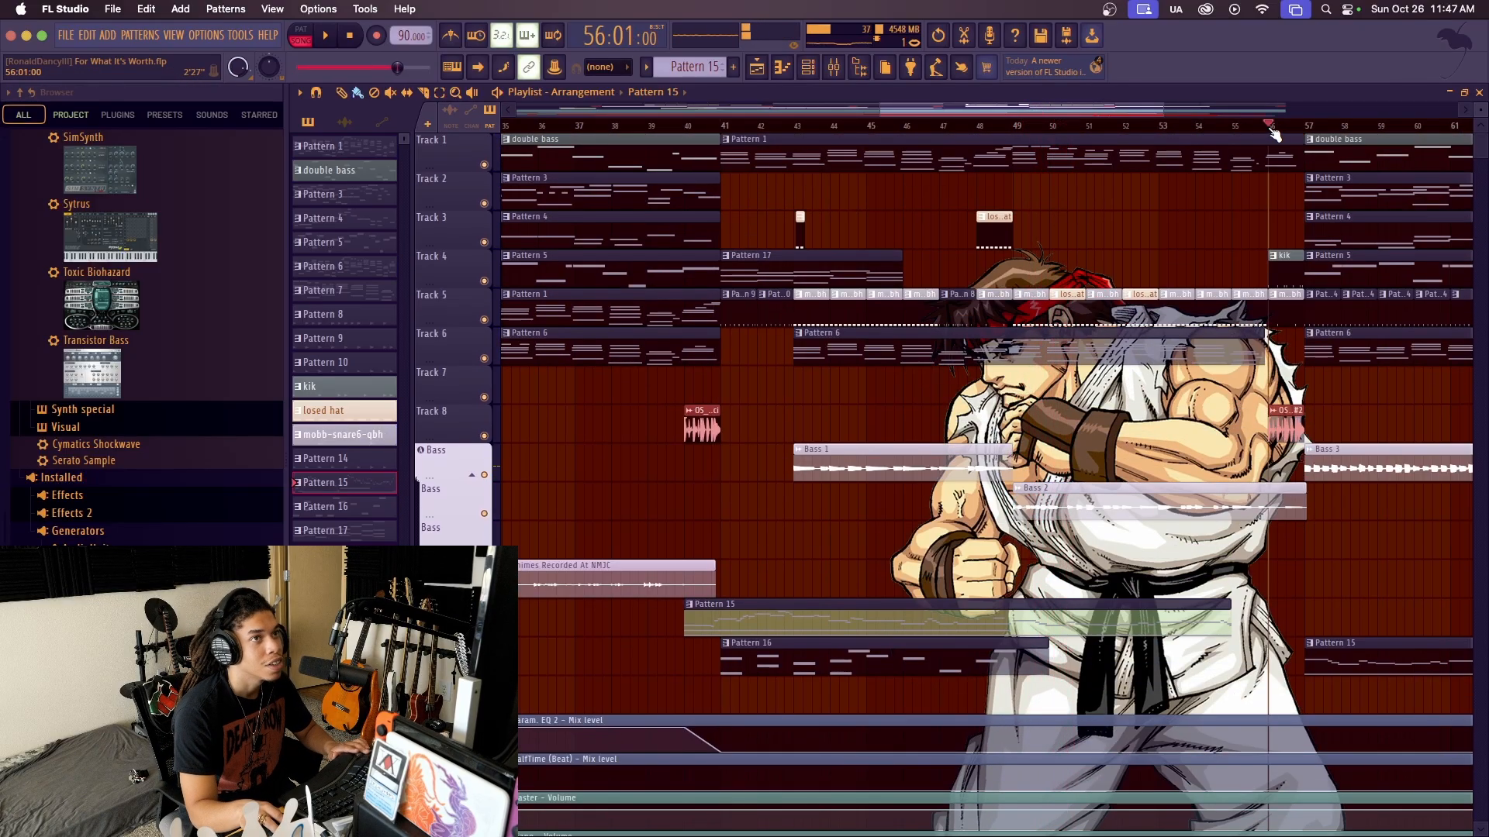
# Play the arrangement from bar 56 and follow the final chorus clips up to bar 65
pyautogui.press('space')
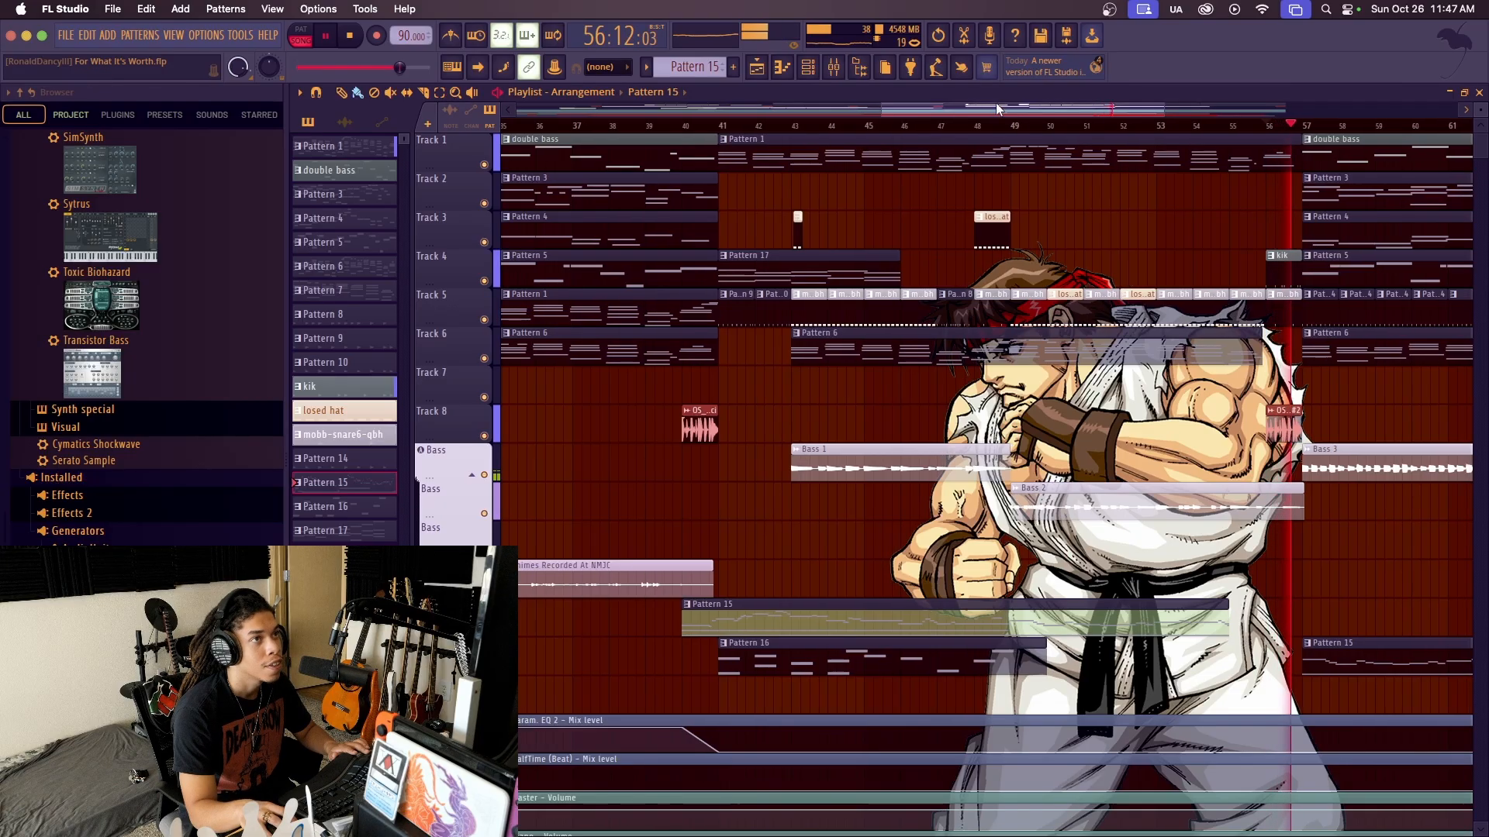
pyautogui.moveTo(995, 108); pyautogui.dragTo(1220, 113)
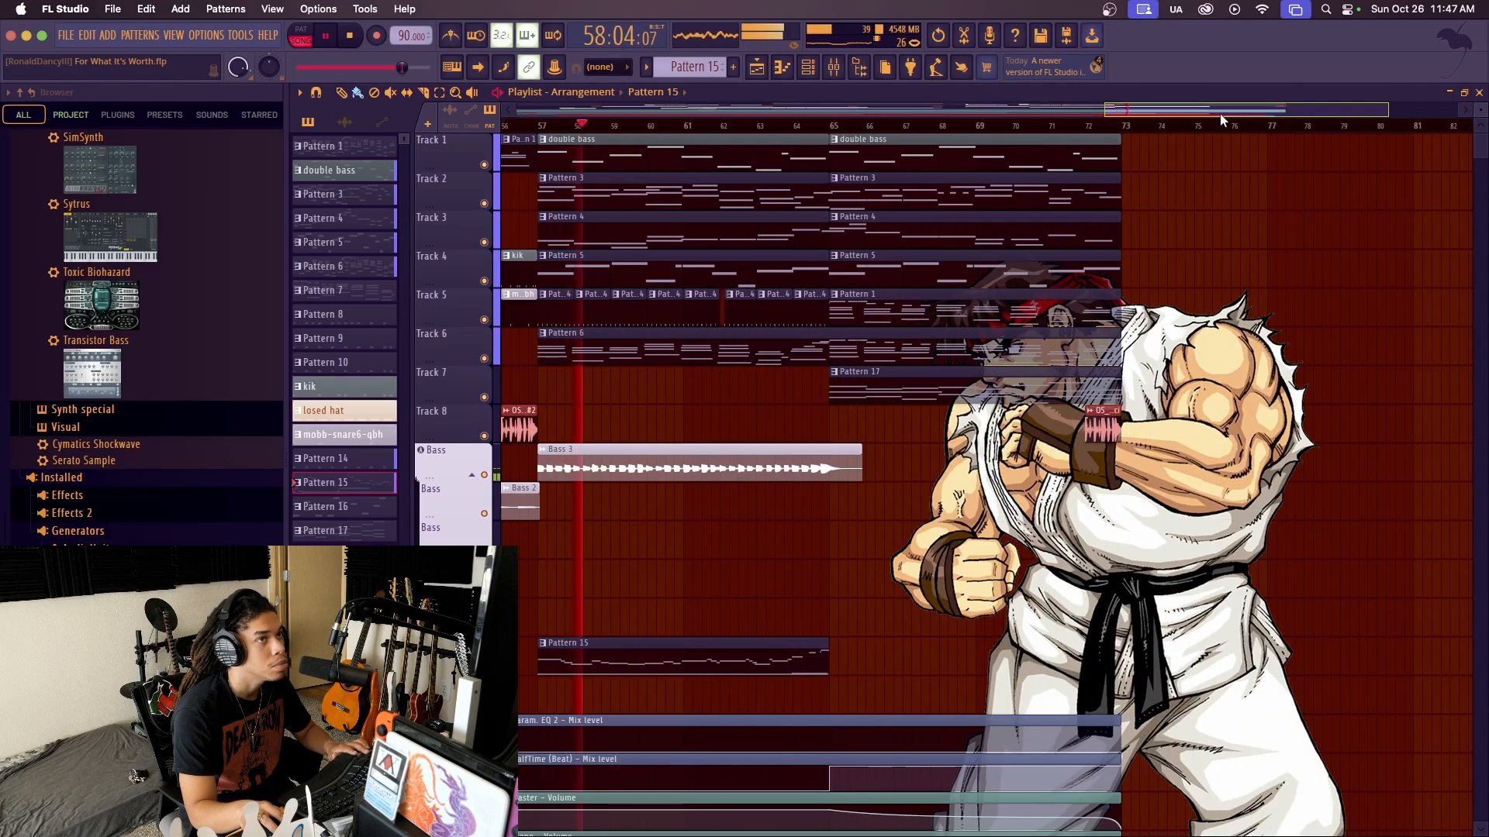
pyautogui.scroll(-6, 1043, 413)
pyautogui.scroll(6, 850, 353)
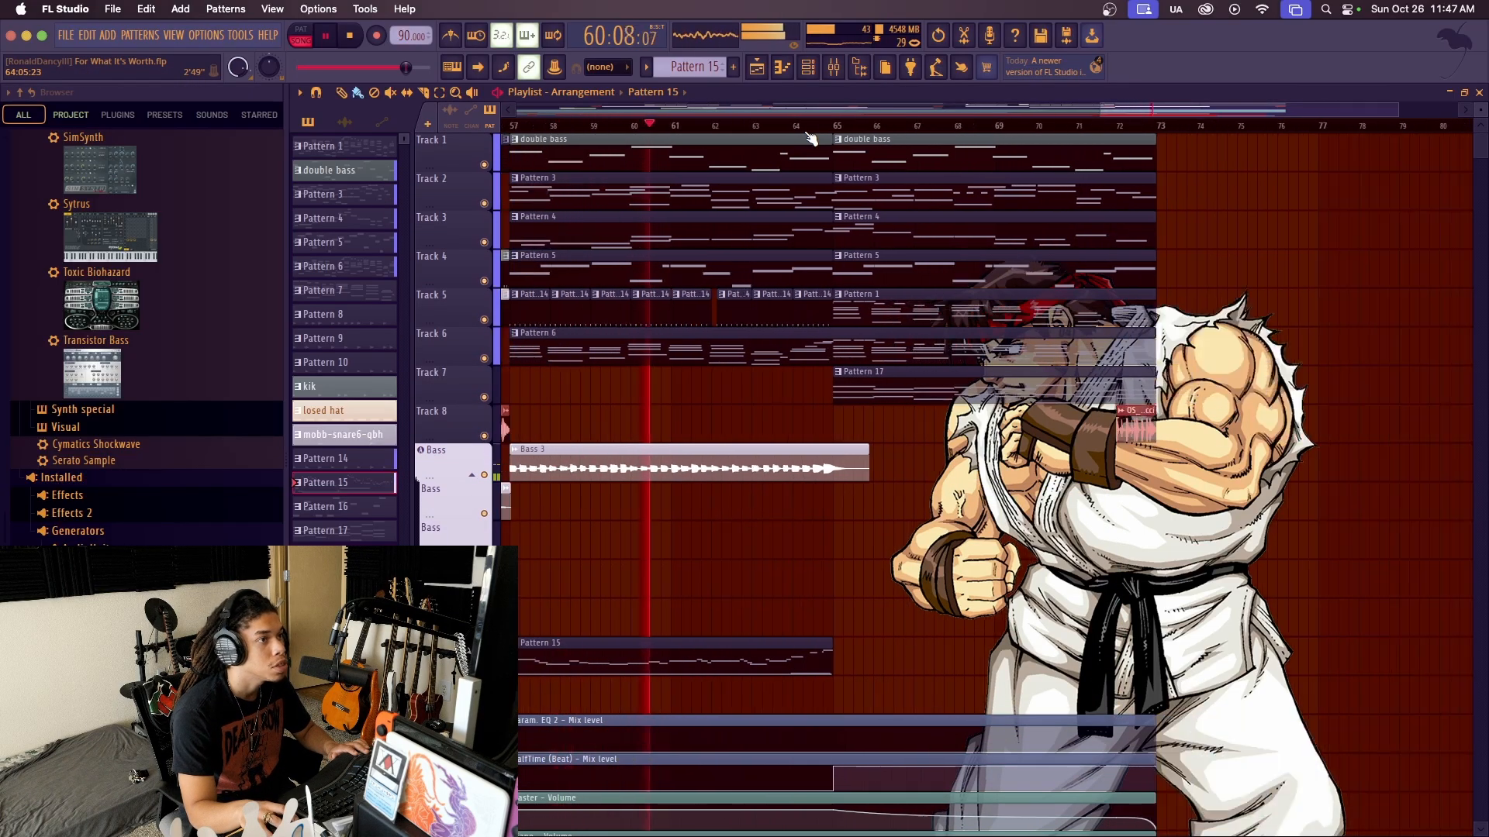
pyautogui.keyDown('ctrl'); pyautogui.scroll(-2, 884, 153); pyautogui.keyUp('ctrl')
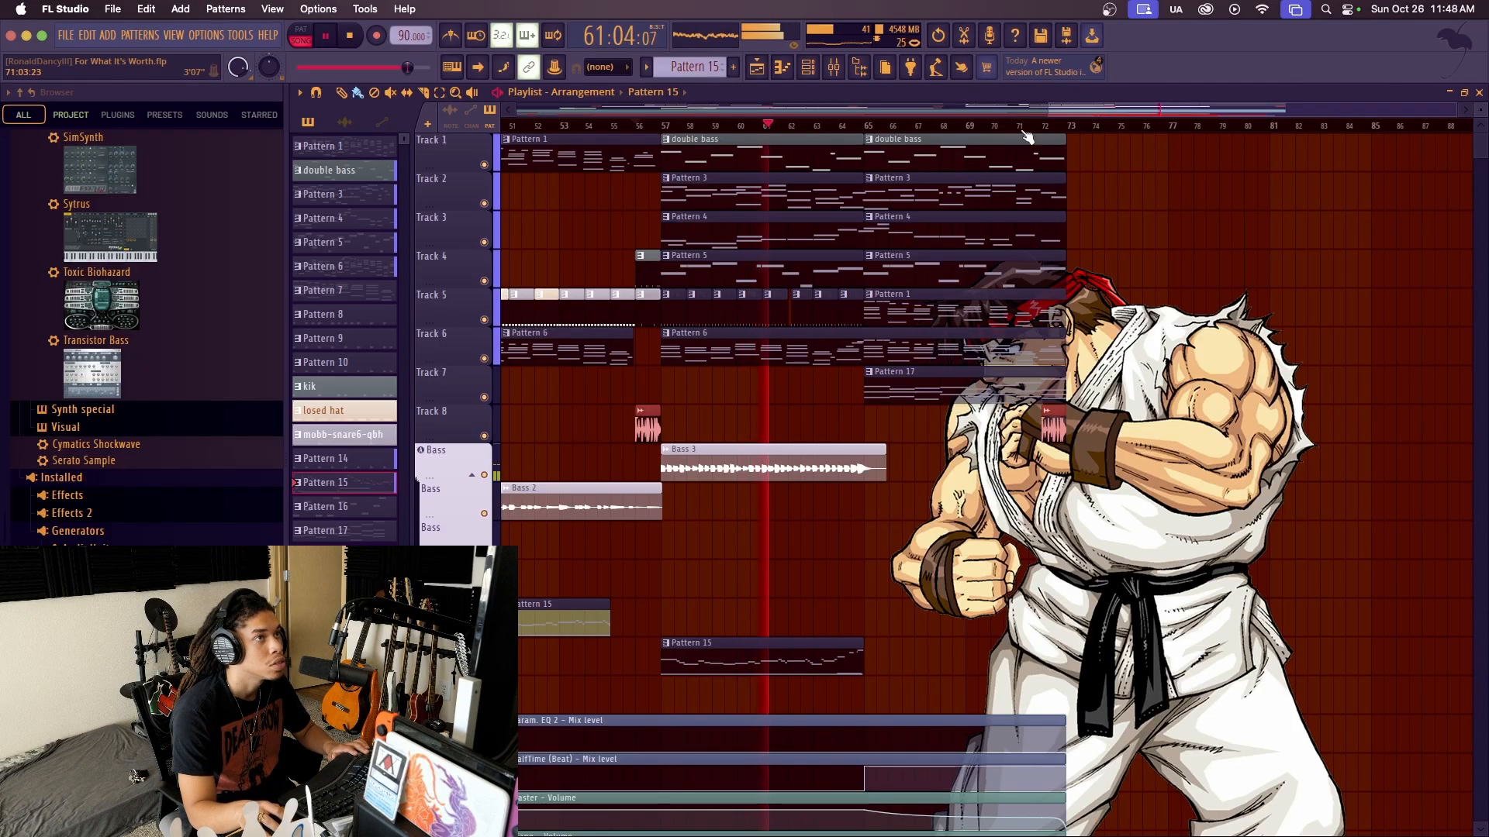
pyautogui.scroll(-4, 869, 131)
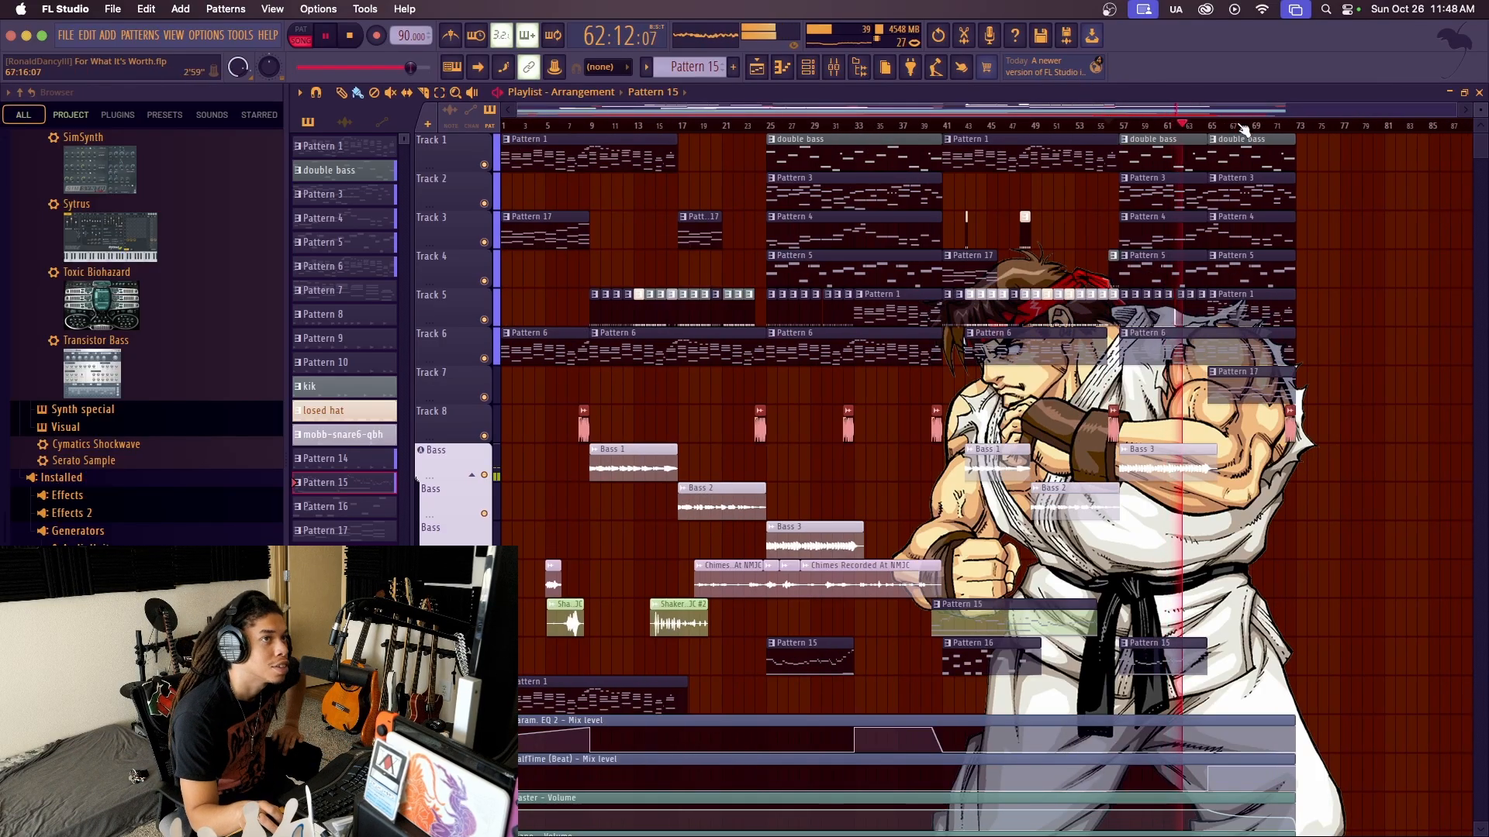
pyautogui.scroll(4, 1221, 132)
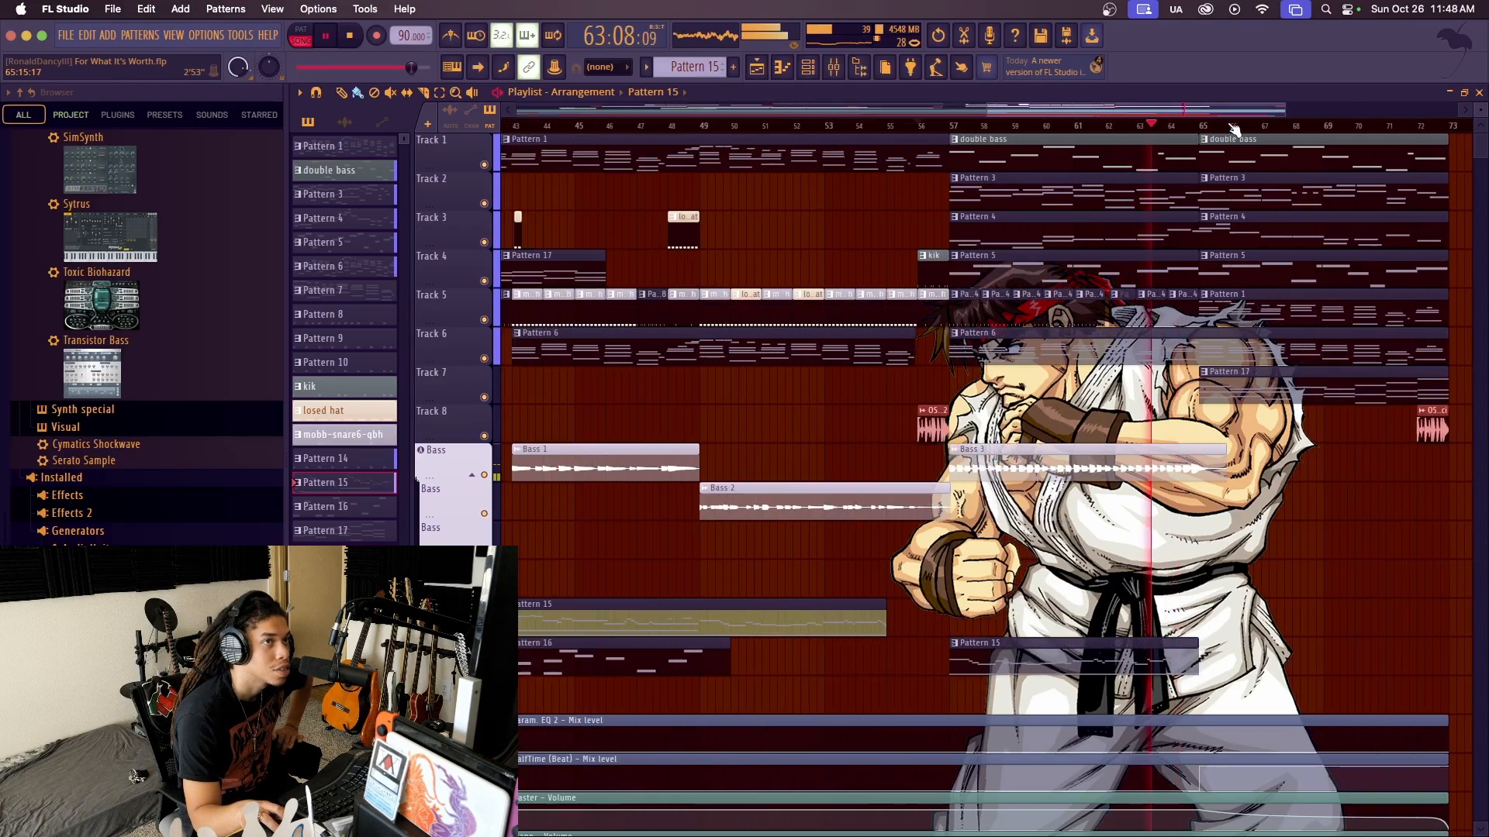
pyautogui.scroll(2, 1233, 128)
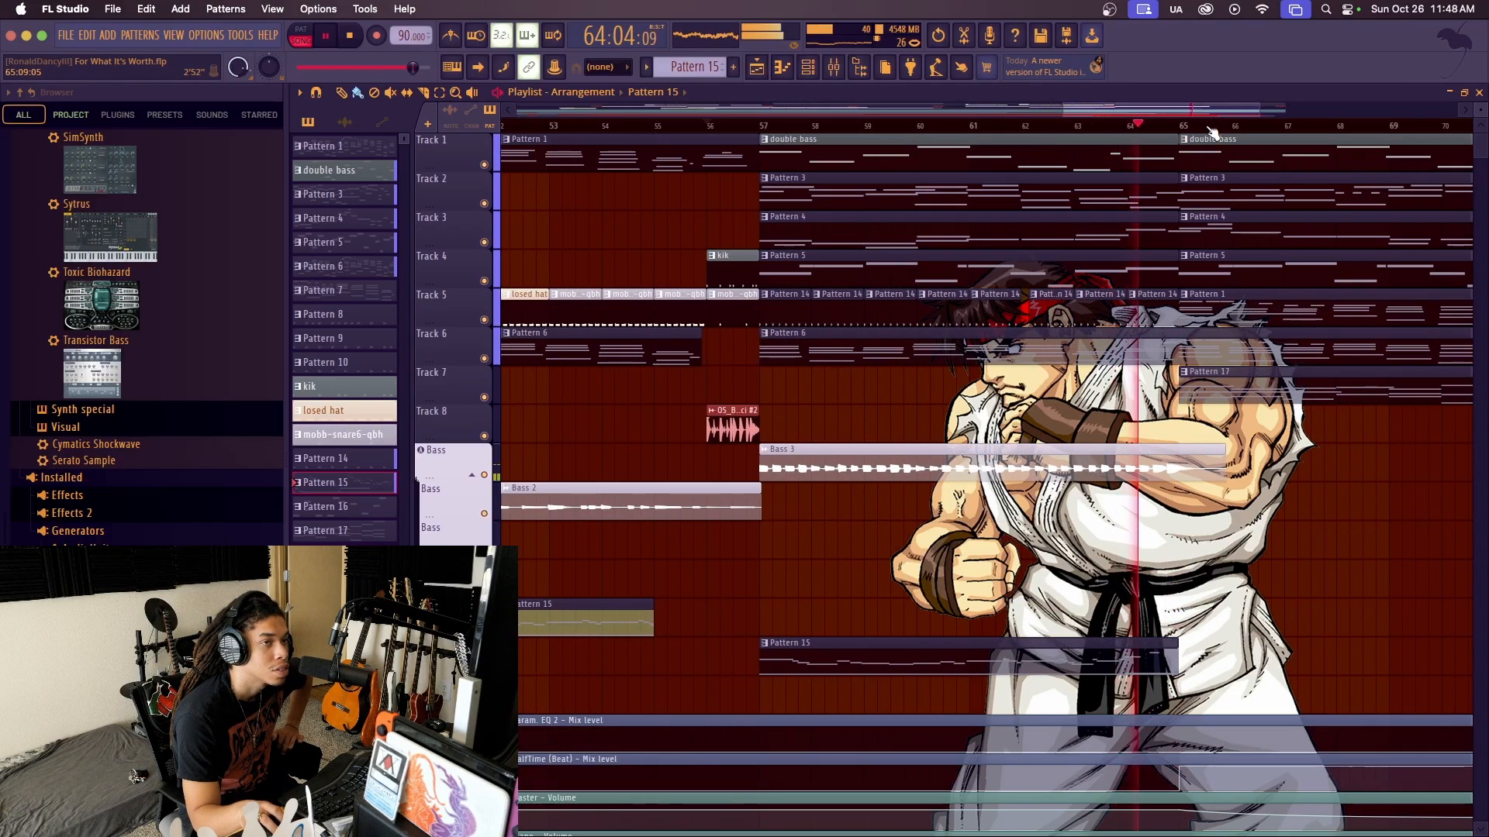
pyautogui.scroll(1, 1216, 130)
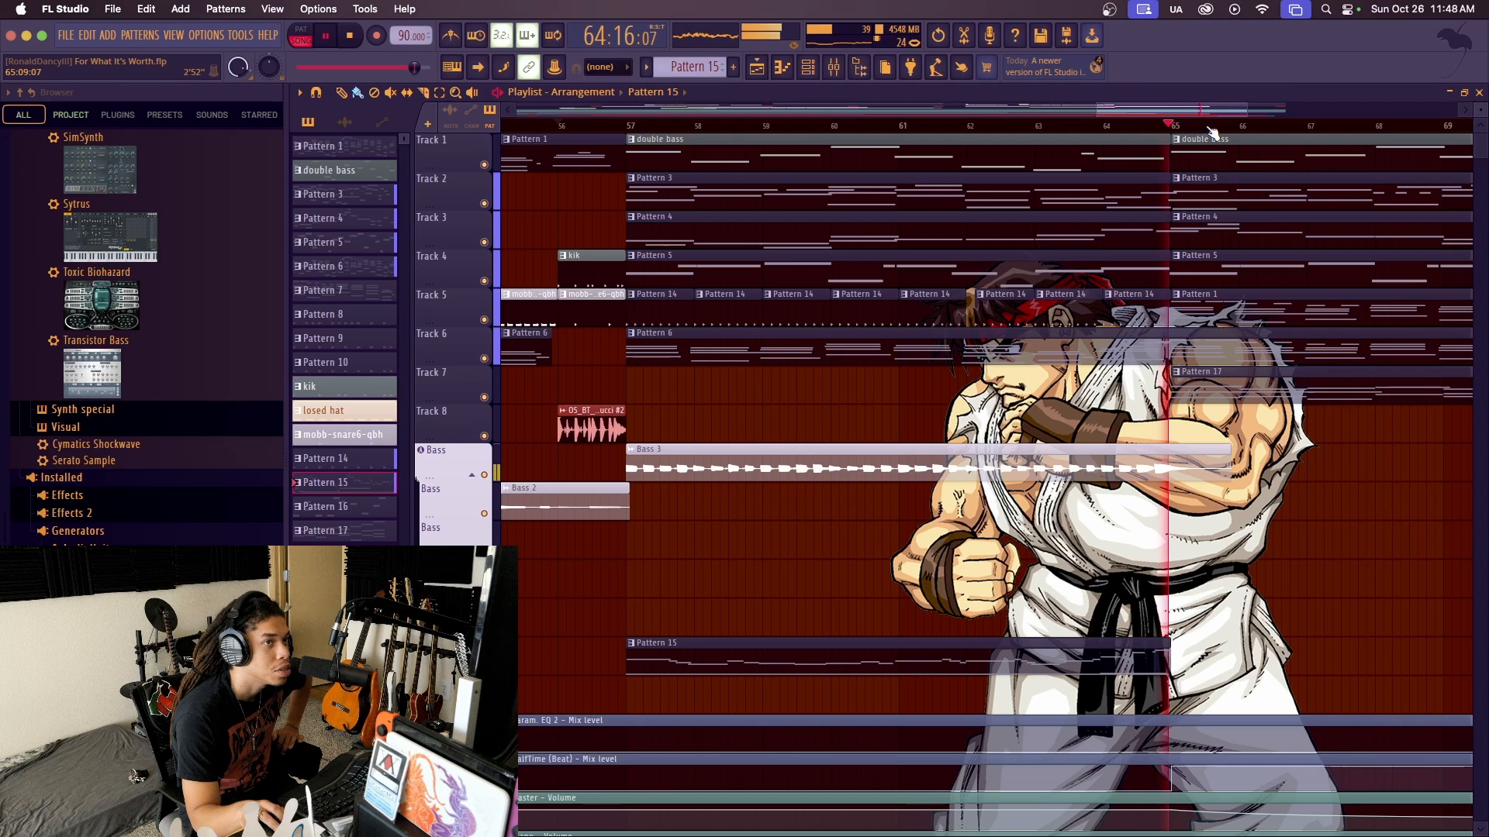
# Follow the outro from bar 65 into bar 72, examining the automation and vocal tracks down the playlist, and stop
pyautogui.scroll(-3, 1352, 512)
pyautogui.scroll(-1, 1349, 508)
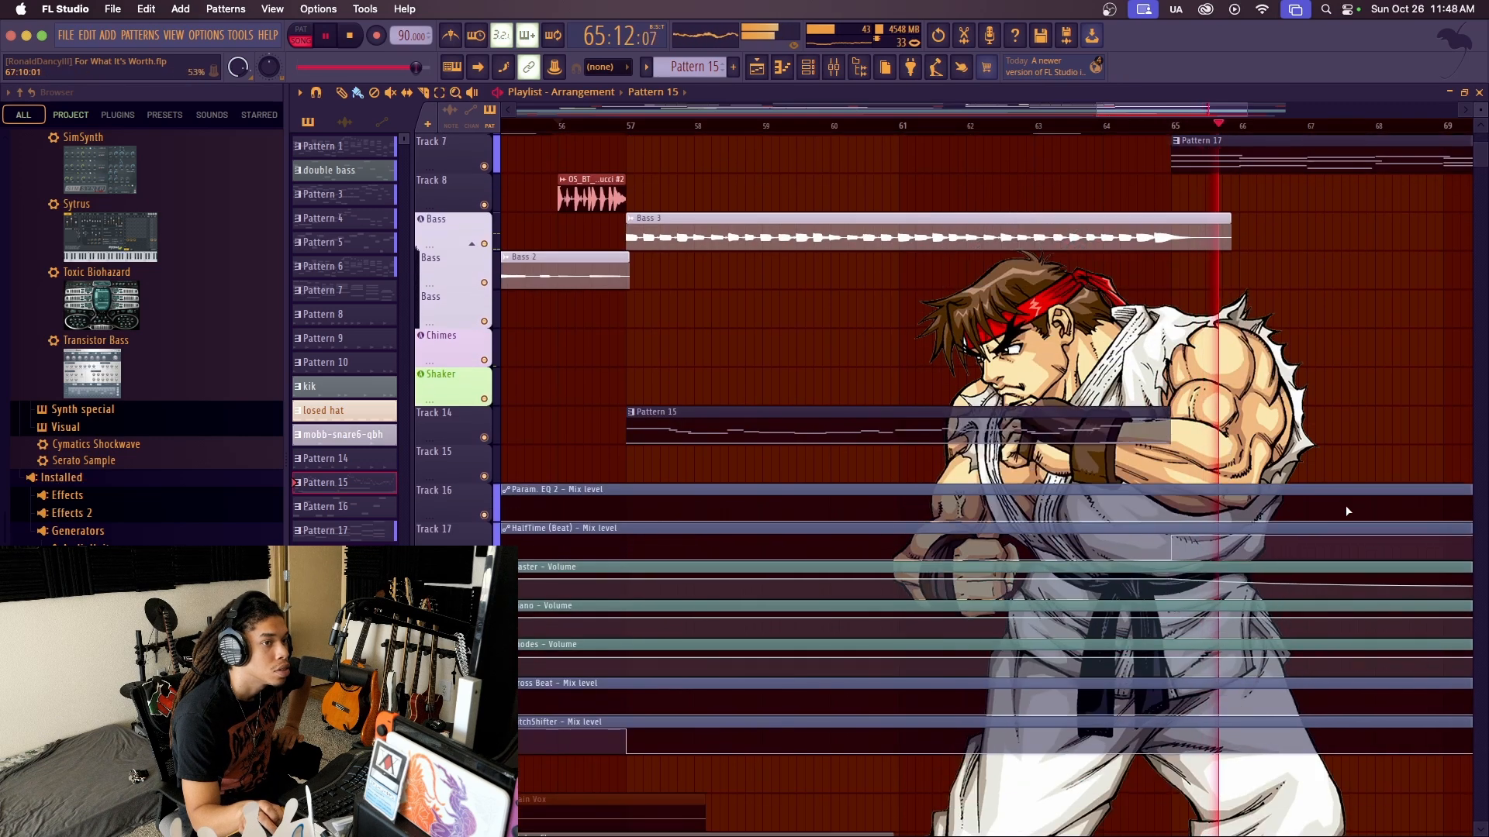
pyautogui.scroll(-3, 1147, 130)
pyautogui.scroll(-3, 1148, 129)
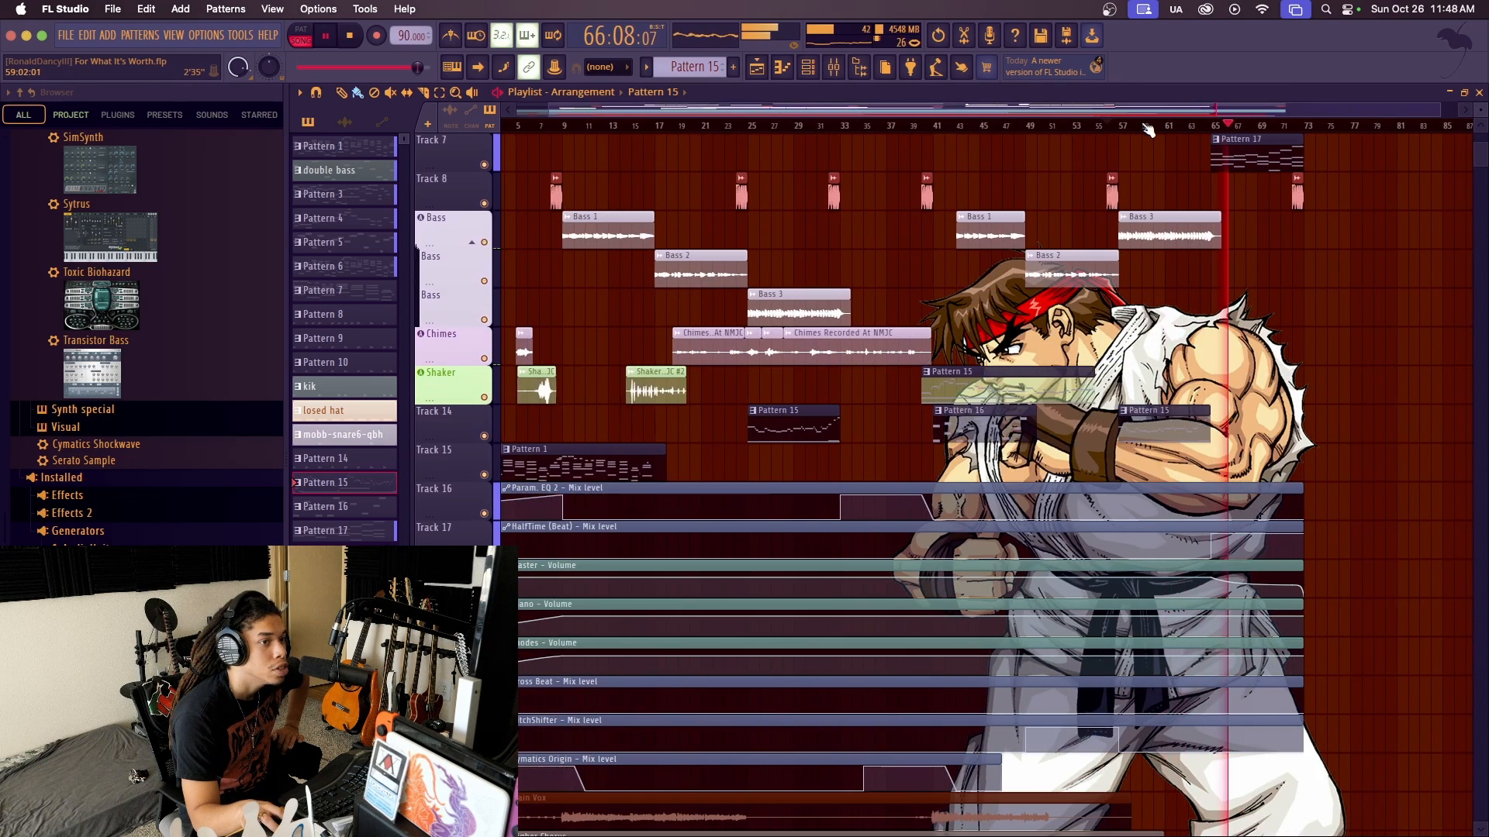
pyautogui.scroll(-1, 1332, 370)
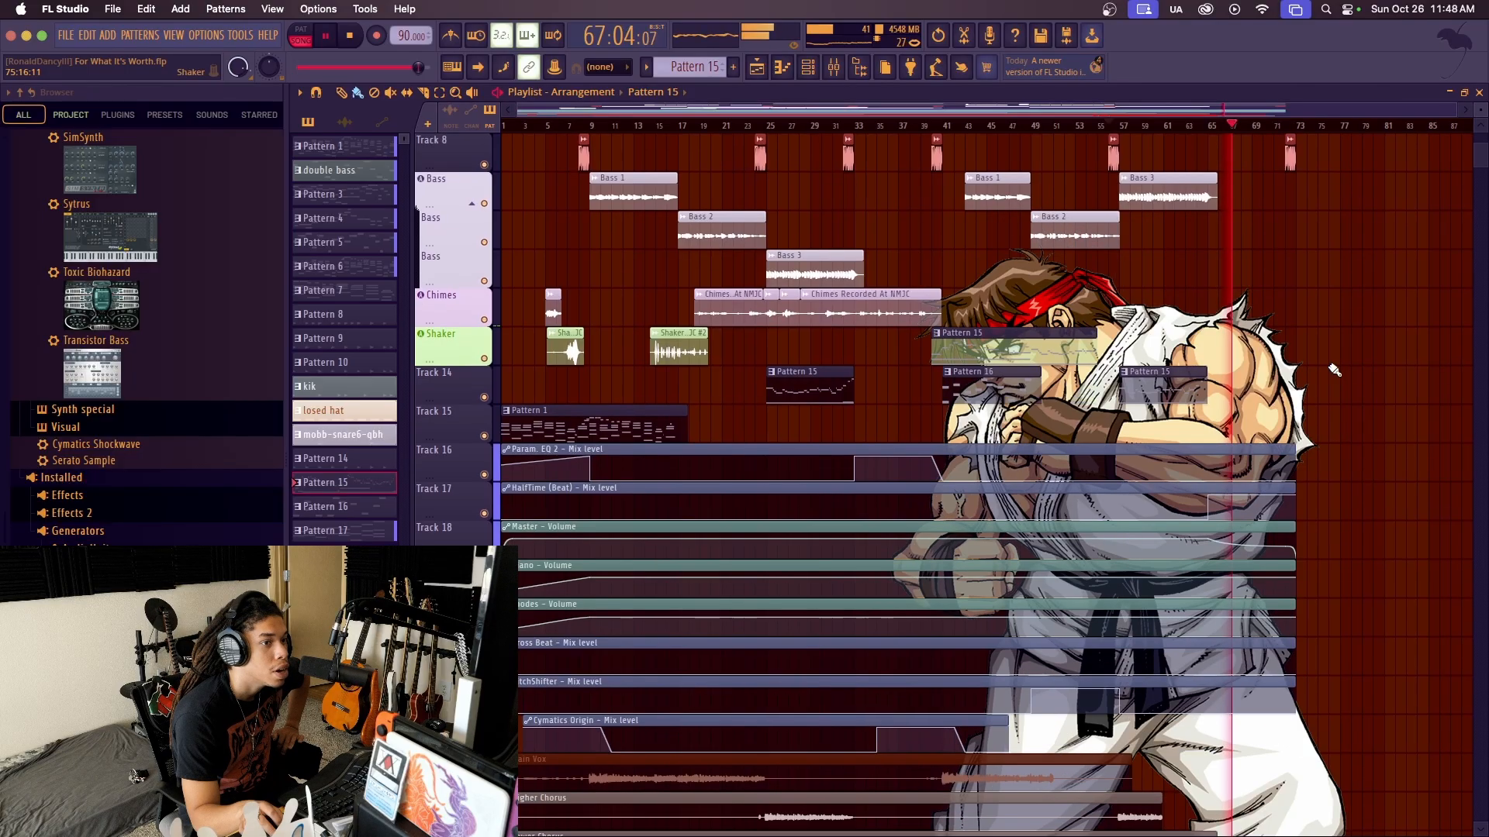
pyautogui.scroll(-10, 1361, 365)
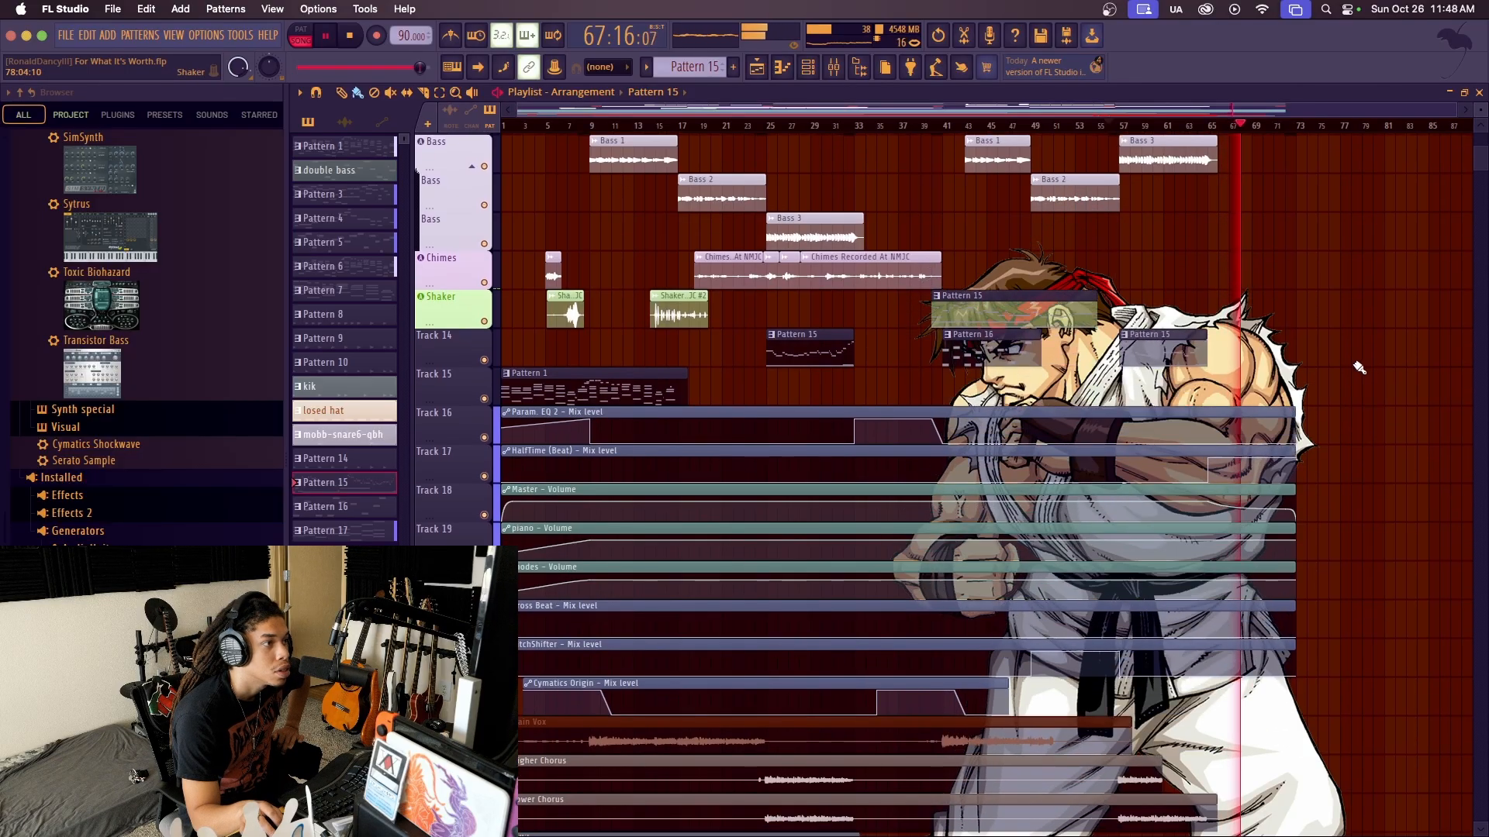
pyautogui.scroll(2, 1361, 425)
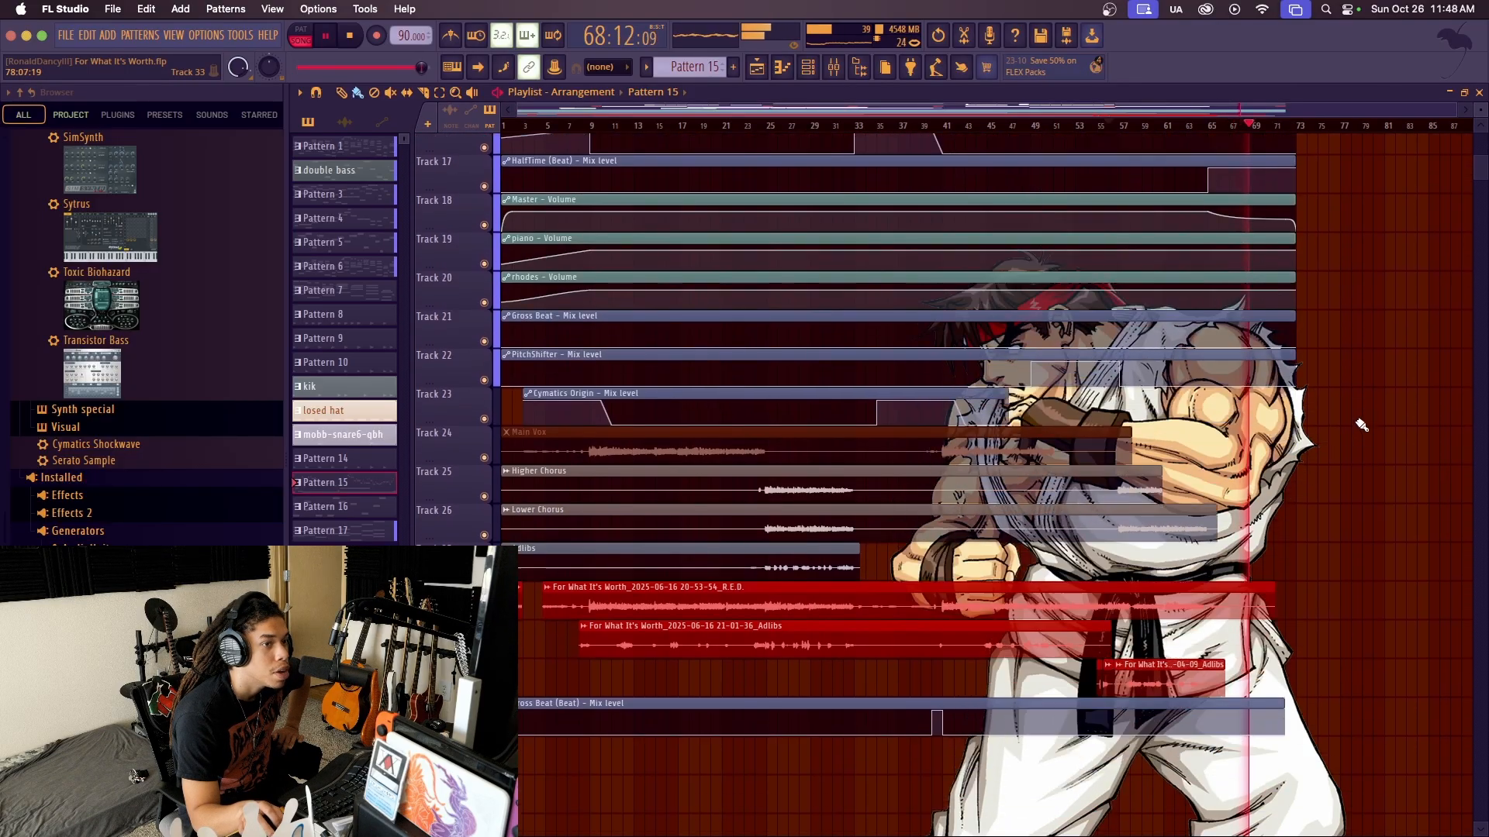
pyautogui.scroll(9, 1361, 425)
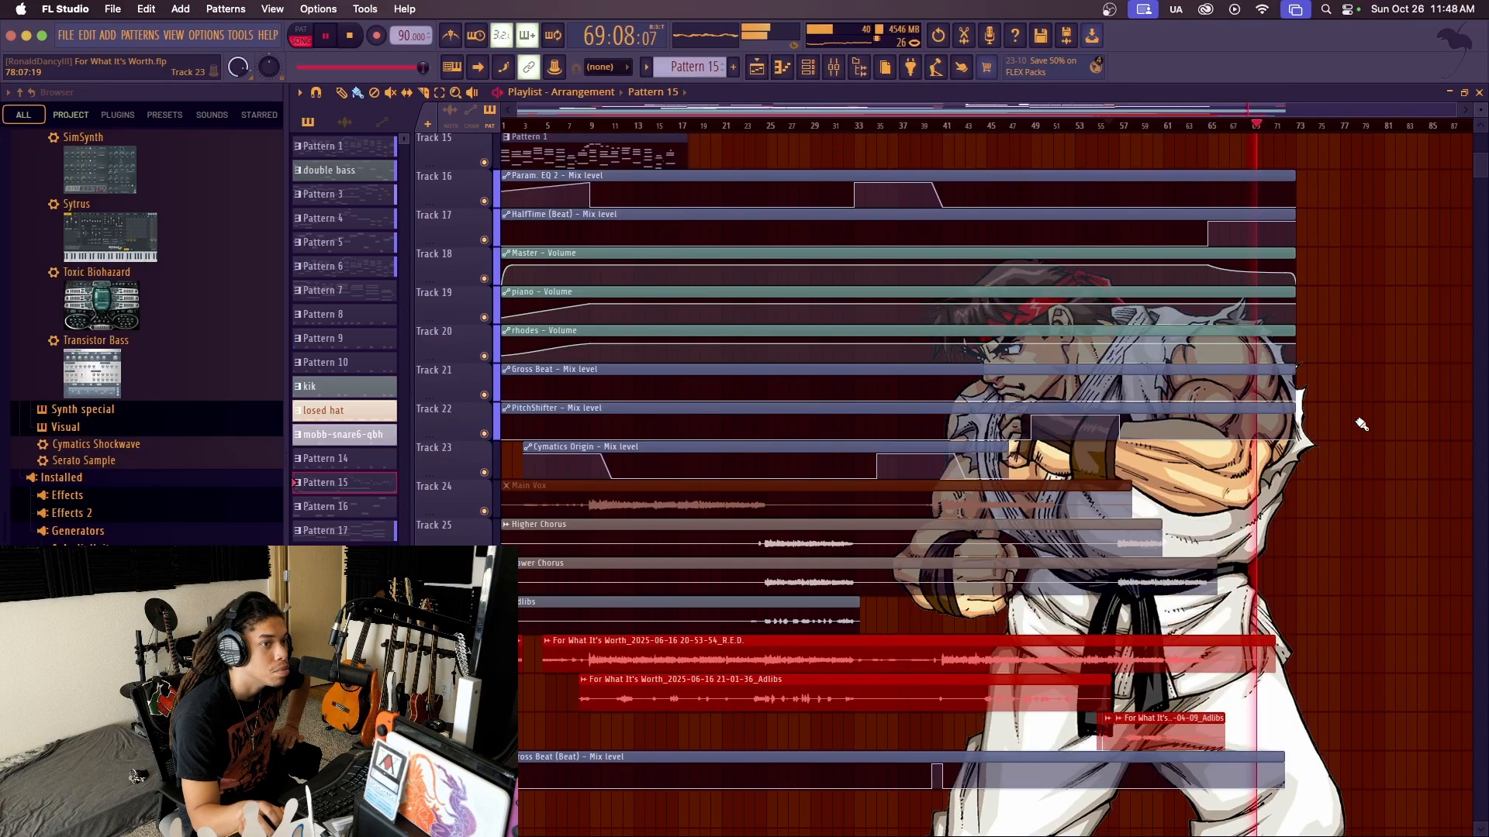
pyautogui.scroll(6, 1361, 424)
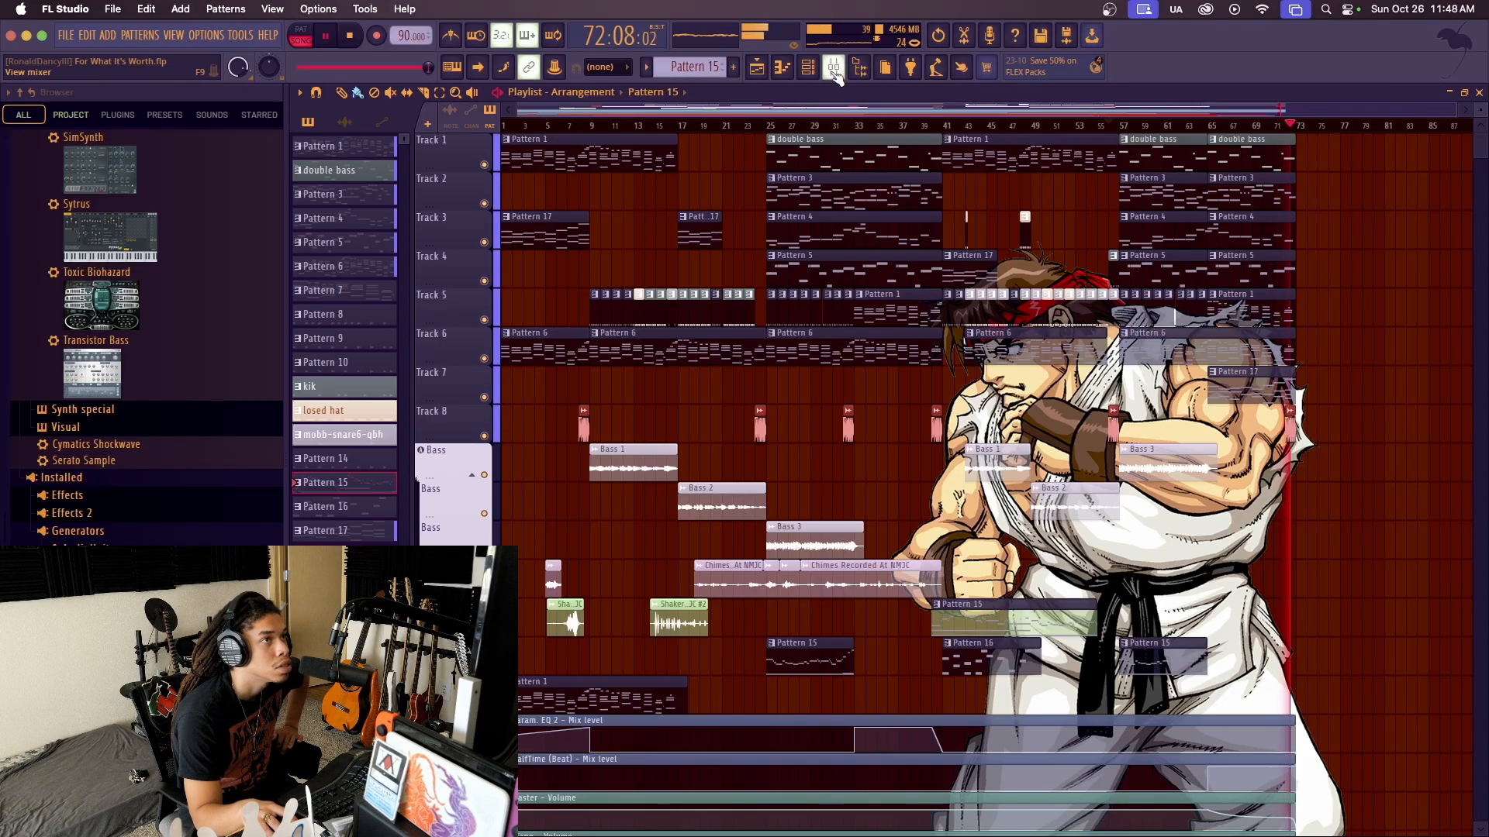
pyautogui.press('space')
pyautogui.press('space')
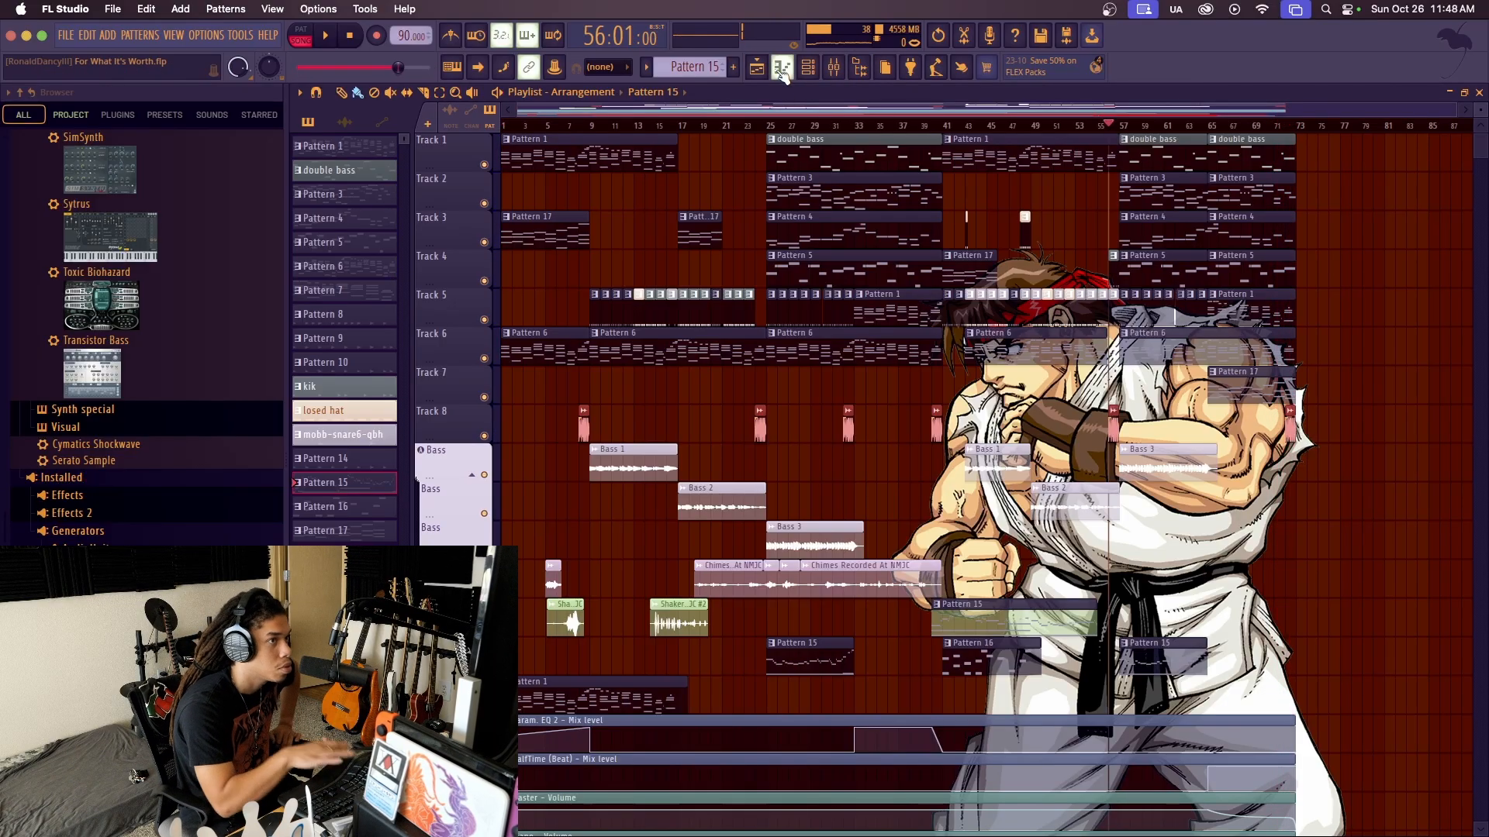
# Stop playback, return to the song start and look over the playlist down to the vocal tracks
pyautogui.click(358, 32)
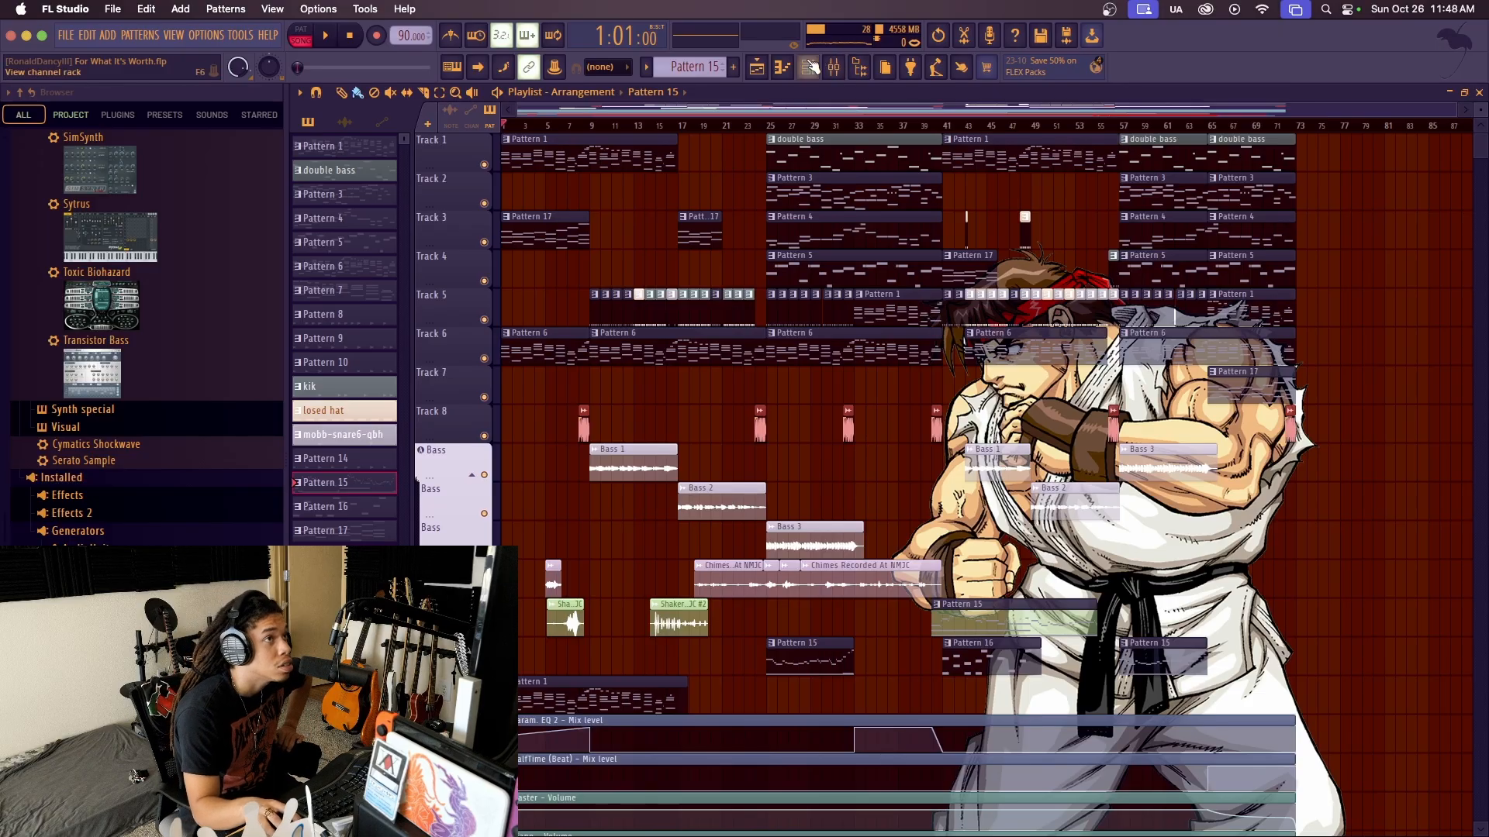
pyautogui.scroll(-10, 618, 457)
pyautogui.scroll(10, 618, 457)
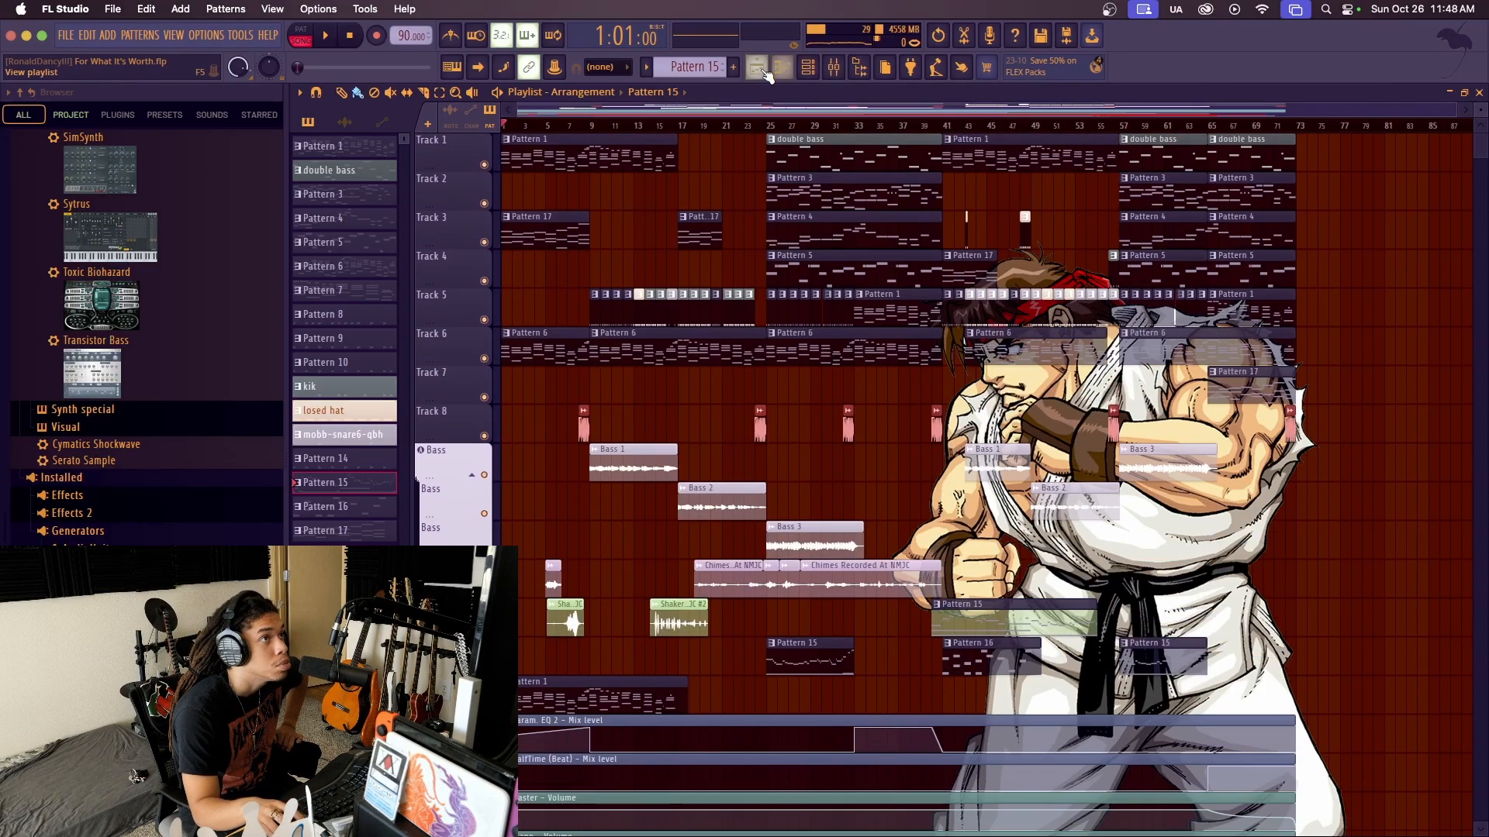
pyautogui.click(757, 68)
pyautogui.scroll(-12, 918, 312)
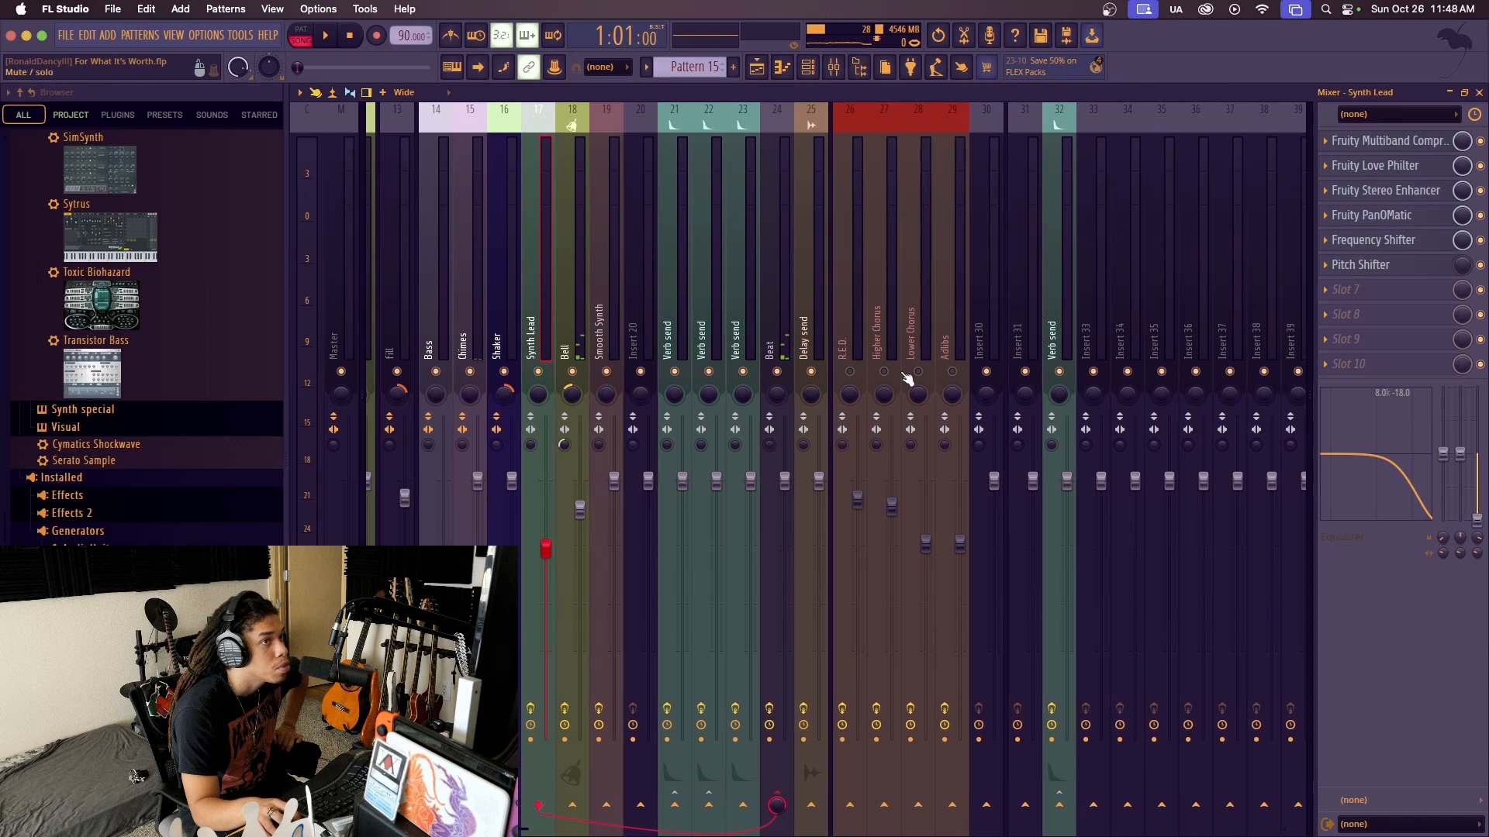
# Solo the R.E.D. vocal in the mixer, play it from bar 1 while toggling its Verb send off and on, and stop
pyautogui.click(851, 372)
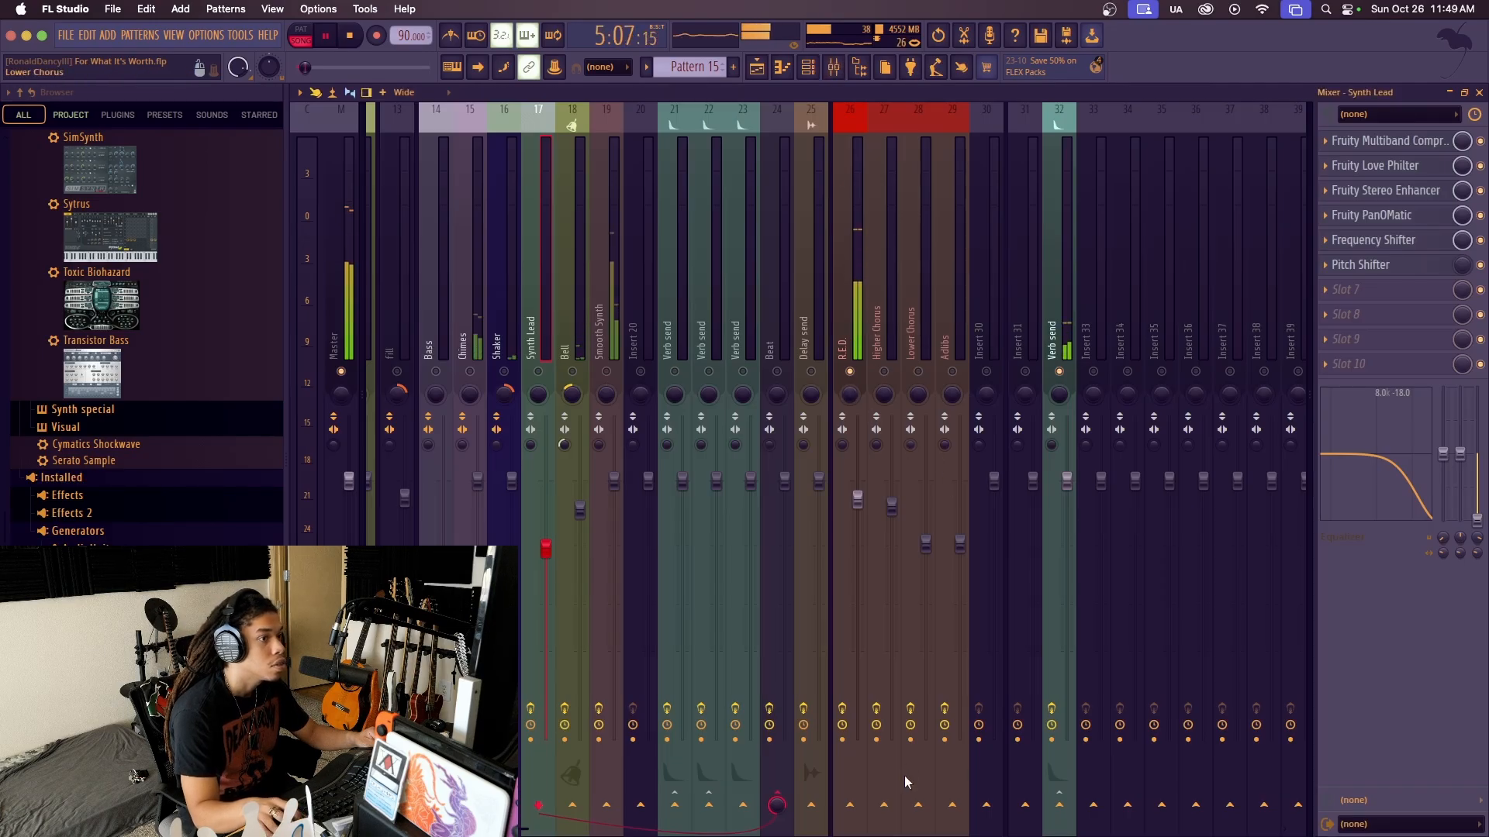
pyautogui.click(1061, 372)
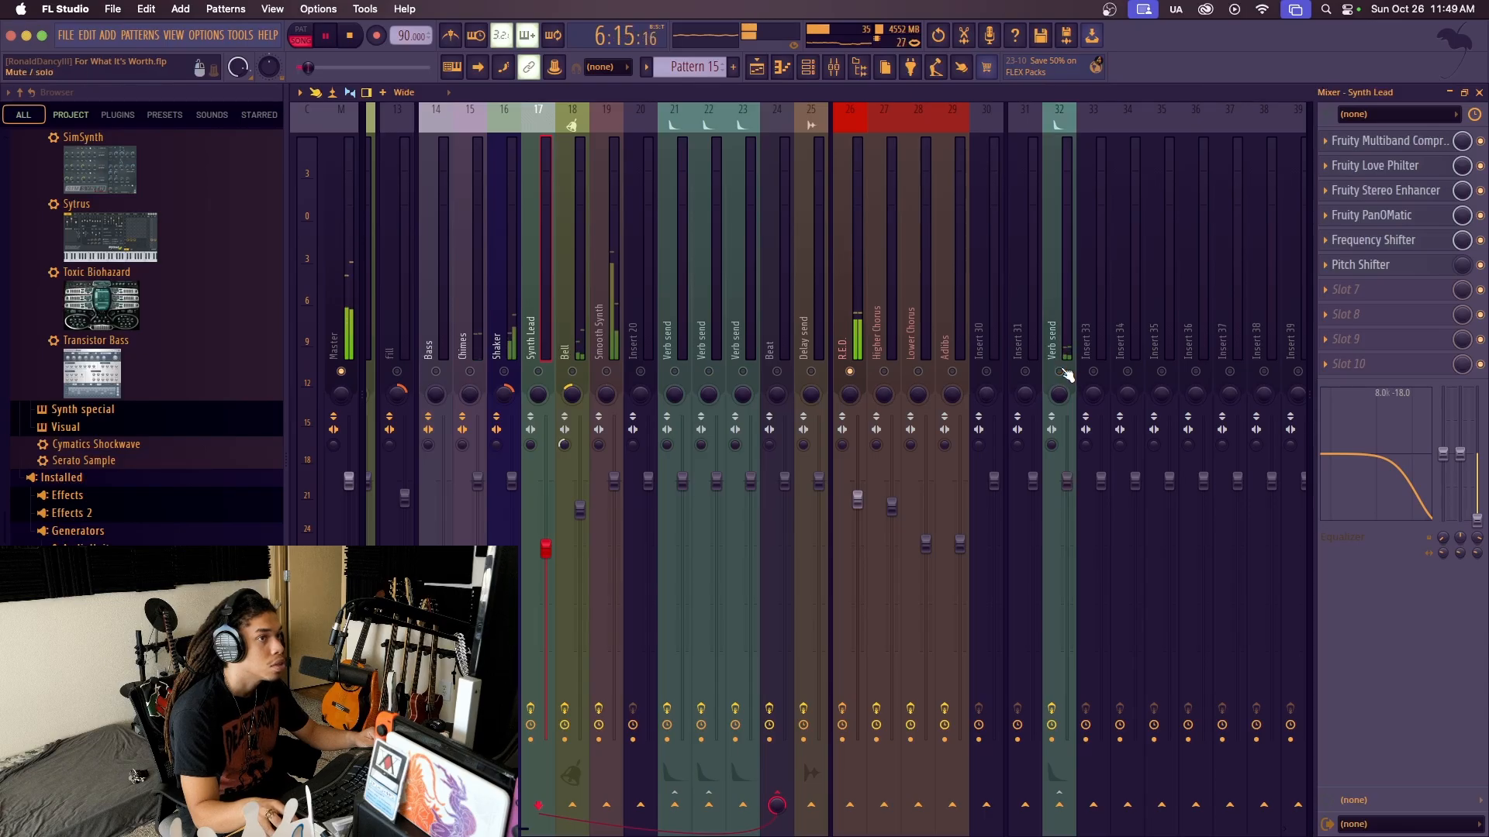
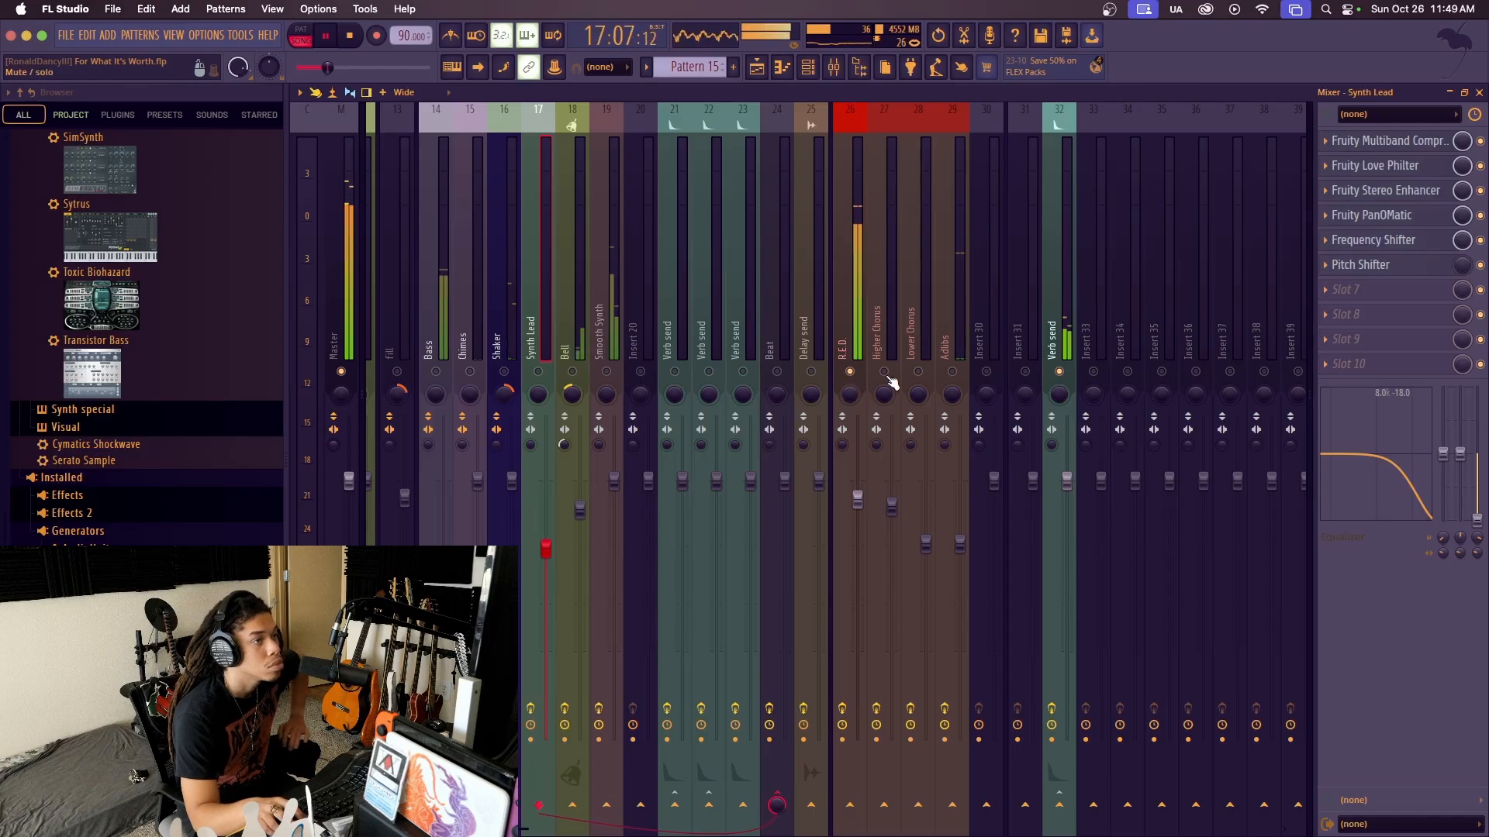
pyautogui.press('space')
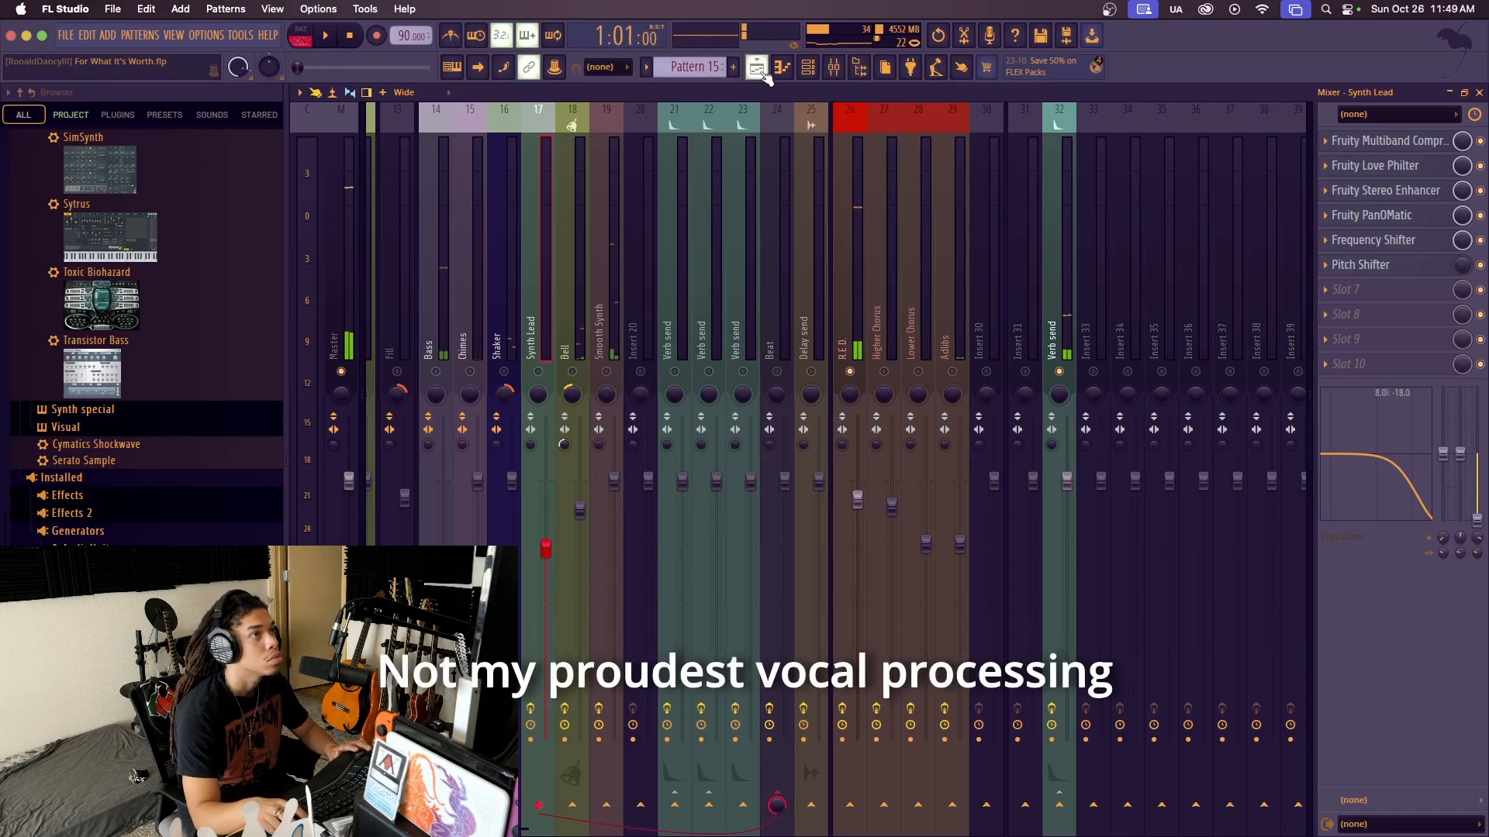
# Set the playback position to bar 8 in the playlist and play with the Adlibs vocal soloed in the mixer
pyautogui.click(758, 67)
pyautogui.scroll(6, 694, 273)
pyautogui.scroll(4, 694, 273)
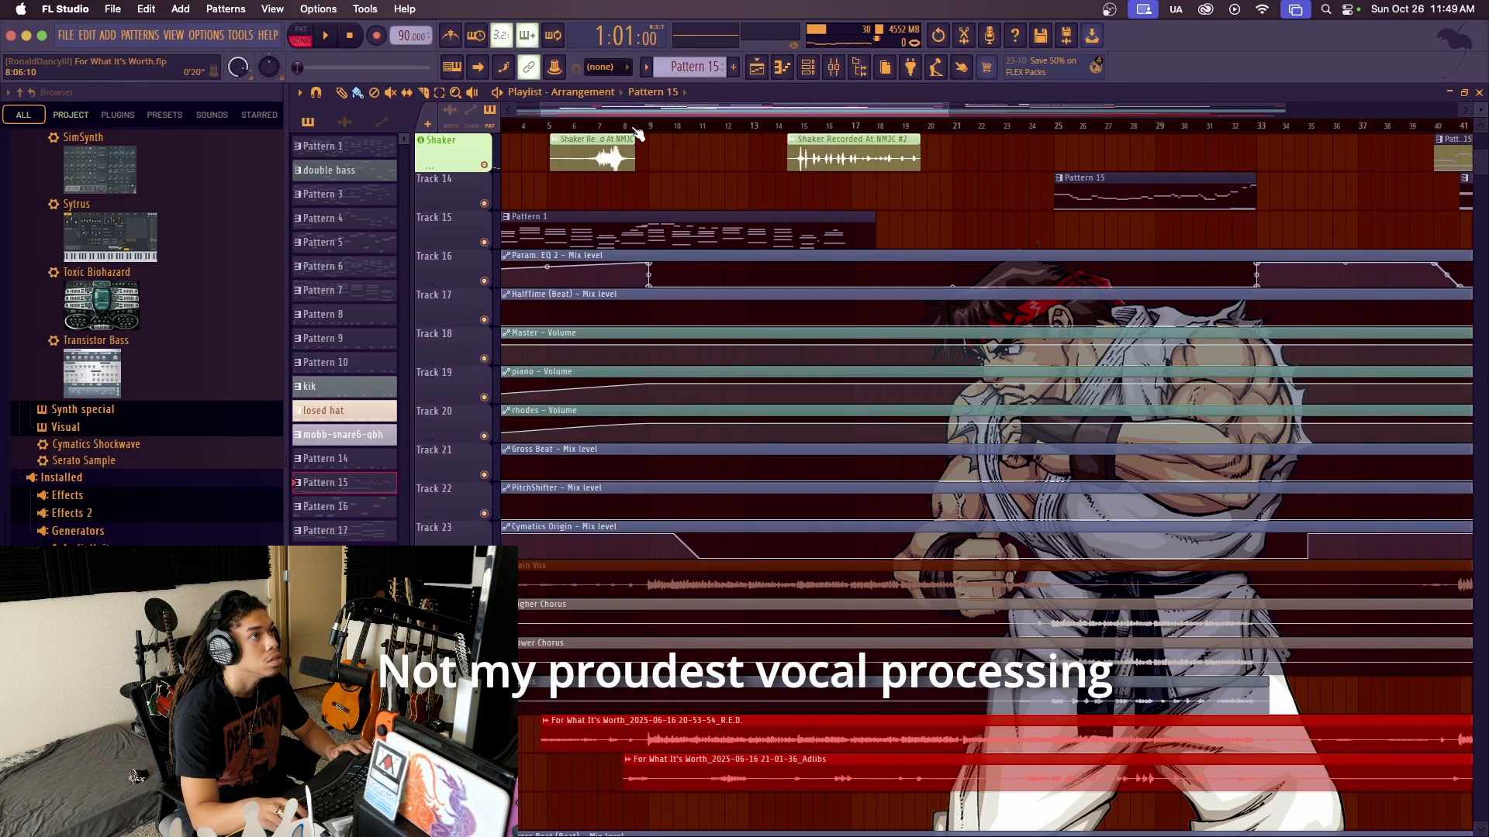
pyautogui.click(634, 127)
pyautogui.click(627, 126)
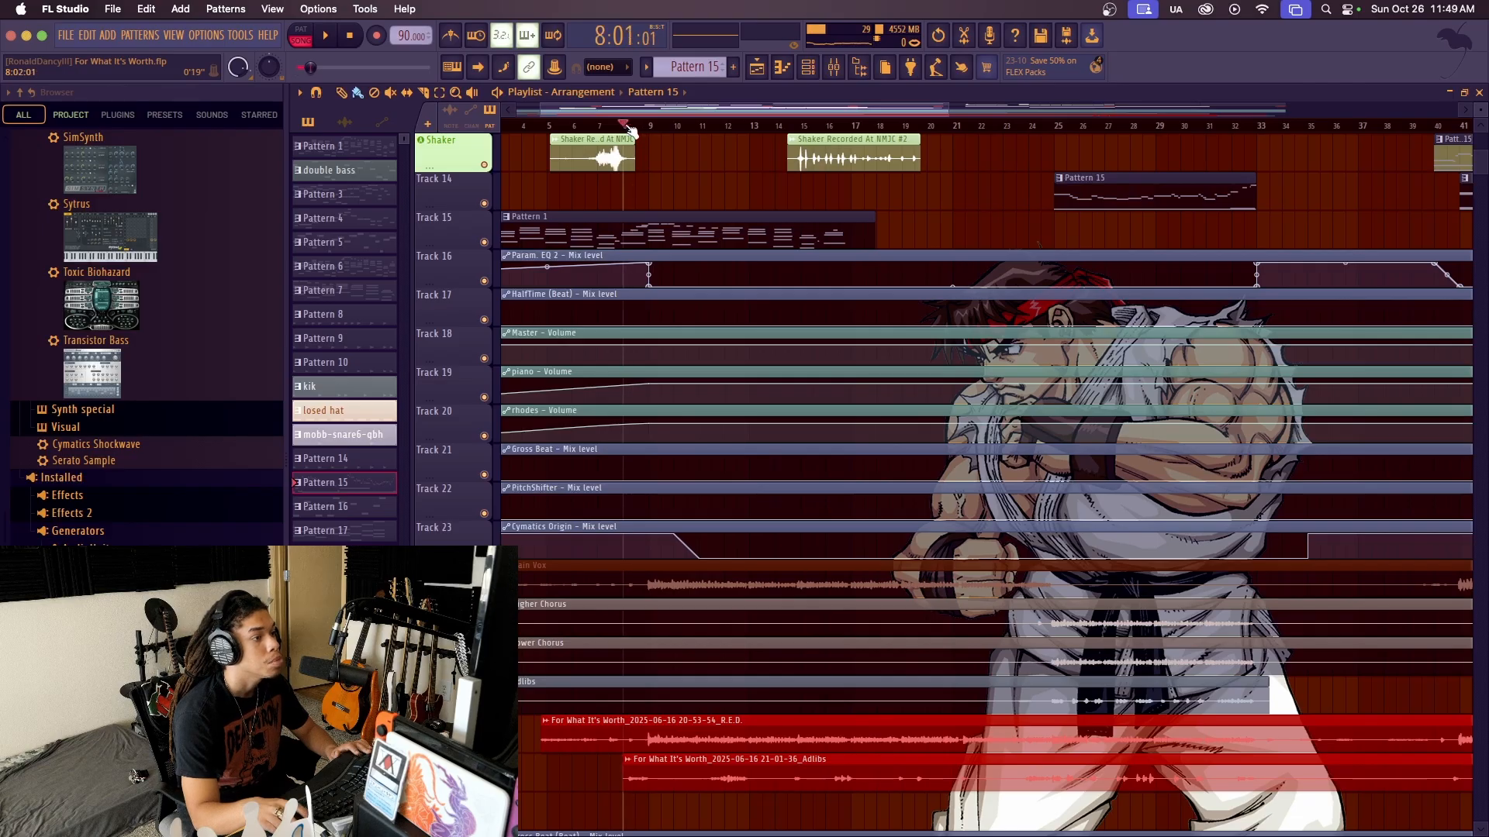
pyautogui.click(834, 67)
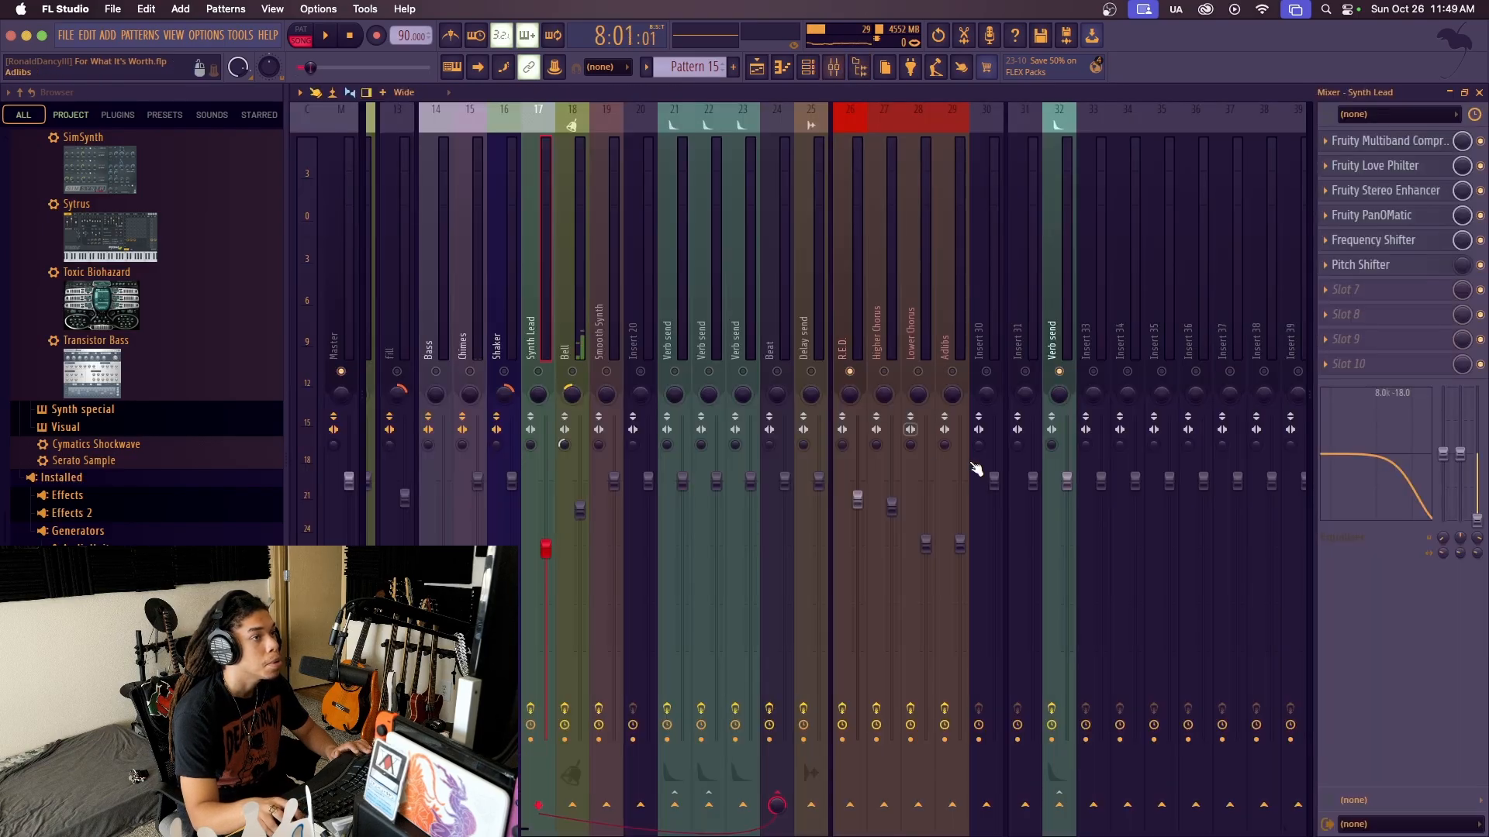
pyautogui.click(953, 372)
pyautogui.press('space')
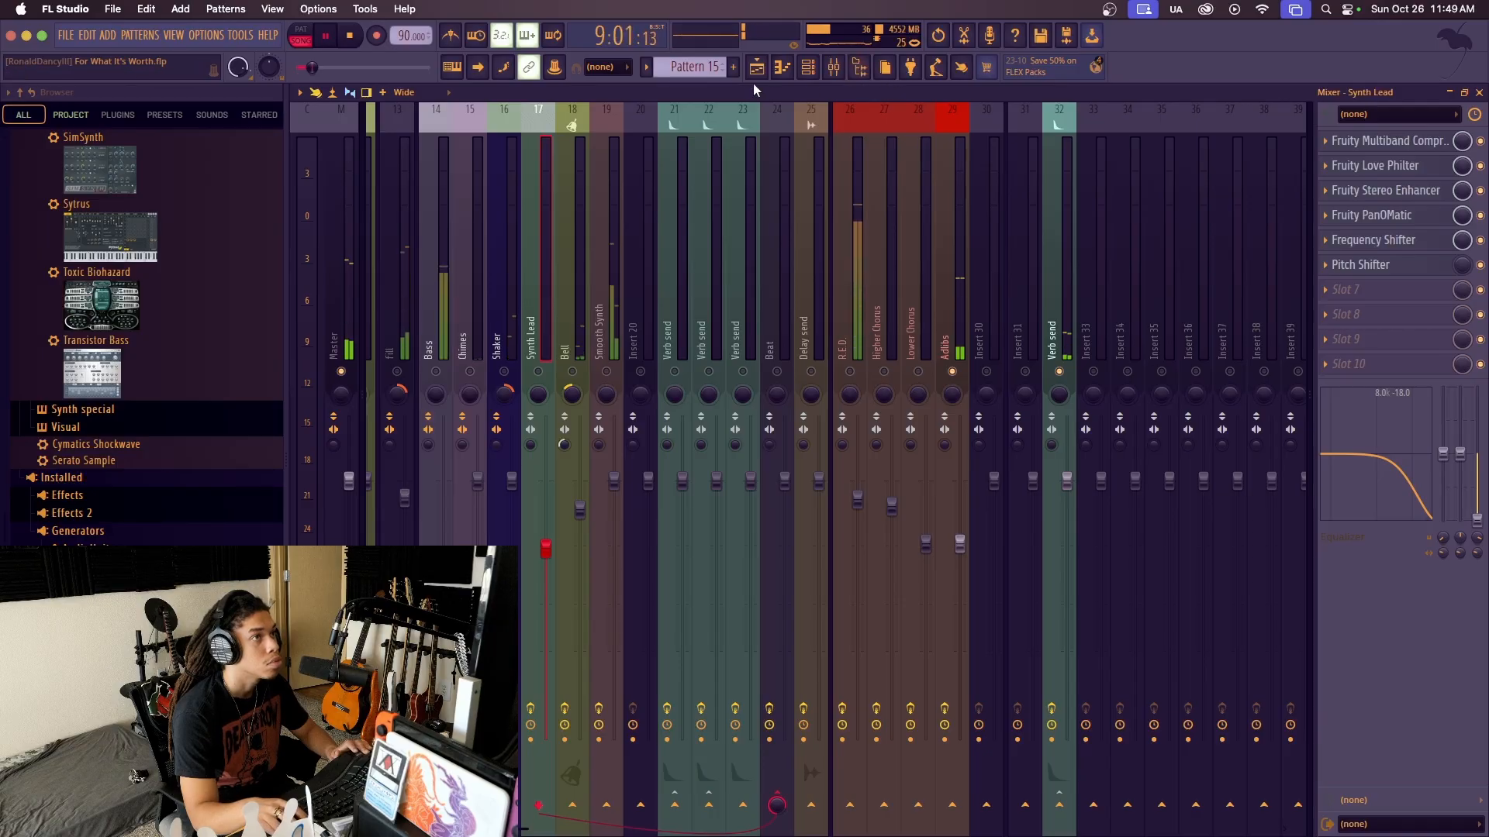
# Examine the ATONE channel strip settings on the Adlibs mixer track during playback and close the plugin
pyautogui.click(954, 345)
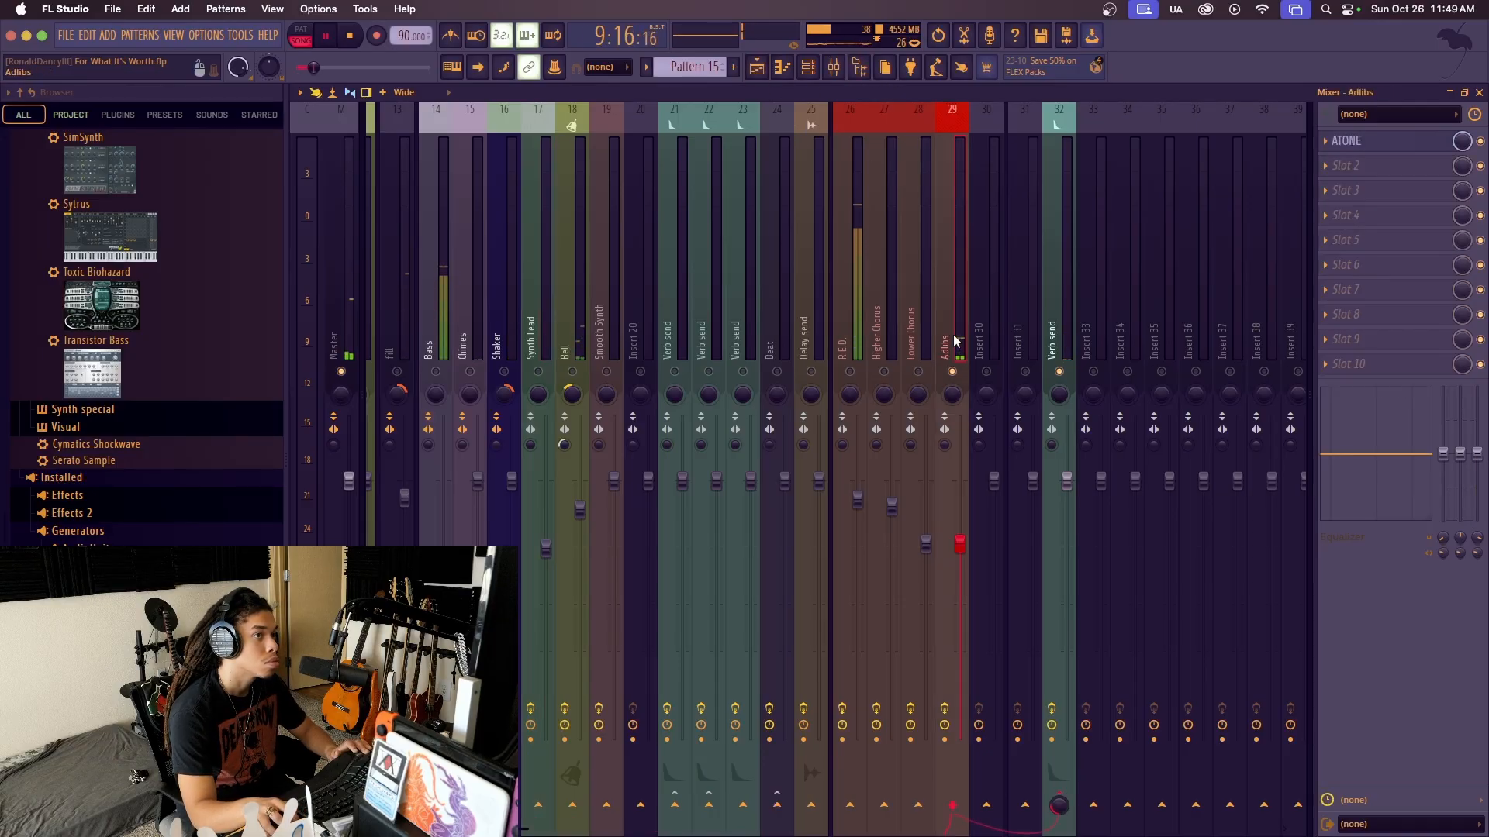
pyautogui.click(1405, 145)
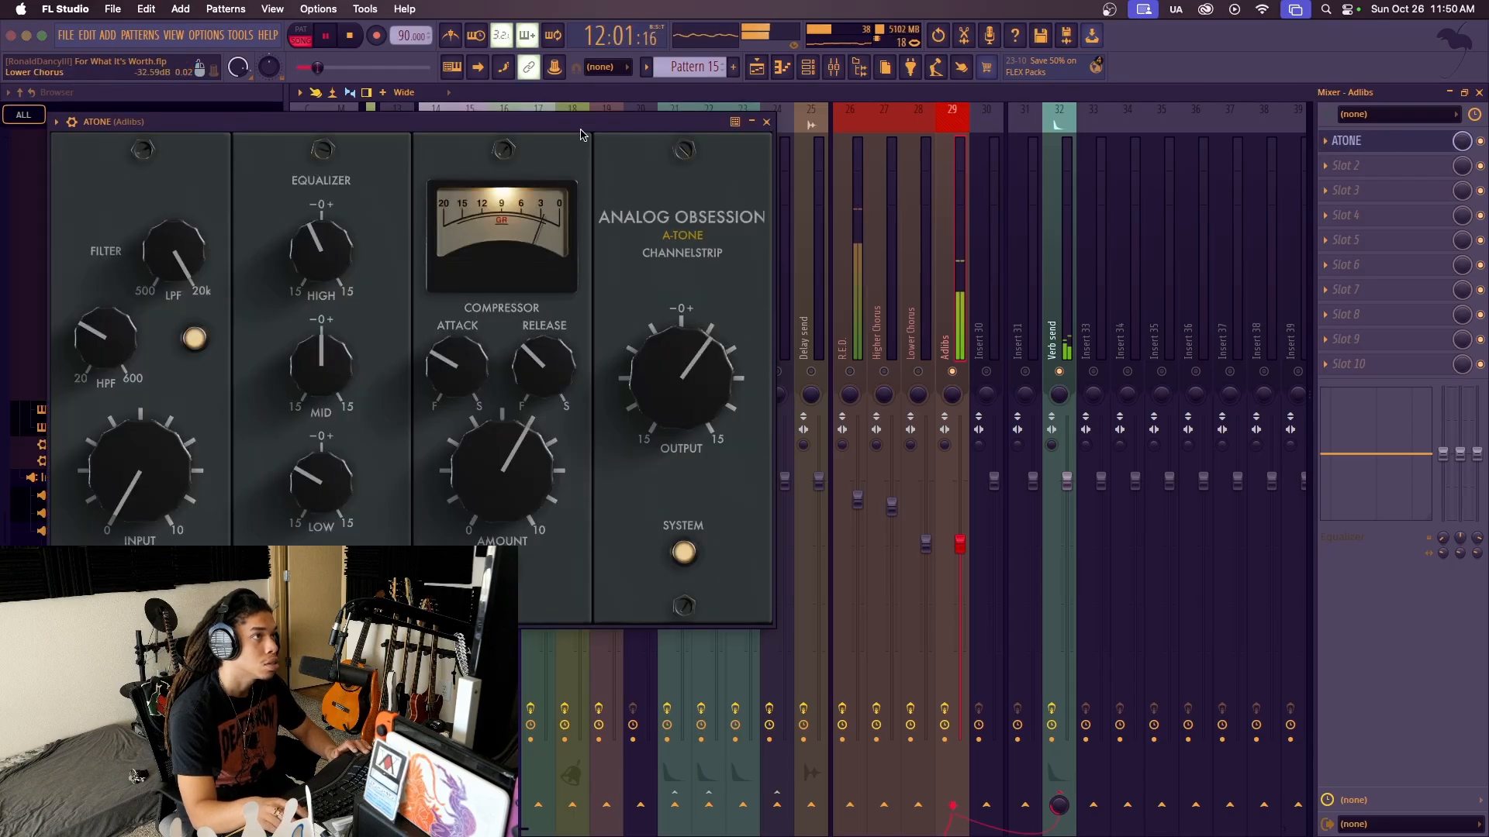
pyautogui.moveTo(583, 135); pyautogui.dragTo(841, 300)
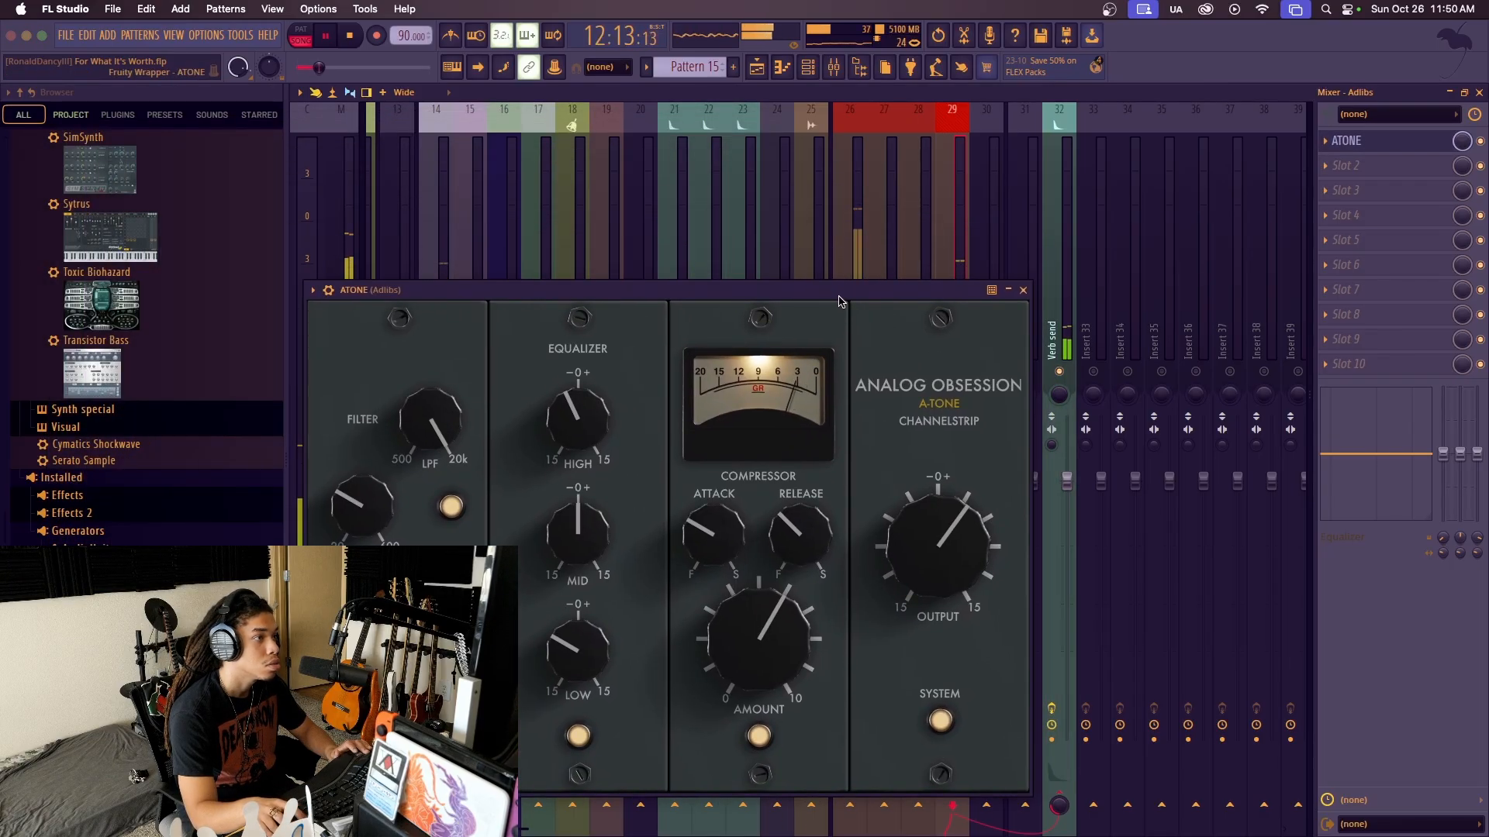
pyautogui.click(1023, 290)
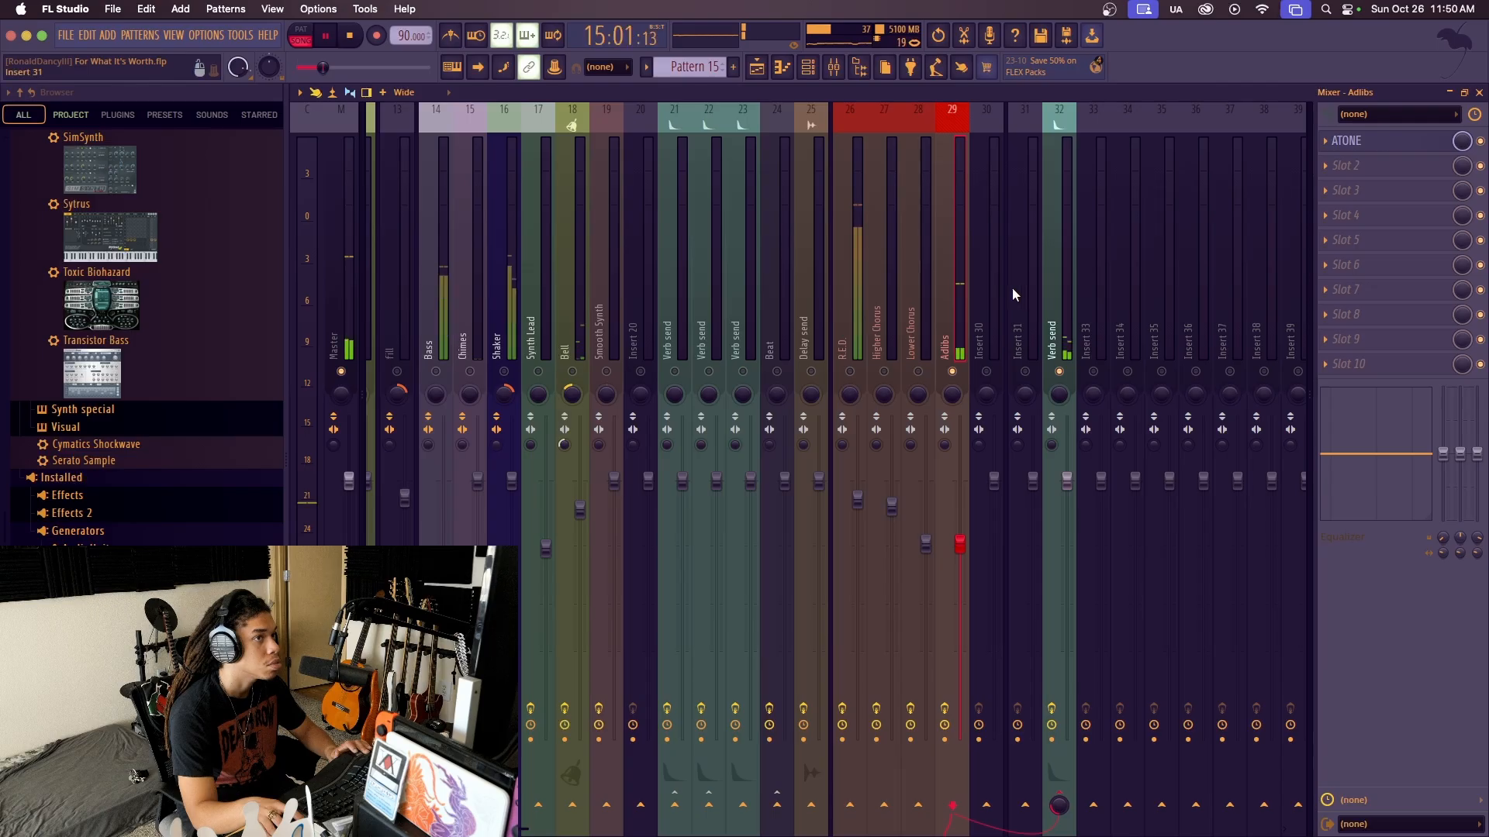
# Stop playback and examine the UADx Avalon VT-737 Channel Strip on the R.E.D. mixer track, closing it when done
pyautogui.click(865, 332)
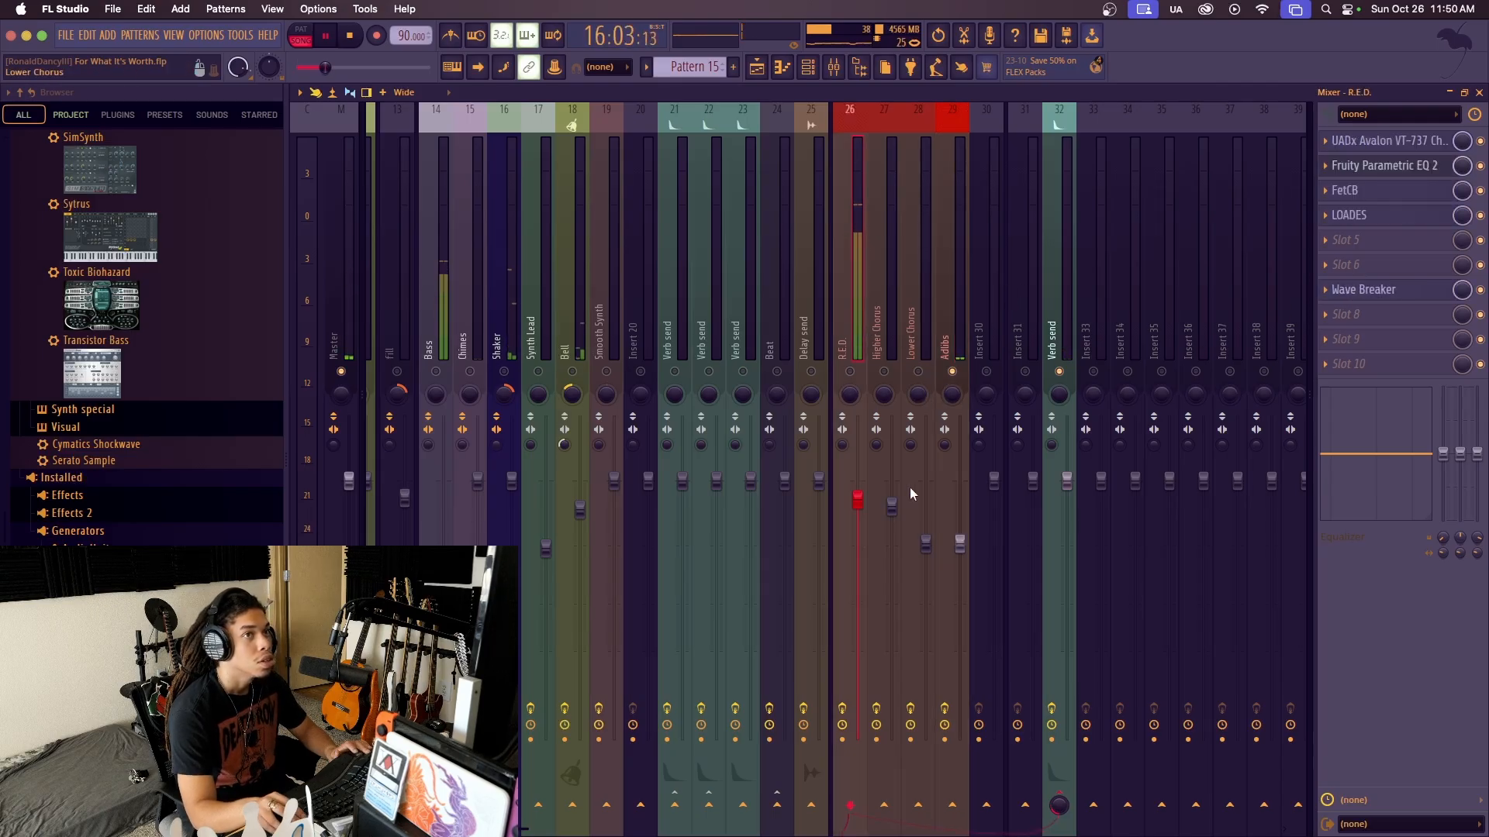
pyautogui.press('space')
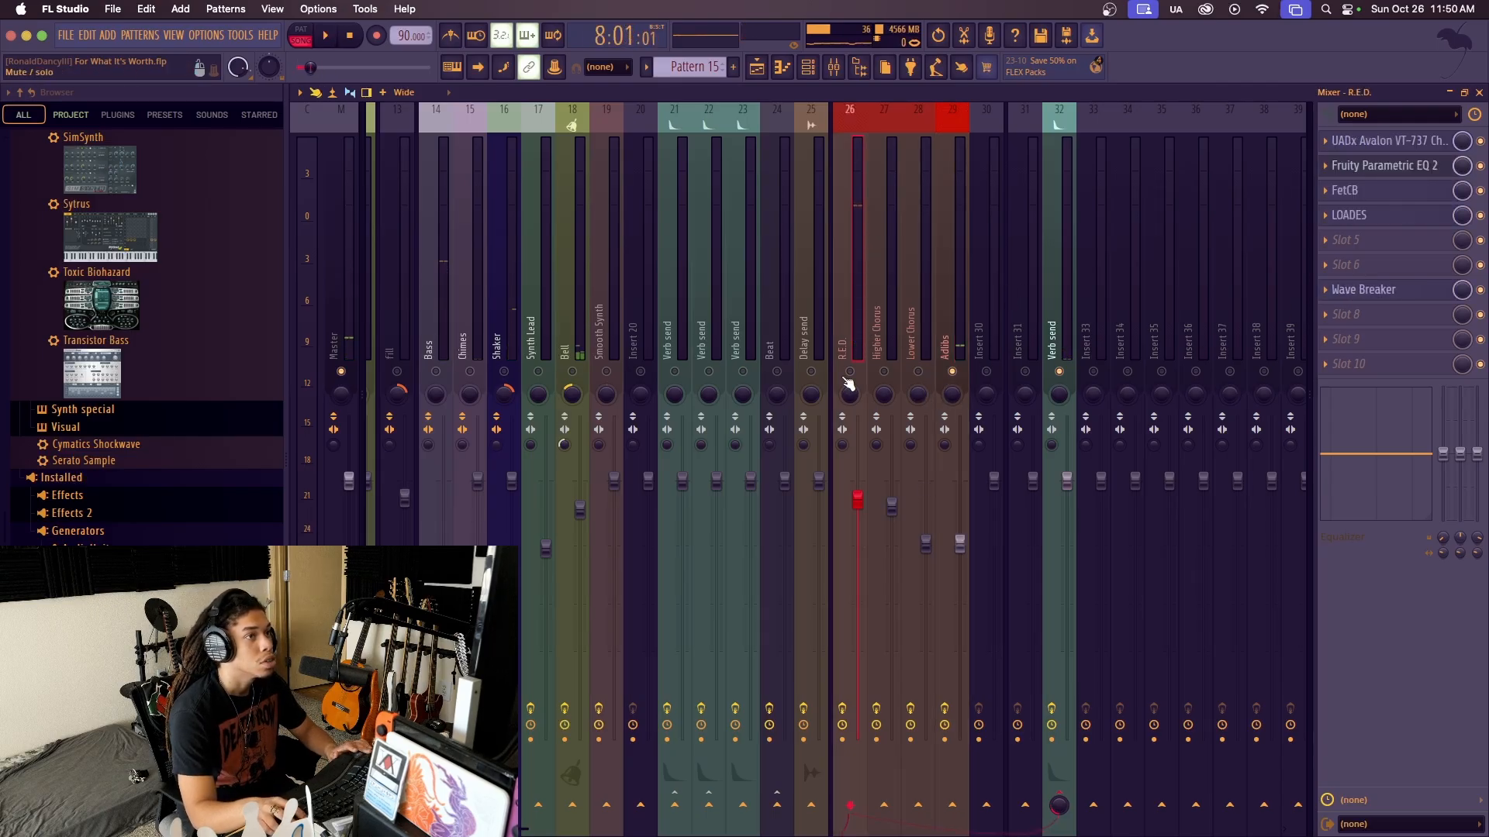
pyautogui.click(1388, 142)
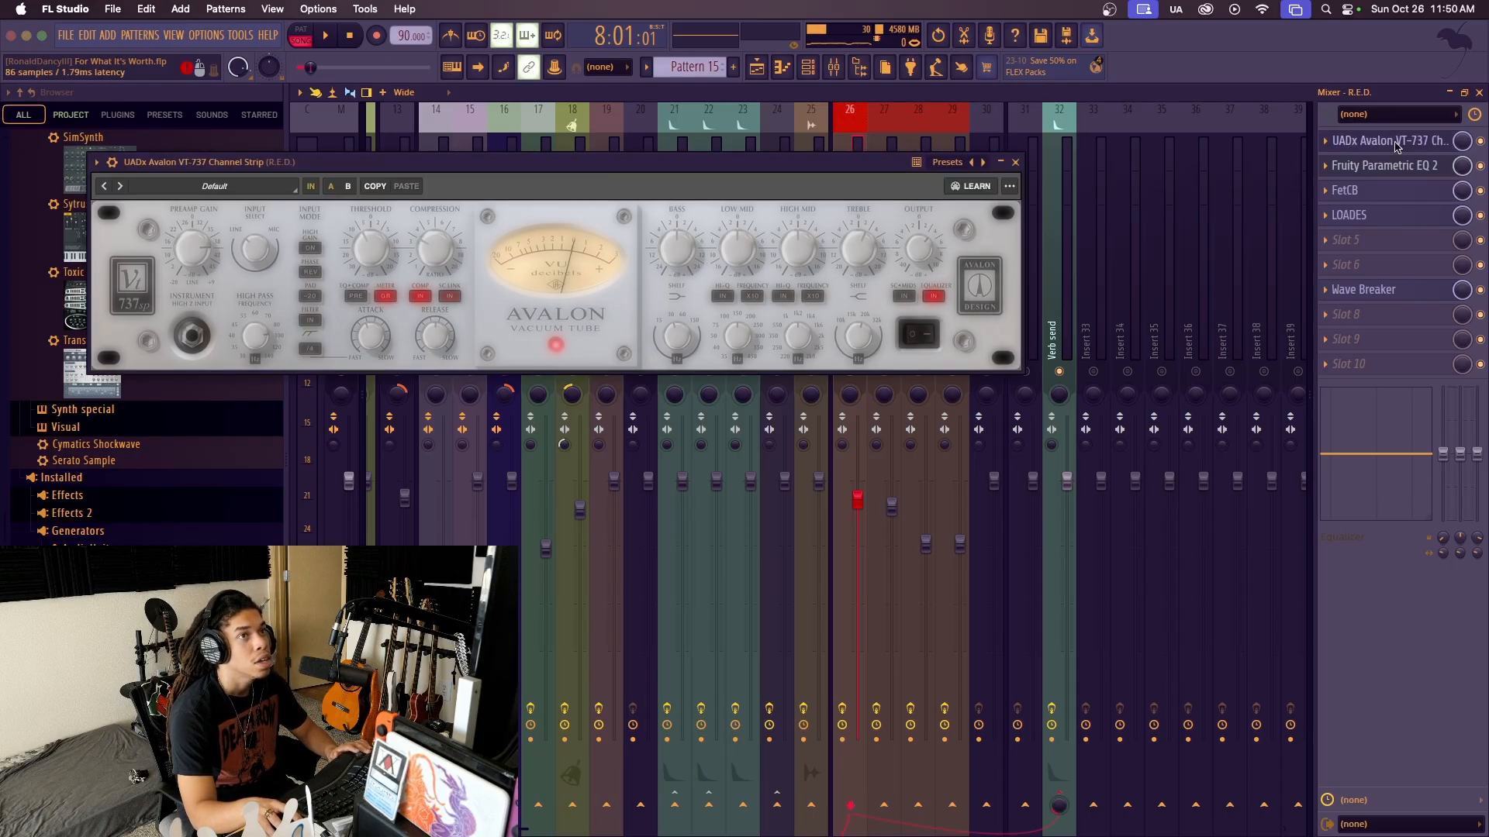
pyautogui.moveTo(788, 169); pyautogui.dragTo(889, 260)
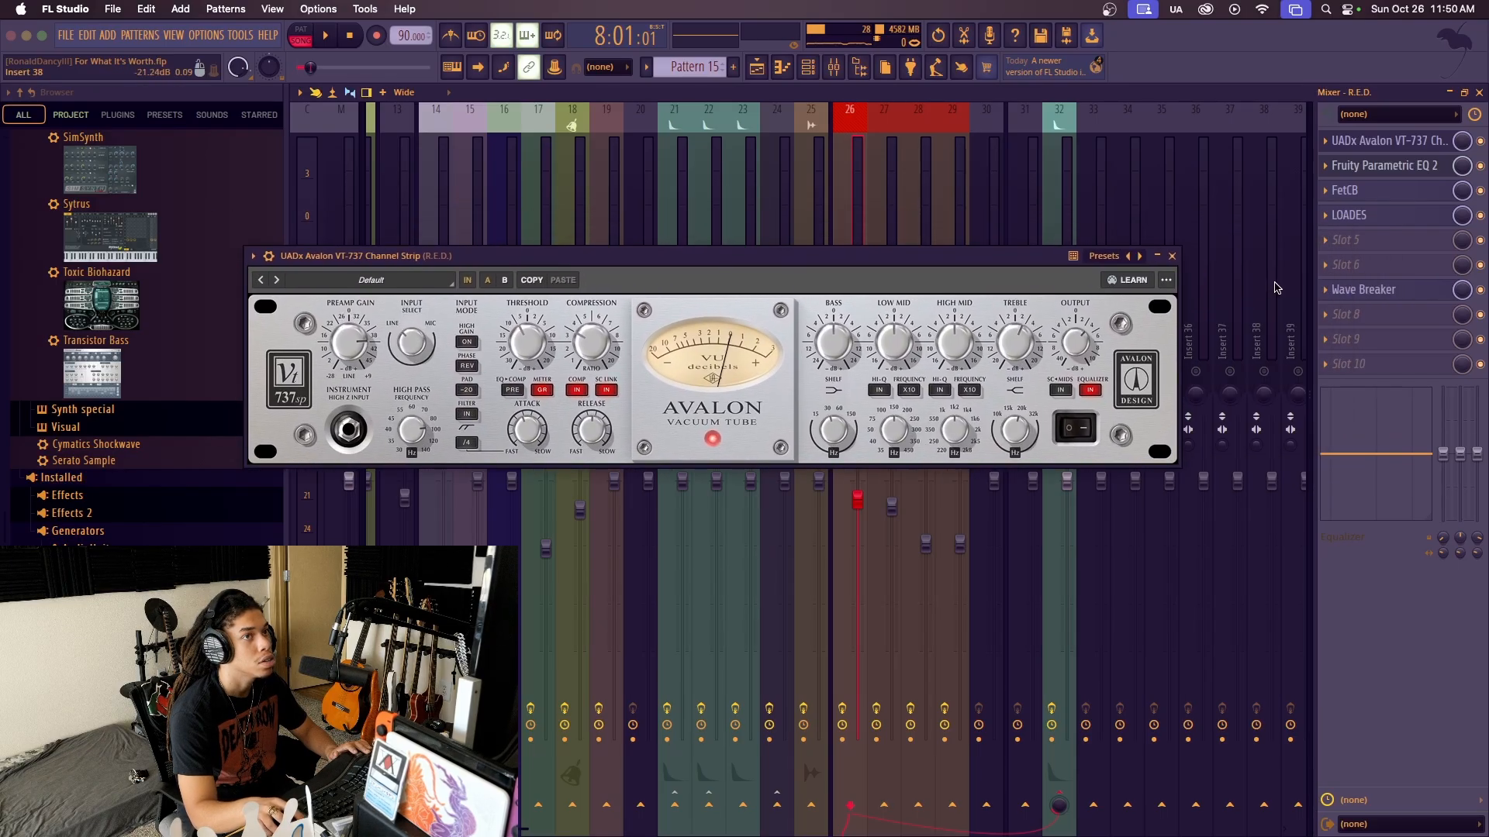
pyautogui.click(1173, 256)
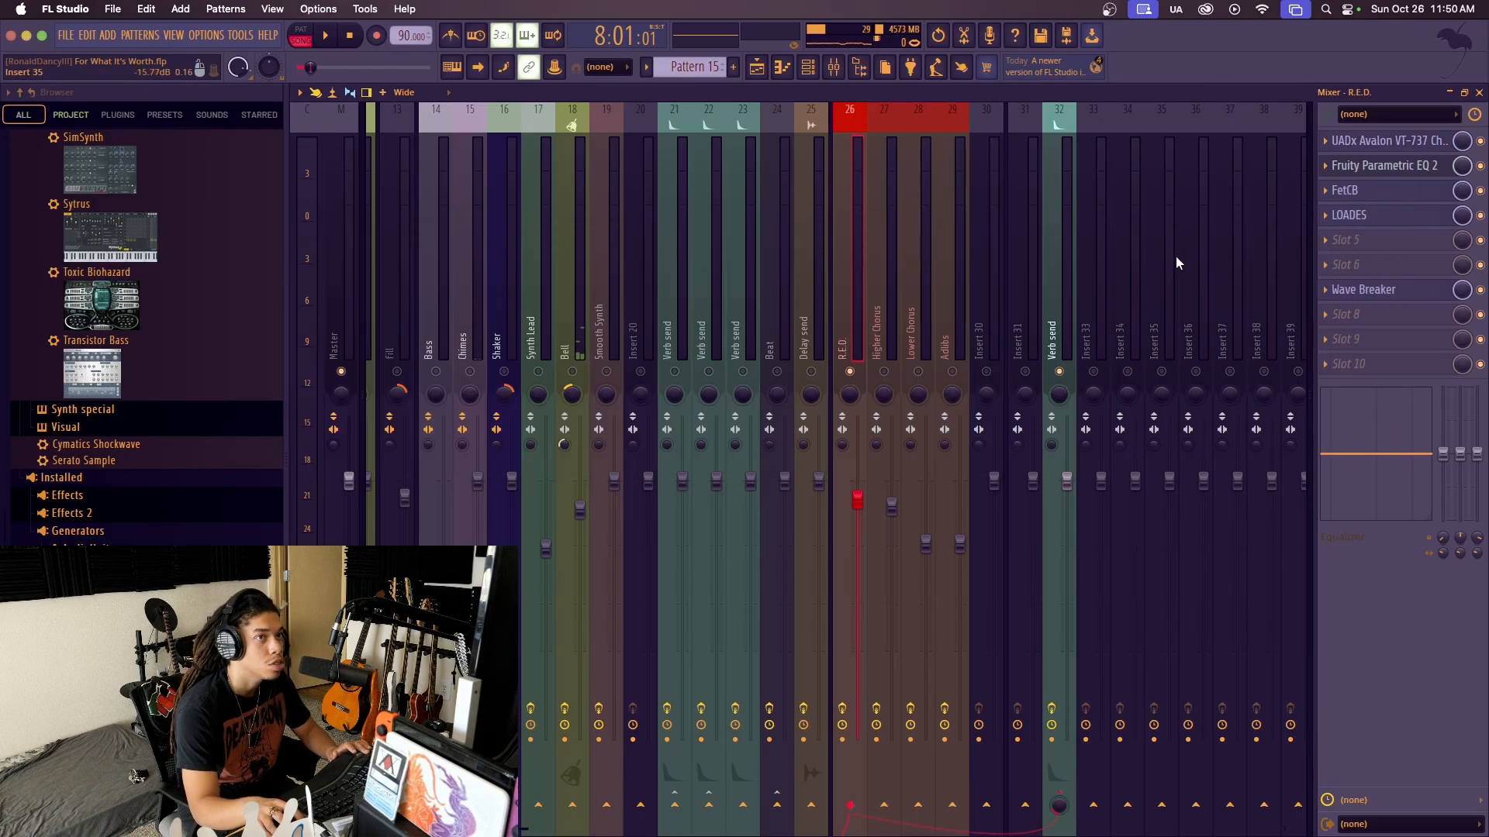
# Inspect the Fruity Parametric EQ 2 curve on the R.E.D. vocal and close the equalizer
pyautogui.click(1379, 172)
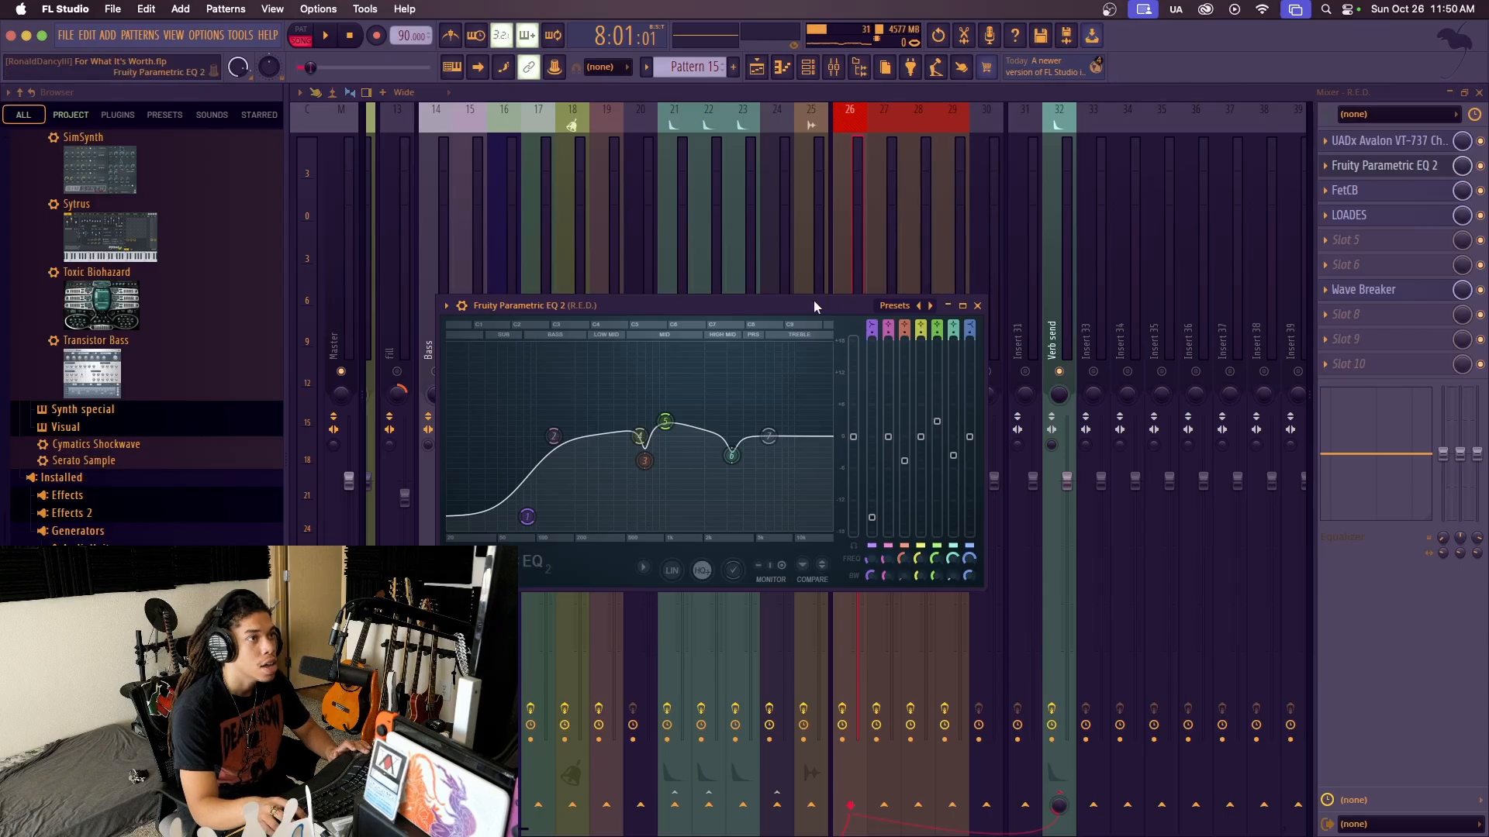
pyautogui.moveTo(814, 305); pyautogui.dragTo(918, 271)
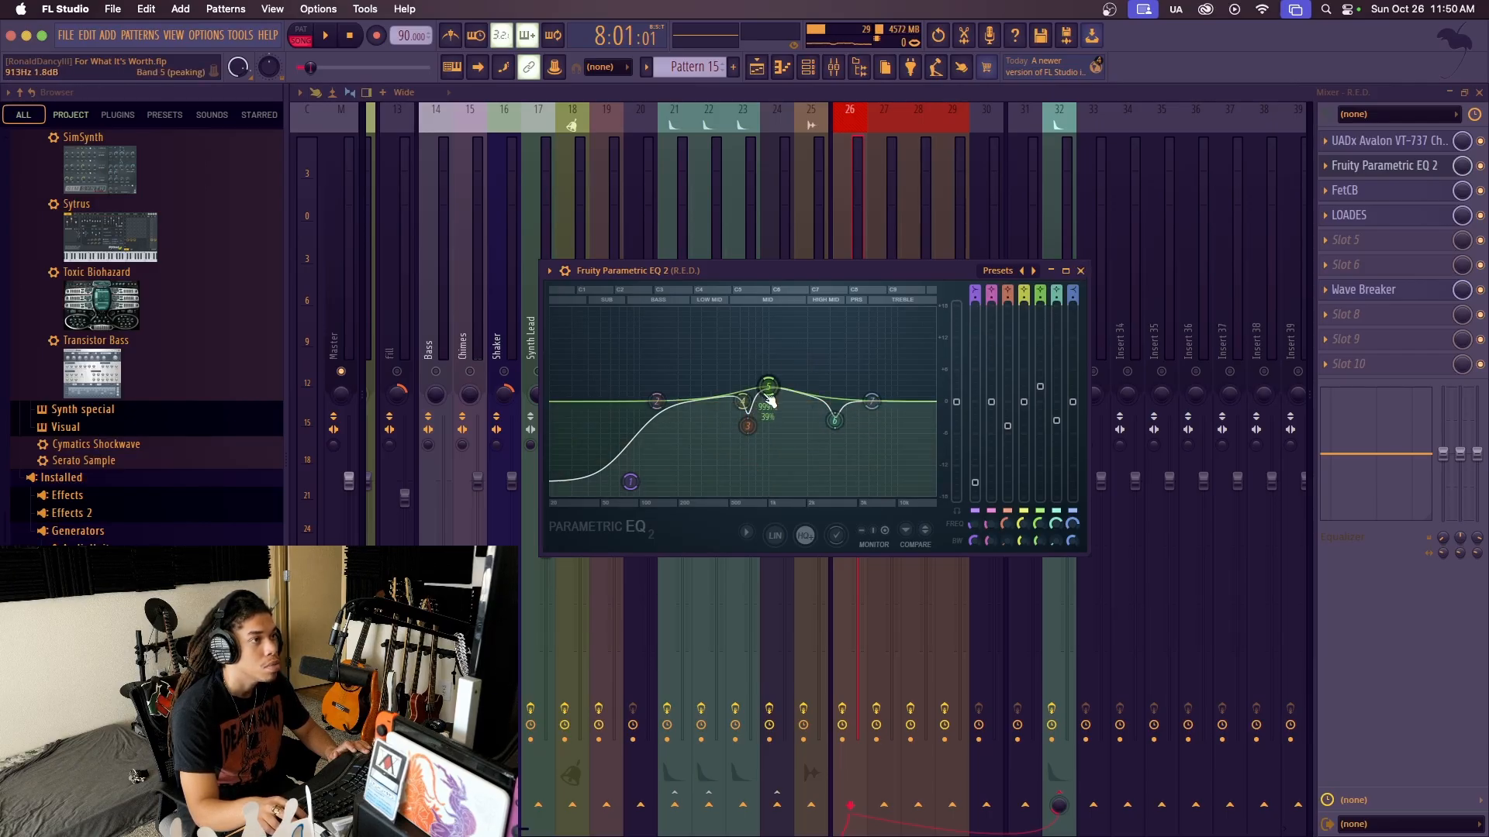
pyautogui.click(1080, 270)
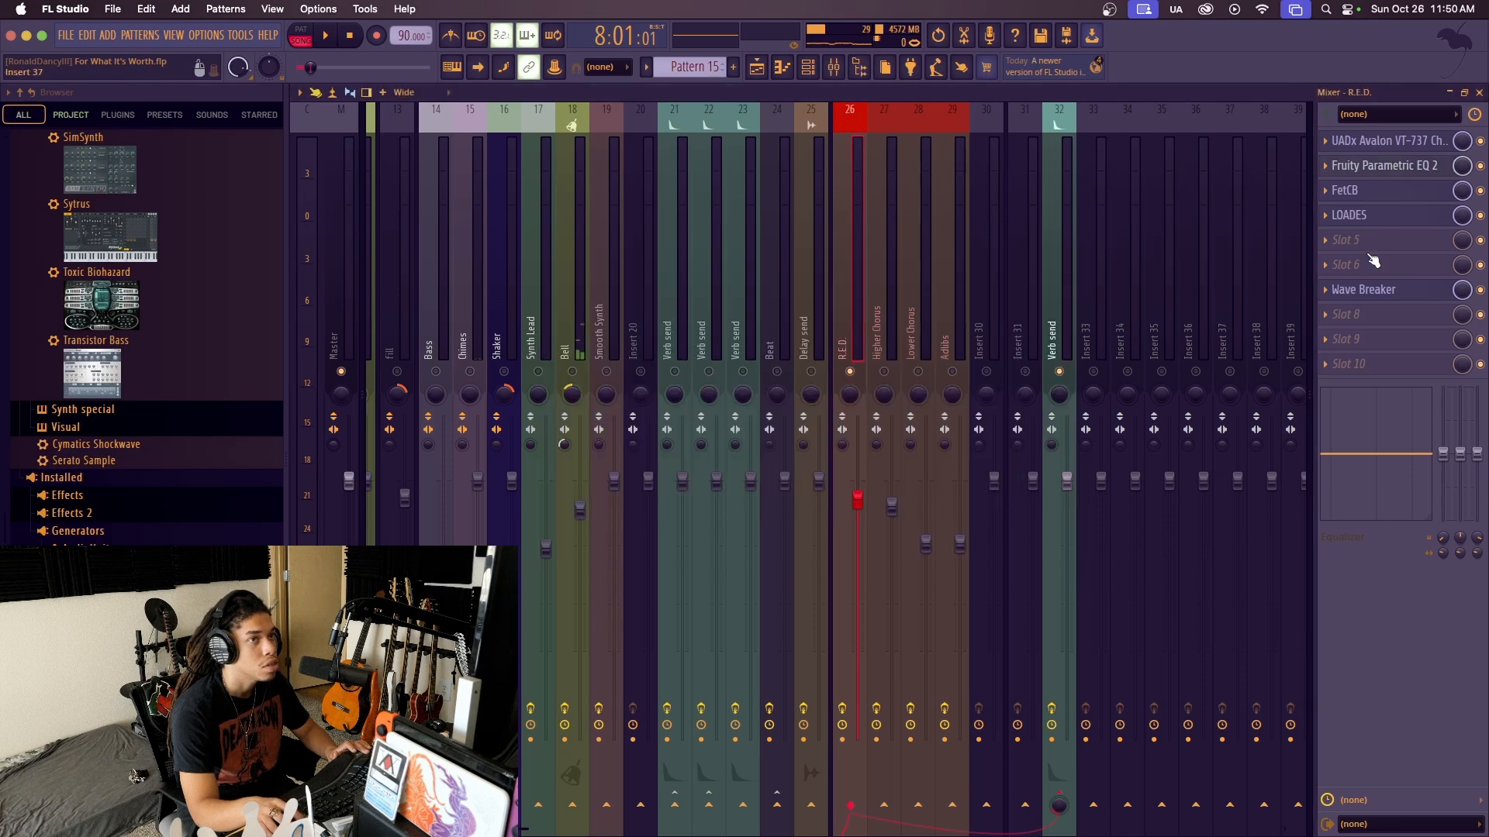
# Inspect the FetCB compressor's attack, release, ratio and output settings on the R.E.D. vocal and close it
pyautogui.click(1427, 194)
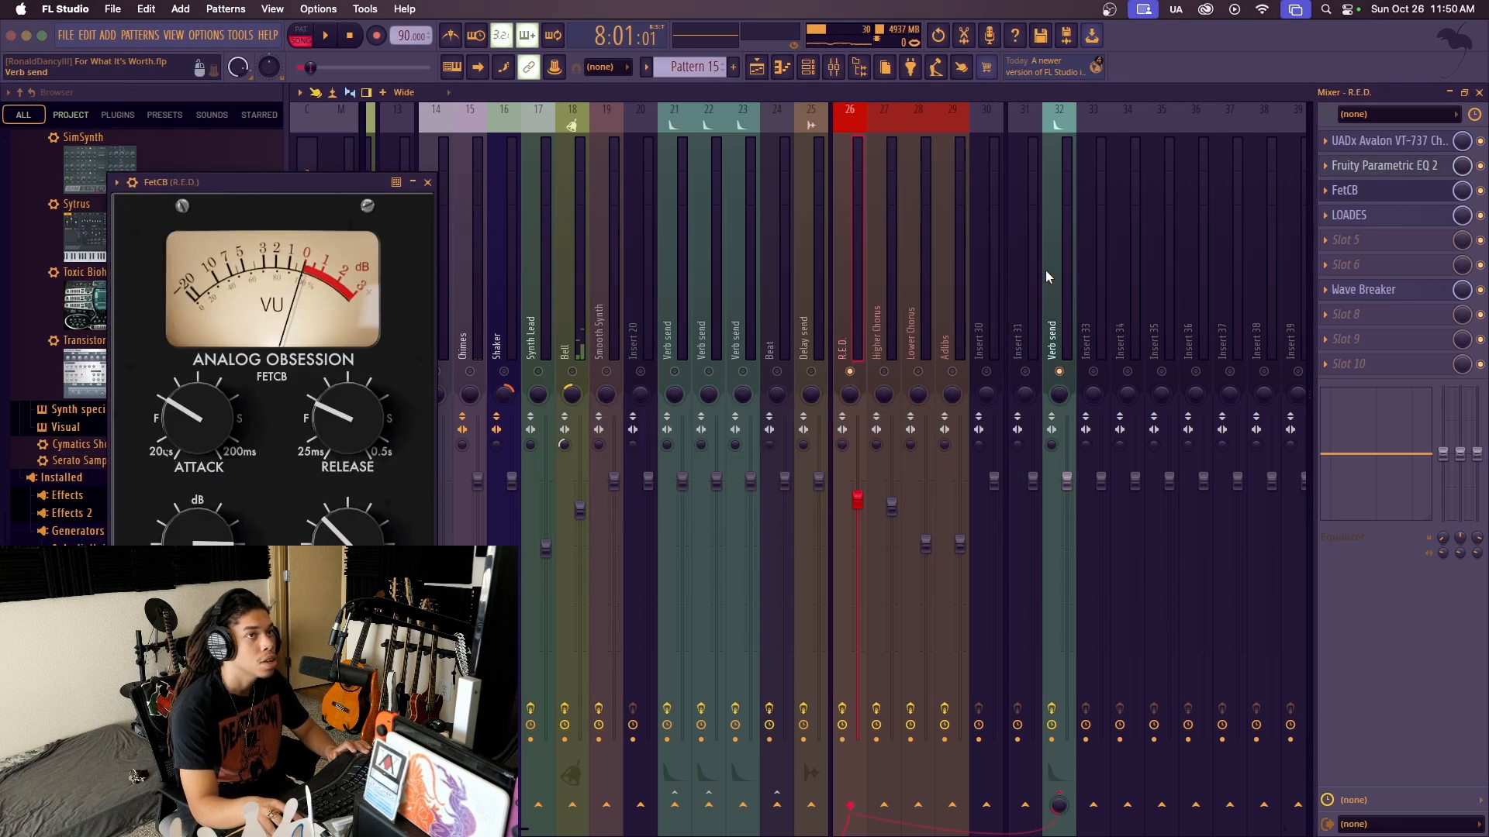
pyautogui.moveTo(315, 186); pyautogui.dragTo(552, 184)
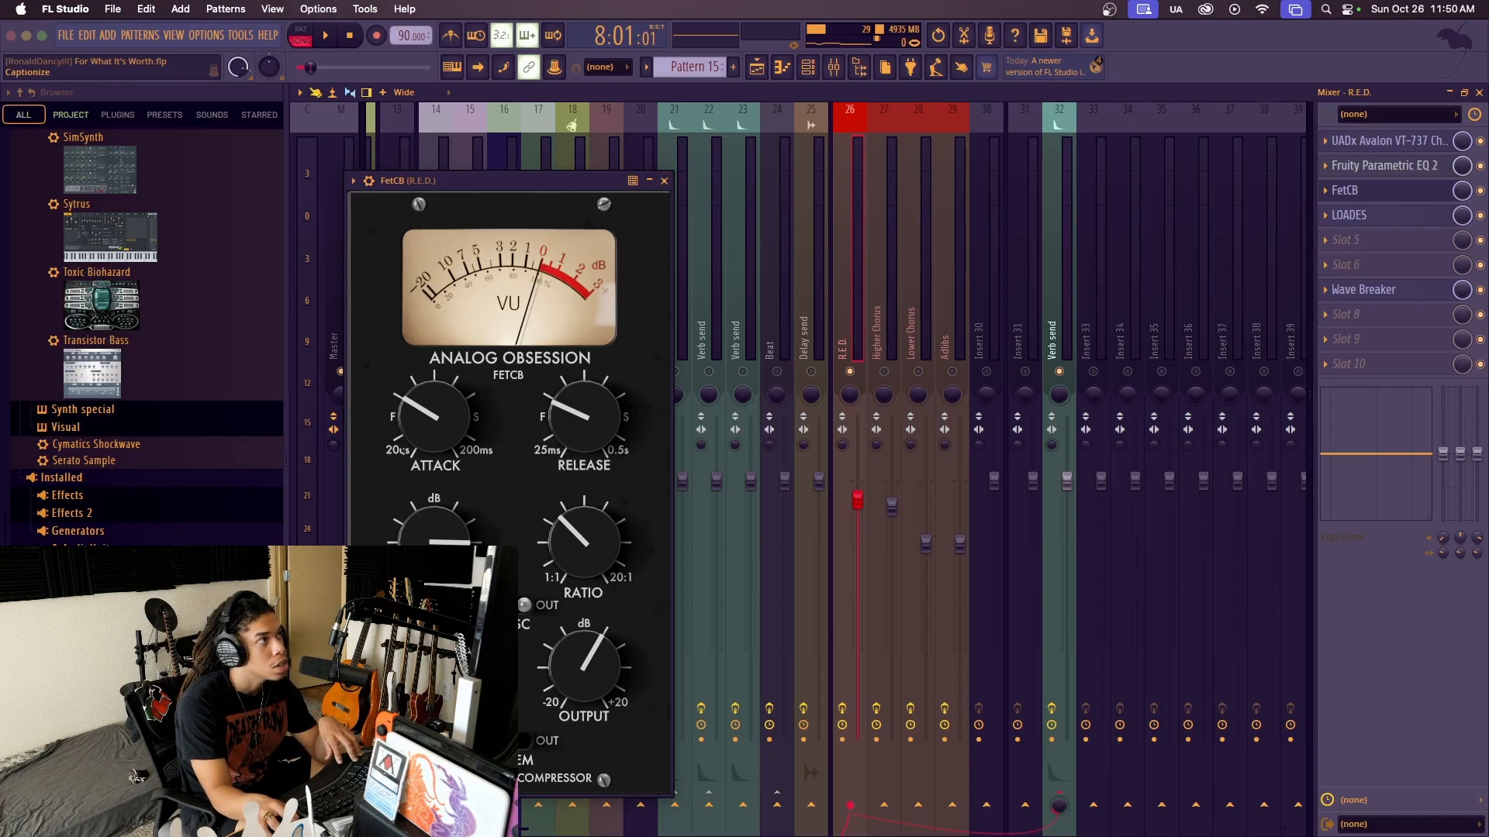
pyautogui.click(664, 181)
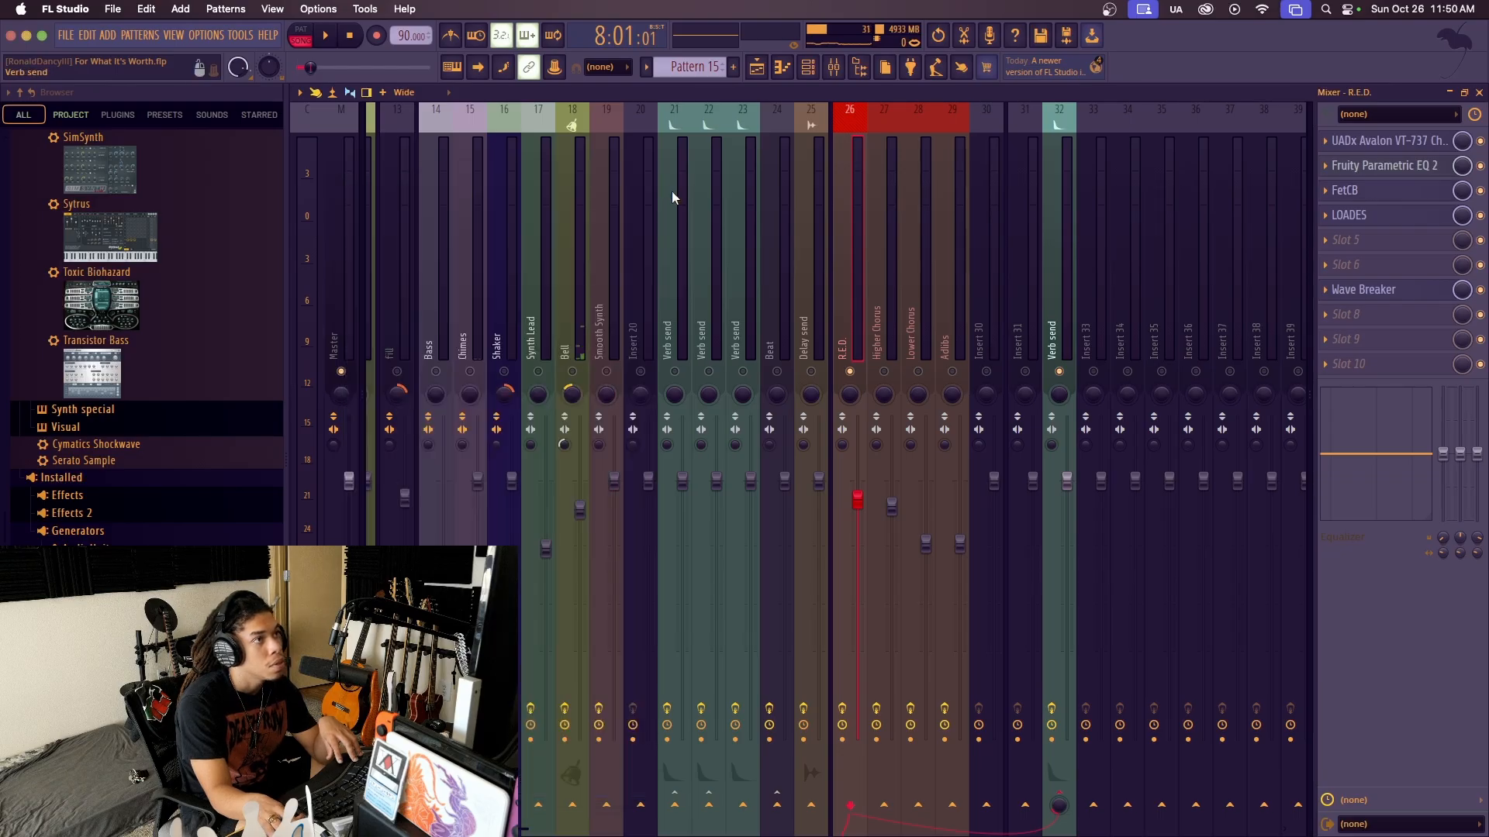
# Open the LOADES de-esser on the R.E.D. vocal, play from bar 8 to watch its reduction meter, and stop
pyautogui.click(1402, 221)
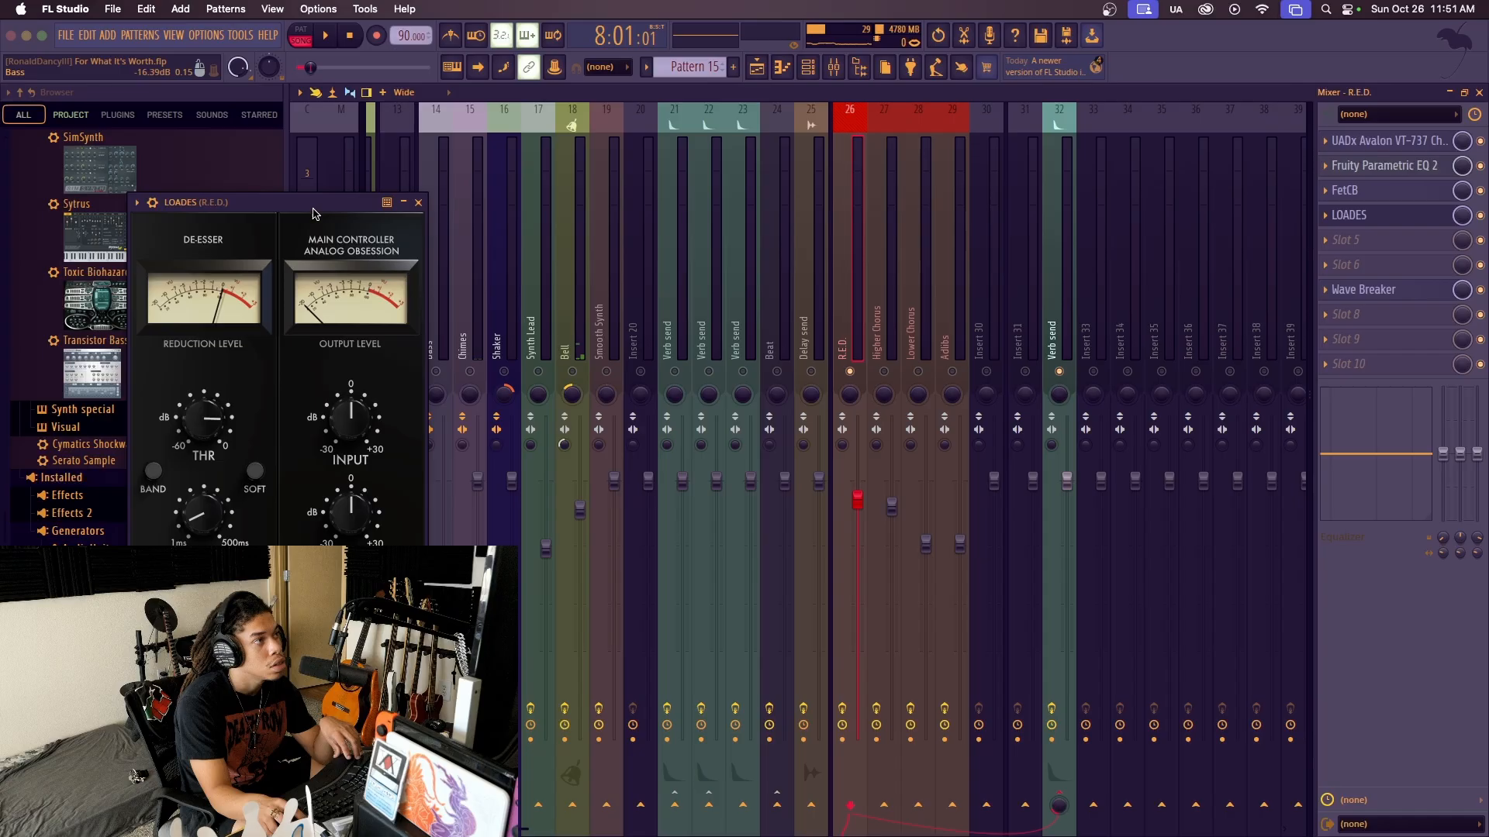
pyautogui.moveTo(314, 214); pyautogui.dragTo(572, 153)
pyautogui.press('space')
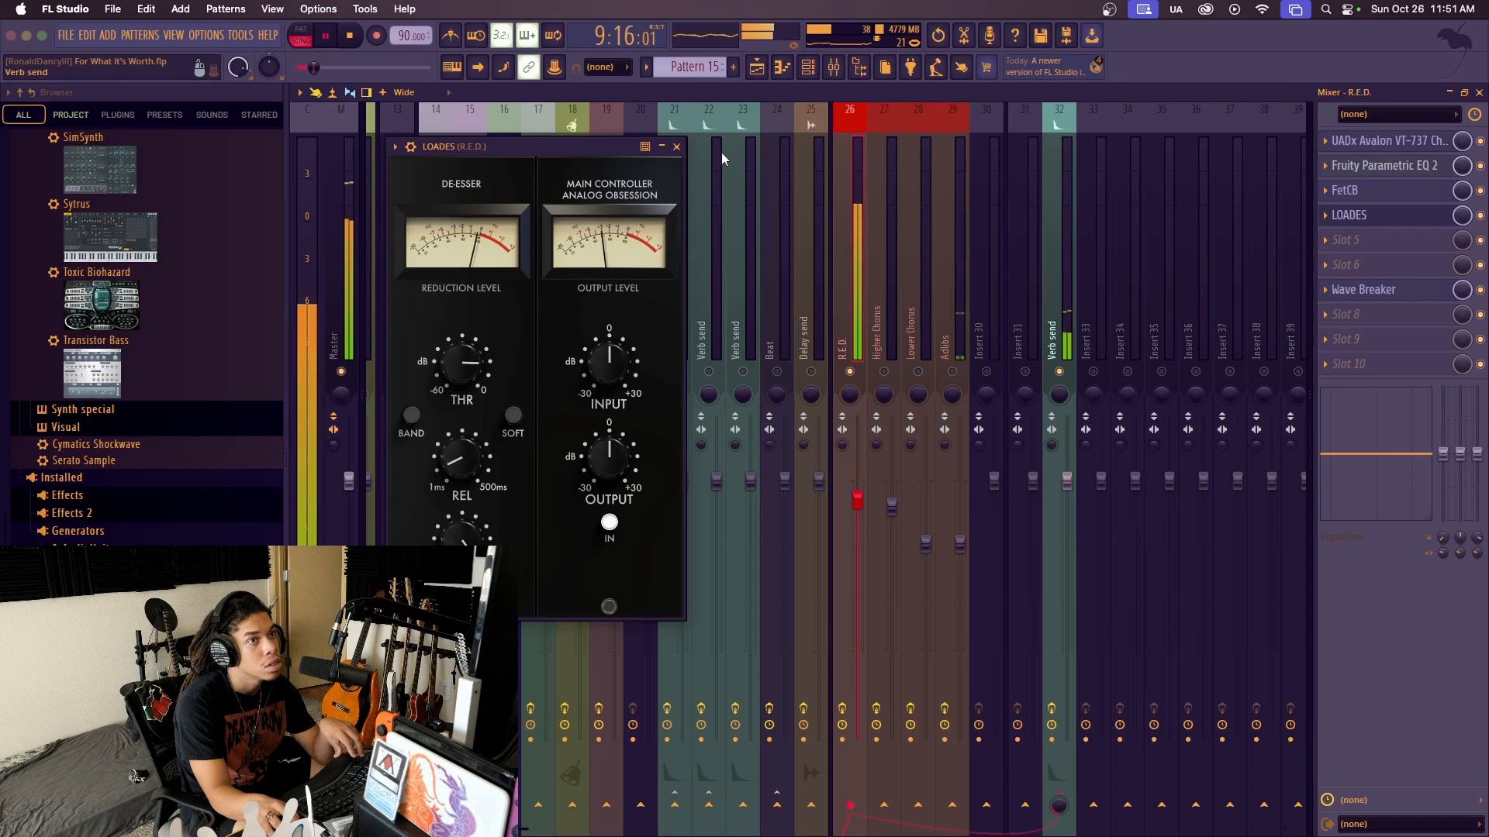
pyautogui.press('space')
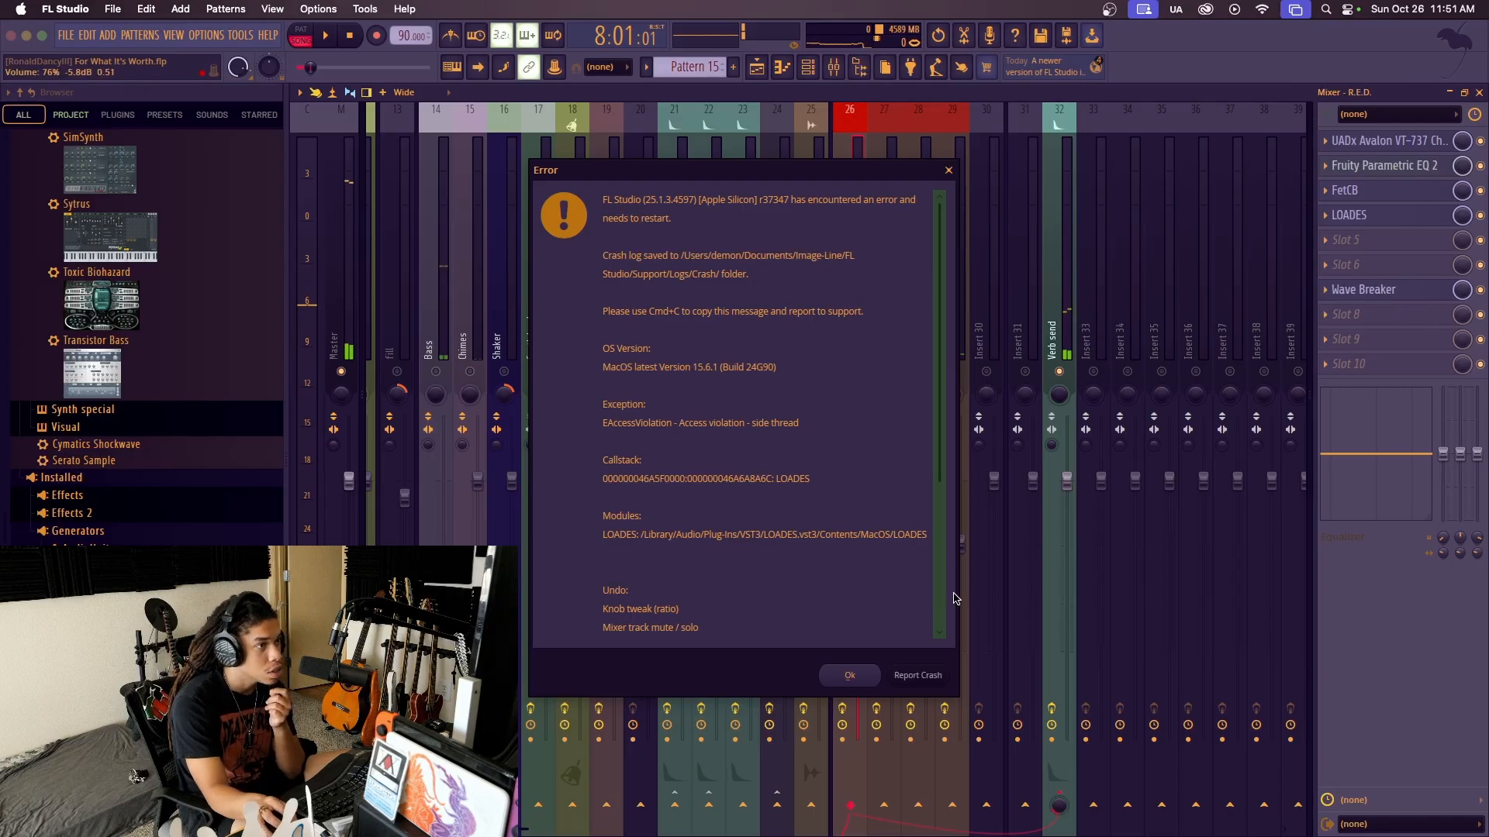
# Read through the error report's exception, module and undo details, and dismiss it
pyautogui.scroll(-3, 858, 642)
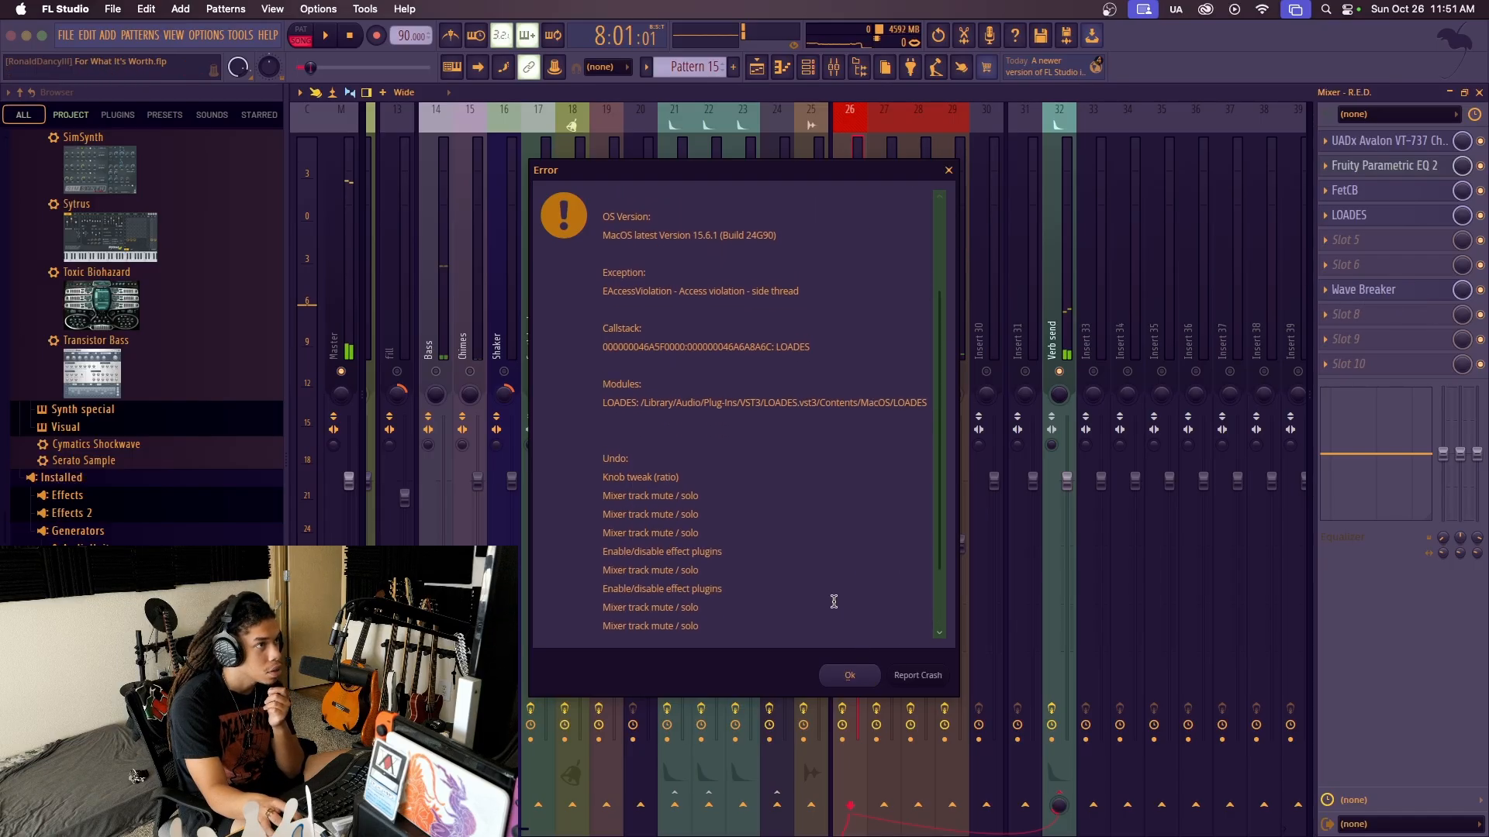
pyautogui.scroll(2, 853, 630)
pyautogui.scroll(-2, 845, 626)
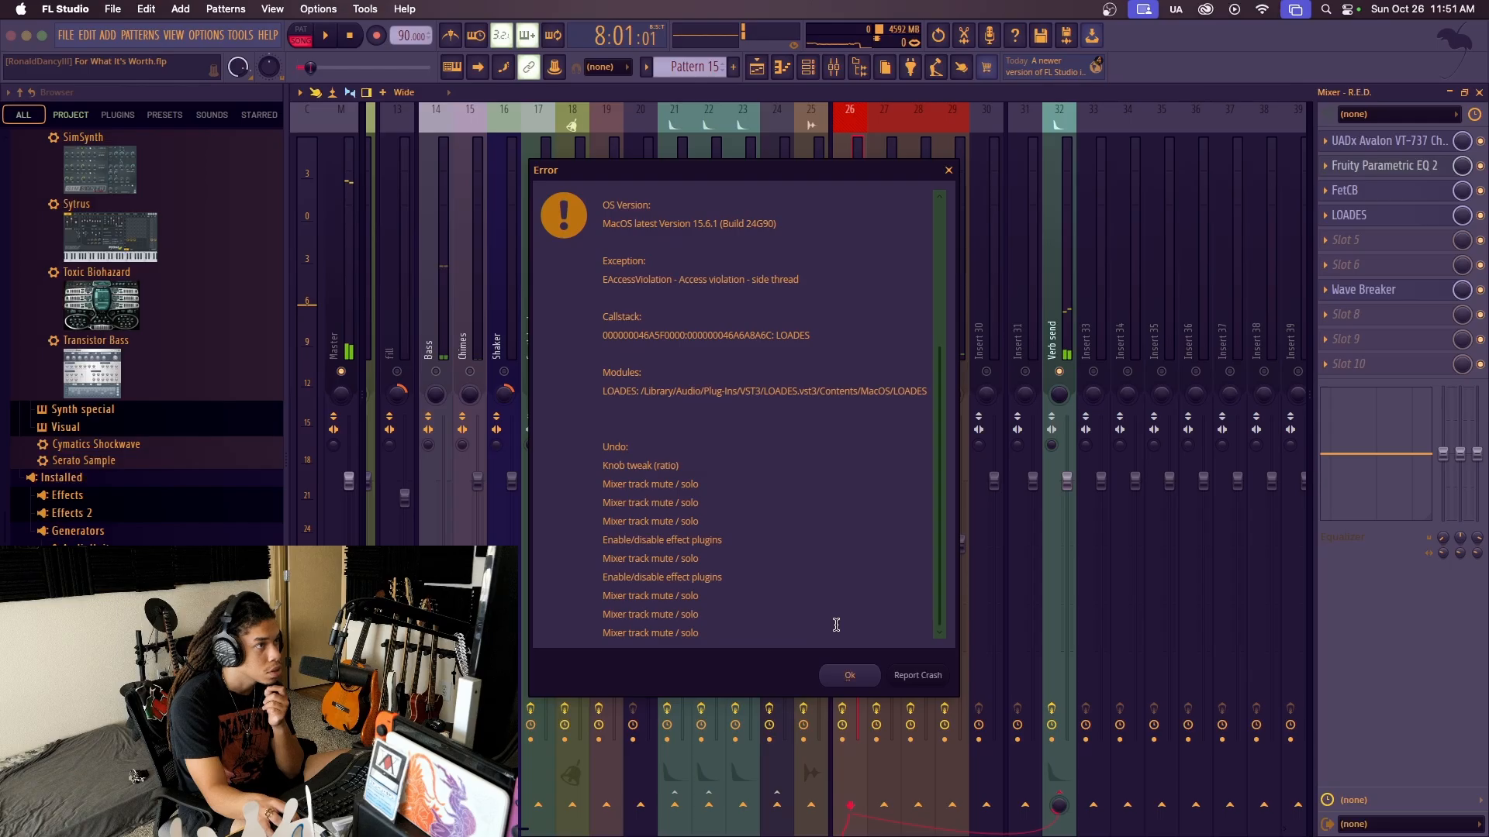
pyautogui.click(851, 675)
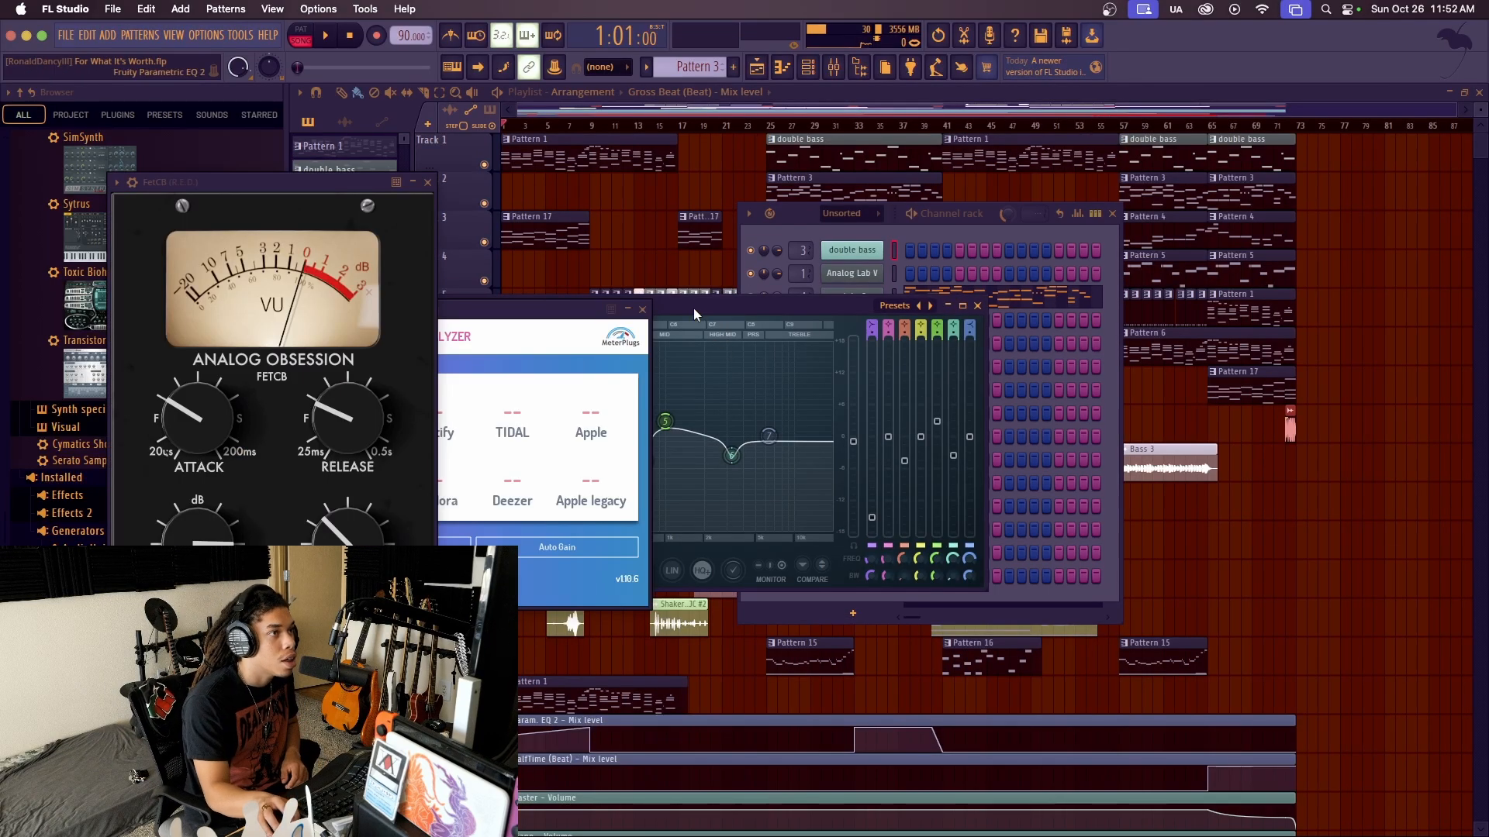
# Close the loudness analyzer, the R.E.D. Fruity Parametric EQ 2 and the Channel rack windows covering the playlist
pyautogui.click(642, 310)
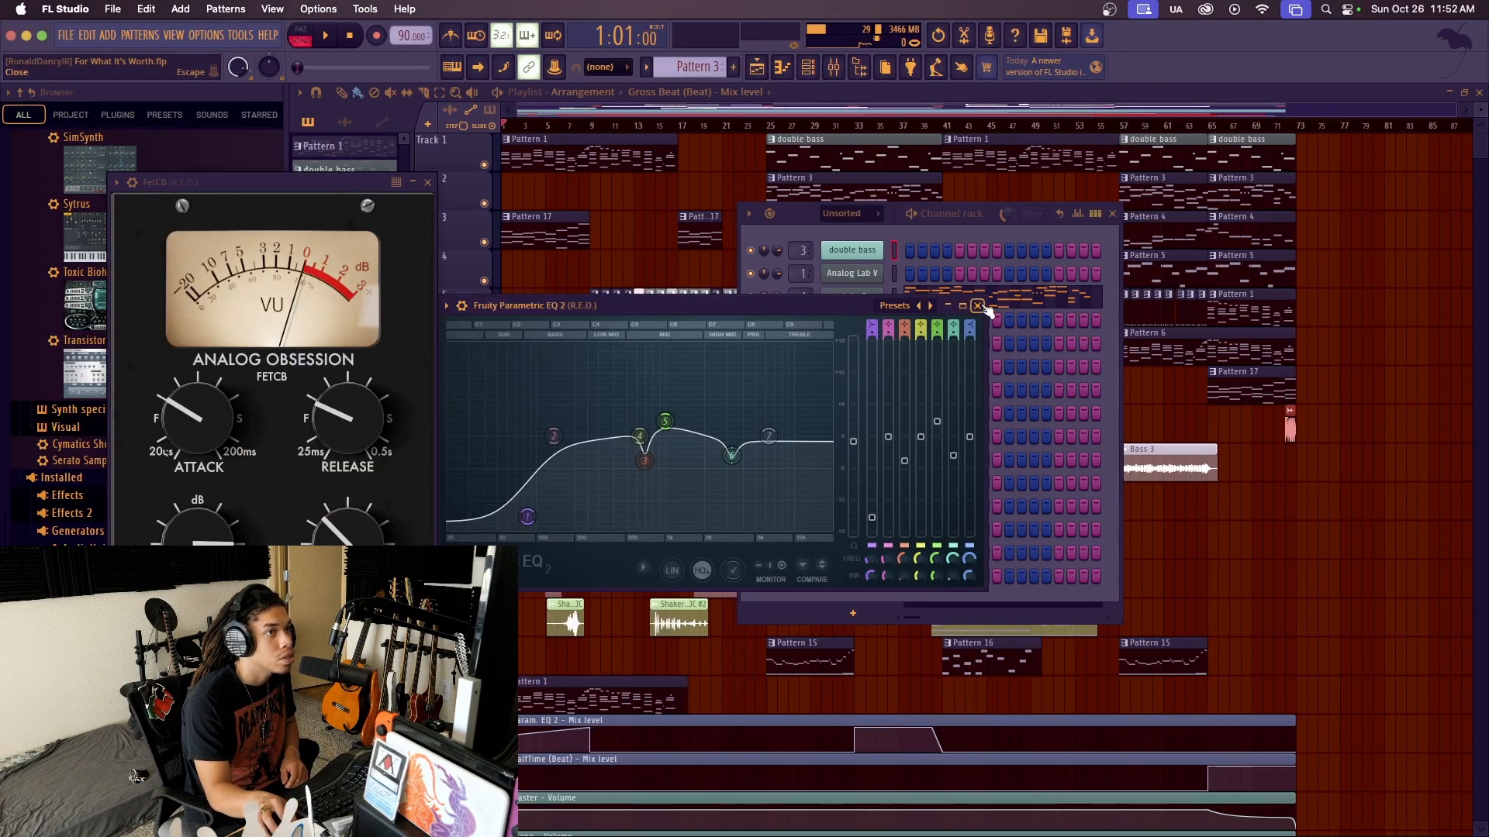
pyautogui.click(978, 305)
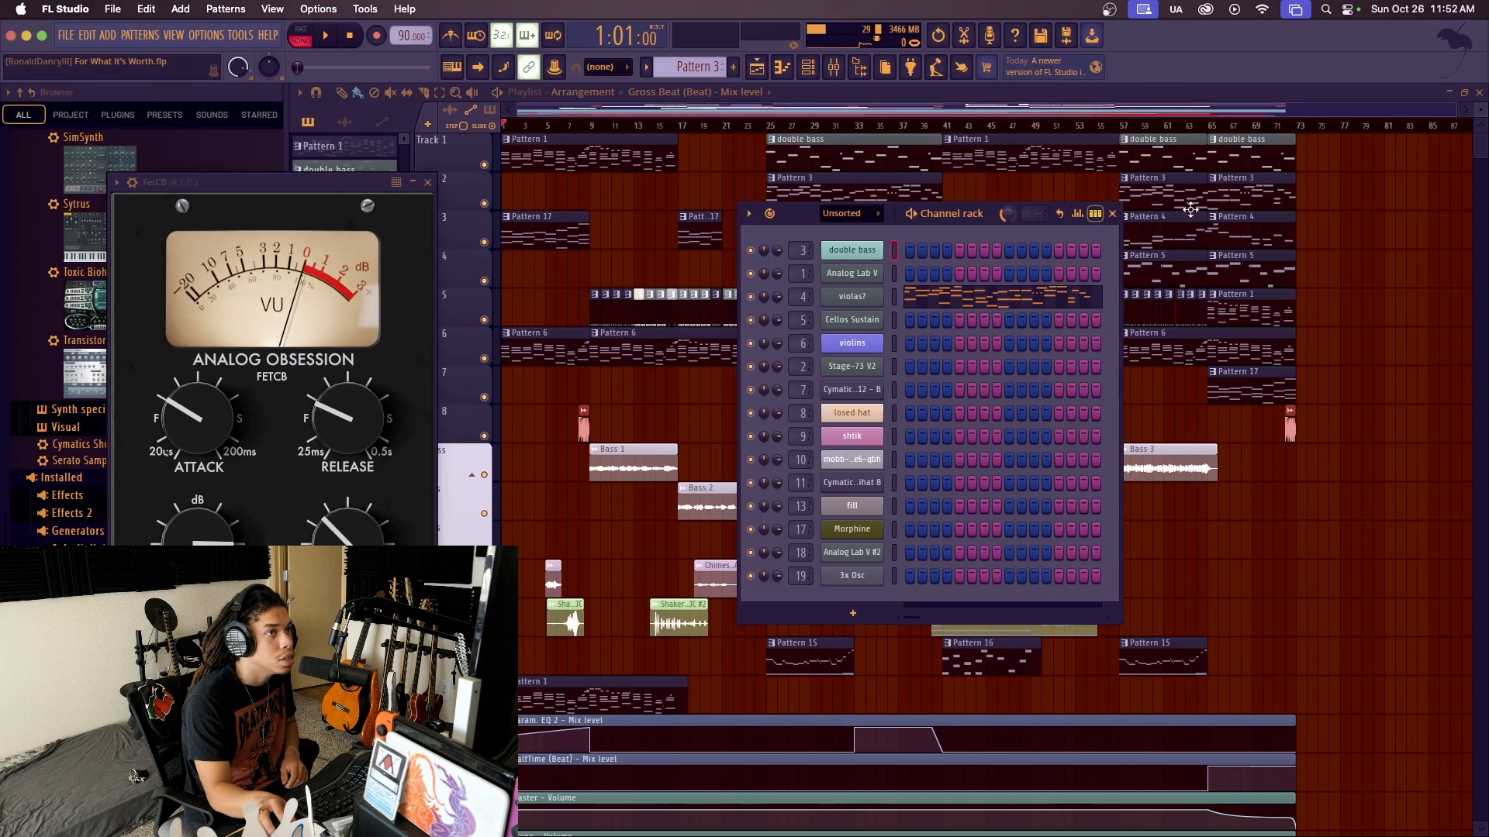
pyautogui.click(1112, 213)
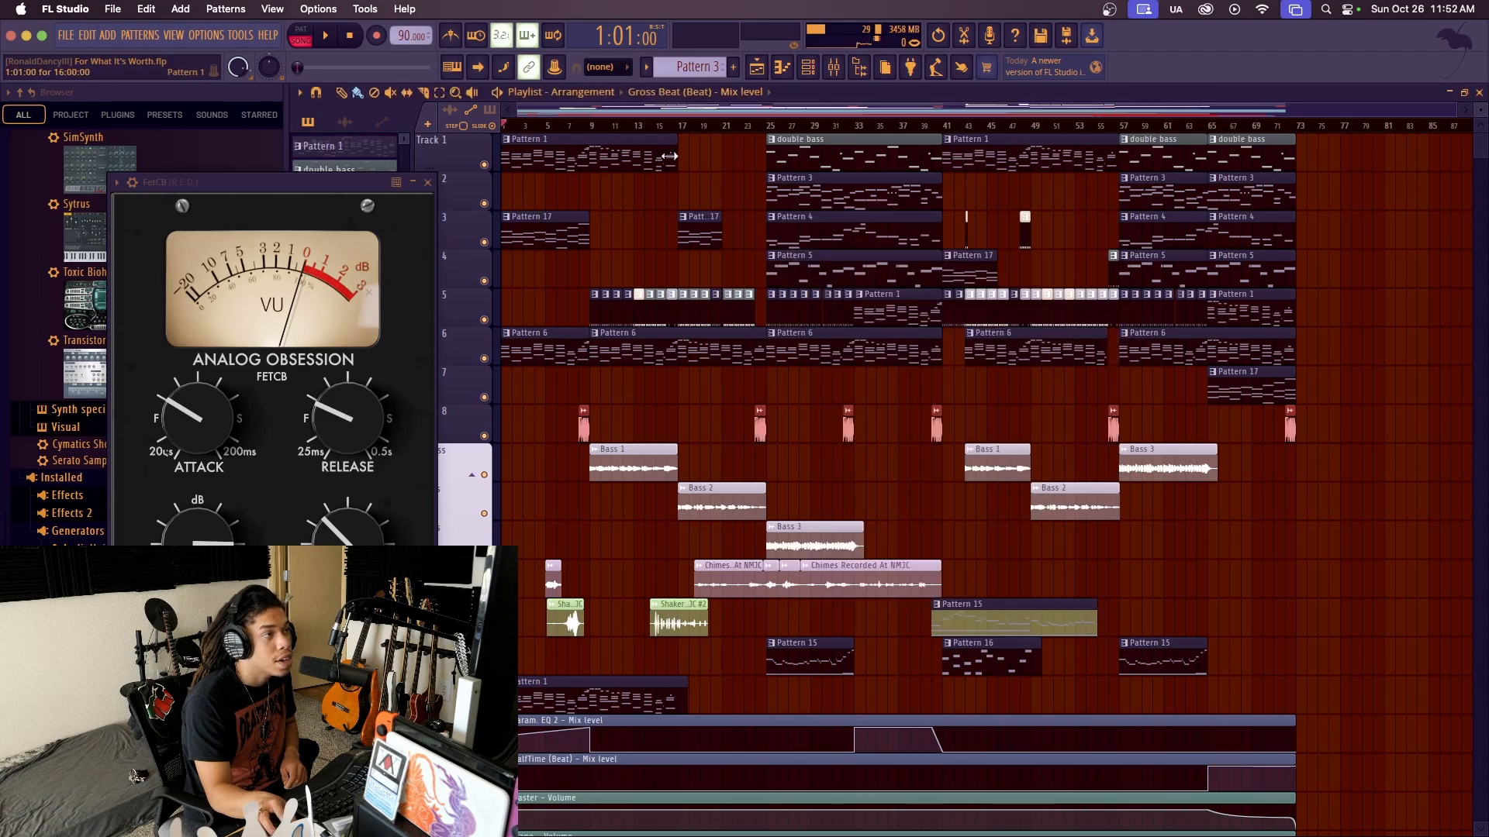
# Close the FetCB compressor and bring up the effect chain of the Lower Chorus mixer track
pyautogui.click(427, 183)
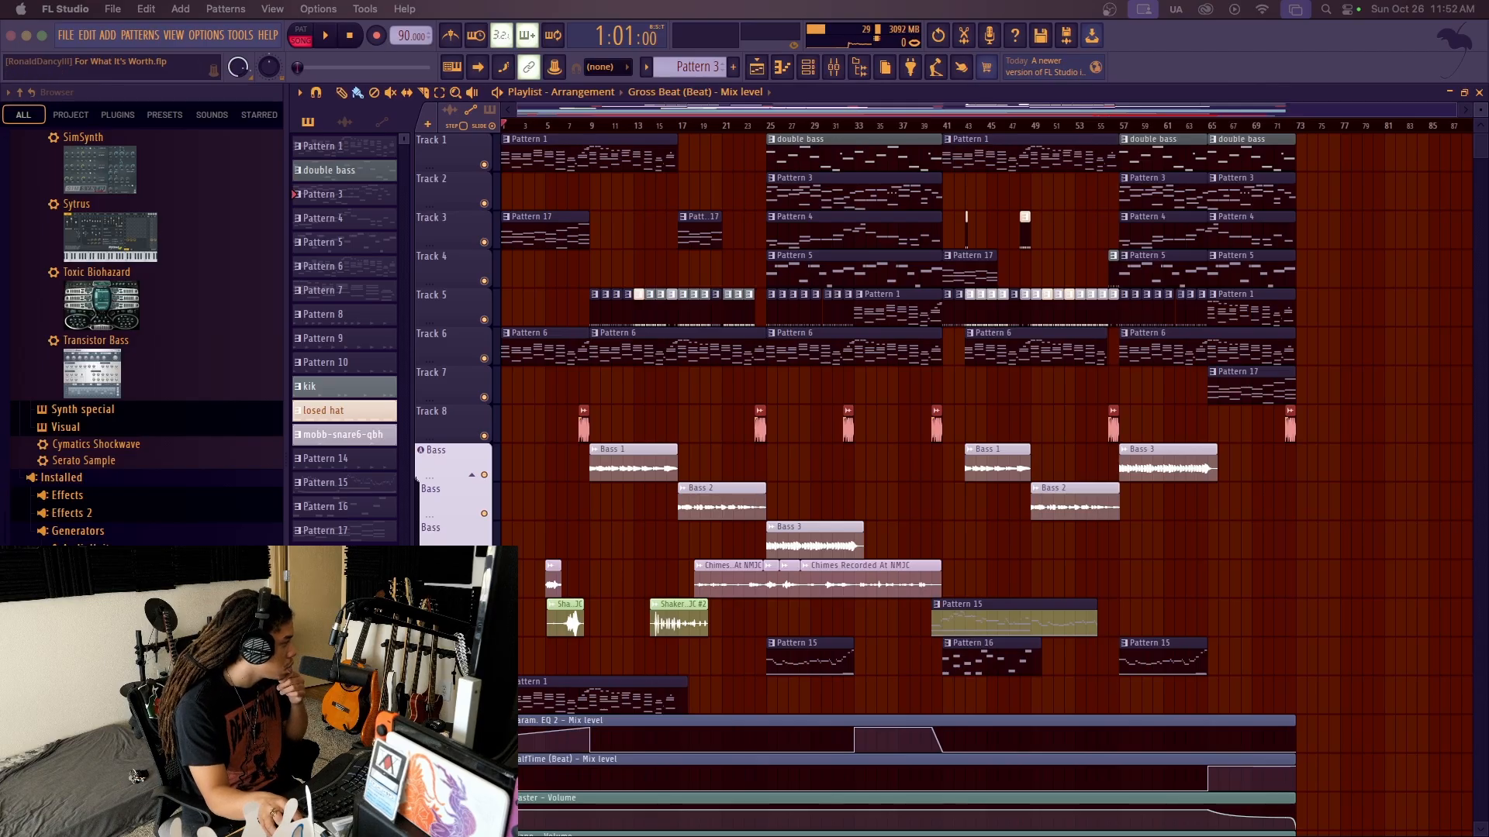
pyautogui.press('F9')
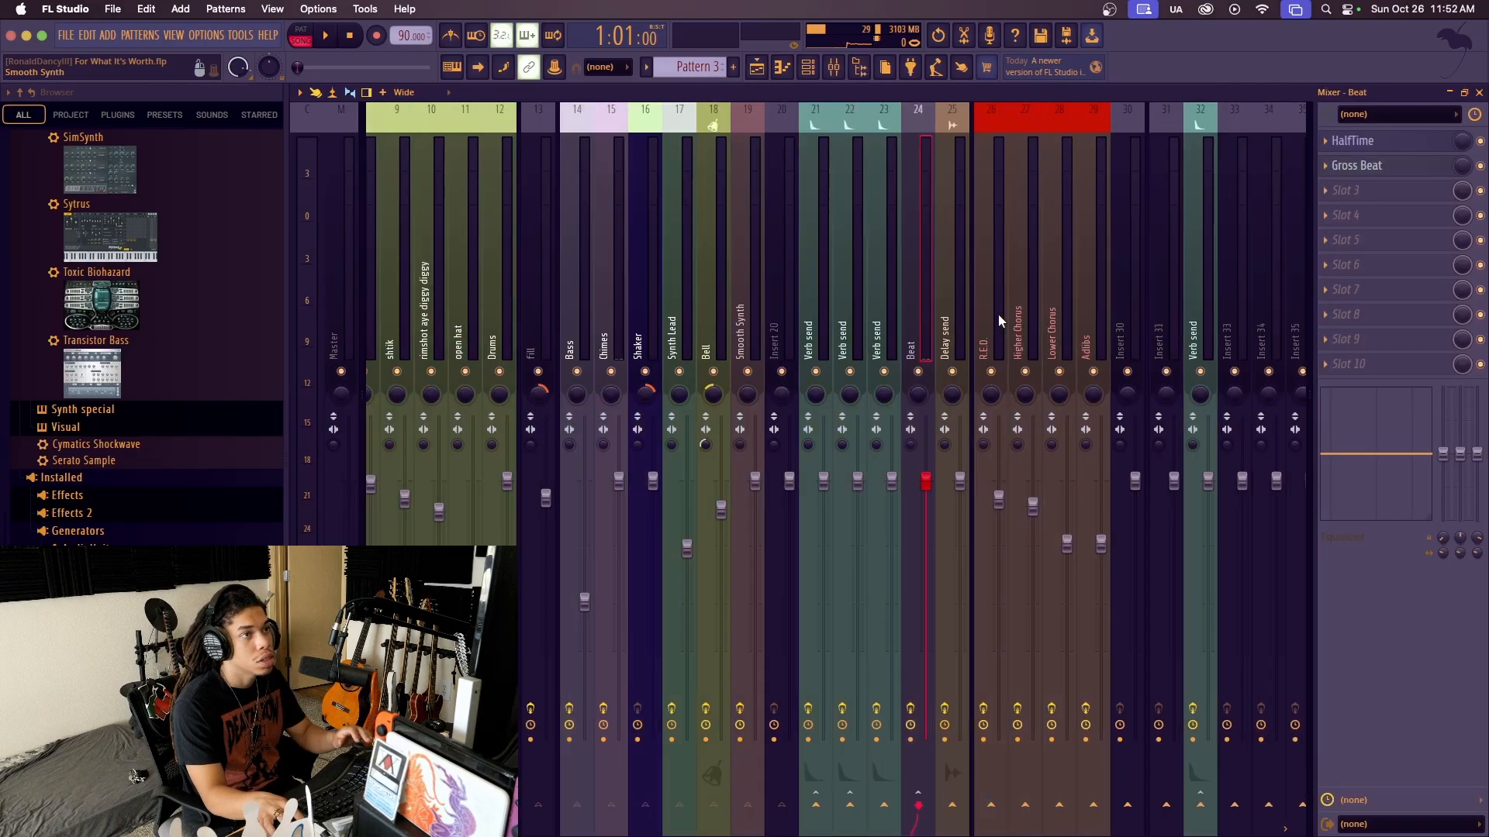
pyautogui.hscroll(-7, 998, 314)
pyautogui.hscroll(3, 1256, 296)
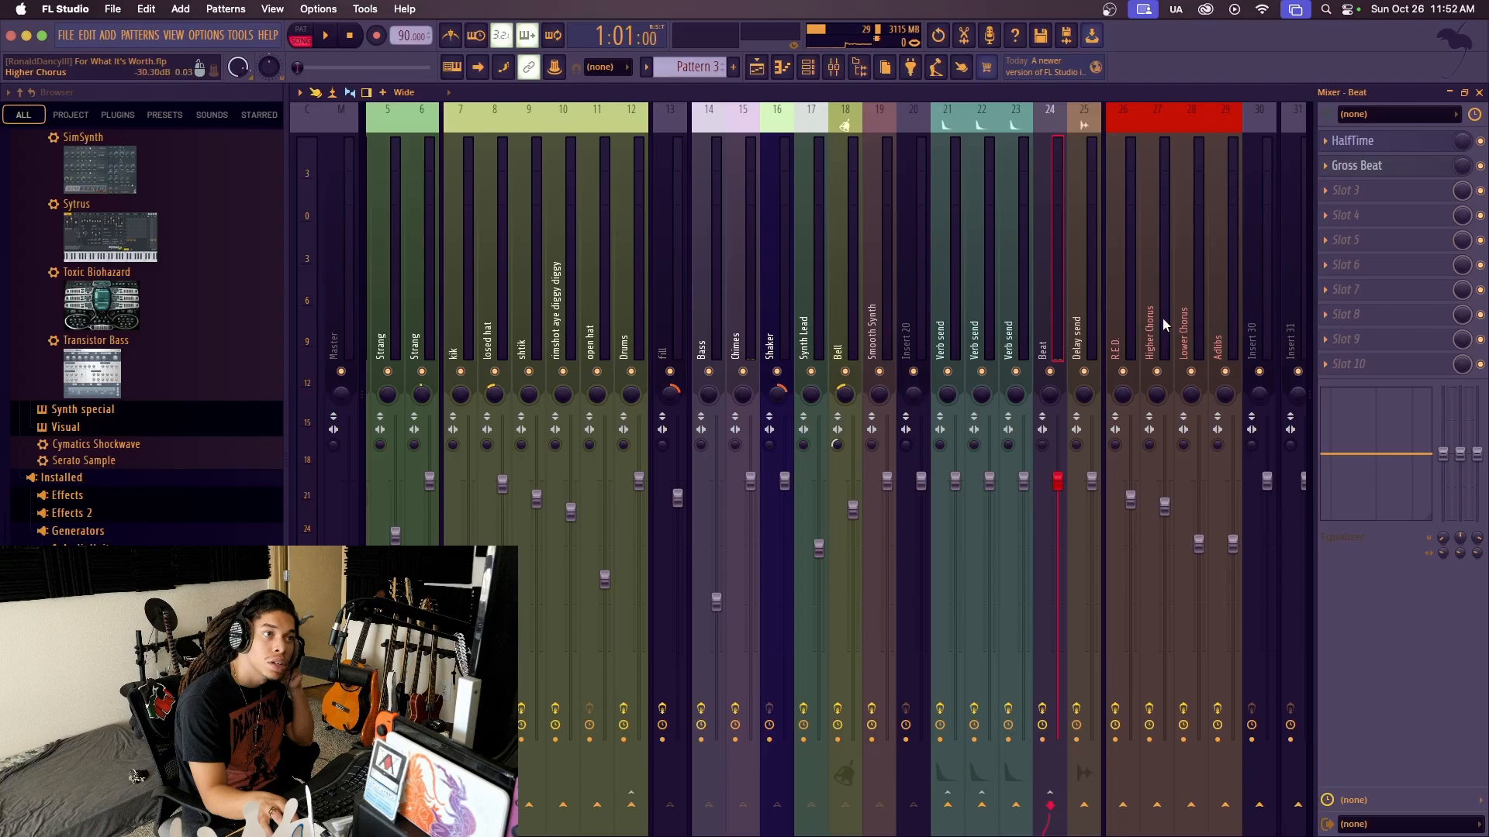
pyautogui.click(1148, 322)
pyautogui.click(1196, 310)
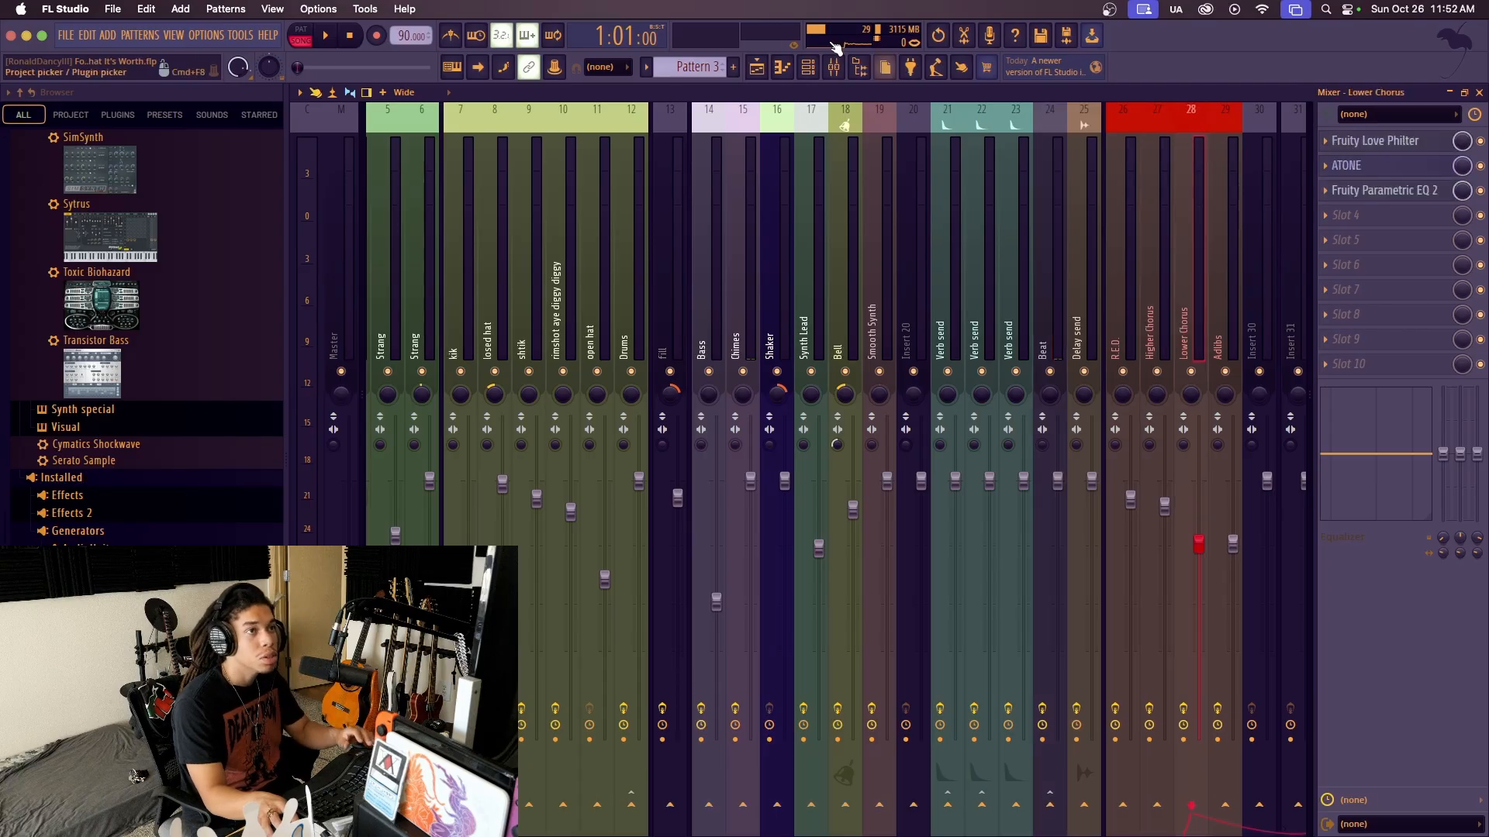
# Set the main snap to Cell and place the song position at bar 25 in the playlist
pyautogui.click(757, 71)
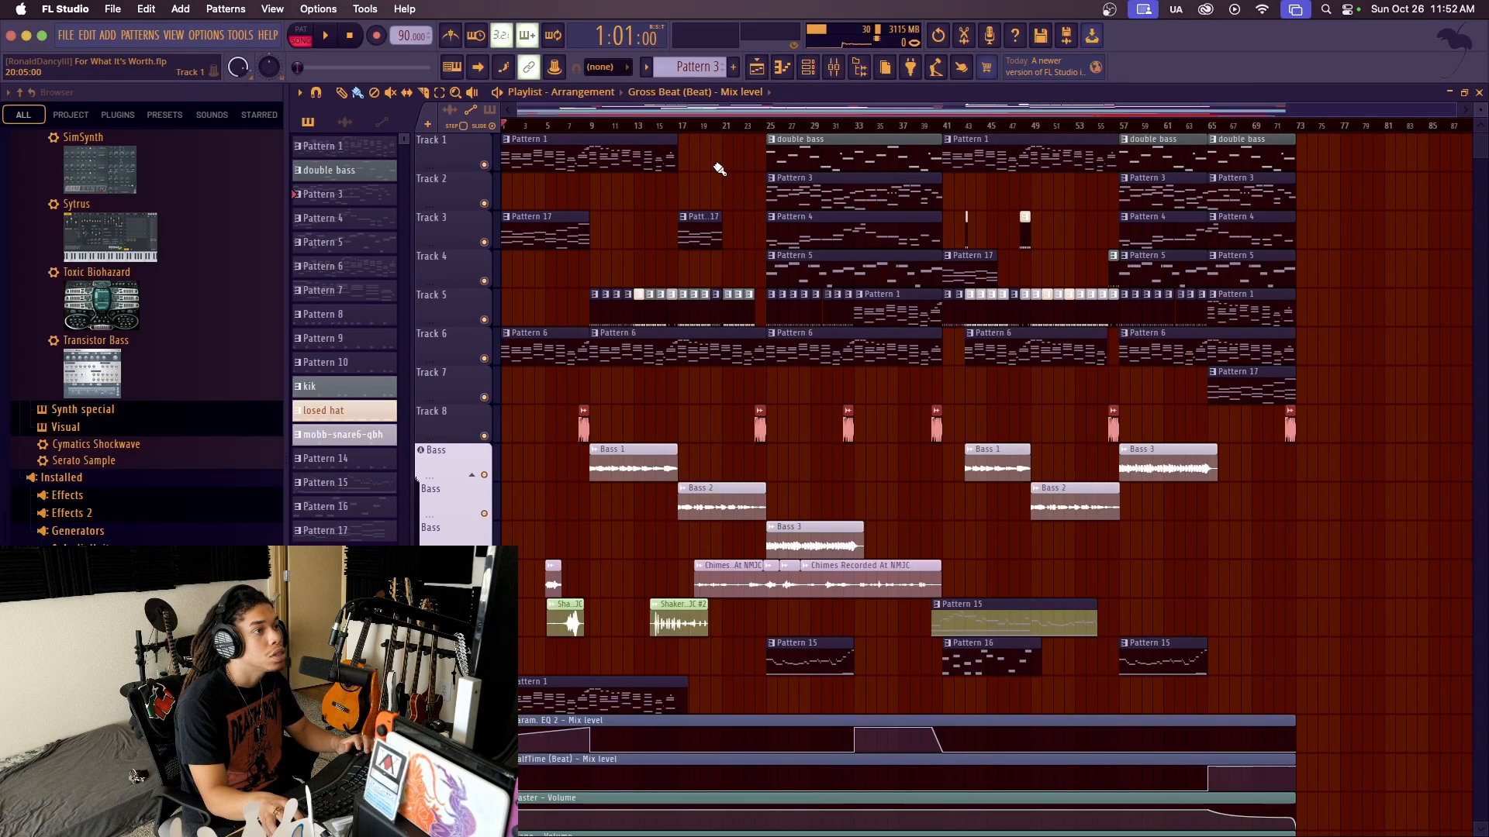
pyautogui.moveTo(770, 128); pyautogui.dragTo(763, 128)
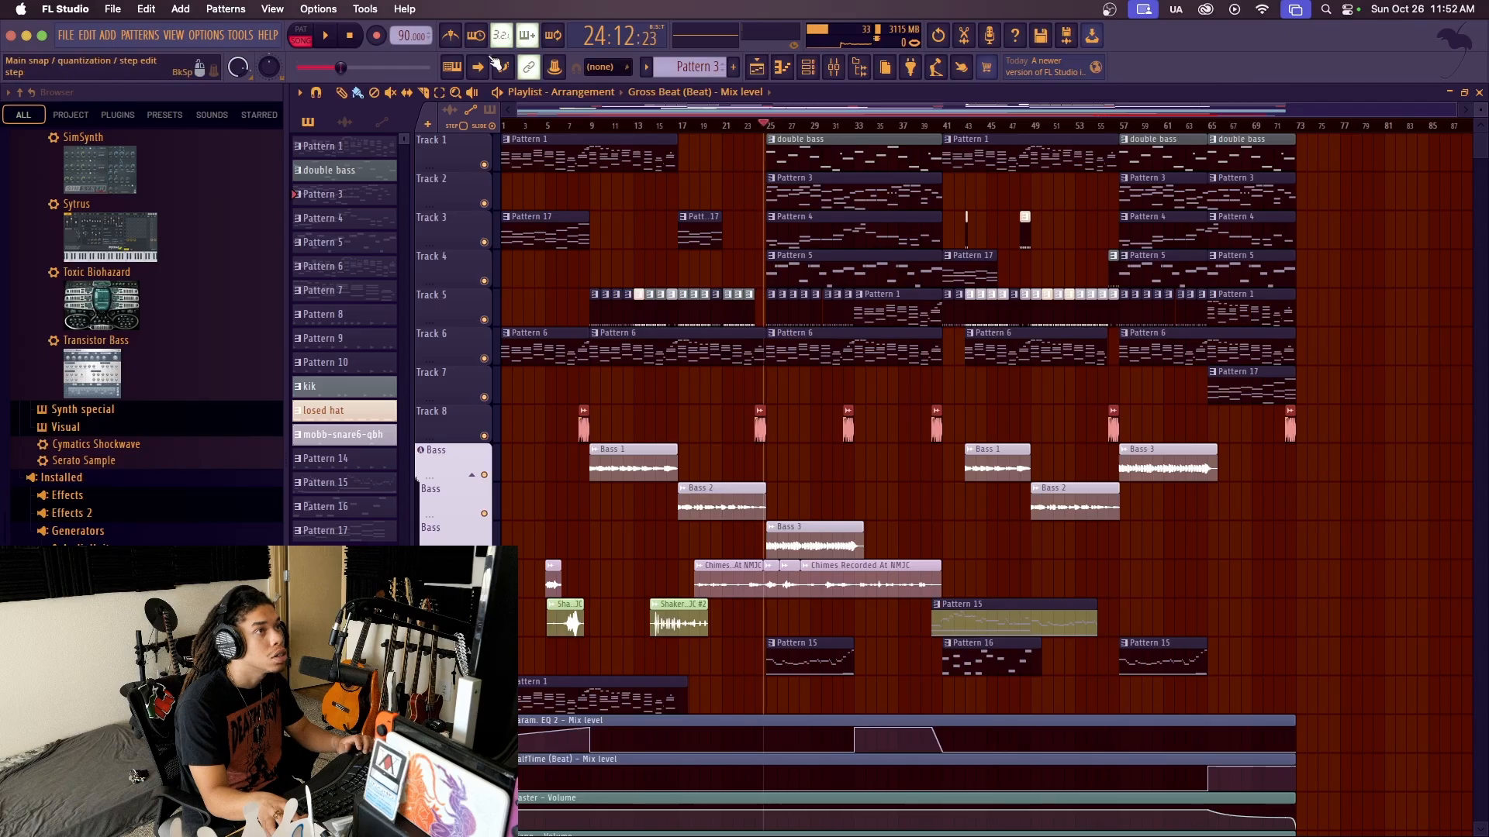
pyautogui.scroll(-1, 617, 70)
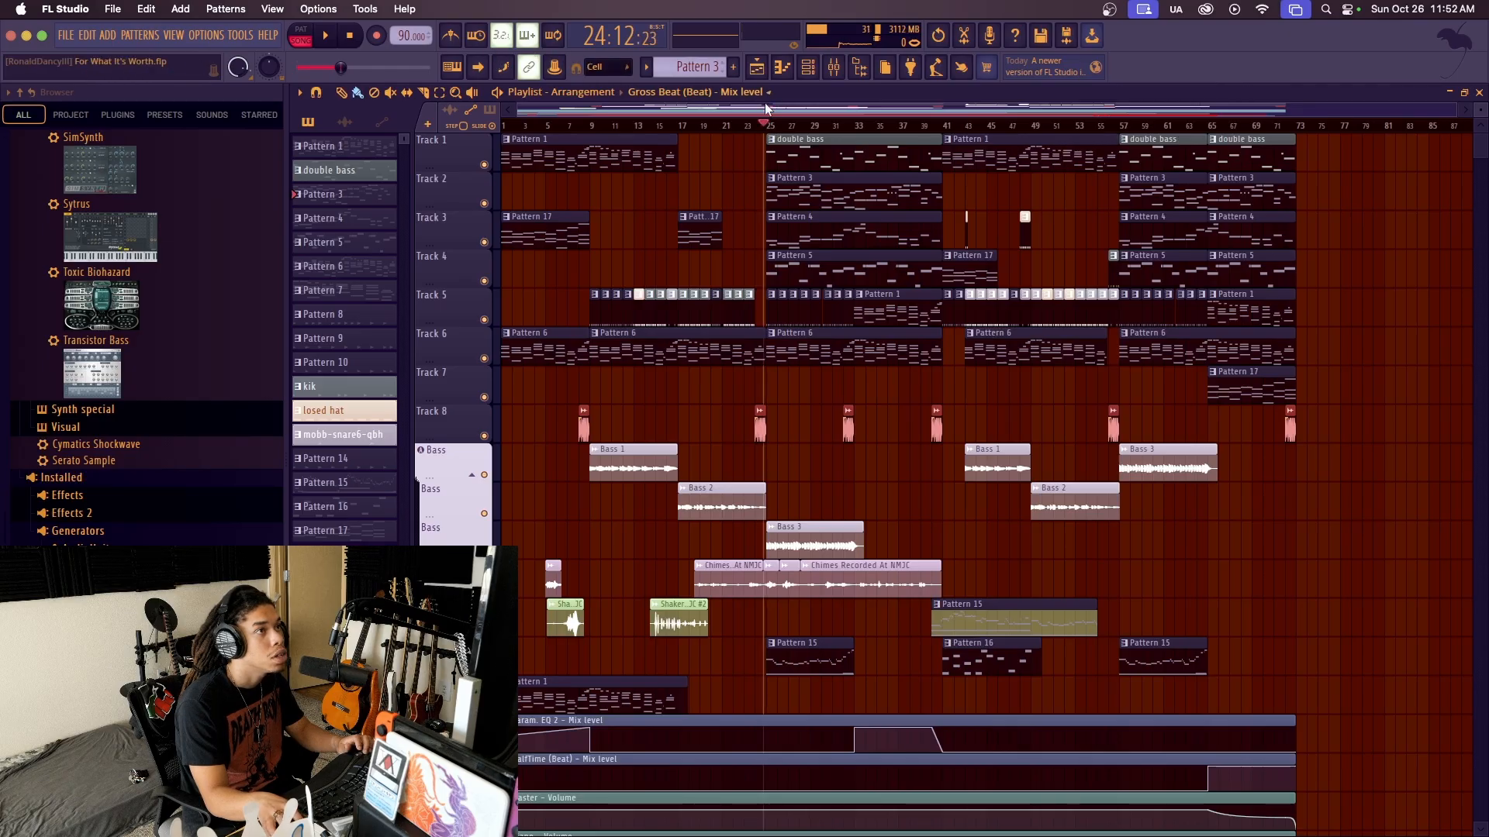
pyautogui.click(777, 126)
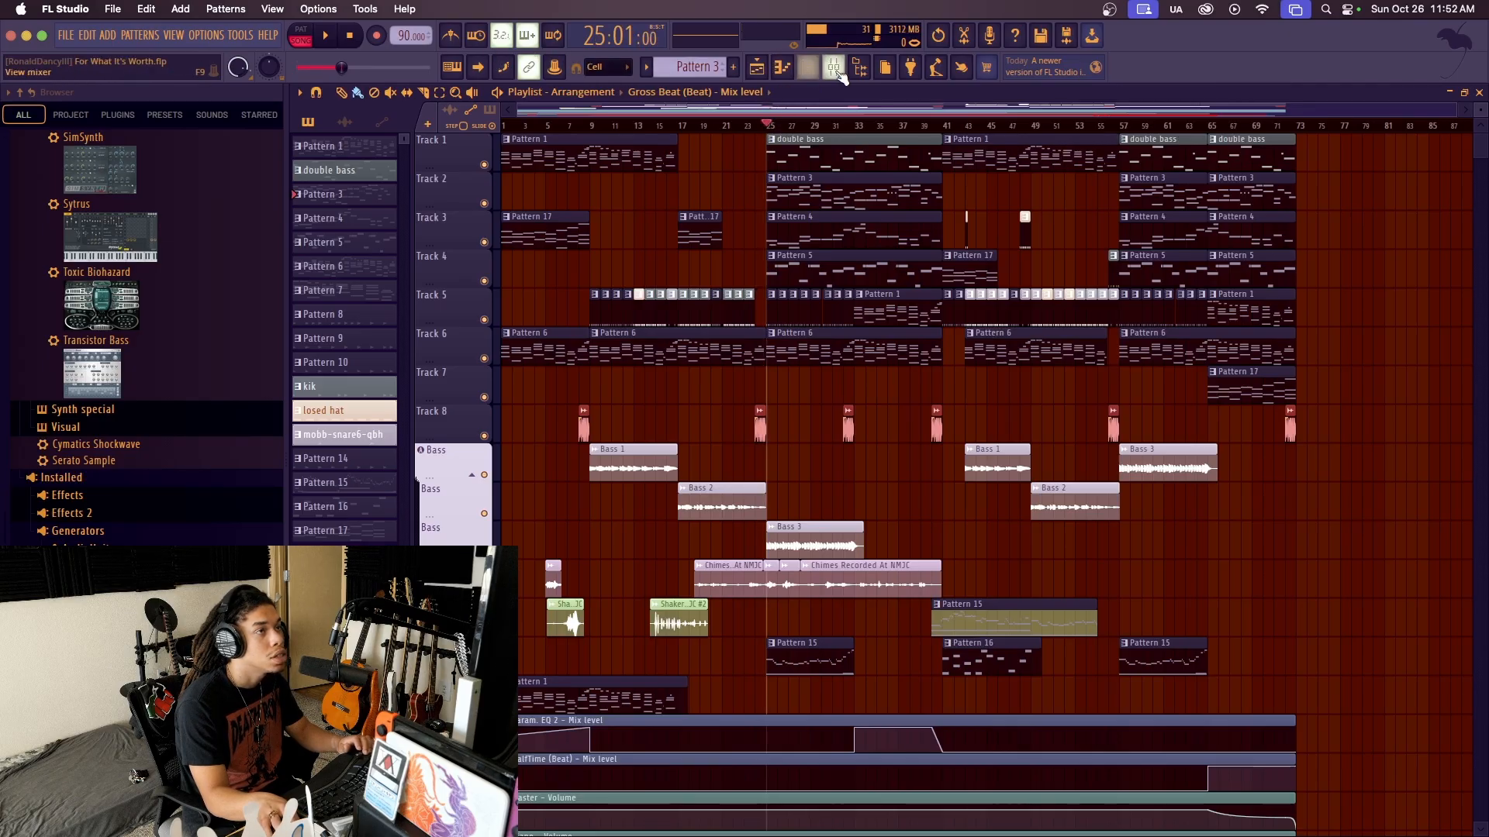
# Solo the Lower Chorus mixer track, play from bar 25, and switch the solo to Higher Chorus
pyautogui.click(833, 67)
pyautogui.rightClick(1192, 372)
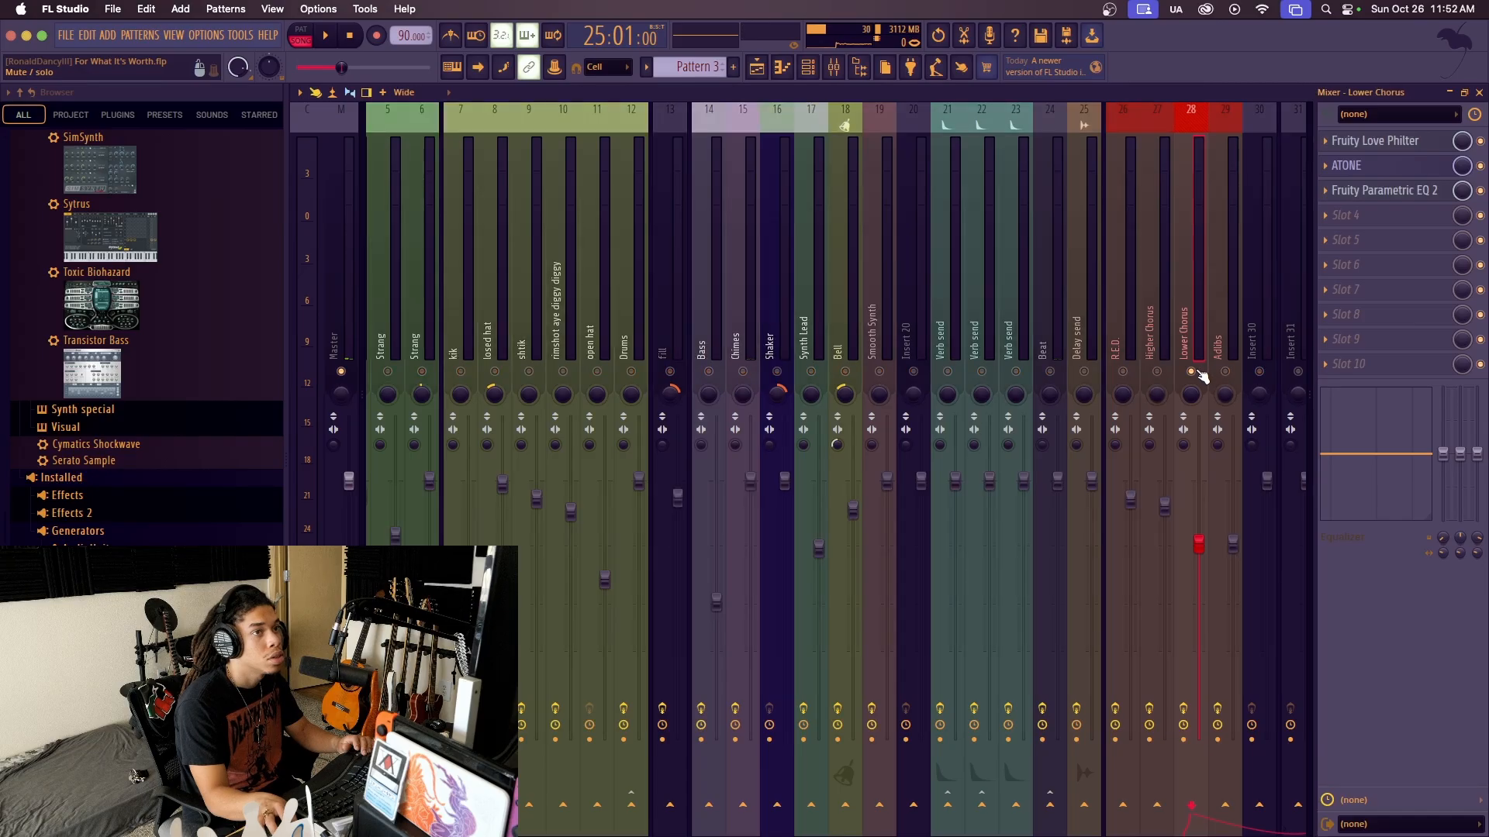
pyautogui.press('space')
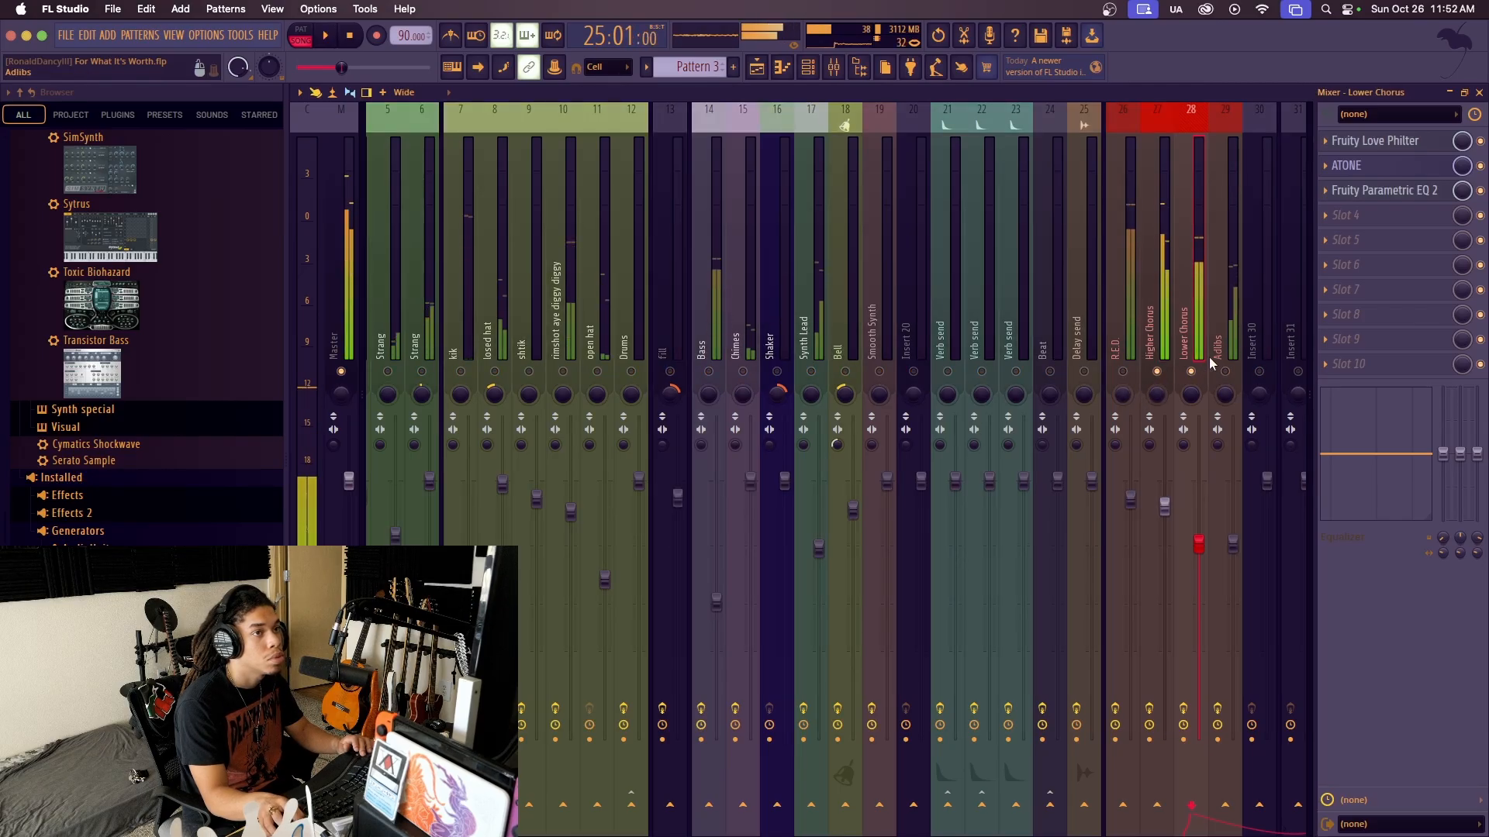
pyautogui.click(1168, 315)
pyautogui.press('space')
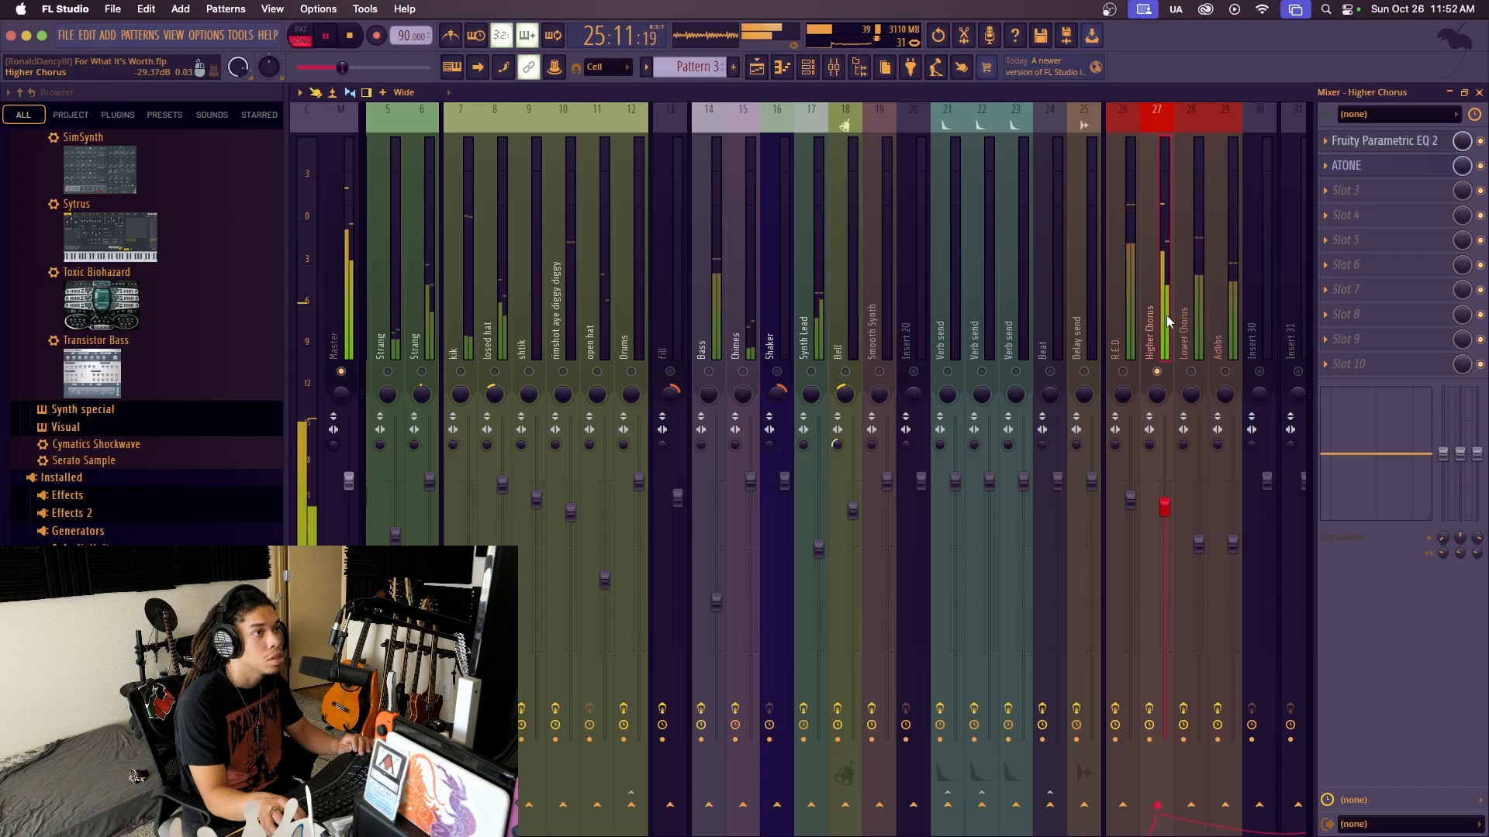
# Inspect the Higher Chorus track's Fruity Parametric EQ 2 and ATONE channel strip during playback, close both, and stop
pyautogui.click(1385, 144)
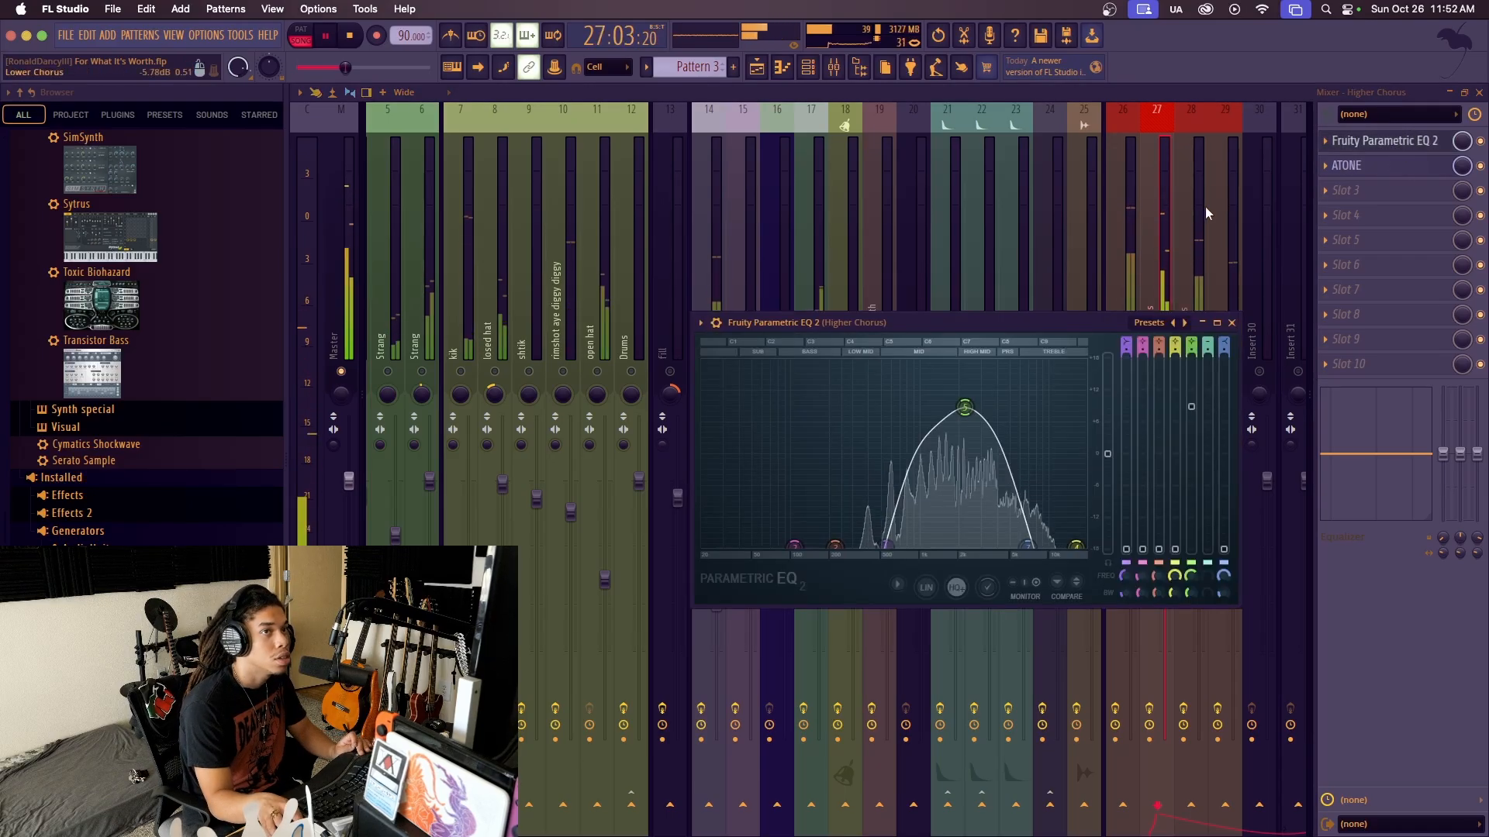
pyautogui.click(1232, 322)
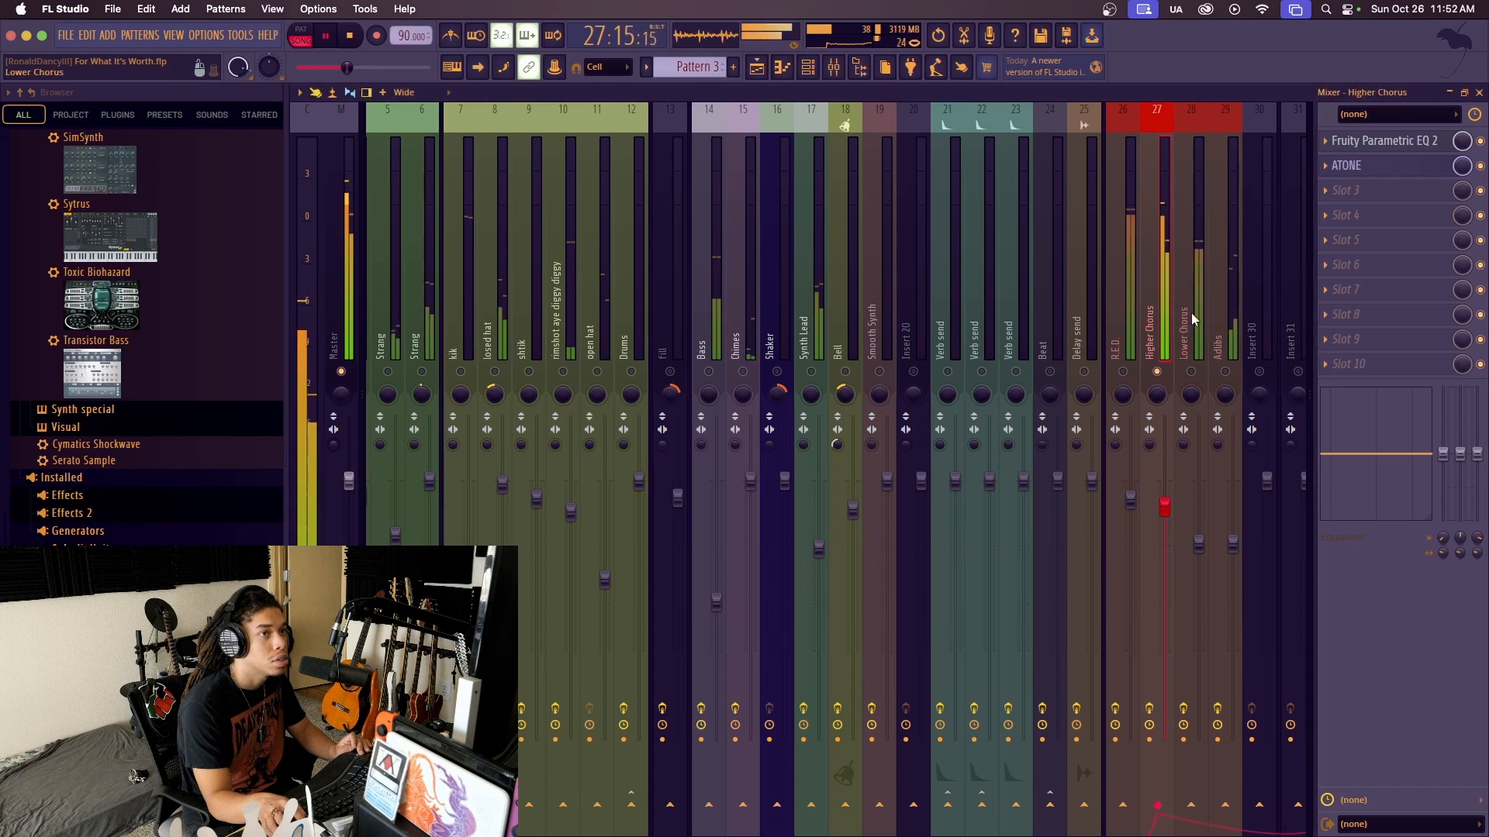
pyautogui.click(1360, 166)
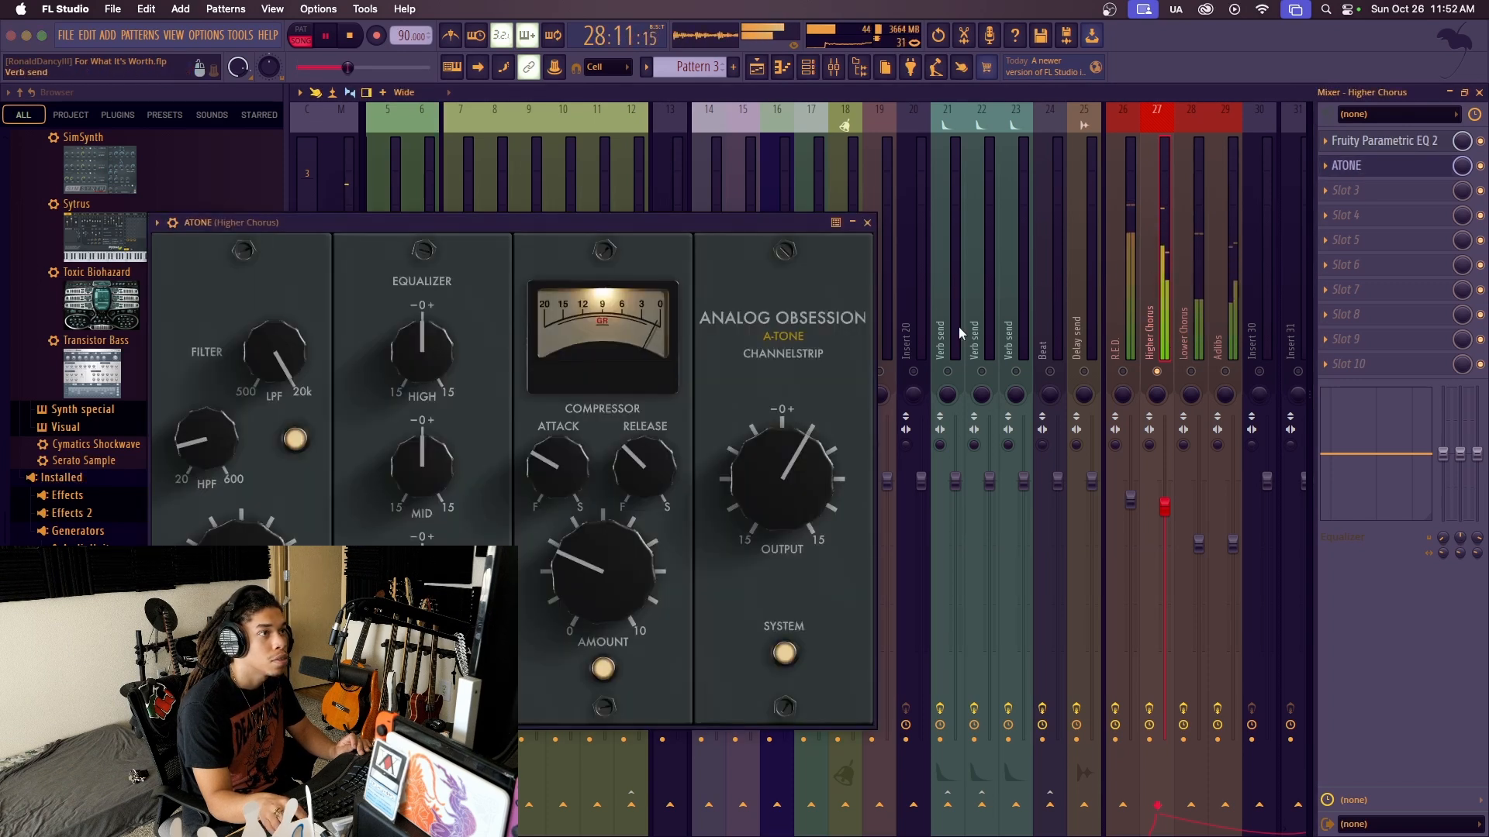
pyautogui.click(867, 222)
pyautogui.press('space')
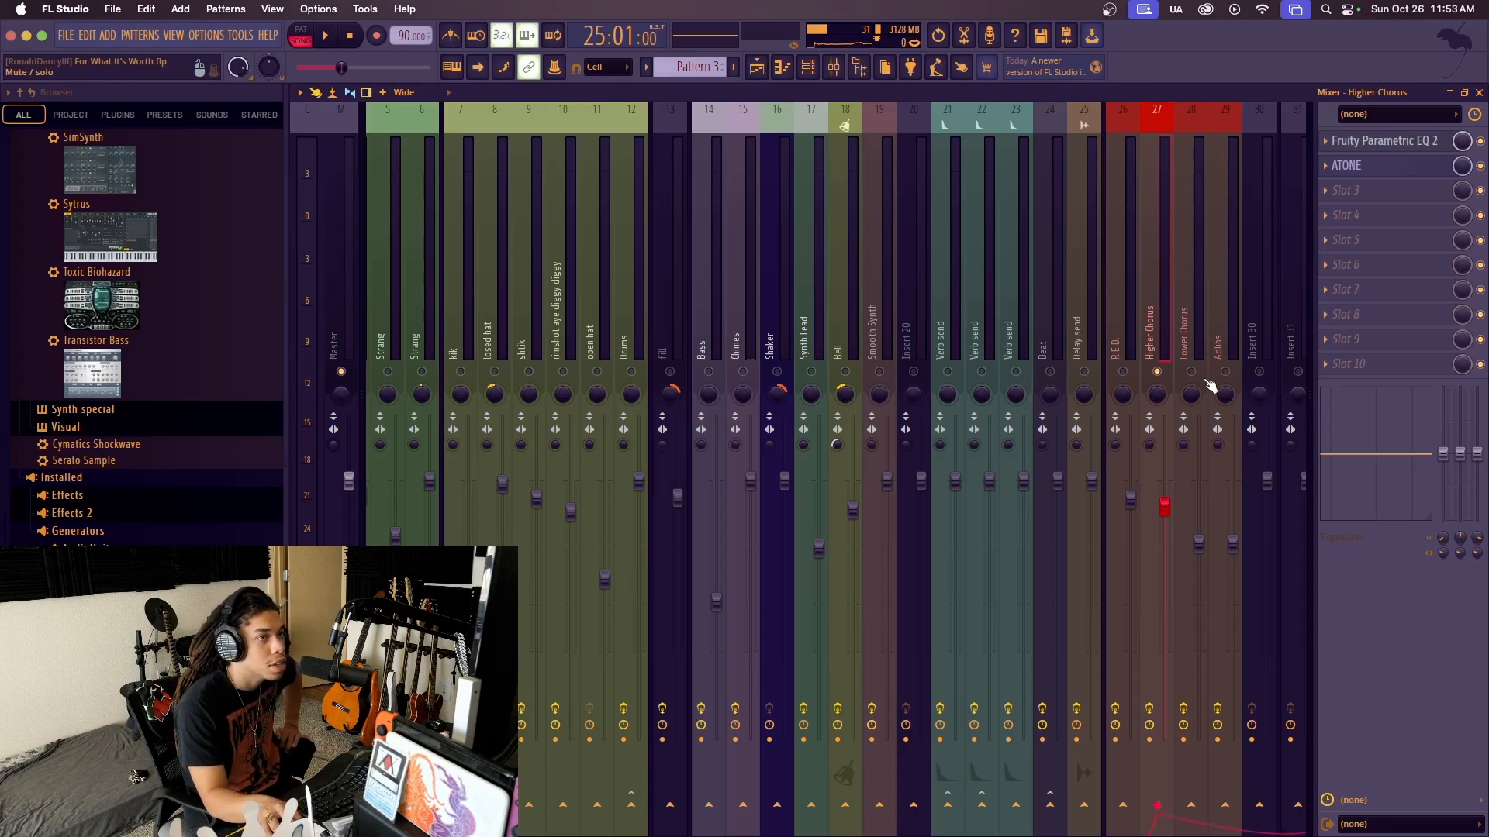
# Play Lower Chorus soloed from bar 25 and inspect its Fruity Parametric EQ 2 and Fruity Love Philter, closing each
pyautogui.press('space')
pyautogui.click(1187, 341)
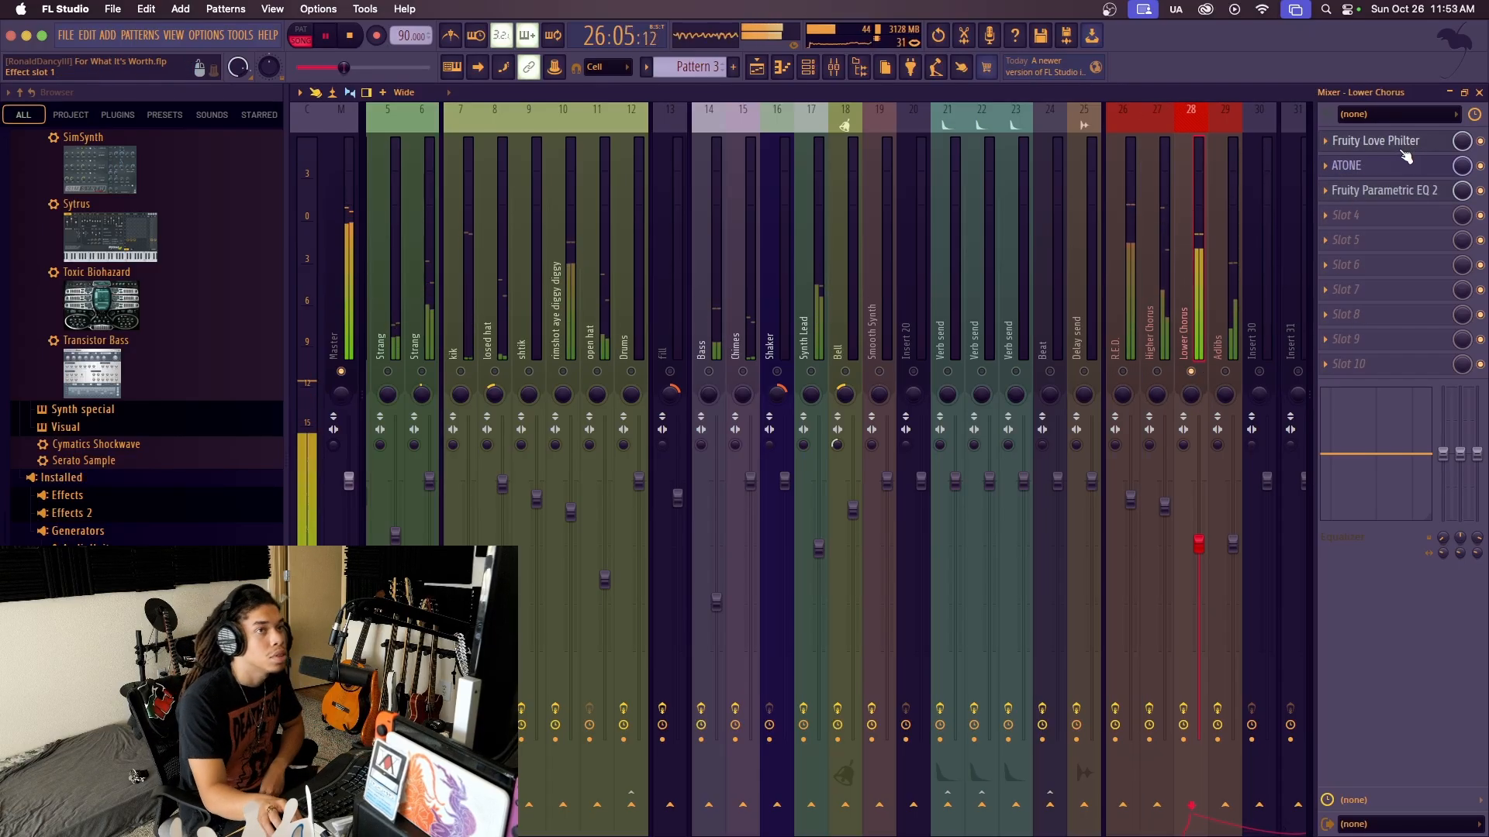
pyautogui.click(1396, 190)
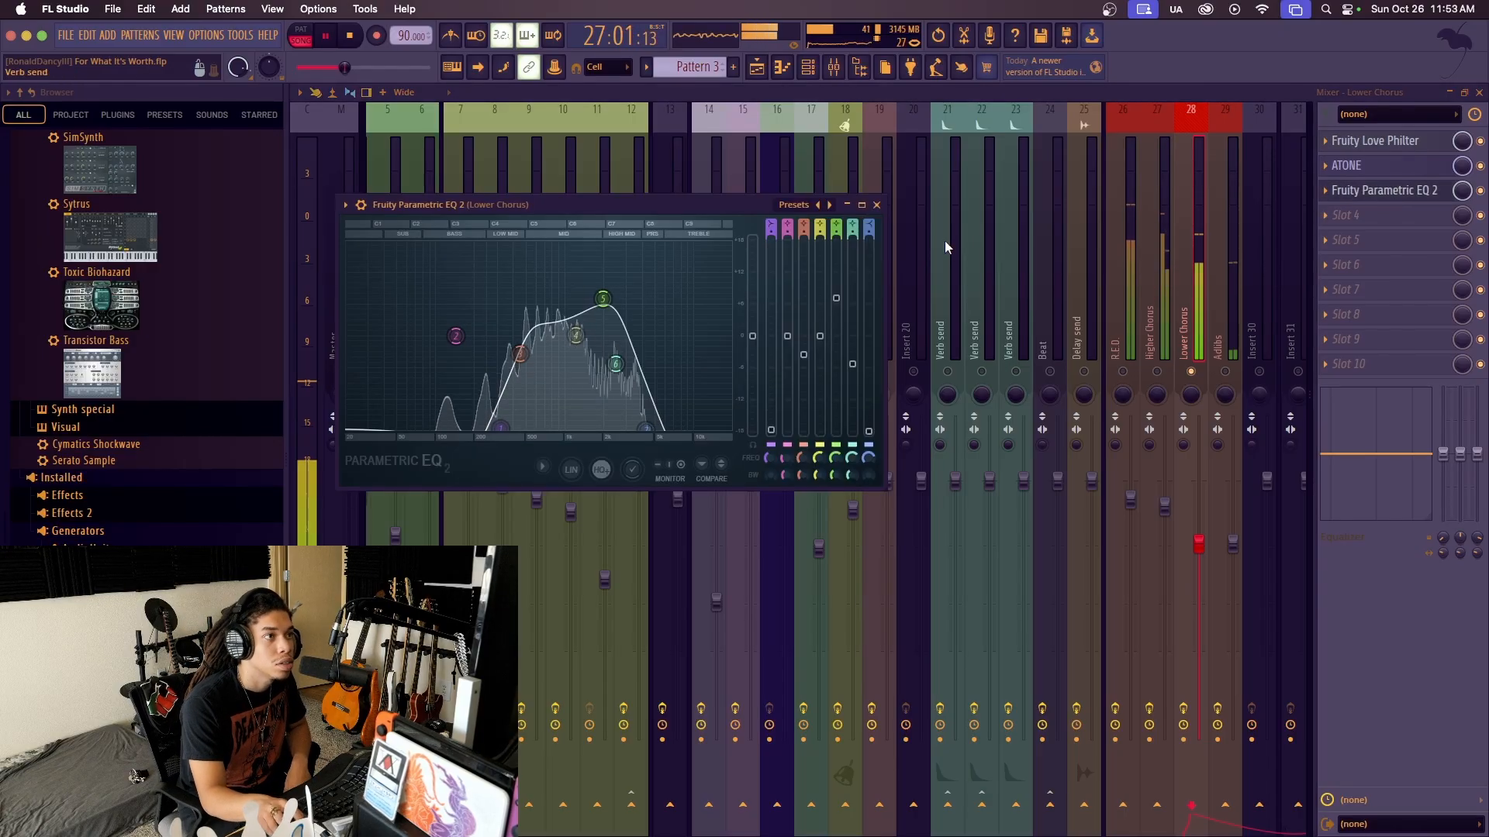
pyautogui.click(877, 205)
pyautogui.click(1396, 140)
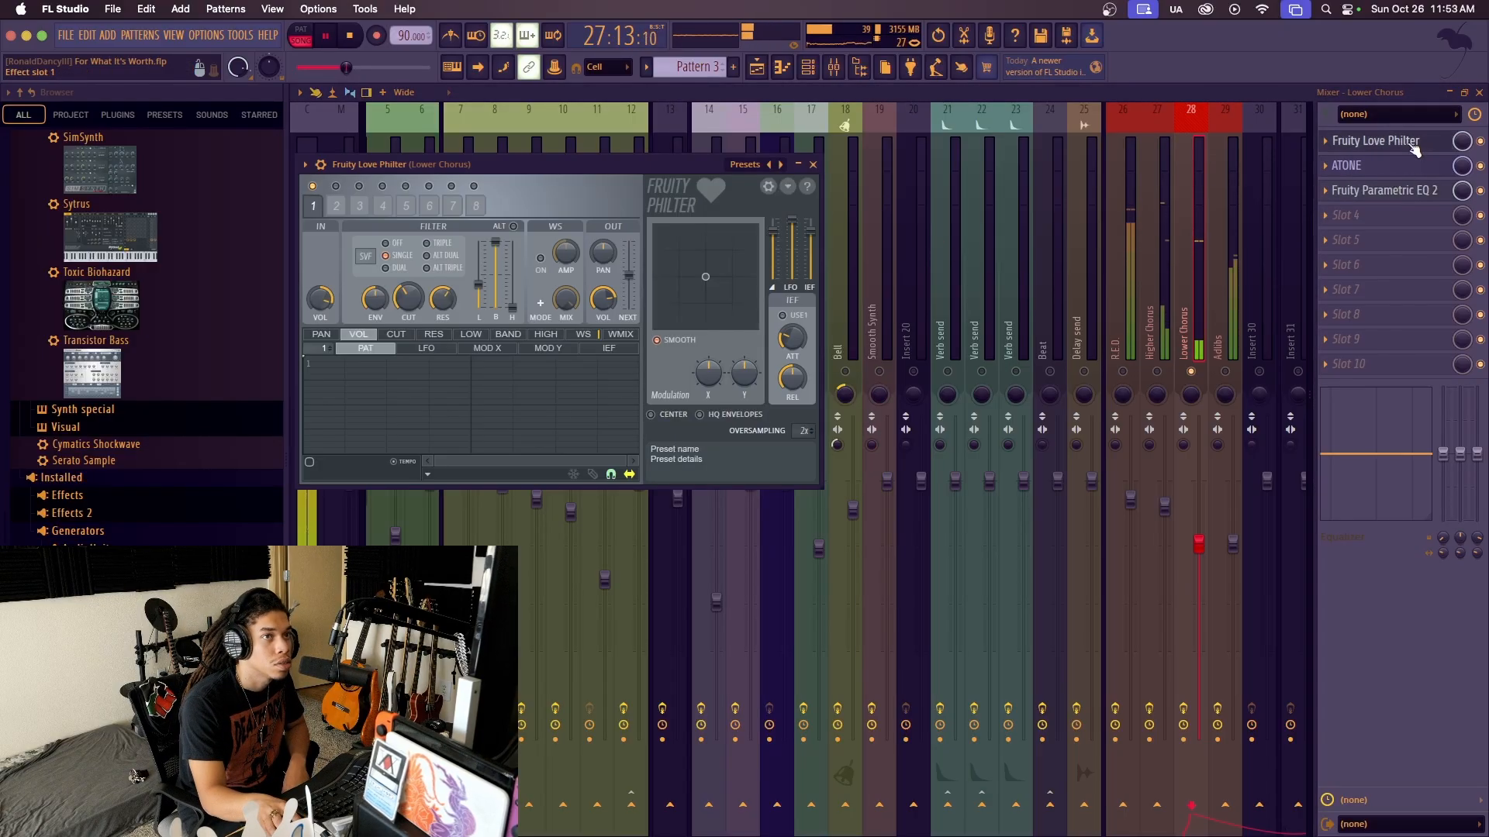
pyautogui.click(813, 164)
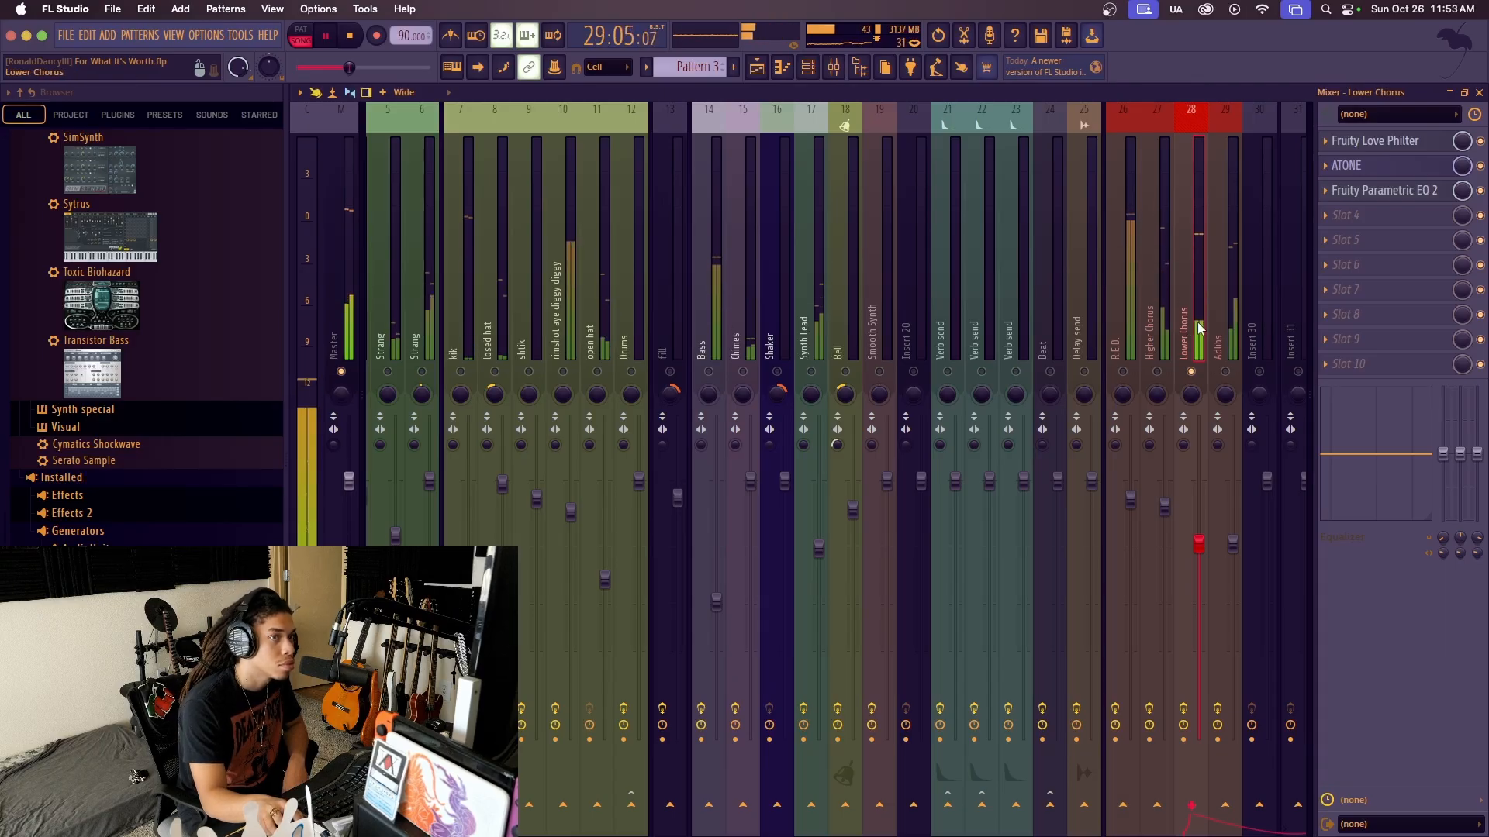
# Listen to R.E.D., Higher Chorus, Lower Chorus and Adlibs together with the Verb send on track 32, and stop playback
pyautogui.click(1225, 371)
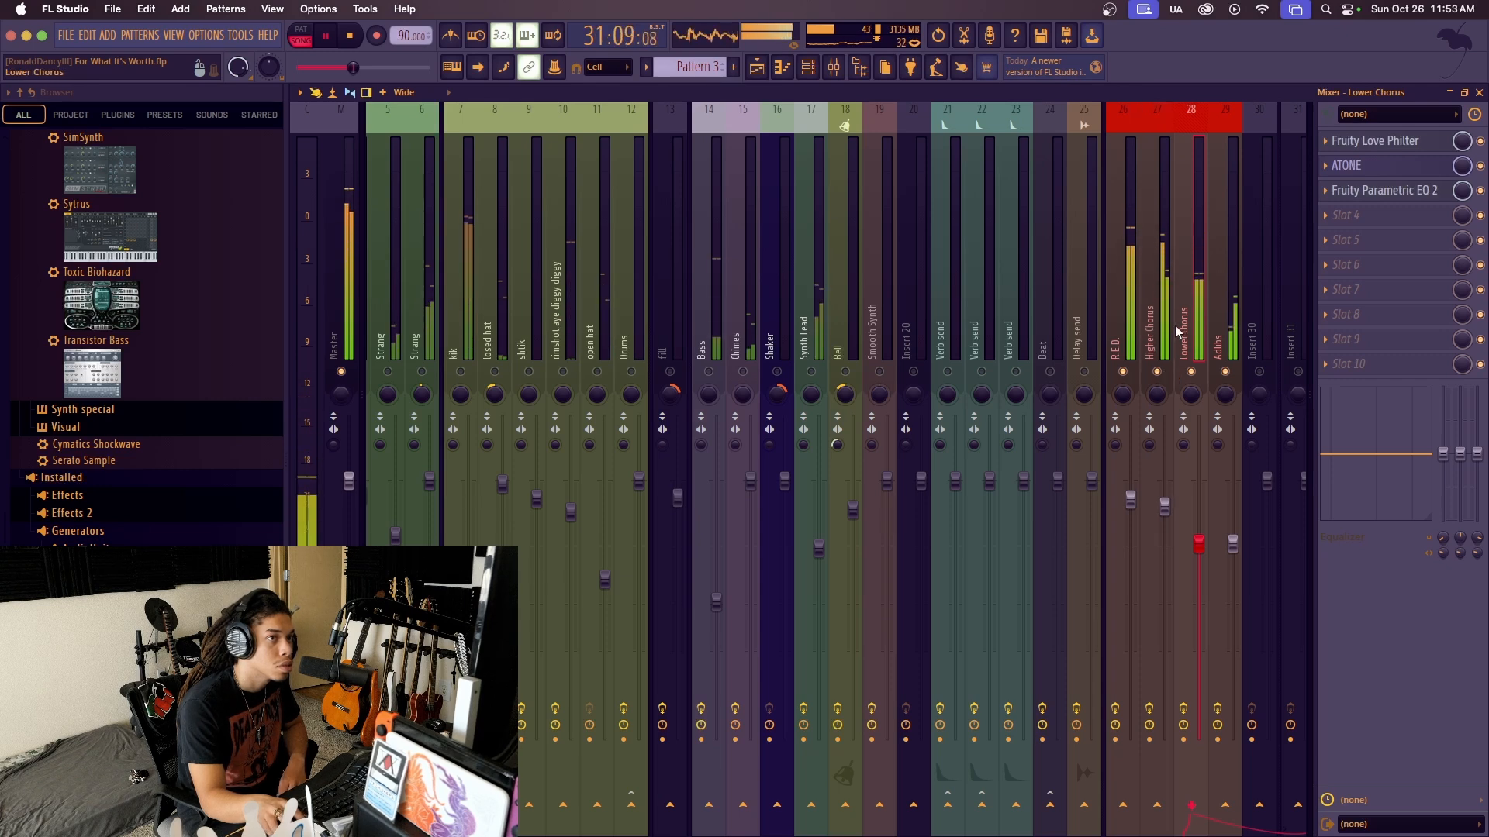
pyautogui.scroll(3, 1167, 339)
pyautogui.scroll(-8, 1166, 333)
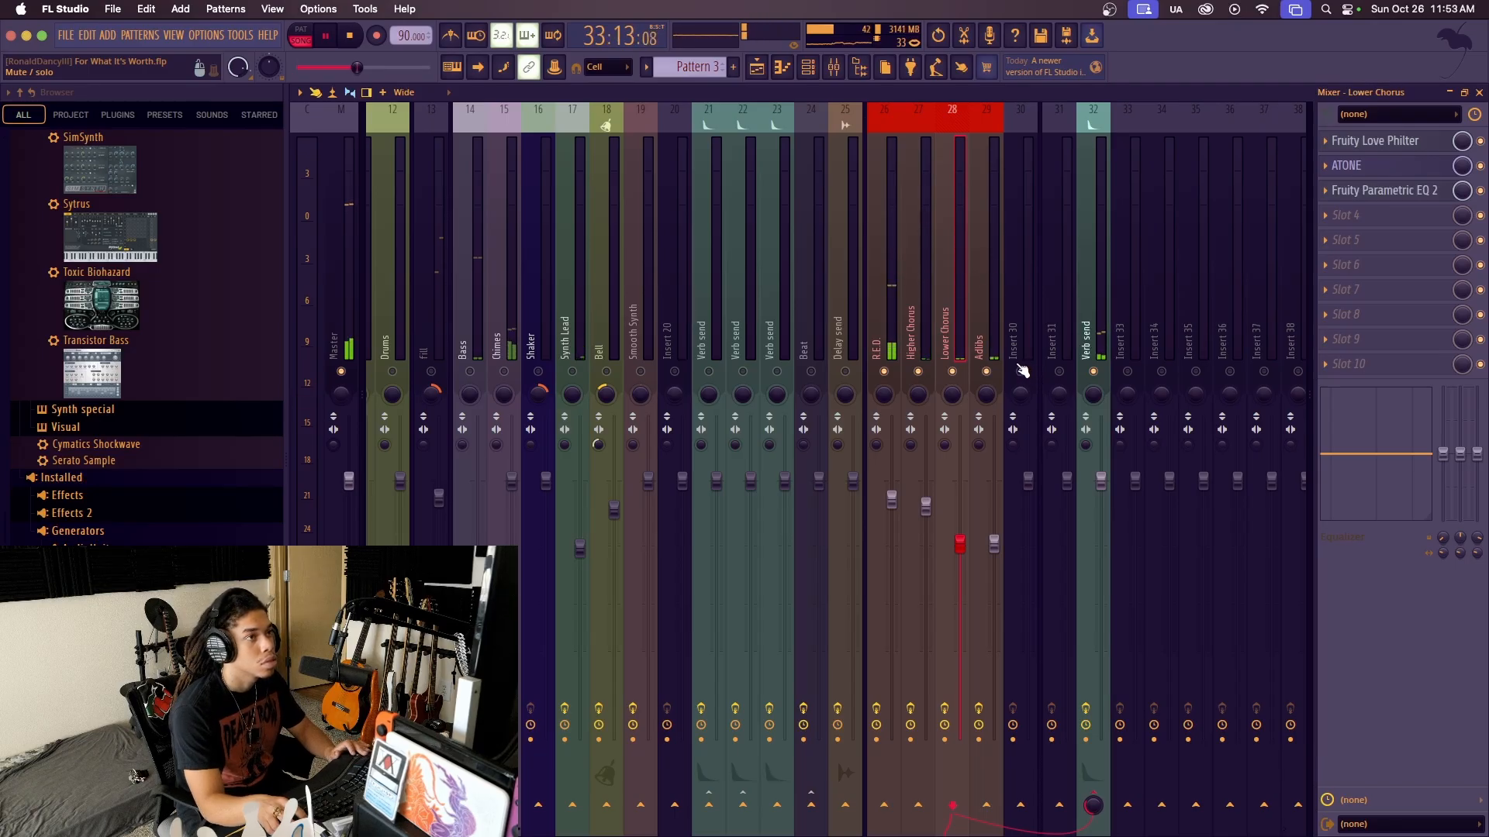
pyautogui.press('space')
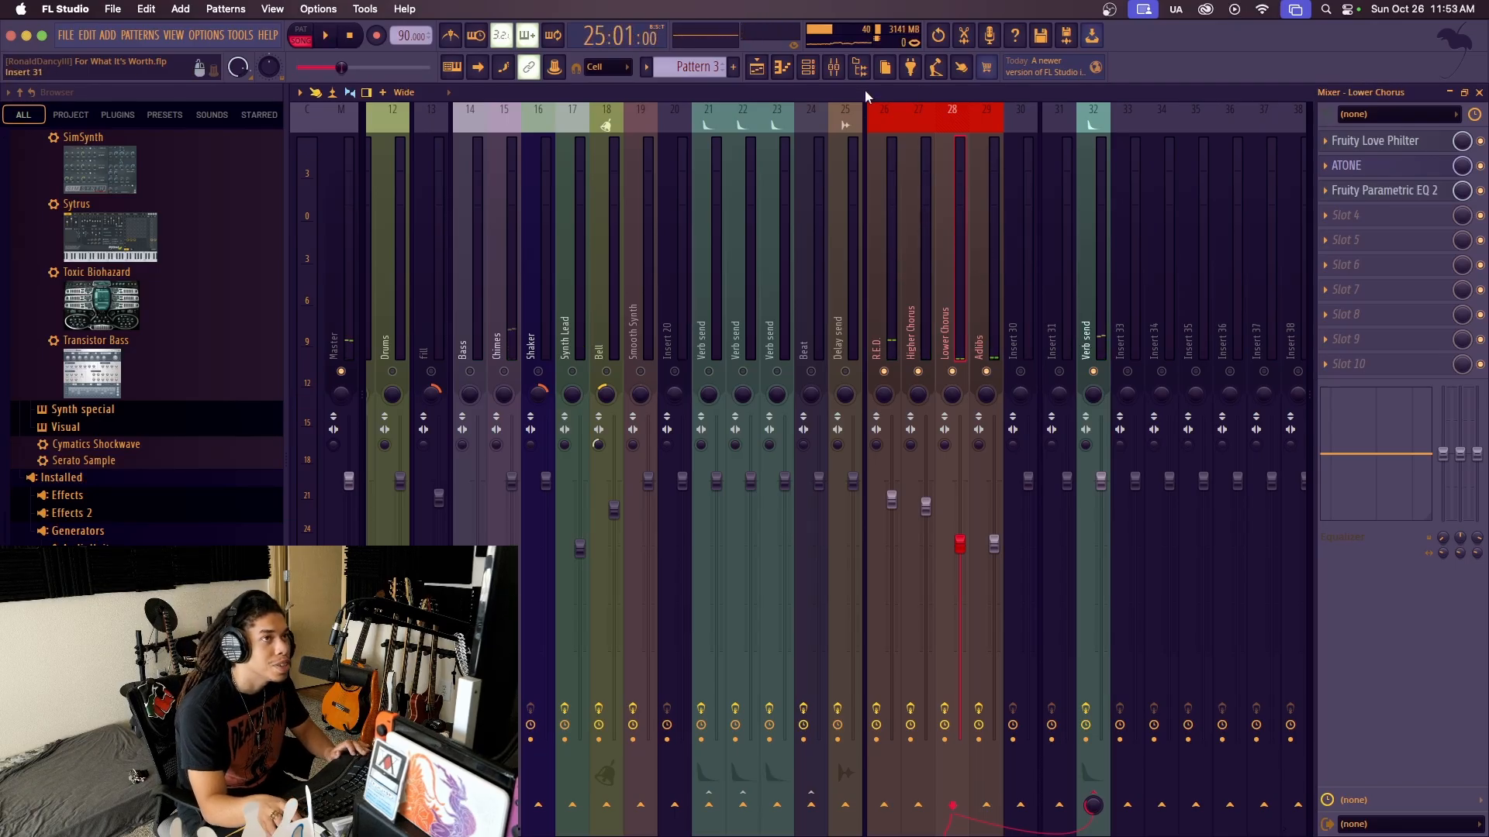
# Check the playlist arrangement and re-enable all the muted mixer tracks
pyautogui.click(756, 66)
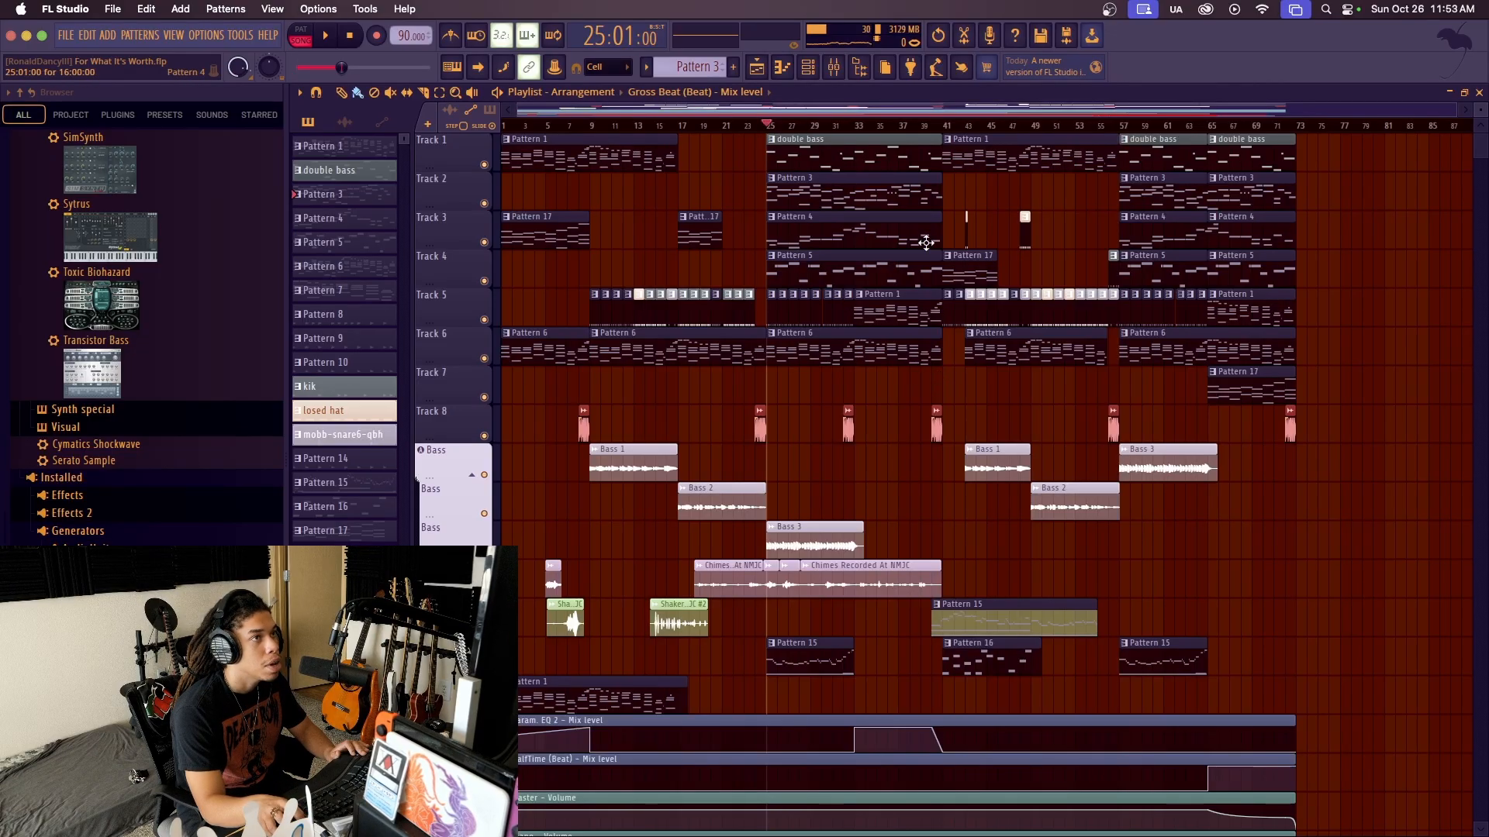
pyautogui.click(834, 67)
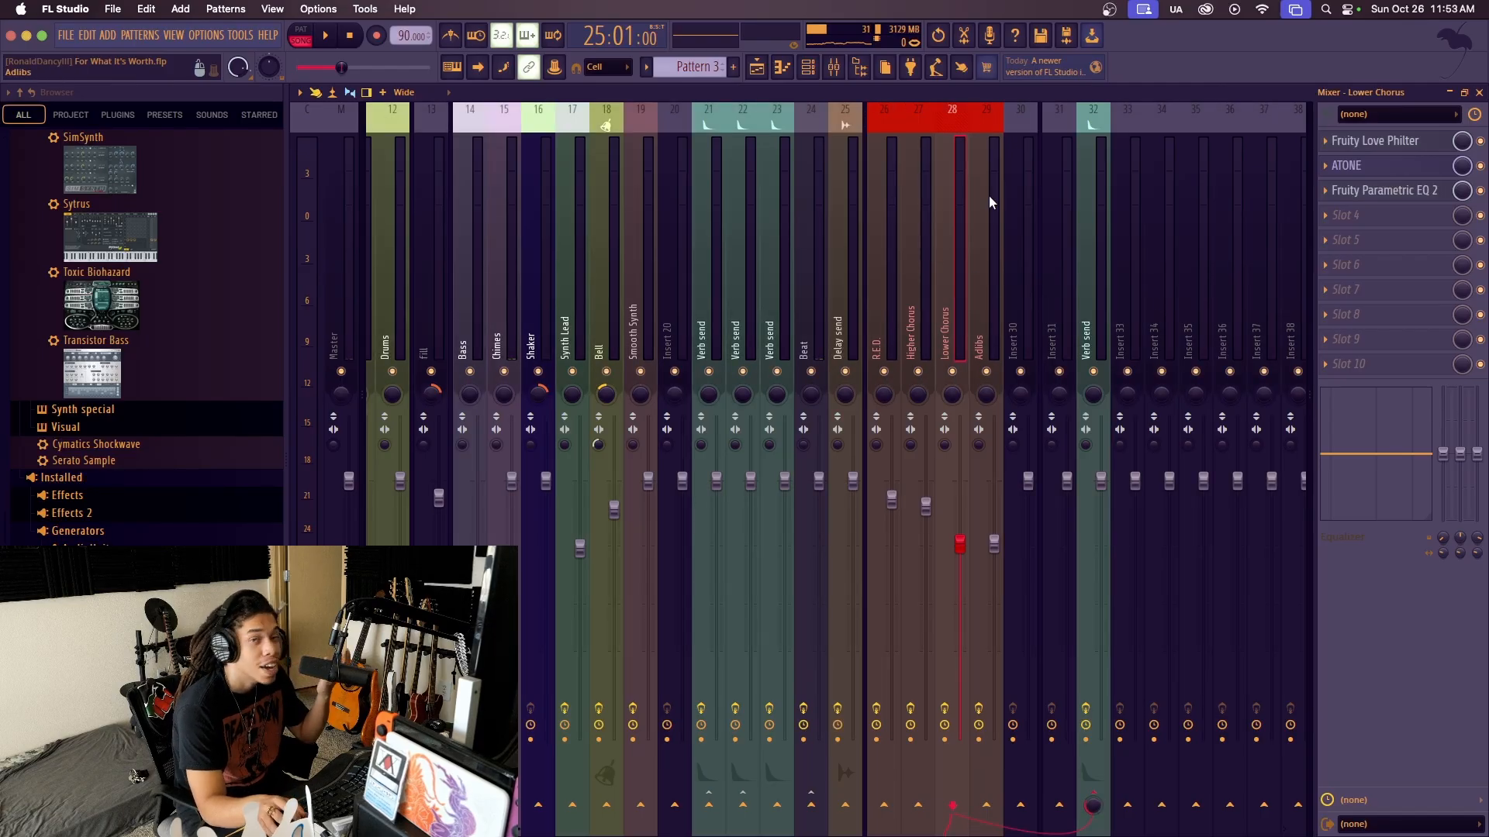
pyautogui.scroll(5, 989, 196)
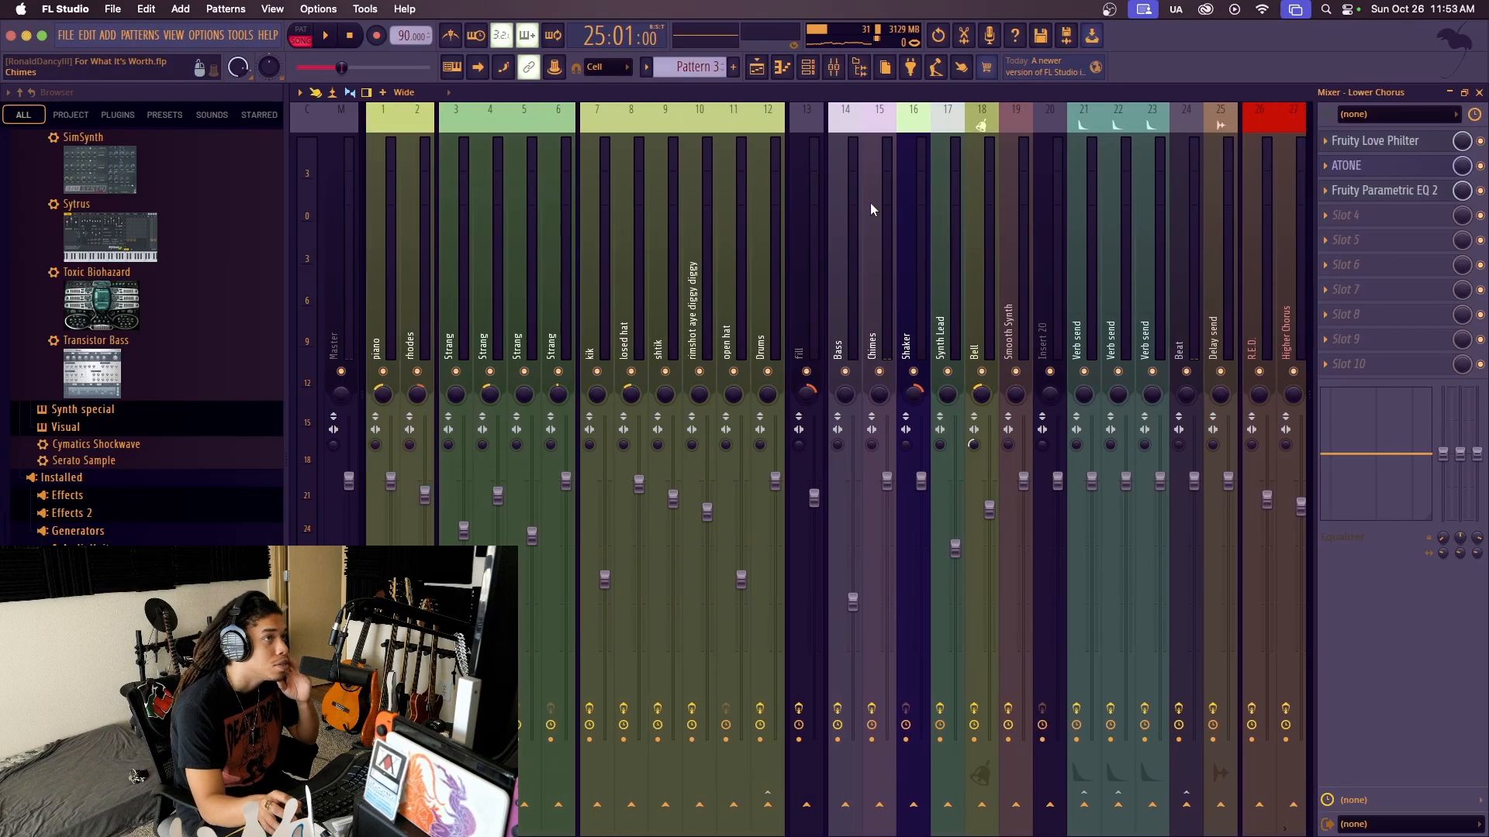
# Play the full arrangement from bar 40 in the playlist and stop
pyautogui.click(757, 67)
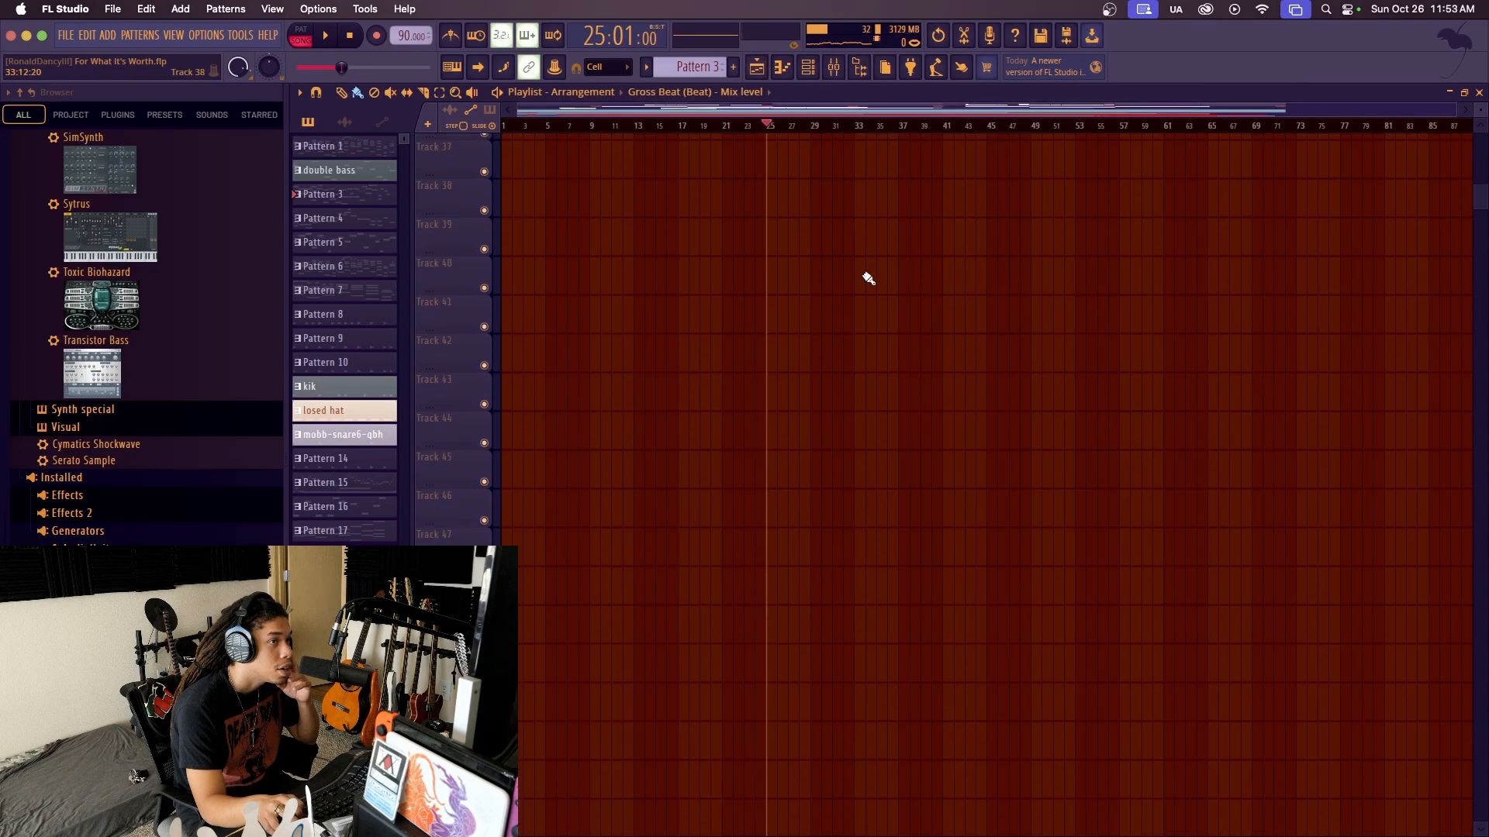
pyautogui.scroll(10, 869, 279)
pyautogui.click(943, 126)
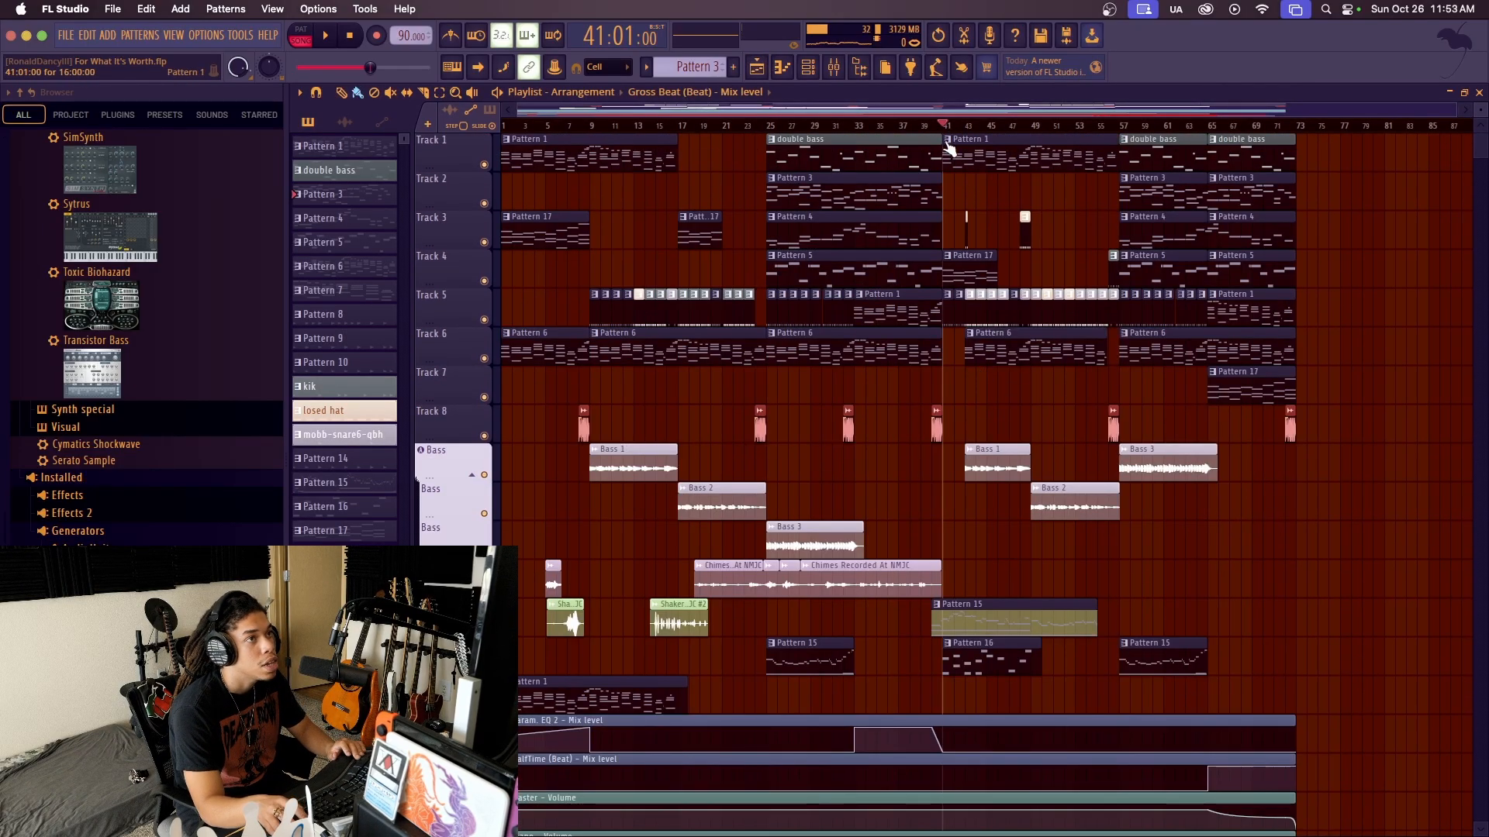
pyautogui.click(938, 126)
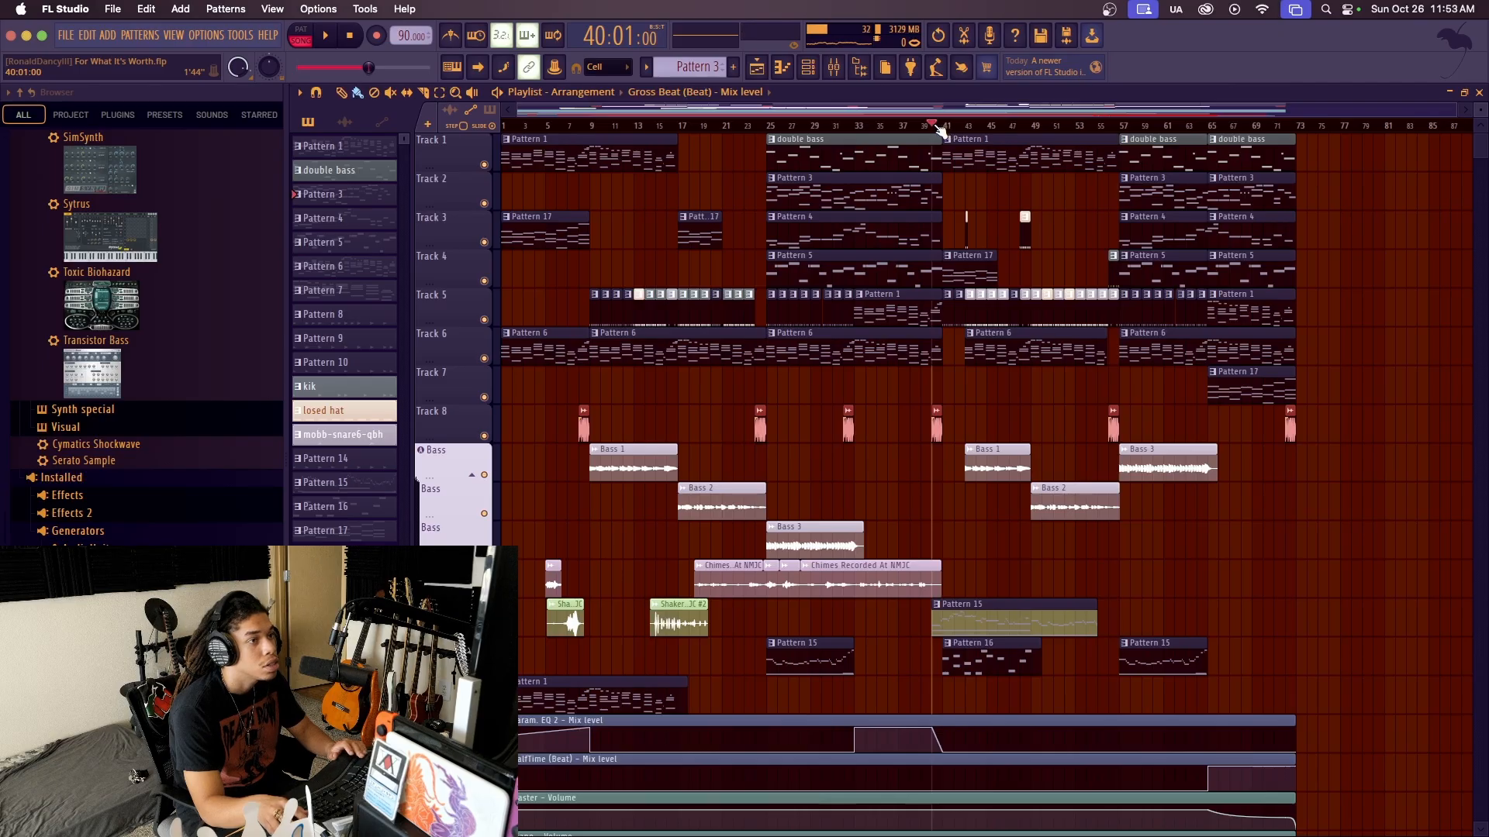
pyautogui.press('space')
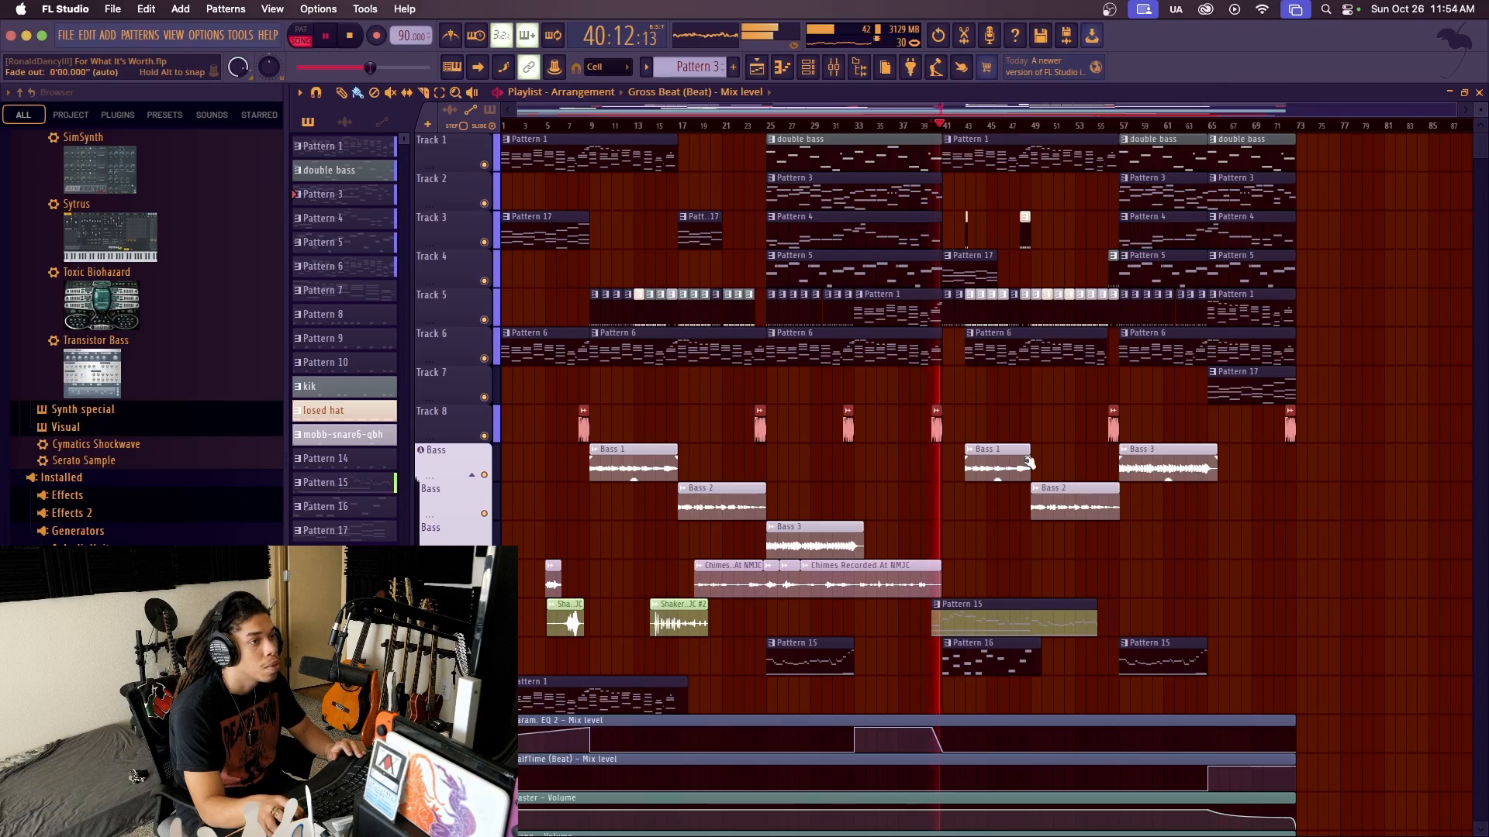
pyautogui.scroll(-1, 997, 425)
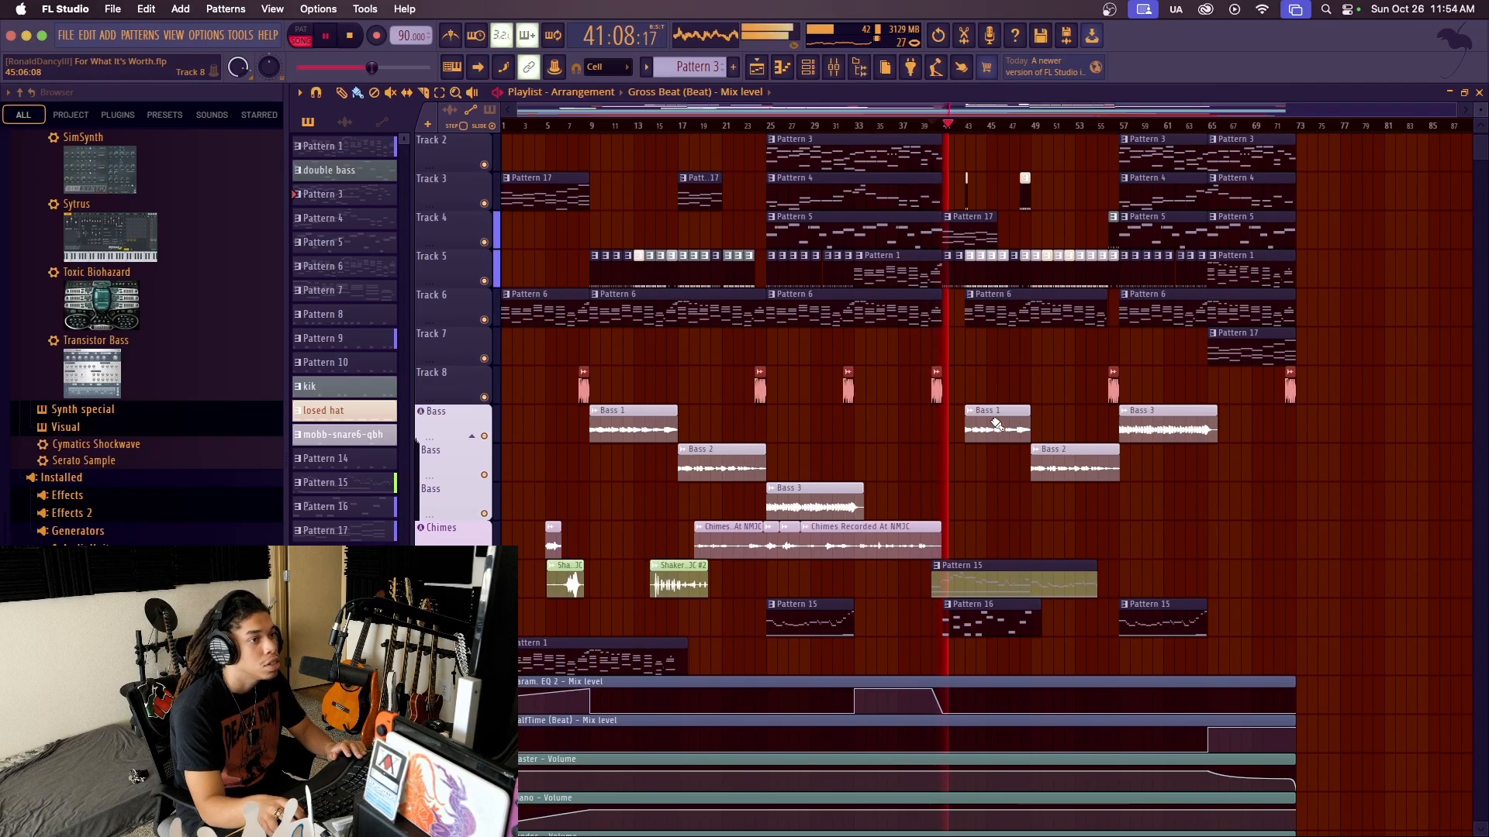
pyautogui.scroll(1, 997, 424)
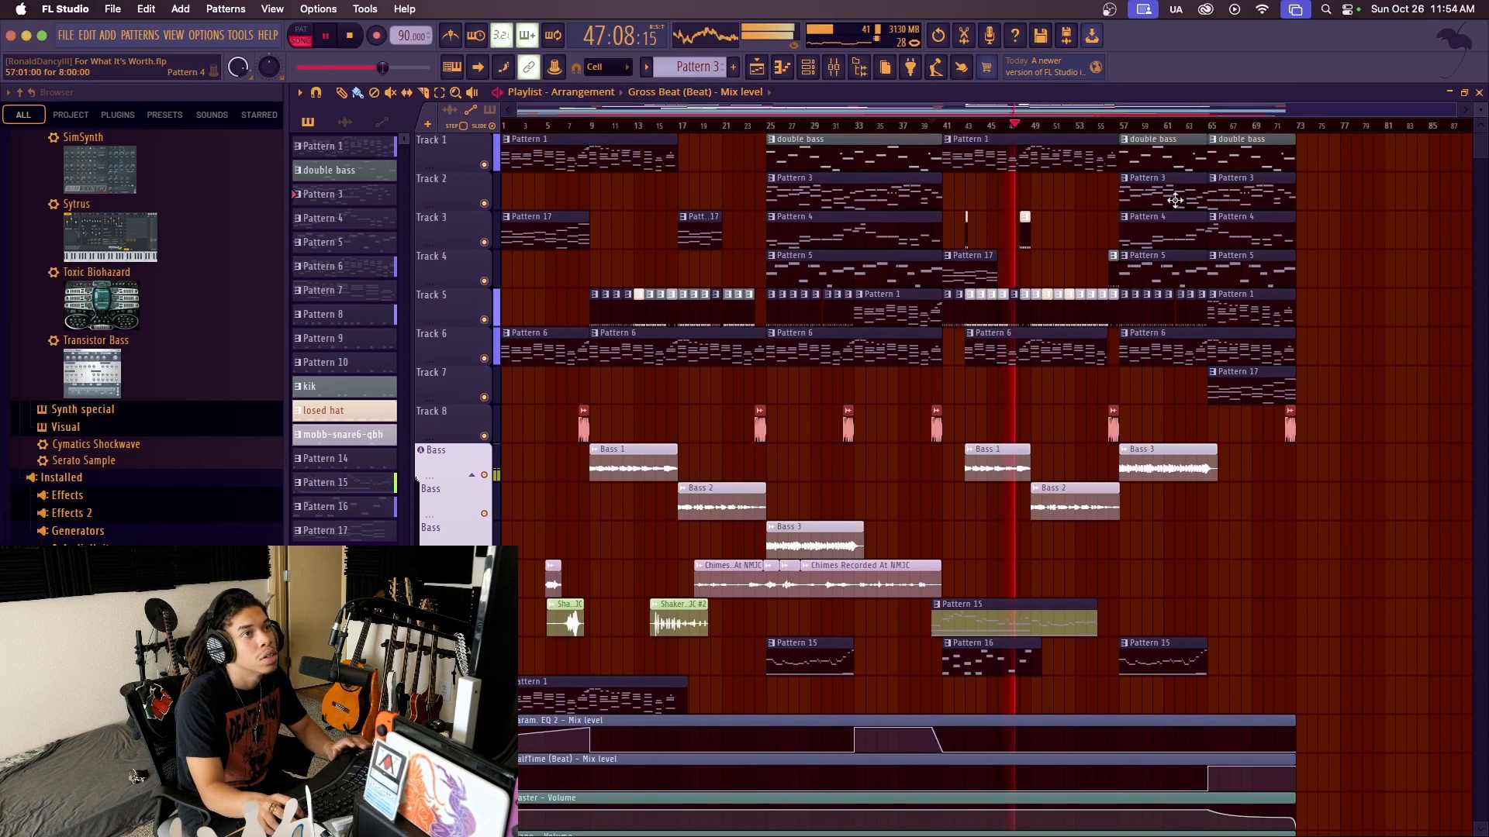
pyautogui.press('space')
# Play the arrangement from bar 56, stop, and bring the mixer back up
pyautogui.click(1120, 125)
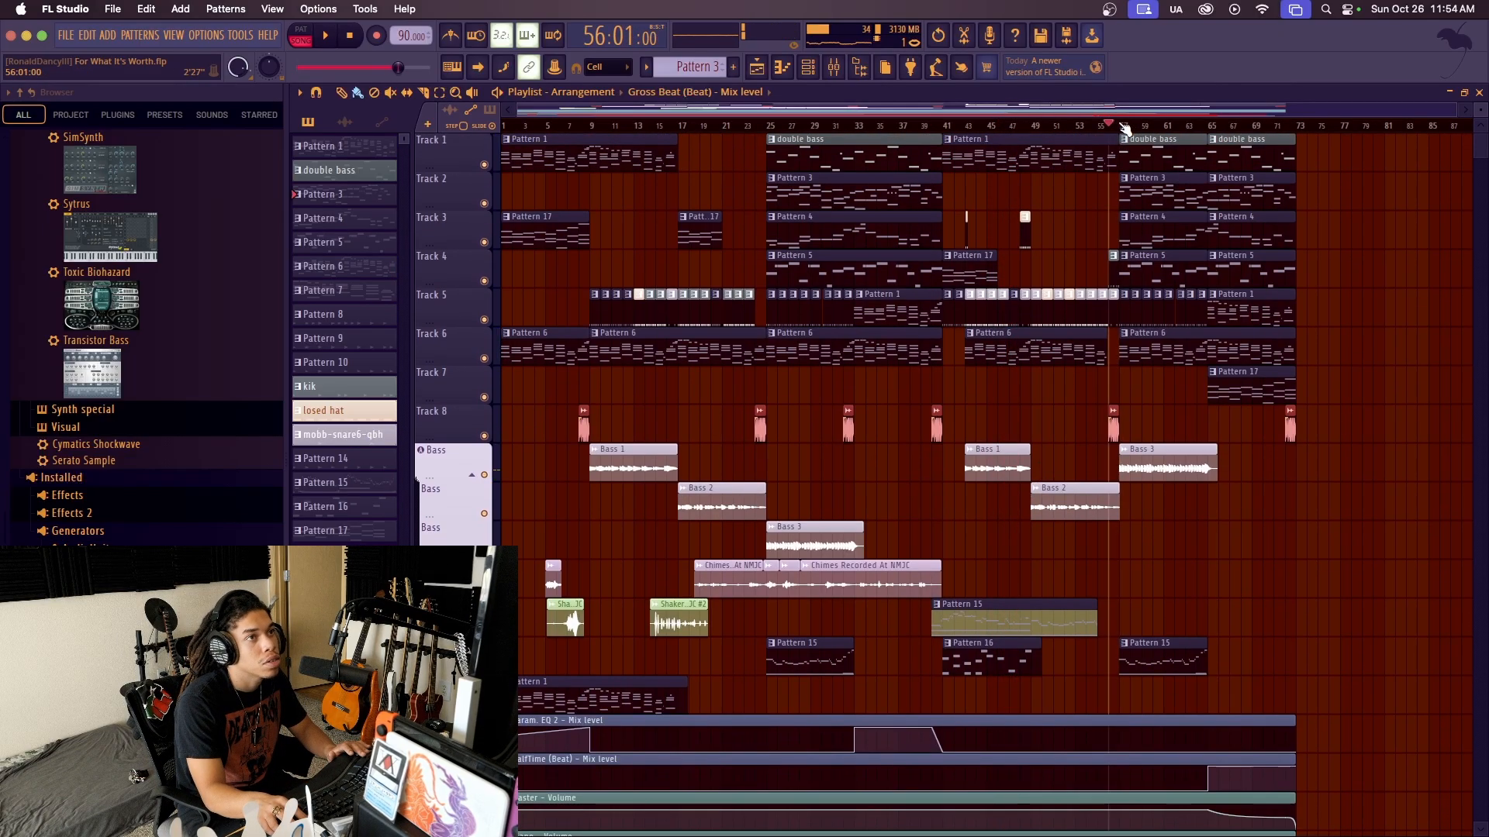
pyautogui.press('space')
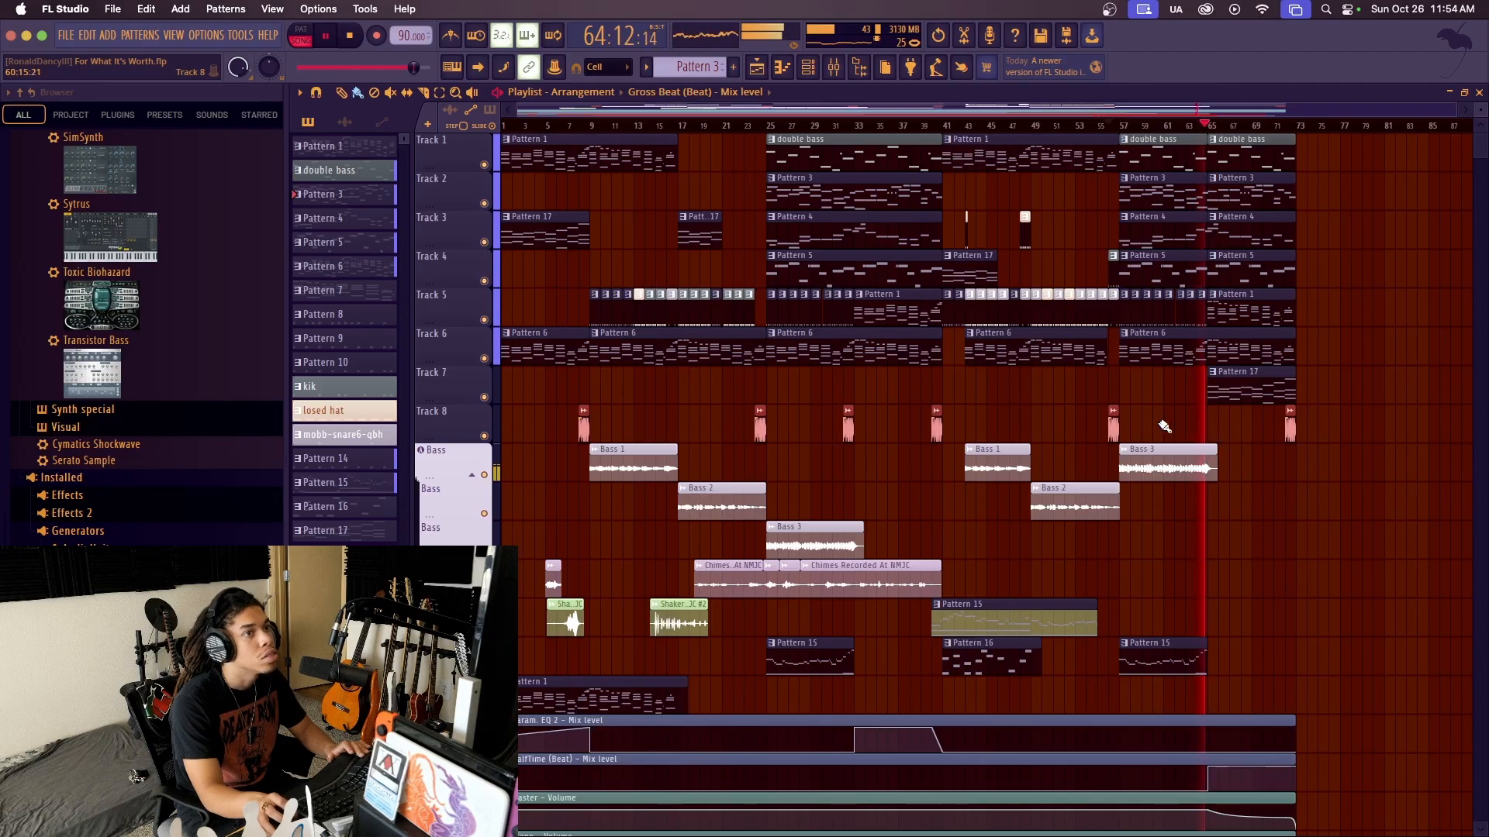
pyautogui.press('space')
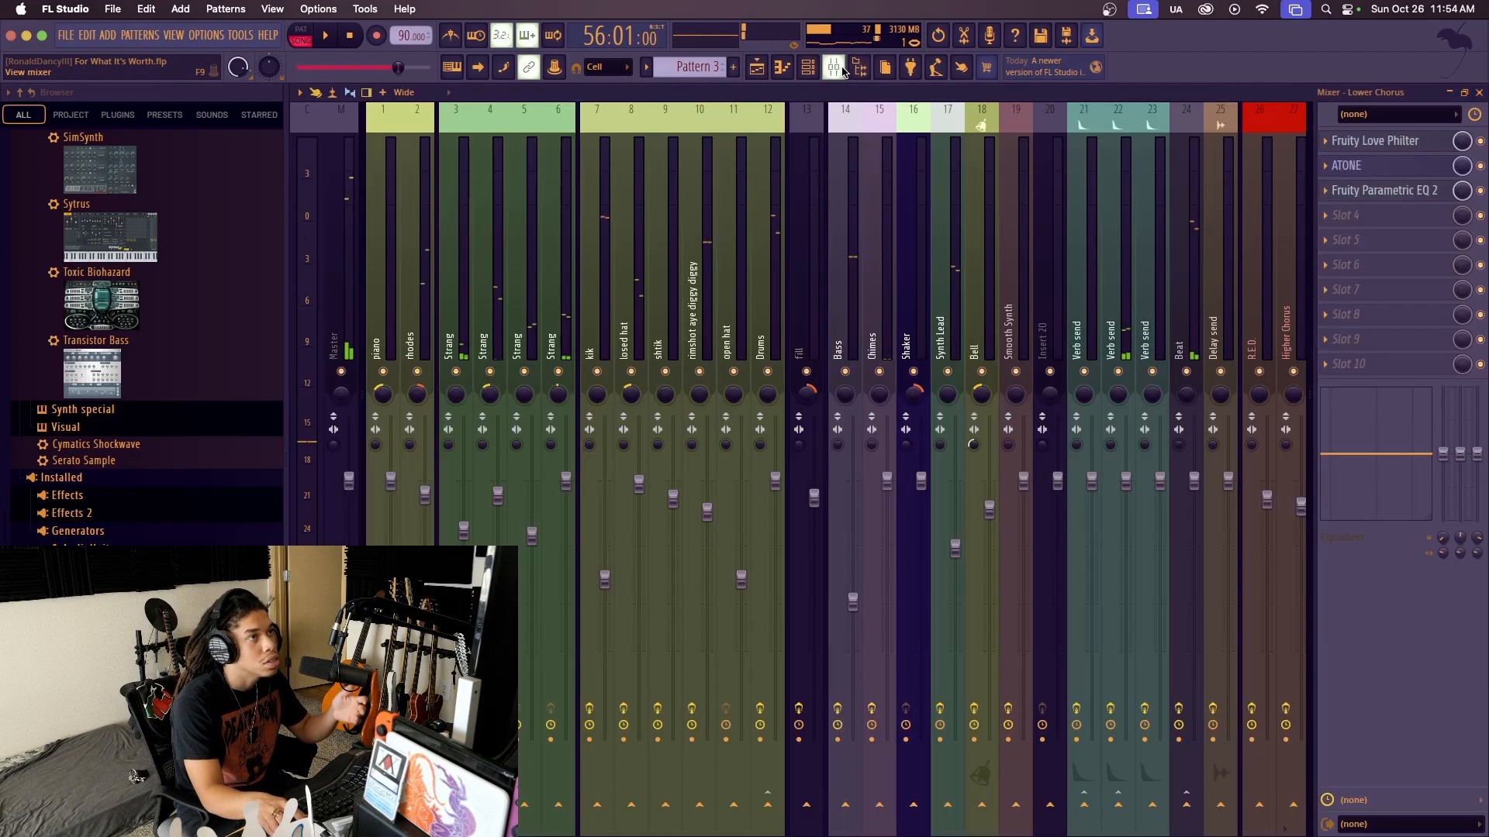
pyautogui.click(834, 68)
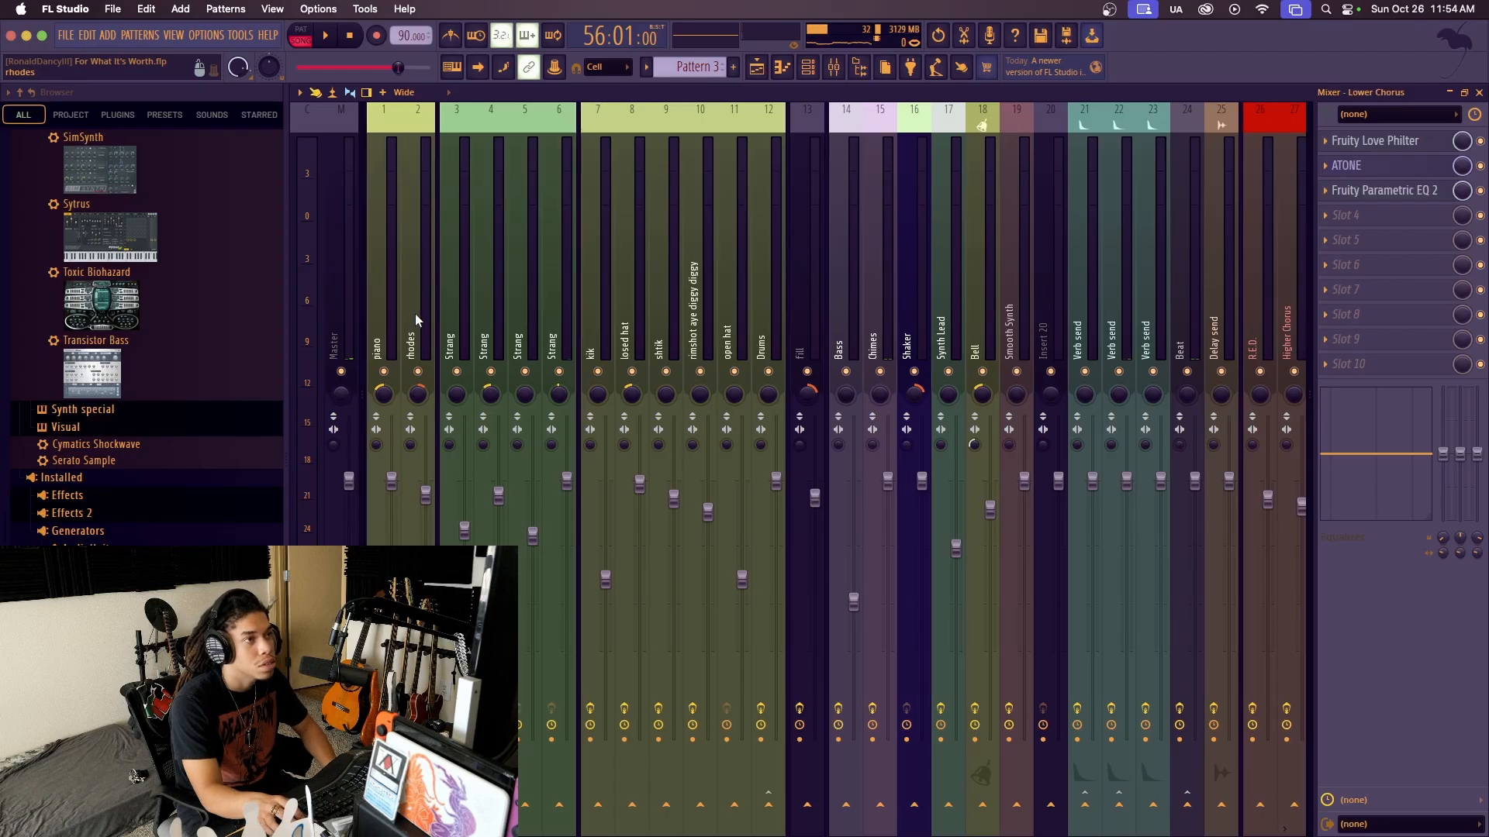
# Select the Master track and inspect its UADx LA-2A Silver Compressor and Spreader effects, closing each one
pyautogui.click(340, 342)
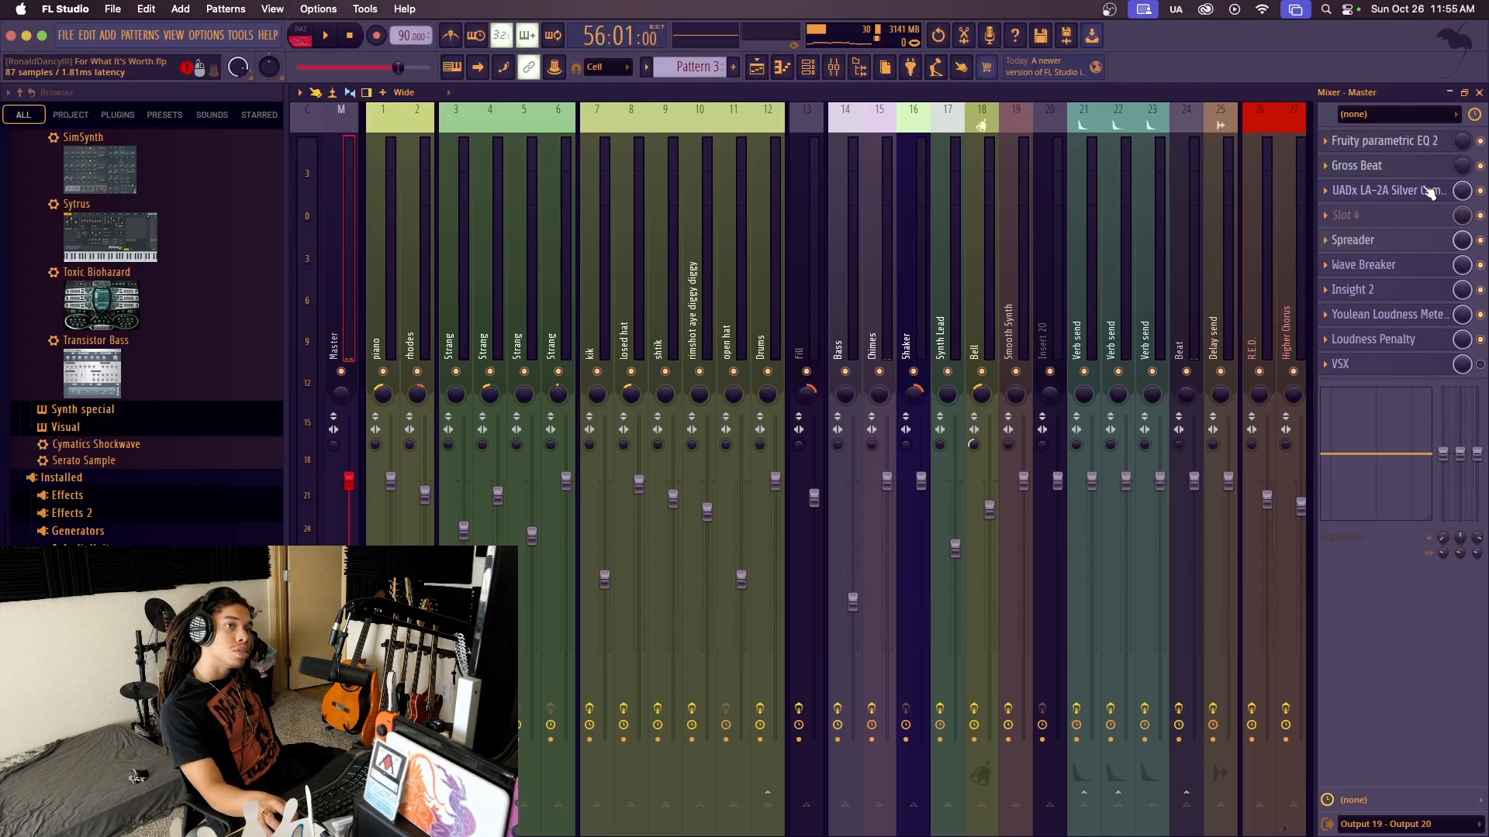
pyautogui.click(1396, 191)
pyautogui.moveTo(1040, 602); pyautogui.dragTo(1078, 354)
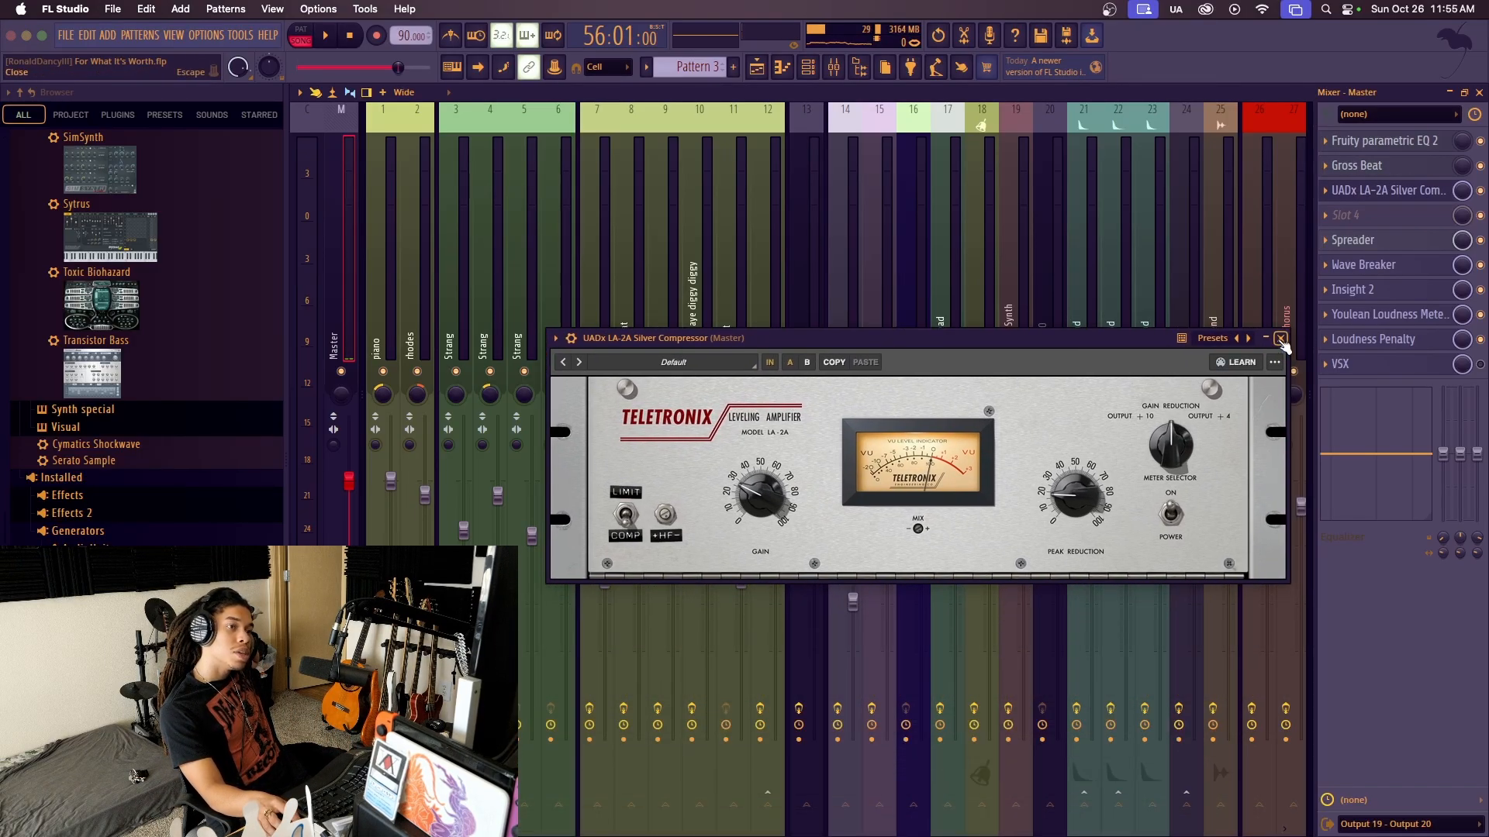
pyautogui.click(1281, 340)
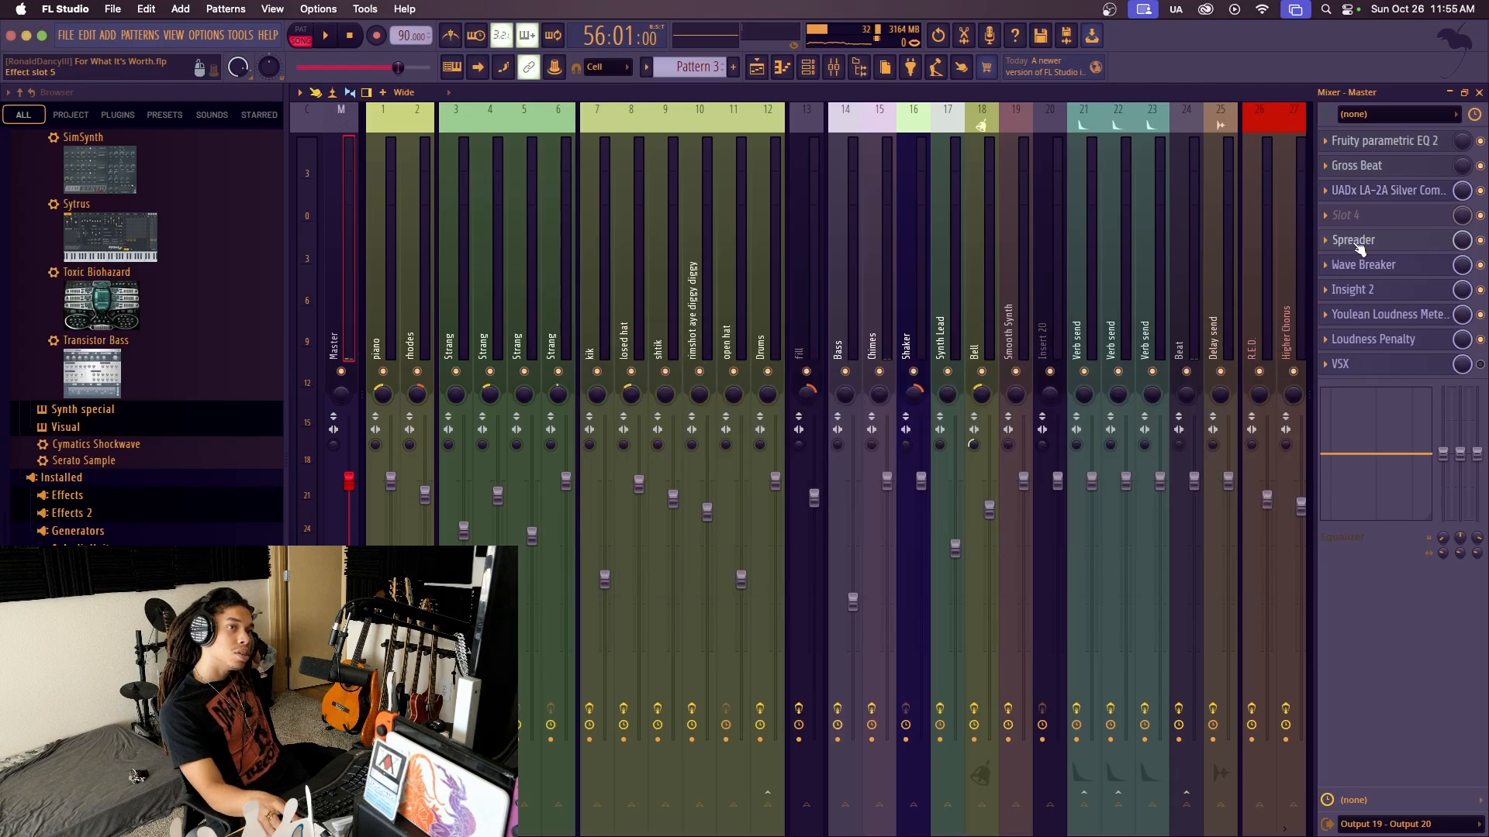
pyautogui.click(1356, 245)
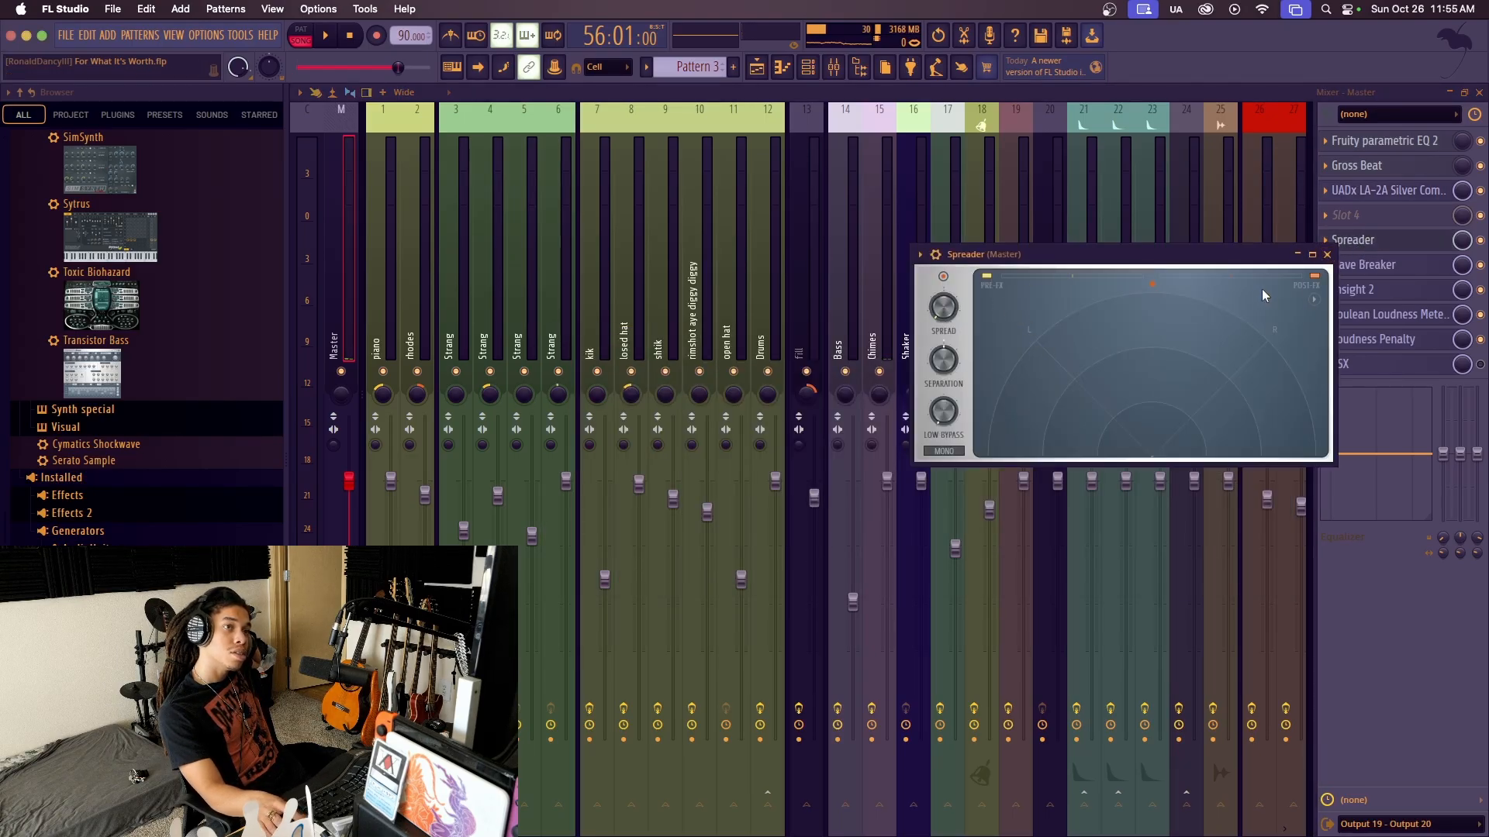
pyautogui.click(1327, 254)
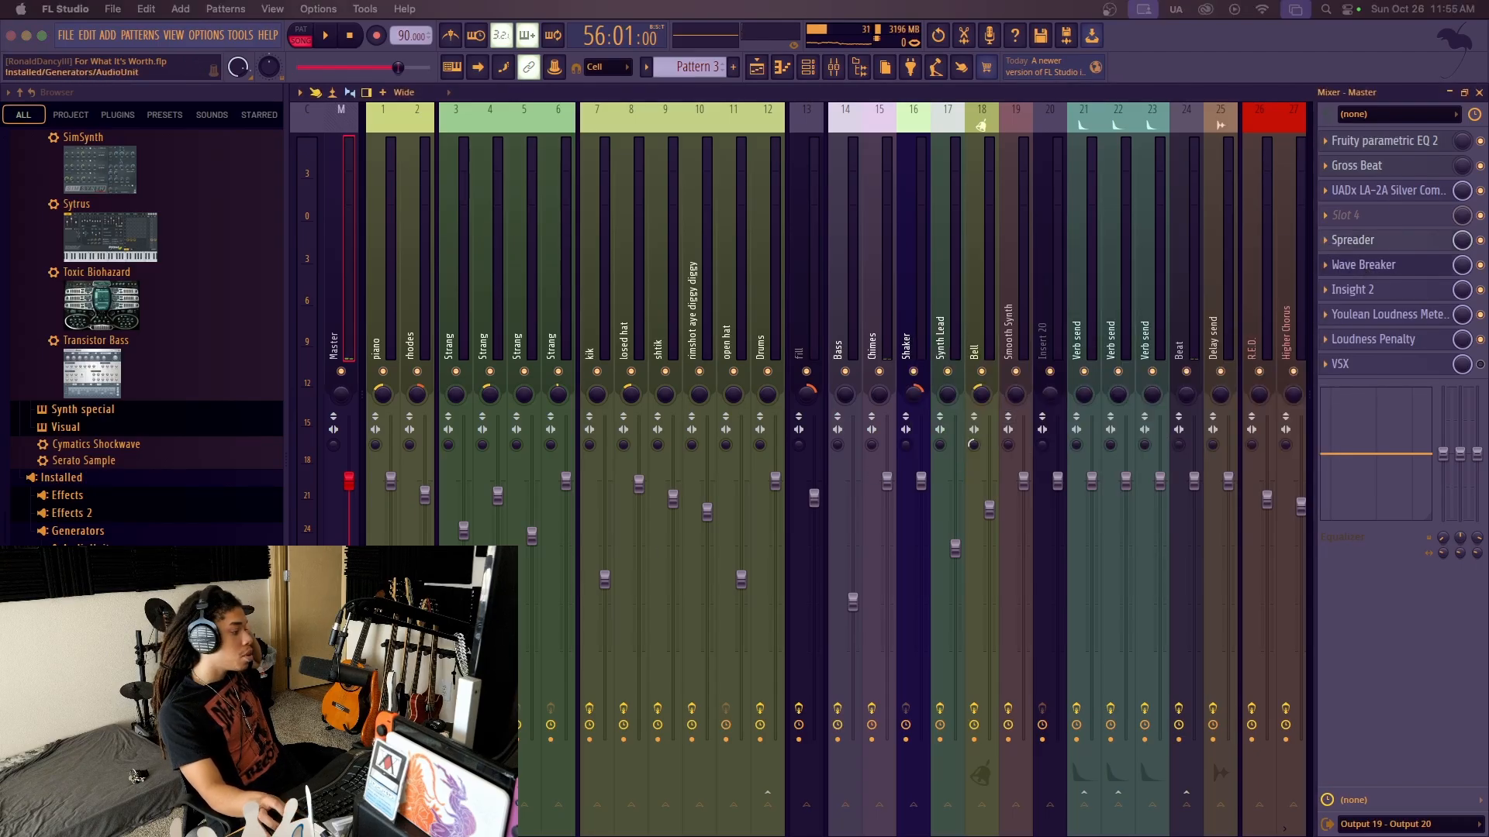
# Show the master's Wave Breaker limiter, and view Insight 2 in an enlarged window before closing it
pyautogui.moveTo(0, 172); pyautogui.dragTo(923, 259)
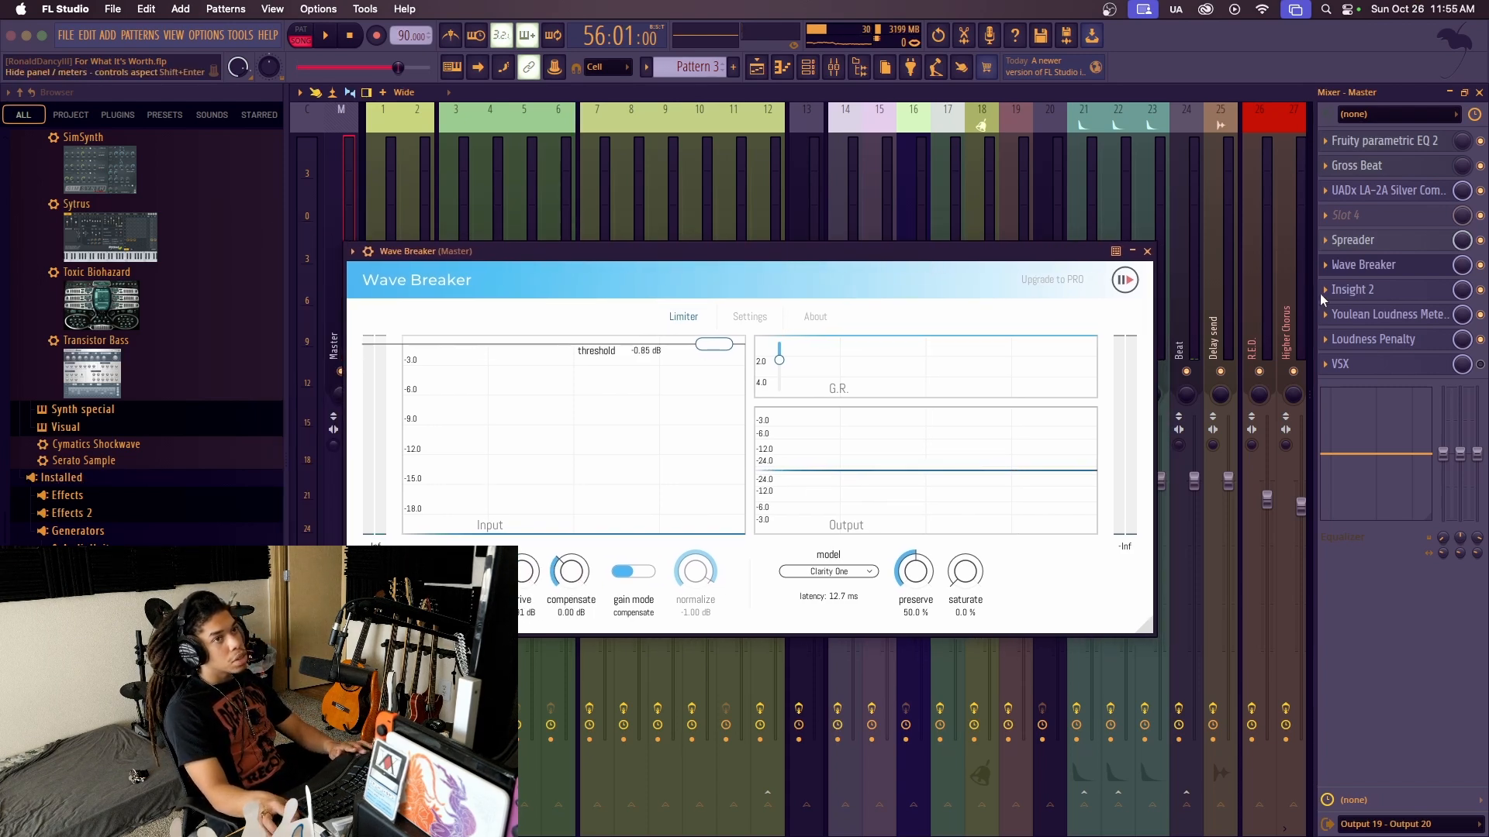
pyautogui.click(1388, 291)
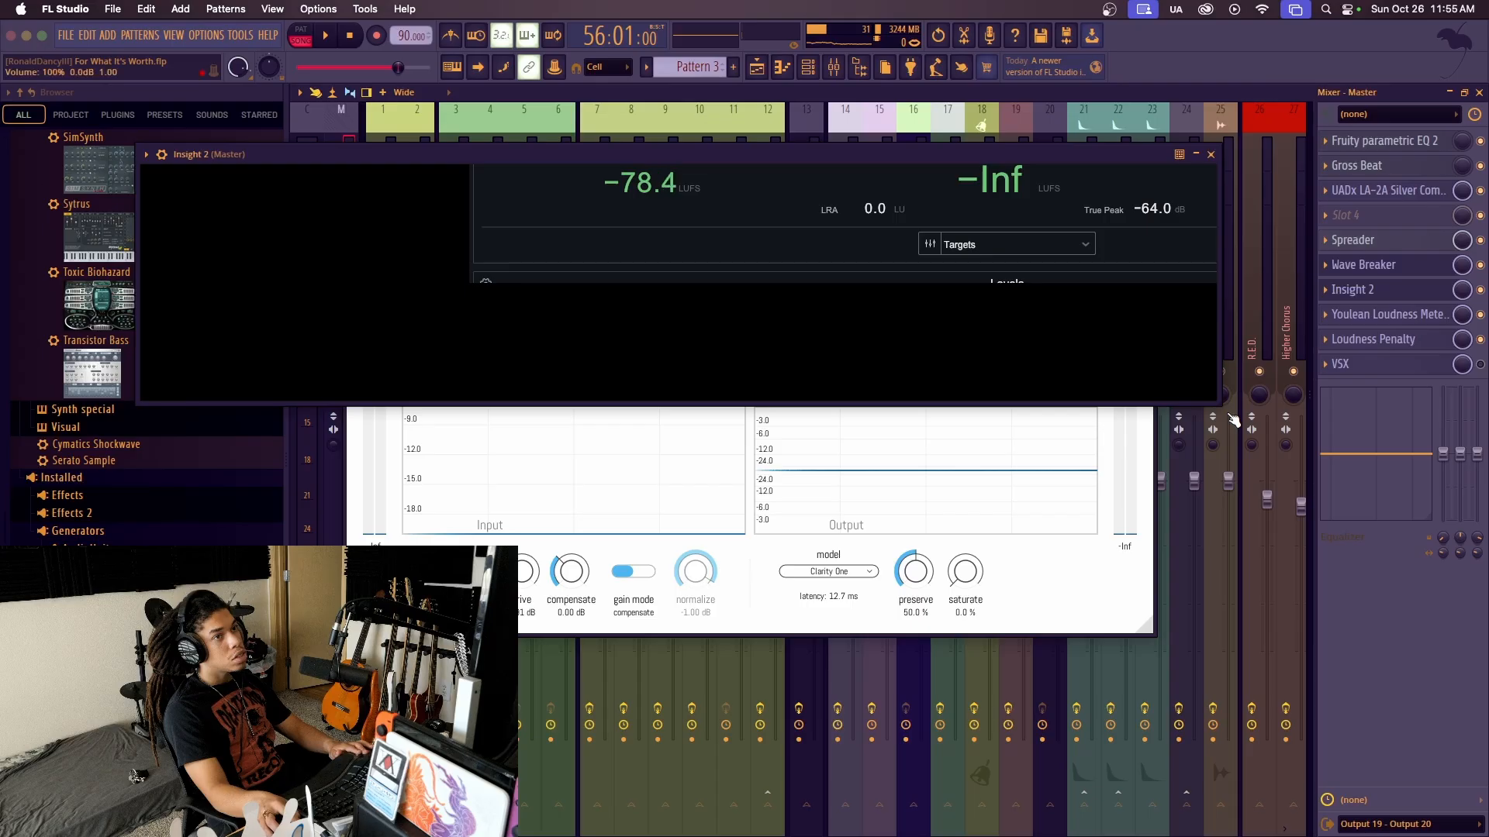
pyautogui.moveTo(1220, 403); pyautogui.dragTo(1418, 707)
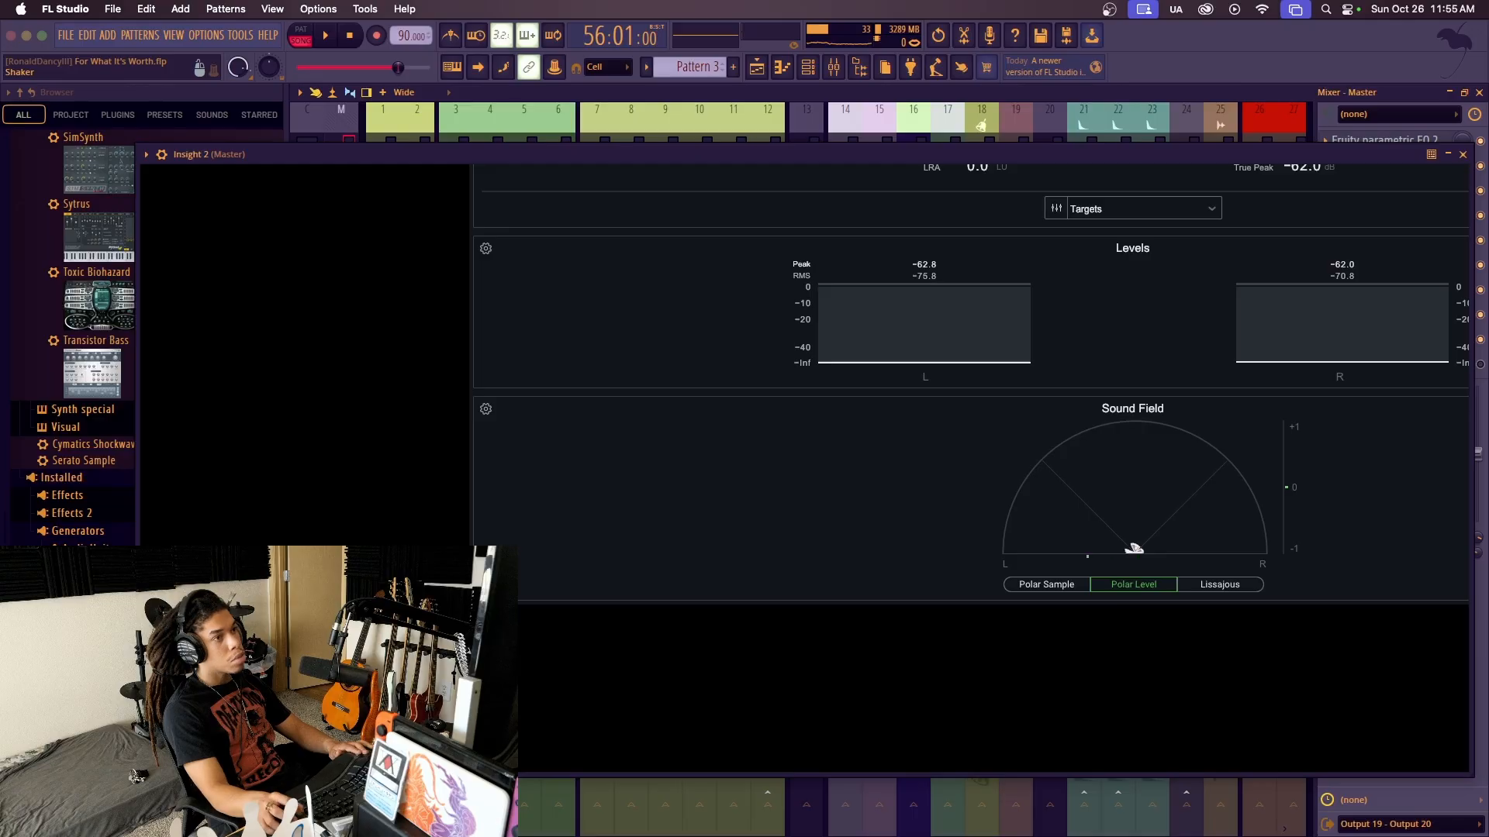
pyautogui.moveTo(135, 777); pyautogui.dragTo(975, 438)
pyautogui.moveTo(843, 835); pyautogui.dragTo(290, 404)
pyautogui.click(1464, 155)
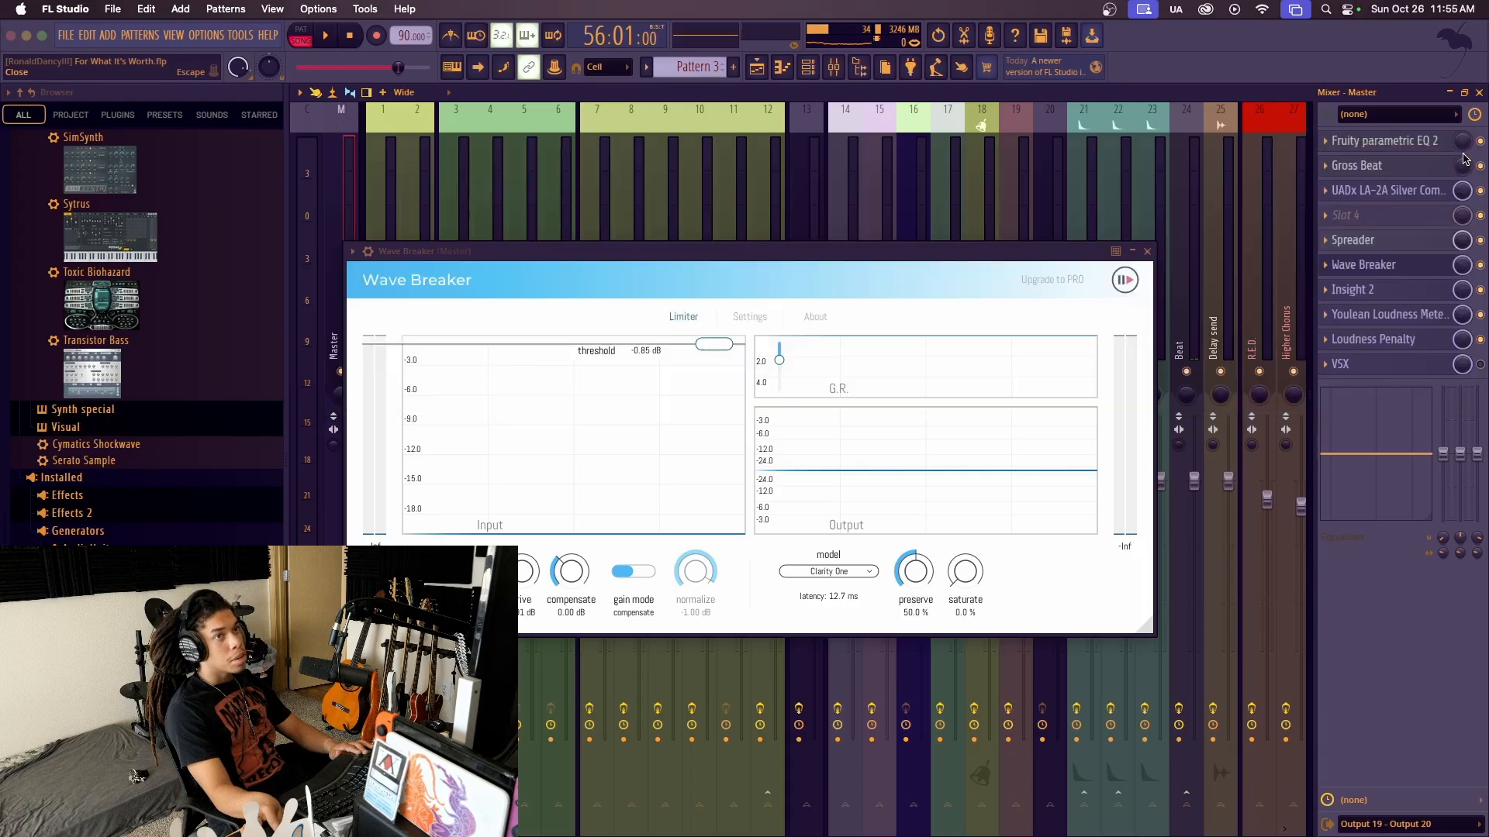
# Review Youlean Loudness Meter 2 at a 3 sec time range, Loudness Penalty and VSX on the master, and close all three
pyautogui.click(1380, 314)
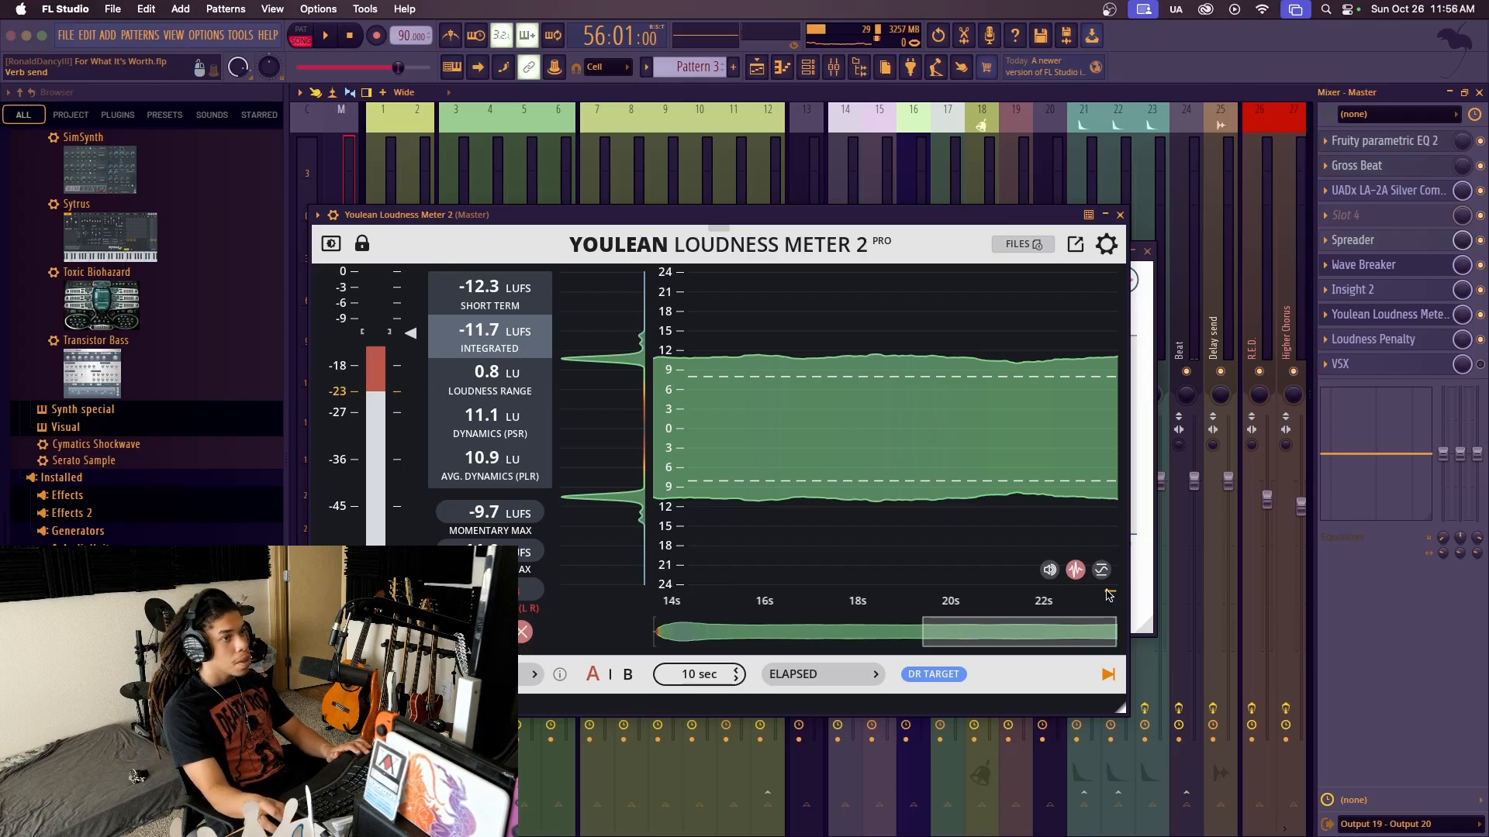
pyautogui.scroll(2, 902, 450)
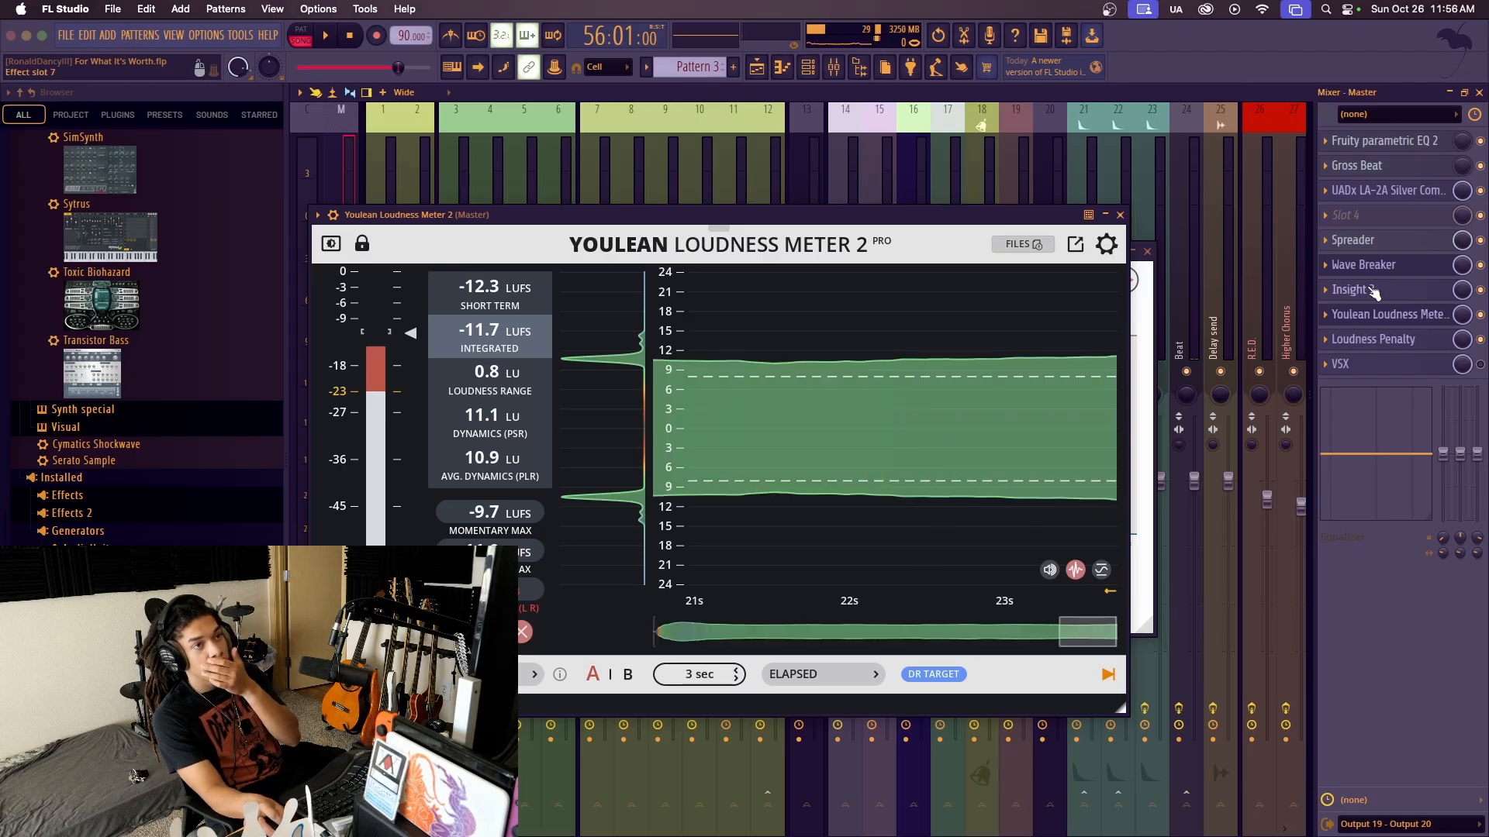
pyautogui.click(1396, 341)
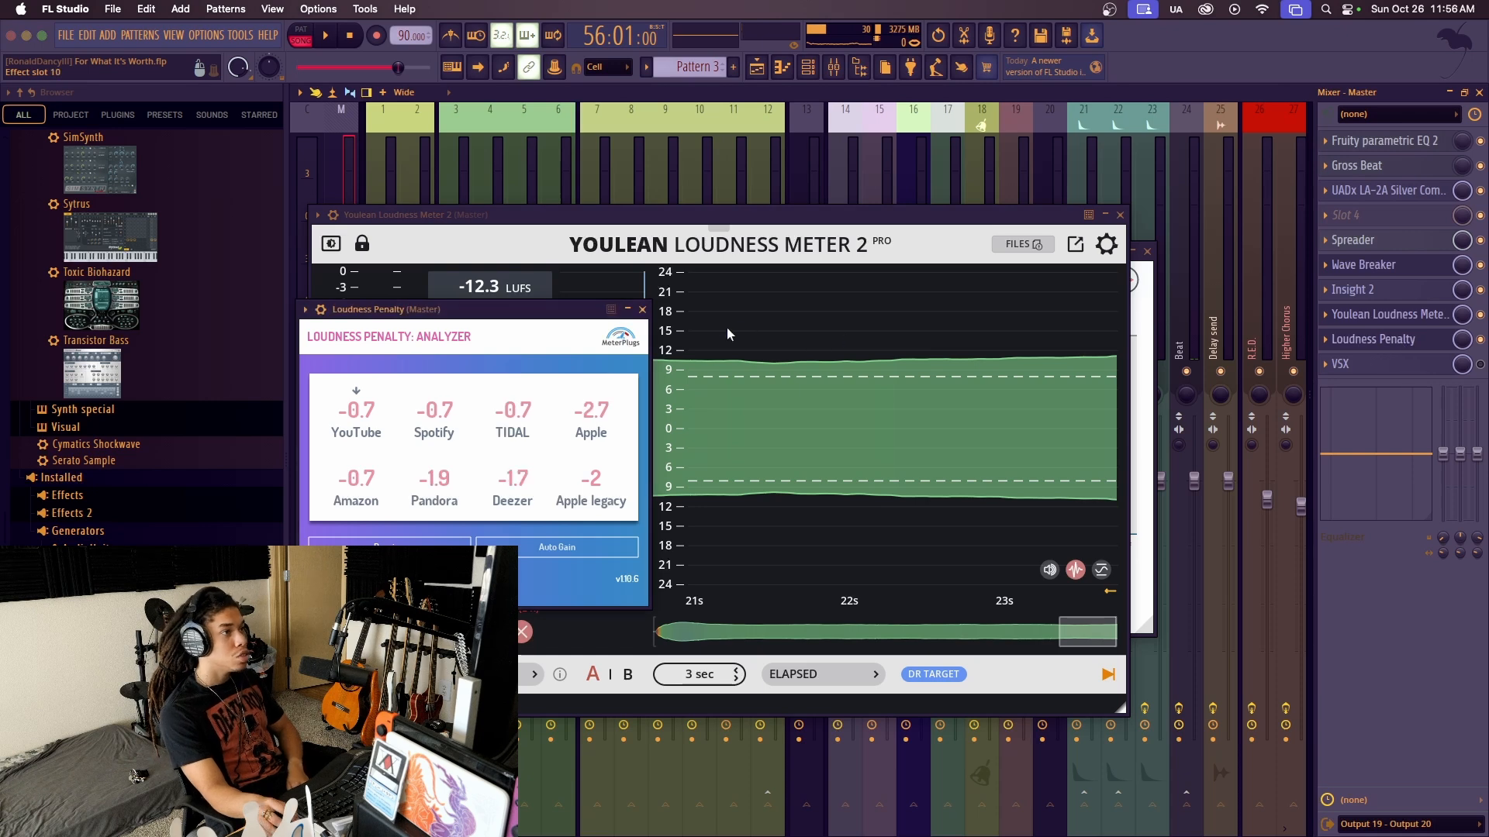
pyautogui.click(642, 310)
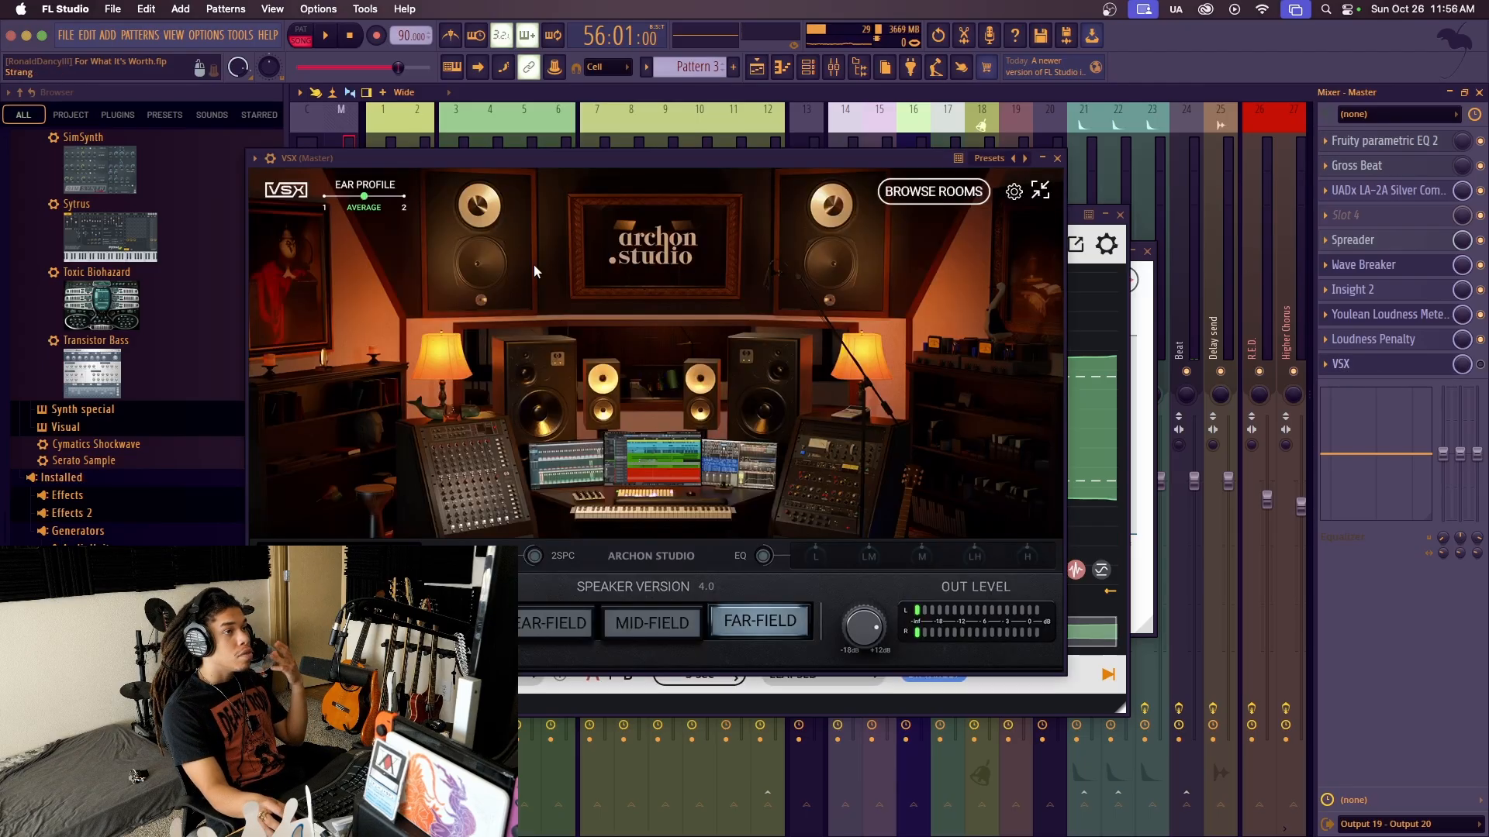
pyautogui.click(1057, 158)
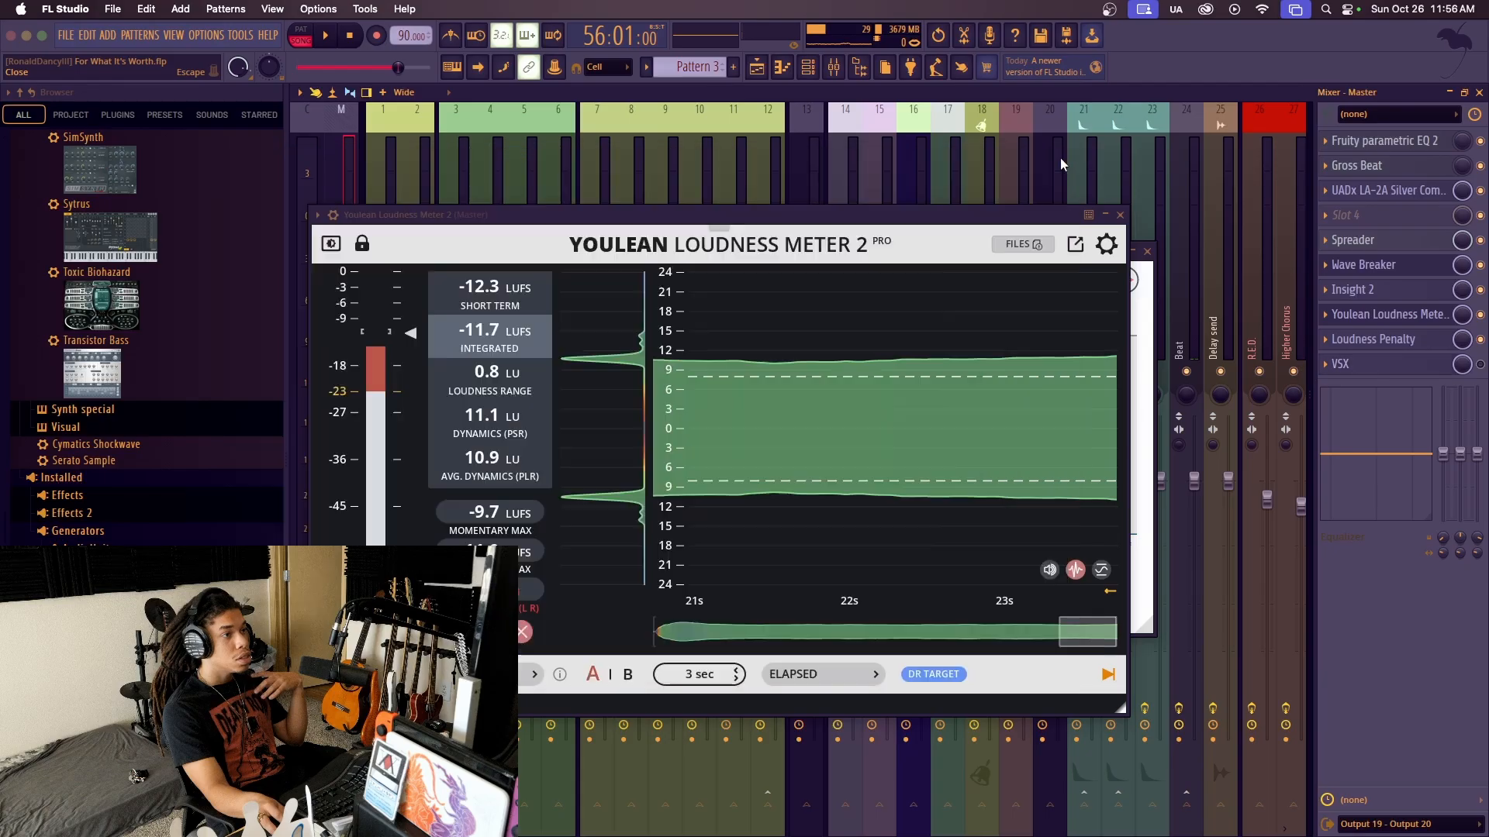
pyautogui.click(1129, 215)
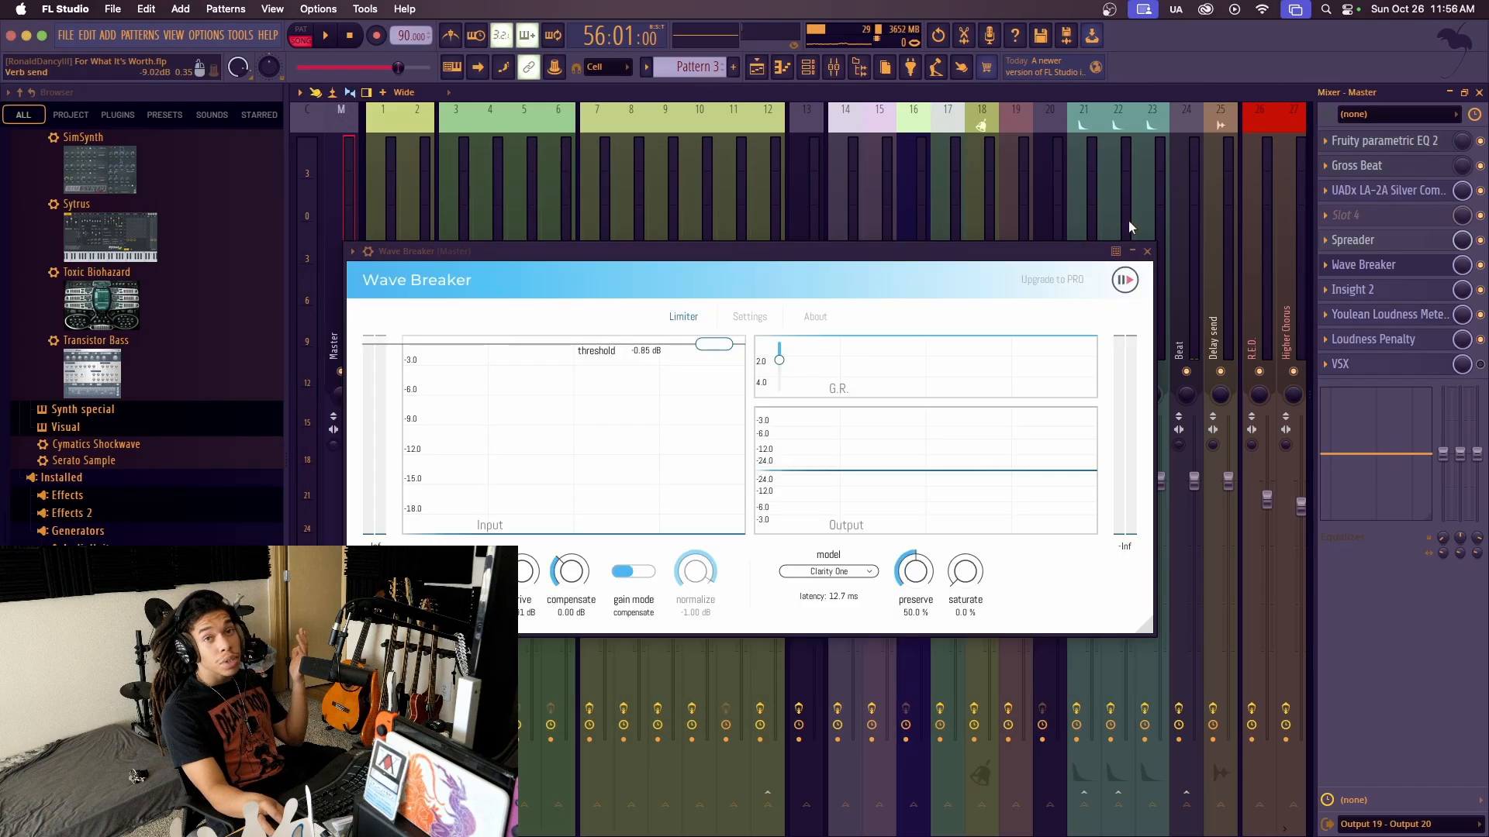